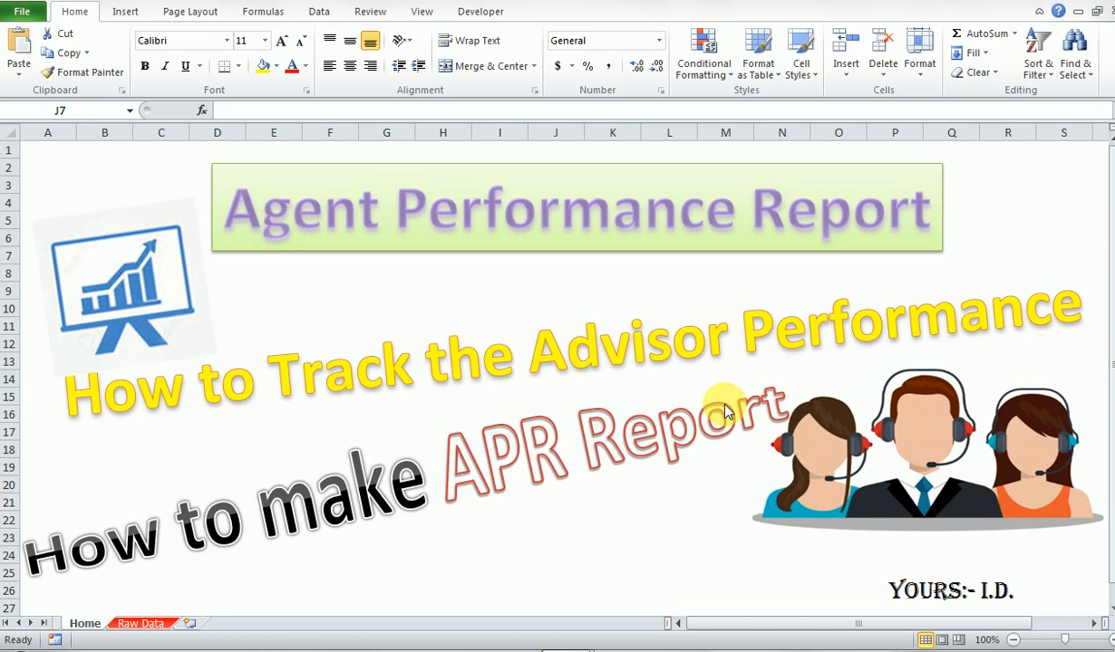
left_click(441, 450)
left_click(438, 353)
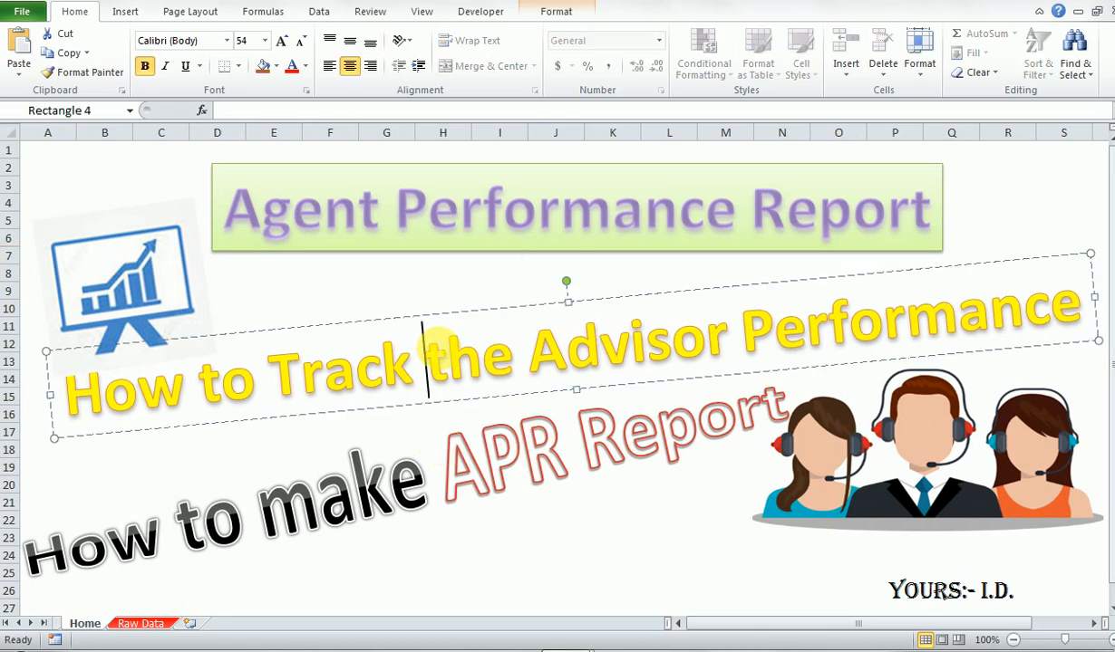
left_click(446, 313)
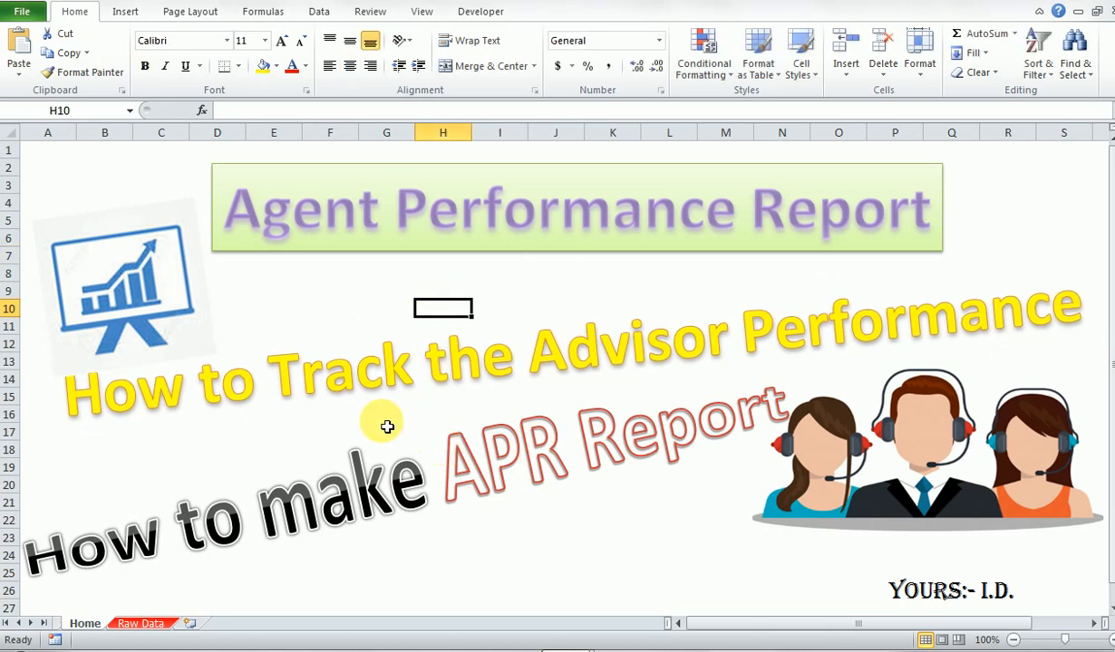
left_click(384, 555)
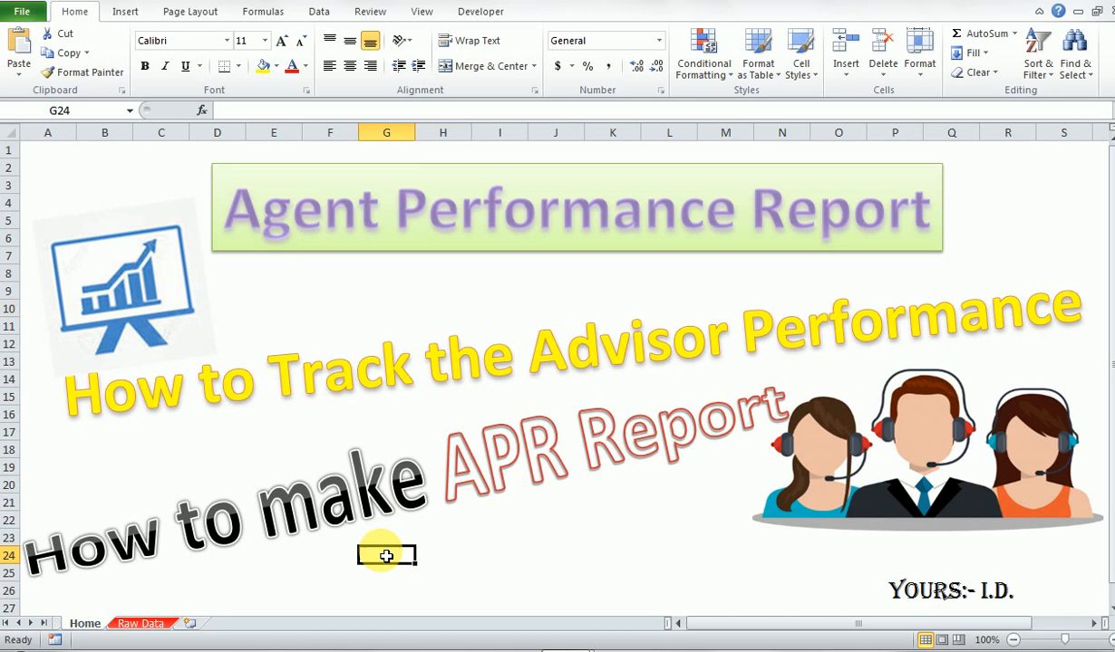
- Open the Raw Data sheet and highlight its column headers from Date through Idle Duration
left_click(142, 624)
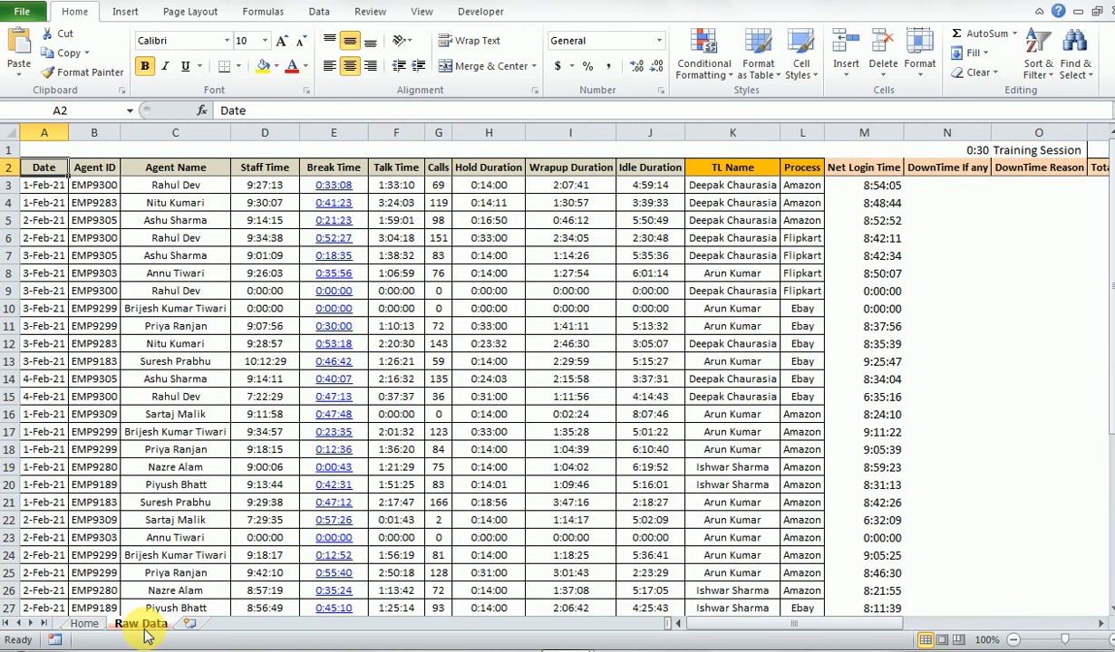
key("Right")
key("Right")
key("ctrl+Right")
key("Left")
key("ctrl+Left")
key("shift+Right")
key("shift+Right")
key("shift+Right")
key("shift+Right")
key("shift+Right")
key("shift+Right")
key("shift+Right")
key("shift+Right")
key("shift+Right")
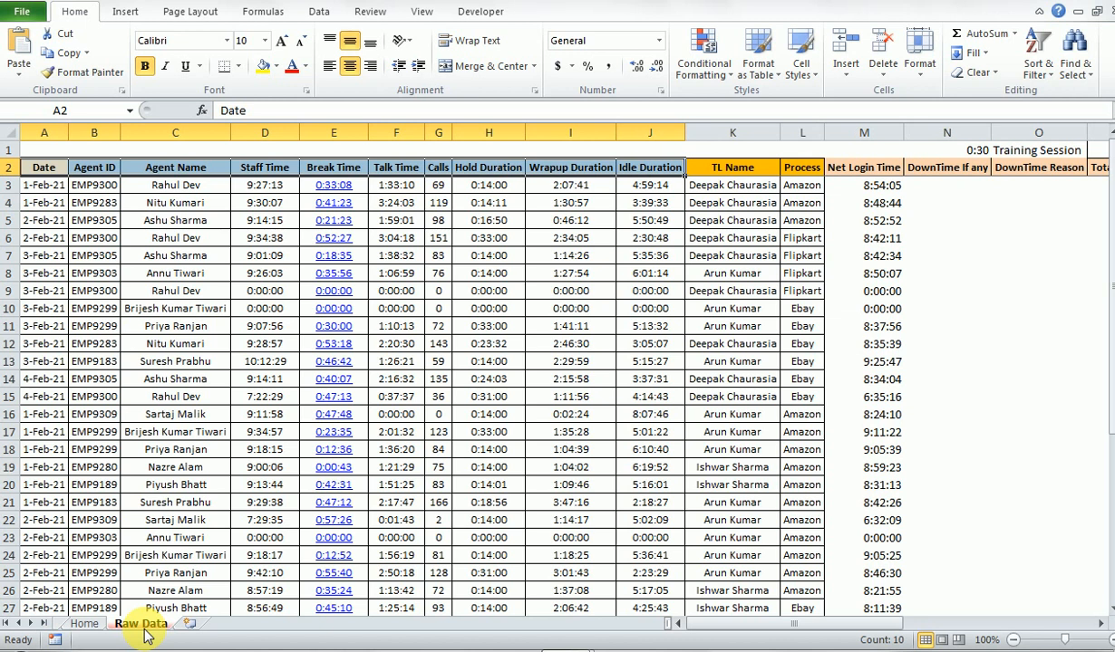
key("Left")
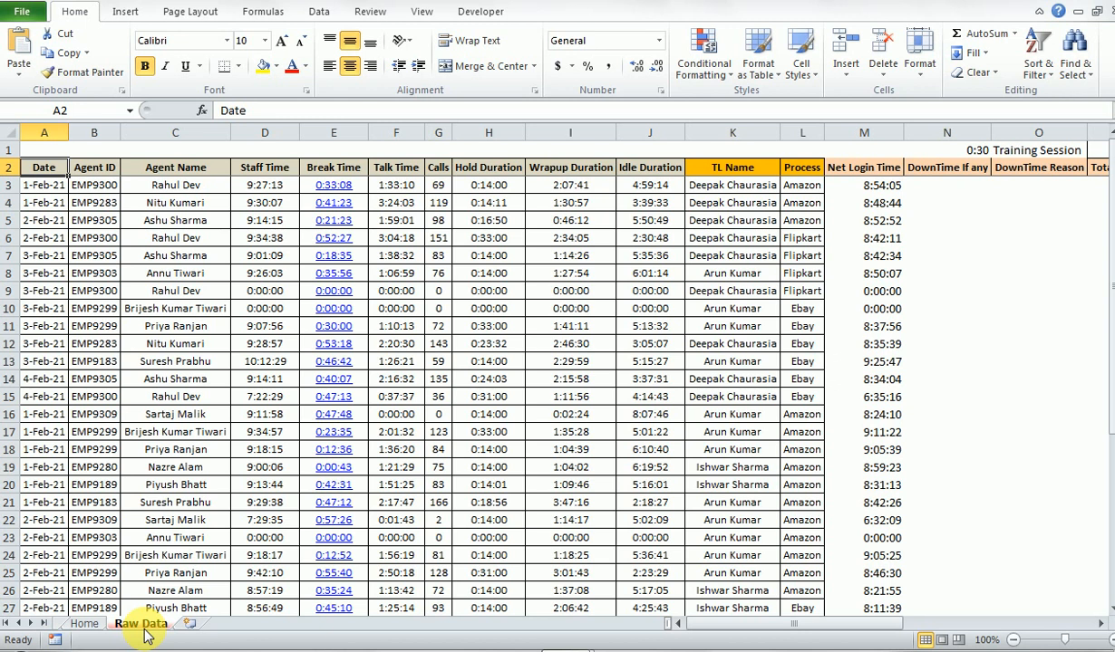
- Go through the headers one by one from Agent ID to Idle Duration in row 2
key("Right")
key("Right")
key("Right")
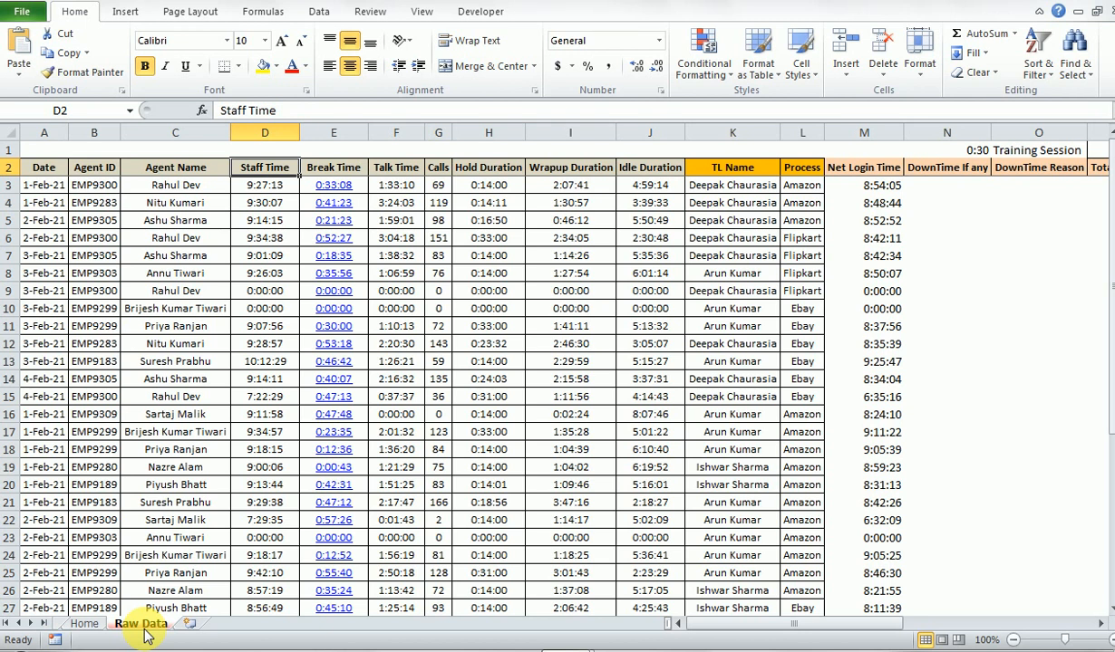
key("Right")
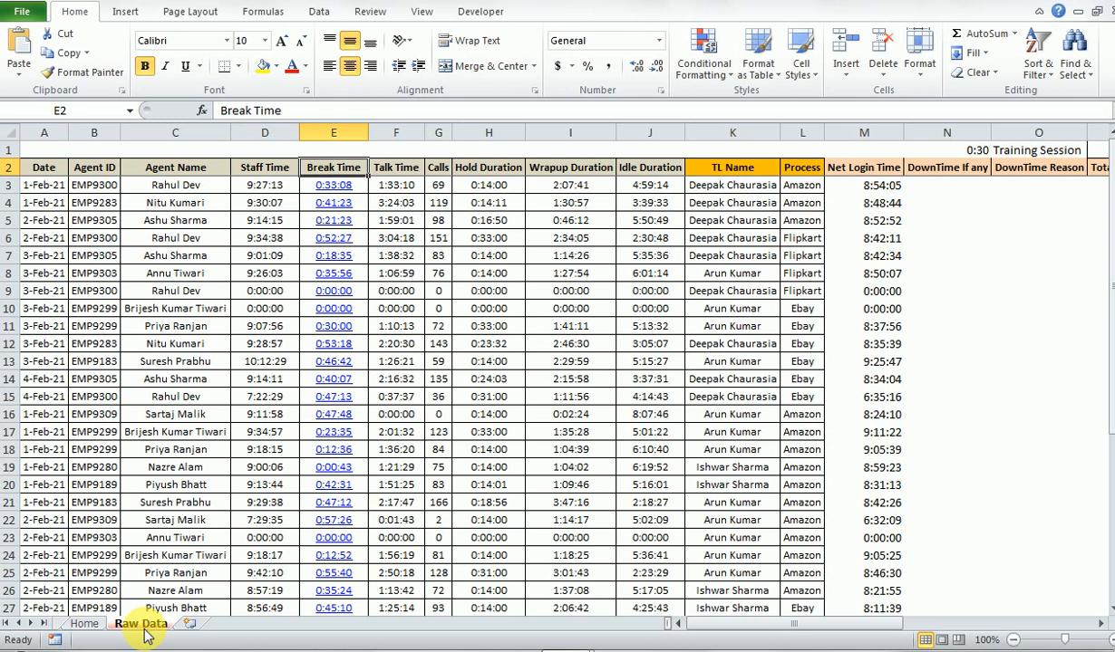
key("Right")
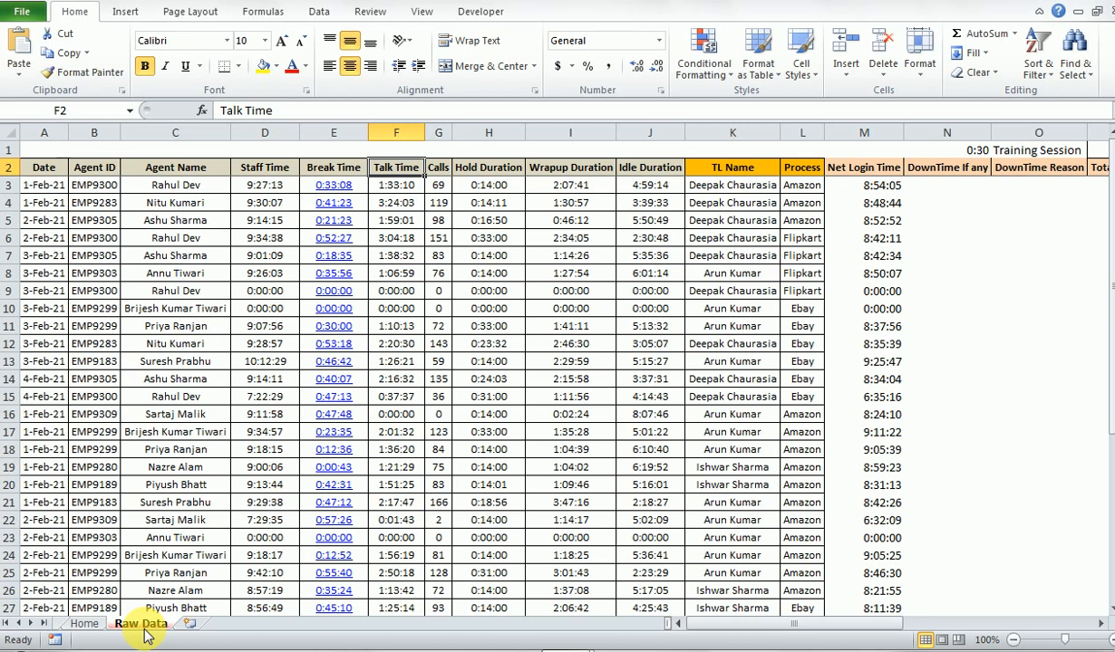
key("Right")
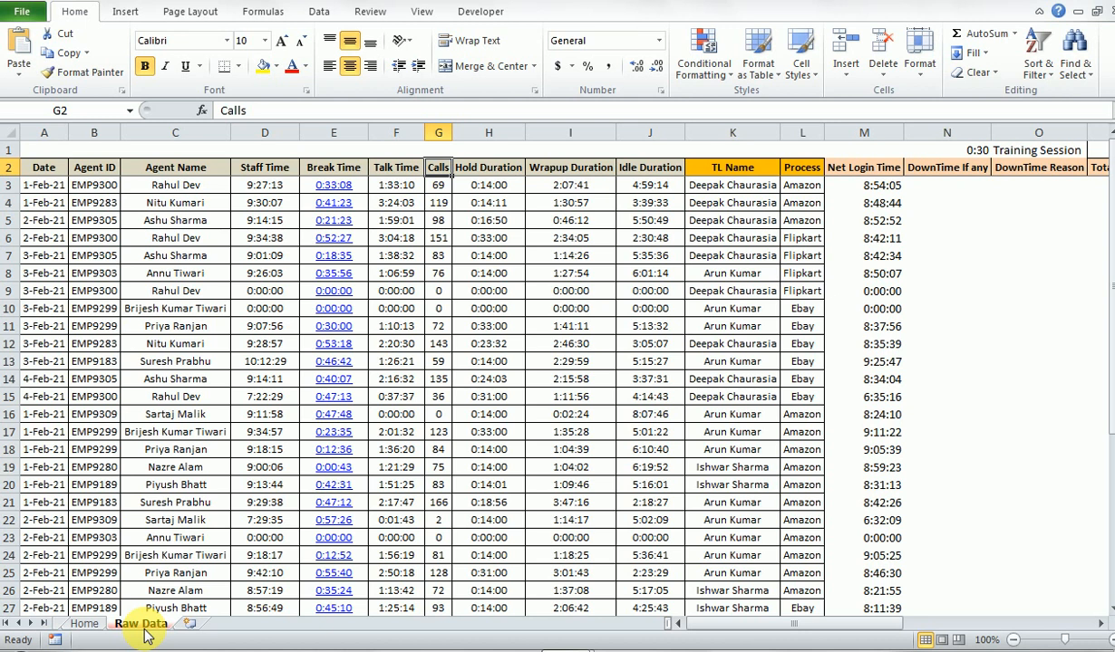
key("Right")
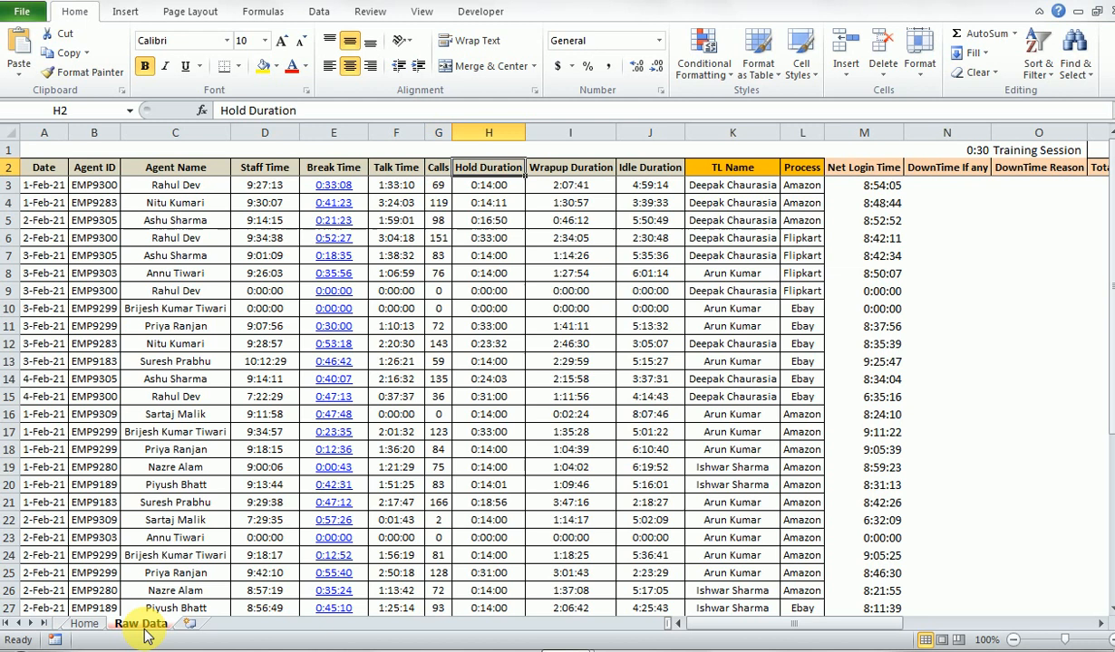
key("Right")
key("Right")
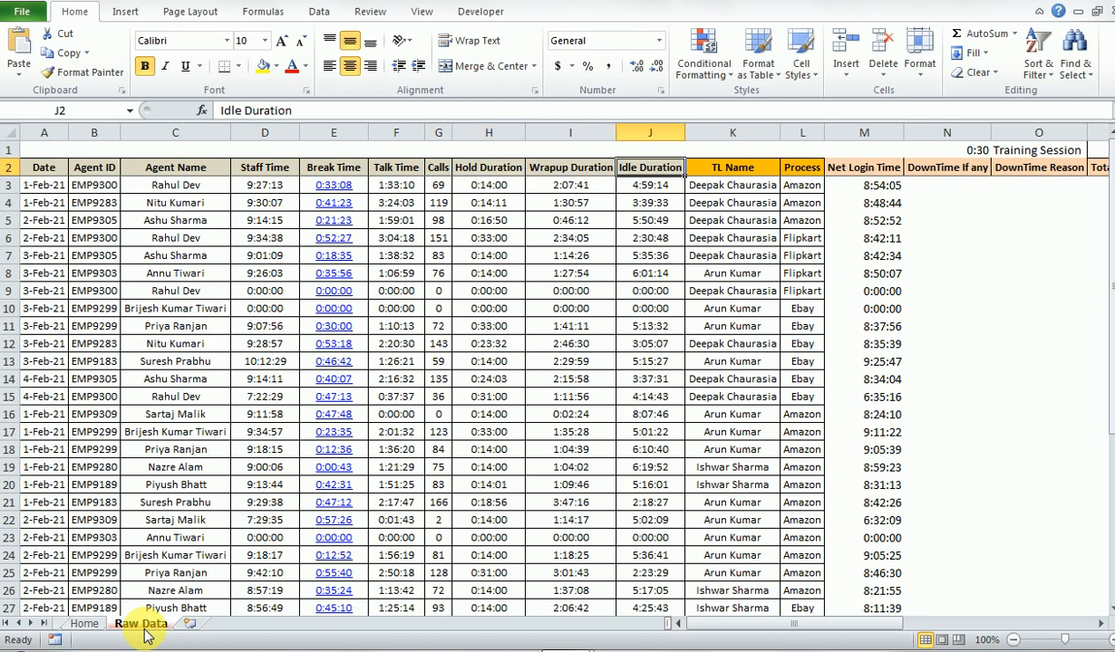
- Highlight the header range from Idle Duration back to Date to review which columns the dialer data covers
key("shift+Left")
key("shift+Left")
key("shift+Left")
key("shift+Left")
key("shift+Left")
key("shift+Left")
key("shift+Left")
key("shift+Left")
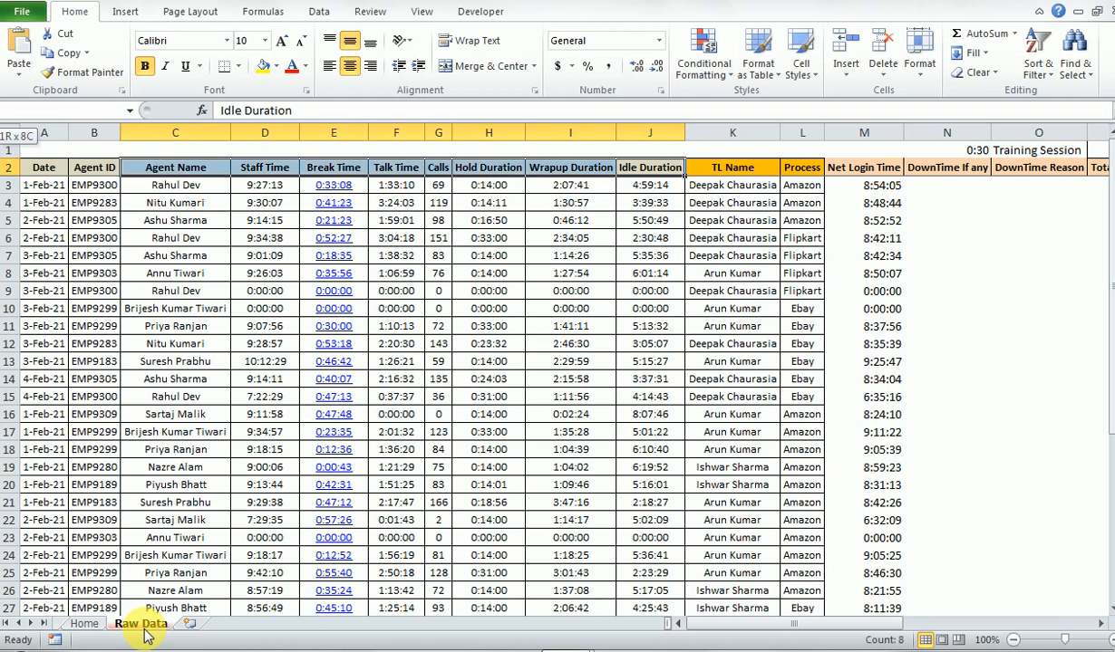
key("shift+Left")
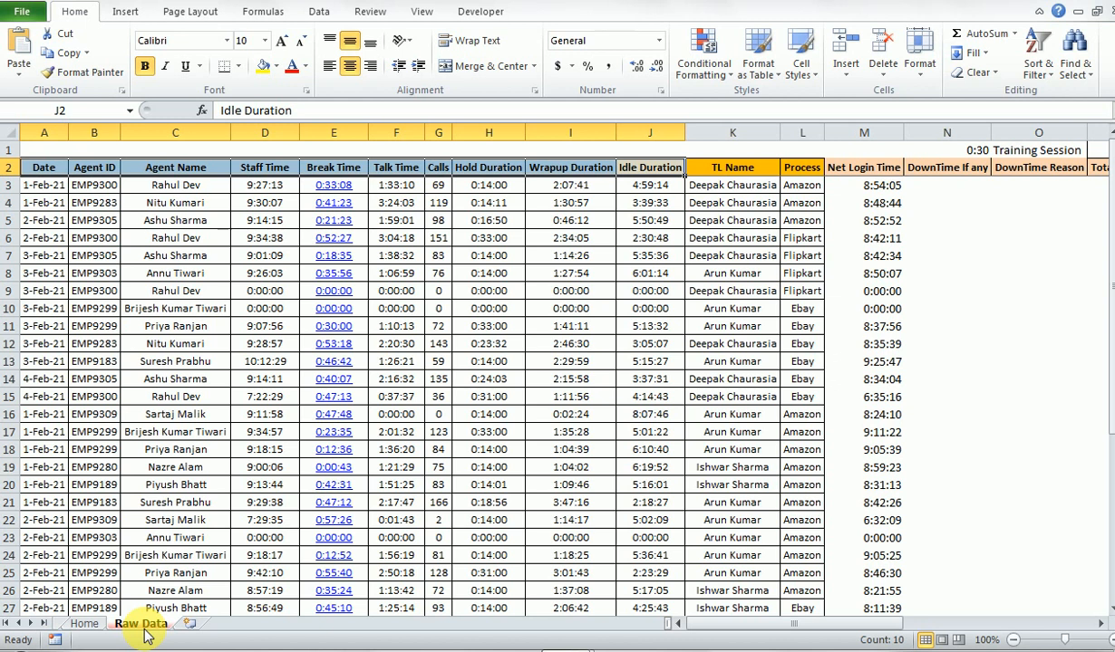
key("Right")
key("Left")
key("Left")
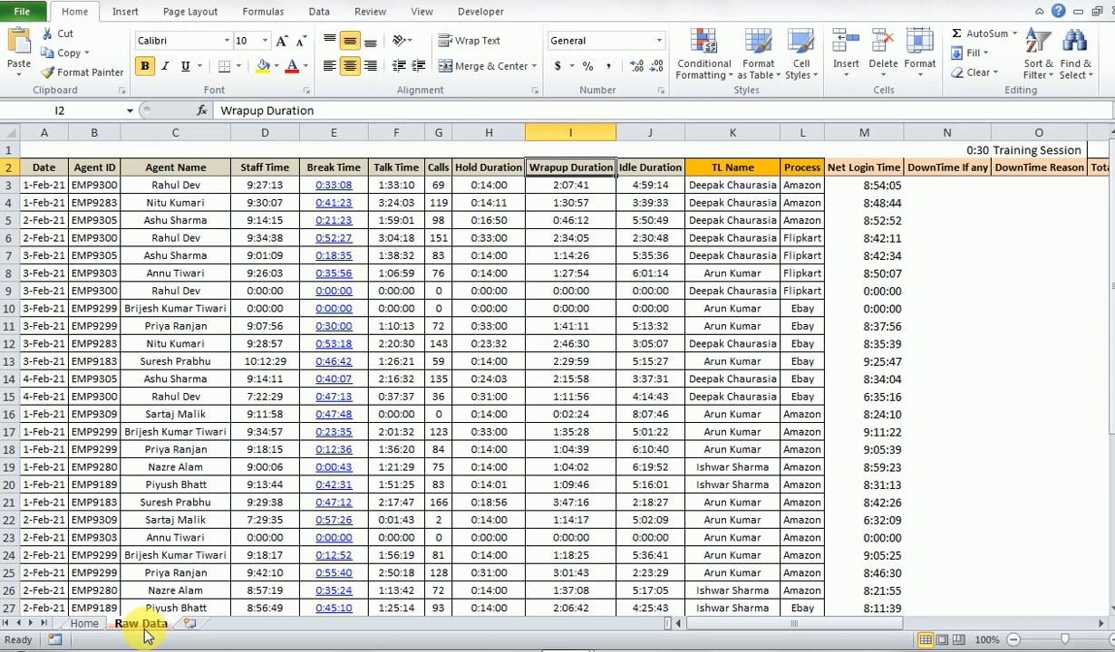
key("Right")
key("ctrl+shift+Left")
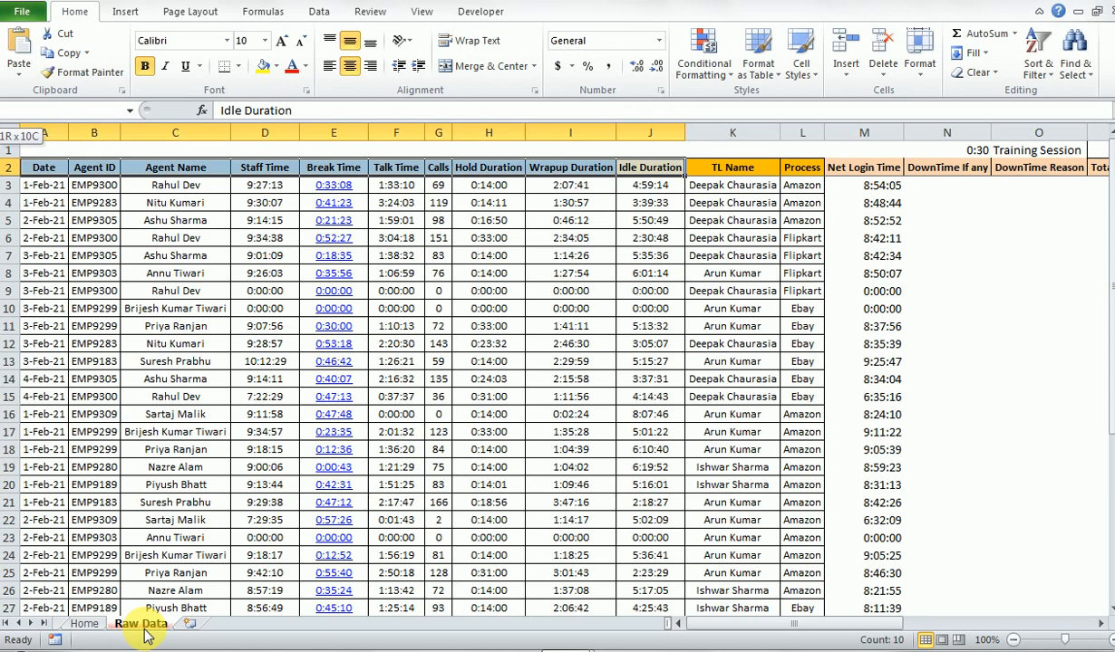
key("shift+Right")
key("shift+Right")
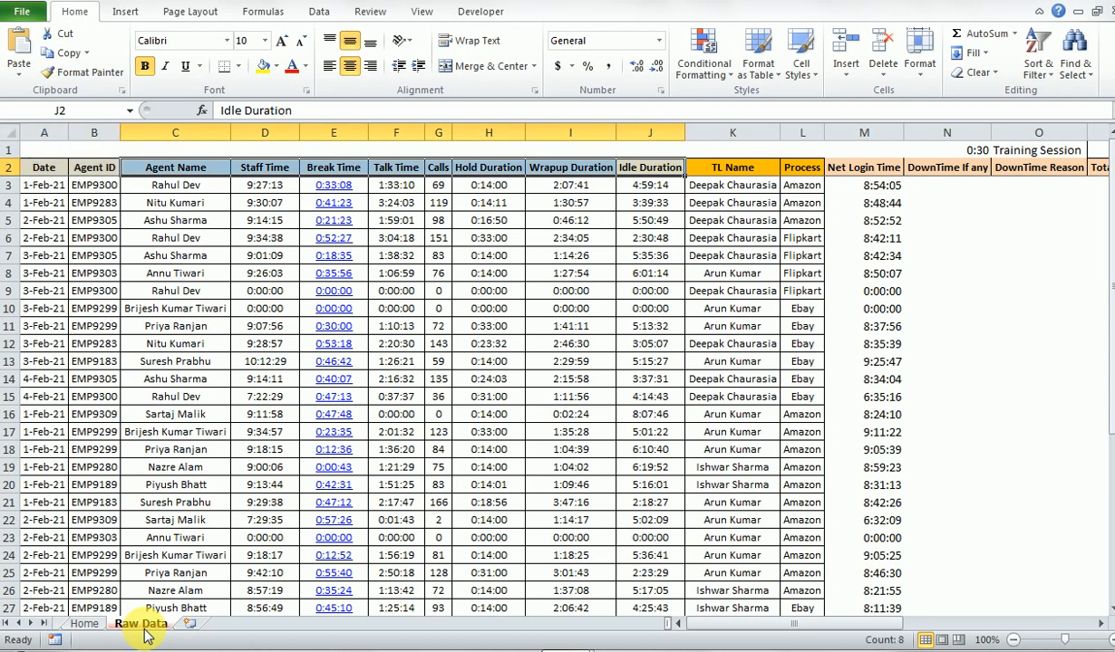
key("Right")
key("Left")
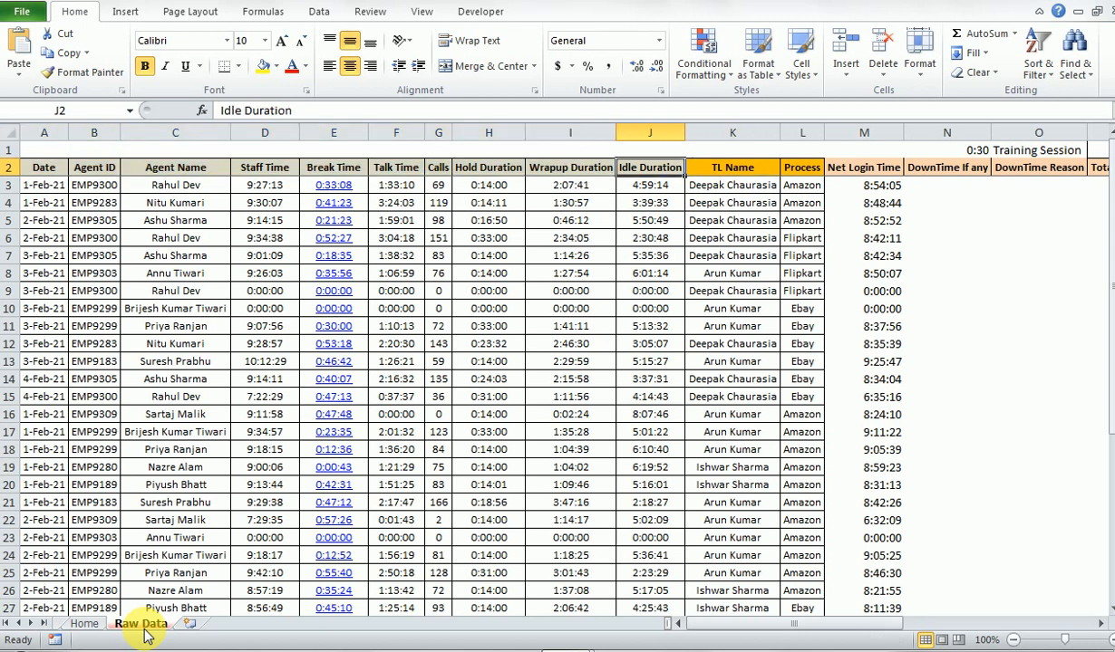
- Examine the block of agent records below the headers, across the columns from Date to Idle Duration
key("Down")
key("ctrl+shift+Down")
key("Up")
key("Left")
key("Down")
key("Up")
key("Right")
key("Down")
key("ctrl+shift+Left")
key("ctrl+shift+Down")
key("Up")
key("ctrl+Left")
- Read across the first agent record in row 3 up to its TL Name entry
key("Right")
key("Down")
key("Right")
key("Right")
key("Right")
key("Right")
key("Right")
key("Right")
key("Right")
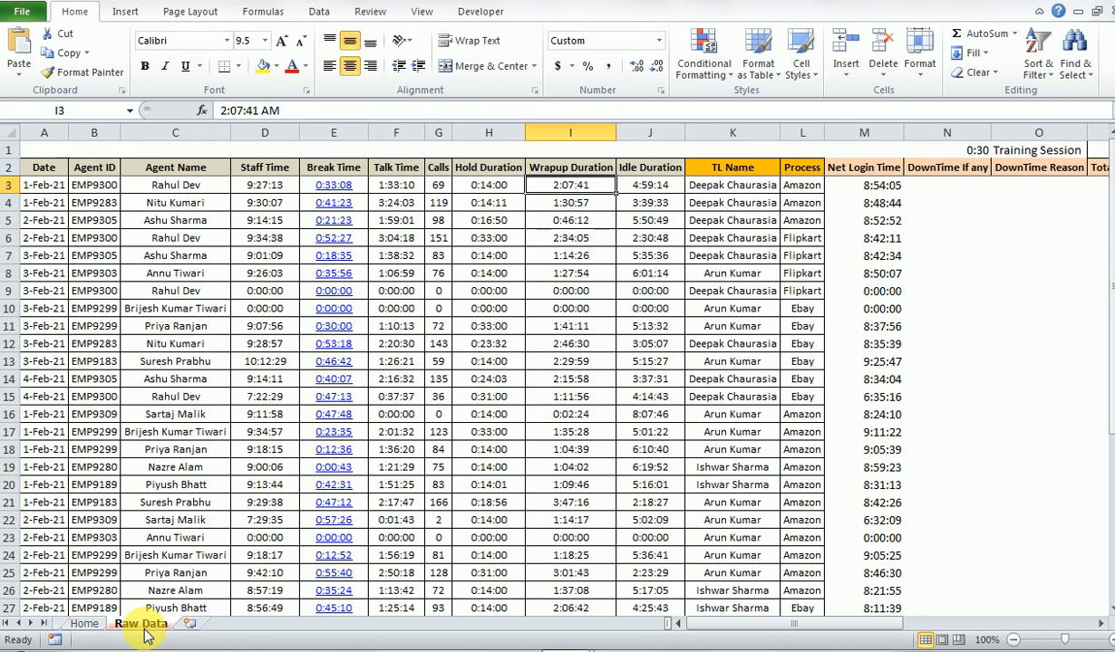
key("Right")
key("Right")
key("Left")
key("Right")
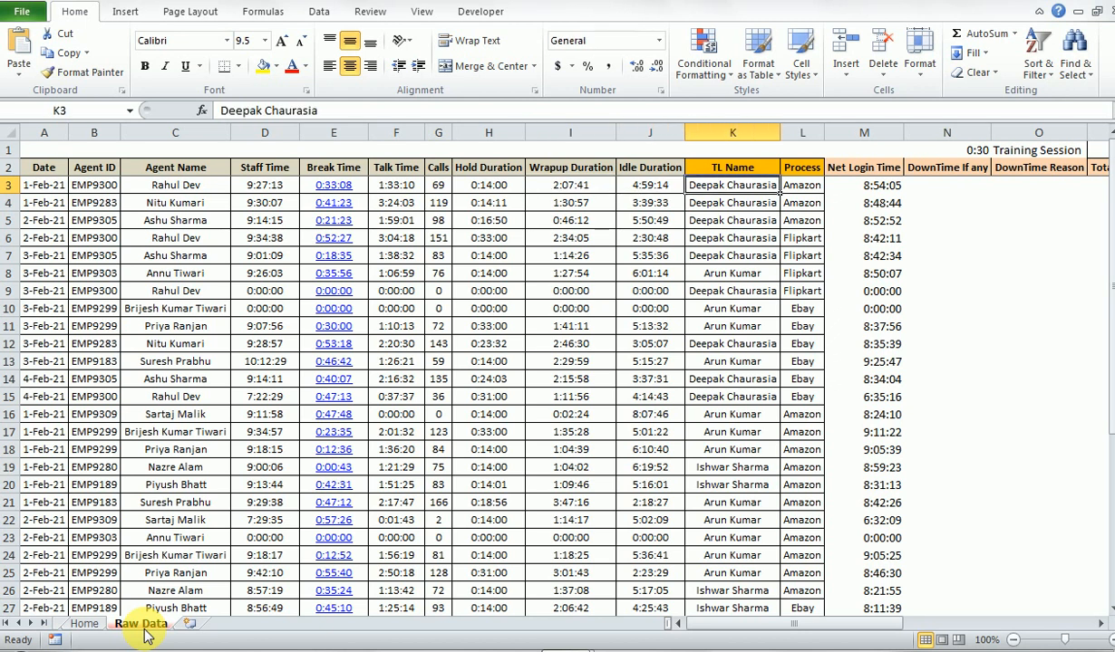
- Highlight the headers from Agent ID to Idle Duration and compare them with the TL Name and Process columns
key("Up")
key("Left")
key("ctrl+shift+Left")
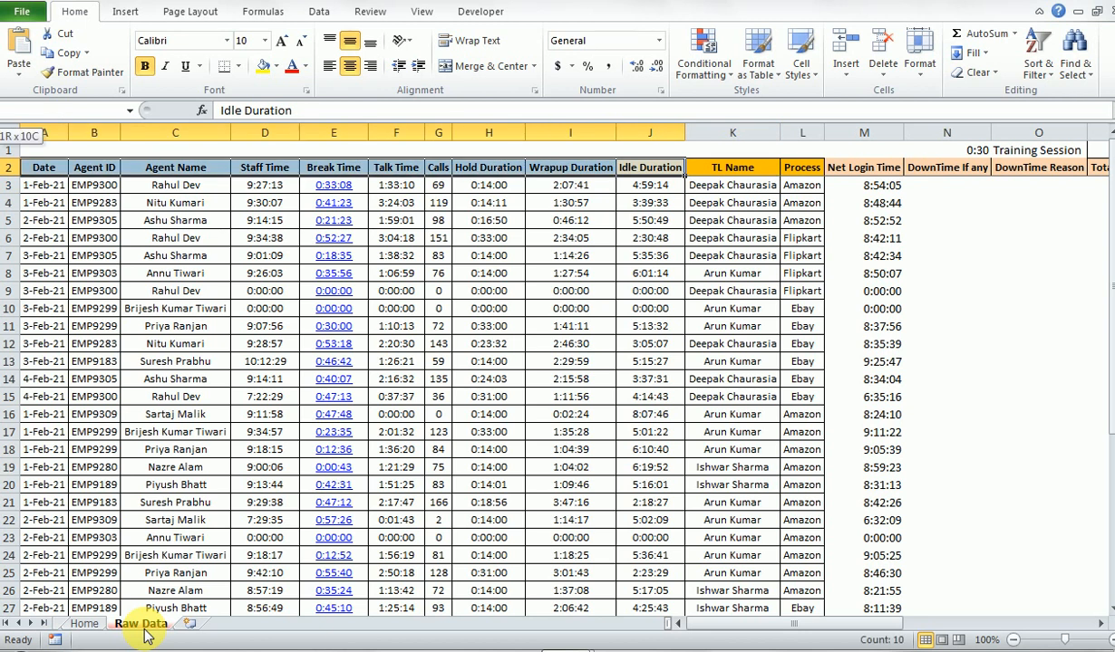
key("shift+Right")
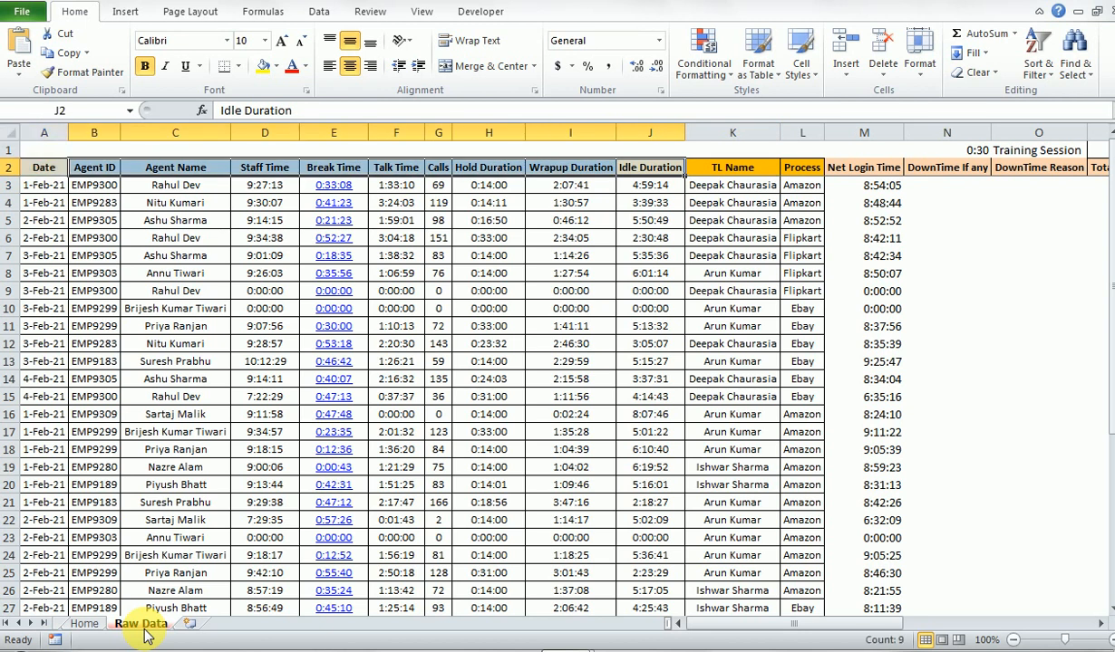
key("Down")
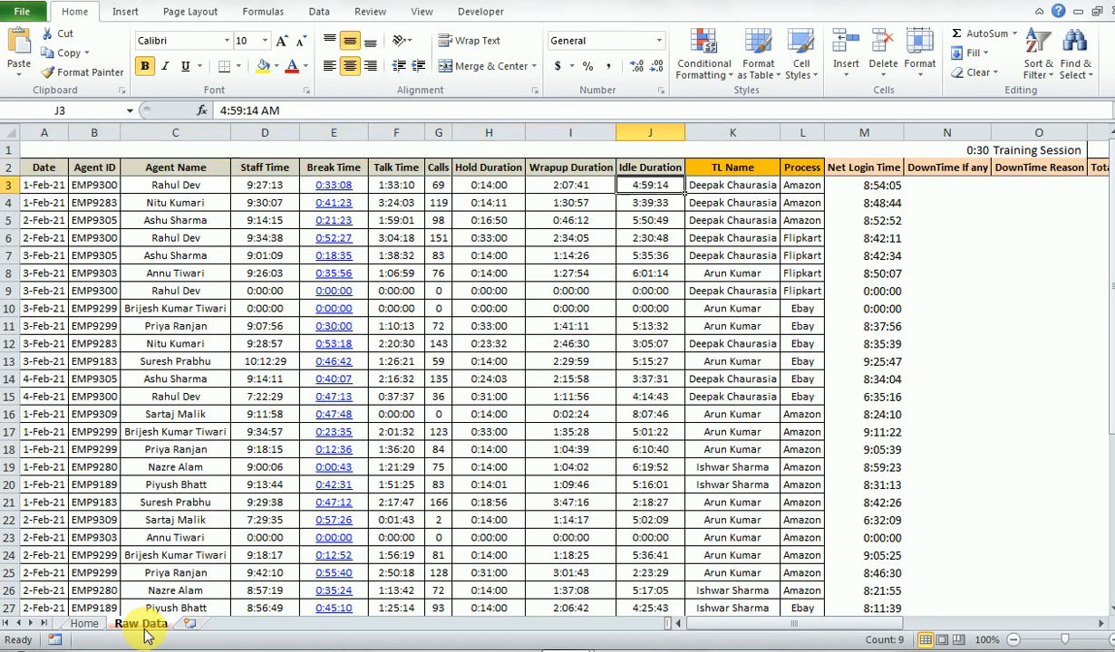
key("Down")
key("Up")
key("Right")
key("Up")
key("Right")
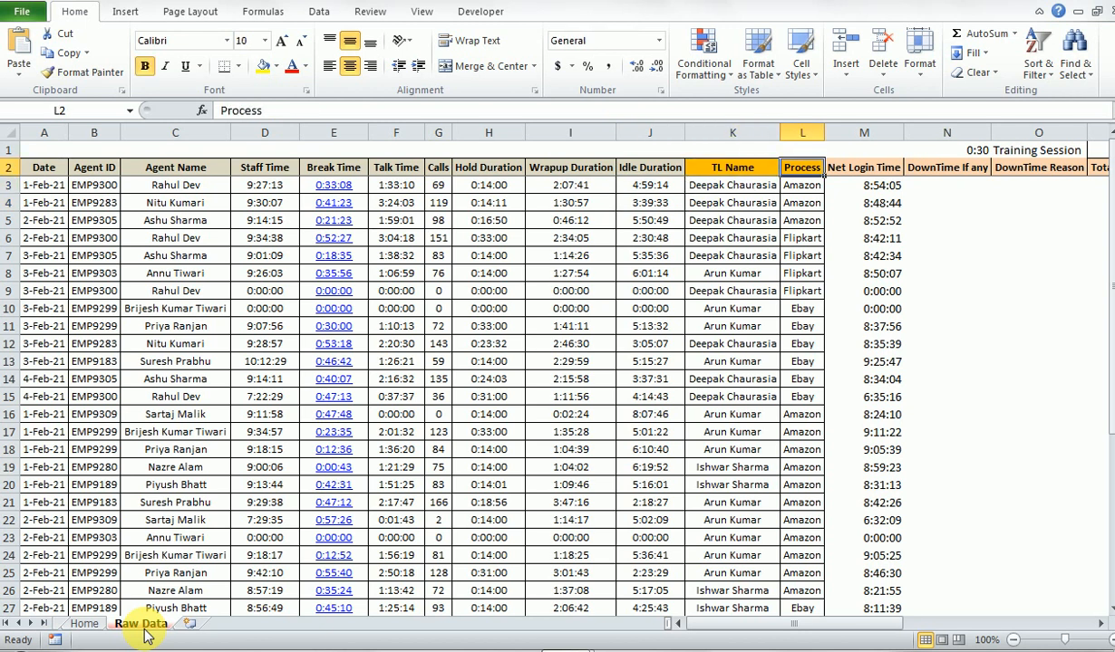
- Examine the TL Name column down its records and highlight the team leader entries in K3:K5
key("Left")
key("ctrl+shift+Down")
key("Up")
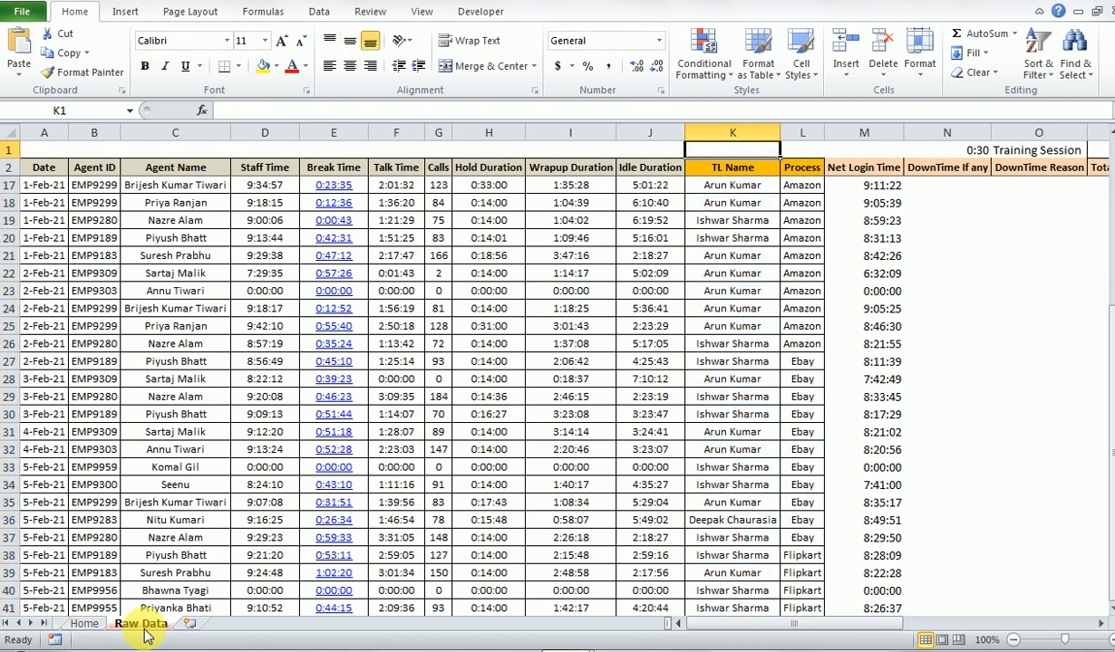
key("Down")
key("Down")
key("Up")
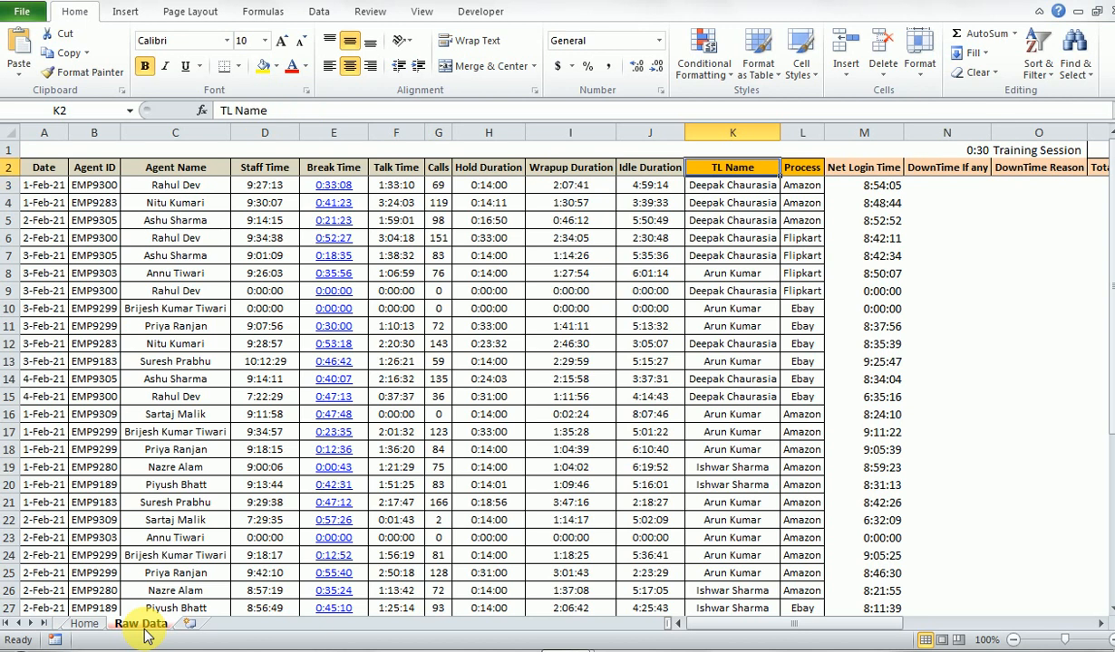
key("Down")
key("Right")
key("Up")
key("Left")
key("Down")
key("shift+Down")
key("shift+Down")
key("shift+Down")
key("shift+Down")
key("shift+Down")
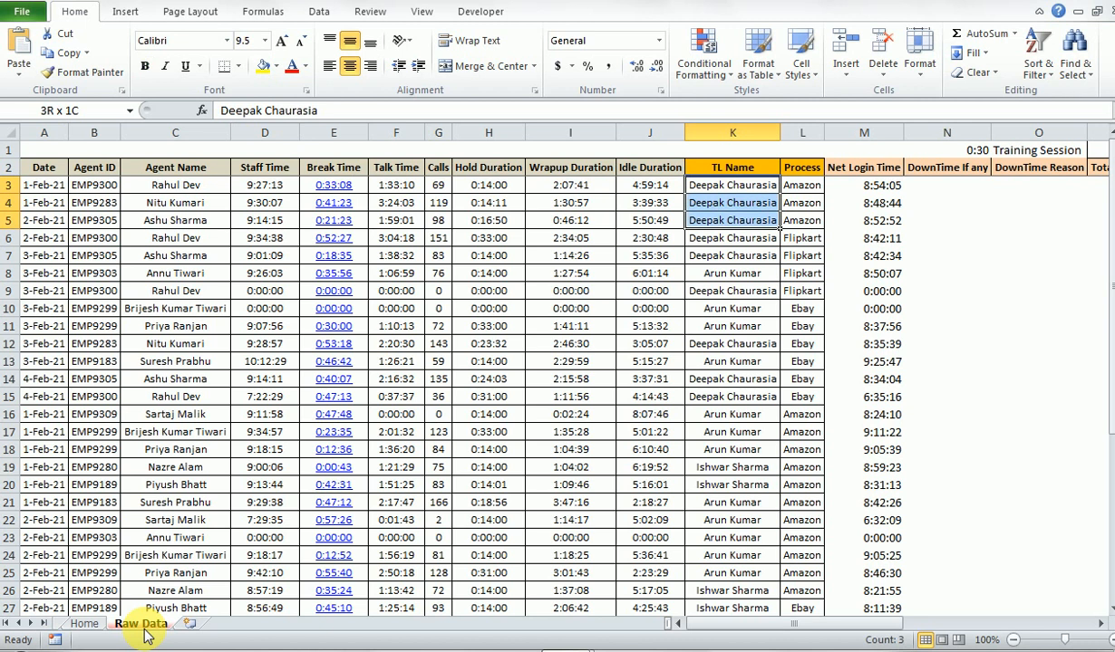
- Examine the first few records' entries around the TL Name and Process columns, ending at cell K3
key("shift+Up")
key("shift+Up")
key("shift+Up")
key("shift+Up")
key("shift+Up")
key("shift+Left")
key("Home")
key("Right")
key("Right")
key("Right")
key("Right")
key("Right")
key("Right")
key("Right")
key("shift+Down")
key("shift+Down")
key("shift+Down")
key("Right")
key("shift+Down")
key("shift+Down")
key("shift+Down")
key("shift+Down")
key("Left")
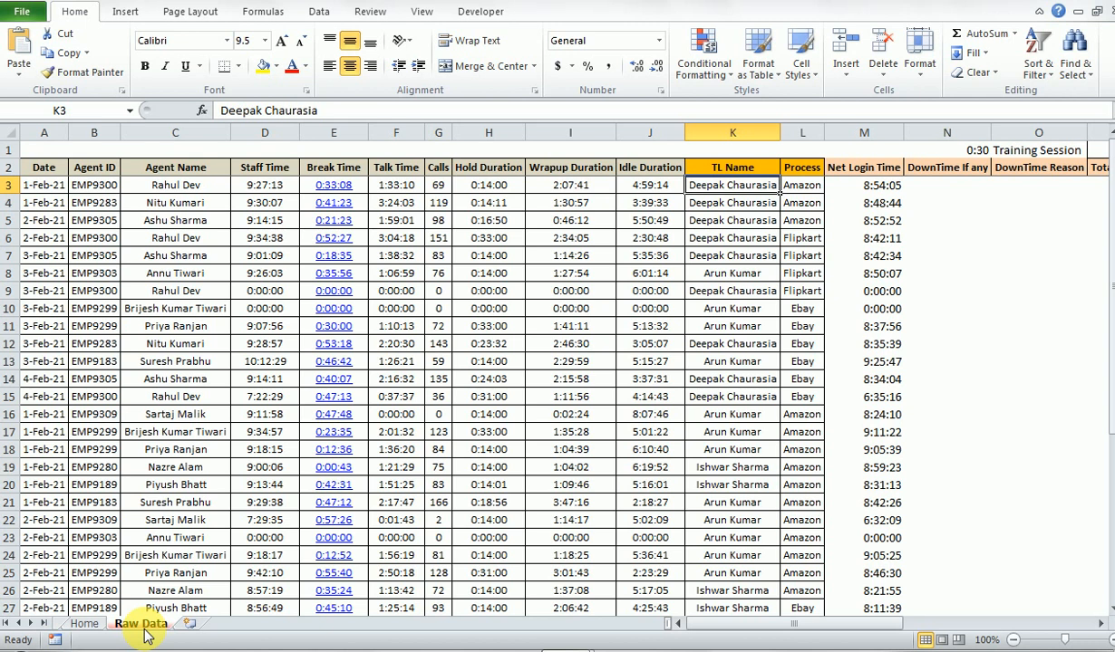
- Look over the Process and Net Login Time entries in row 3 and return to the TL Name header
key("Right")
key("Right")
key("Right")
key("Right")
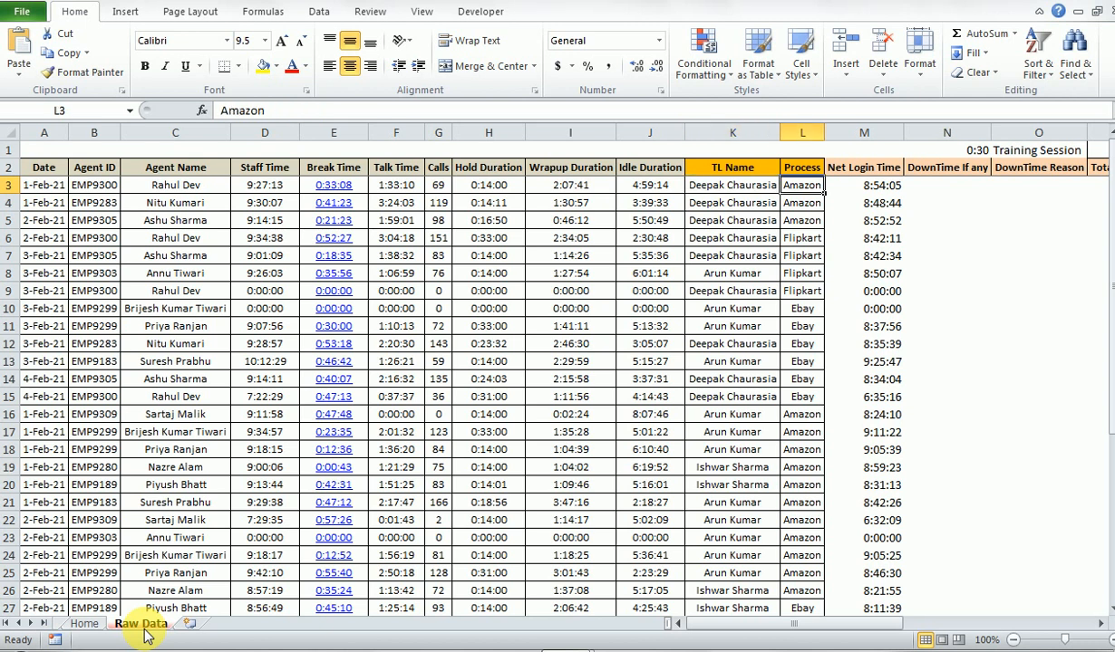
key("Right")
key("Left")
key("Left")
key("Left")
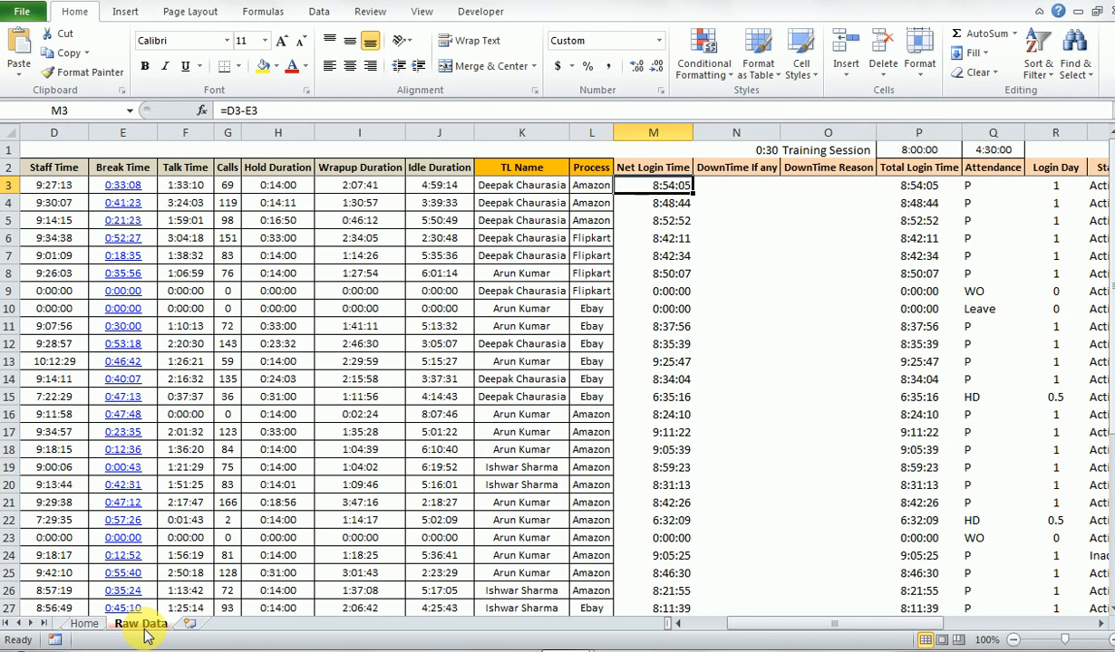
key("Left")
key("Left")
key("Up")
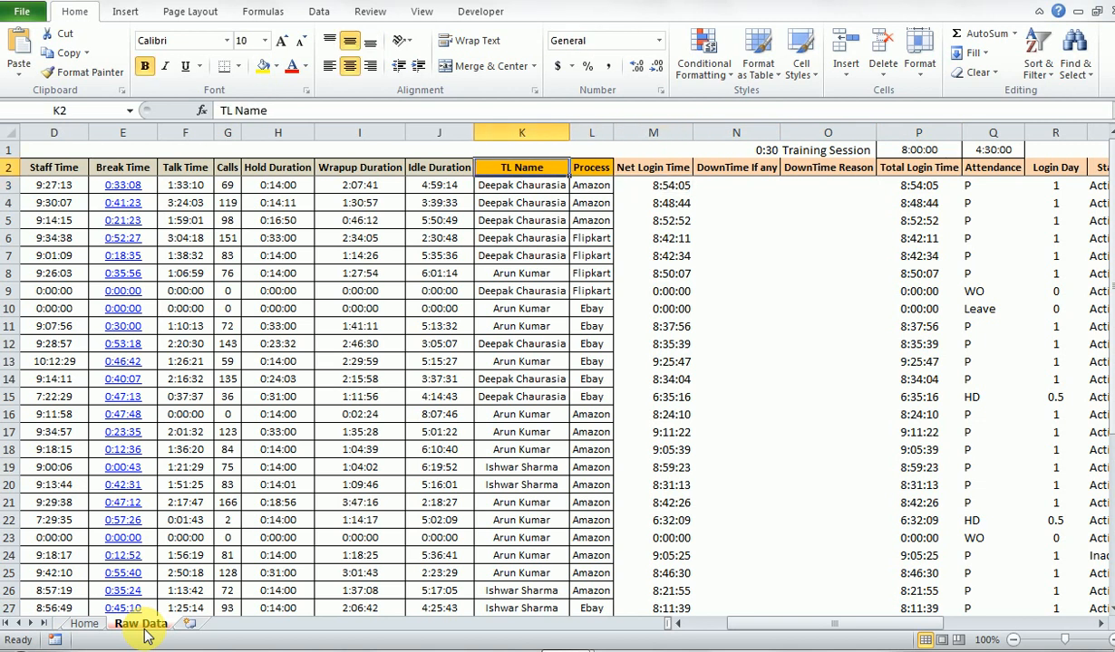
- Highlight the TL Name and Process headers and all TL Name entries from K3 downward
key("shift+Right")
key("Down")
key("Up")
key("Down")
key("ctrl+shift+Down")
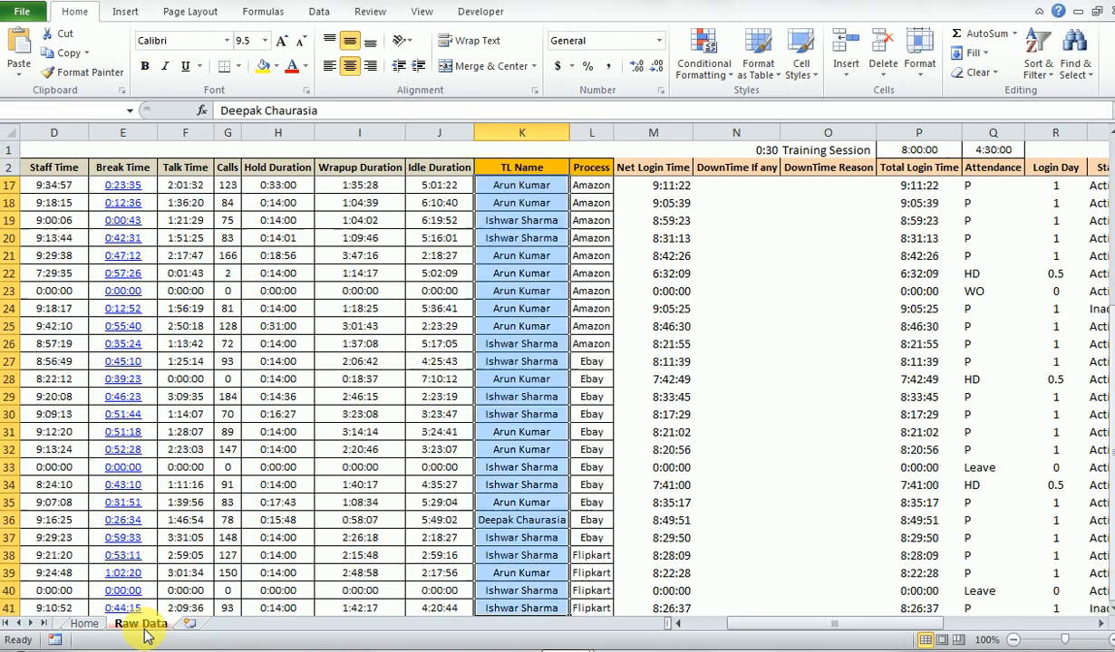
key("ctrl+Up")
key("Down")
key("Up")
- Open the Net Login Time formula in cell M3 to inspect its cell references
key("Right")
key("Right")
key("Down")
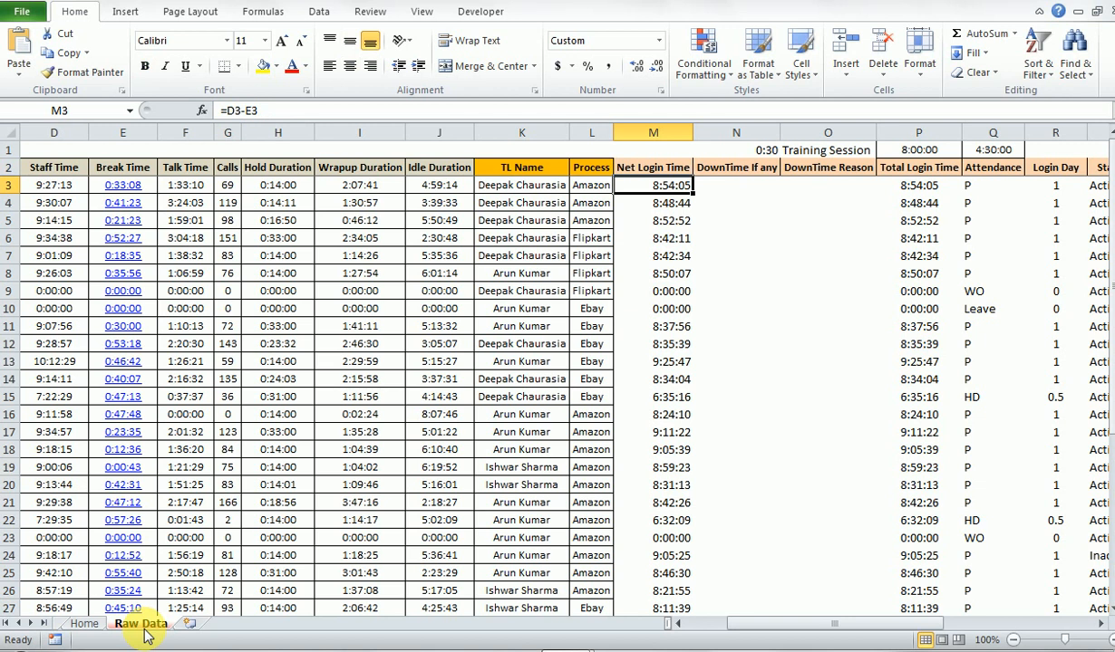
key("Left")
key("Right")
key("Left")
key("Right")
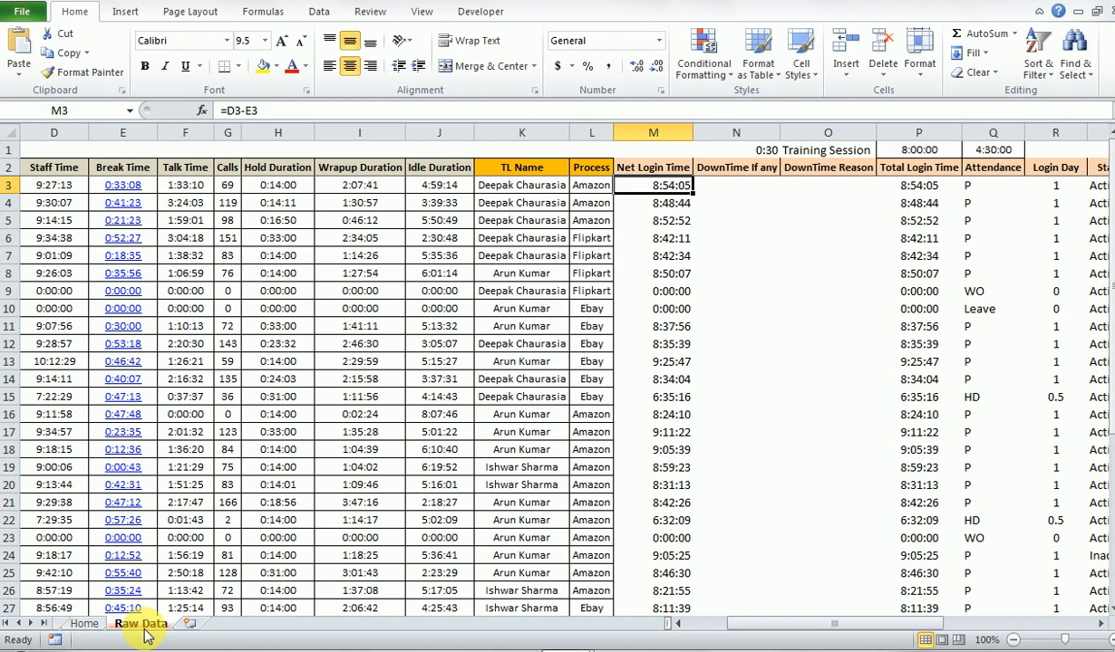
key("F2")
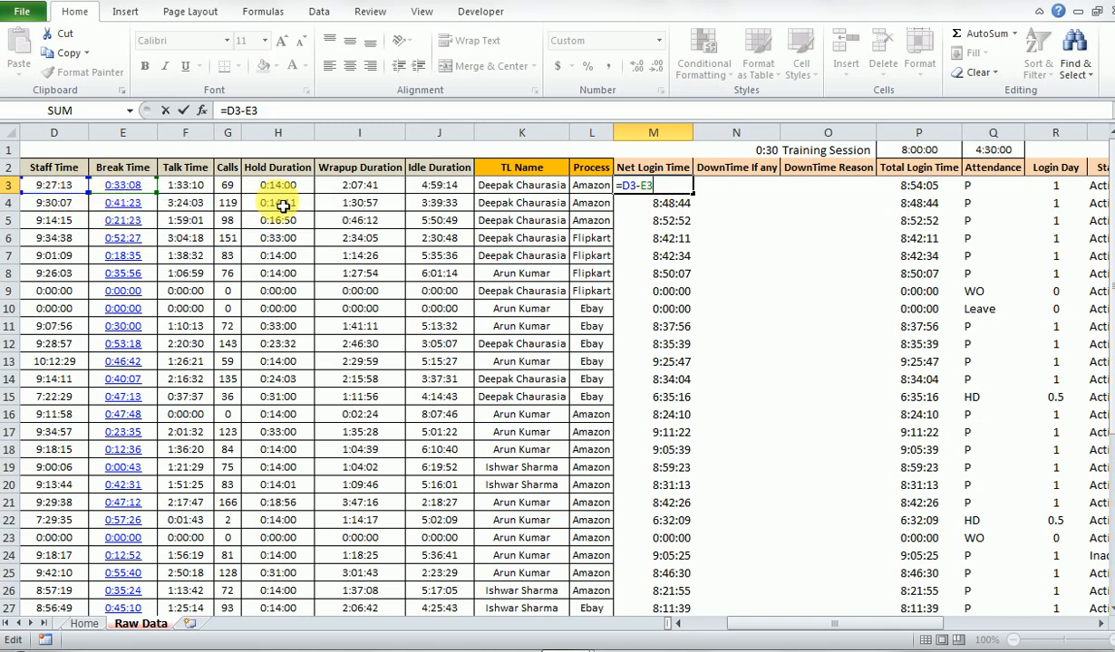
- Close the Net Login Time formula in M3 and look across the columns from Date to DownTime Reason
key("ctrl+Return")
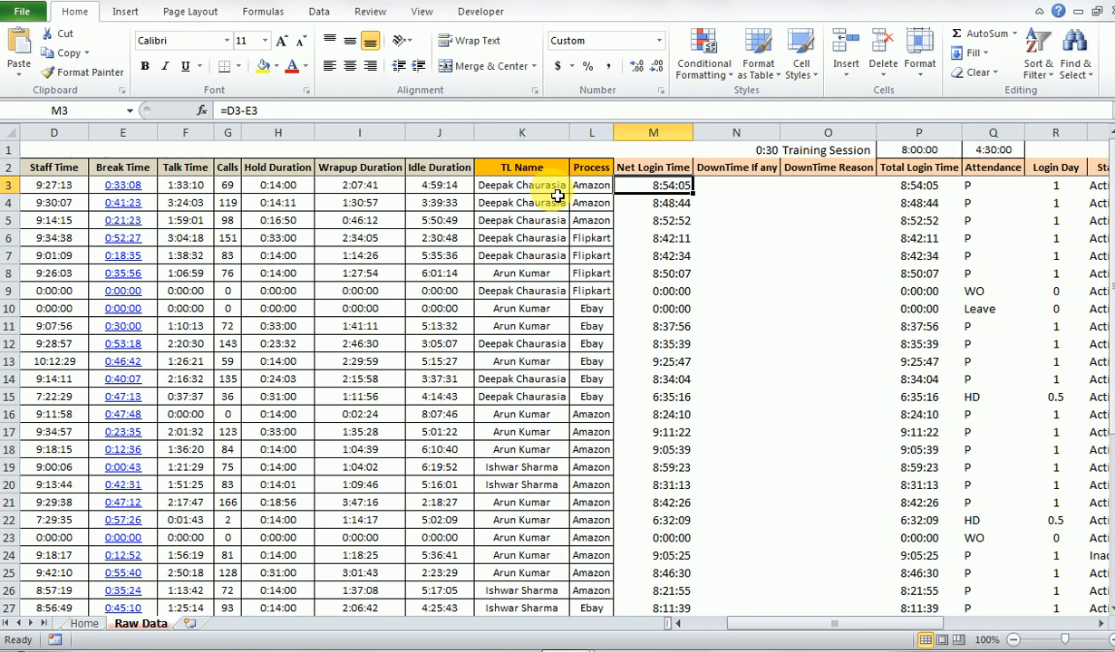
key("Home")
key("Right")
key("Right")
key("Right")
key("Right")
key("Right")
key("Right")
key("Right")
key("Right")
- Examine the Net Login Time header and its formula in M3, ending at the DownTime If any header
key("Right")
key("Right")
key("Right")
key("Right")
key("Right")
key("Right")
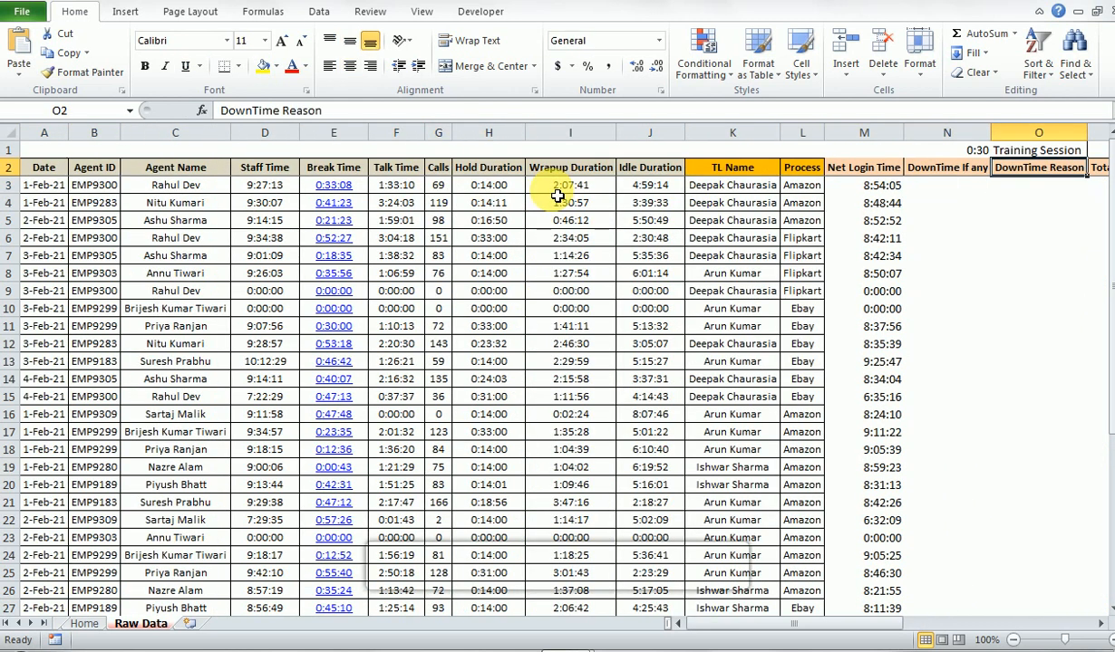
key("Right")
key("Right")
key("Up")
key("Left")
key("Left")
key("Left")
key("Down")
key("Up")
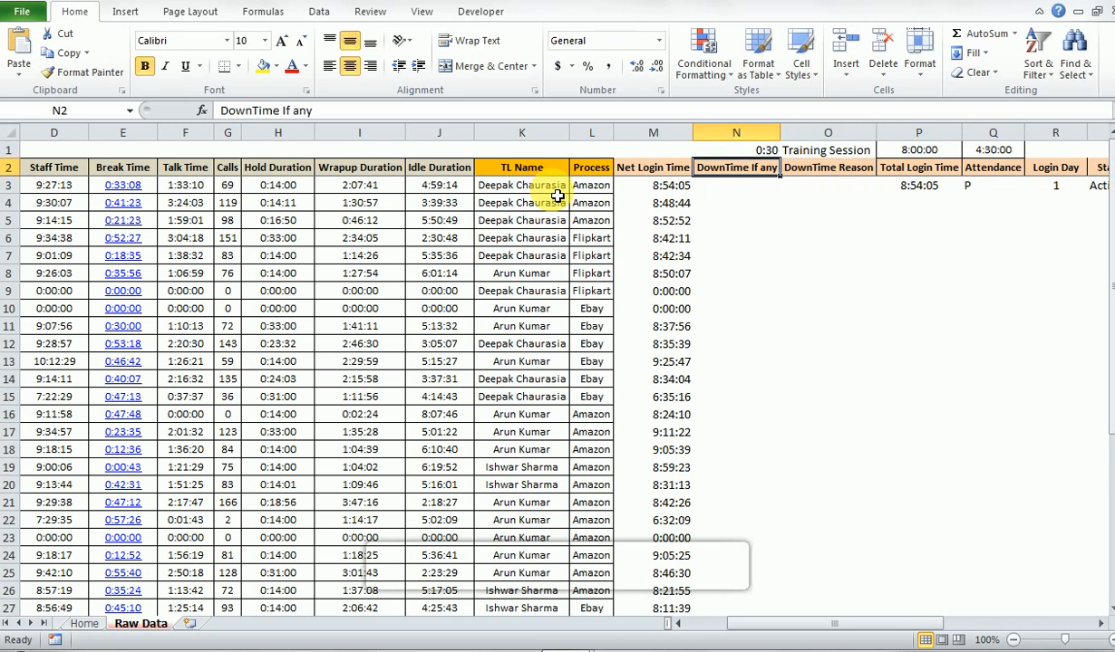
key("Left")
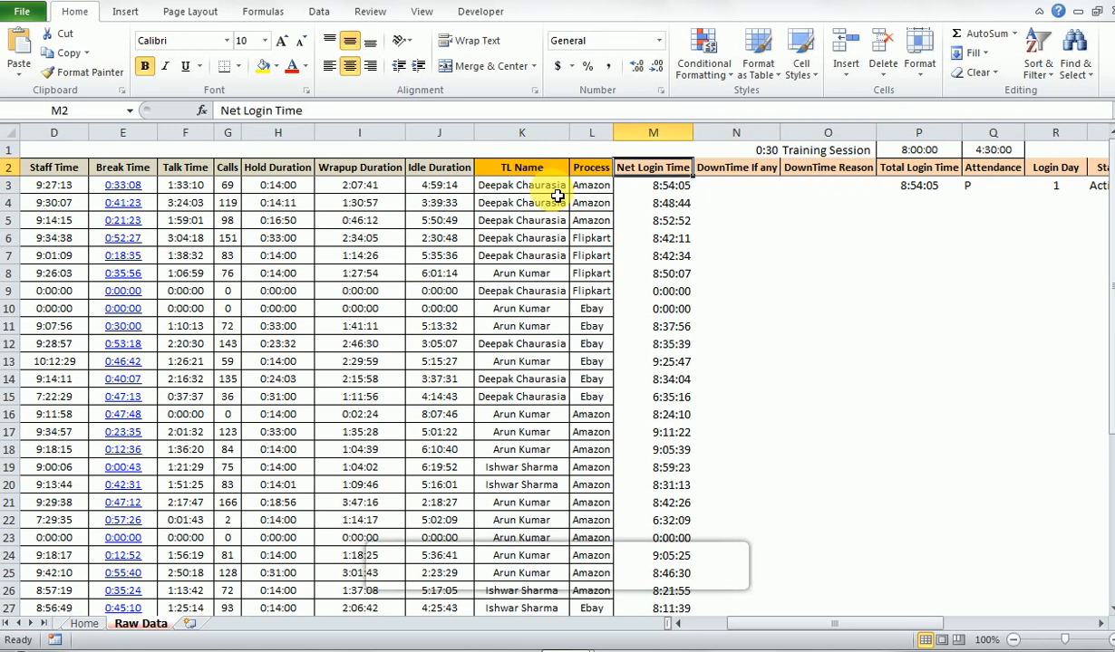
key("Down")
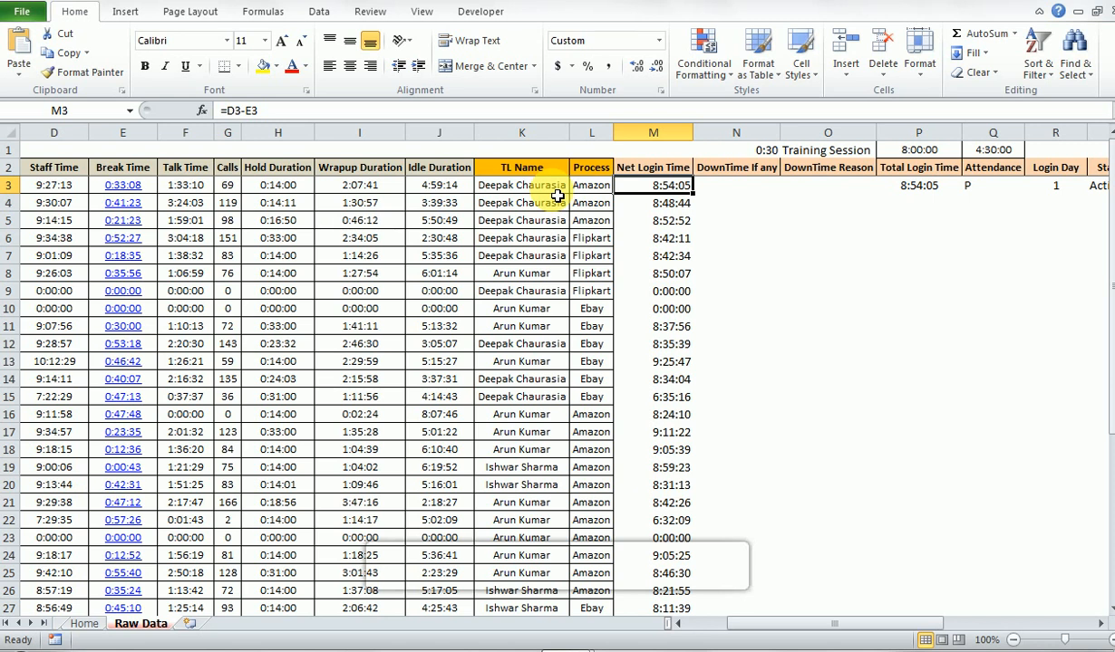
key("Up")
key("Right")
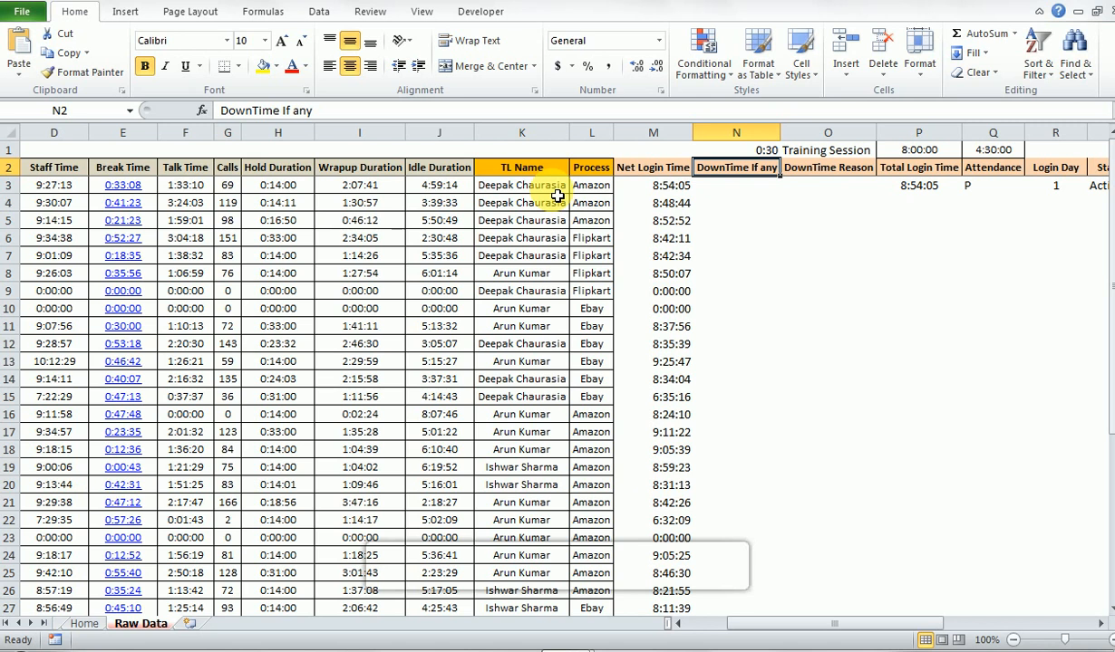
- Examine the DownTime If any and DownTime Reason headers together with their row 3 cells
key("Down")
key("Up")
key("Down")
key("Up")
key("Right")
key("Down")
key("Up")
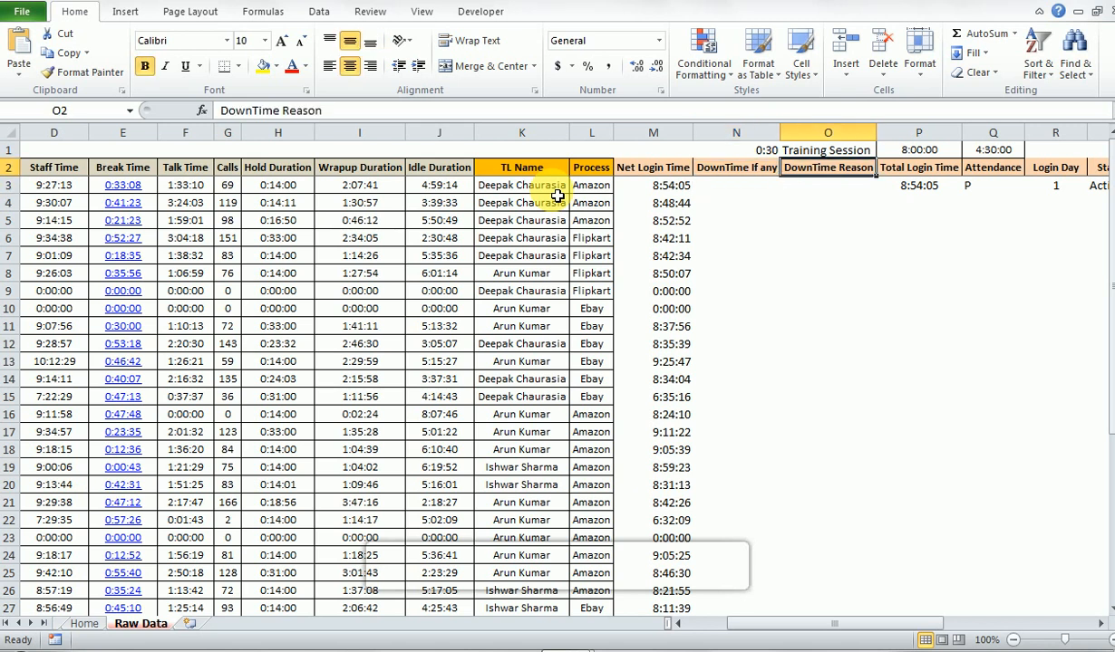
key("Left")
key("Down")
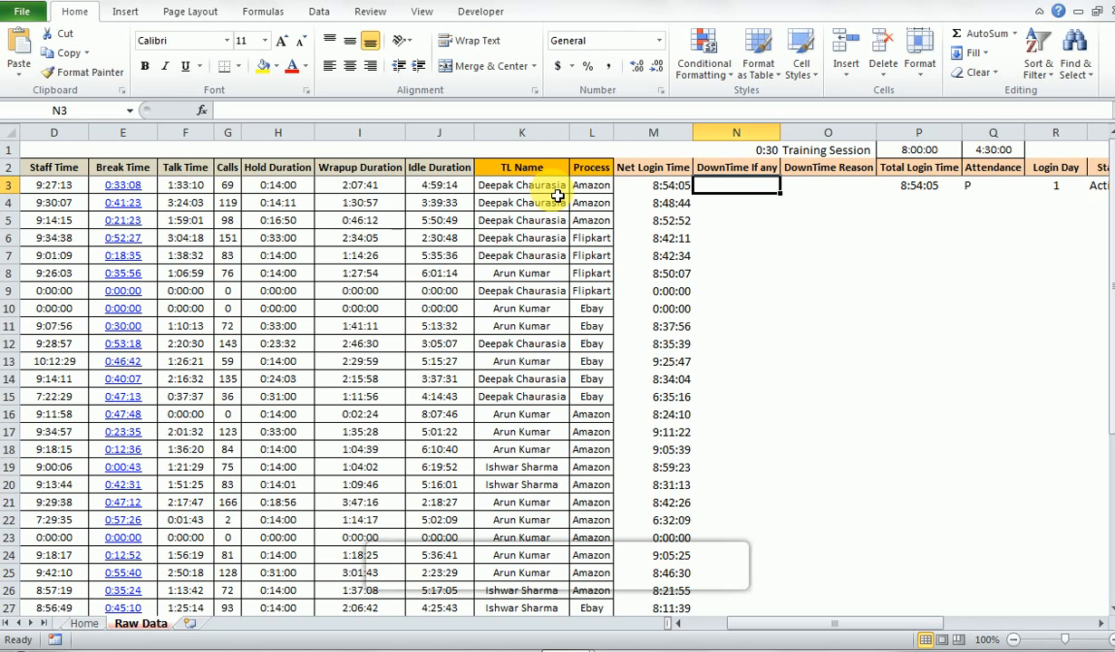
key("Right")
key("Up")
key("Down")
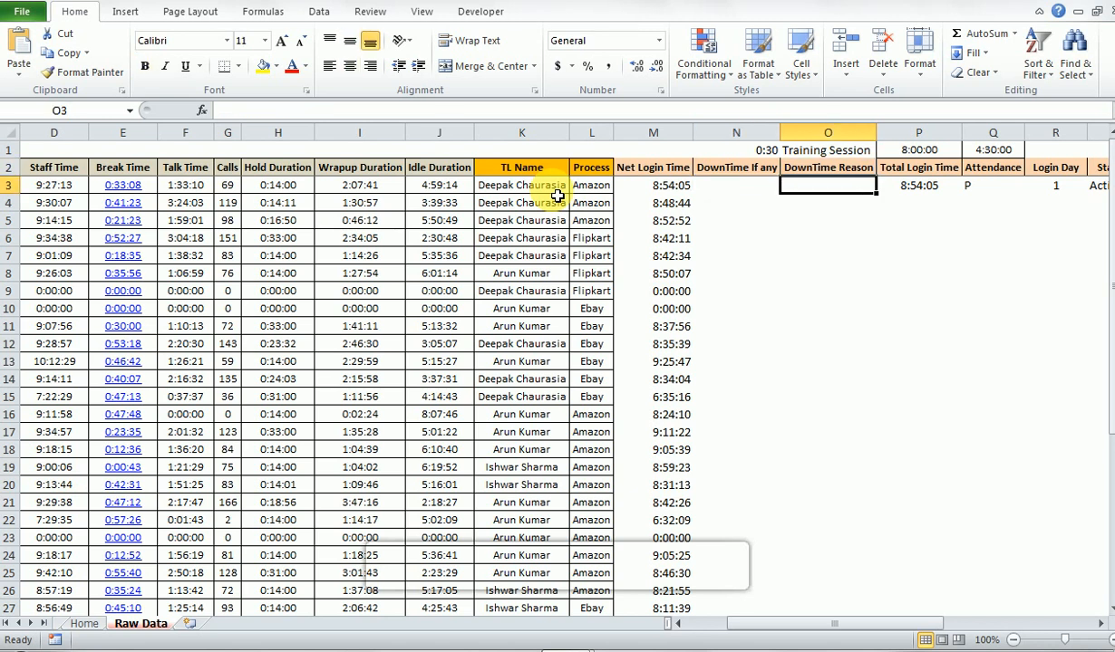
- Inspect the Total Login Time formula in P3 and the Net Login Time and DownTime cells it adds
key("Right")
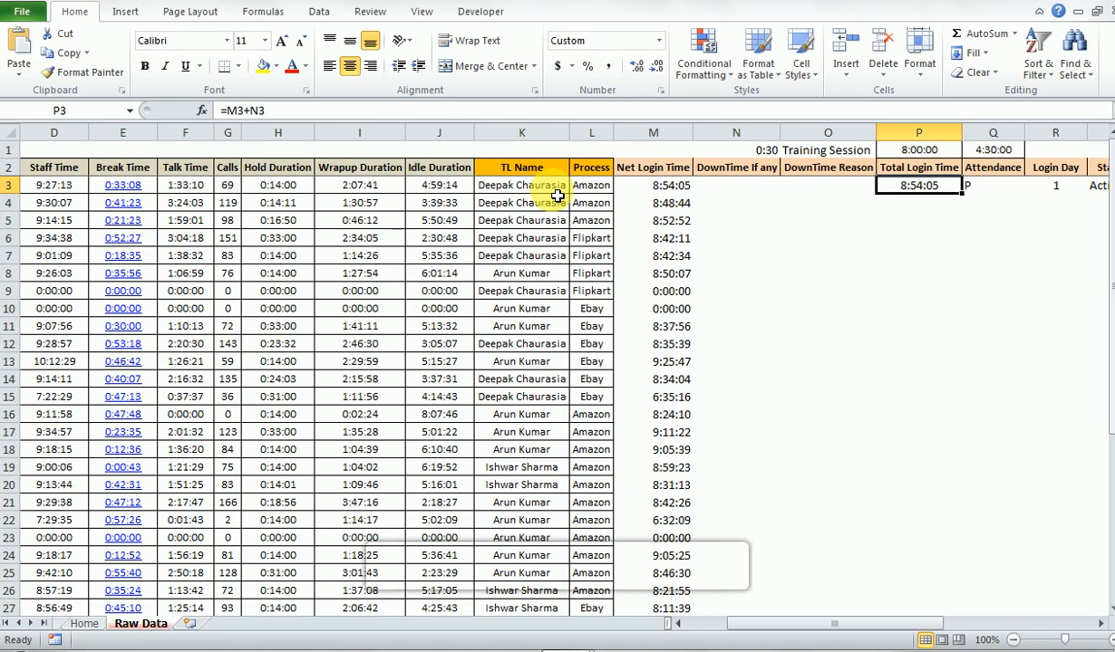
key("F2")
key("Escape")
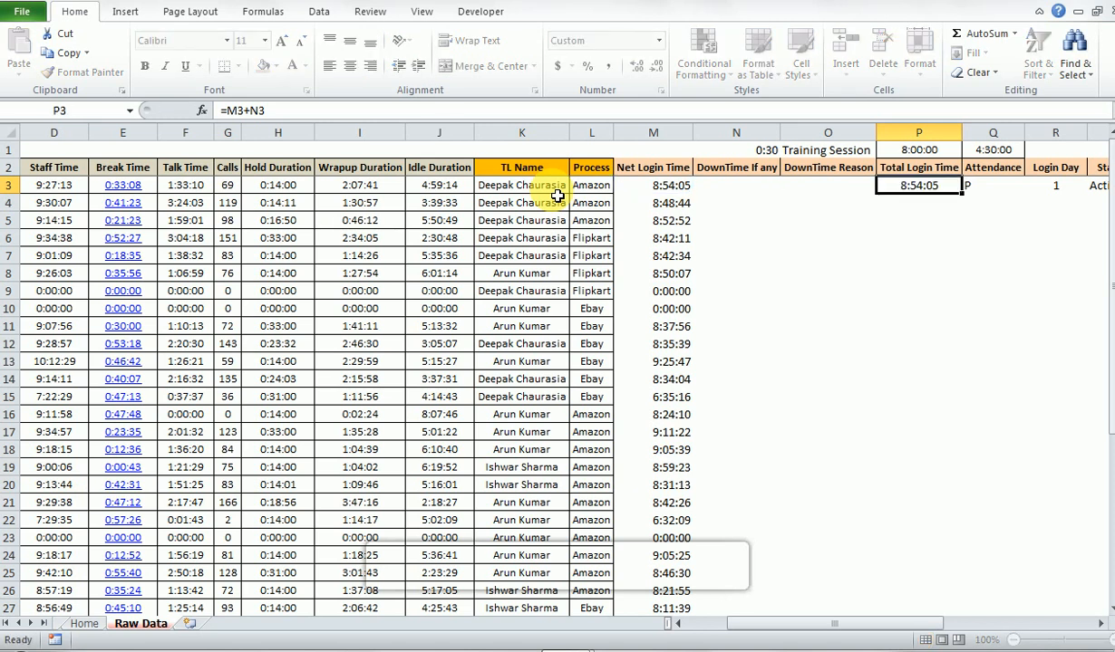
key("Left")
key("Left")
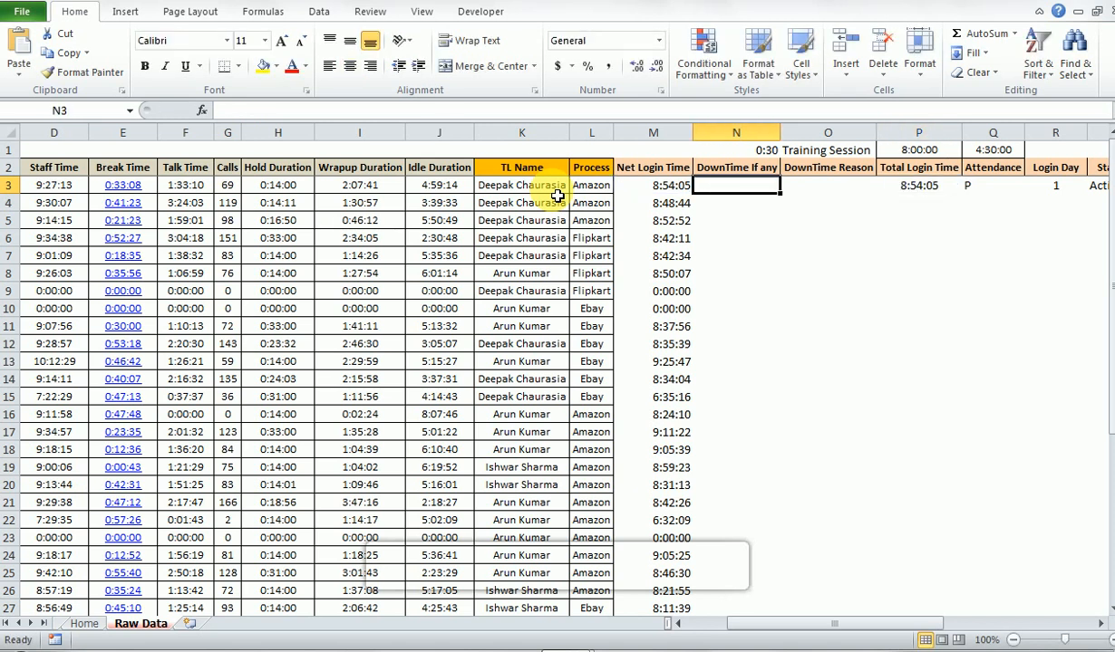
key("Left")
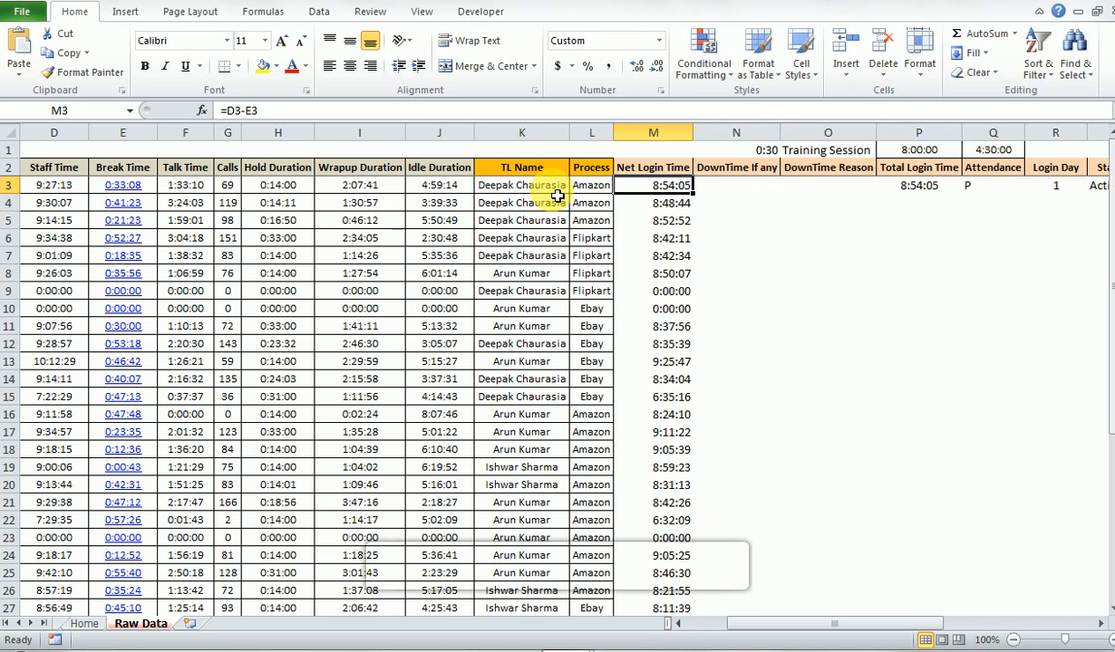
key("Right")
key("Right")
key("Right")
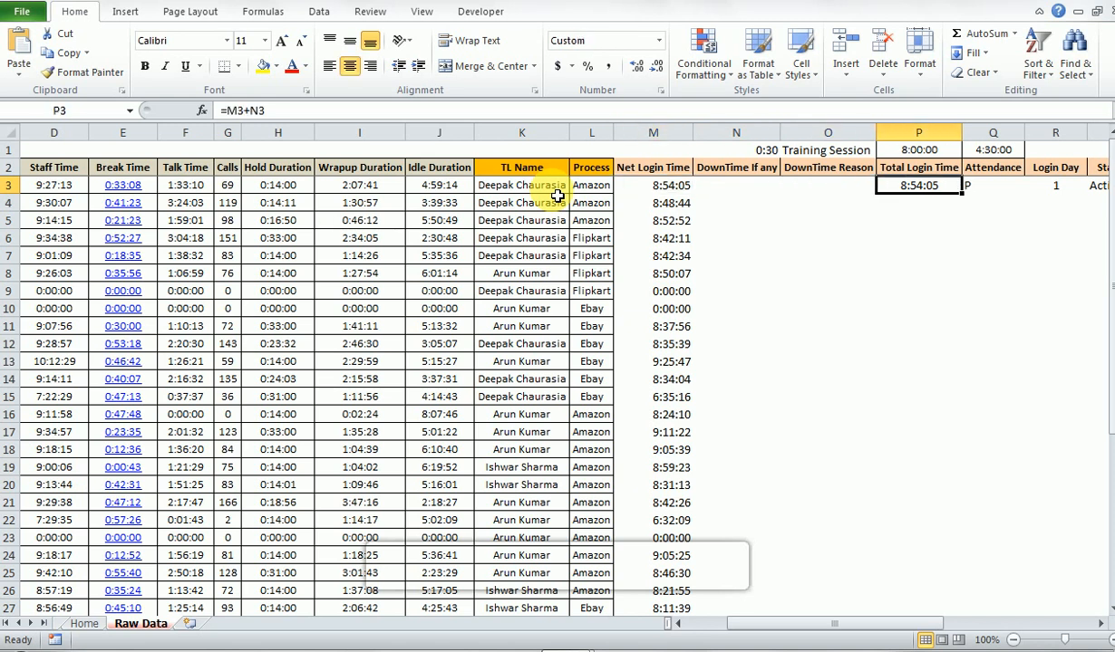
- Enter a sample downtime of 00:10 in cell N3 and check its effect on Total Login Time in P3
key("Left")
key("Left")
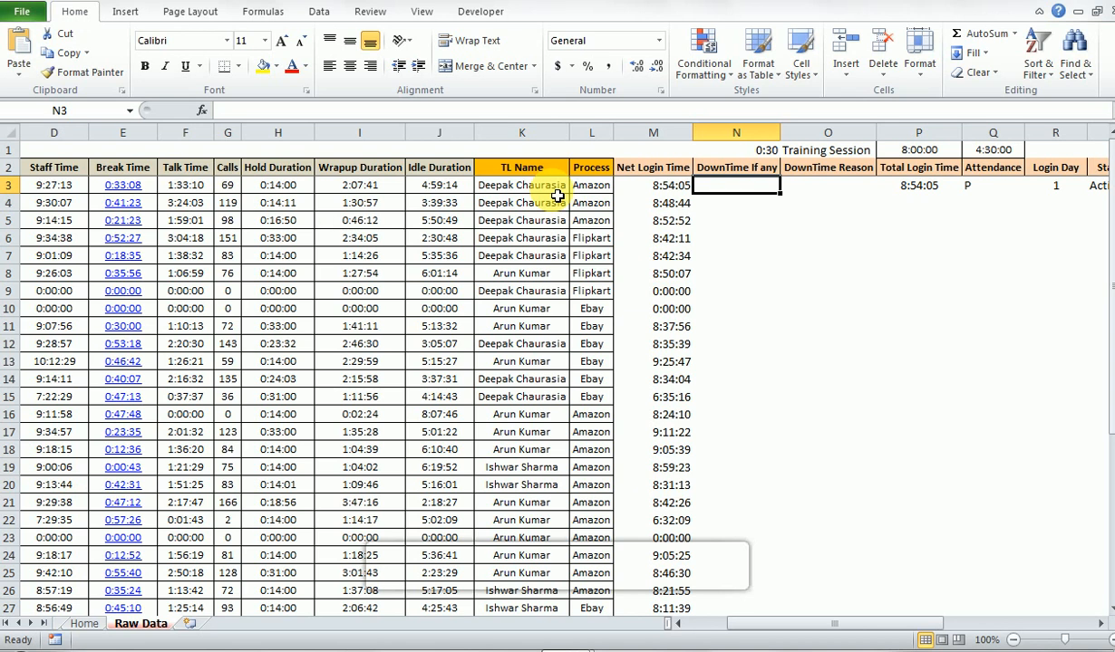
type("00:10")
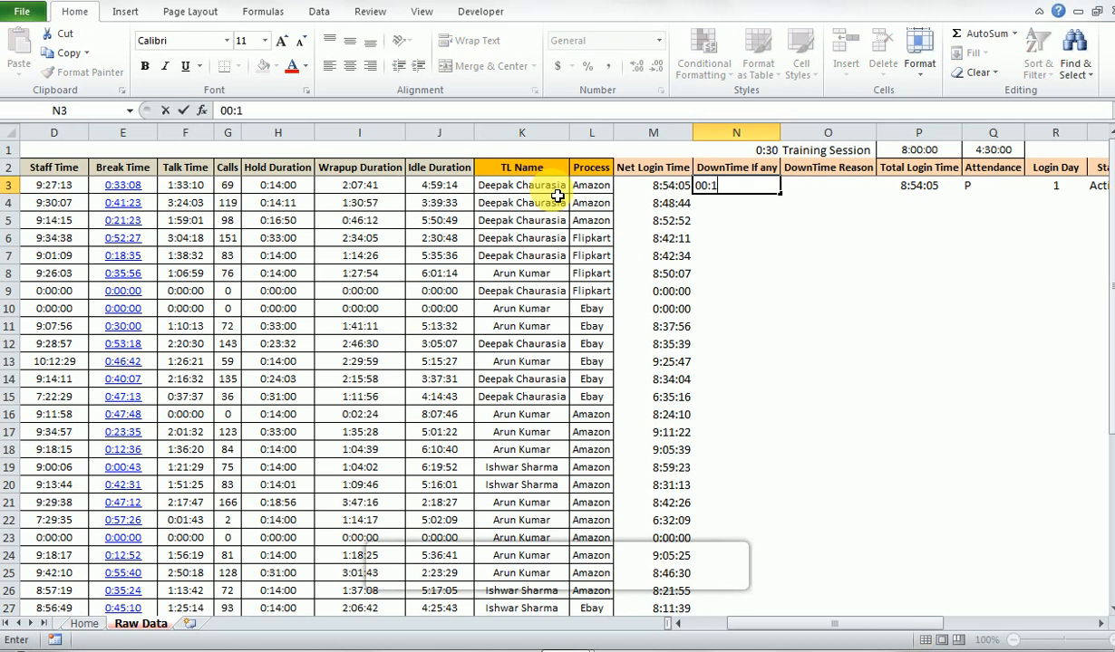
key("Return")
key("Up")
key("Right")
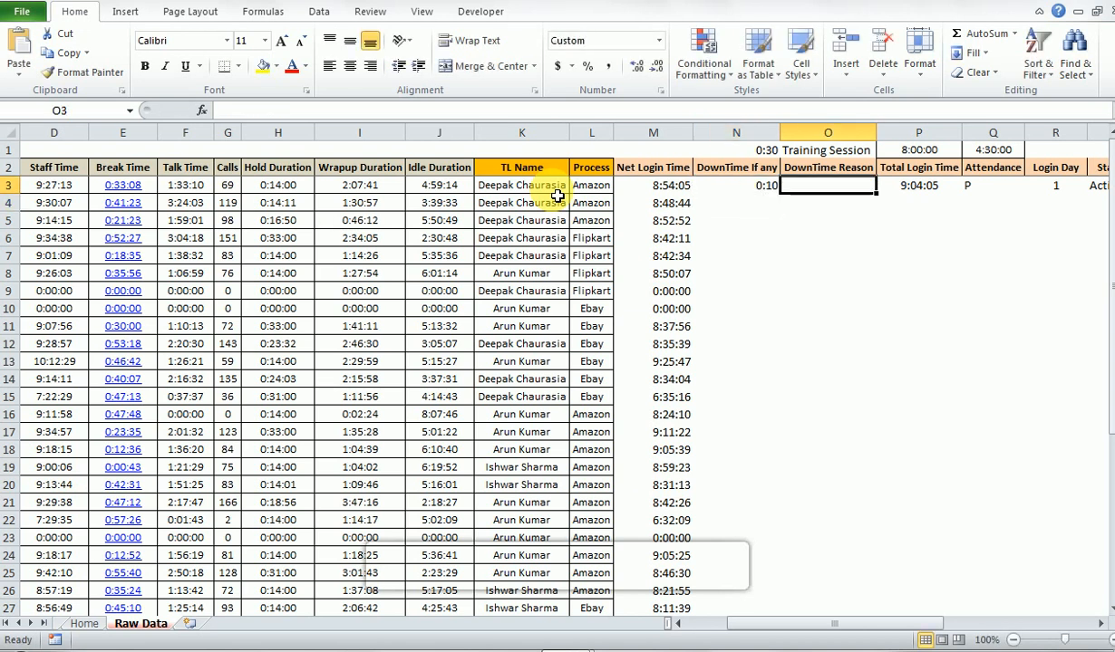
key("Right")
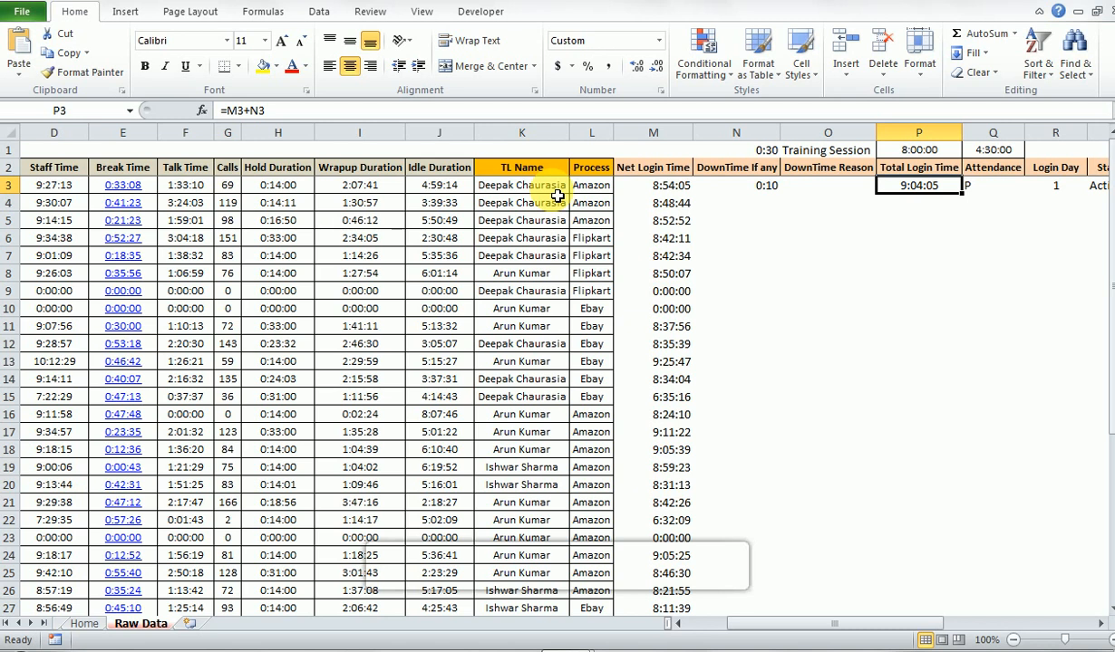
key("Left")
key("Left")
key("Right")
key("Right")
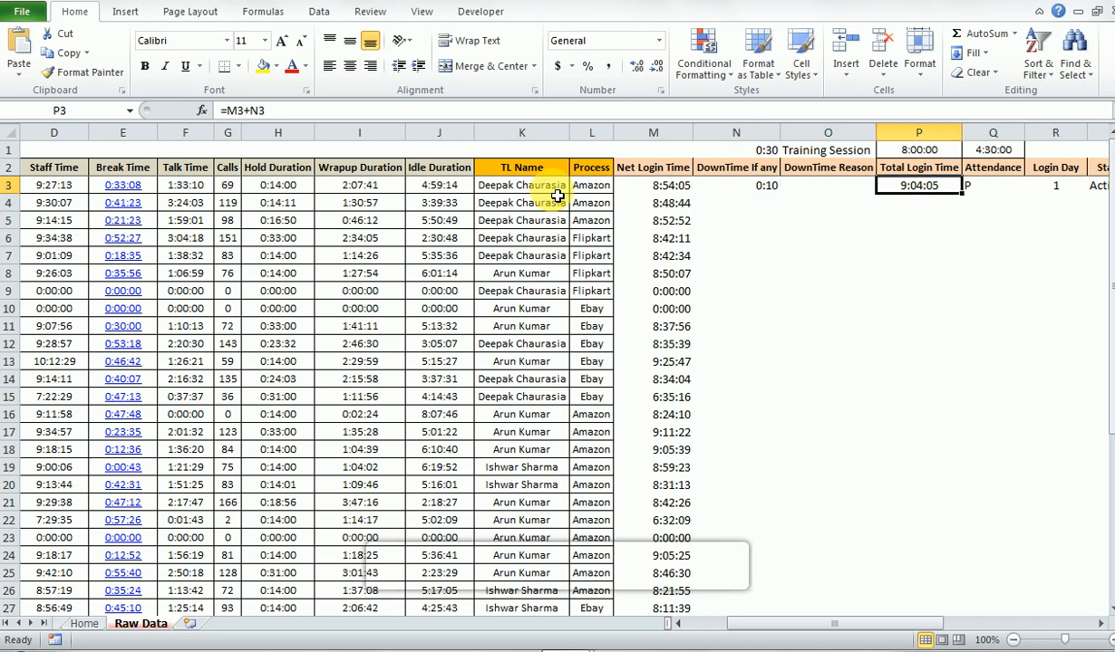
- Delete the sample downtime from cell N3 and return to Total Login Time in P3
key("Left")
key("Left")
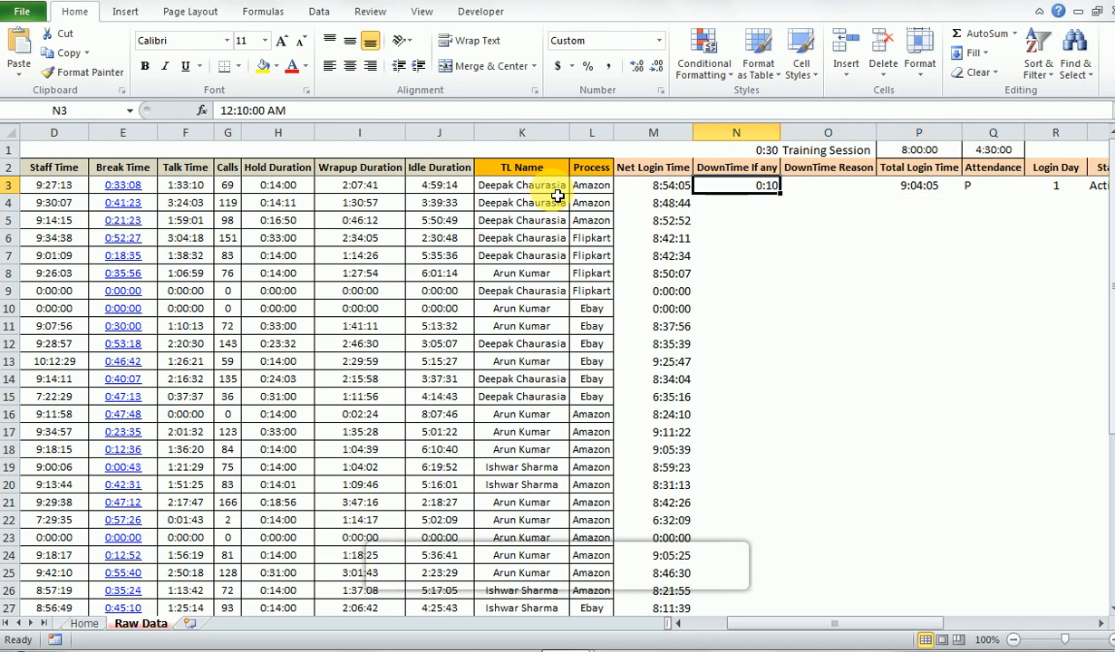
key("Delete")
key("Right")
key("Right")
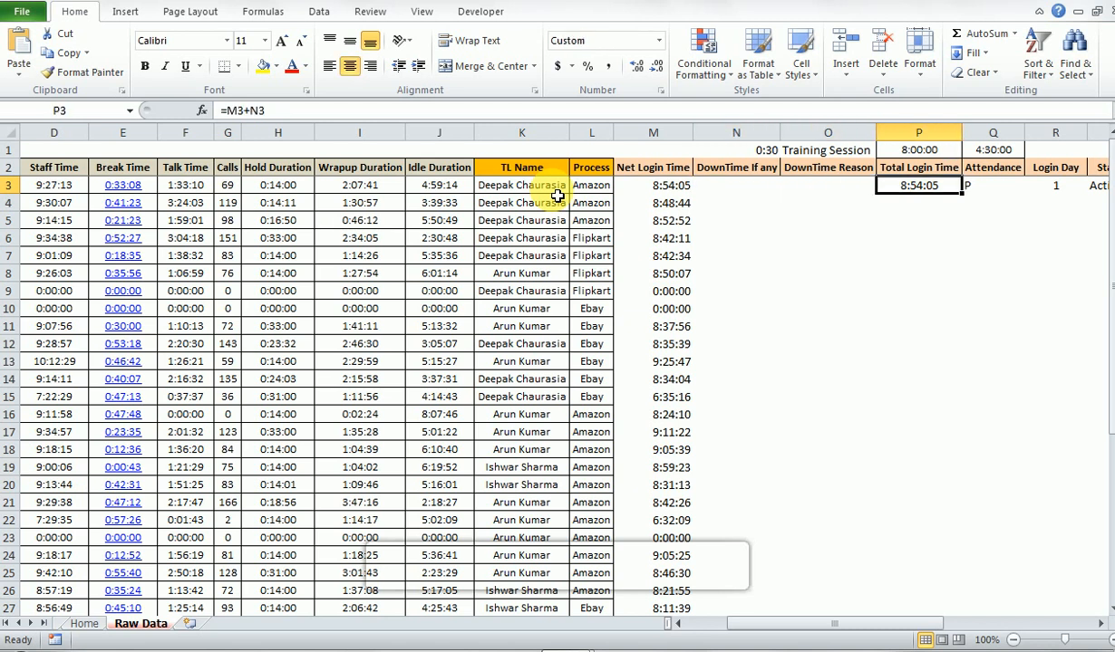
- Open the Total Login Time formula in P3 to check its references, closing it and returning to N3
key("F2")
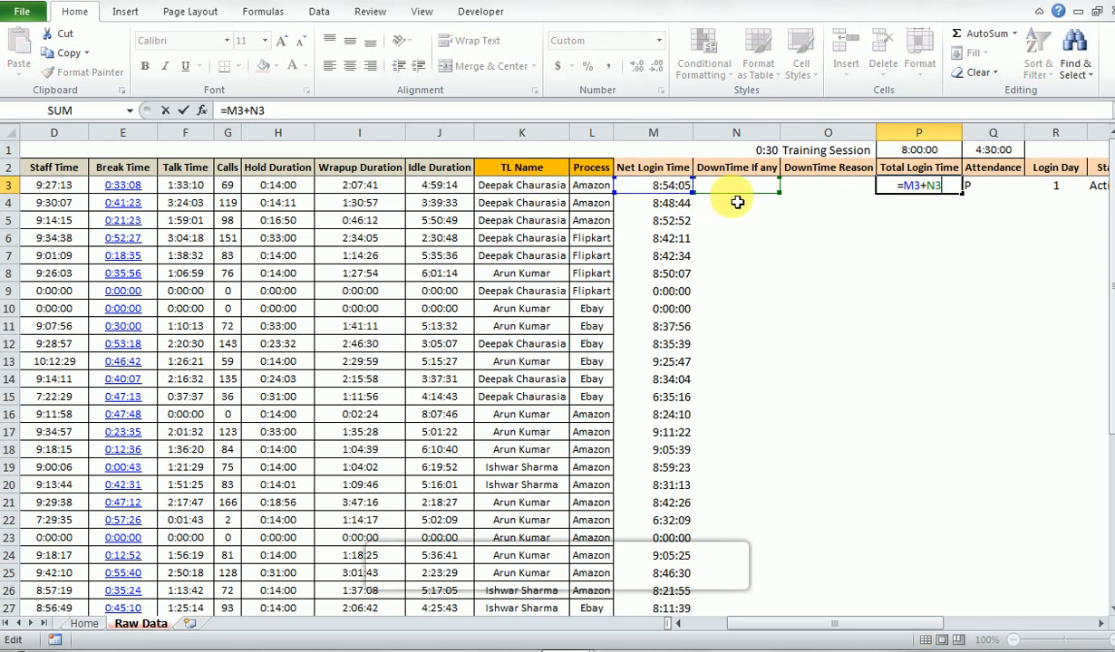
key("ctrl+Return")
key("Left")
key("Left")
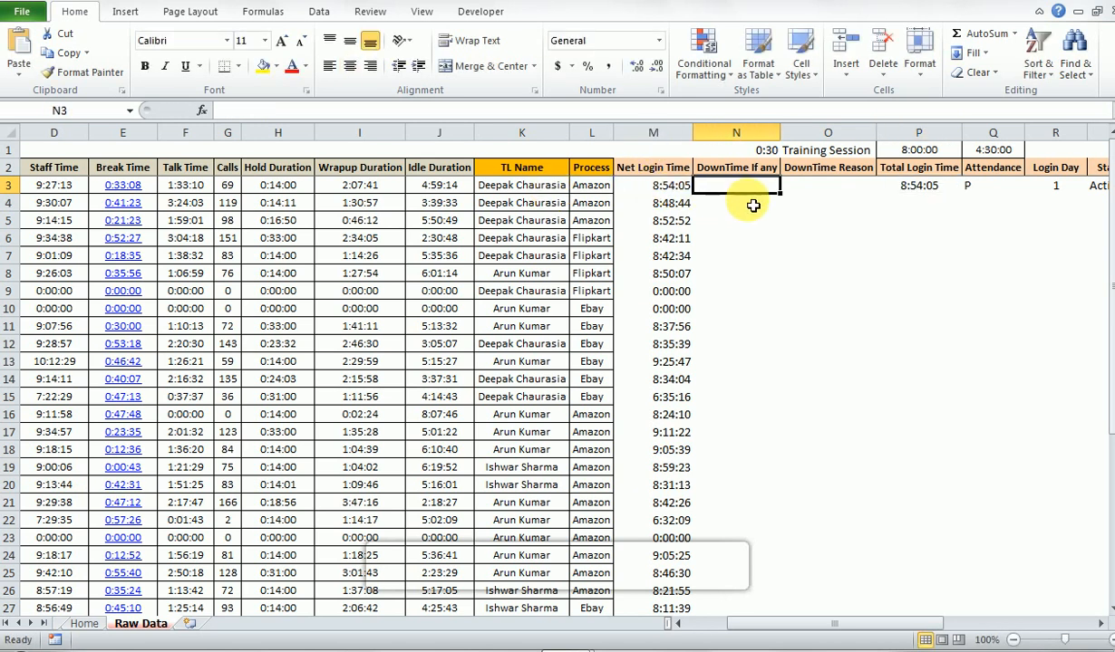
- Look over the row 3 cells for DownTime Reason, Total Login Time and Attendance, ending at O3
key("Right")
key("Down")
key("Up")
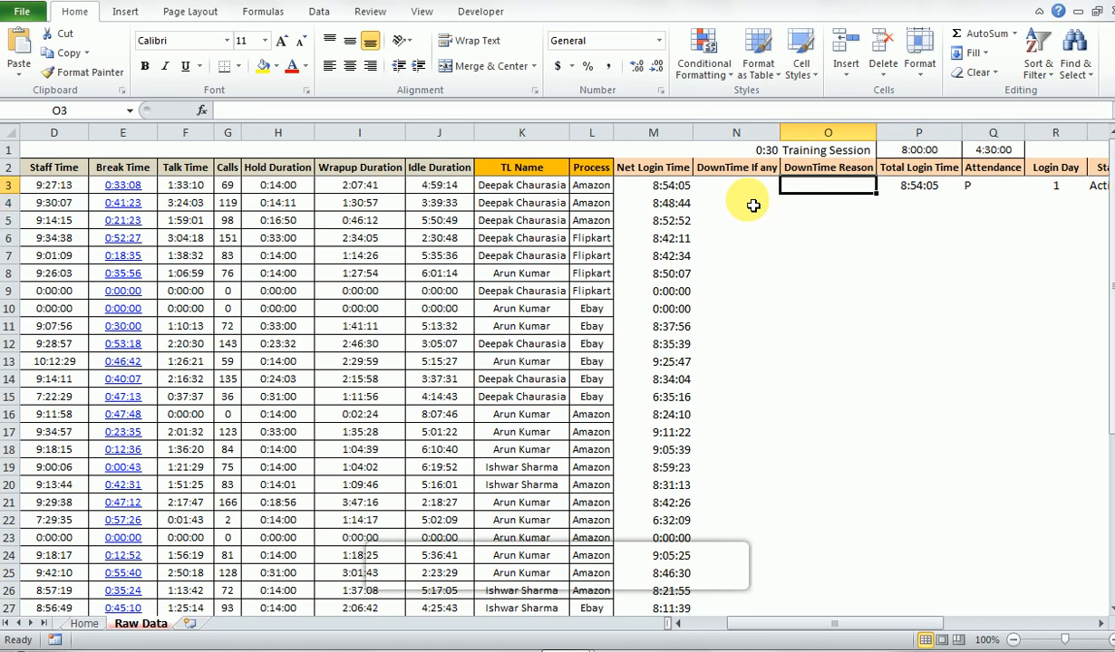
key("Right")
key("Left")
key("Right")
key("Right")
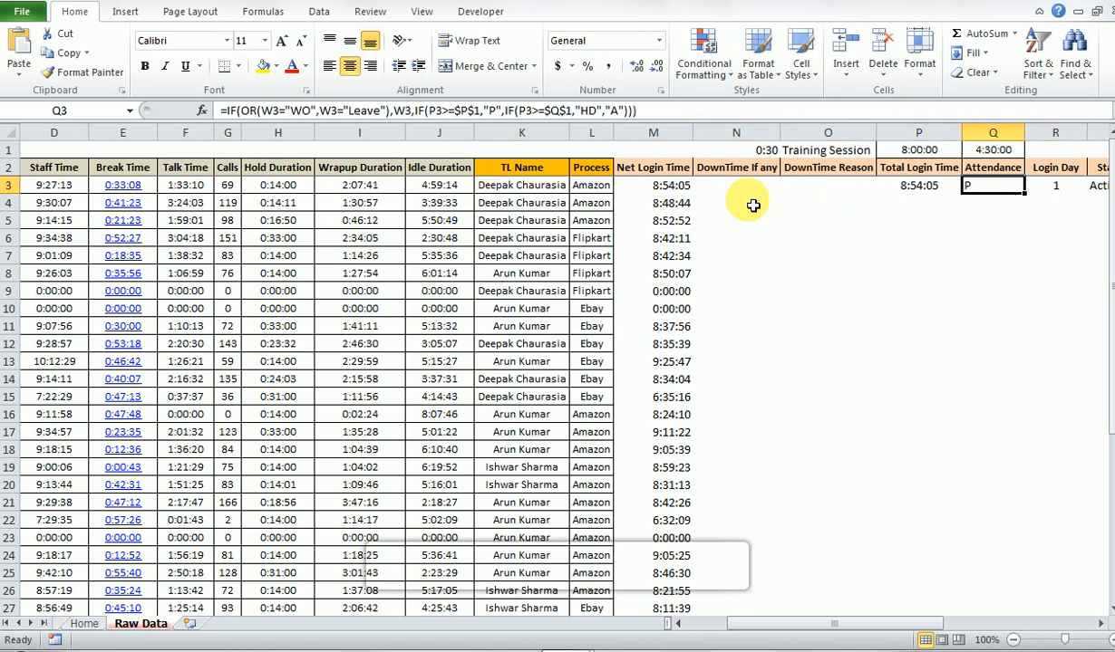
key("Left")
key("Left")
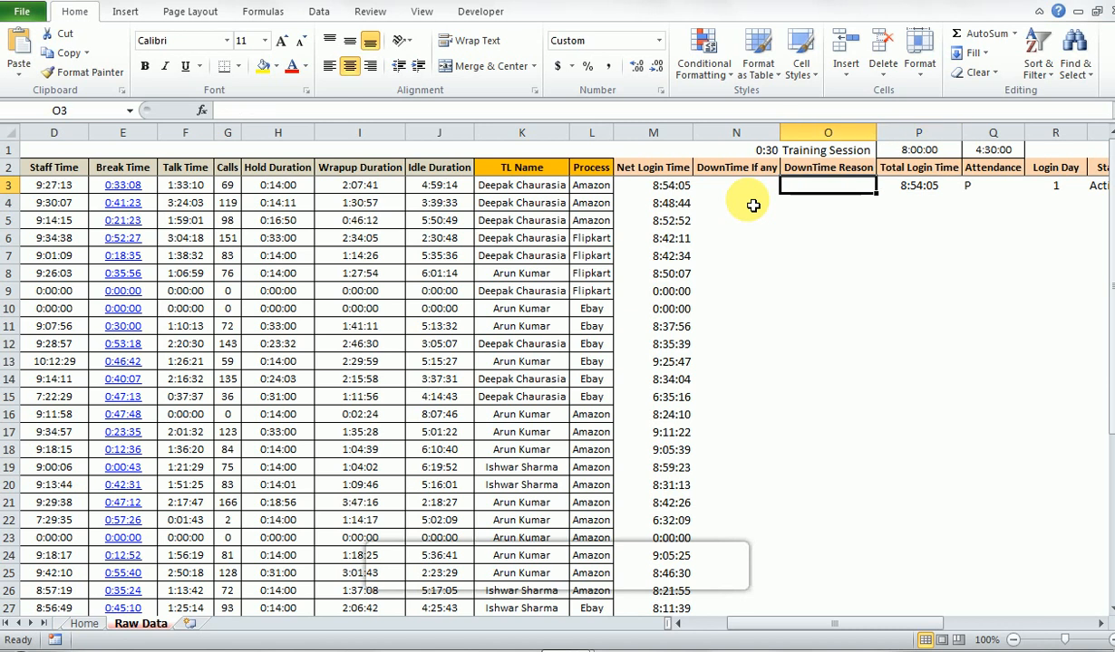
- Highlight the DownTime Reason cells O3:O6 and view the Attendance formula in Q3
key("shift+Down")
key("shift+Down")
key("shift+Down")
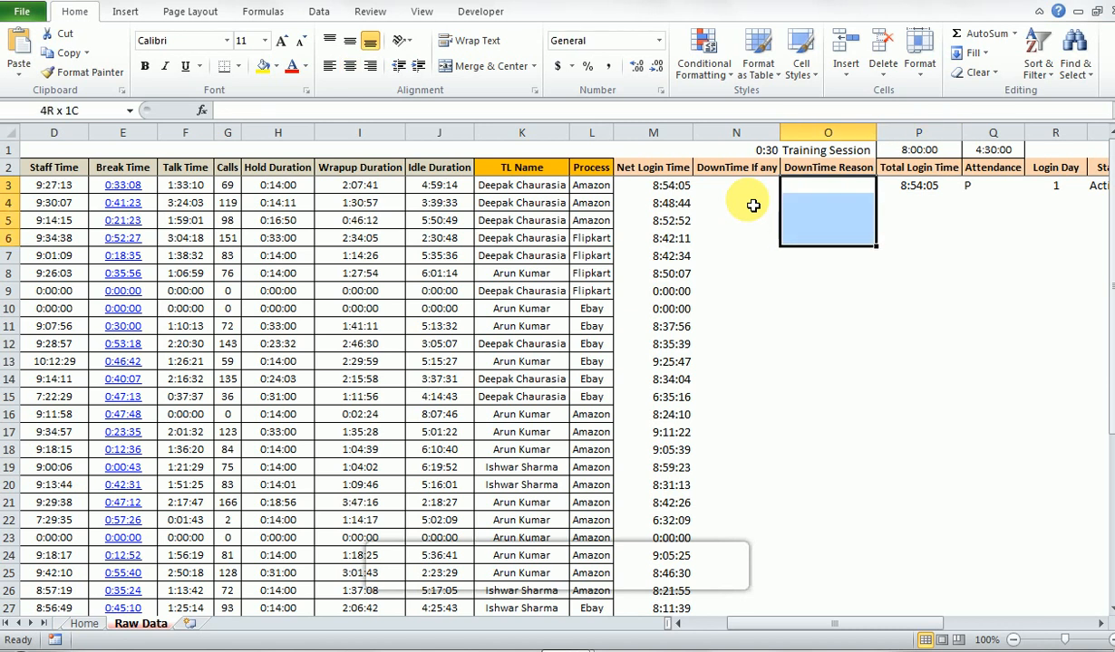
key("Right")
key("Right")
key("Left")
key("Right")
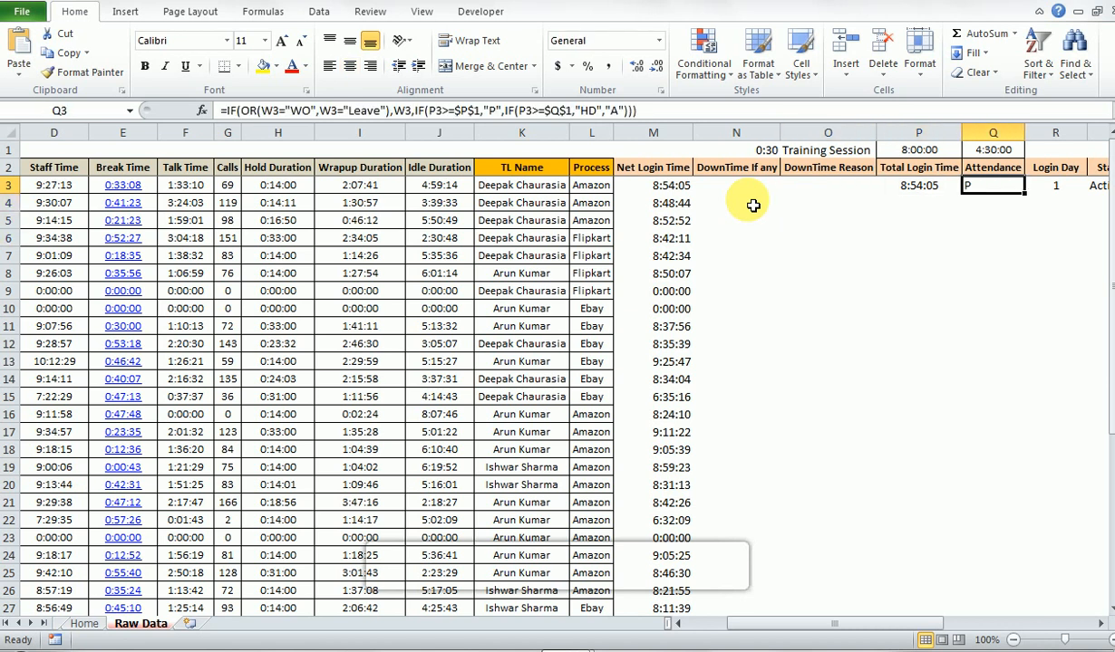
- Look over the row 3 cells around Attendance, Login Day and Status, returning to Q3
key("Right")
key("Right")
key("Right")
key("Left")
key("Left")
key("Left")
key("Left")
key("Right")
key("Right")
key("Left")
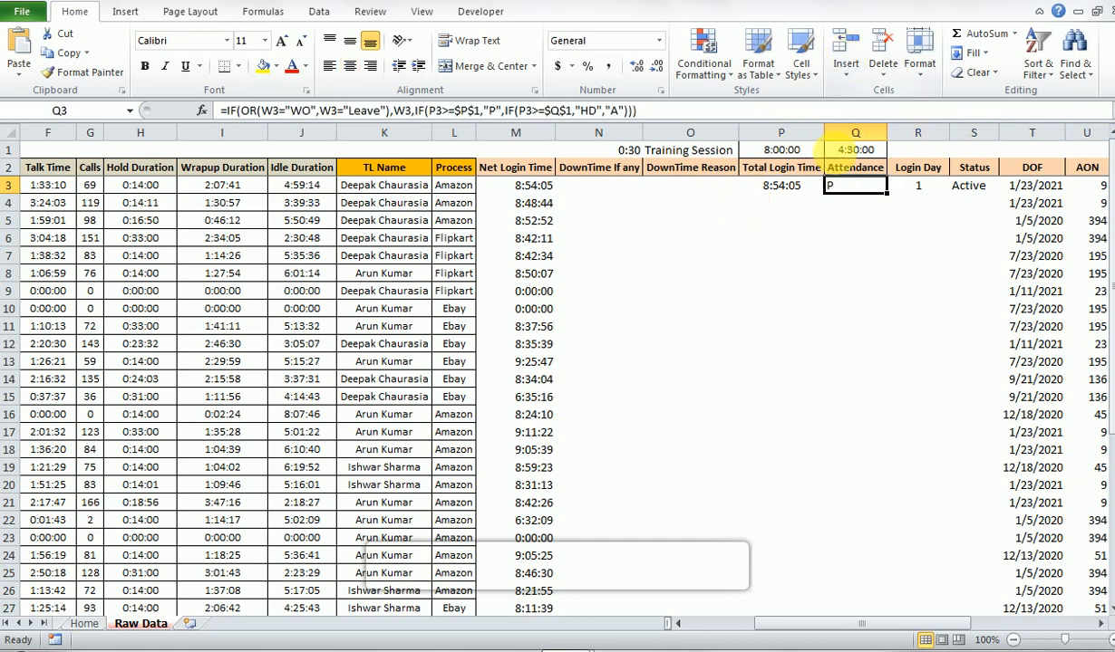
- Look through the columns beyond Attendance and return to the Attendance header in Q2
key("Right")
key("Right")
key("Right")
key("Right")
key("Right")
key("Right")
key("Left")
key("Left")
key("Up")
key("Left")
key("Left")
key("Left")
key("Left")
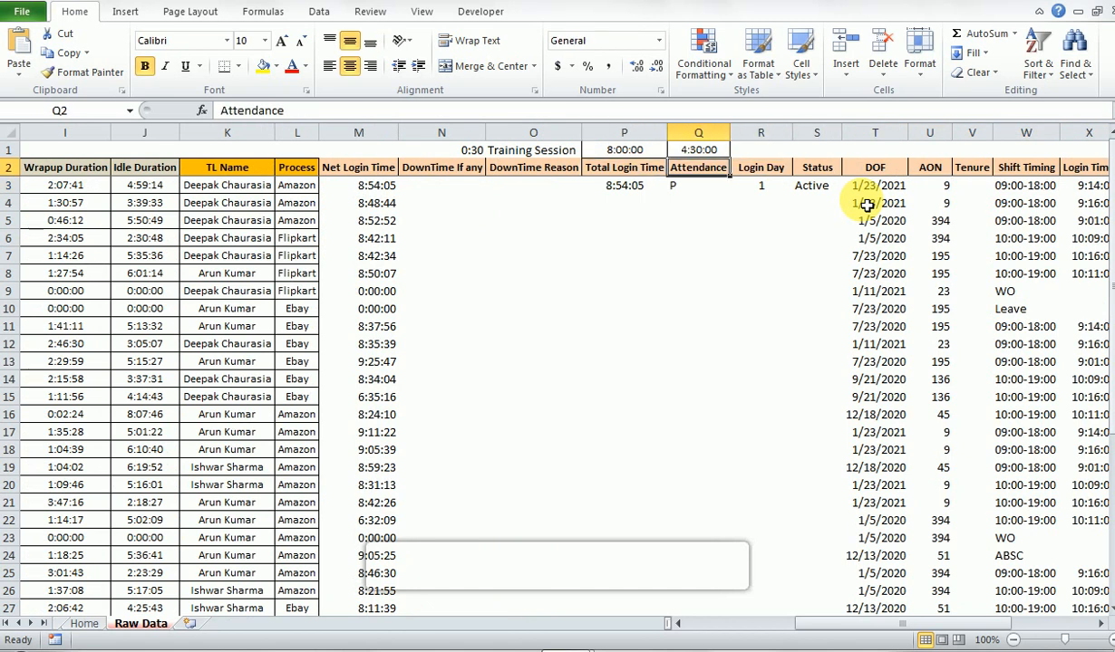
- Examine the Attendance column and review the Login Day and Status headers, ending at DOF
key("Down")
key("Up")
key("Down")
key("Up")
key("Right")
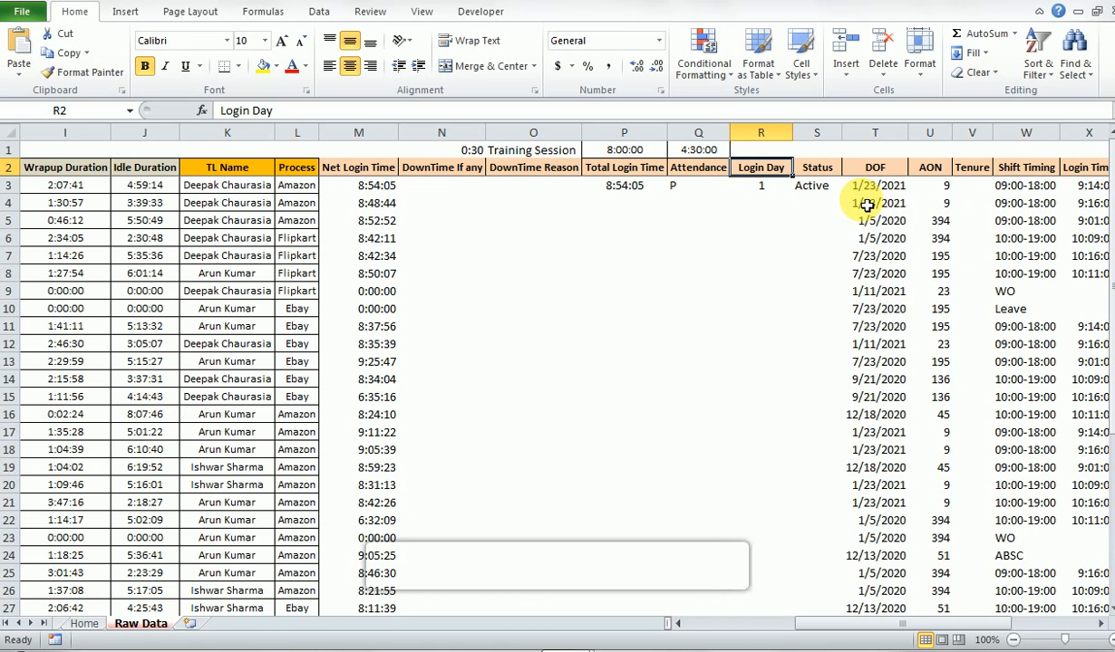
key("Right")
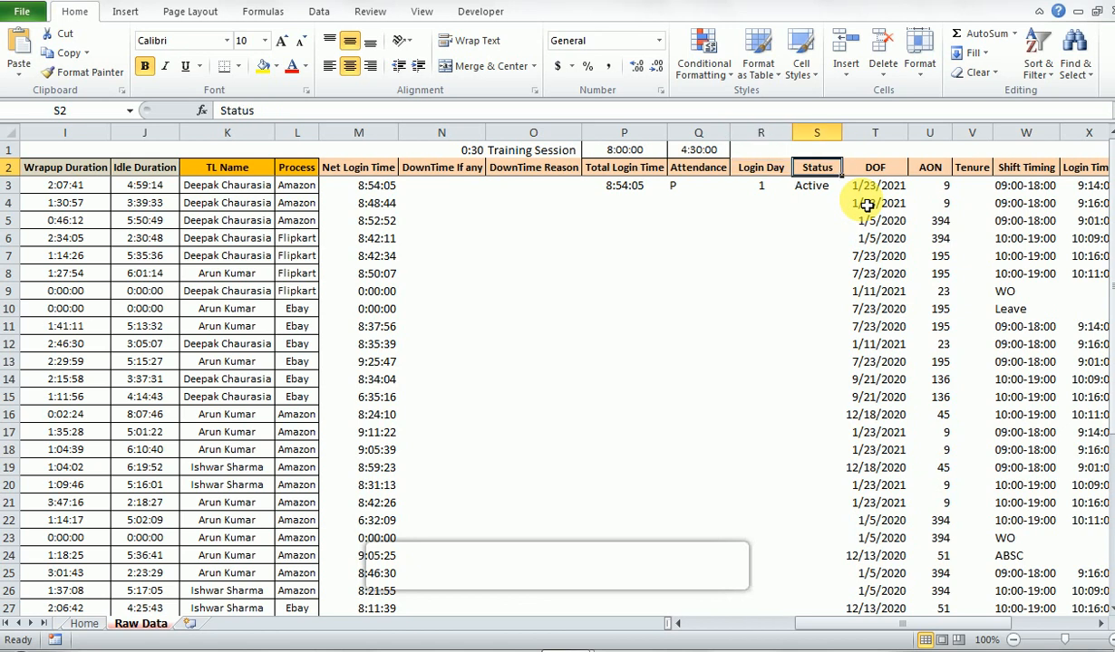
key("Right")
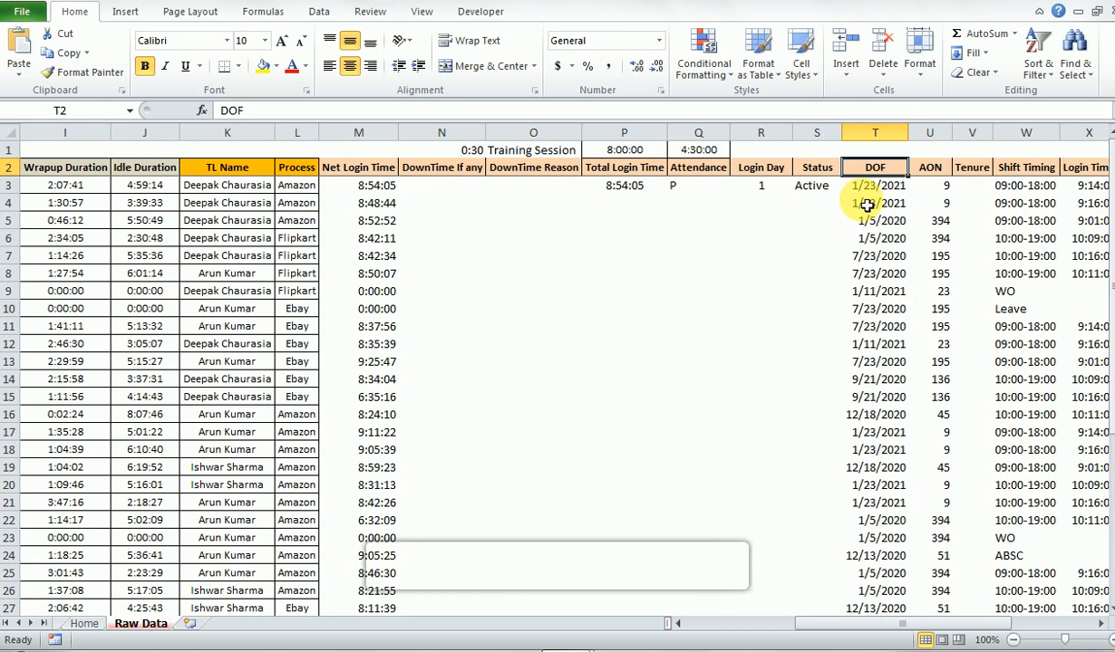
- Examine the DOF and AON columns, comparing their row 3 entries and viewing the AON formula in U4
key("Down")
key("Up")
key("Right")
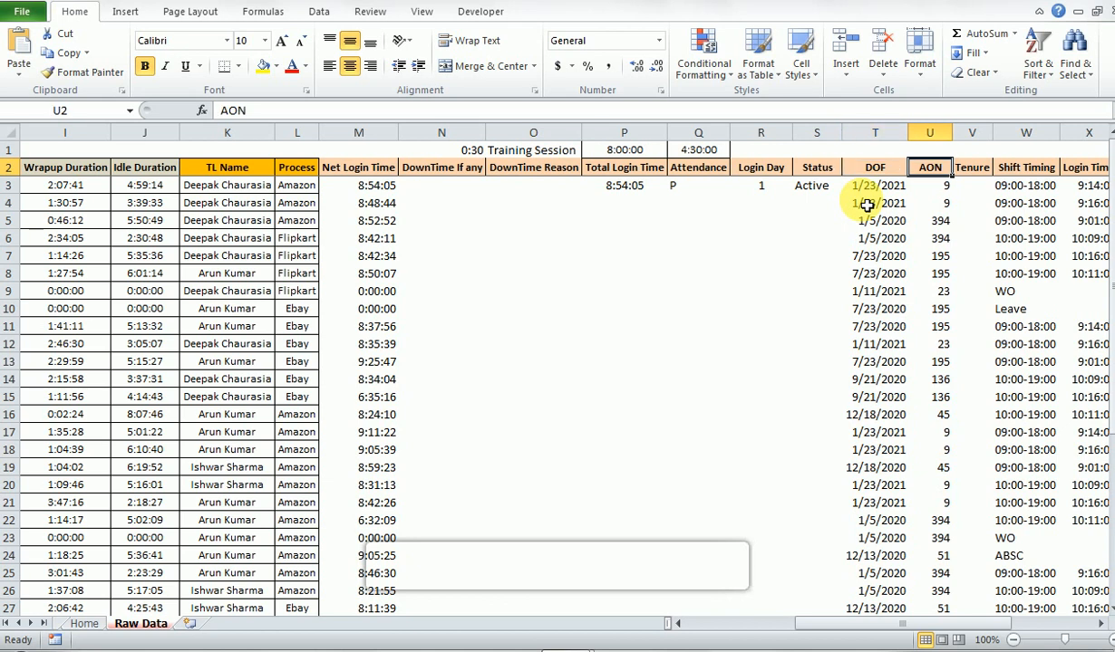
key("Left")
key("Down")
key("Right")
key("Right")
key("Left")
key("Left")
key("Right")
key("Down")
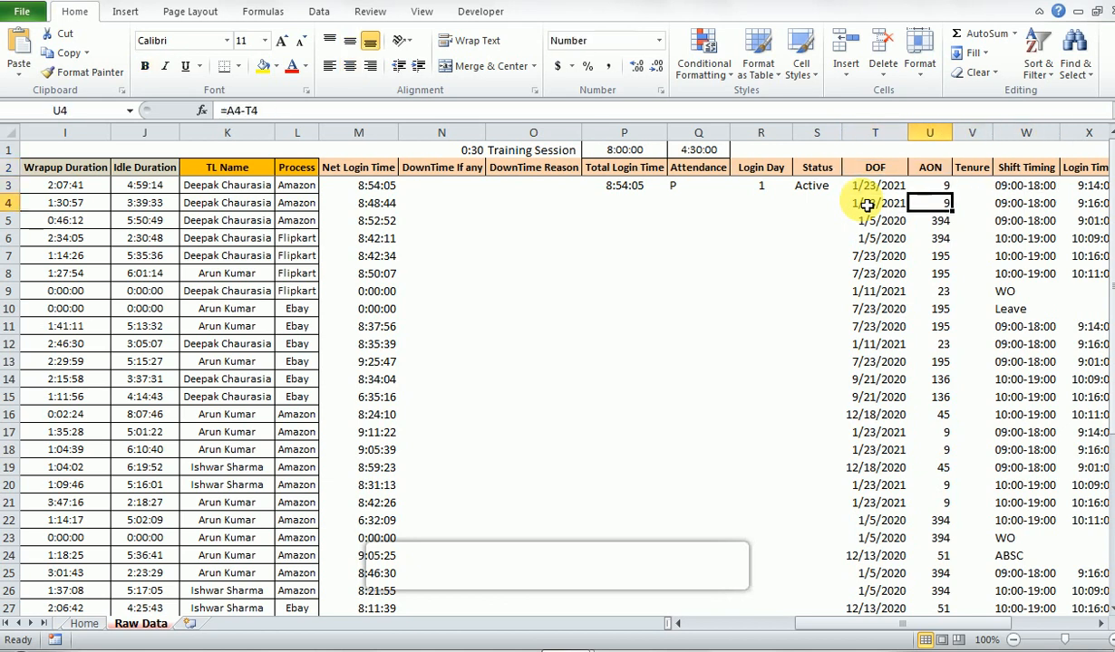
- Clear the AON entries from U4 down to U41, keeping the formula in U3
key("shift+Down")
key("shift+Down")
key("shift+Down")
key("shift+Down")
key("shift+Down")
key("shift+Down")
key("shift+Down")
key("shift+Down")
key("shift+Down")
key("shift+Down")
key("shift+Down")
key("shift+Down")
key("shift+Down")
key("shift+Down")
key("shift+Down")
key("shift+Down")
key("shift+Down")
key("shift+Down")
key("shift+Down")
key("shift+Down")
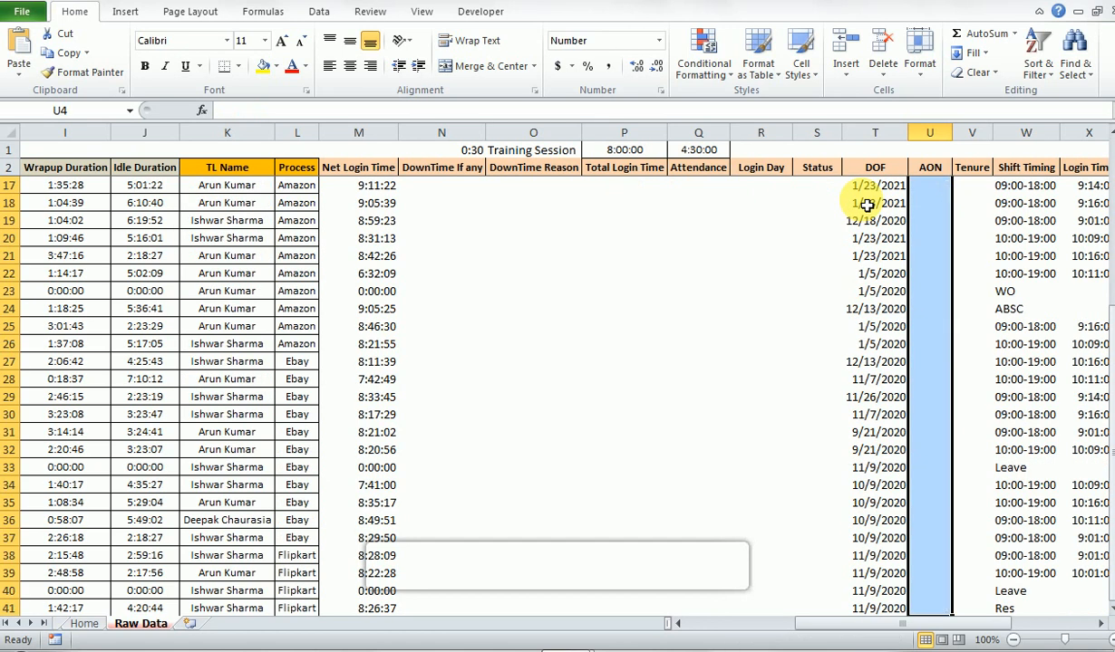
key("Delete")
key("Up")
key("Up")
key("Down")
key("Up")
key("Down")
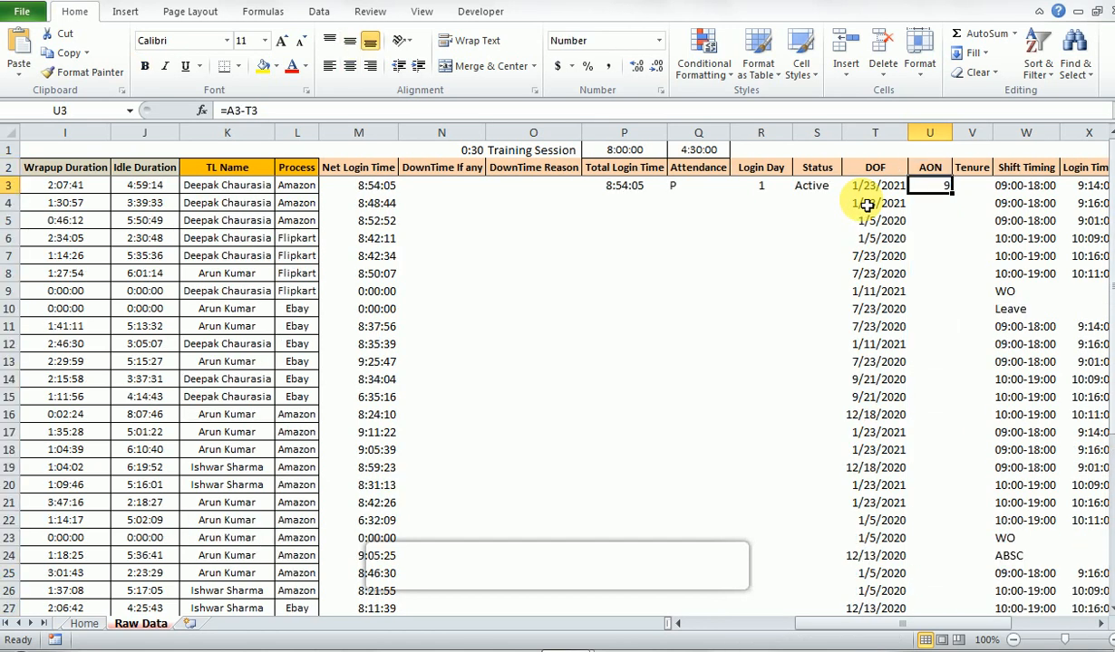
- Examine the AON formula in U3 against the DOF date, and review the empty Tenure column, ending at Shift Timing in W3
key("Right")
key("Left")
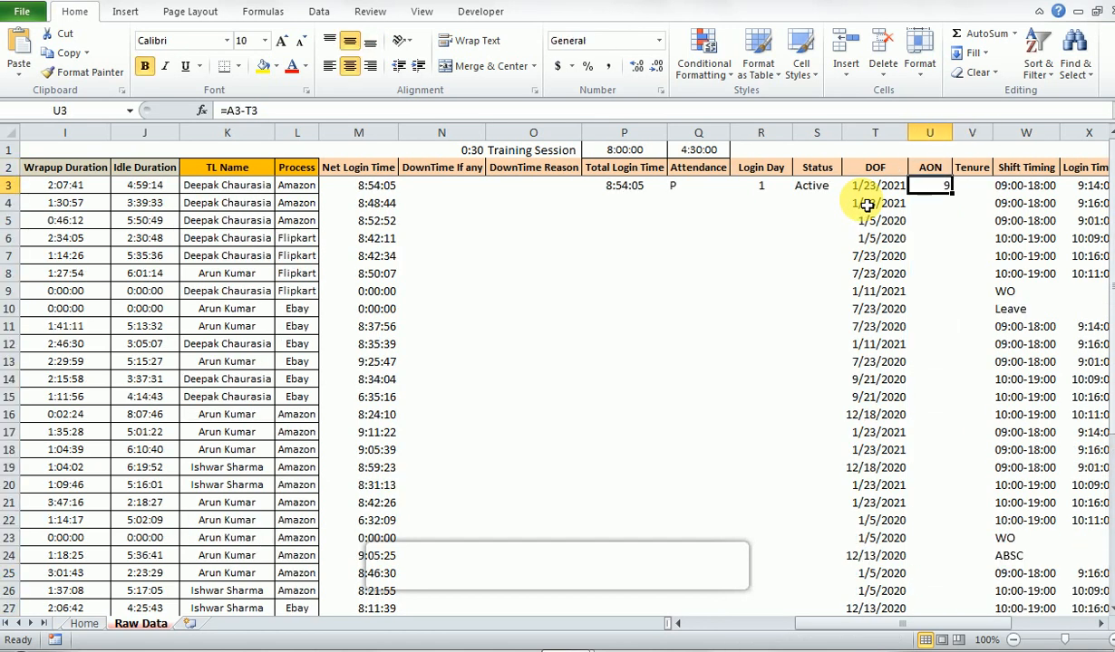
key("Left")
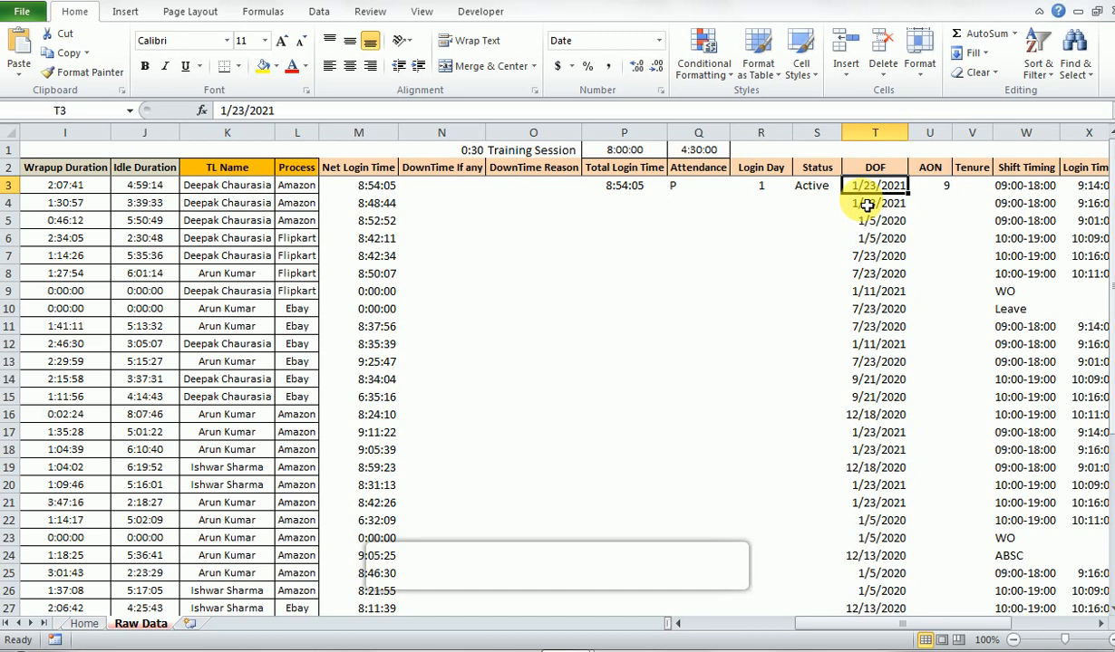
key("Right")
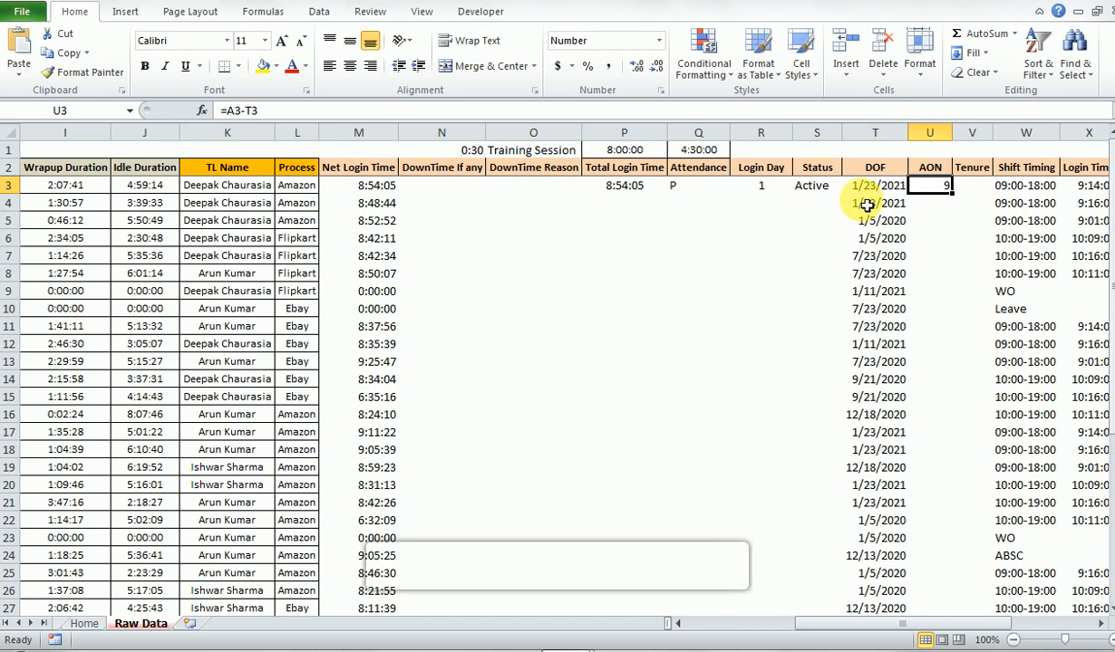
key("Right")
key("Up")
key("Down")
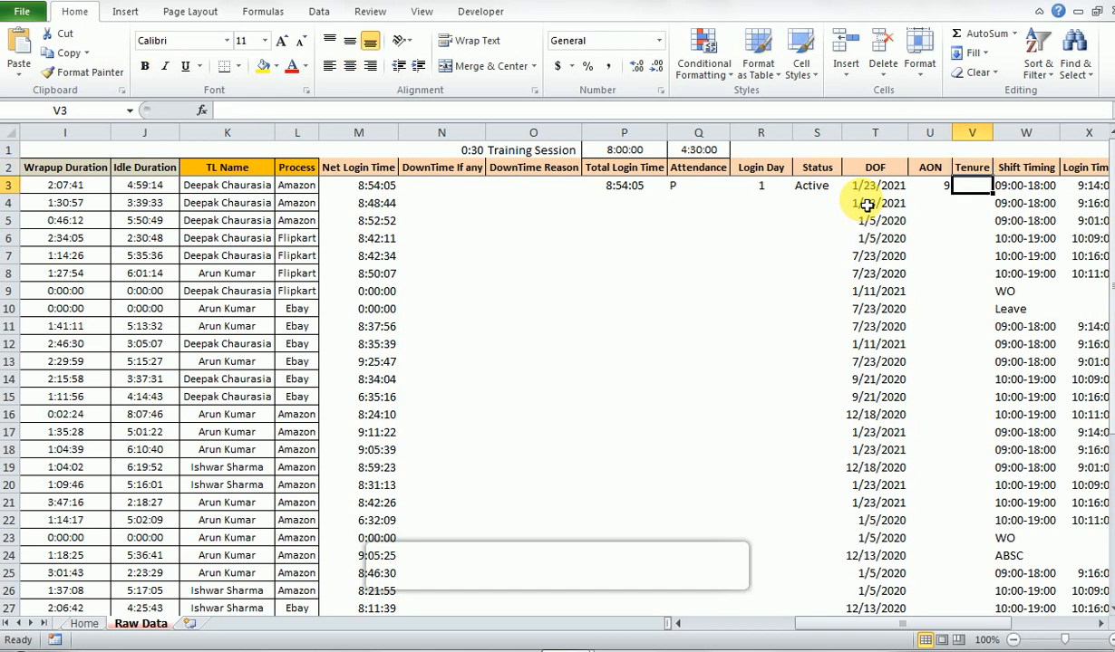
key("Left")
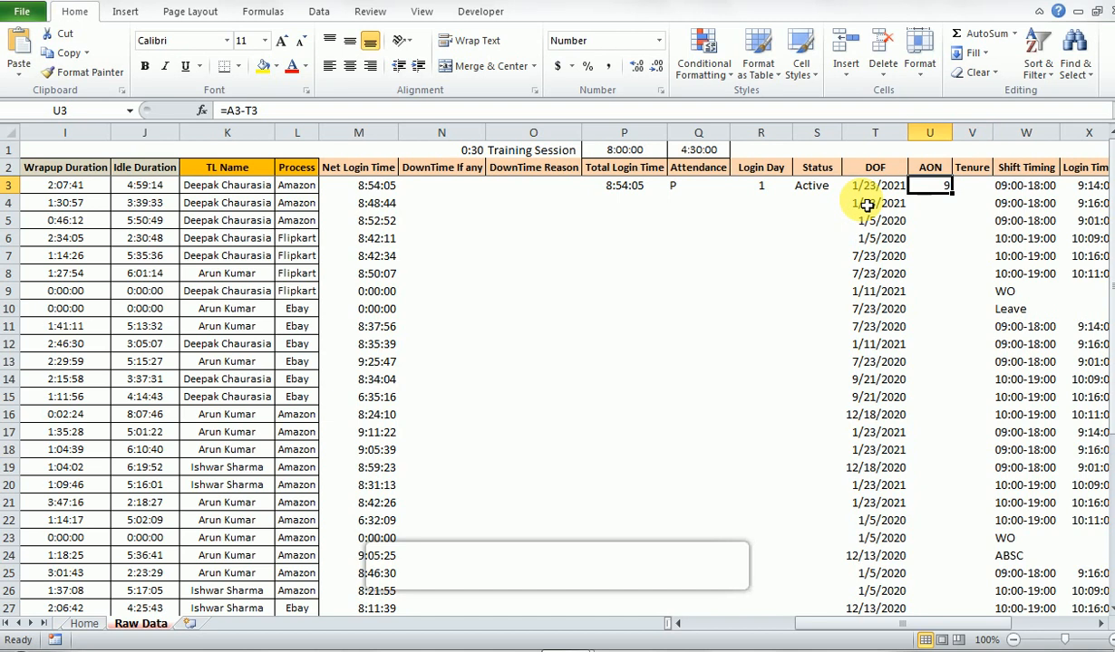
key("Right")
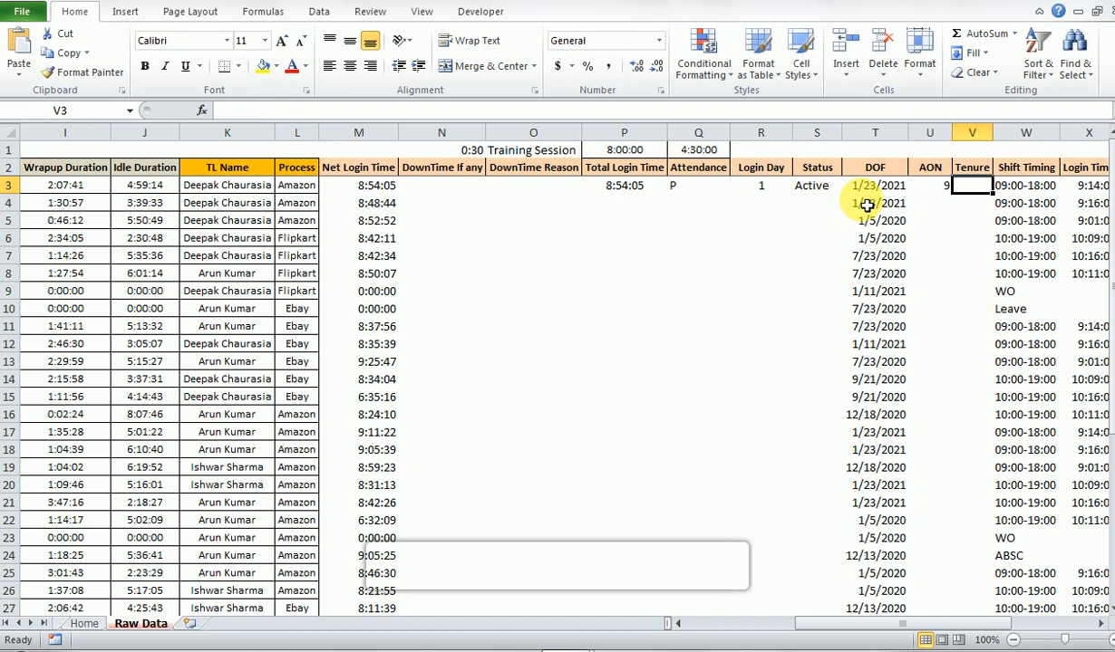
key("Right")
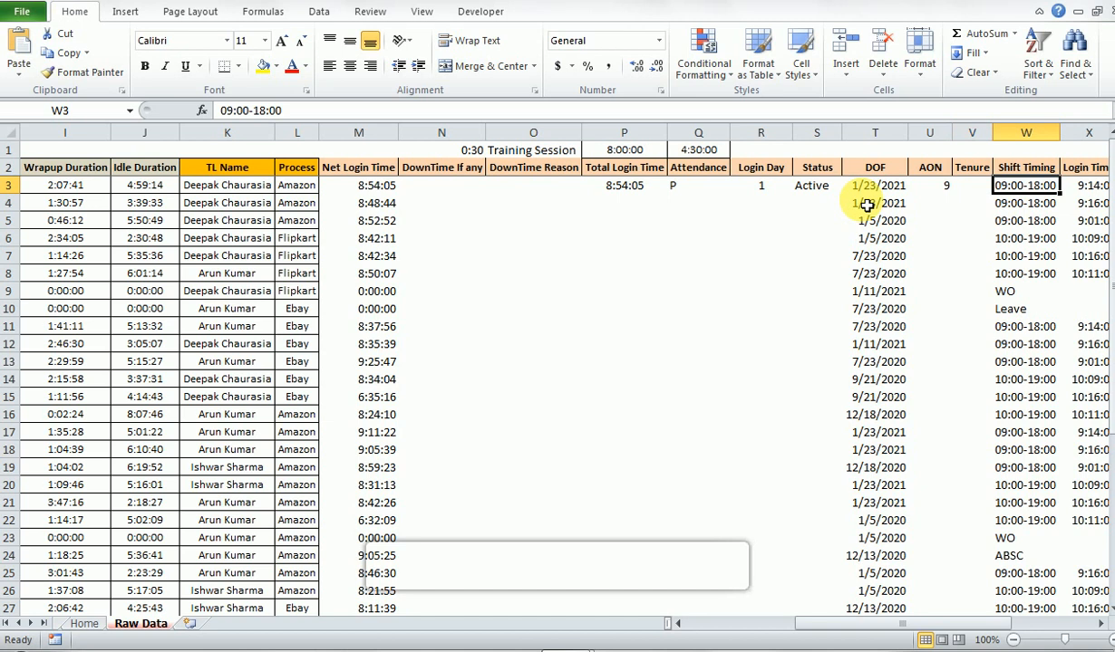
- Examine the Login Time and Logout Time columns and compare their row 3 entries
key("Right")
key("Right")
key("Left")
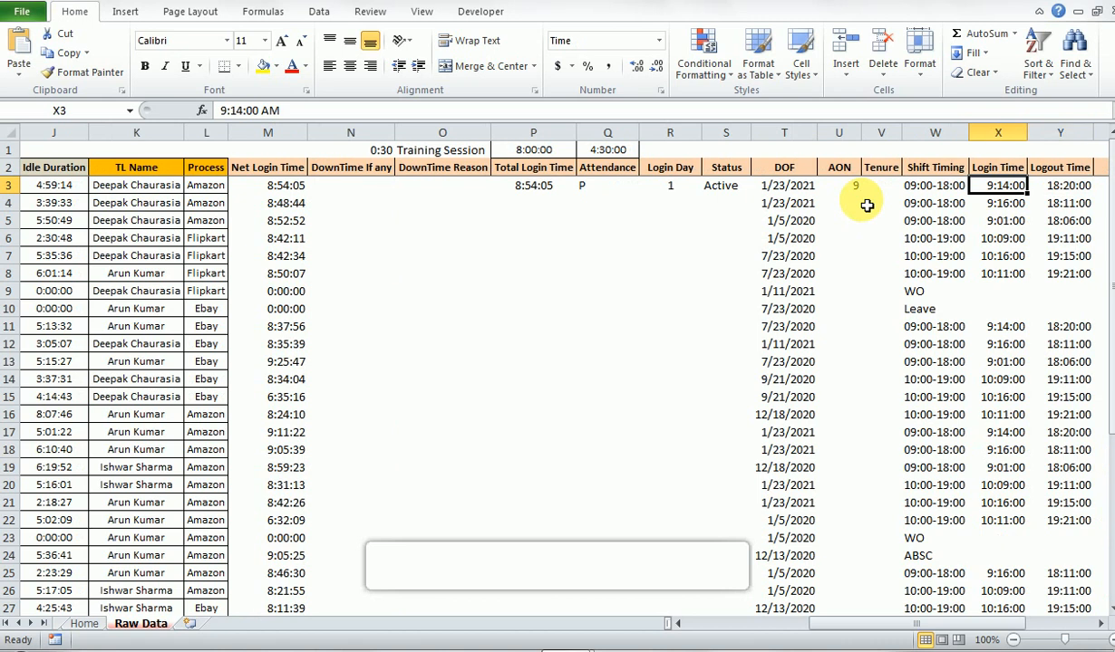
key("Up")
key("Down")
key("Right")
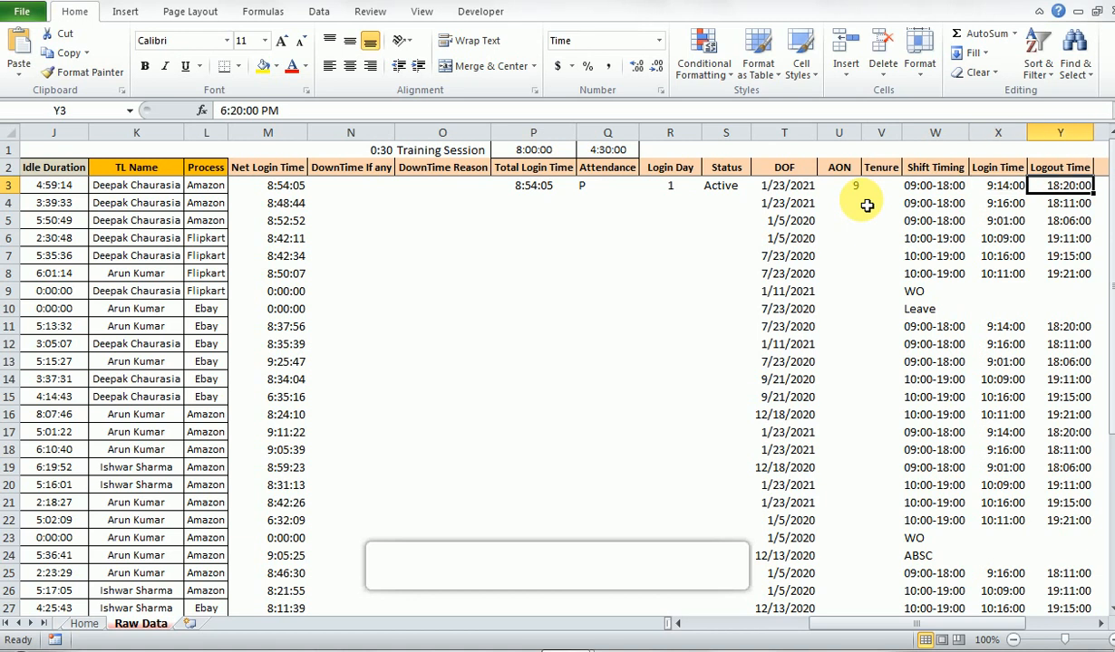
key("Right")
key("Right")
key("Left")
key("Left")
key("Left")
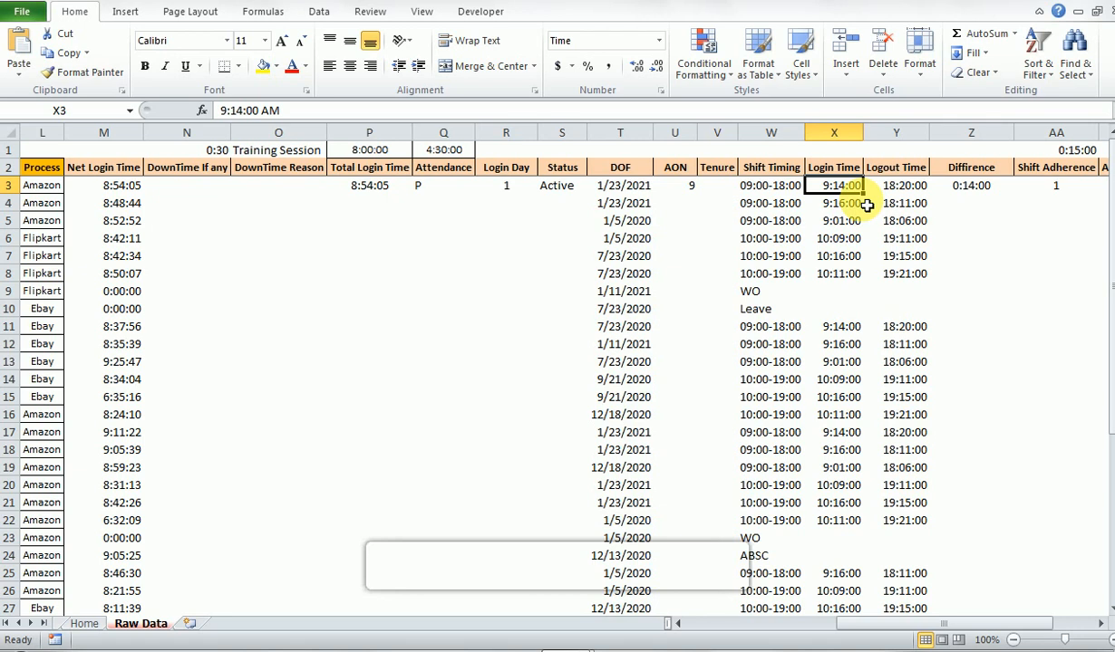
key("Right")
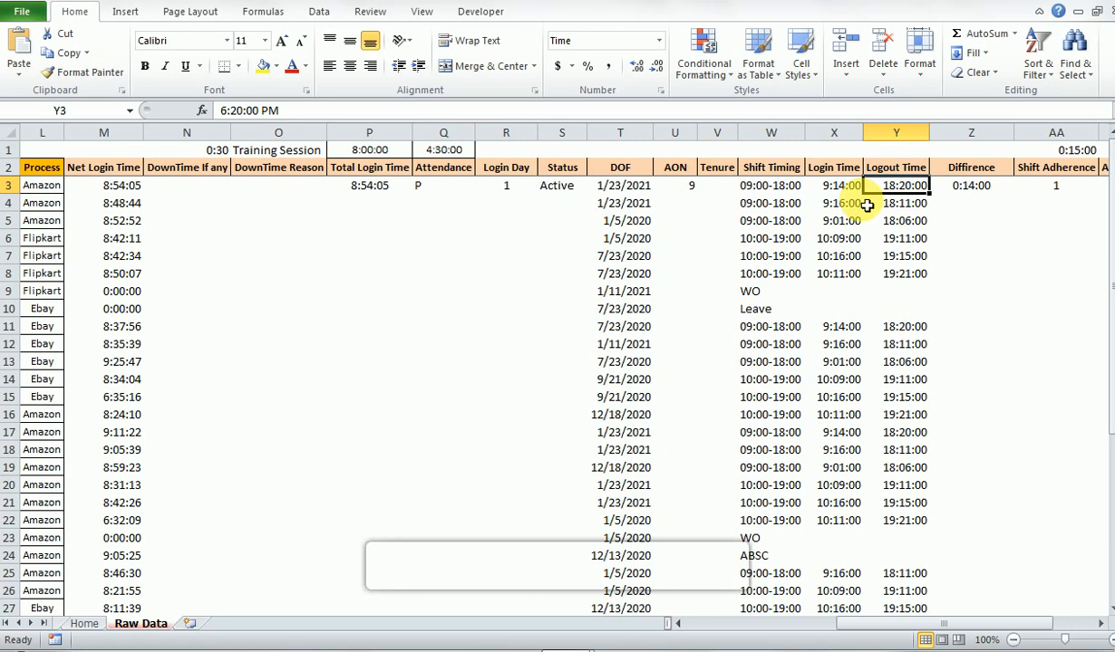
key("Left")
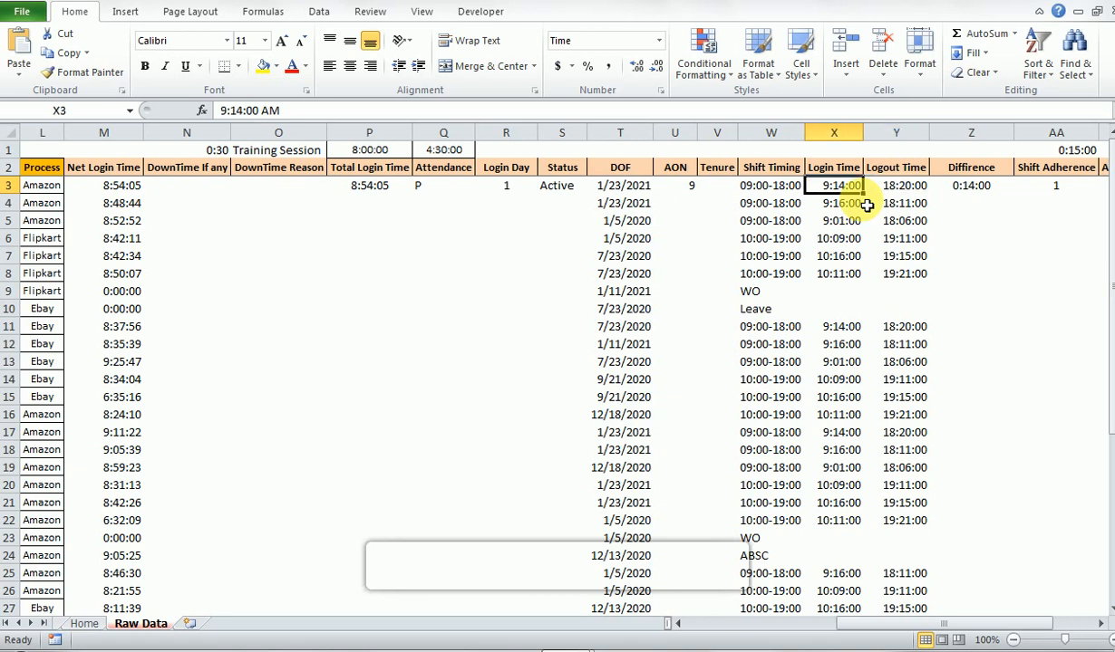
- Inspect the Difference formula in Z3 and the cells it references, leaving it unedited
key("Right")
key("Right")
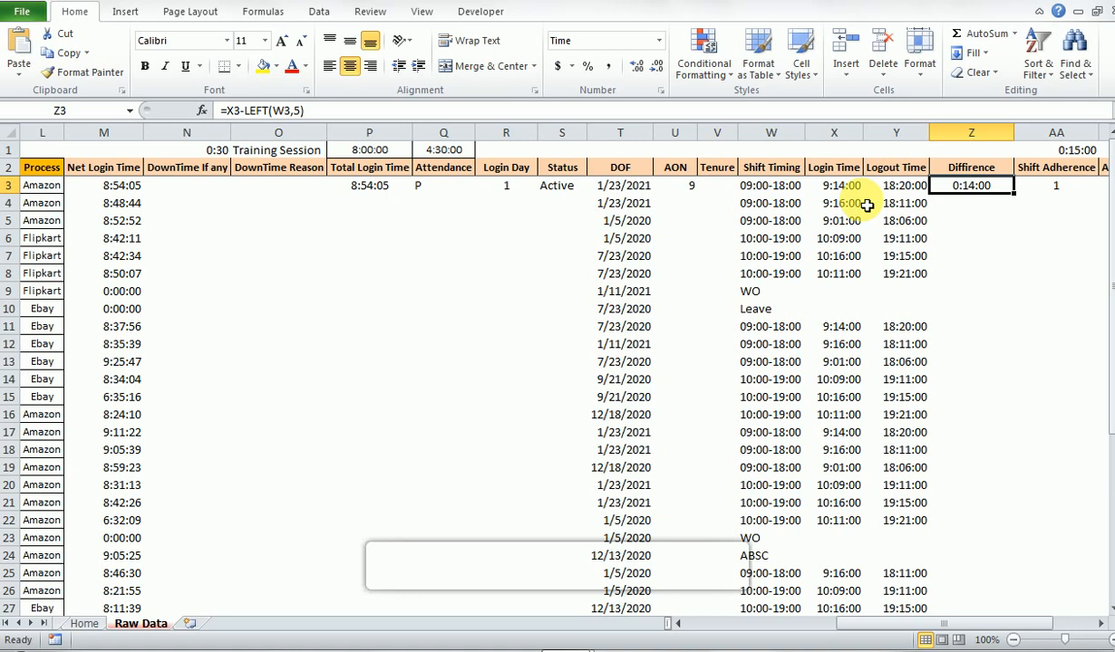
key("F2")
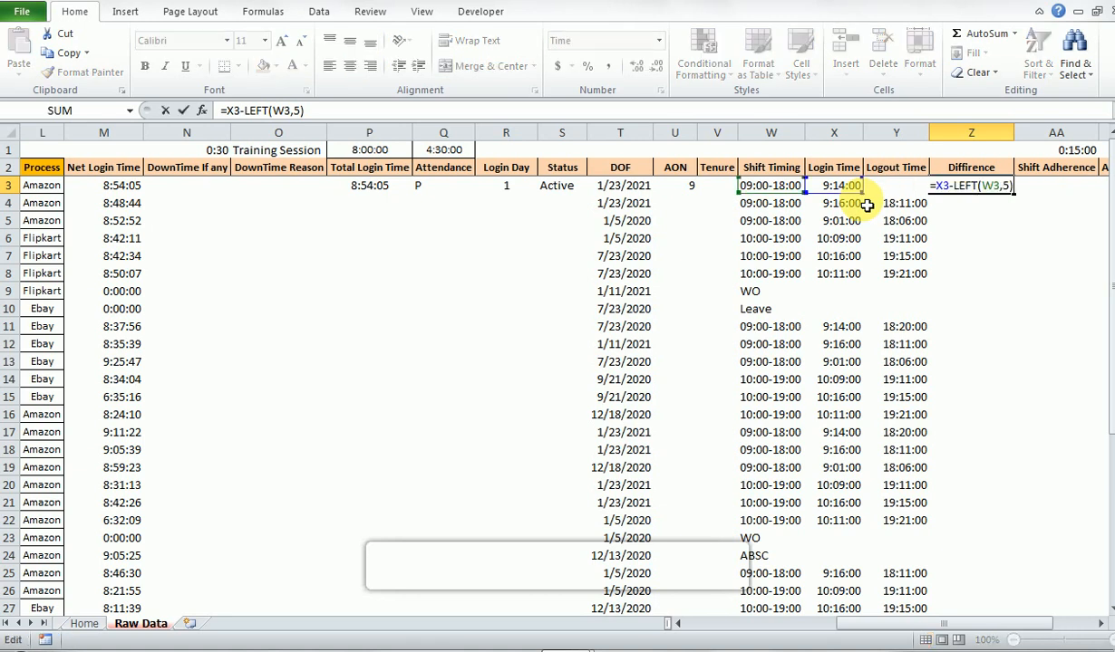
key("Escape")
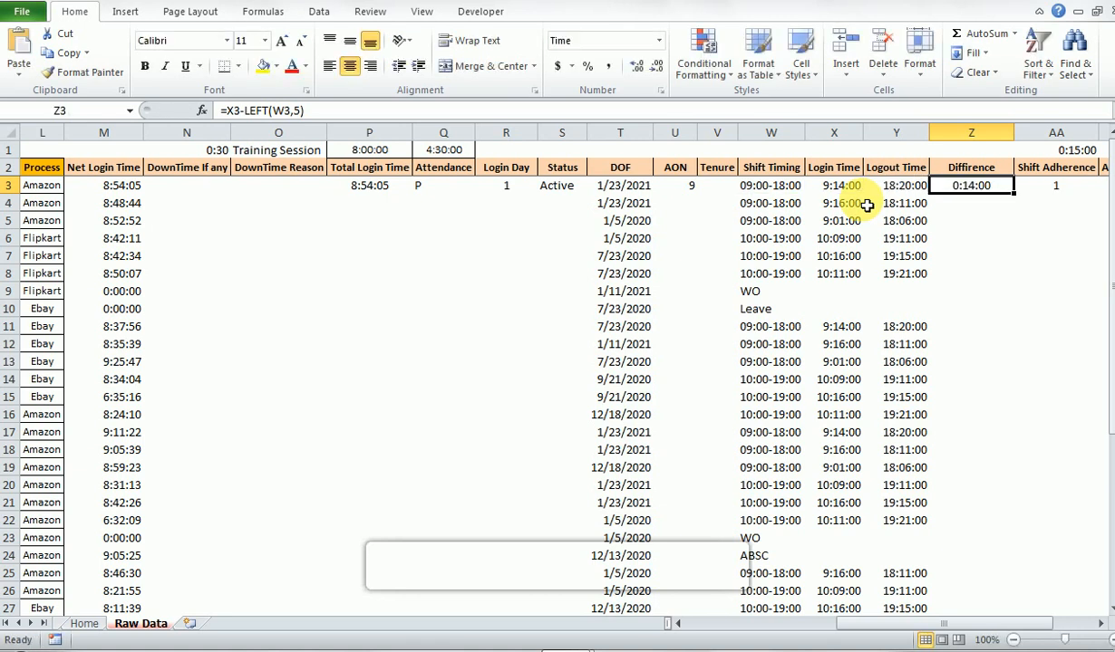
- Review the Shift Adherence formula in AA3 and the columns up to and beyond Count, returning to AB3
key("Right")
key("Right")
key("Right")
key("Left")
key("Left")
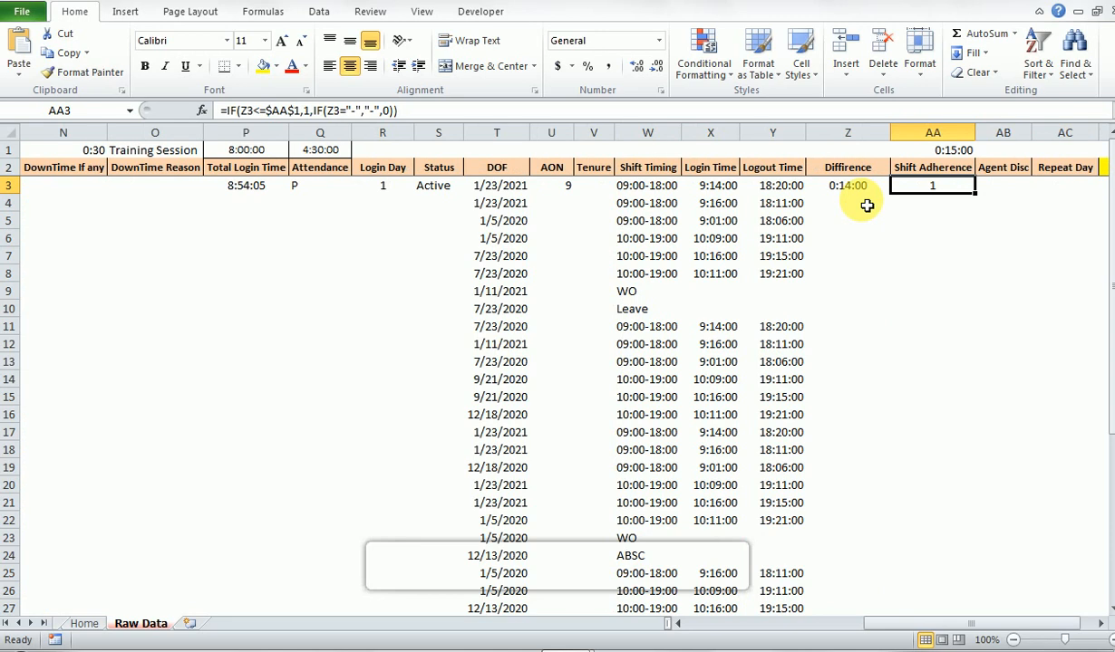
key("Right")
key("Right")
key("Right")
key("Right")
key("Right")
key("Left")
key("Left")
key("Left")
key("Left")
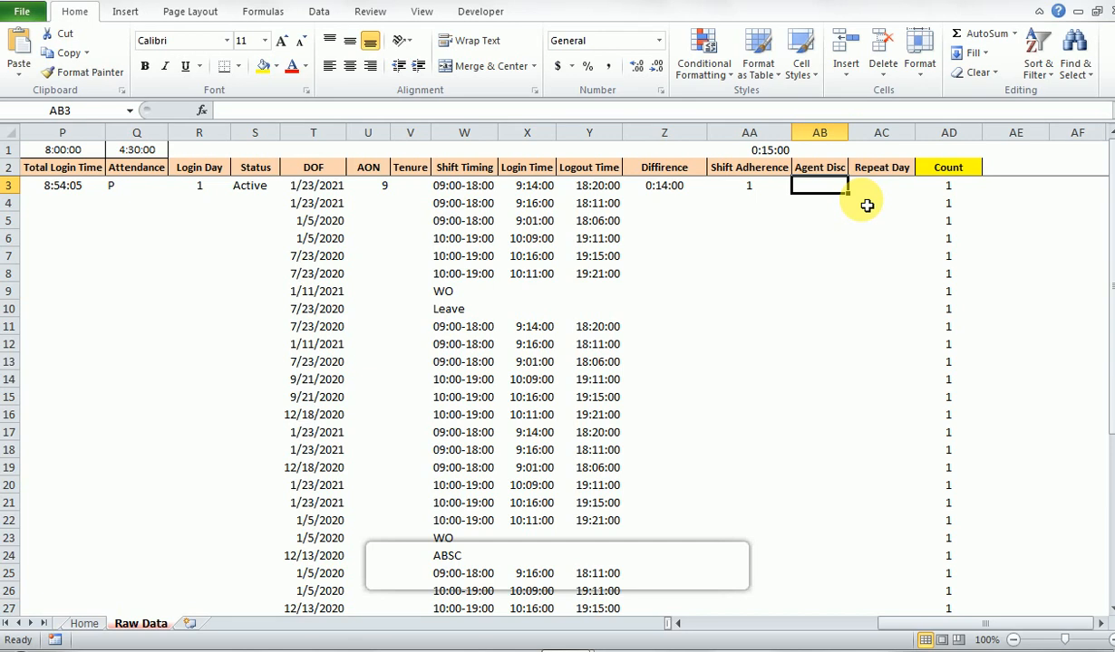
- Examine the Agent Disc and Repeat Day headers and their empty row 3 cells, ending at AC2
key("Up")
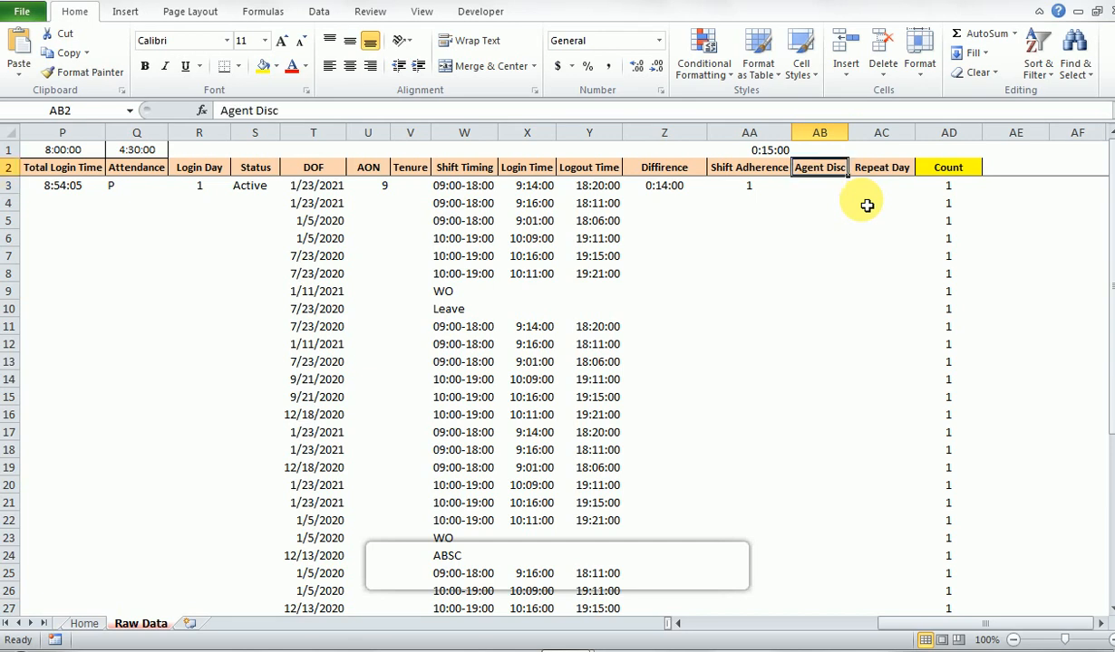
key("Down")
key("Up")
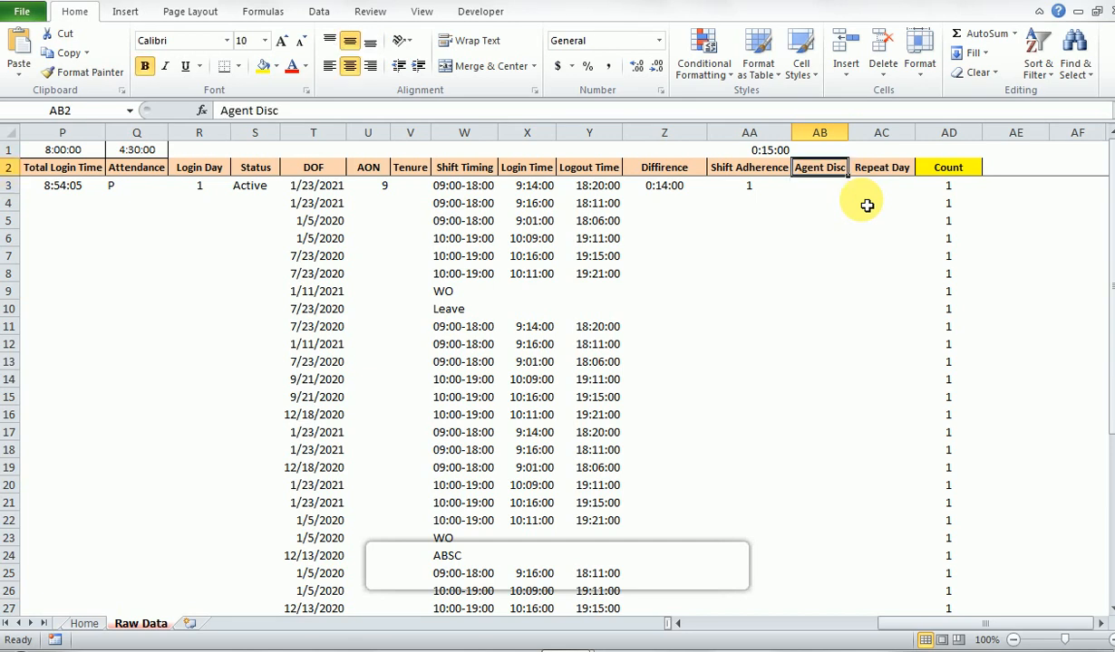
key("Down")
key("Up")
key("Right")
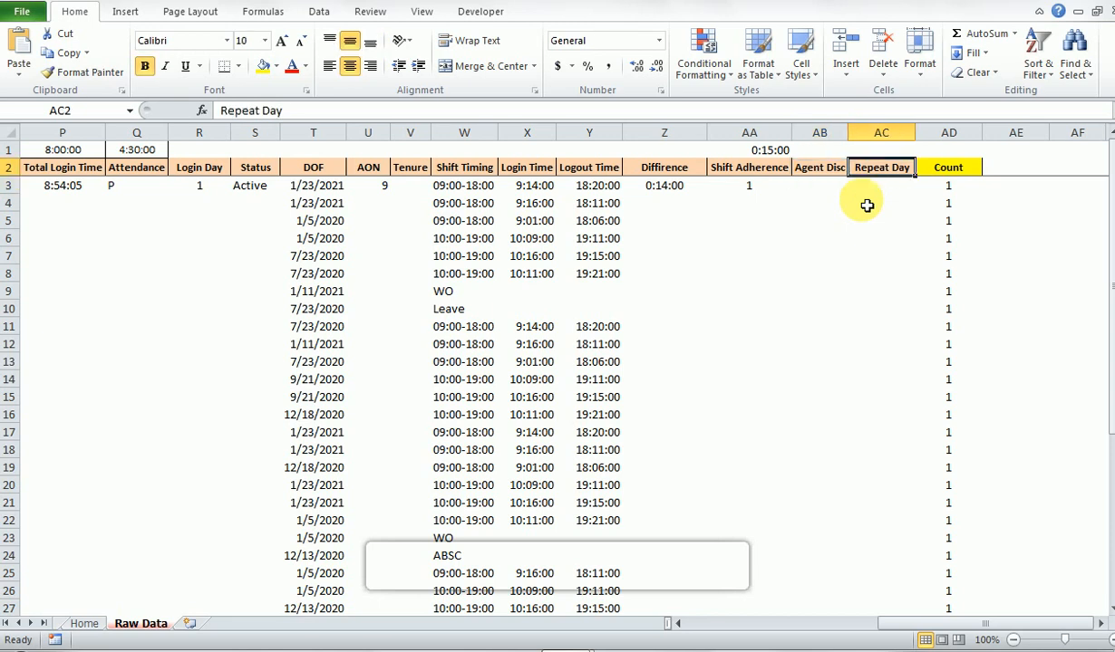
key("Down")
key("Up")
key("Down")
key("Up")
key("Left")
key("Right")
- Select the whole raw data table from the Date header in A2 through the Count column in row 41
key("ctrl+Left")
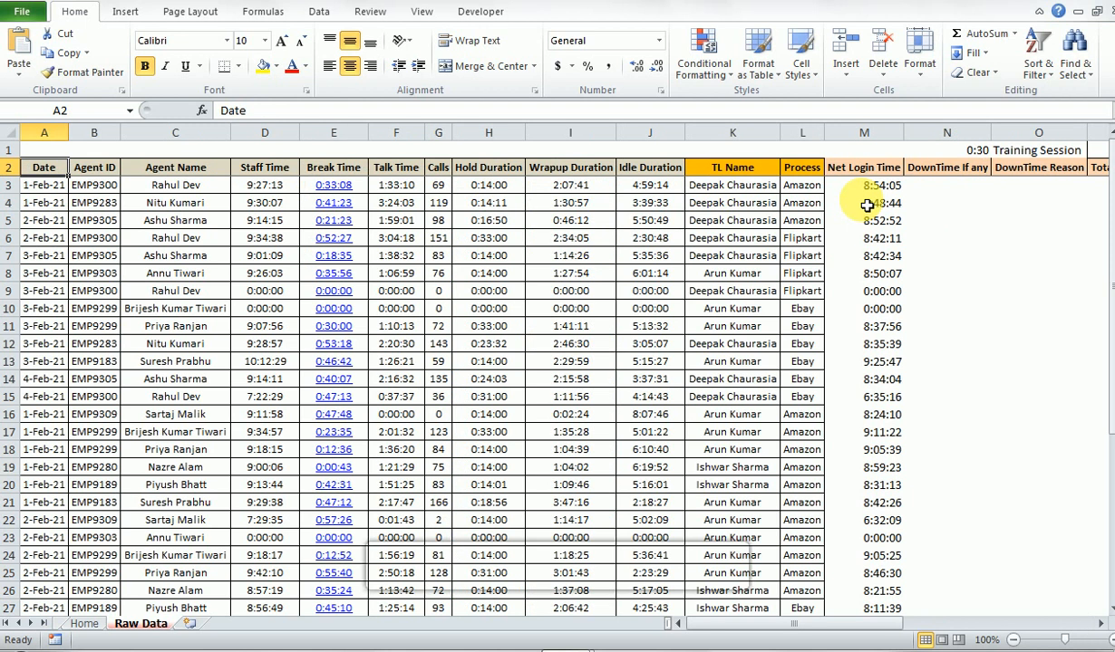
key("ctrl+shift+Right")
key("ctrl+shift+Down")
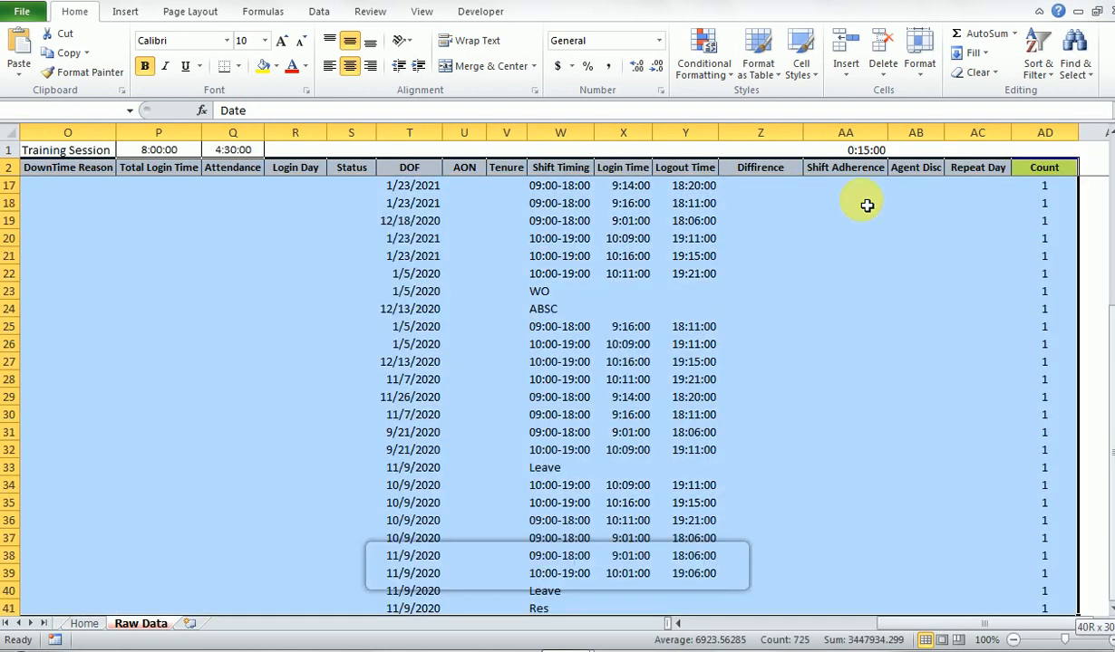
- Go to the Count header in AD2 and examine the entries below it, checking individual cells and the column's full extent
key("ctrl+Home")
key("Down")
key("Right")
key("ctrl+Right")
key("Right")
key("Left")
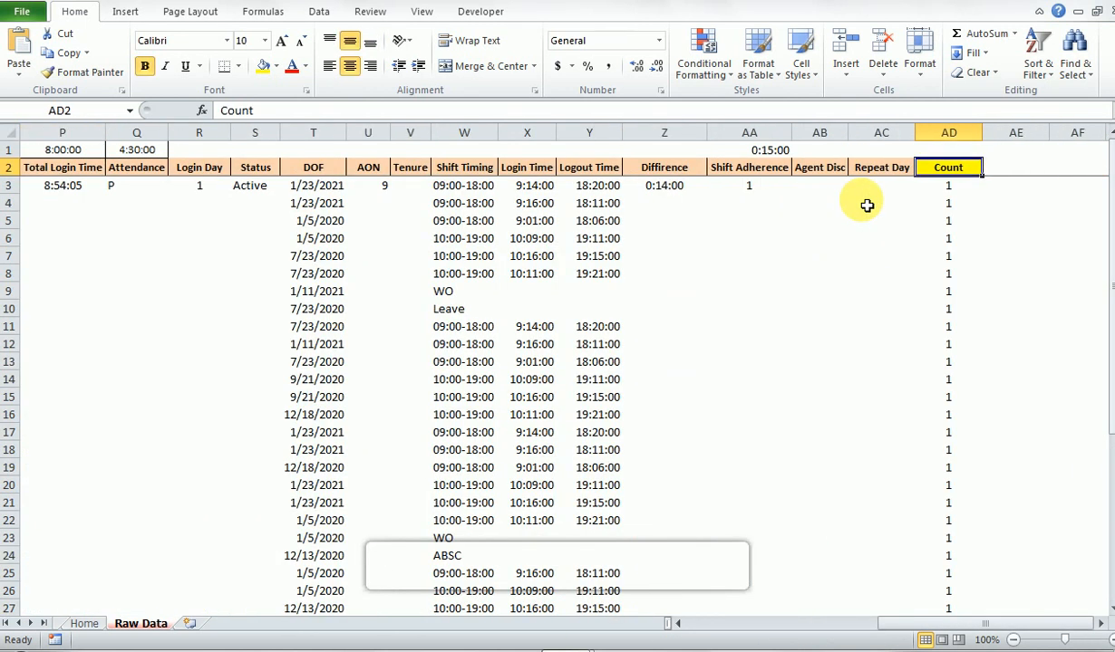
key("Down")
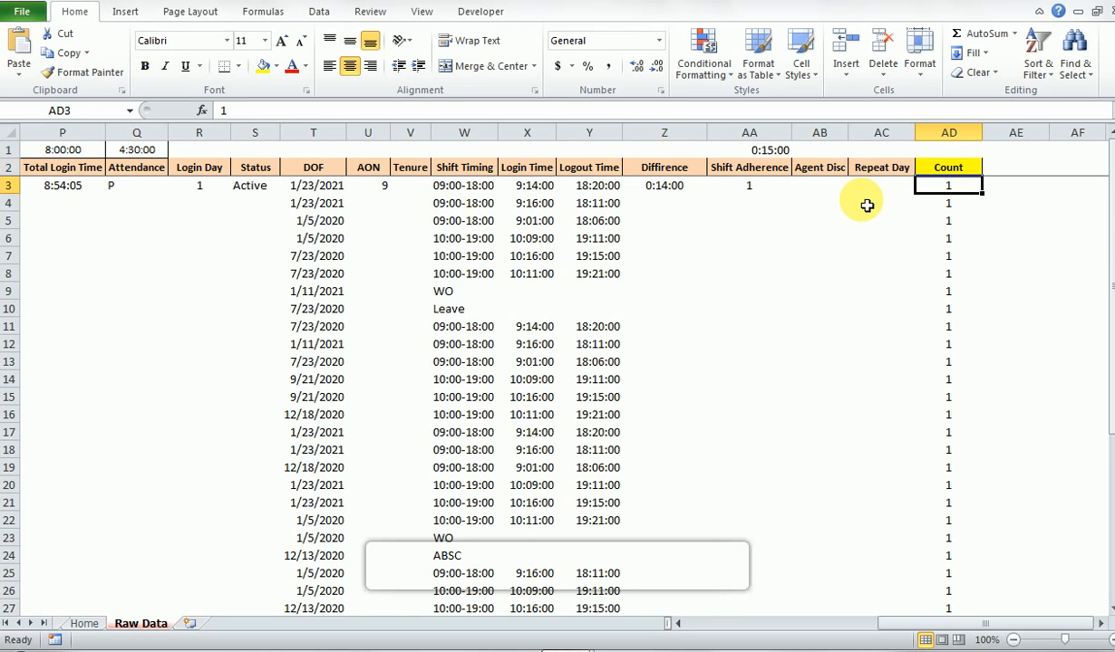
key("Down")
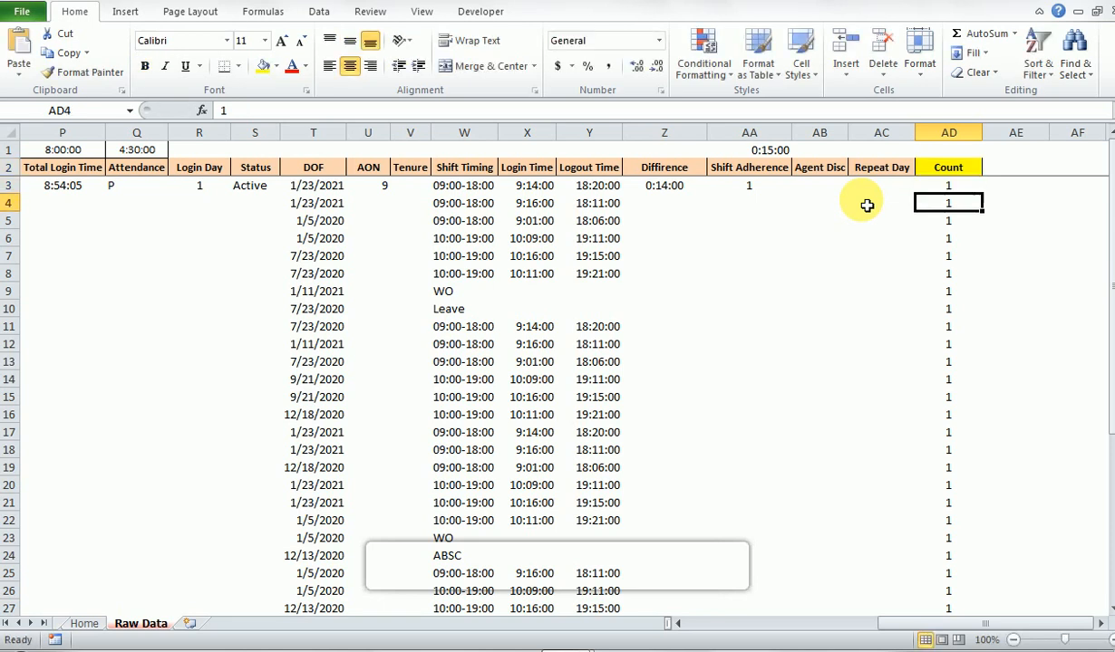
key("Down")
key("Down")
key("Down")
key("Down")
key("Down")
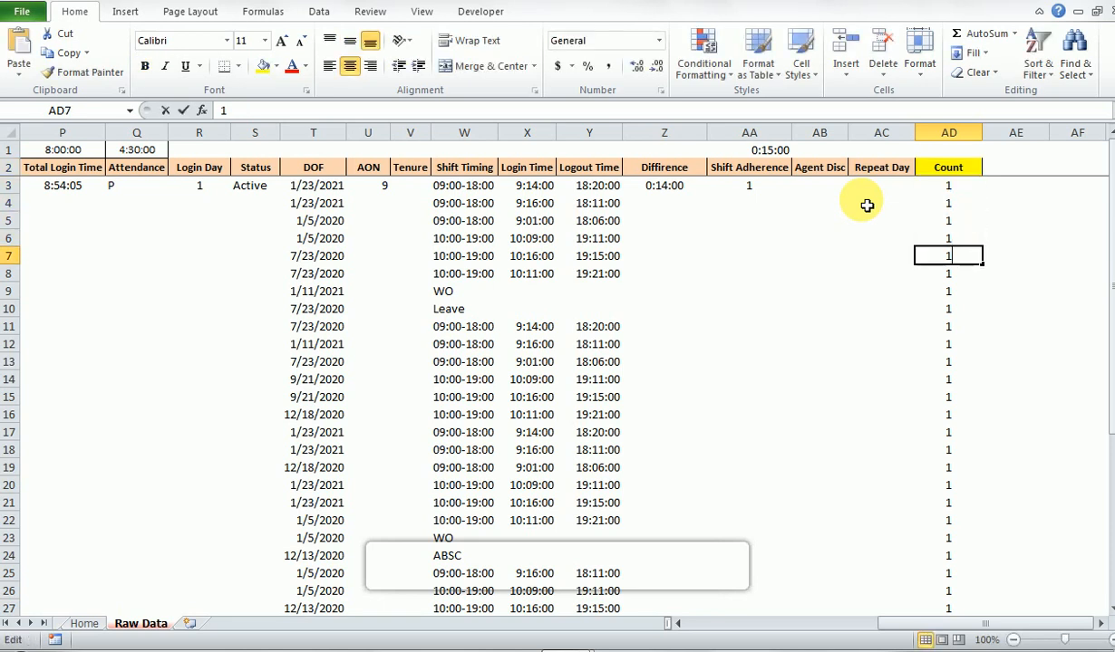
key("F2")
key("Return")
key("Down")
key("Down")
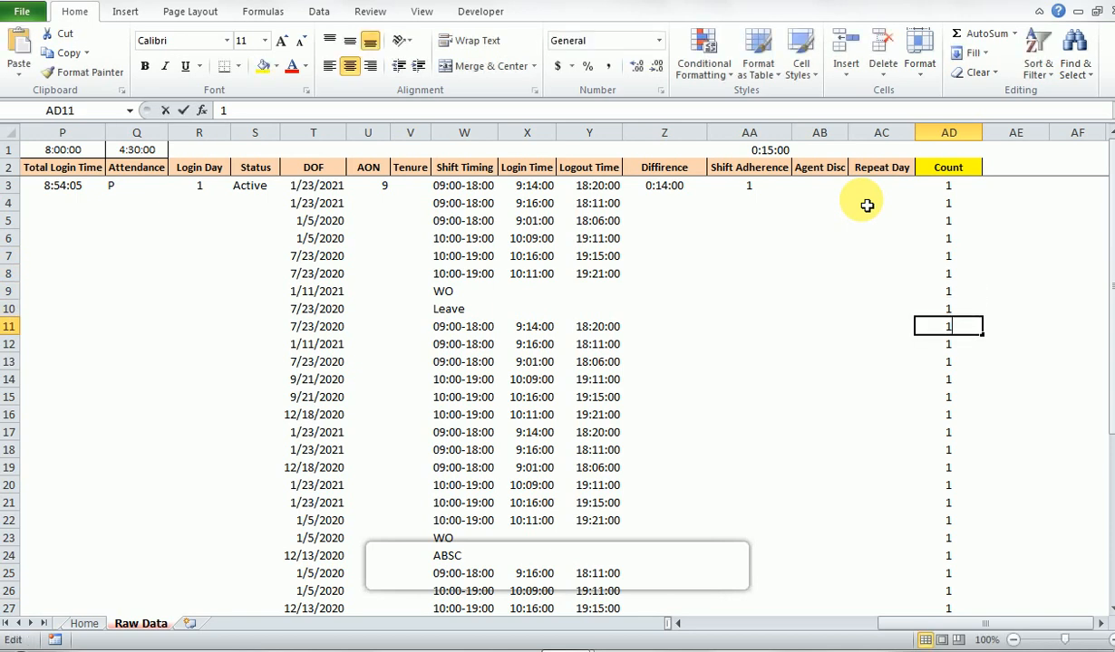
key("ctrl+Up")
key("Down")
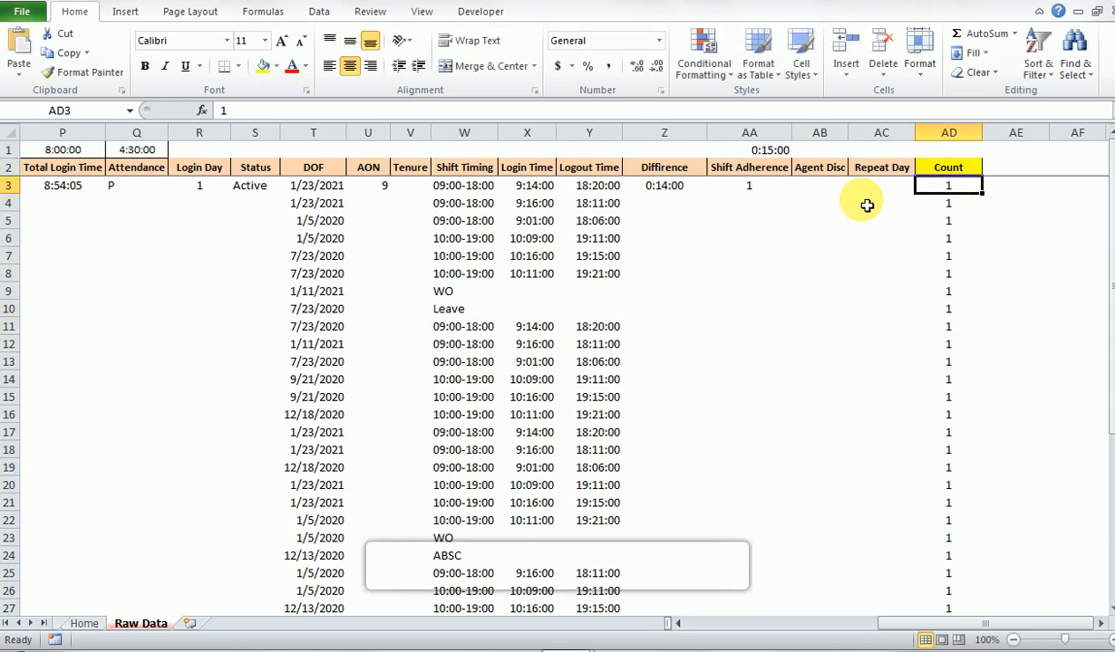
key("ctrl+shift+Down")
key("ctrl+shift+Up")
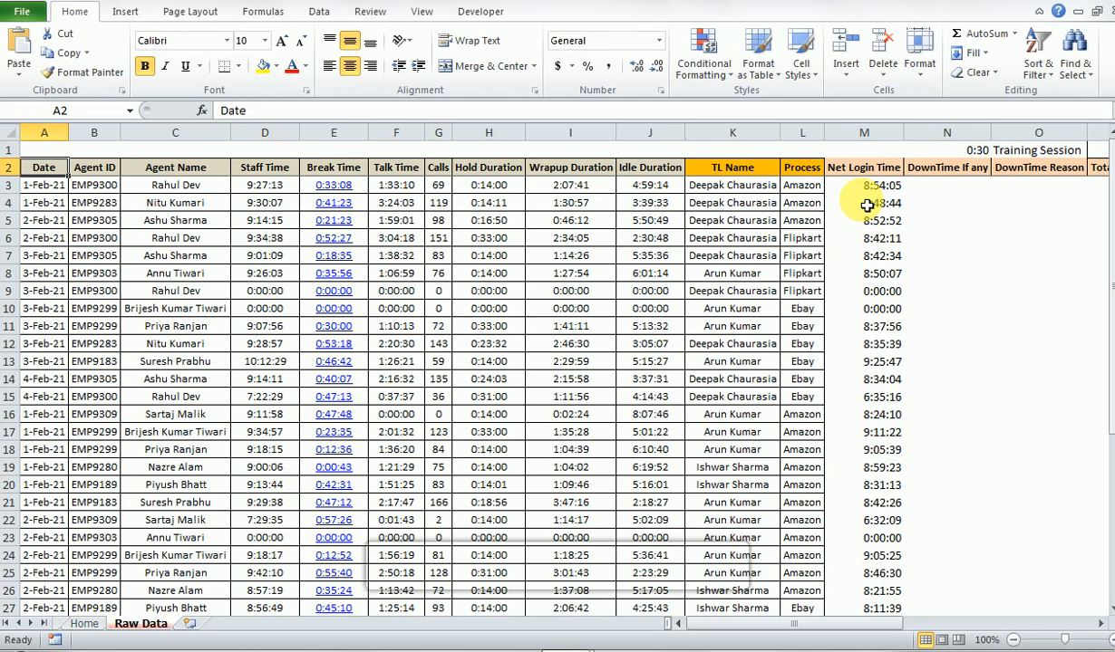
- Look over the row 2 headers from Date to DOF, return to Date, and stop at the Staff Time header in D2
key("Right")
key("Right")
key("Right")
key("Right")
key("Right")
key("Right")
key("Right")
key("Right")
key("Right")
key("Right")
key("Right")
key("Right")
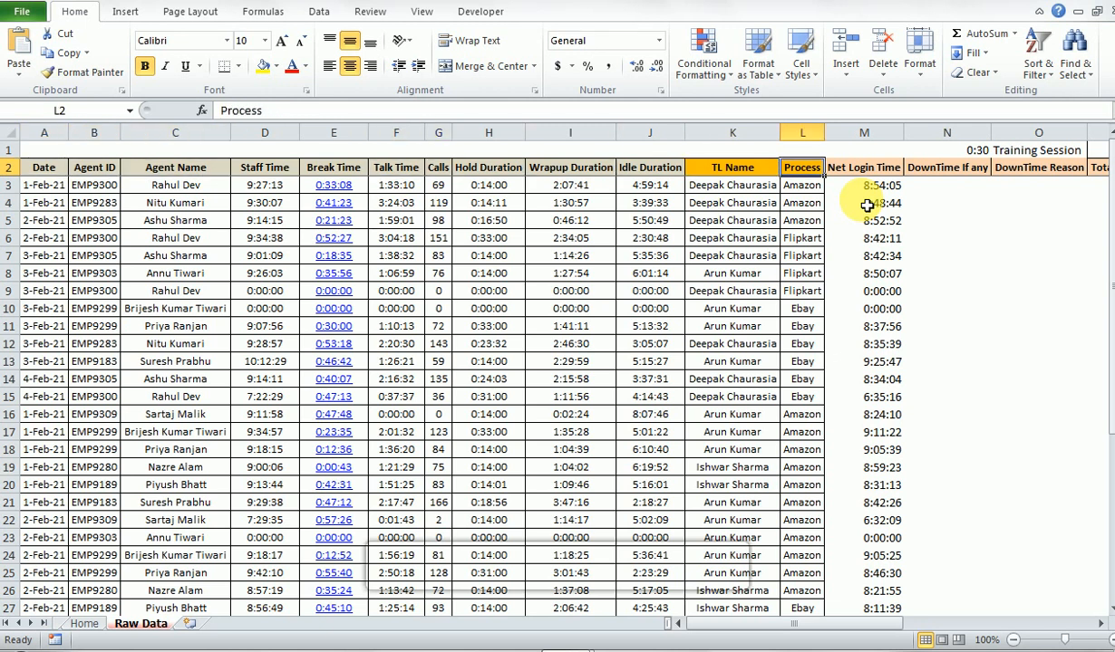
key("Right")
key("Right")
key("Right")
key("Right")
key("Right")
key("Right")
key("Right")
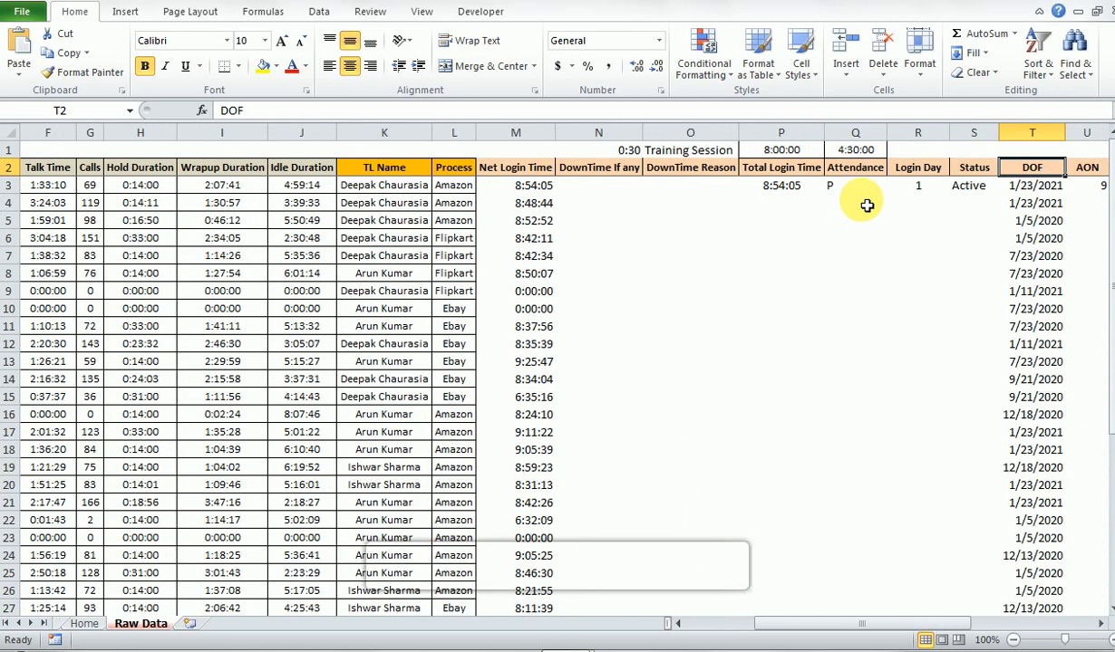
key("Home")
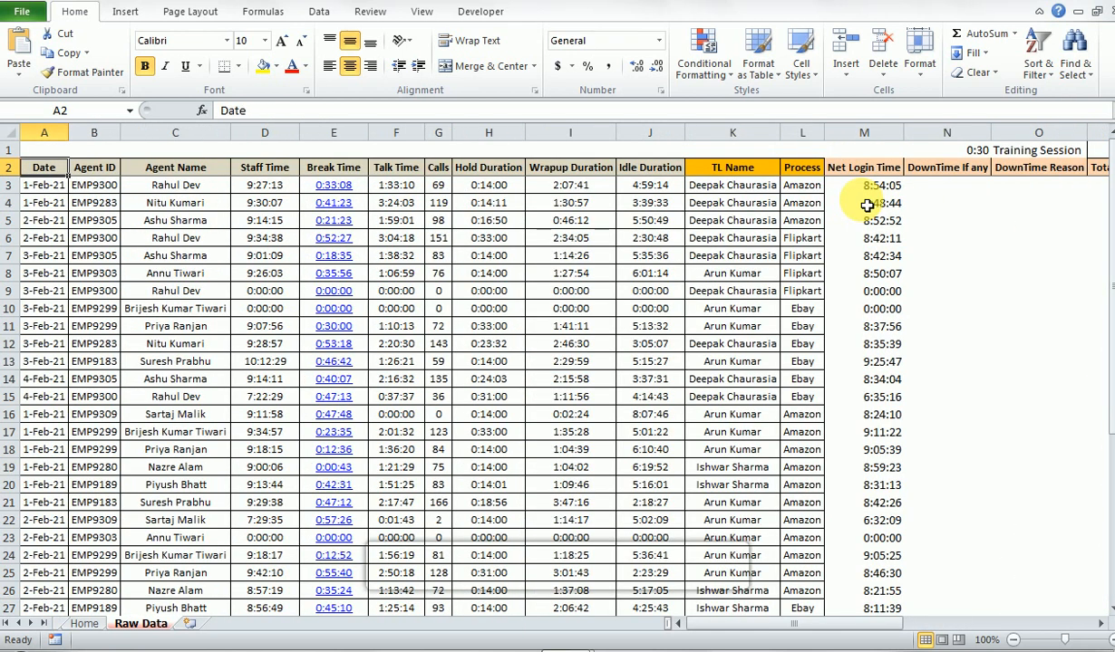
key("Right")
key("Right")
key("Right")
key("Right")
key("Right")
key("Right")
key("Right")
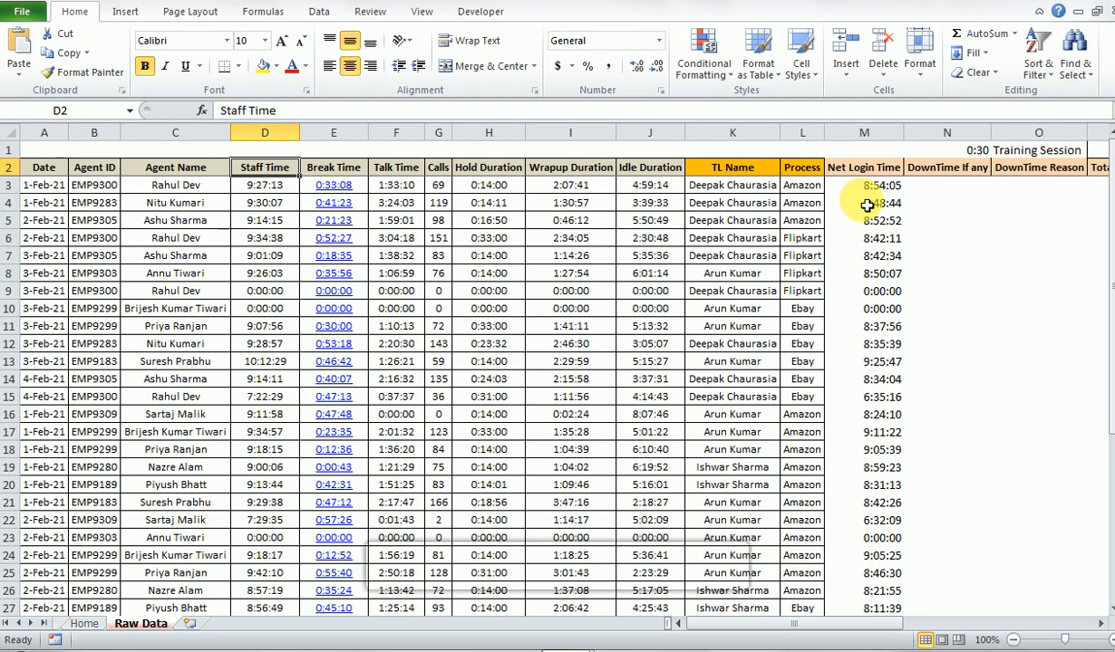
- Look over the row 2 headers from Staff Time to Net Login Time, and return to the Date header in A2
key("Right")
key("Right")
key("Right")
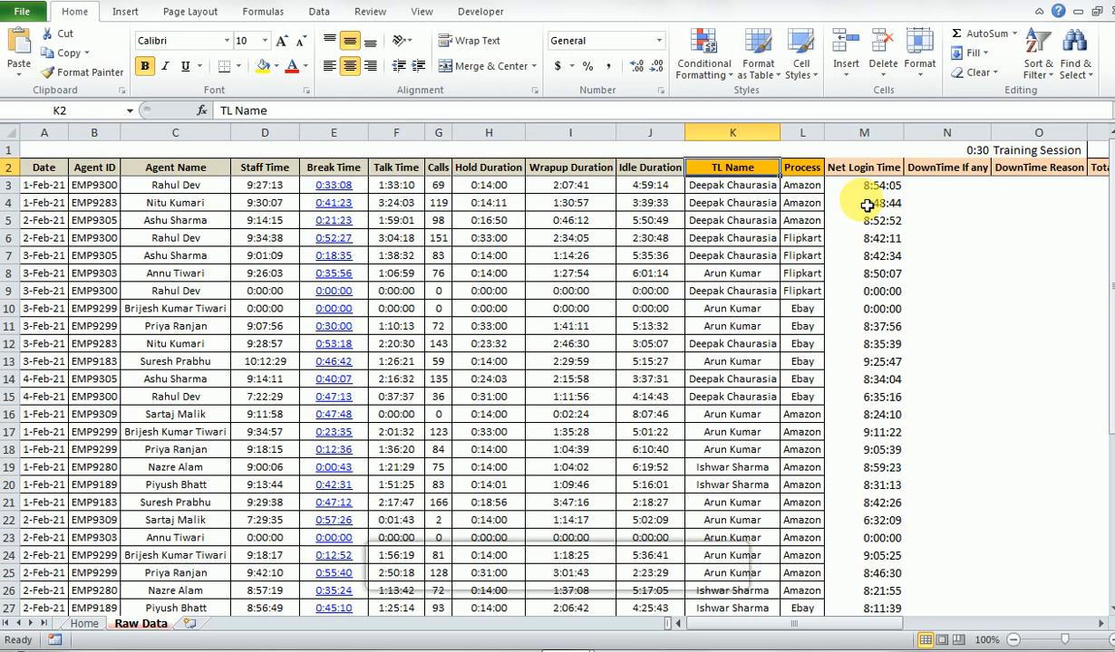
key("Right")
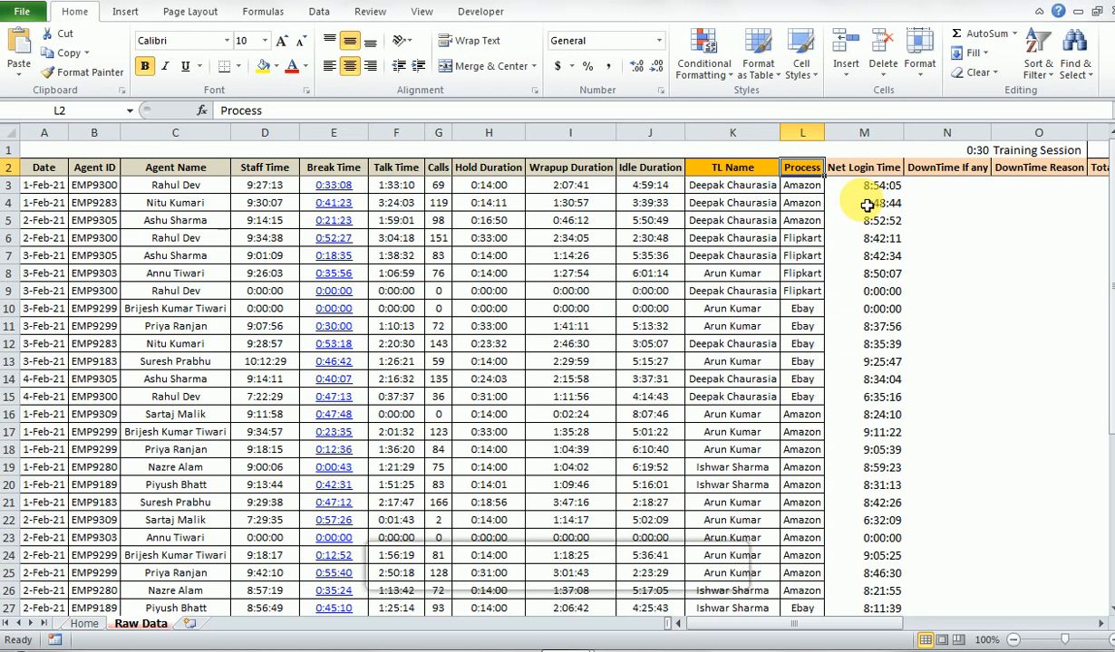
key("Right")
key("Left")
key("Right")
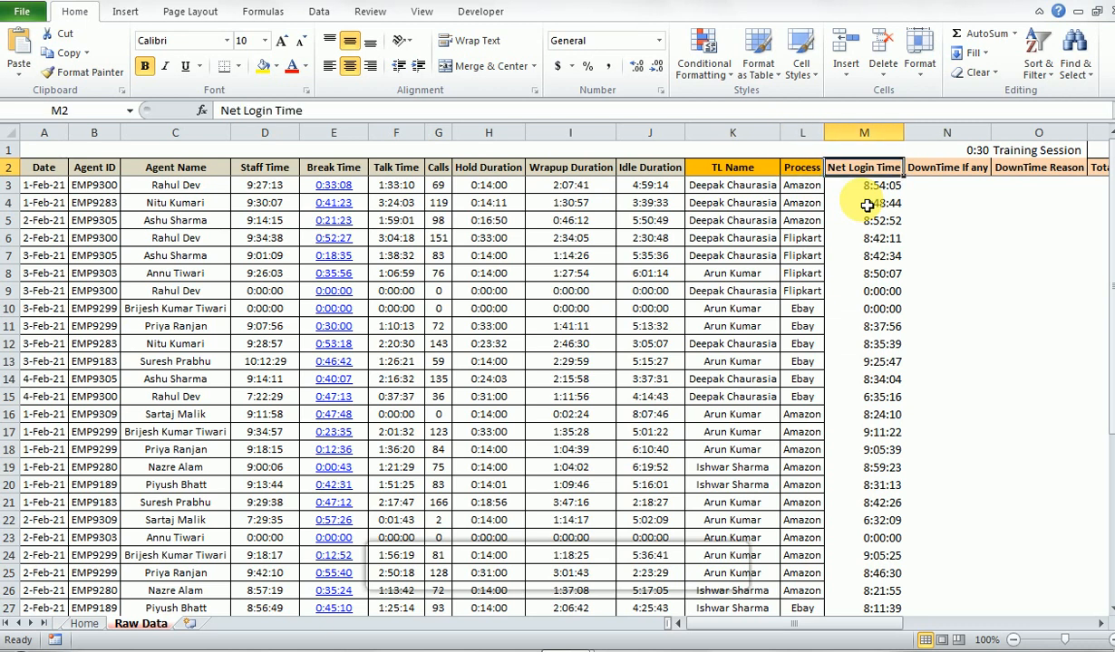
key("Right")
key("Left")
key("Down")
key("Up")
key("Home")
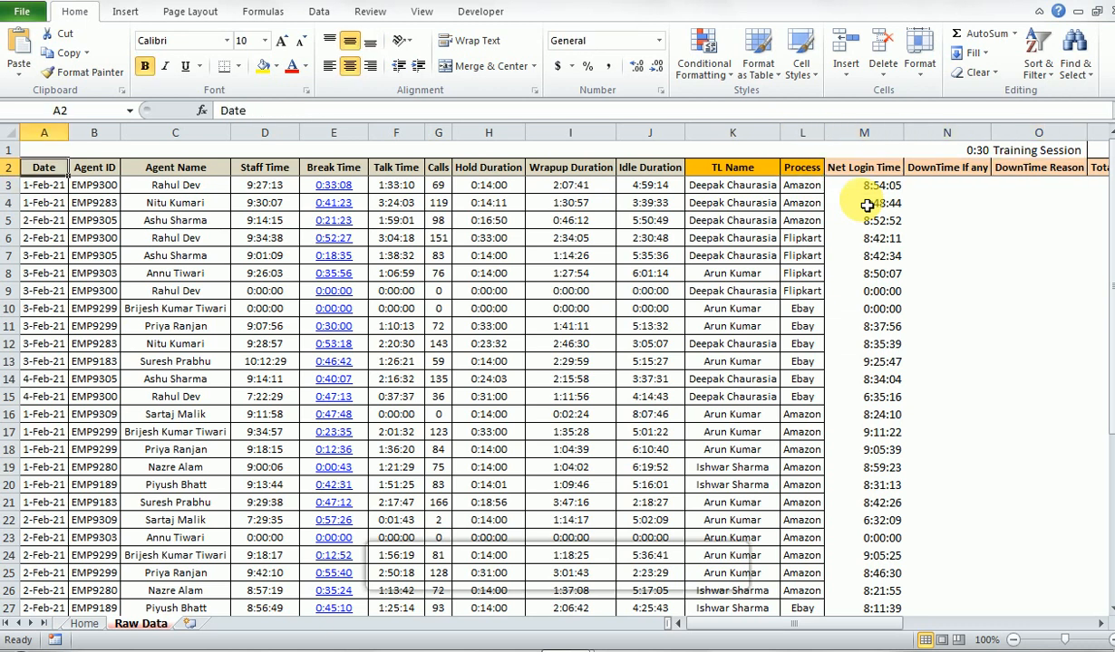
- Select the headers from Date through Idle Duration together with the three data rows beneath them, A2:J5
key("shift+Right")
key("shift+Right")
key("shift+Right")
key("shift+Right")
key("shift+Right")
key("shift+Right")
key("shift+Right")
key("shift+Right")
key("shift+Right")
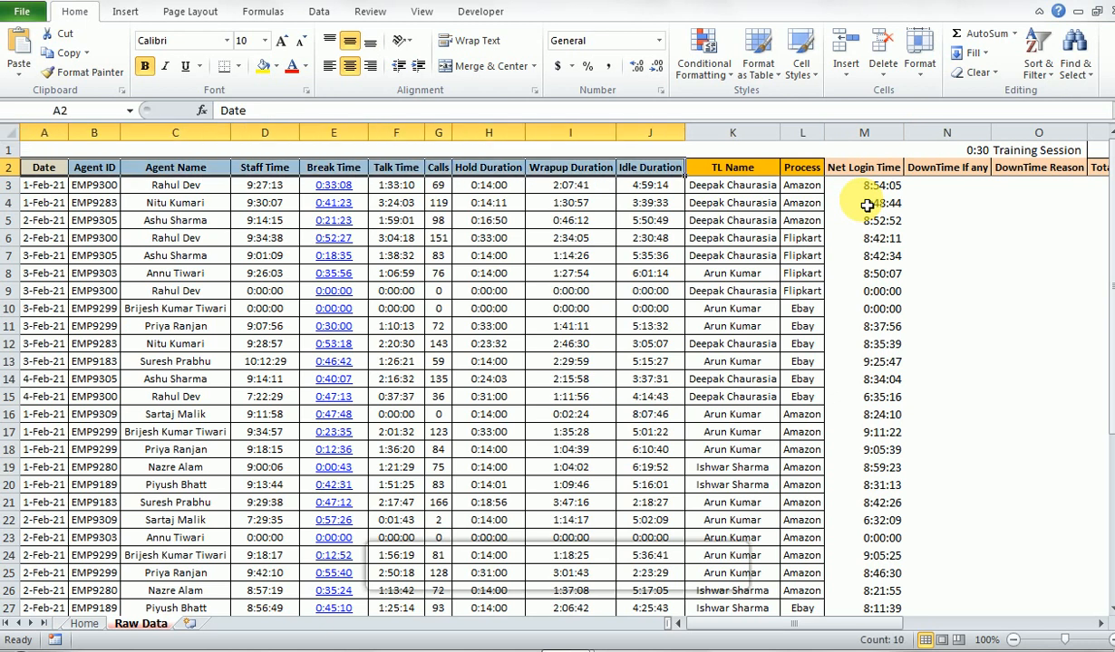
key("shift+Down")
key("shift+Down")
key("shift+Down")
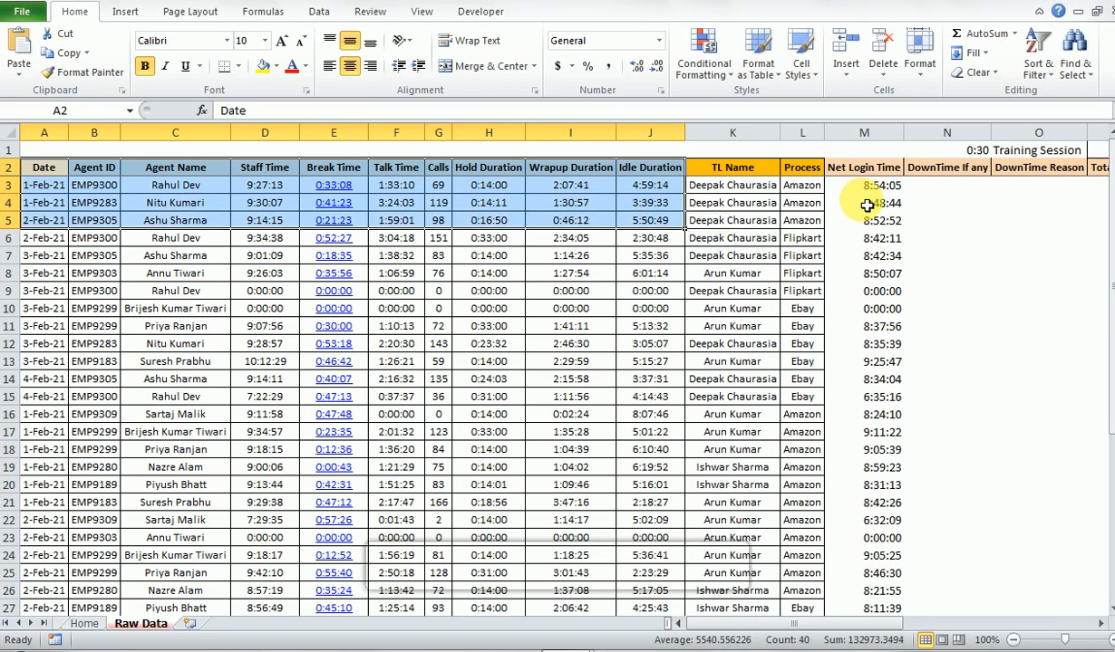
- Select the TL Name and Process headers together with their first data row, K2:L3
key("Right")
key("Right")
key("Right")
key("Right")
key("Right")
key("Right")
key("Right")
key("Right")
key("Right")
key("Right")
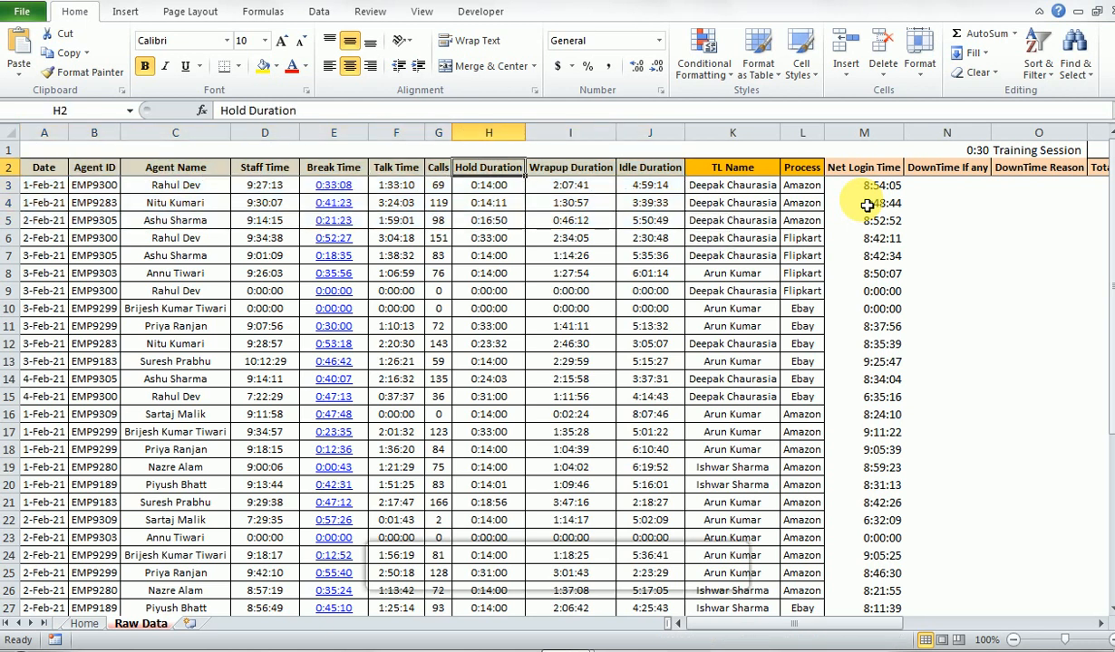
key("shift+Right")
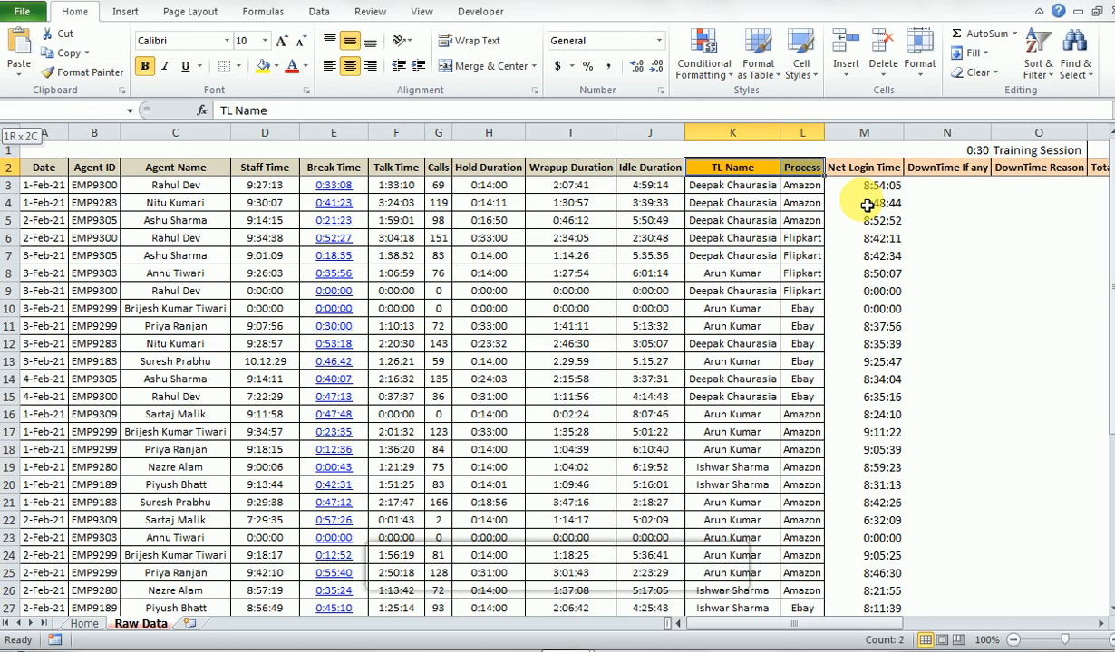
key("shift+Down")
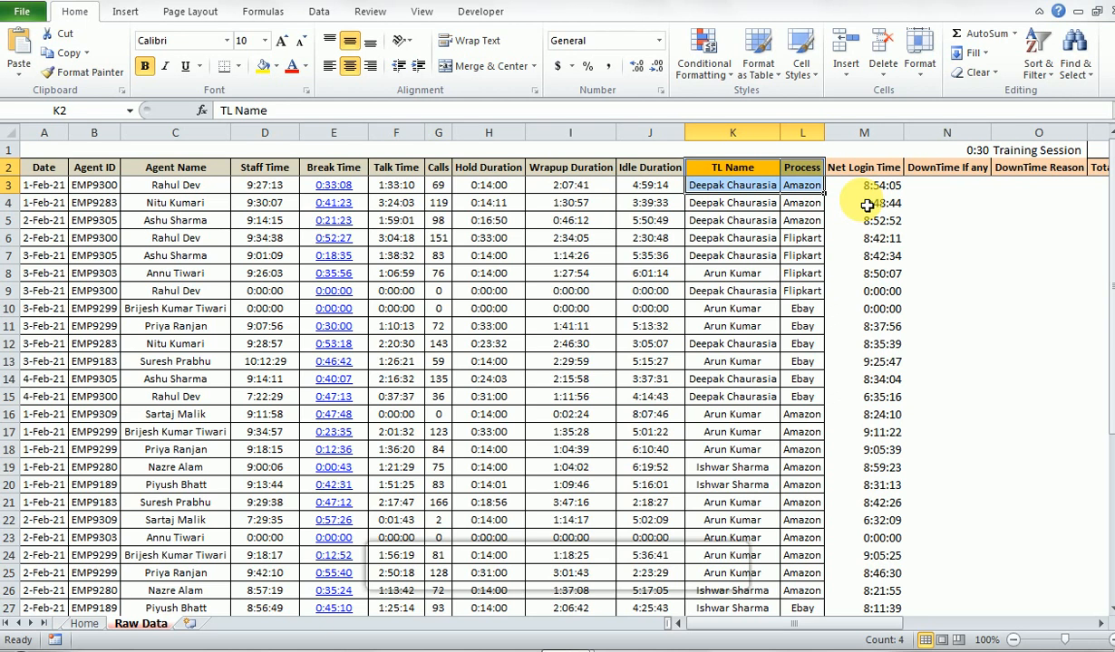
- Examine the Net Login Time formula in M3 and the Staff Time formula in D3, leaving both formulas unedited
key("Right")
key("Right")
key("Down")
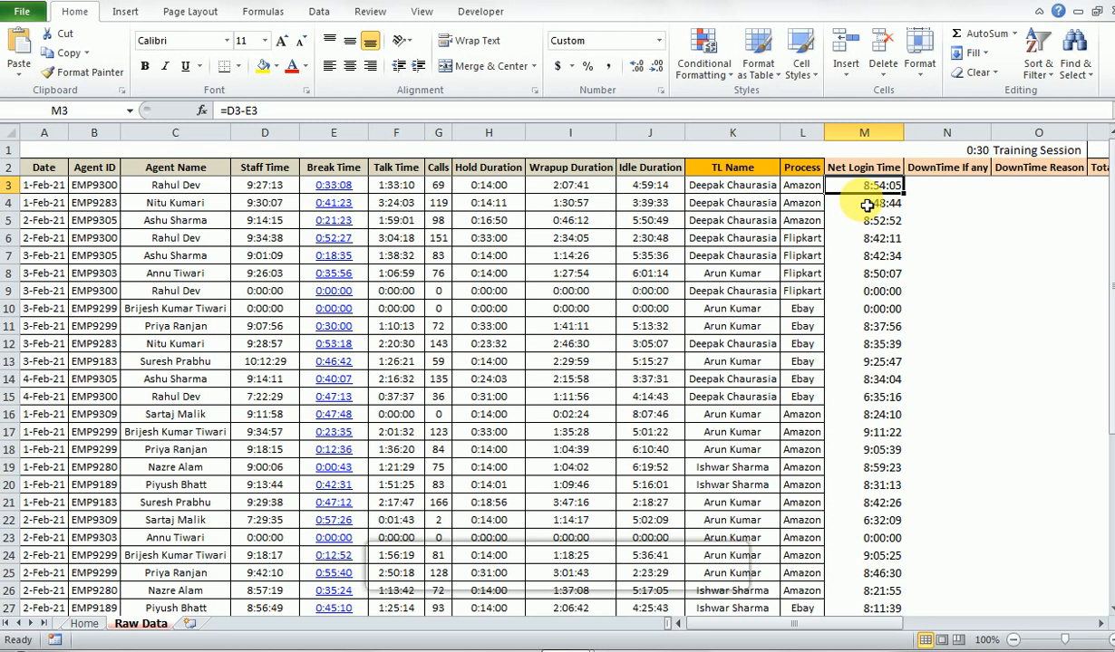
key("F2")
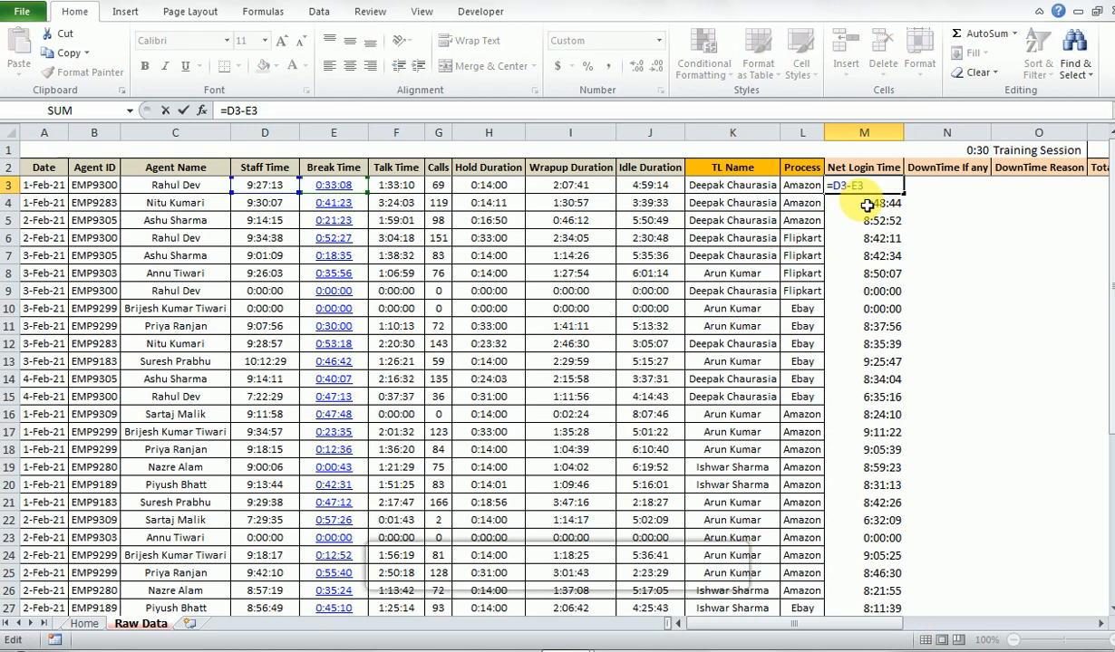
key("Escape")
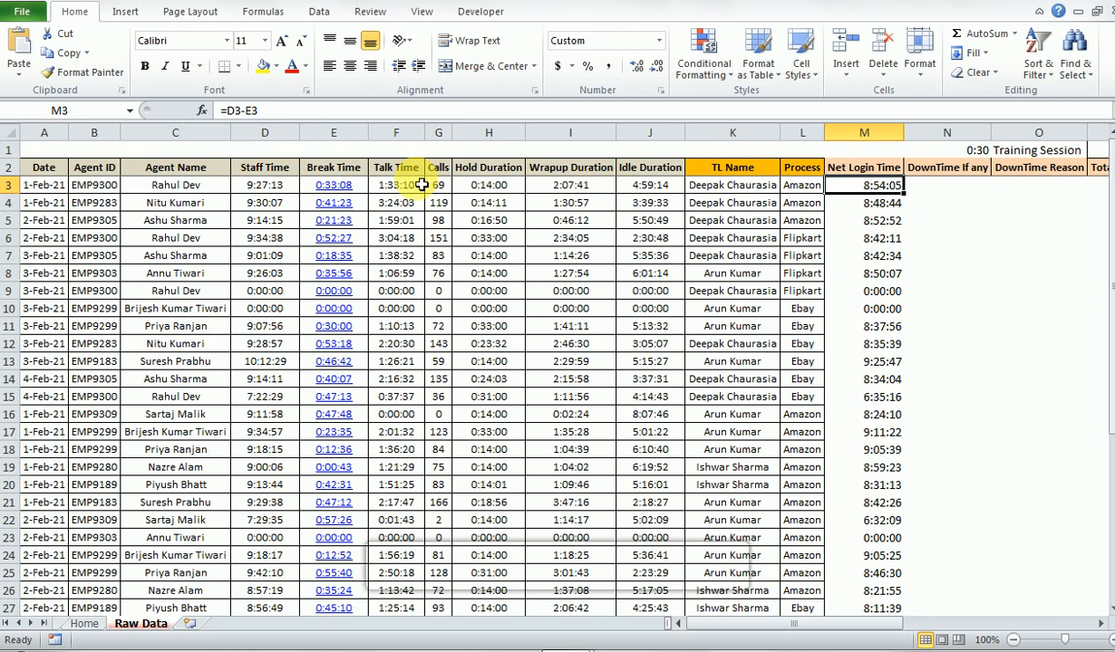
left_click(284, 185)
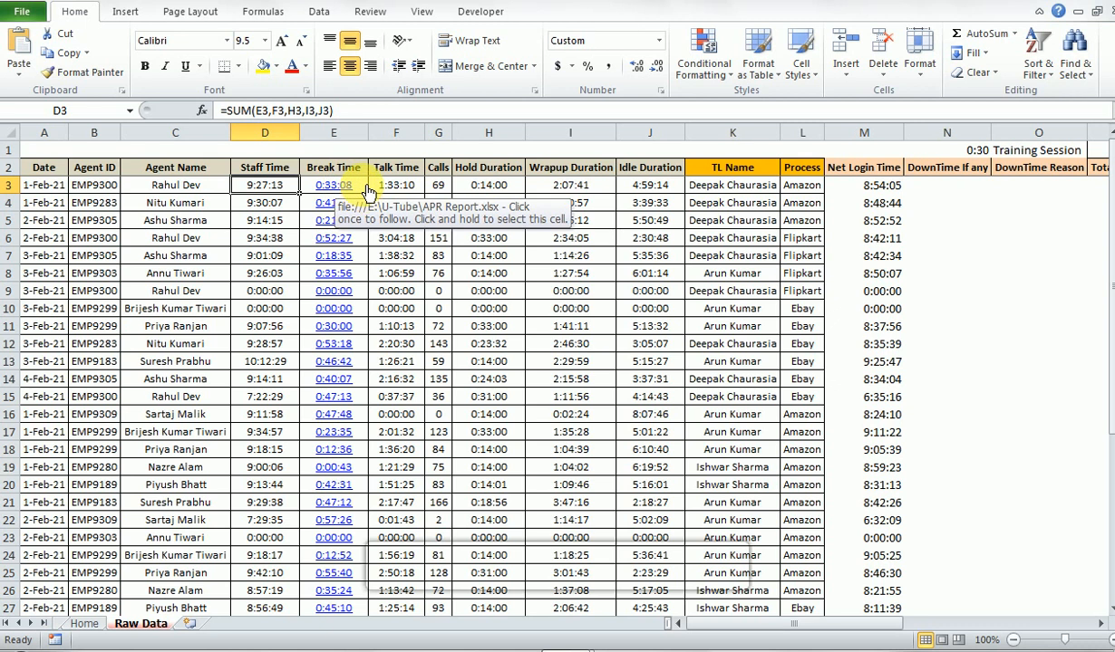
left_click(891, 188)
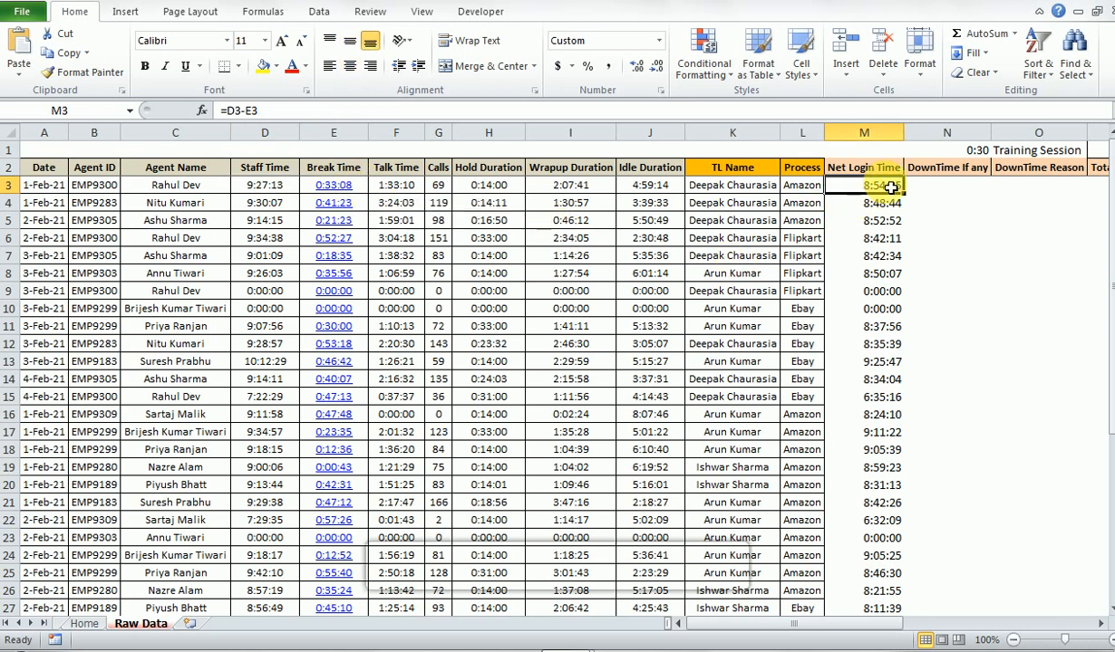
double_click(890, 185)
key("Escape")
- Check the DownTime If any and DownTime Reason cells in row 3, and inspect the Total Login Time formula in P3
key("Right")
key("Right")
key("Right")
key("Right")
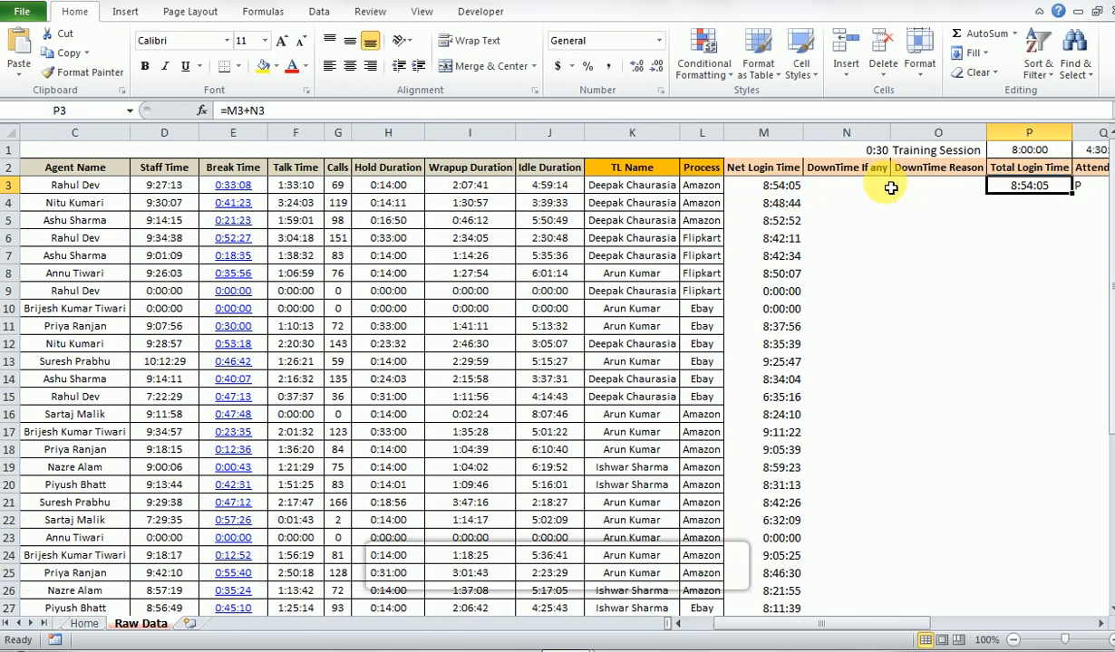
key("Left")
key("Left")
key("Left")
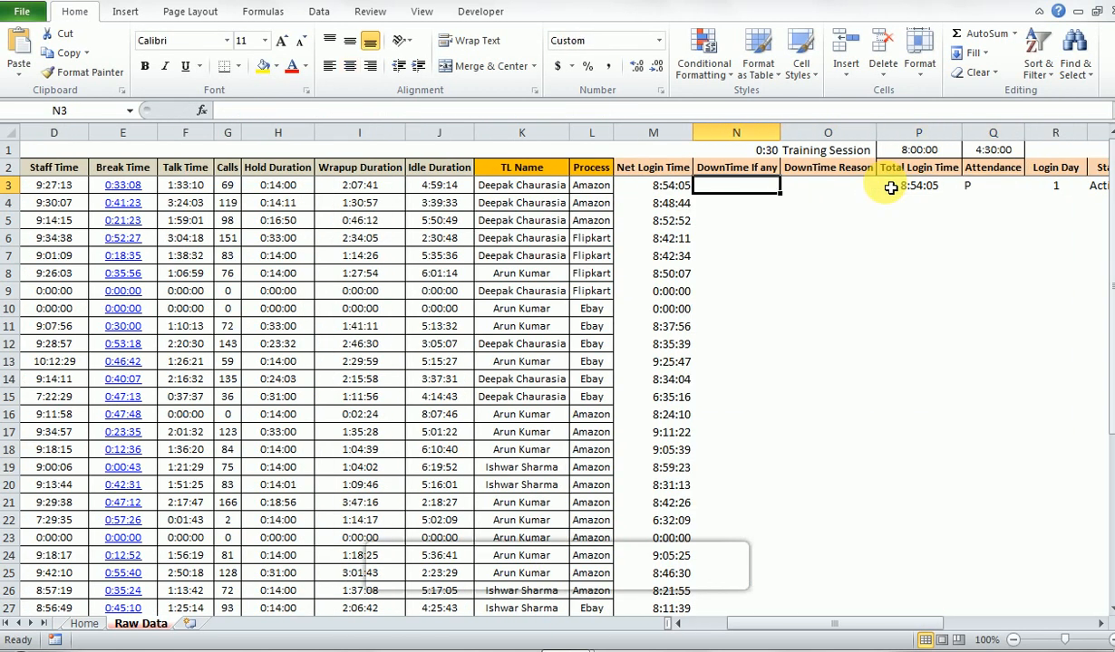
key("Right")
key("Right")
key("Right")
key("Right")
key("Right")
key("Right")
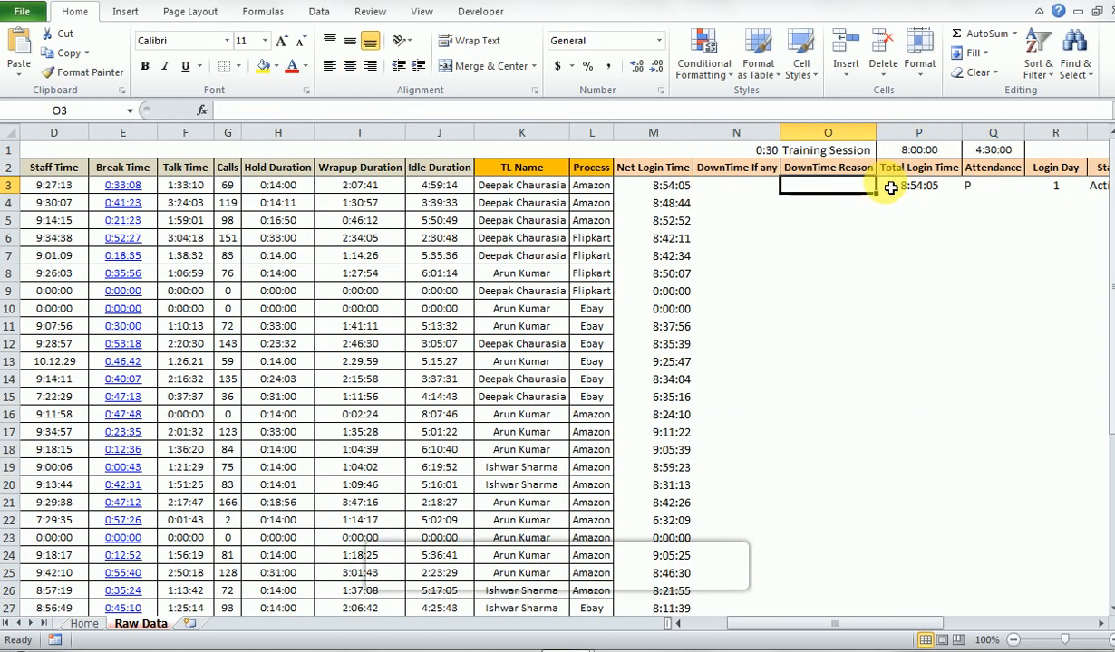
key("Left")
key("Left")
key("Left")
key("Left")
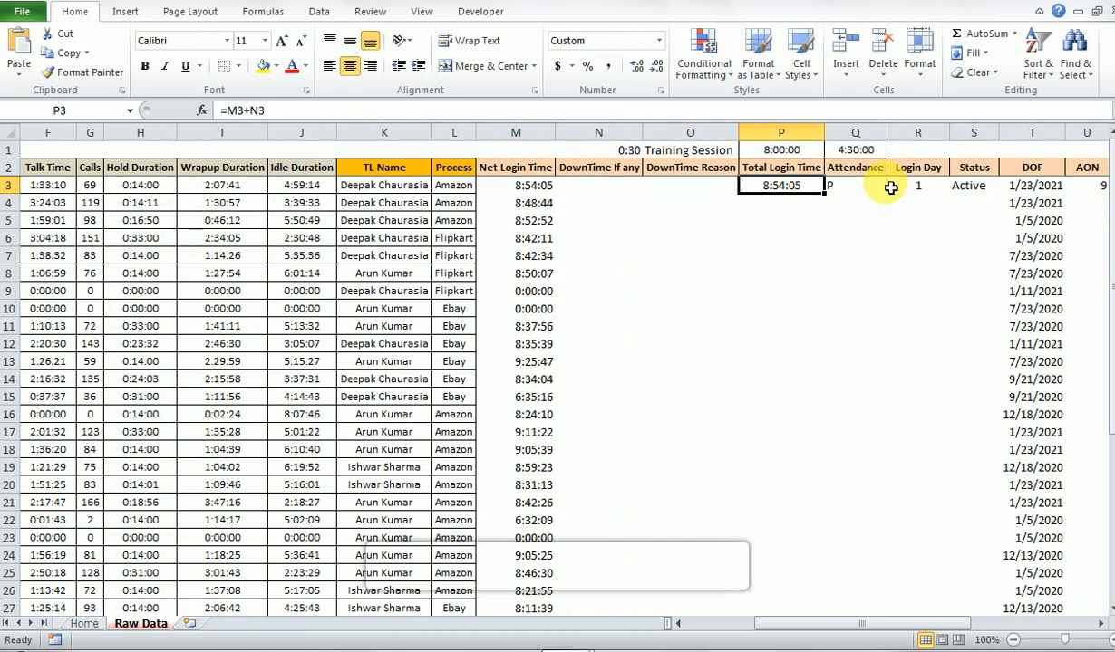
key("F2")
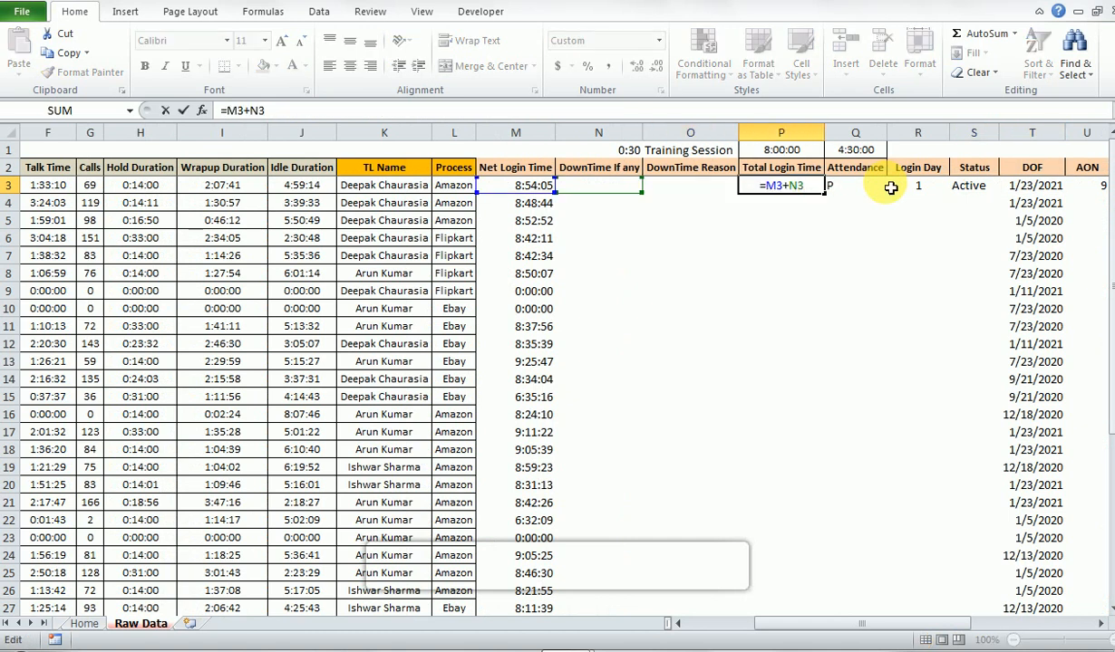
key("Escape")
- Inspect the Attendance formula in Q3 and the full-day login threshold it references in P1, returning to Q3
key("Right")
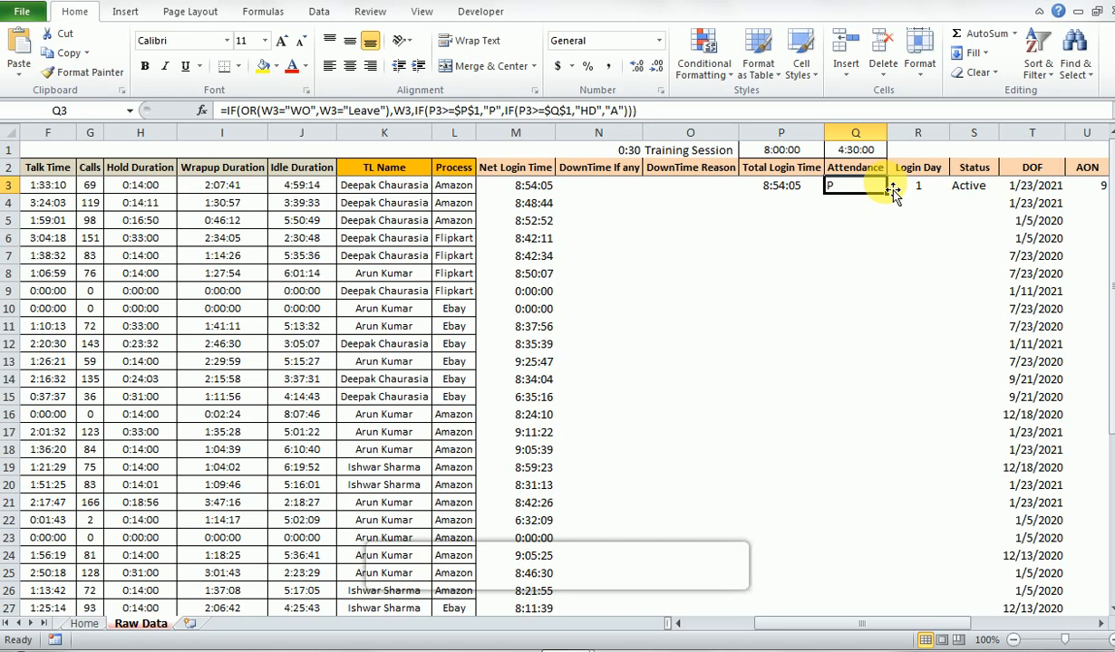
key("F2")
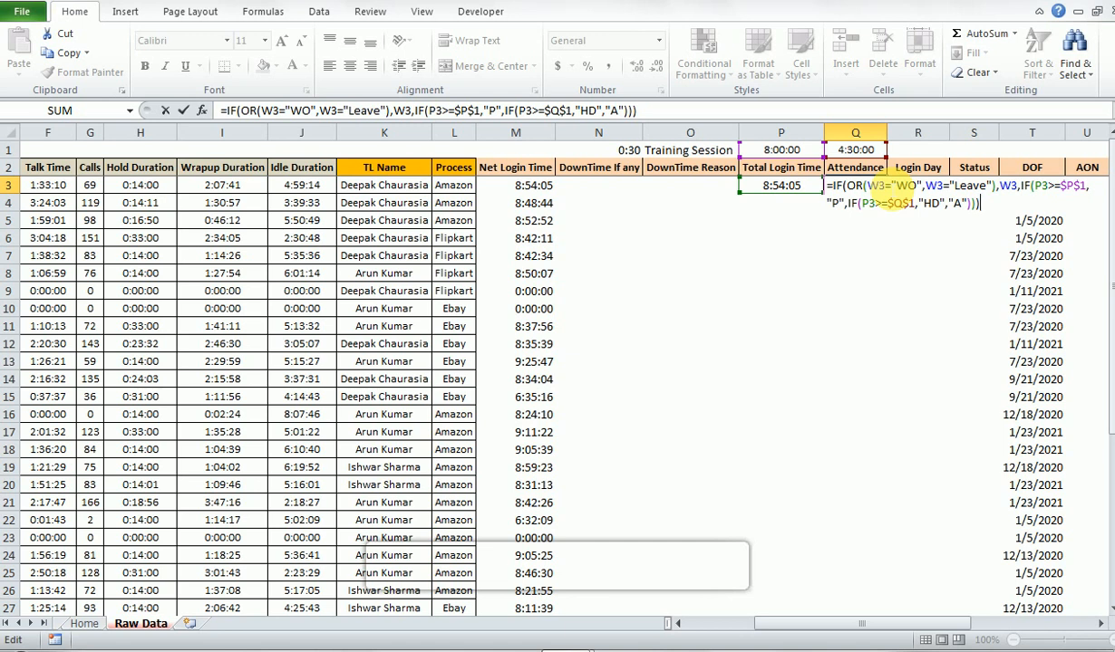
key("ctrl+Return")
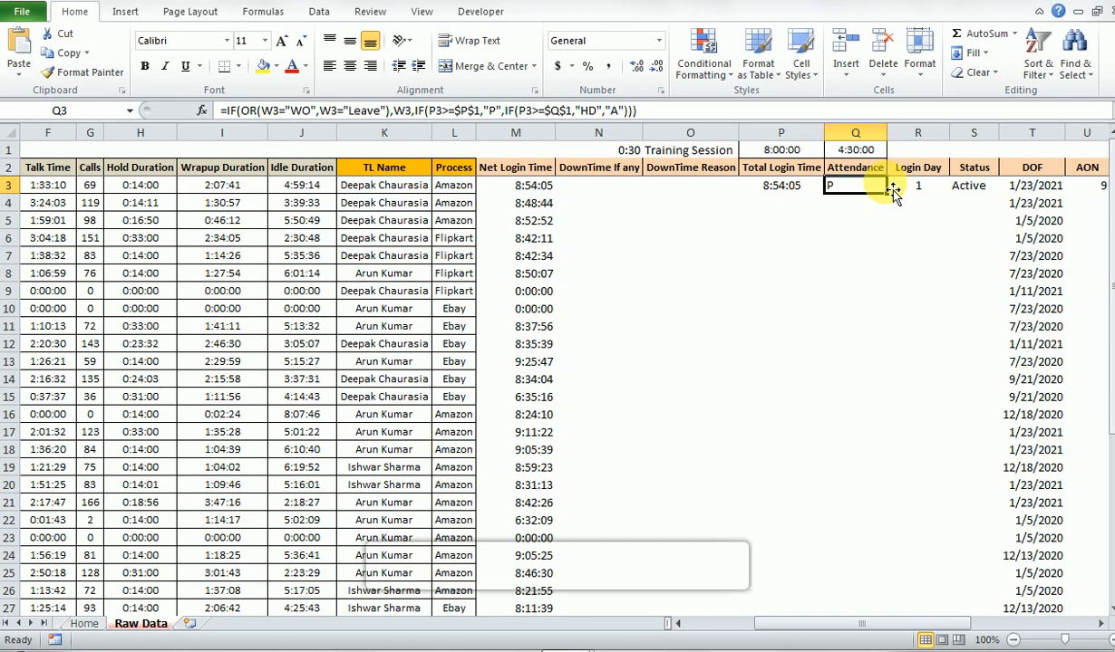
key("Up")
key("Up")
key("Left")
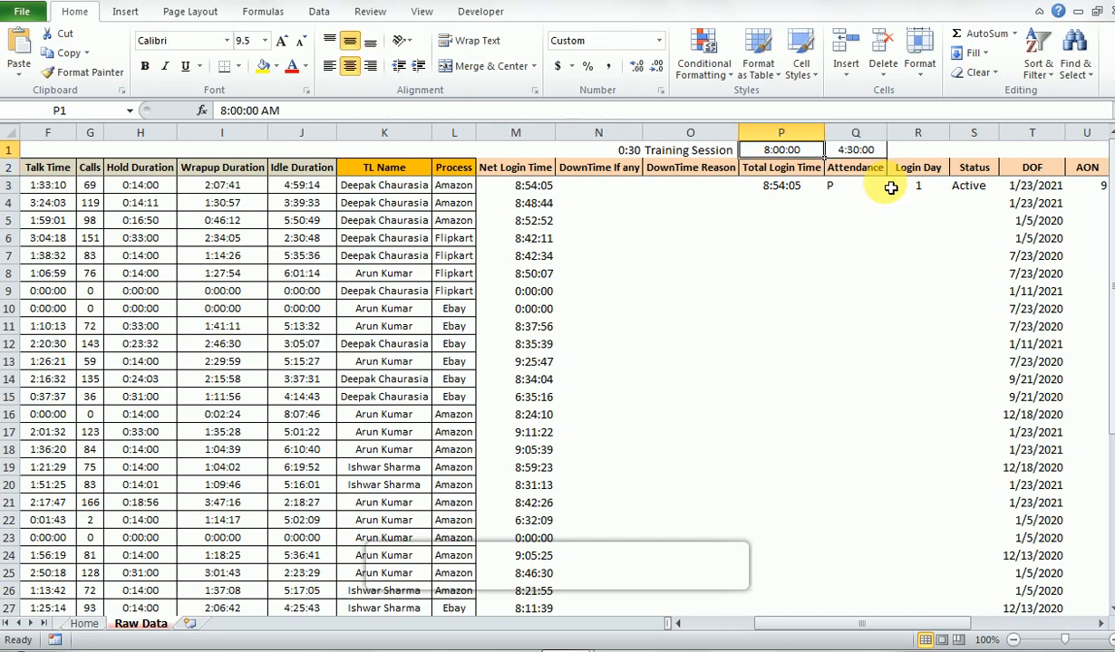
key("Down")
key("Down")
key("Right")
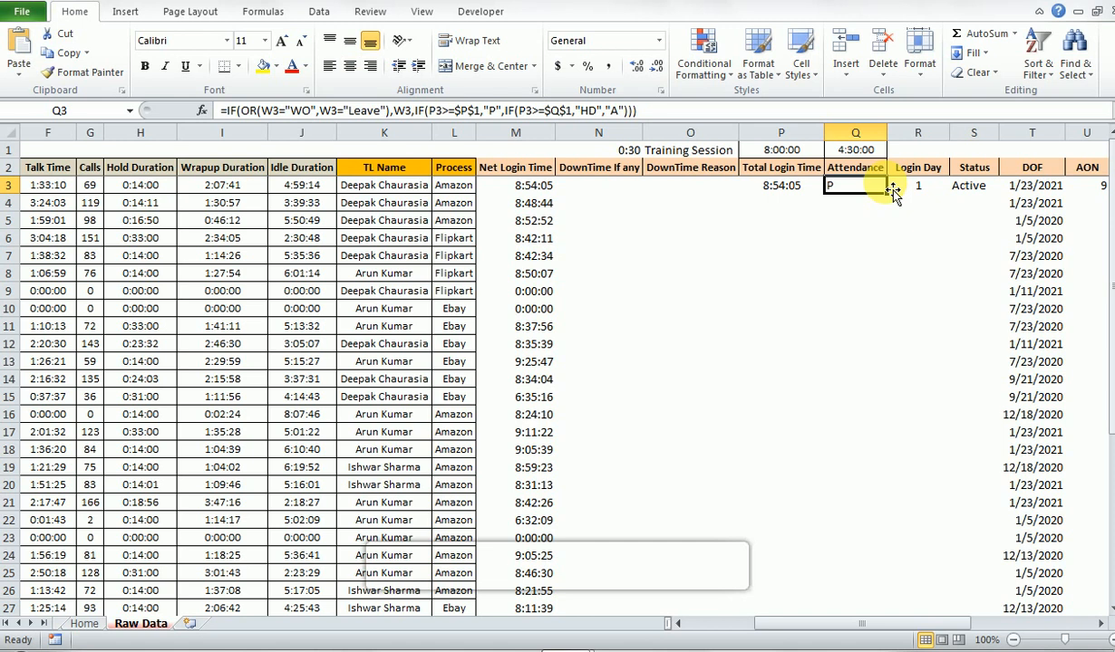
- Compare the half-day threshold in Q1 with the Attendance formula in Q3, ending on Q3
key("Up")
key("Up")
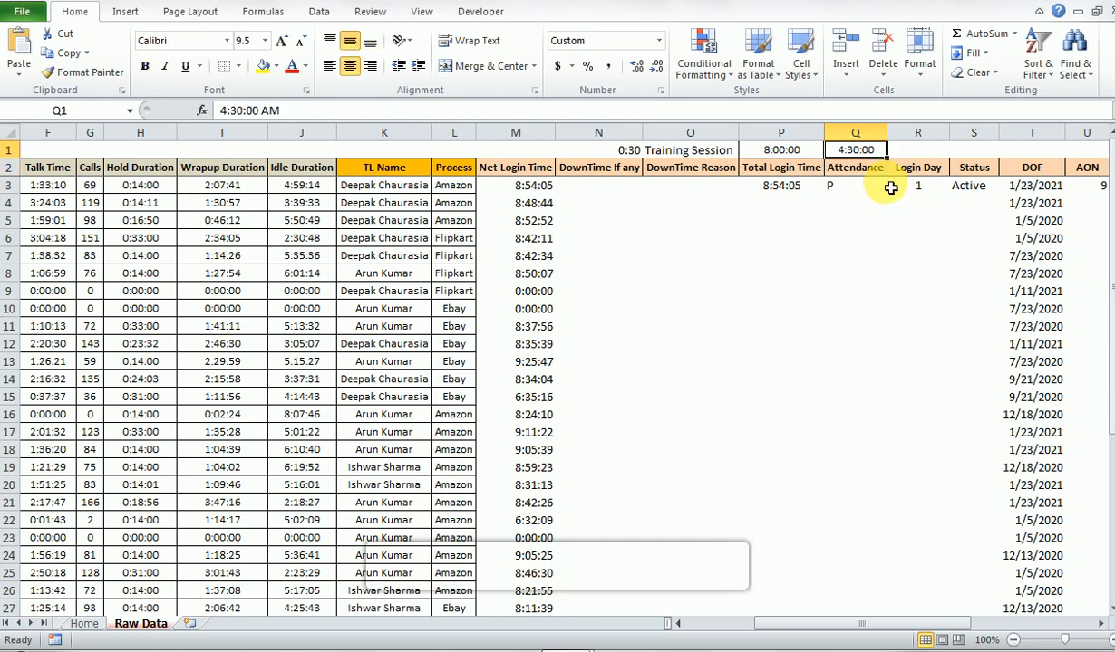
key("Down")
key("Down")
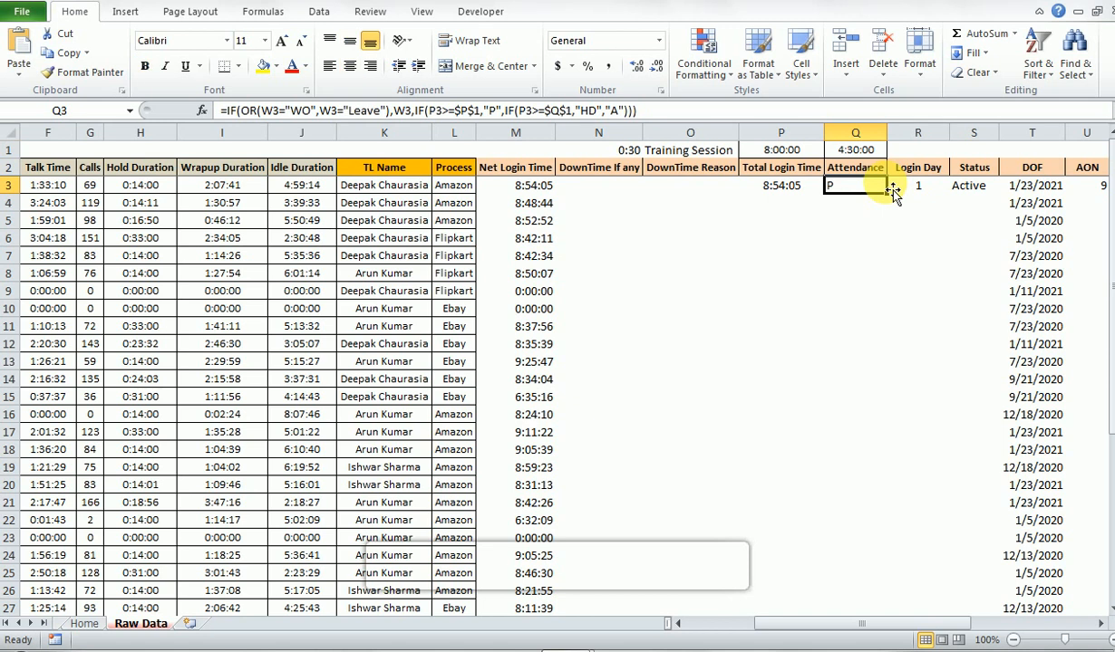
key("Up")
key("Up")
key("Down")
key("Up")
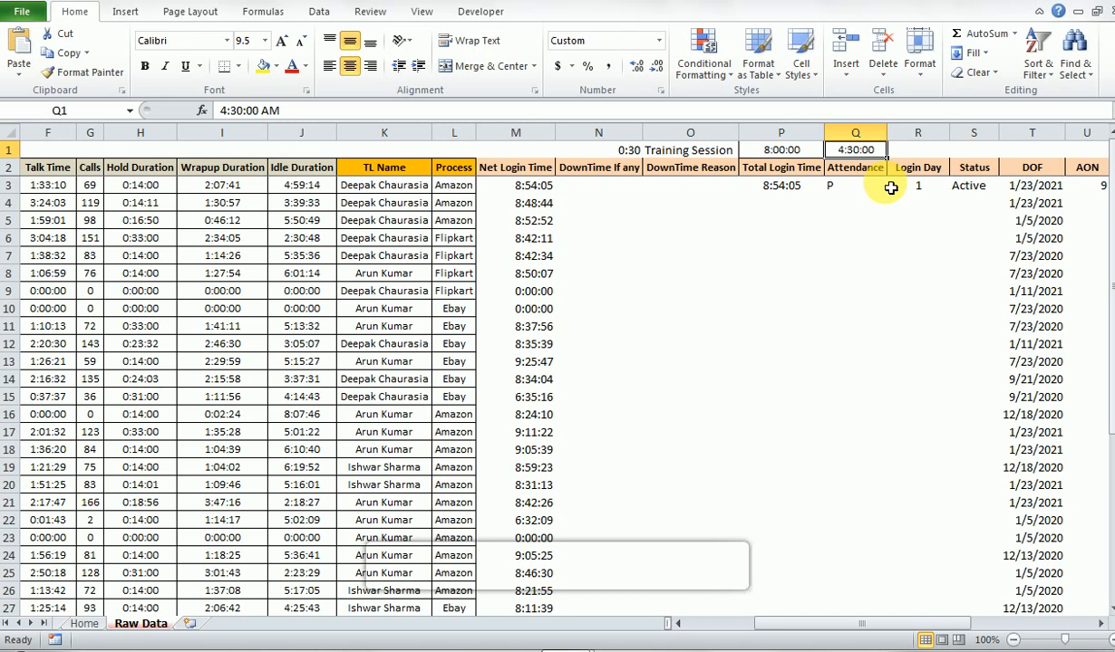
key("Down")
key("Down")
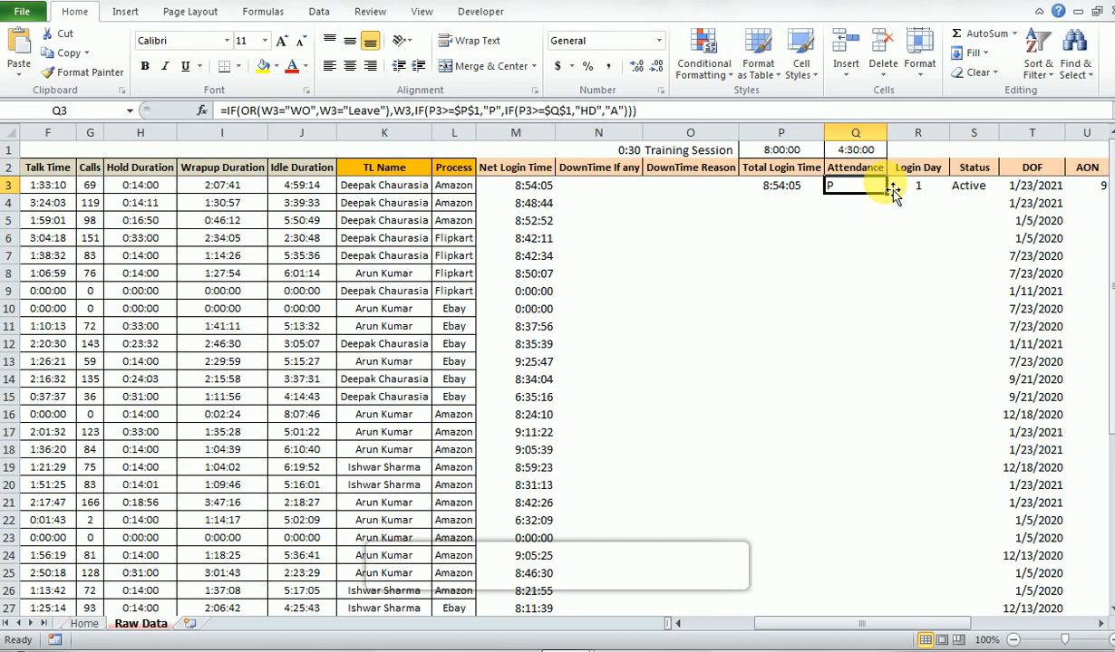
- Start an IF formula in Q4 that returns "P" when P4 is at least the absolute full-day threshold $P$1
key("Down")
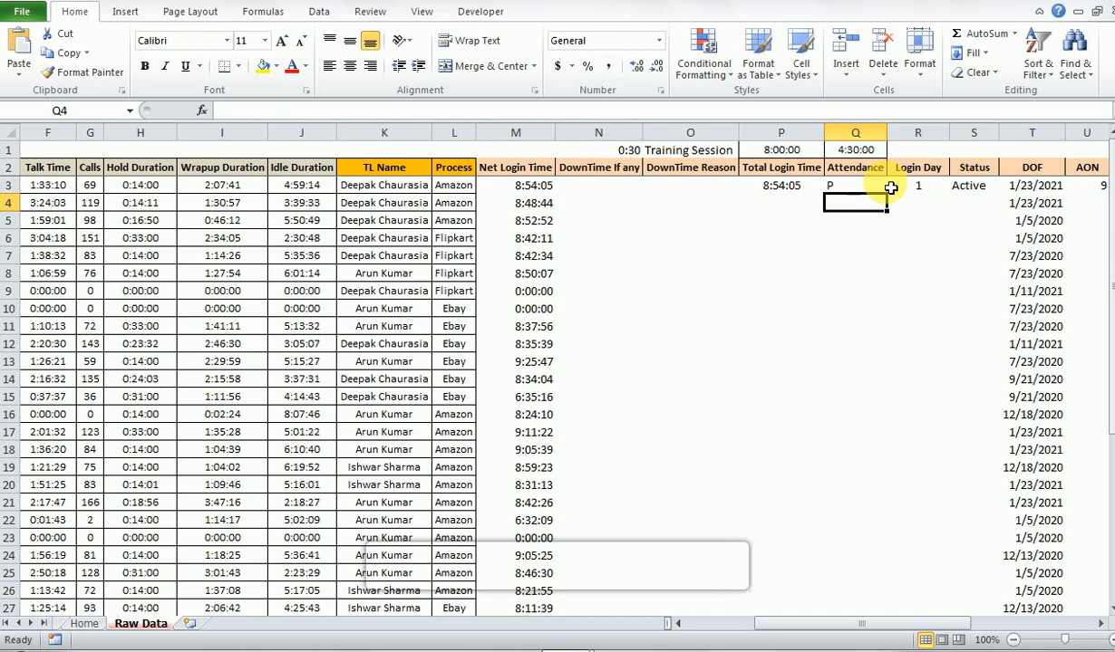
type("=")
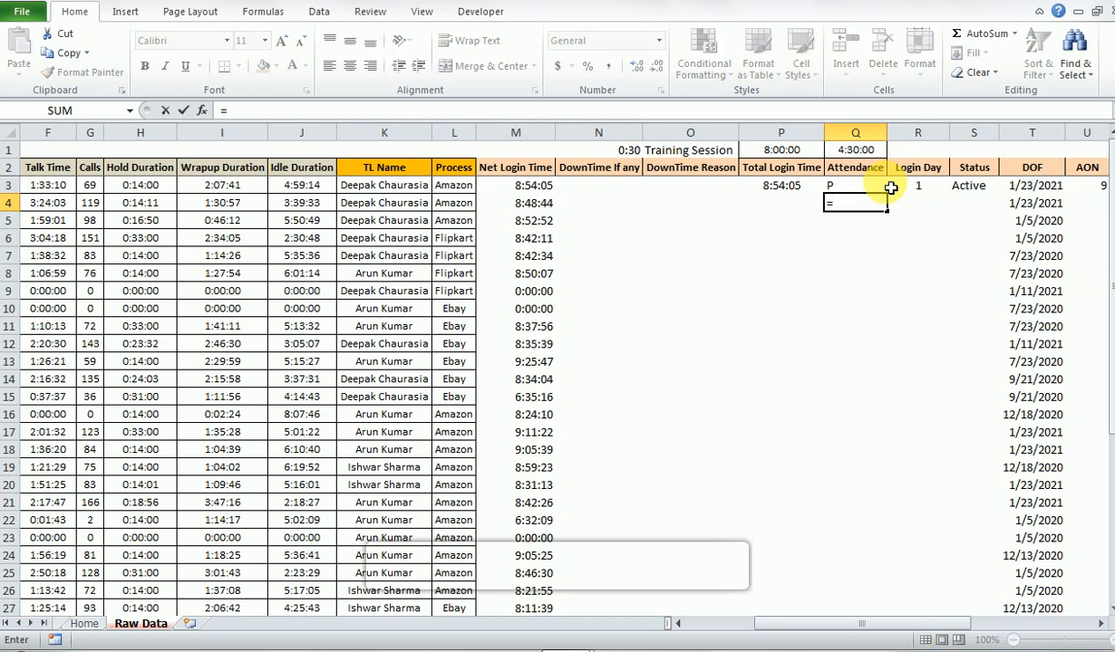
type("if")
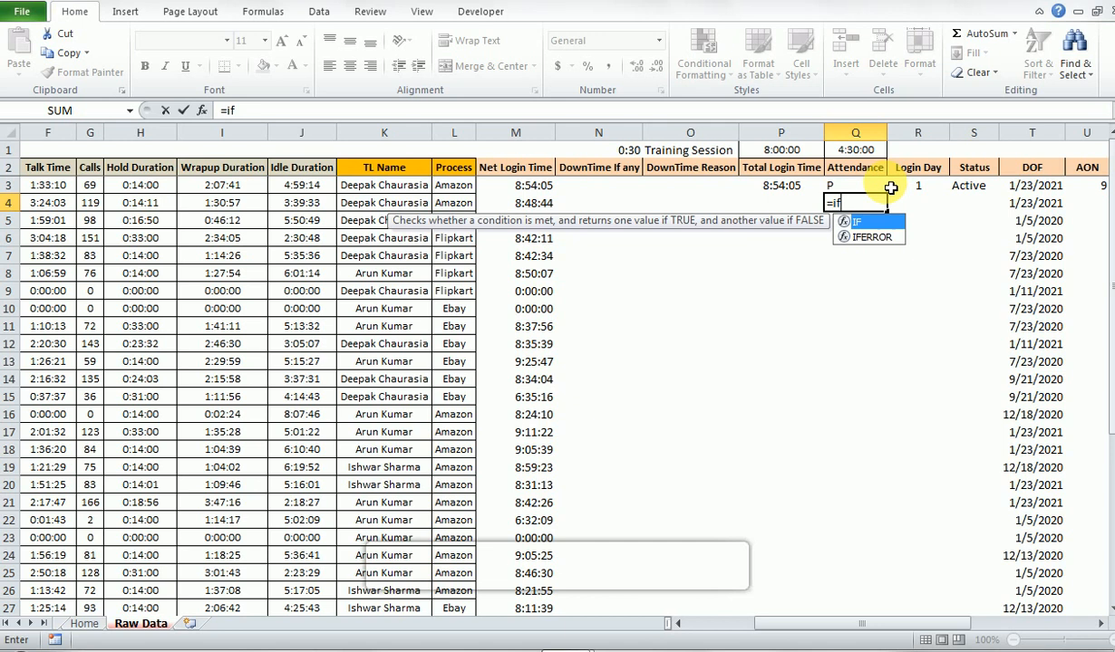
key("Tab")
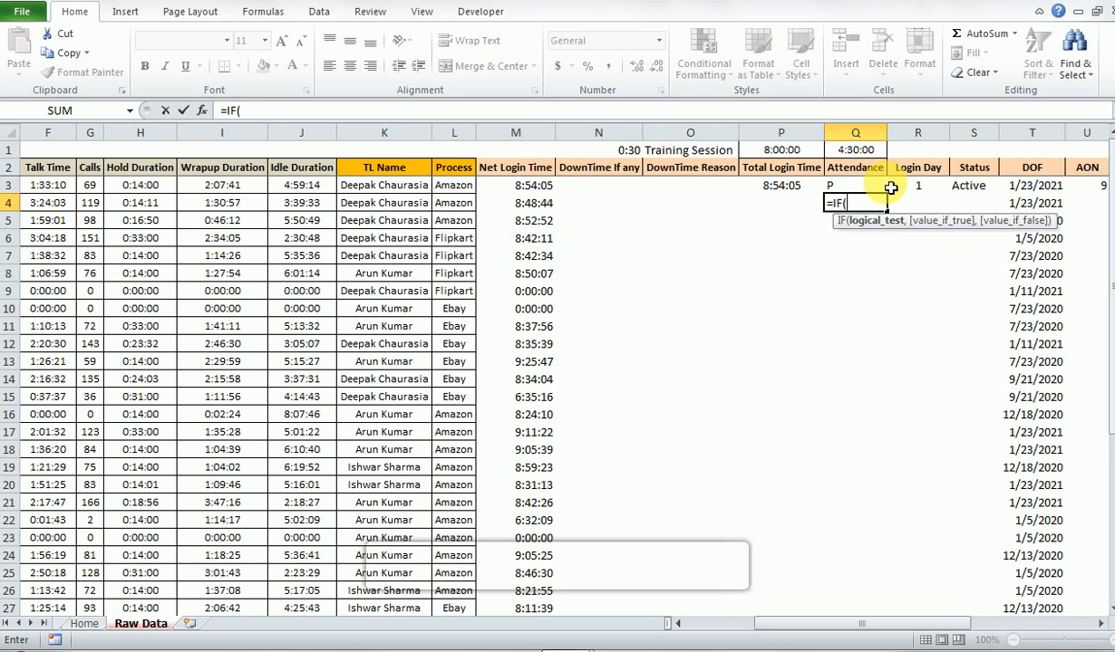
key("Left")
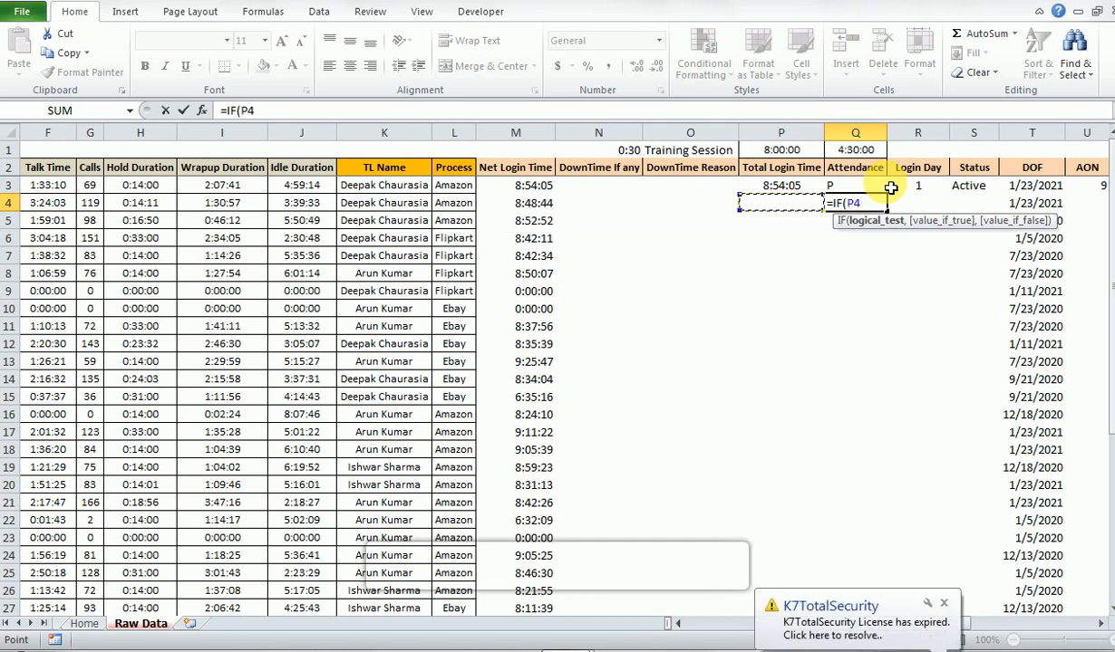
type(">=")
key("Up")
key("Up")
key("Up")
key("Left")
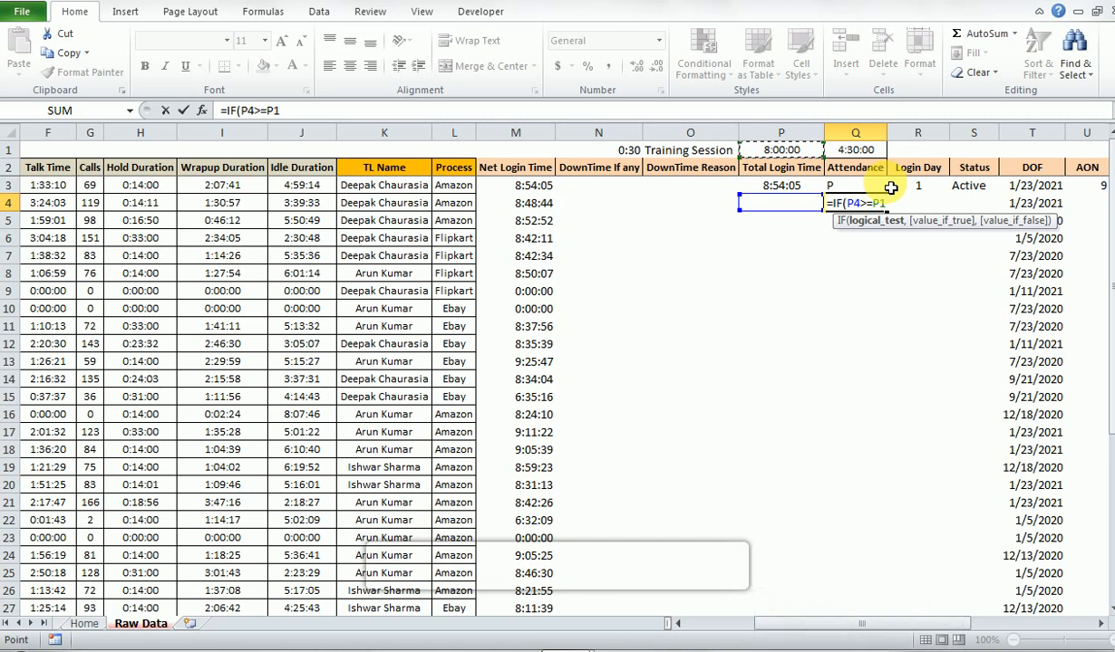
key("F4")
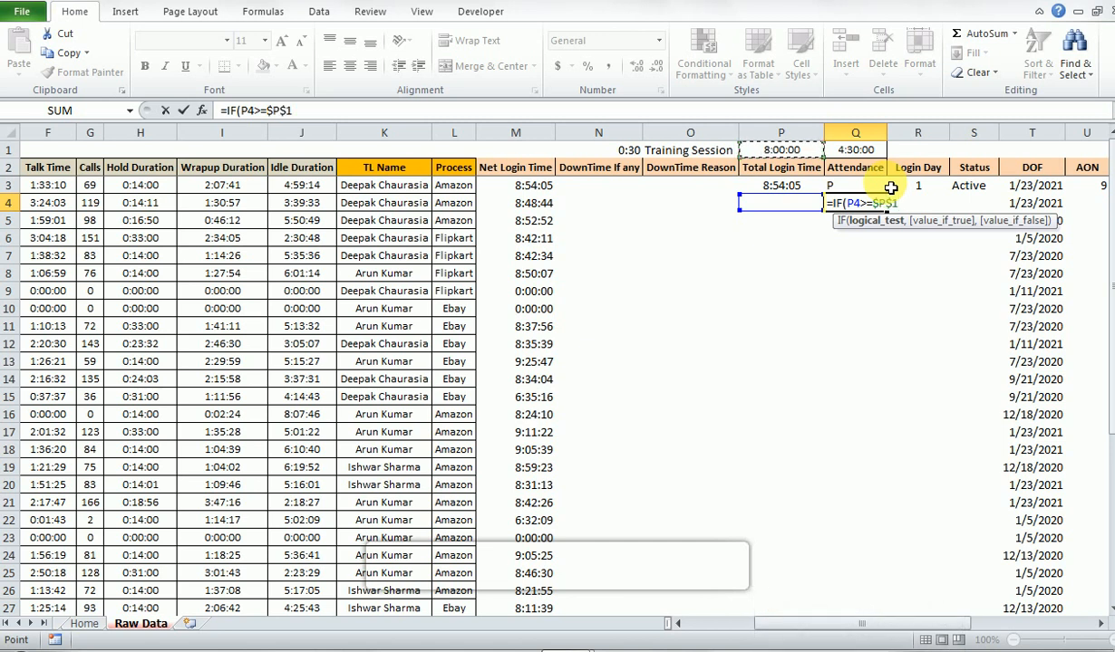
type(",\"")
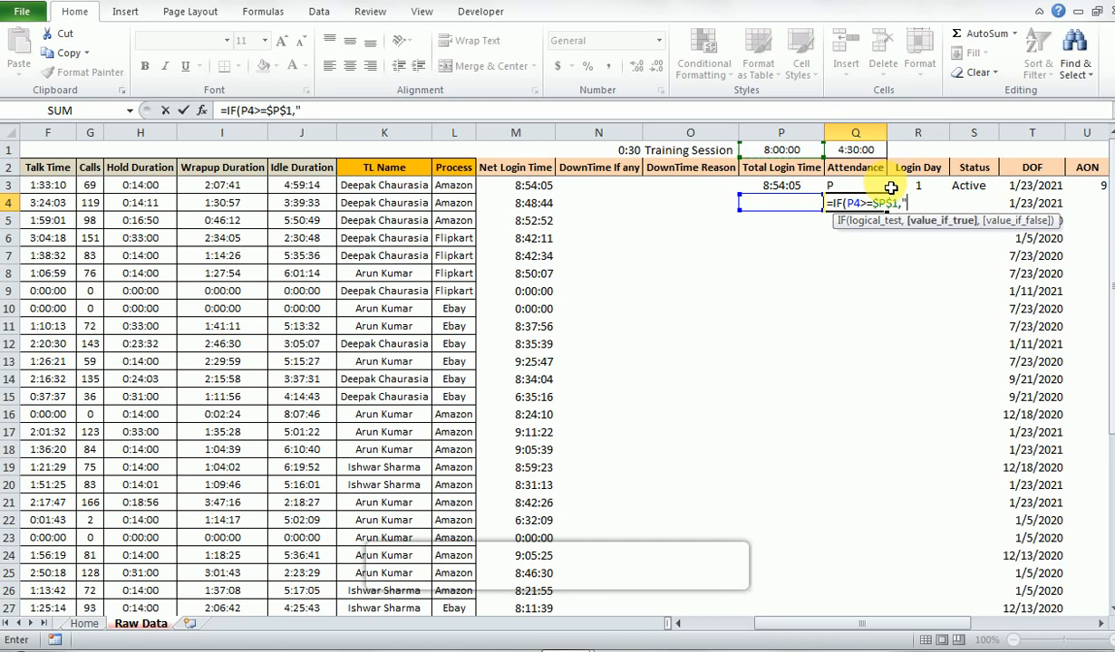
type("P\",")
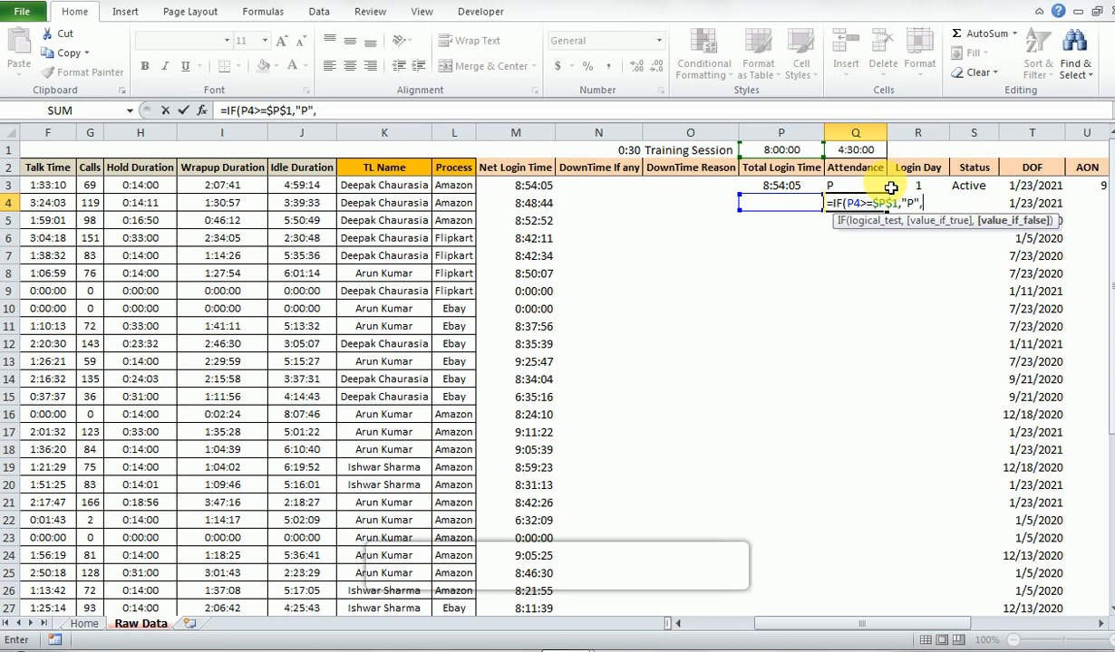
type("if(")
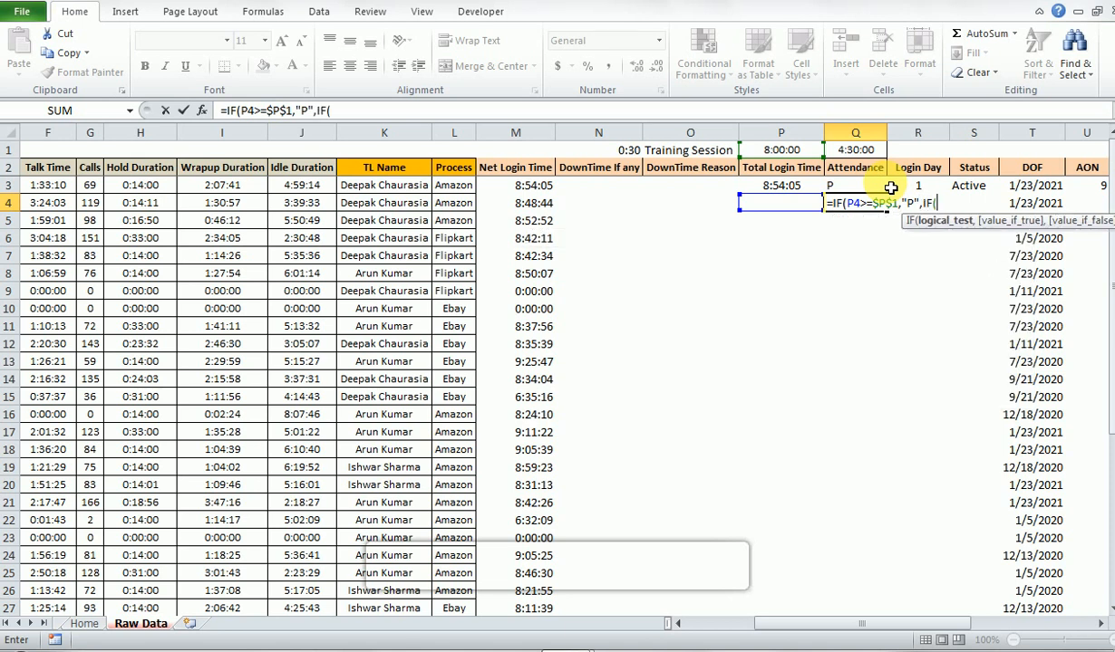
- Nest a second IF as the false result, testing whether P4>=$Q$1 with the half-day threshold as an absolute reference
key("Left")
key("Left")
key("Left")
key("Right")
key("Right")
type(">=")
key("Up")
key("Up")
key("Up")
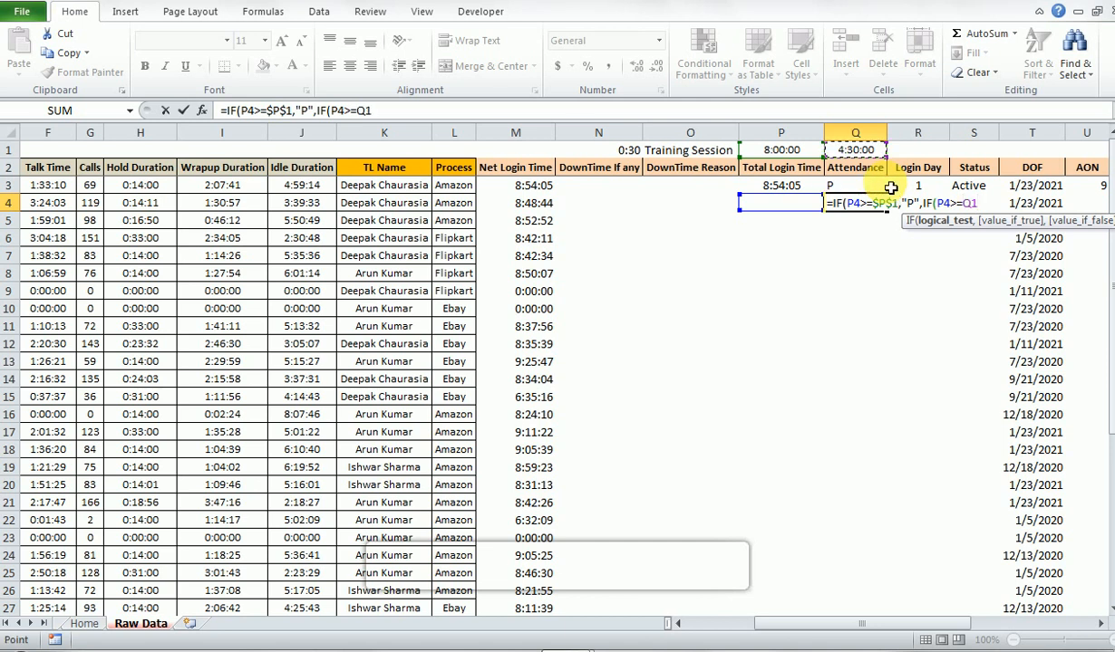
key("F4")
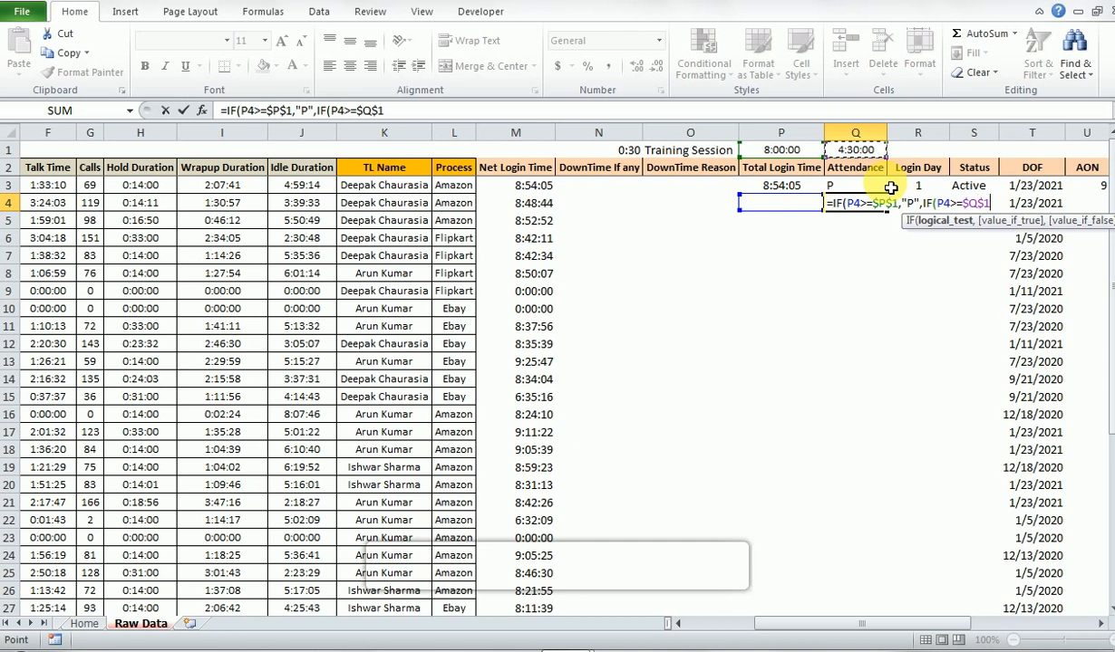
- Make the nested IF return "HD" when true and "A" otherwise, and enter the formula with both brackets closed
type(",\"")
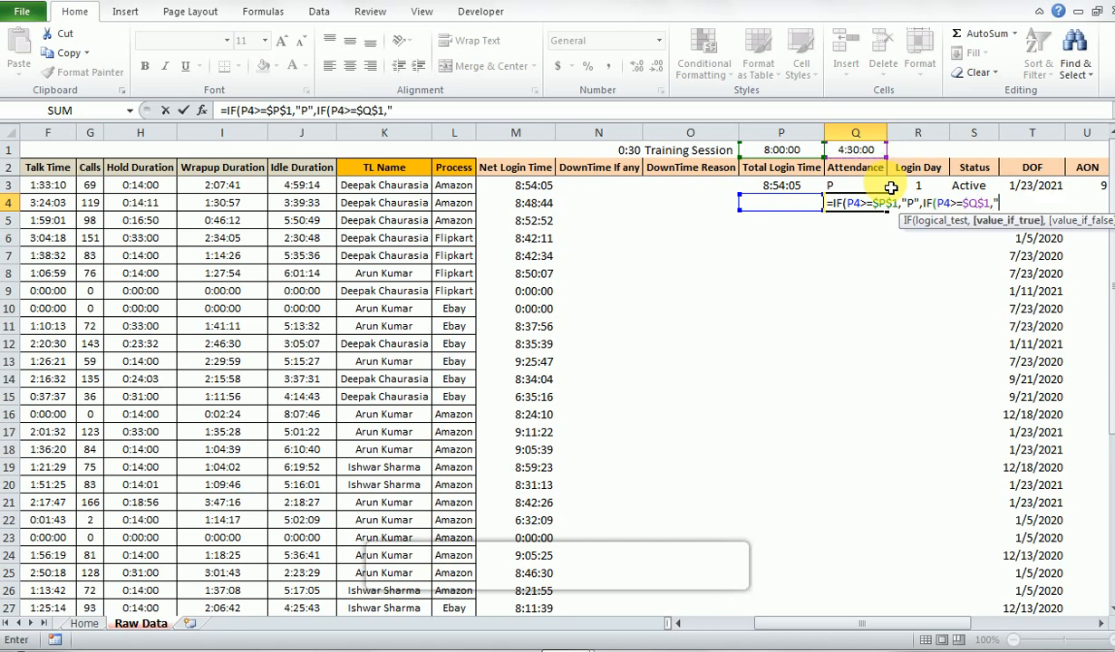
type("HD\",")
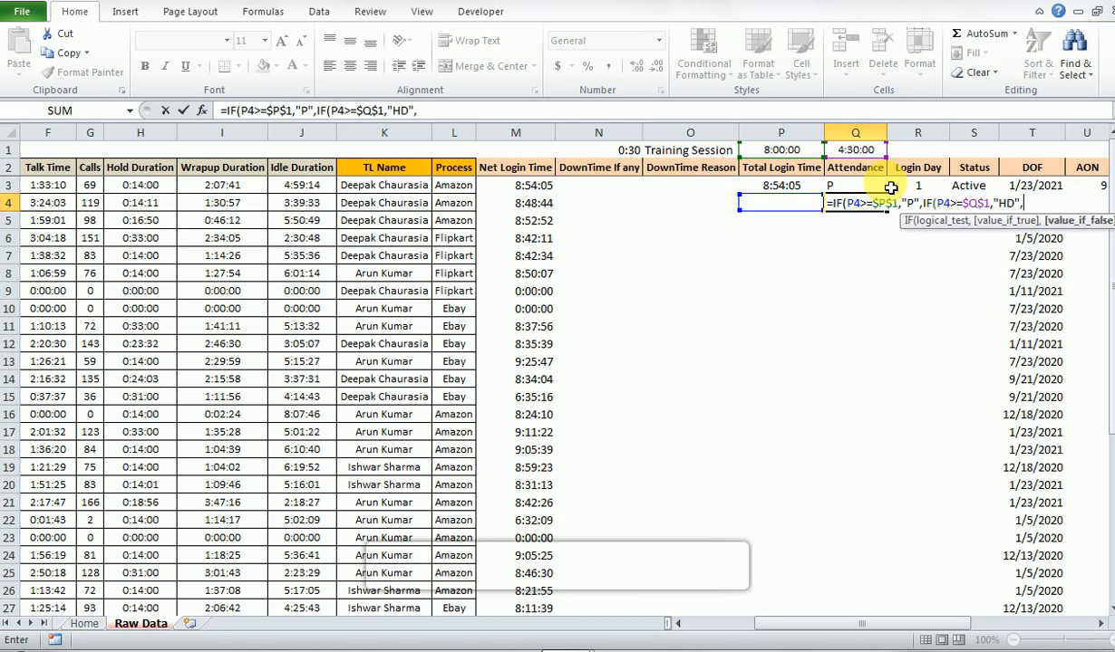
type("\"A\")")
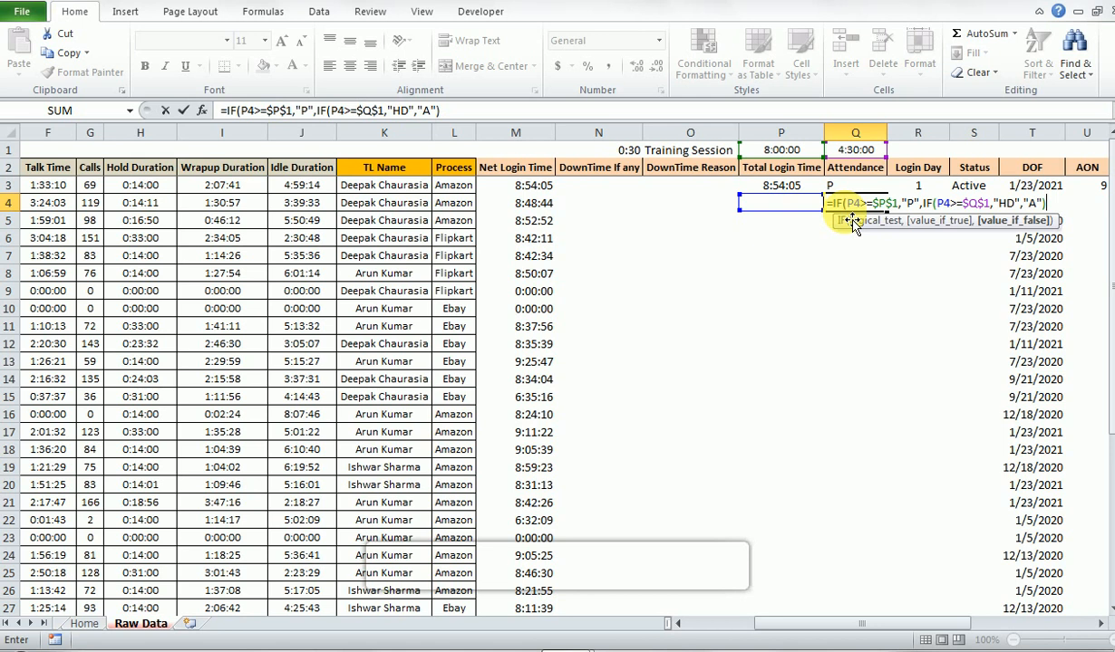
key("Return")
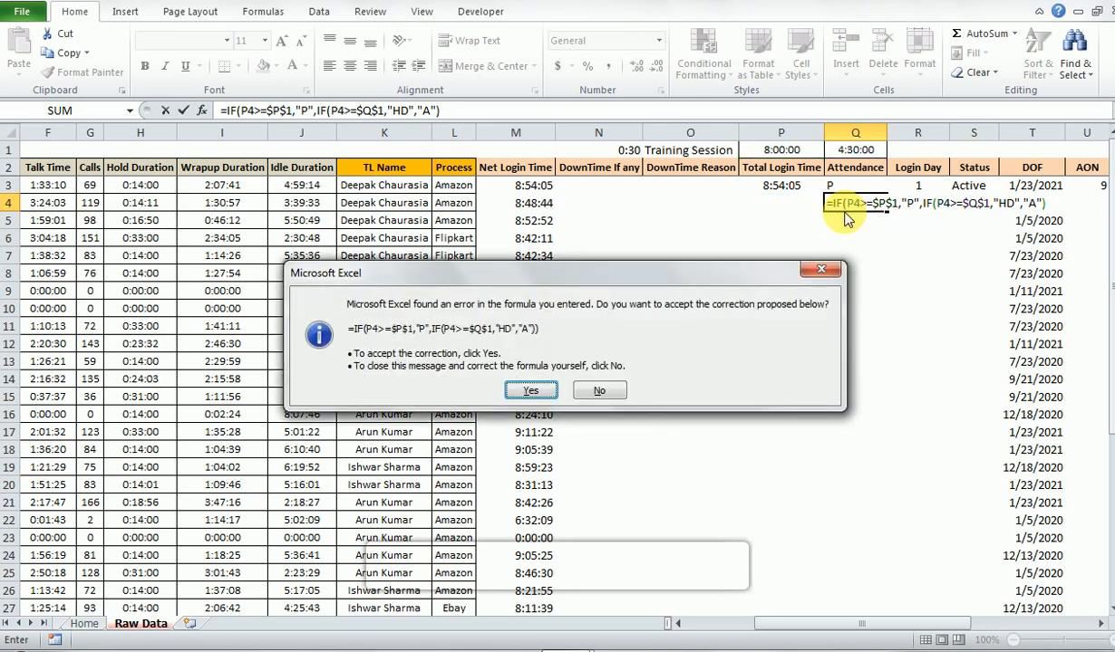
key("Return")
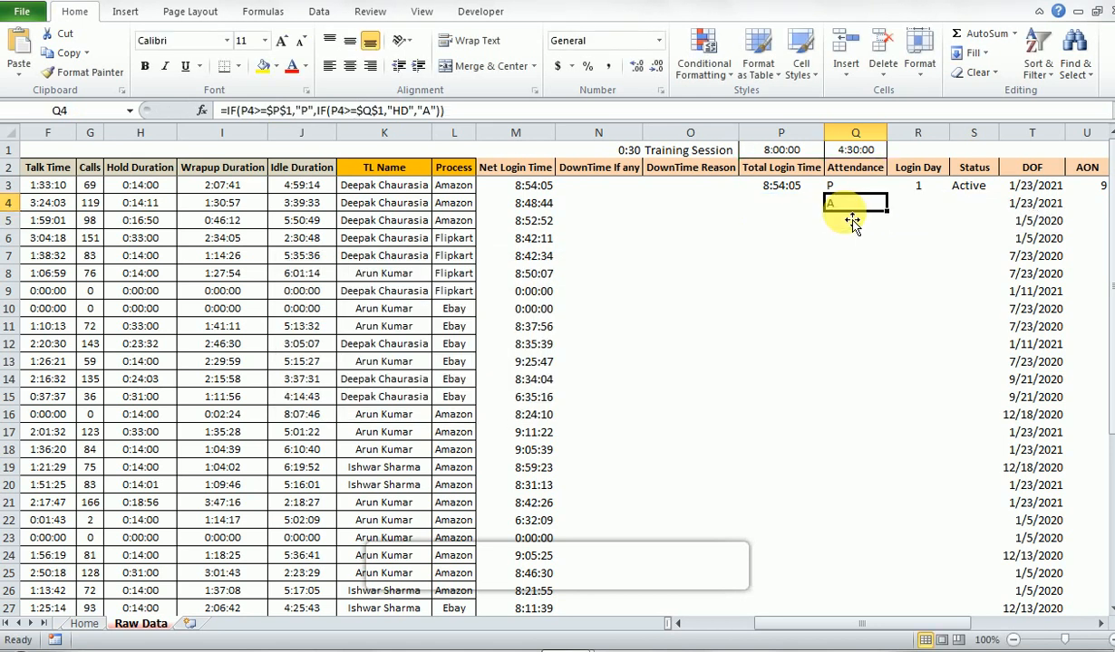
- Check the Net Login Time in M4 and fill the Total Login Time formula down from P3 into P4
key("Left")
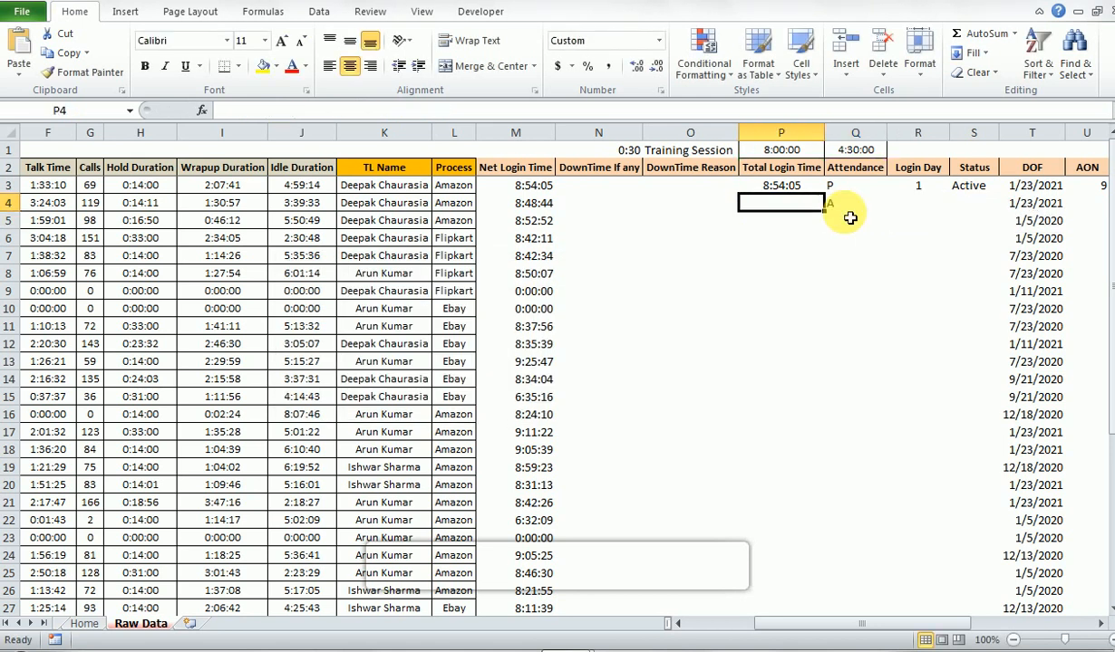
key("Left")
key("Left")
key("Left")
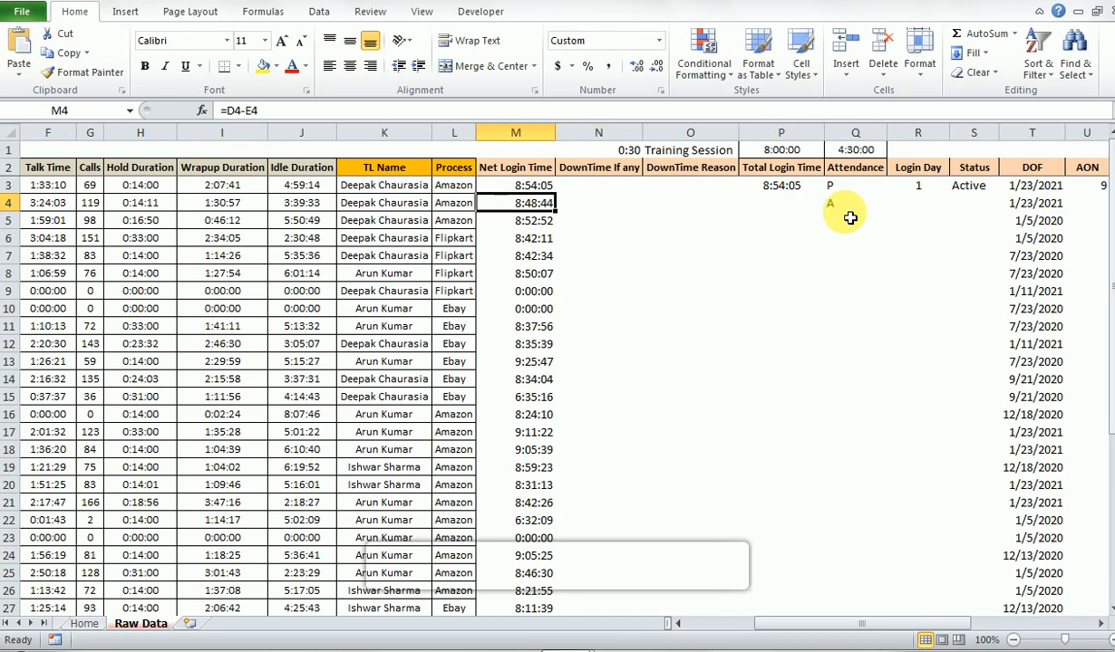
key("Right")
key("Right")
key("Right")
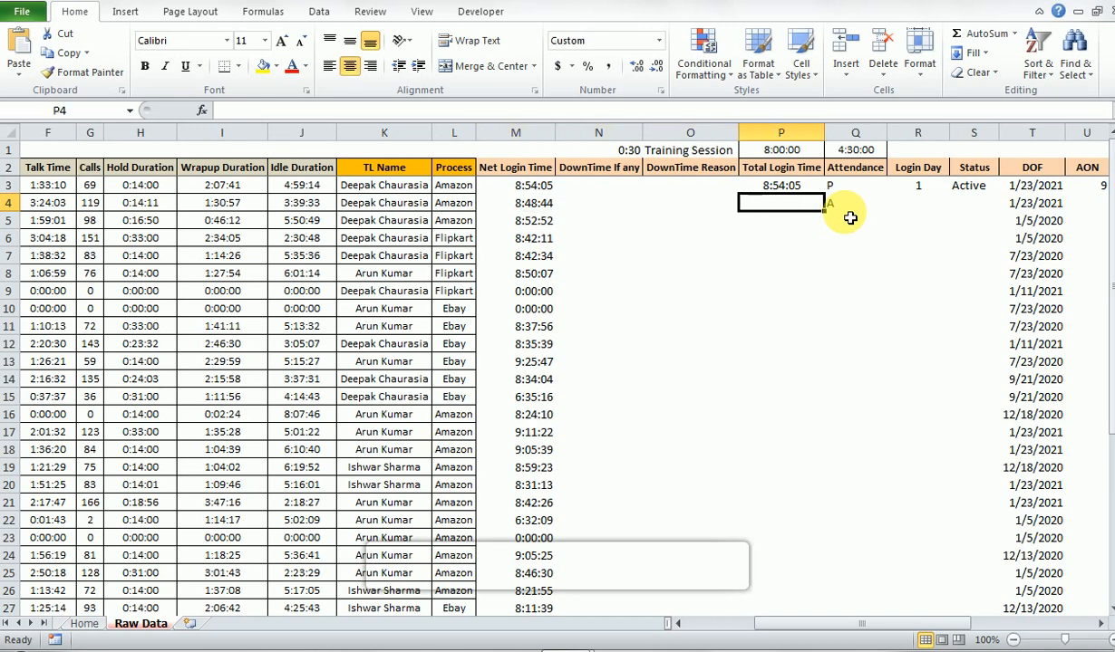
key("ctrl+d")
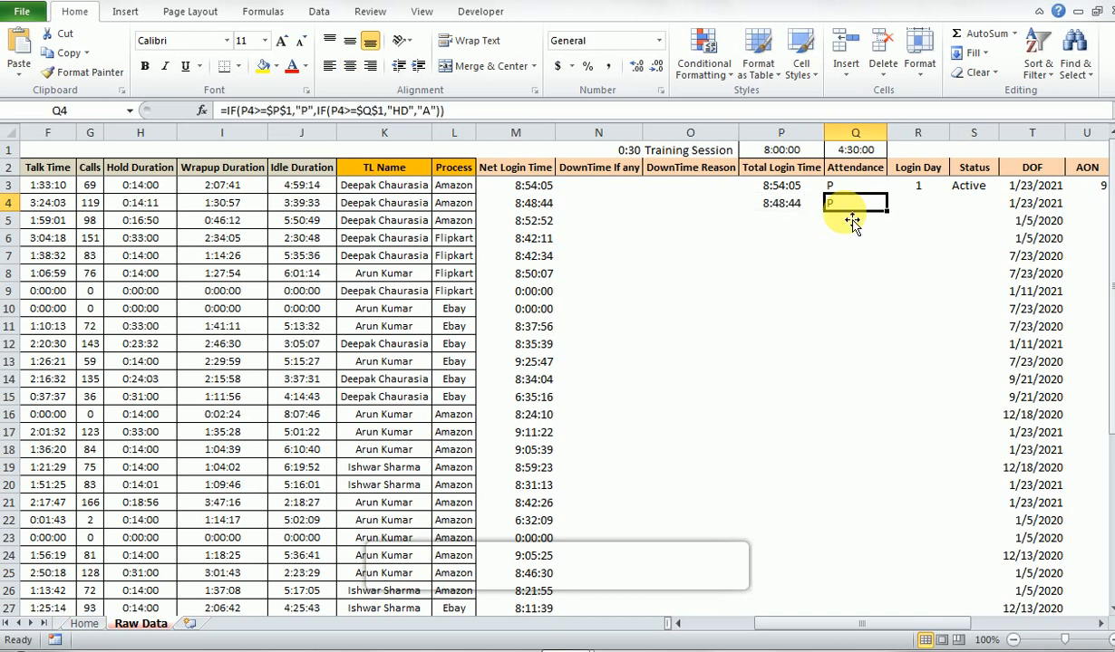
- Overwrite the Total Login Time in P4 with 04:29 to test the Attendance formula below the half-day threshold
key("Left")
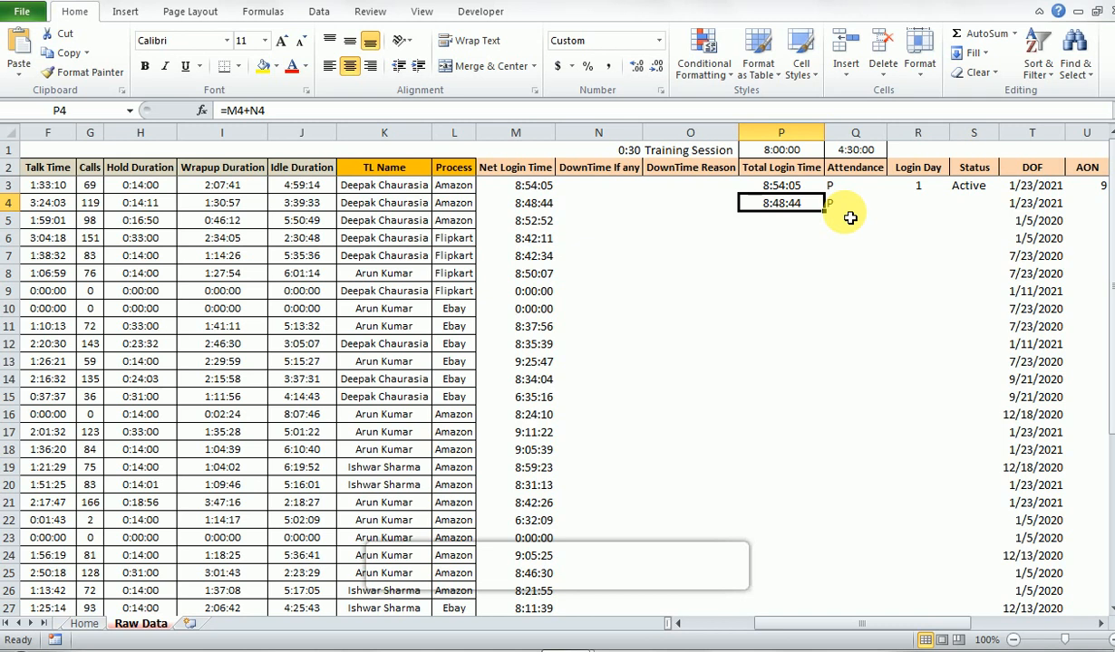
type("04")
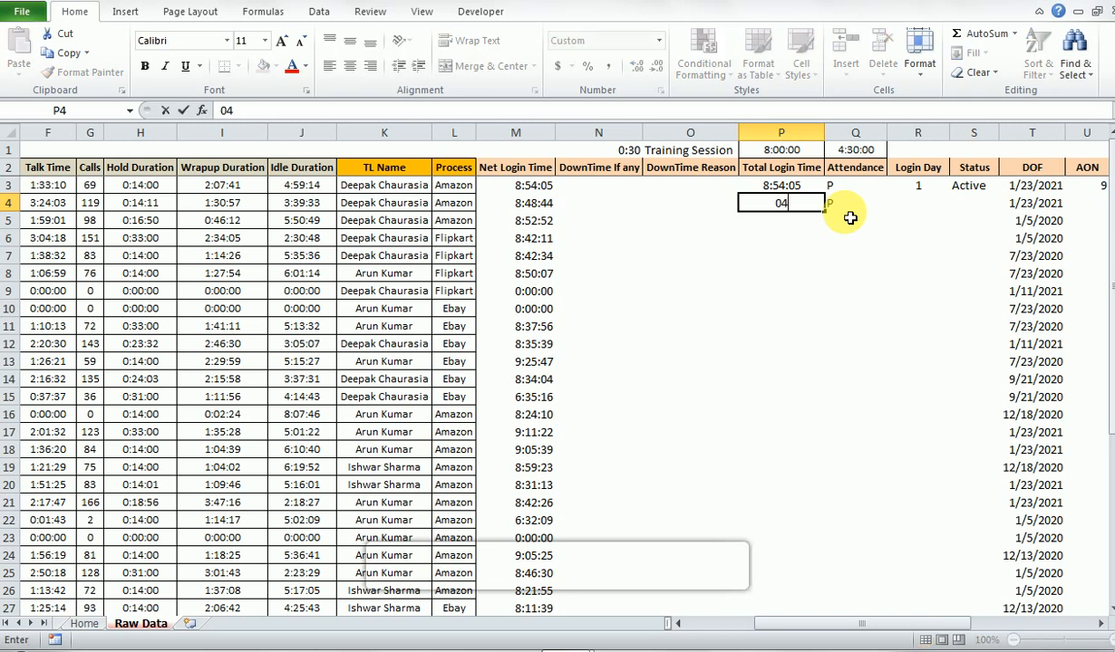
type(":29")
key("Return")
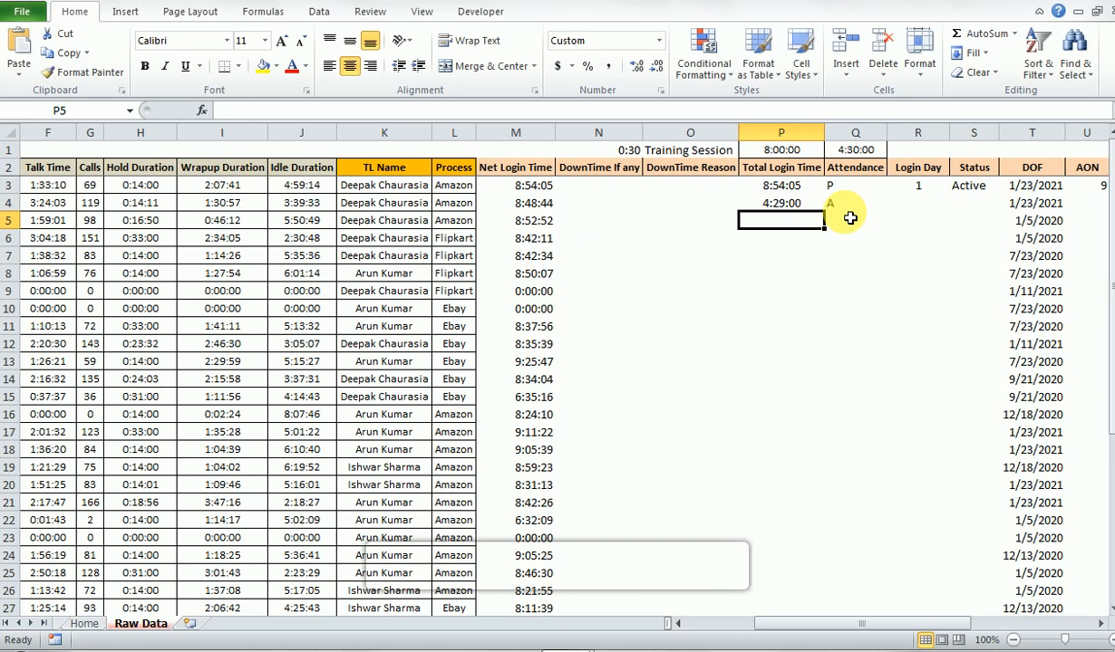
- Change the test Total Login Time in P4 to 4:56 and check the Attendance result in Q4
key("Up")
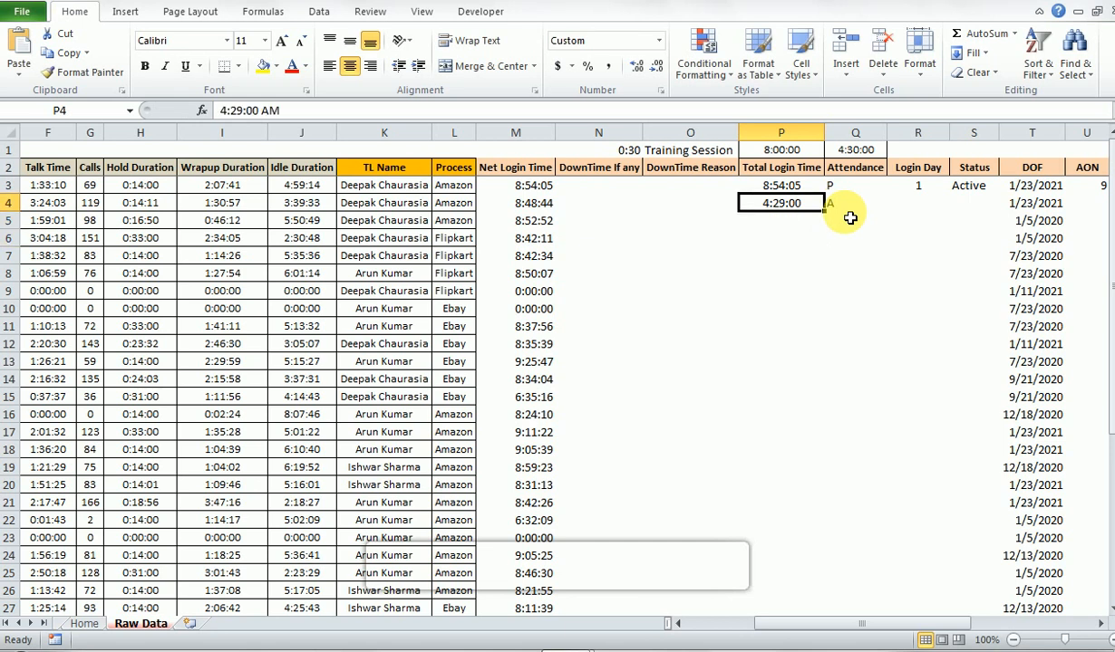
key("F2")
key("shift+Left")
key("shift+Left")
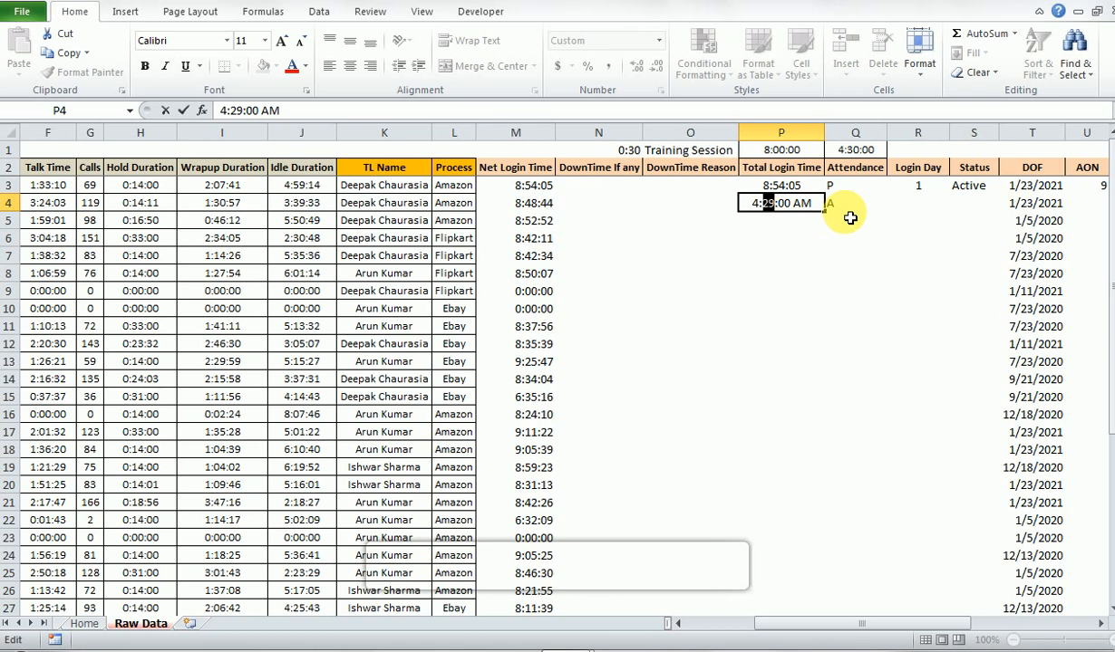
type("7")
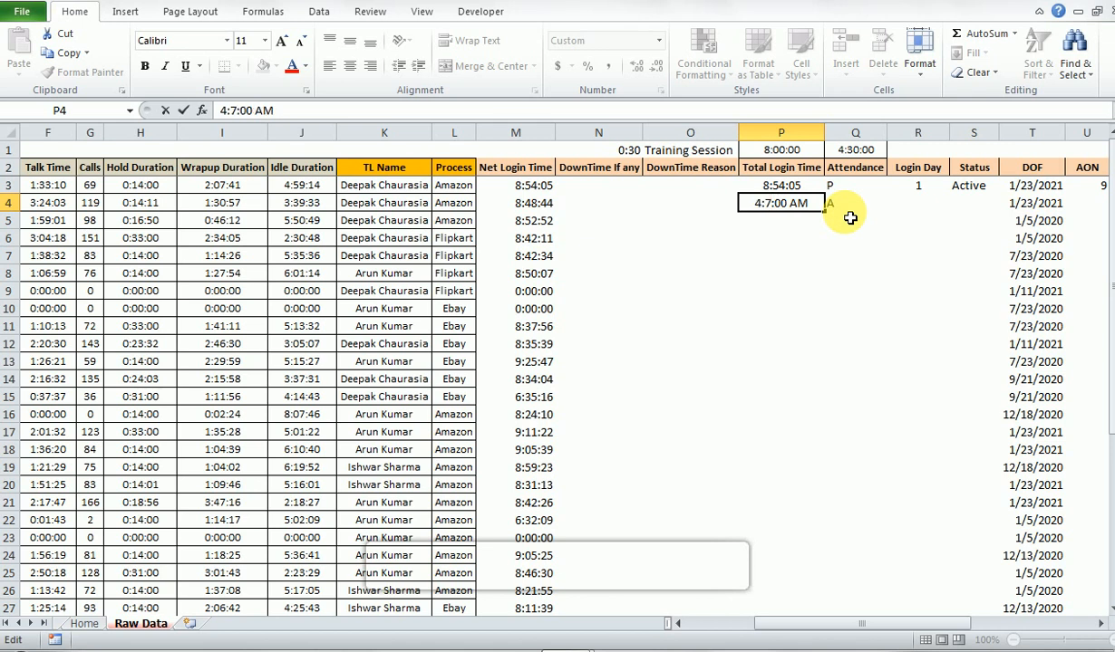
type("56")
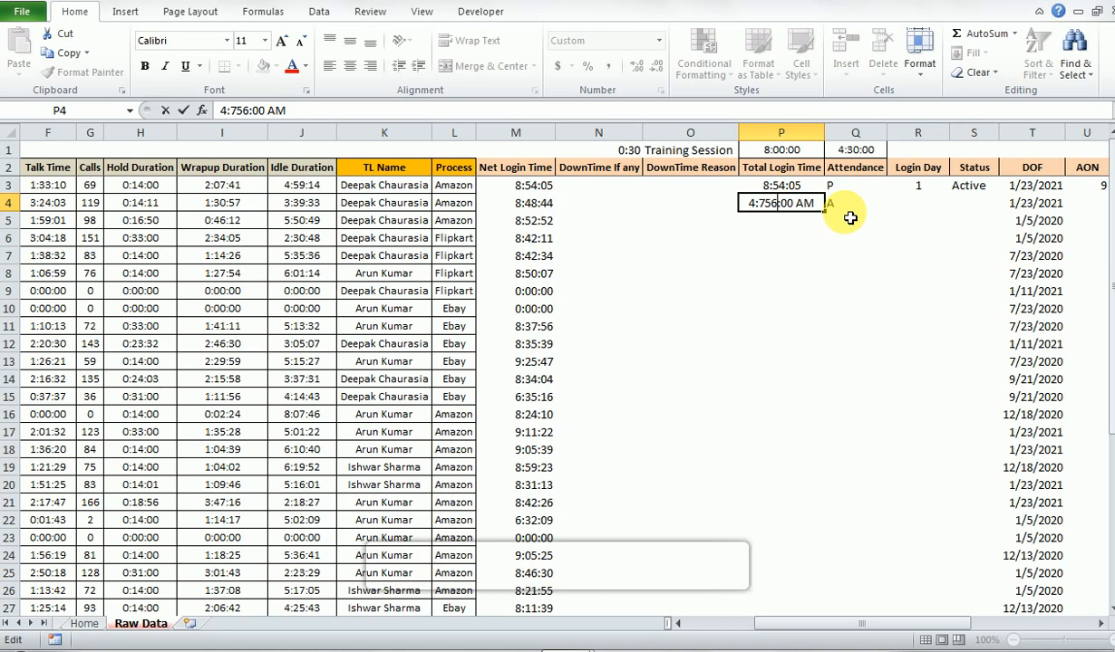
key("BackSpace")
key("BackSpace")
key("BackSpace")
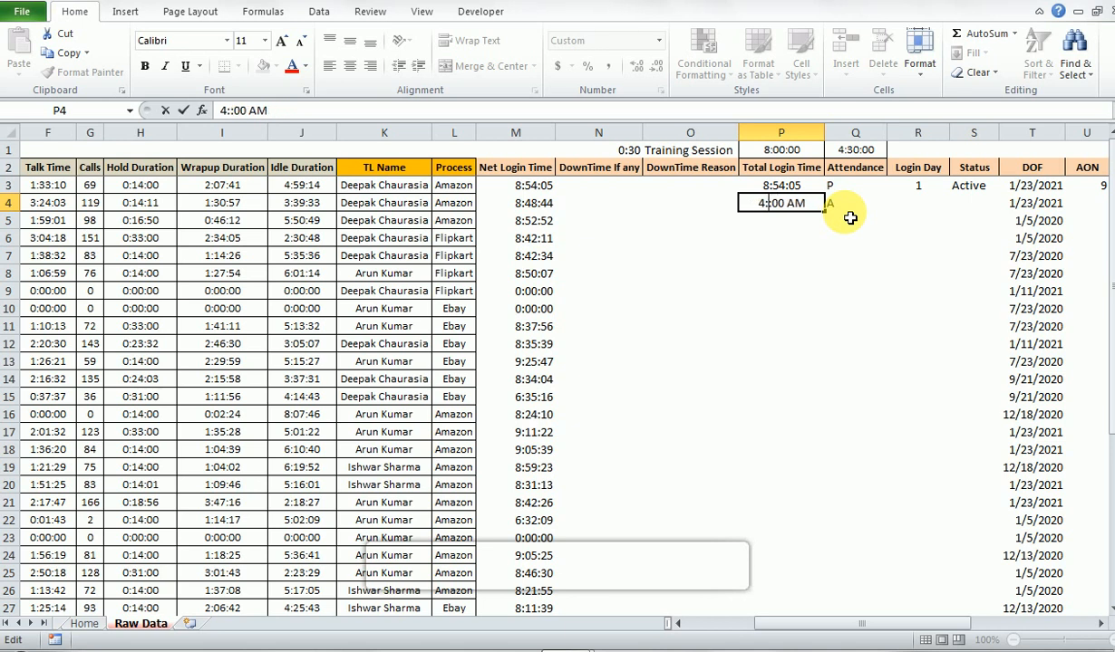
type("56")
key("Return")
key("Up")
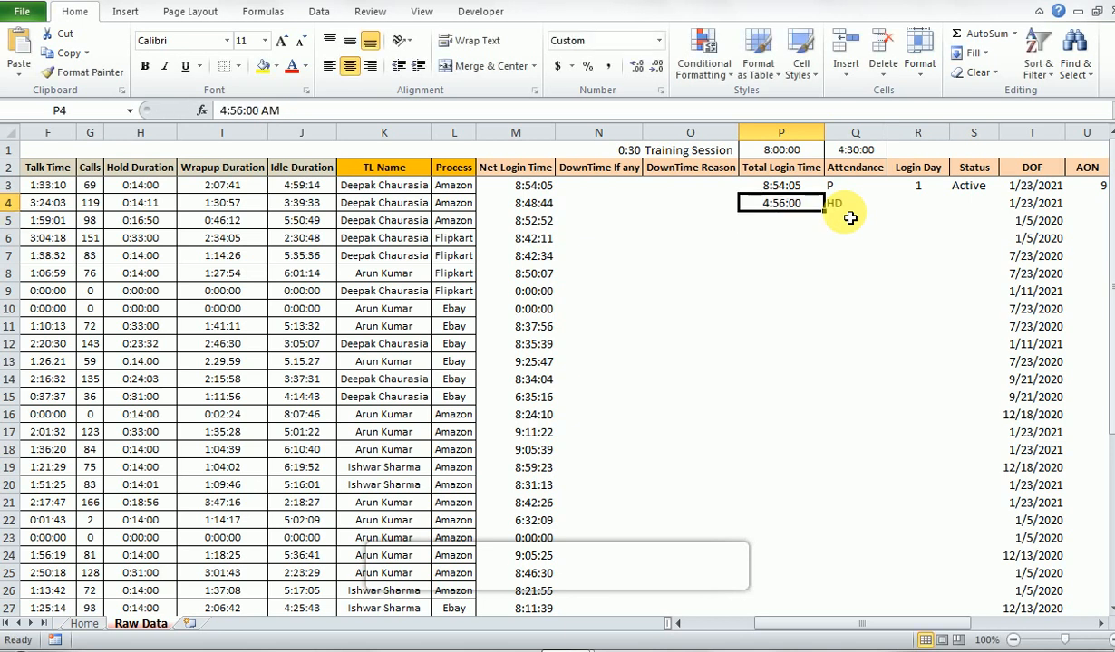
key("Right")
key("Left")
- Open the Attendance formula in Q4 for editing and insert an outer IF function before the existing nested IF
left_click(849, 218)
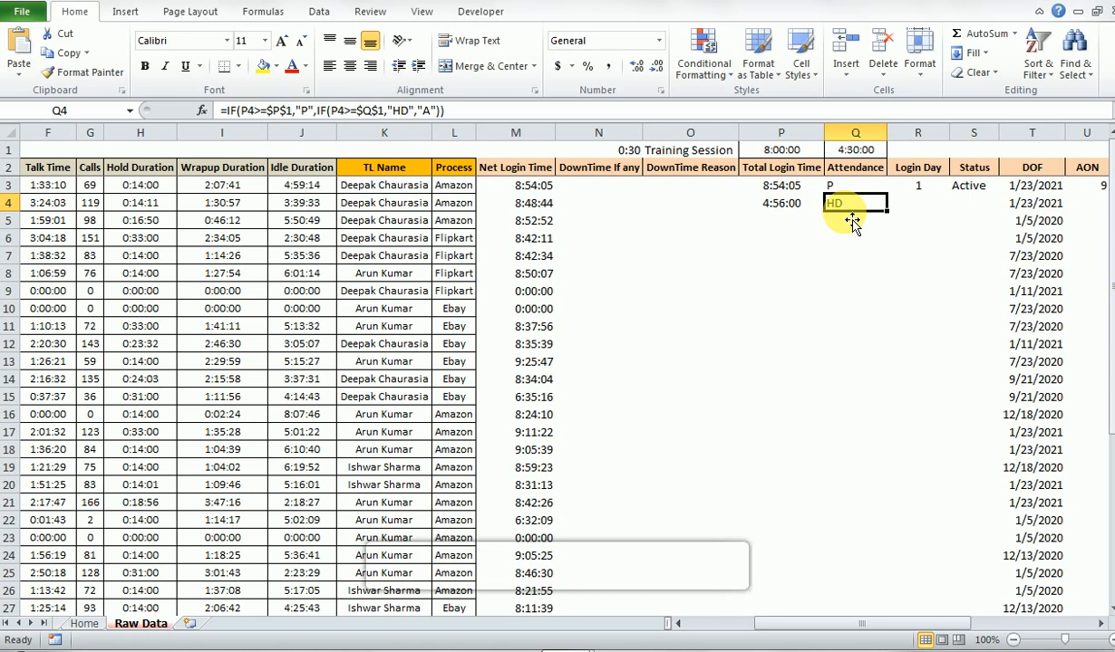
double_click(851, 222)
key("Left")
key("Left")
key("Left")
key("Left")
key("Left")
key("Left")
key("Left")
key("Left")
key("Left")
key("Left")
key("Left")
key("Left")
key("Left")
key("Left")
key("Left")
key("Left")
key("Left")
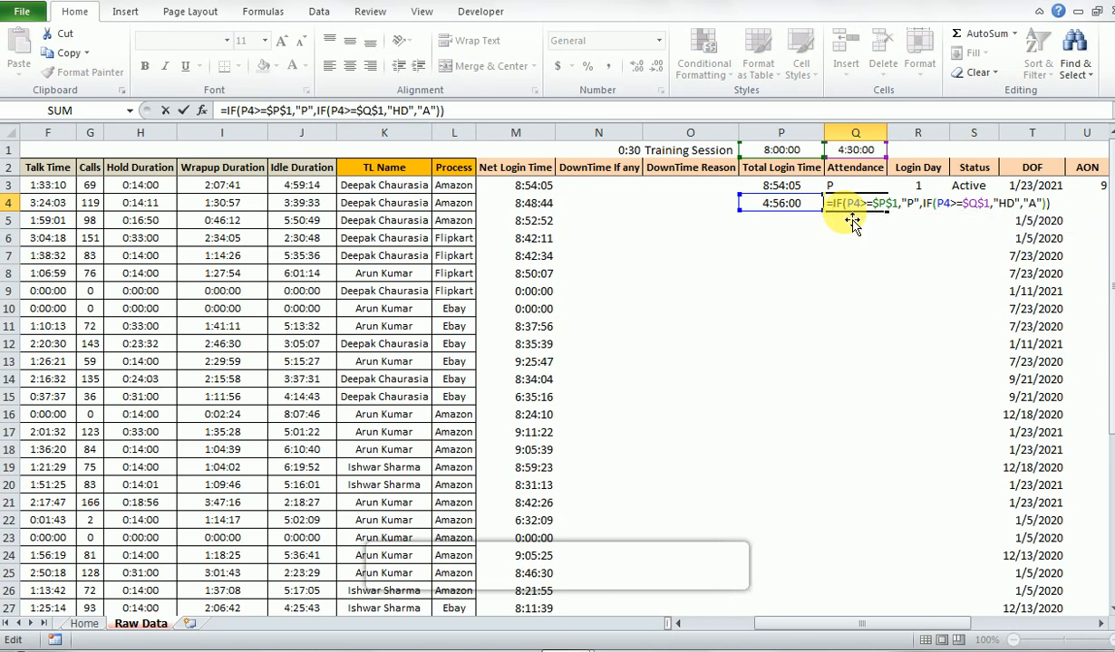
type("if")
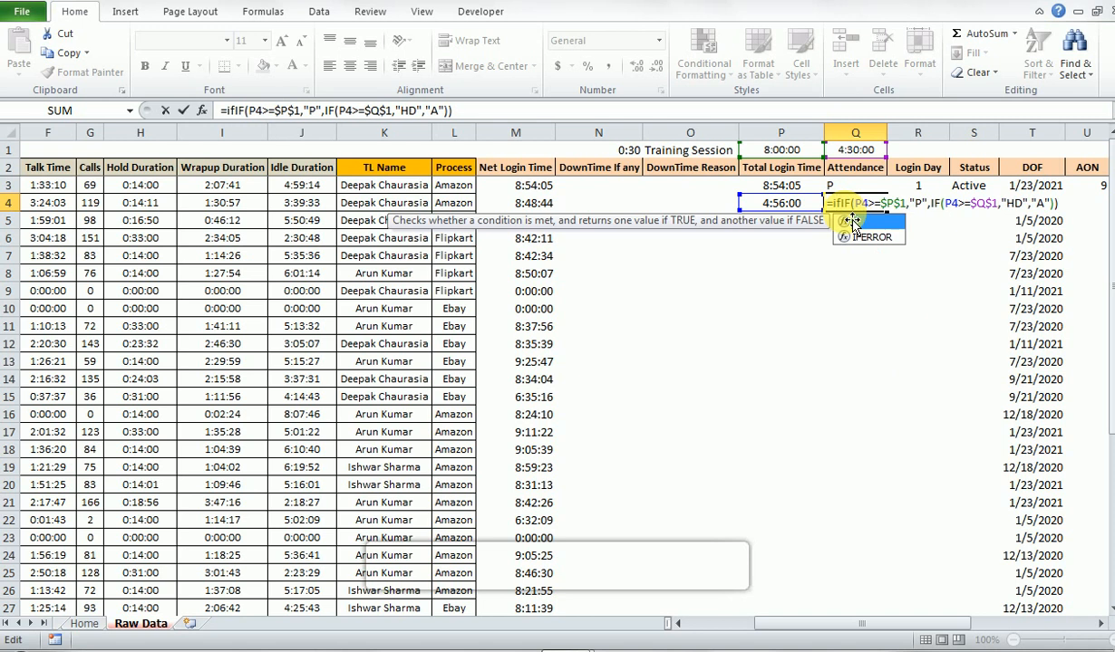
double_click(852, 222)
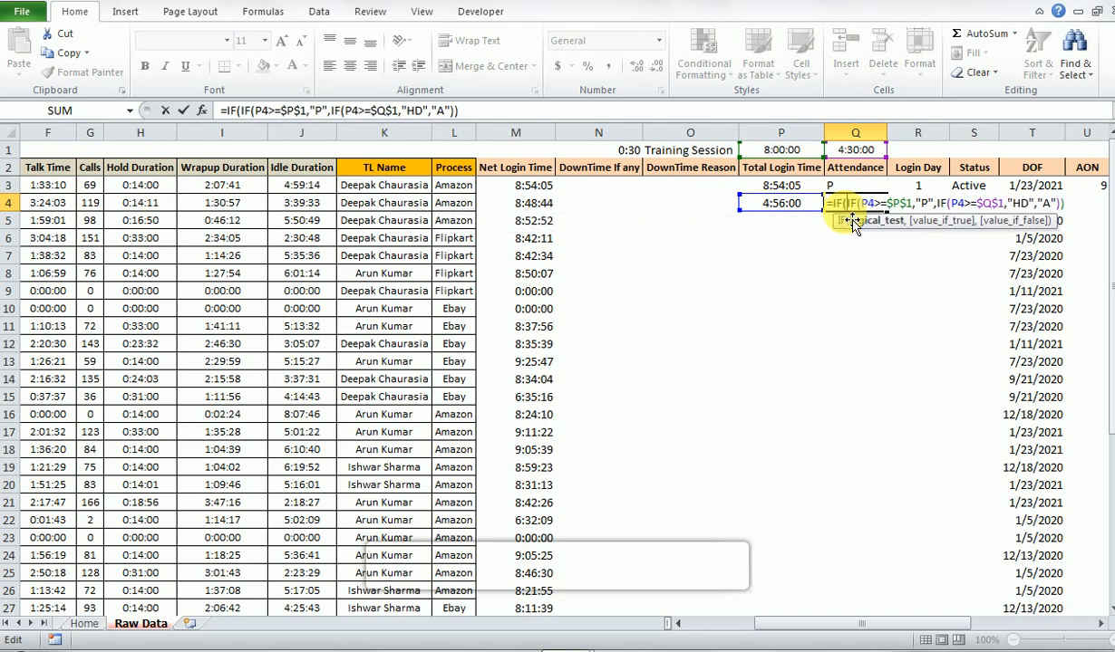
key("F2")
key("Right")
key("Right")
key("Right")
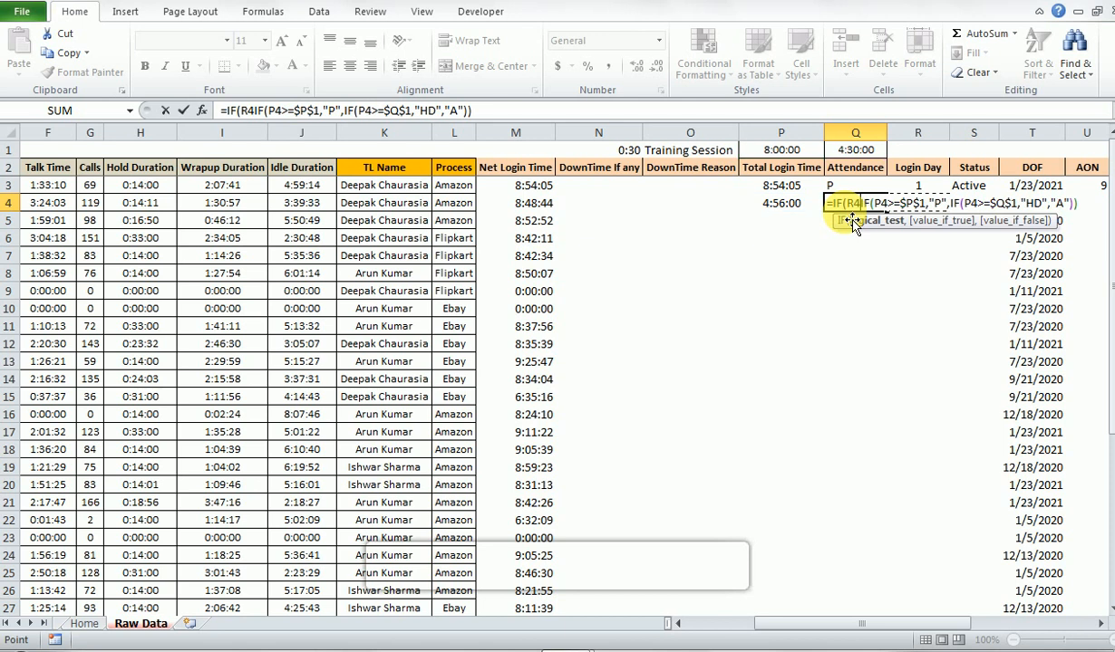
key("Right")
key("Right")
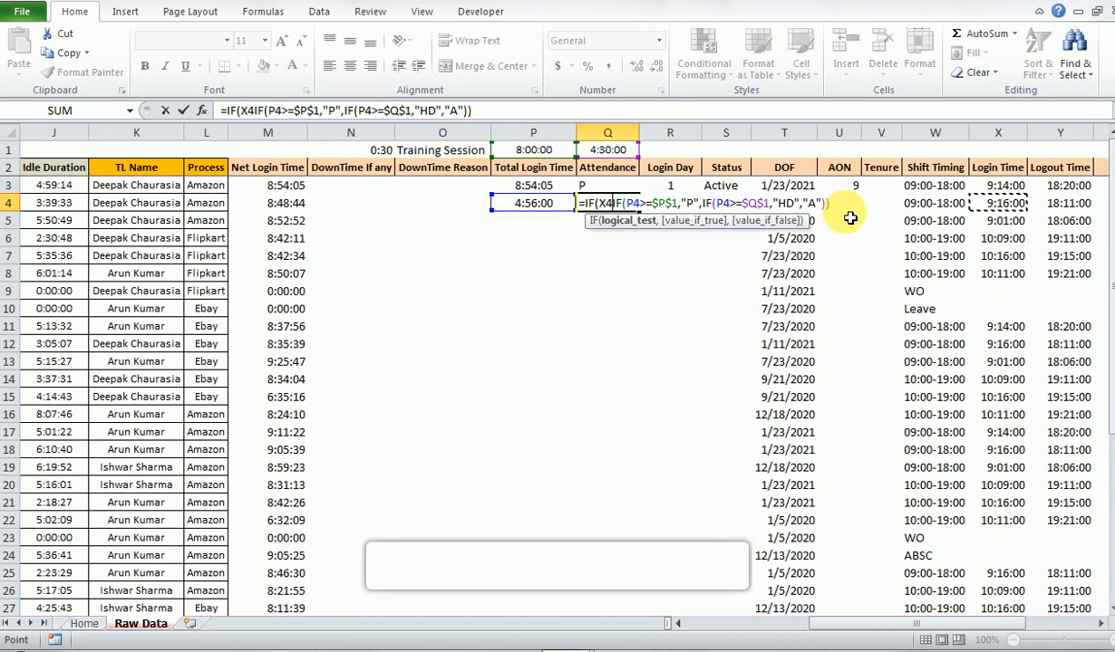
key("Right")
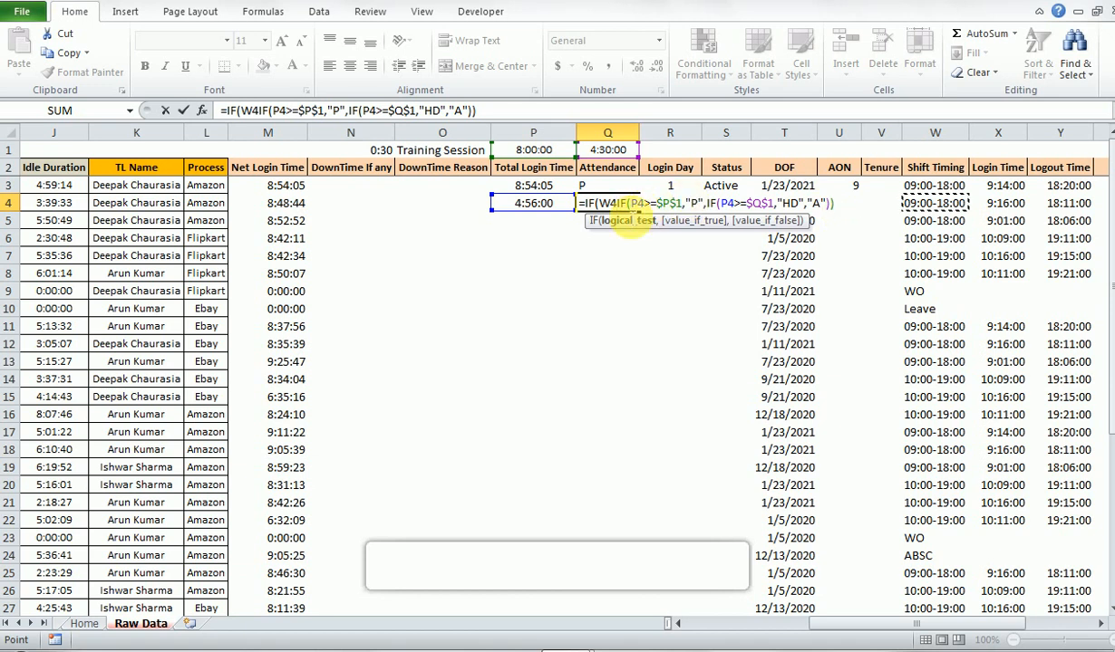
key("BackSpace")
key("BackSpace")
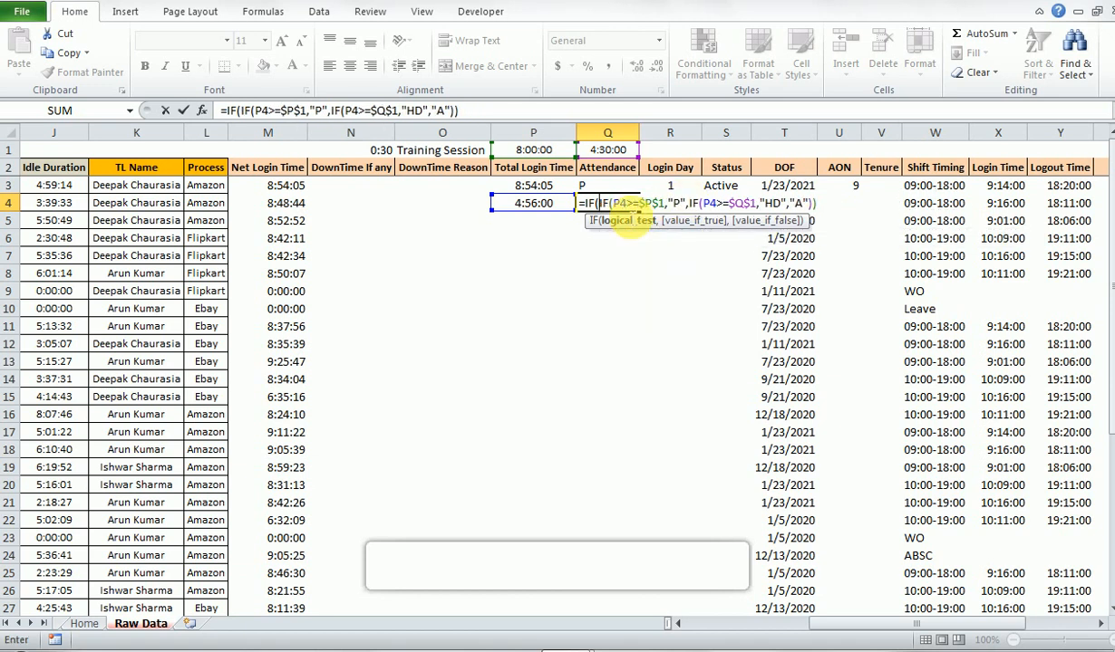
- Start the outer IF's logical test with an OR function whose first condition is W4="WO"
type("Or")
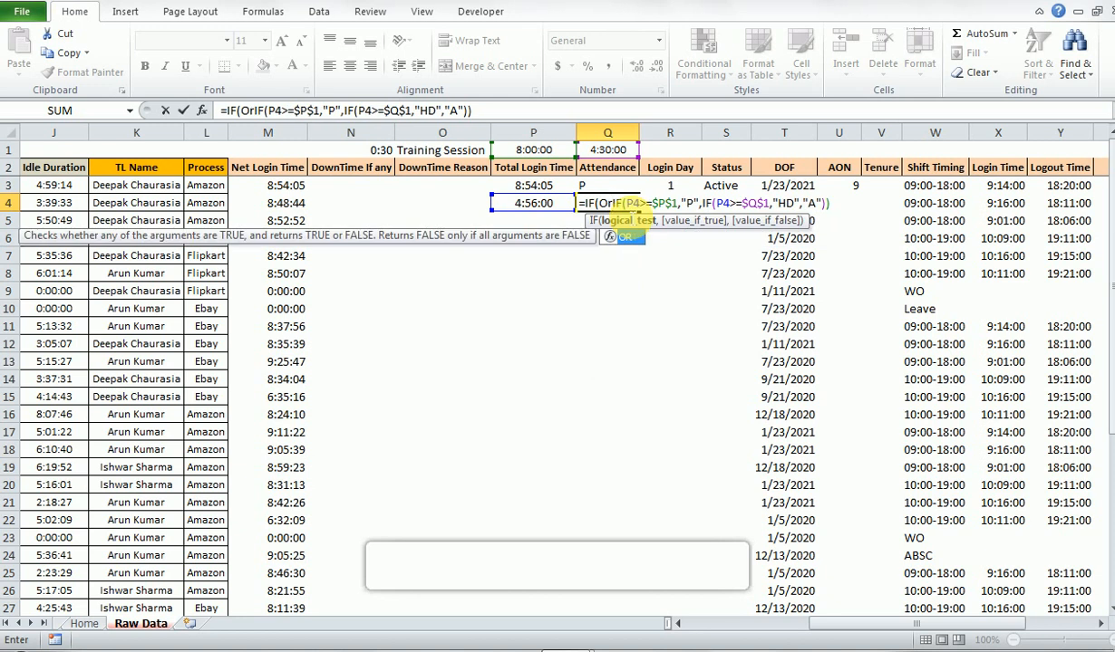
key("Tab")
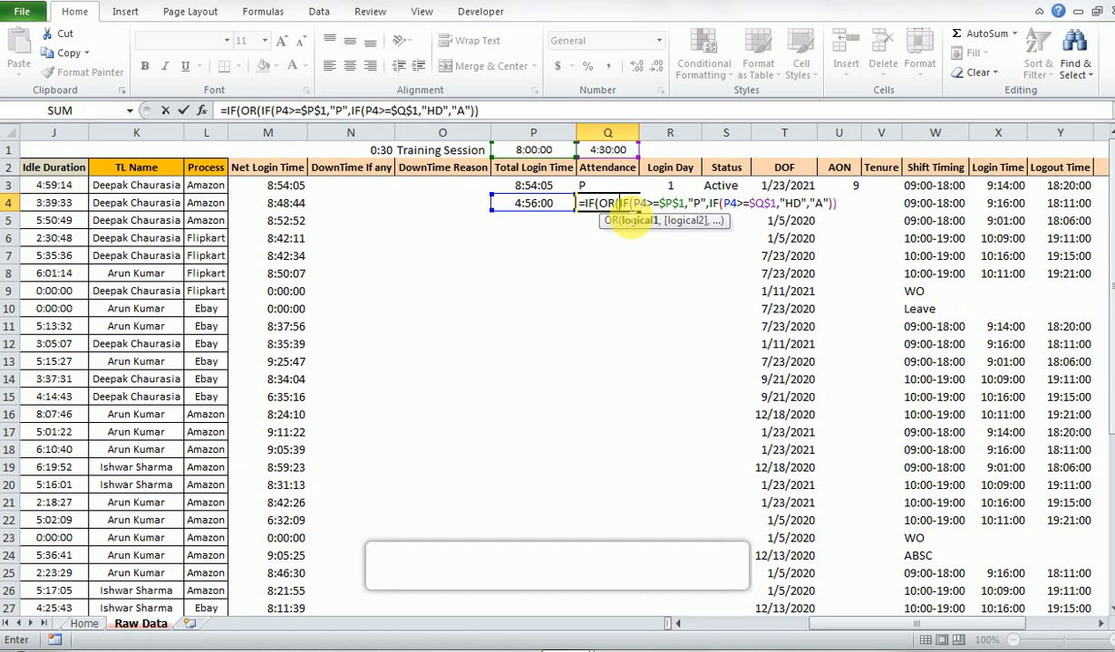
key("Right")
key("Right")
key("Right")
key("Right")
key("Right")
key("Right")
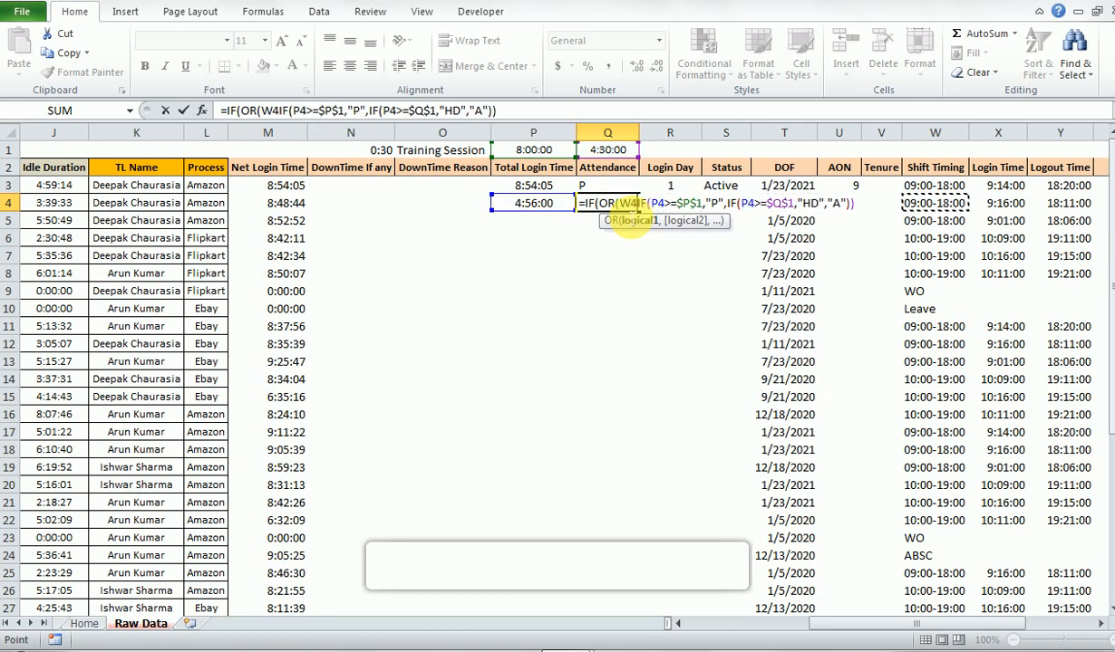
type("=")
type("\"WO")
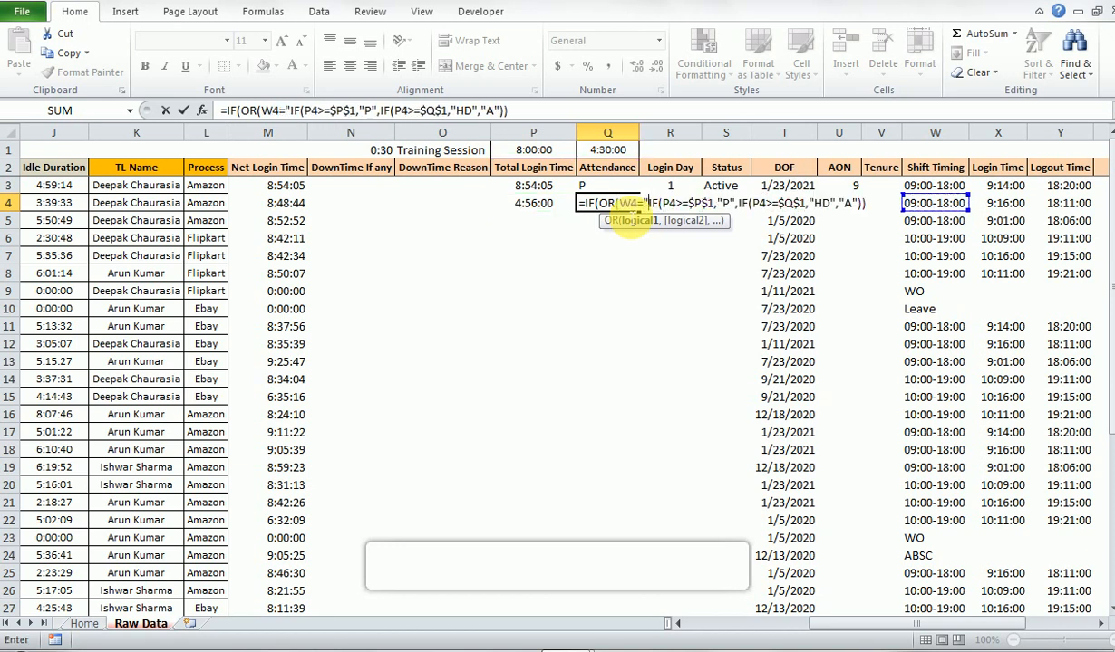
type("\"")
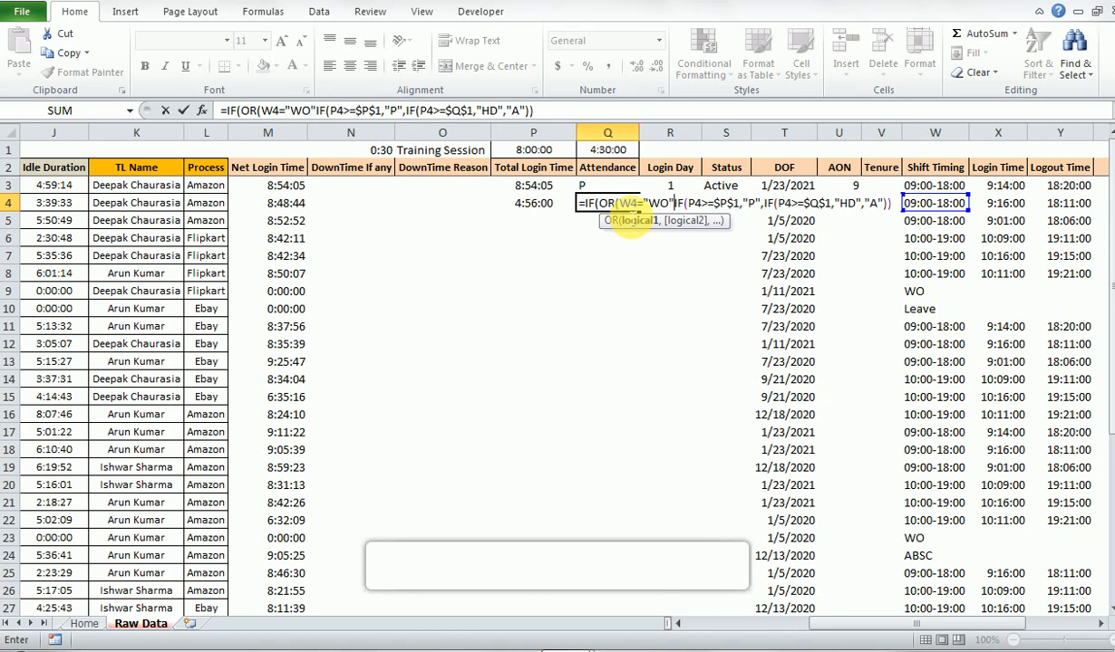
type(",")
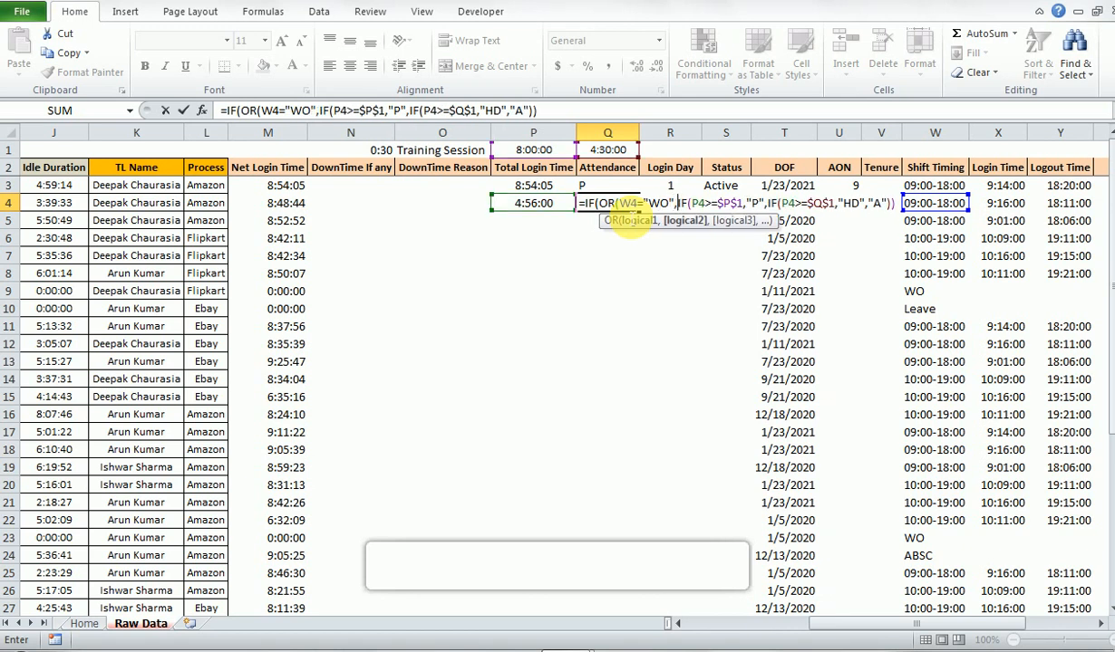
- Add W4="Leave" as the second OR condition and close the OR function
key("Right")
key("Right")
key("Right")
key("Right")
key("Right")
key("Right")
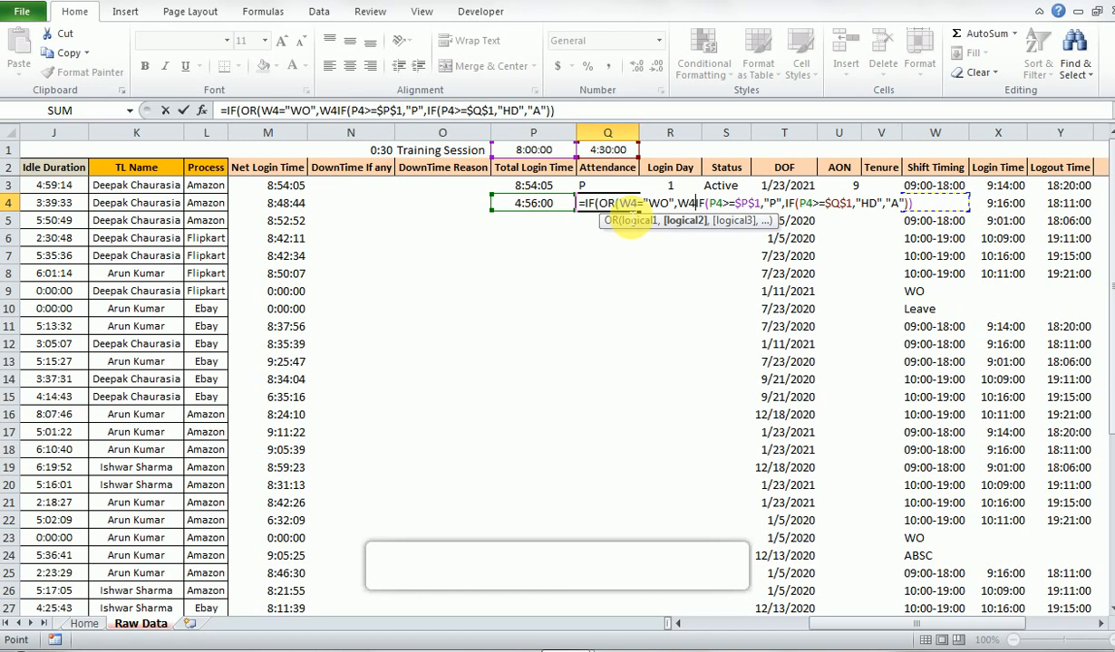
type("=")
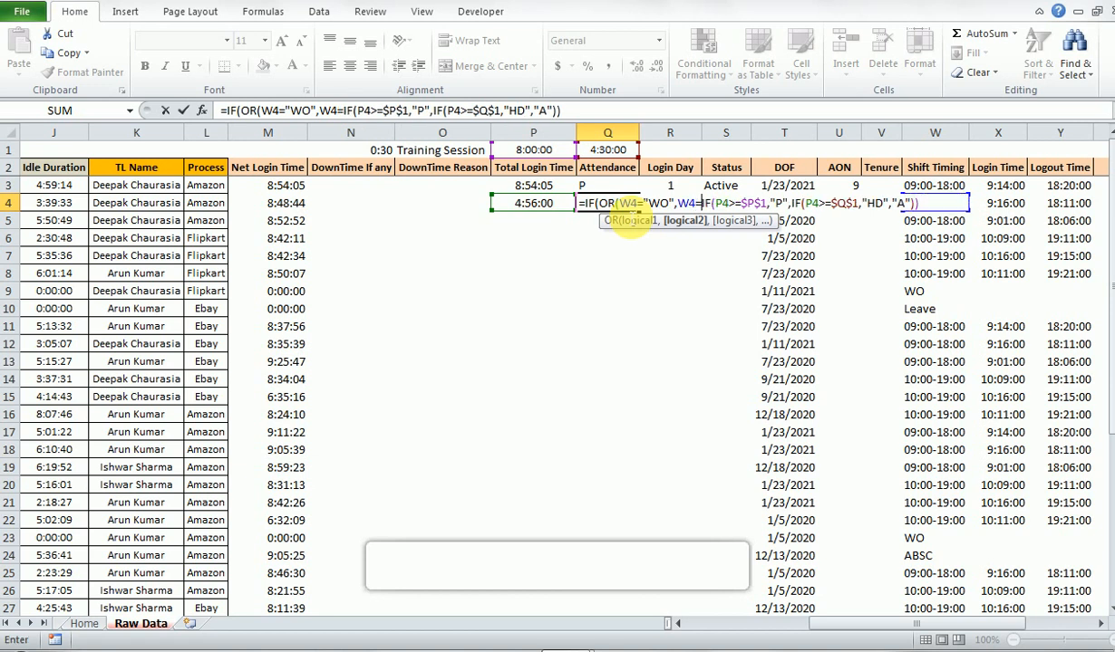
type("\"")
type("Leave")
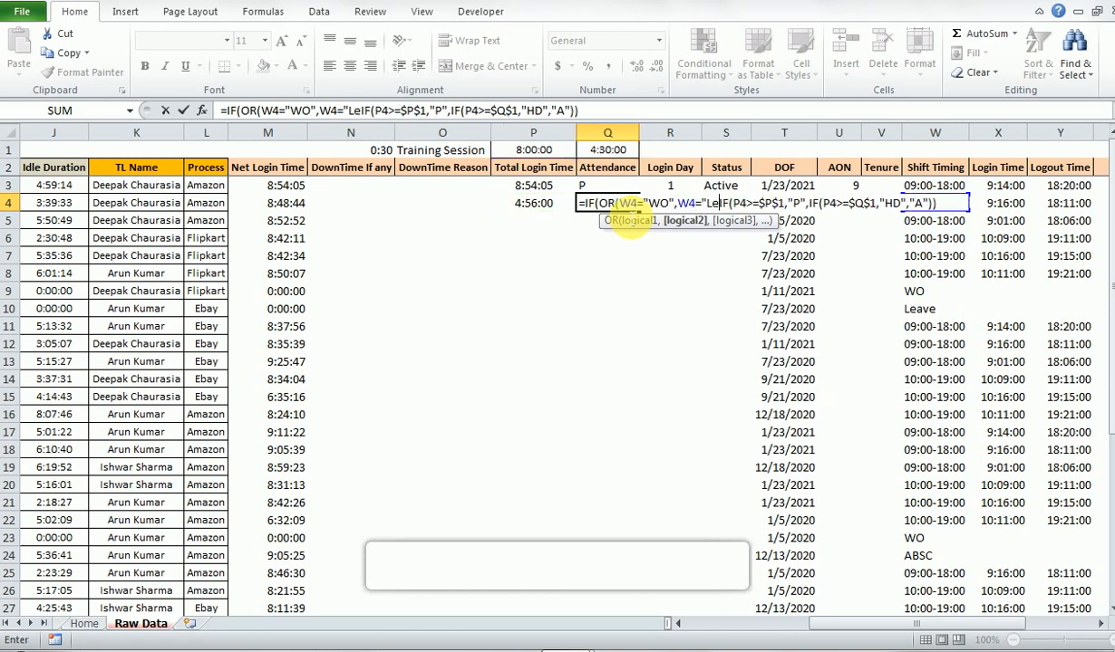
type("\"")
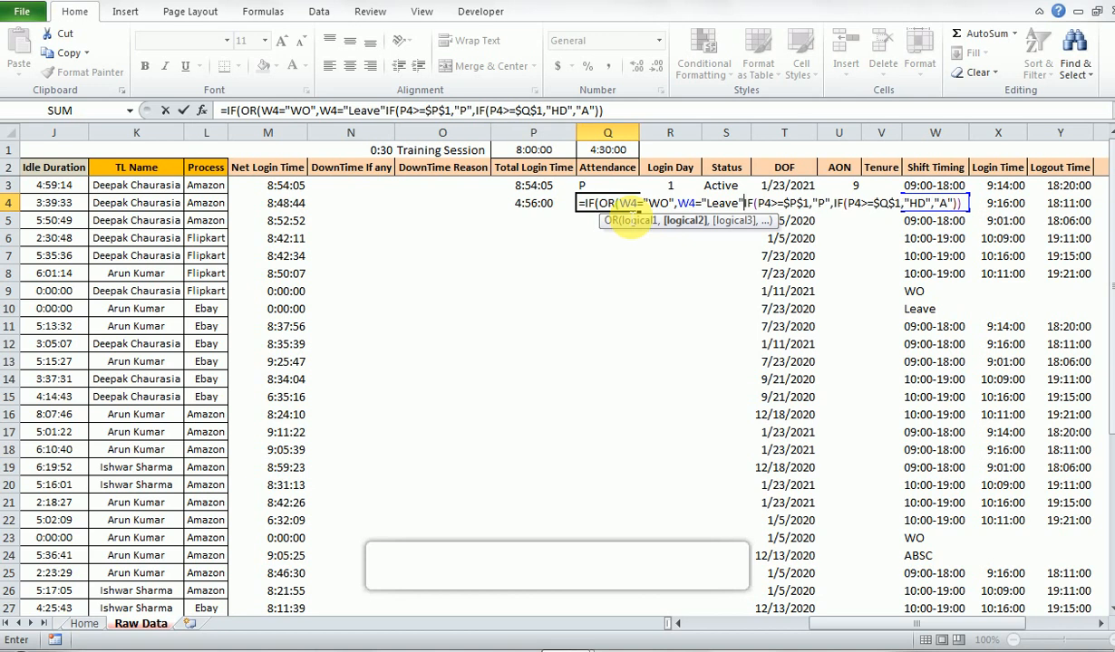
type(")")
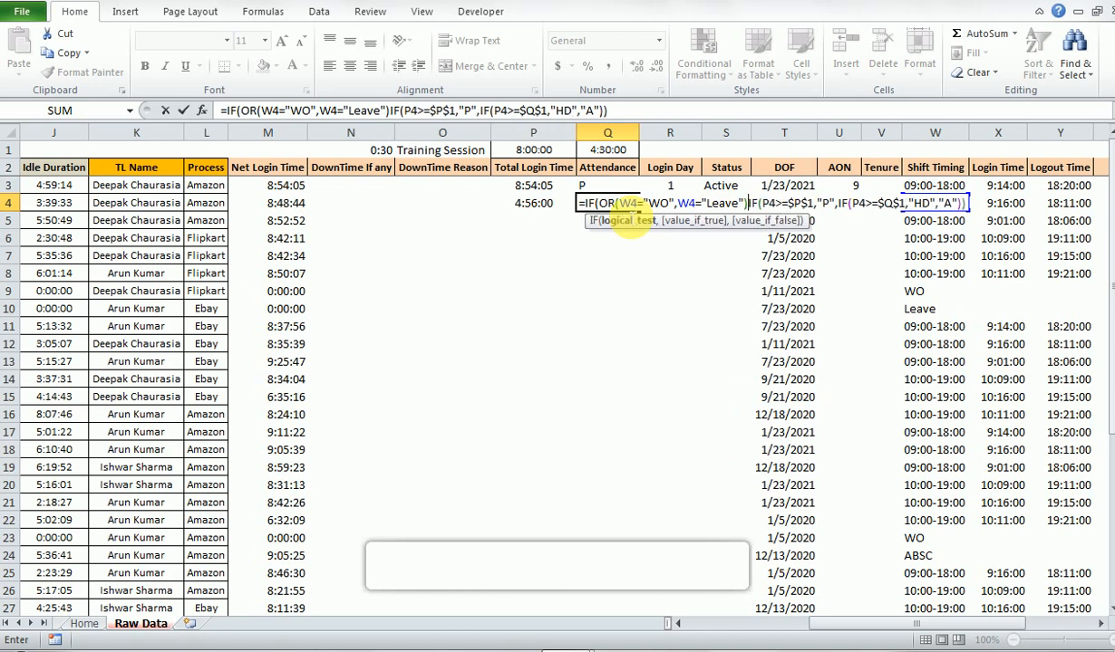
type(",")
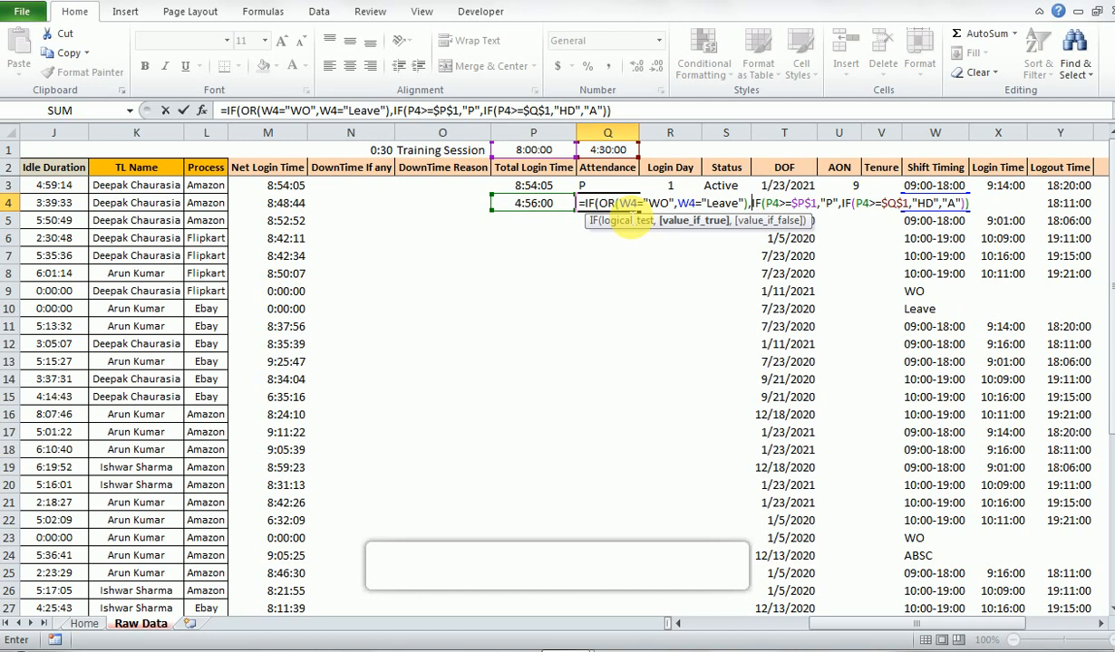
- Return W4 when the OR test is true, use the existing nested IF as the false value, and enter the formula
key("Right")
key("Right")
key("Right")
key("Right")
key("Right")
key("Right")
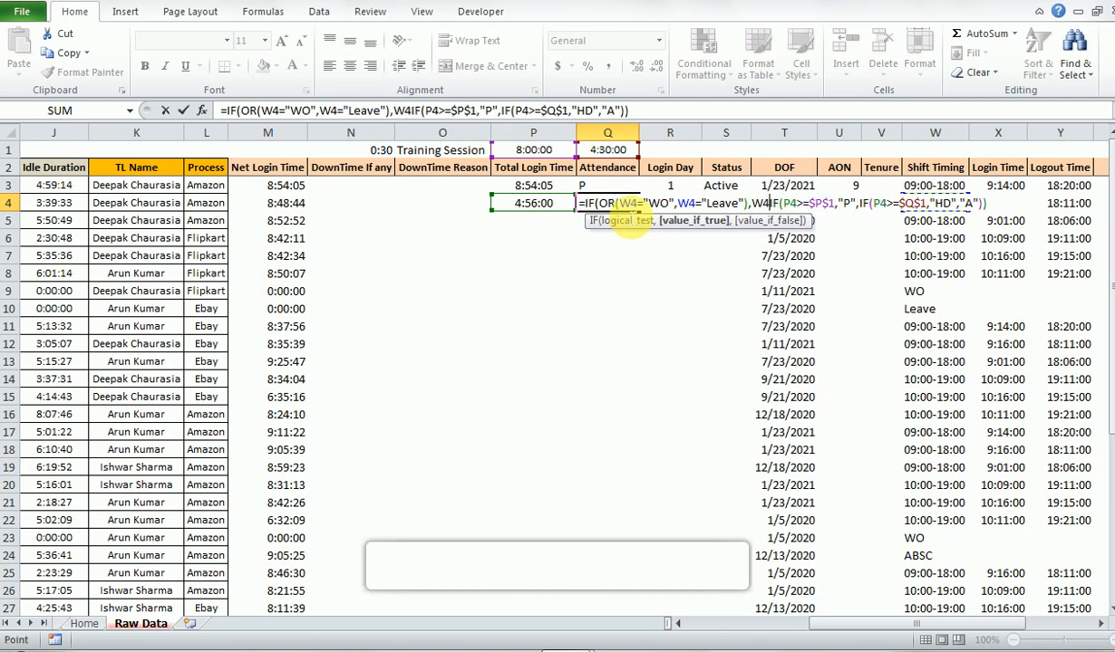
key("Right")
key("Right")
key("Left")
key("Left")
type(",")
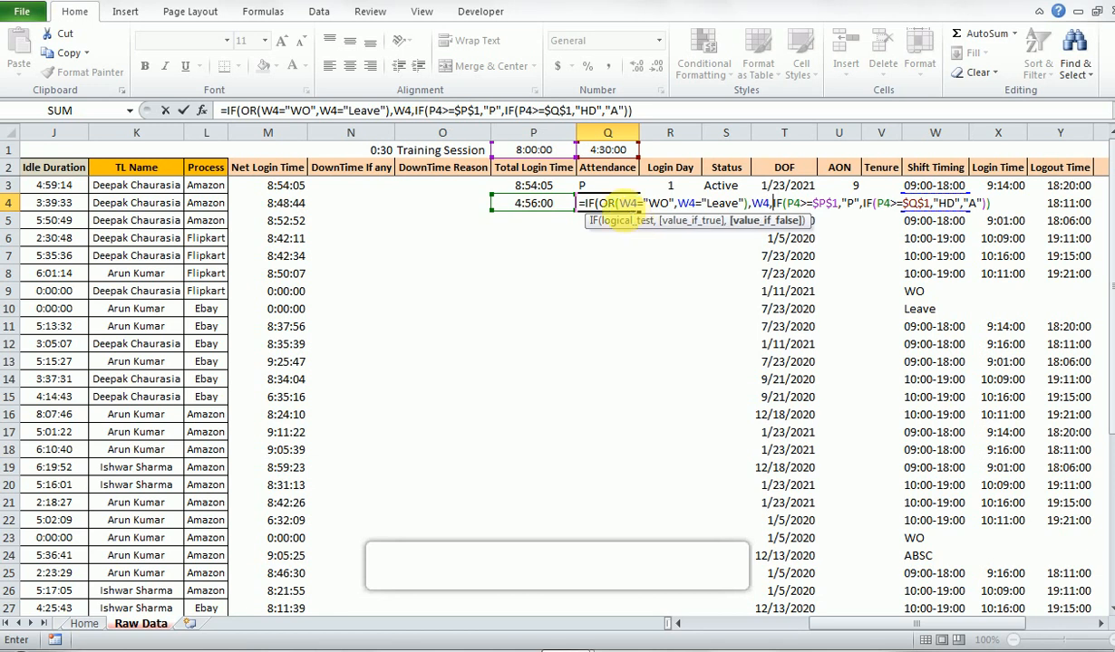
key("Return")
key("Return")
- Fill the updated Attendance formula from Q4 down to Q11
left_click_drag(626, 208, 631, 324)
key("ctrl+d")
key("Down")
key("Down")
key("Down")
- Compare the Attendance result and formula in Q9 with the Shift Timing entry in W9
key("Down")
key("Down")
key("Up")
key("Up")
key("Up")
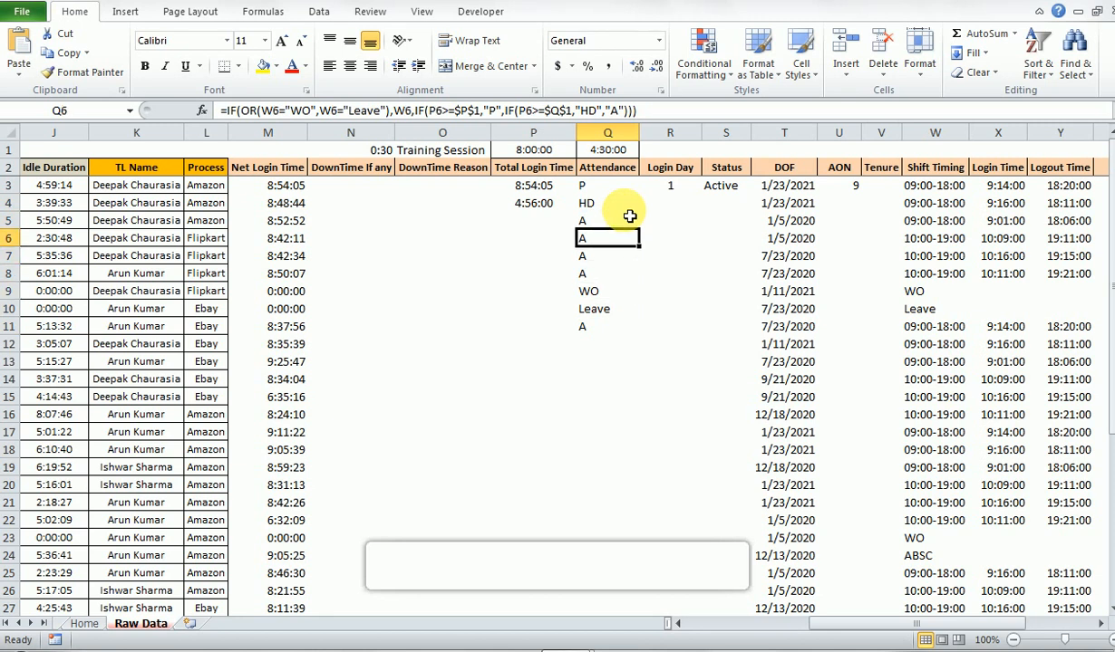
key("Right")
key("Down")
key("Right")
key("Right")
key("Down")
key("Right")
key("Right")
key("Down")
key("Right")
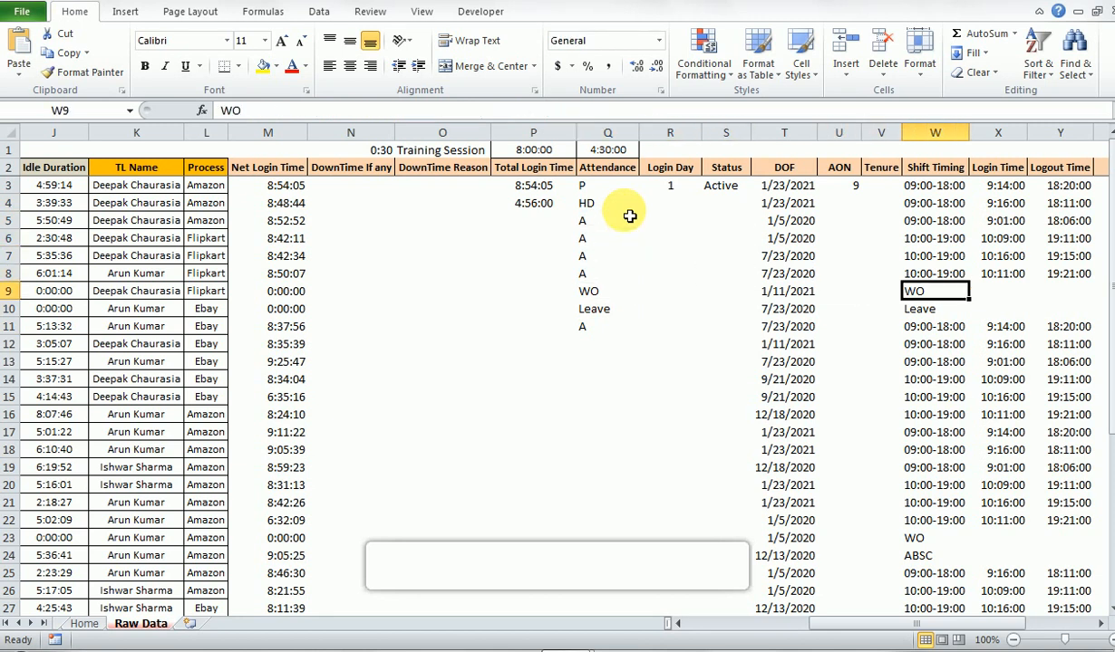
key("Left")
key("Left")
key("Left")
key("Left")
key("Left")
key("Left")
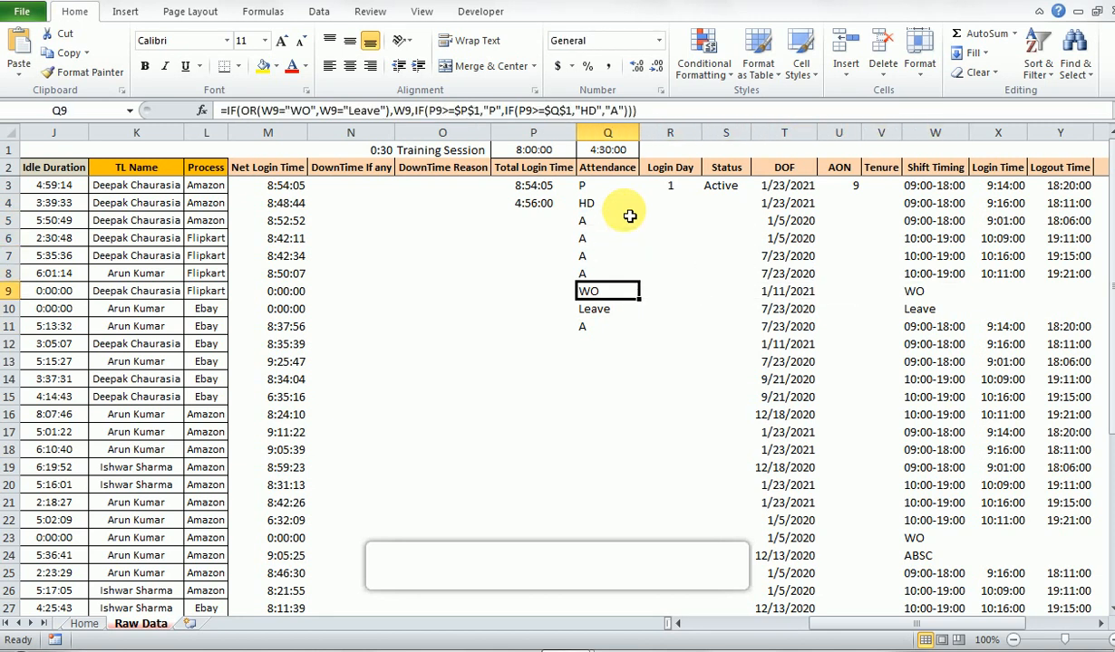
key("F2")
key("Escape")
- Inspect the Attendance formula in Q10 and compare rows 9 and 10 with their Shift Timing entries
key("Down")
key("Right")
key("Right")
key("Right")
key("Right")
key("Right")
key("Right")
key("Left")
key("Left")
key("Left")
key("Left")
key("Left")
key("Left")
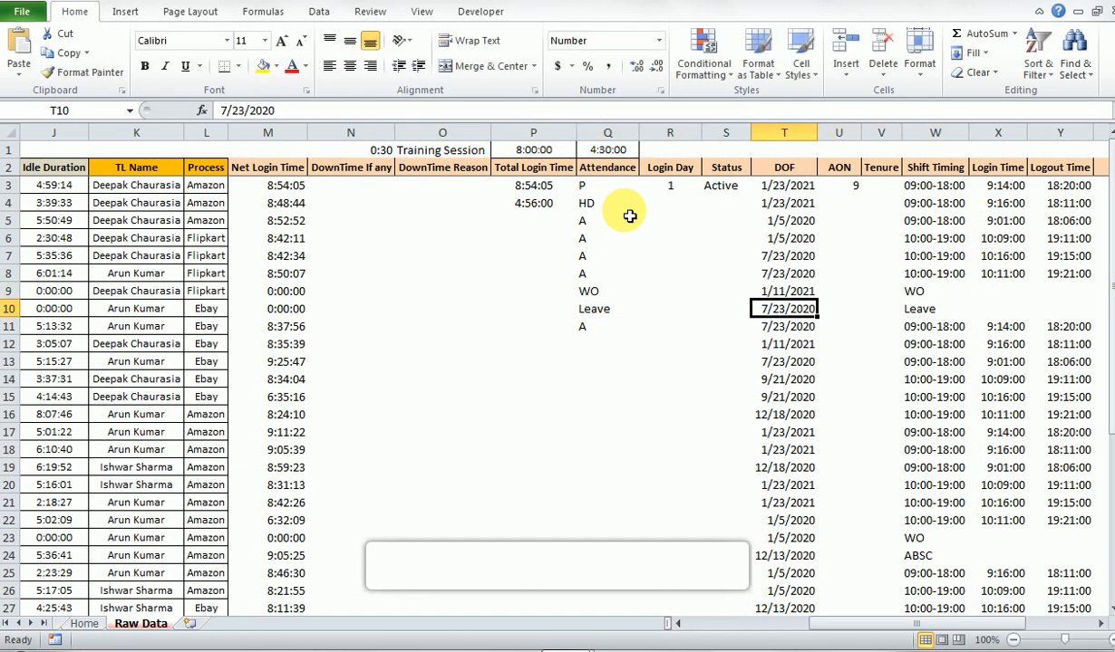
key("F2")
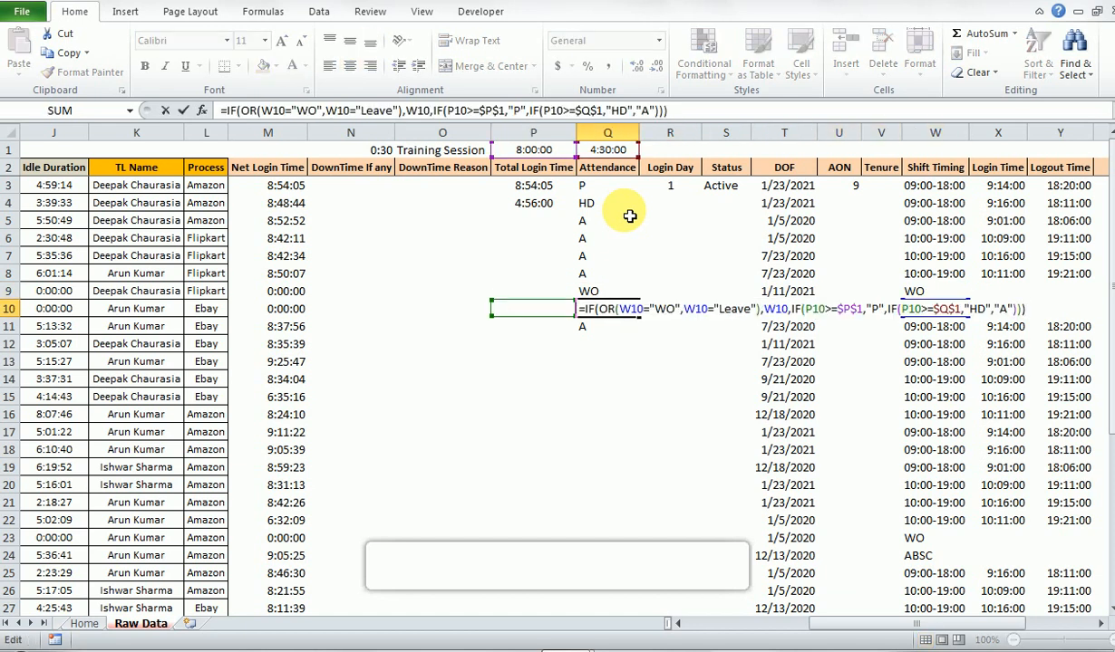
key("Escape")
key("Up")
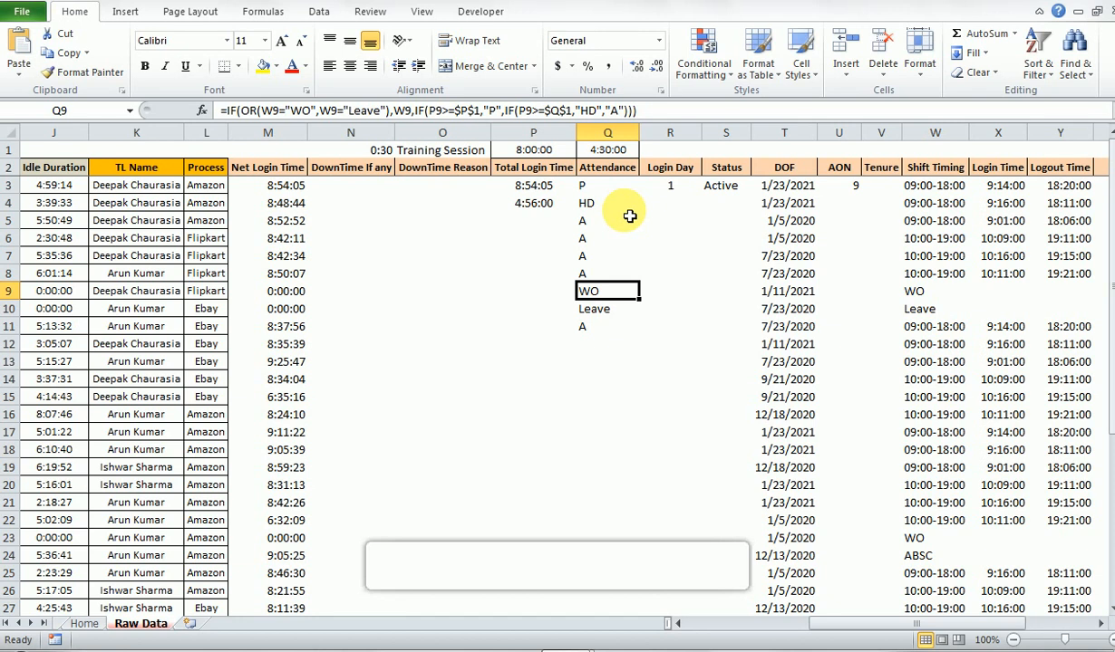
key("Right")
key("Right")
key("Right")
key("Right")
key("Right")
key("Right")
key("Left")
key("Left")
key("Left")
key("Left")
key("Left")
key("Left")
- Fill the Attendance formula down the rest of column Q to the last data row, Q41
key("Down")
key("Down")
key("Right")
key("Right")
key("Right")
key("ctrl+Down")
key("Down")
key("Left")
key("Left")
key("Left")
key("Up")
key("Left")
key("Right")
key("ctrl+shift+Up")
key("ctrl+d")
key("ctrl+Up")
key("Down")
key("ctrl+shift+Down")
key("Down")
key("Down")
key("ctrl+Down")
- Fill the Total Login Time formula from P3 down to P41, replacing the test value in P4
key("Left")
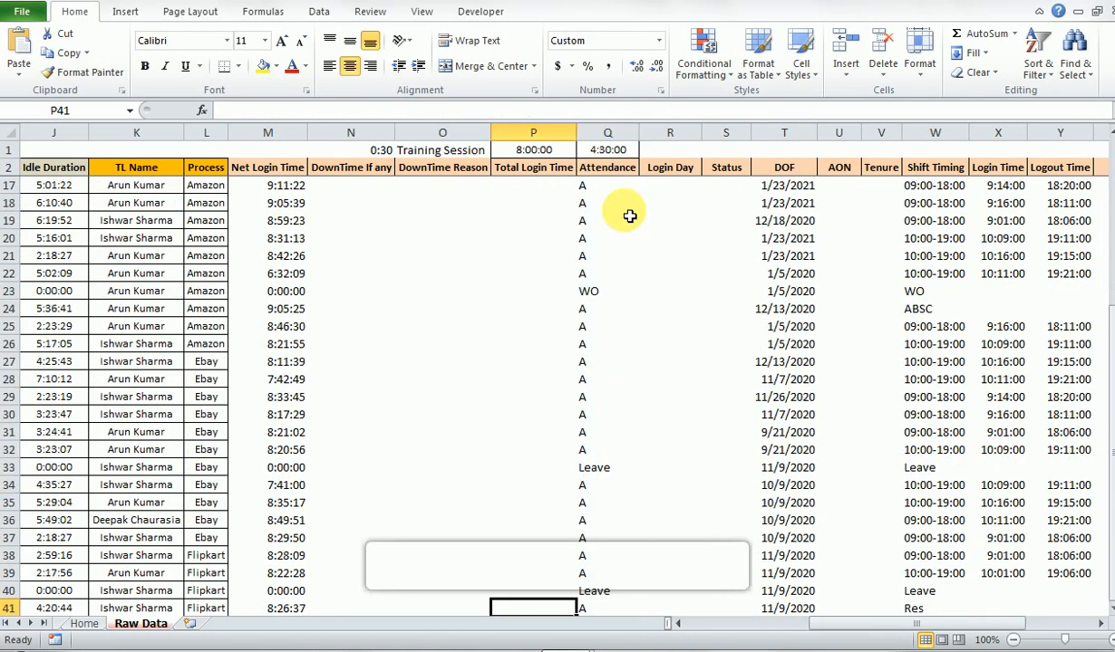
key("ctrl+shift+Up")
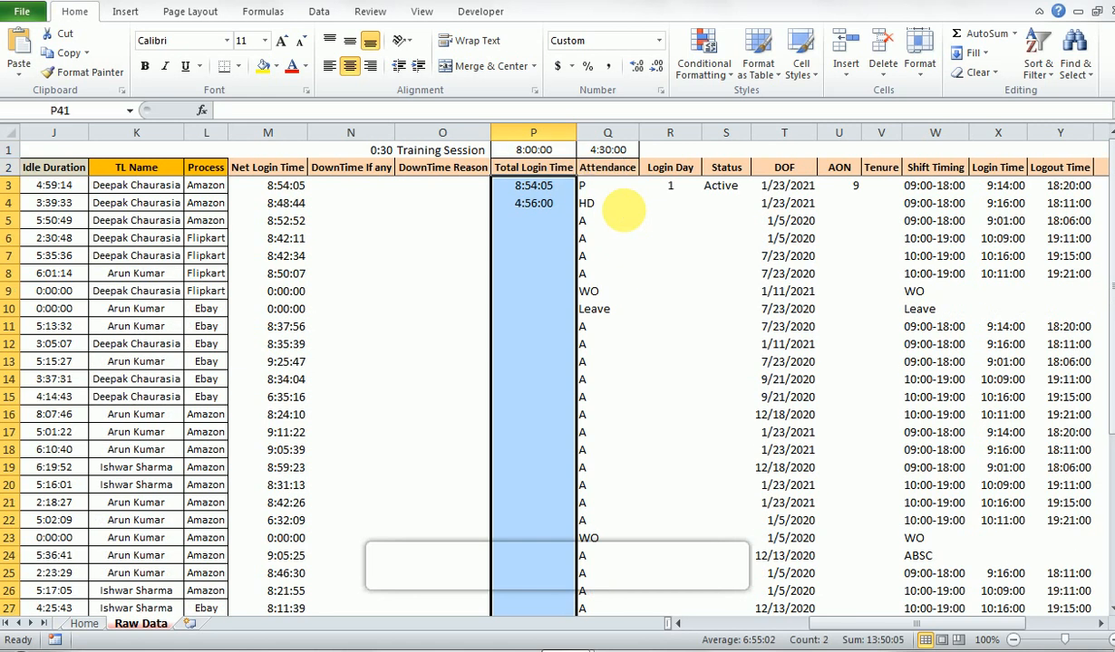
key("ctrl+d")
key("Down")
key("Down")
- Review the Total Login Time and Attendance values in the first data rows
key("ctrl+Up")
key("ctrl+Up")
key("Down")
key("Down")
key("Down")
key("Down")
key("Down")
key("Down")
key("Up")
key("Up")
key("Right")
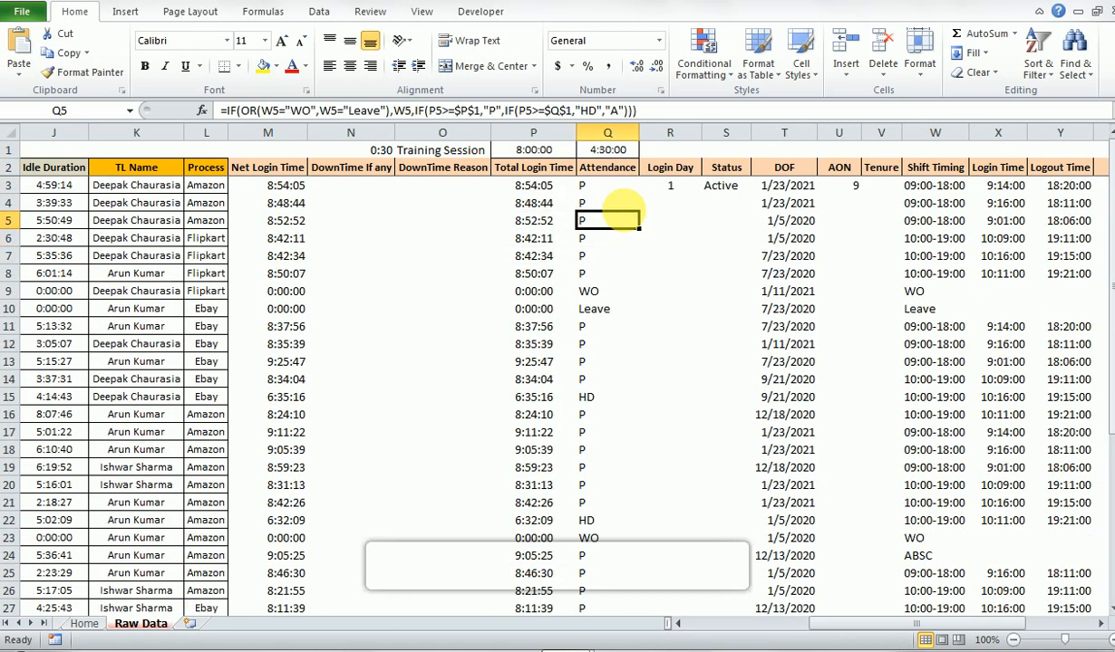
- Examine the Login Day formula in R3 and compare it with the Attendance entry in Q3 that it refers to
key("Up")
key("Right")
key("Up")
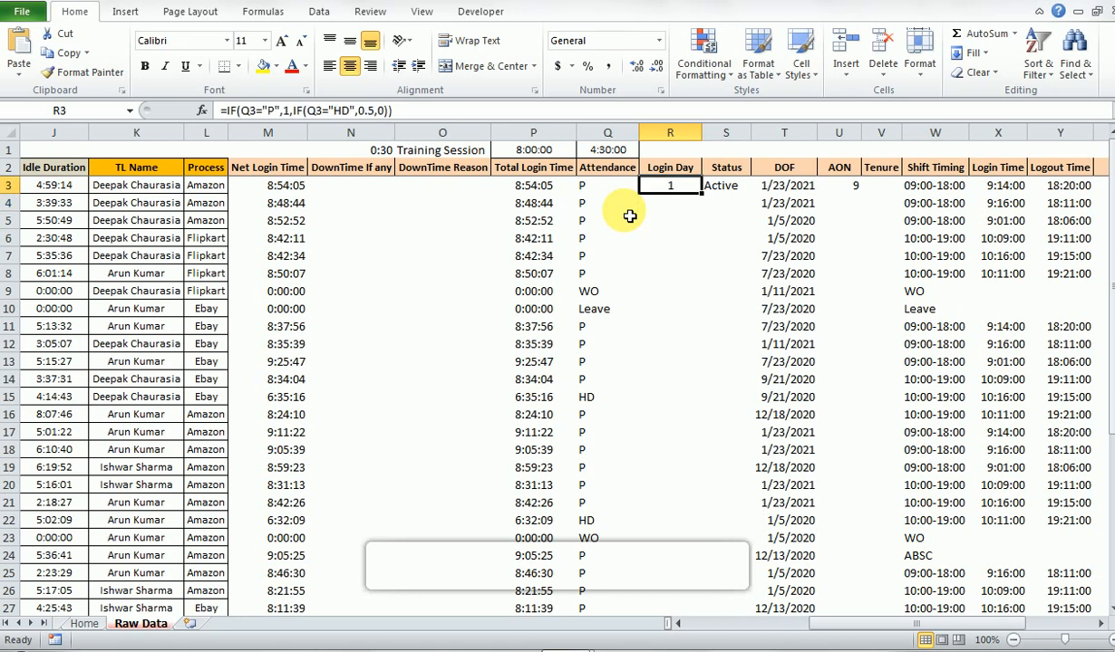
key("F2")
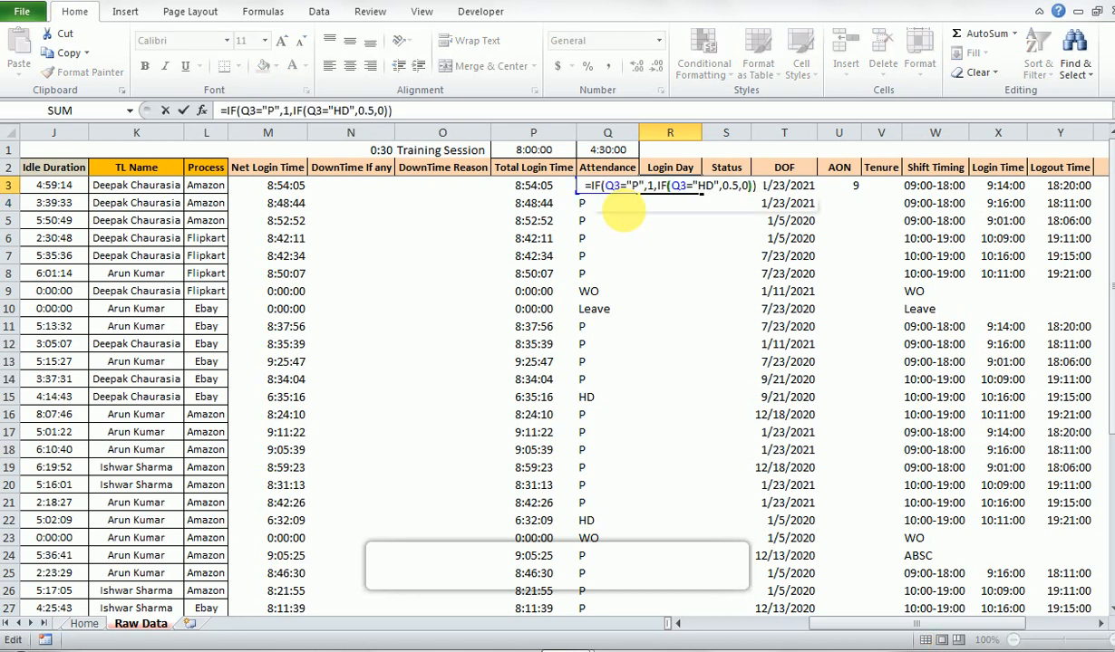
key("Left")
key("Left")
key("Left")
key("Left")
key("Left")
key("Left")
key("Left")
key("Left")
key("Left")
key("Left")
key("Left")
key("Left")
key("Left")
key("Left")
key("Left")
key("Left")
key("Left")
key("Left")
key("Left")
key("Left")
key("Left")
key("Left")
key("Left")
key("Left")
key("Left")
key("Left")
key("Left")
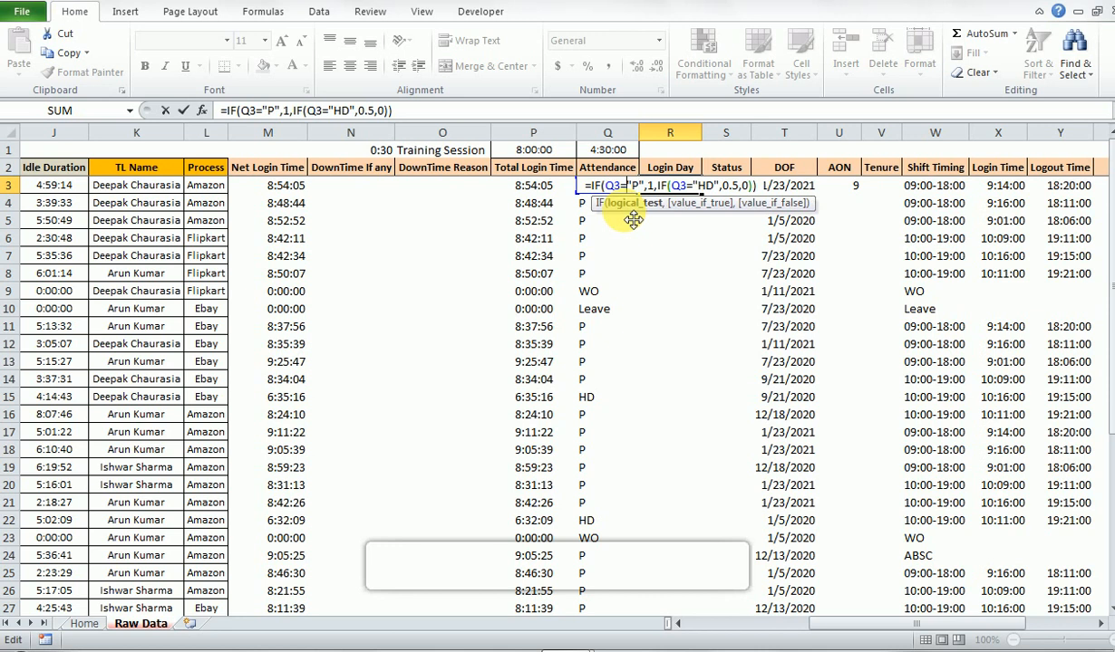
key("Left")
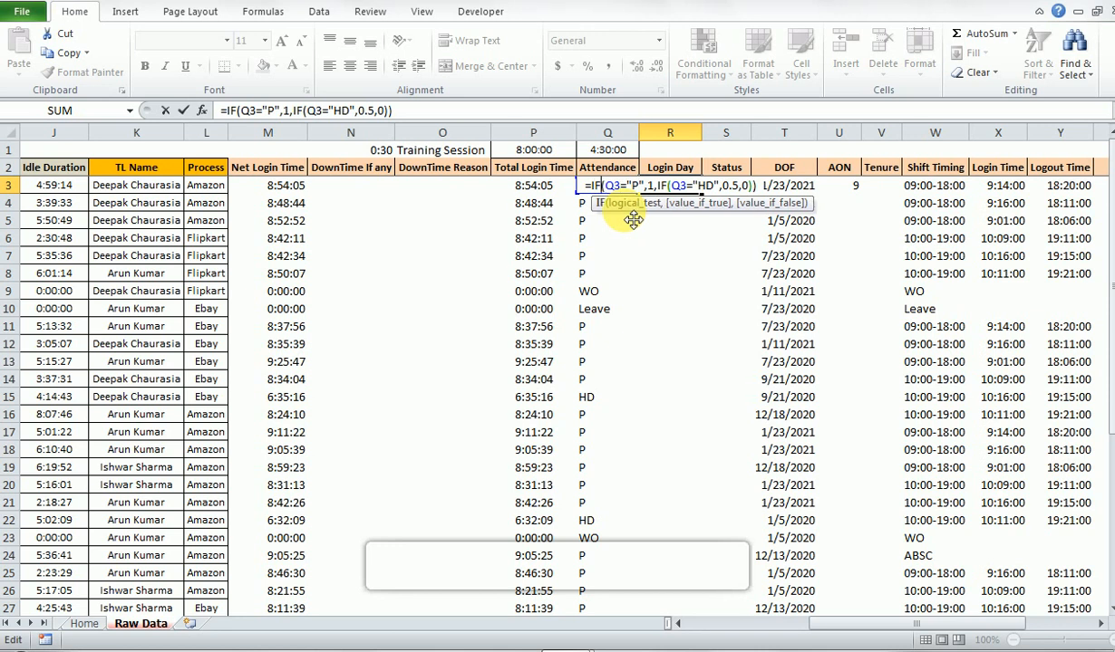
key("Escape")
key("Left")
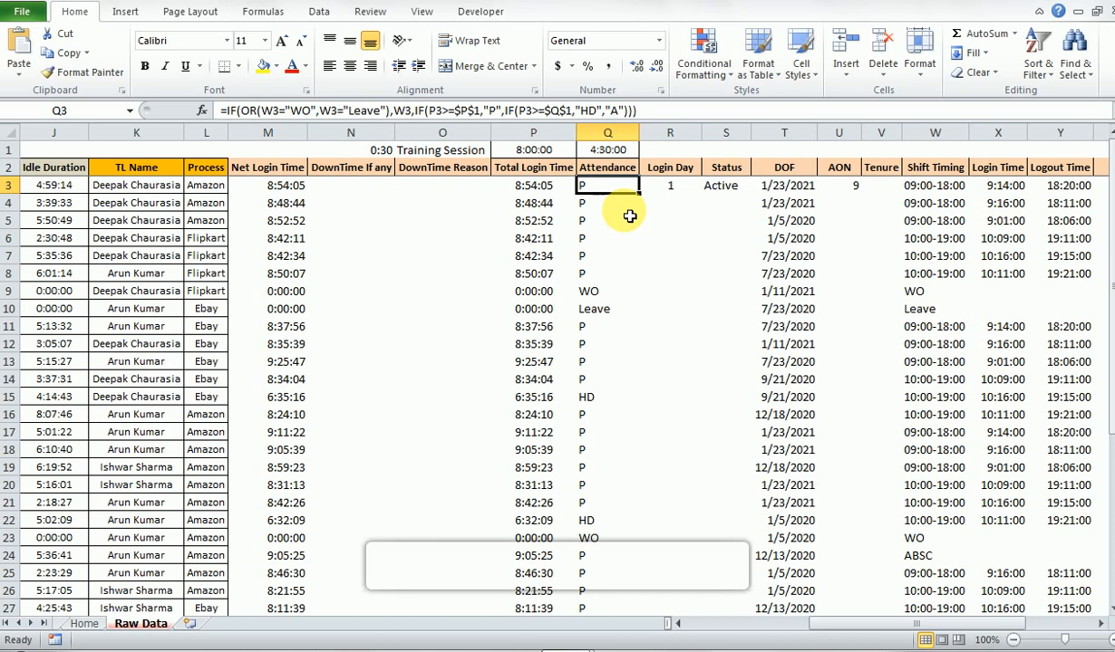
key("Right")
key("Left")
key("Right")
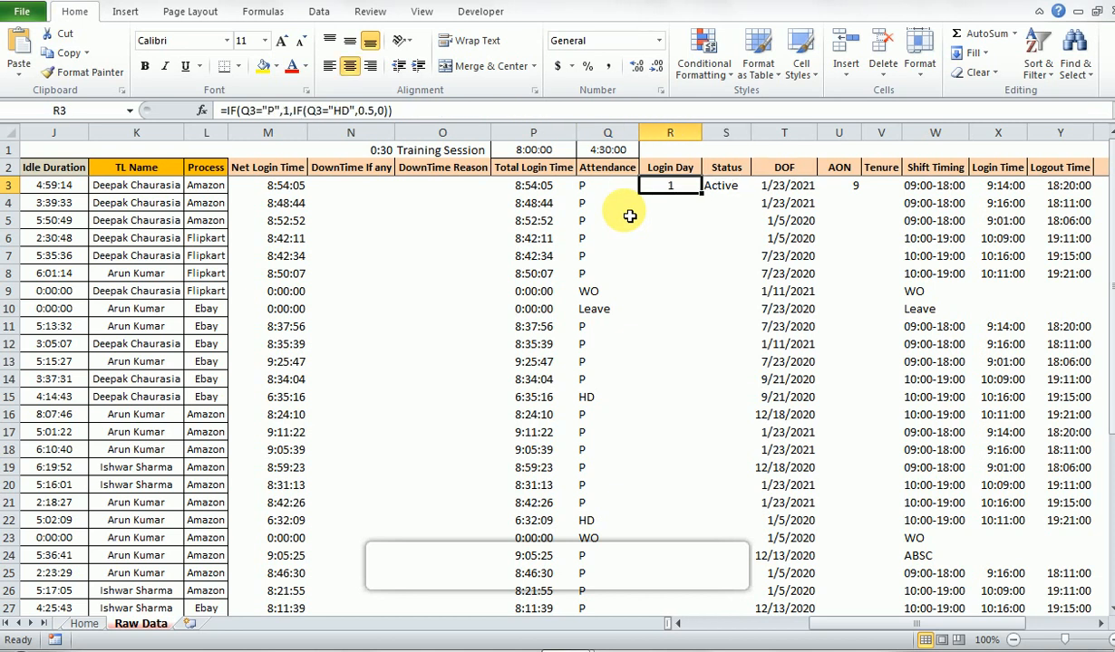
- Inspect the Status formula in S3 and check the Attendance formula in Q3 against it
key("Right")
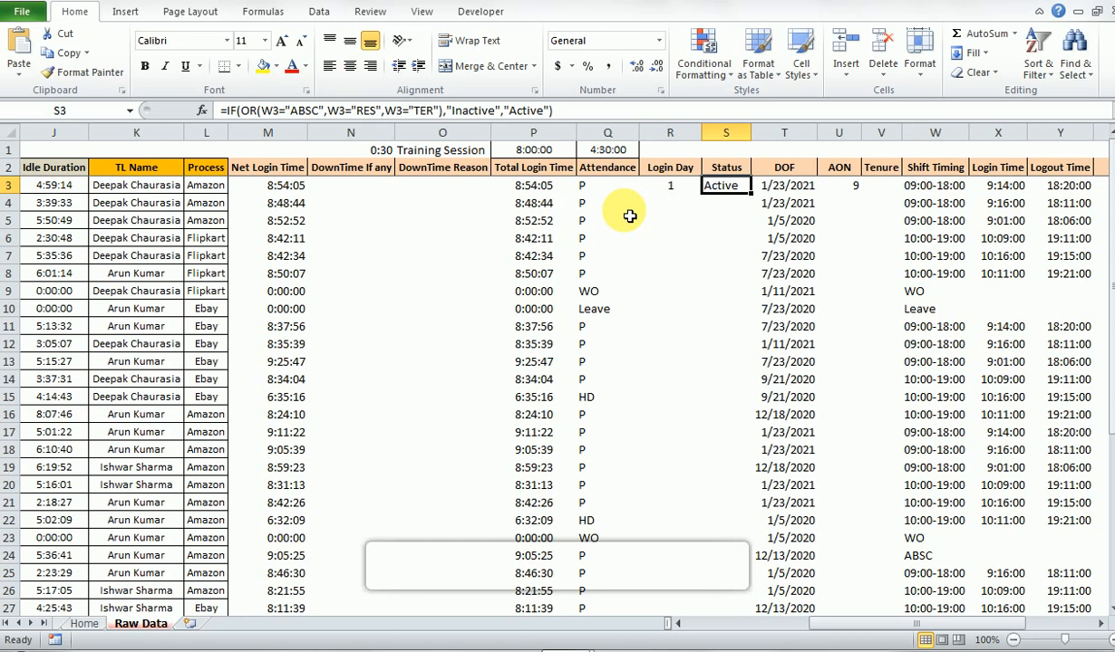
key("F2")
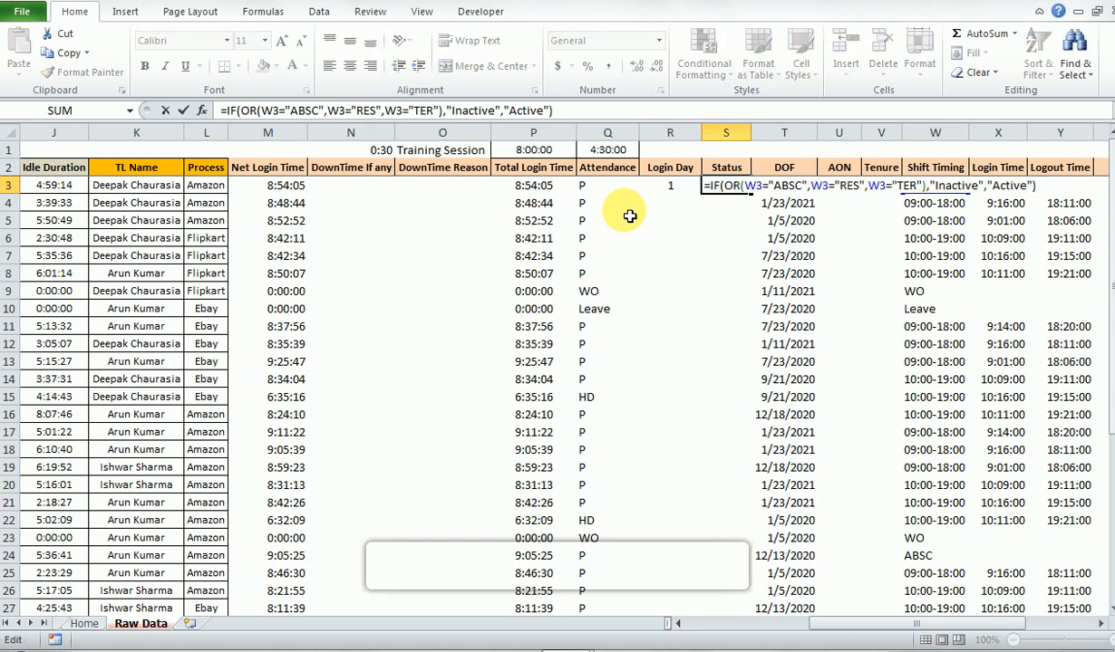
key("Escape")
left_click(594, 188)
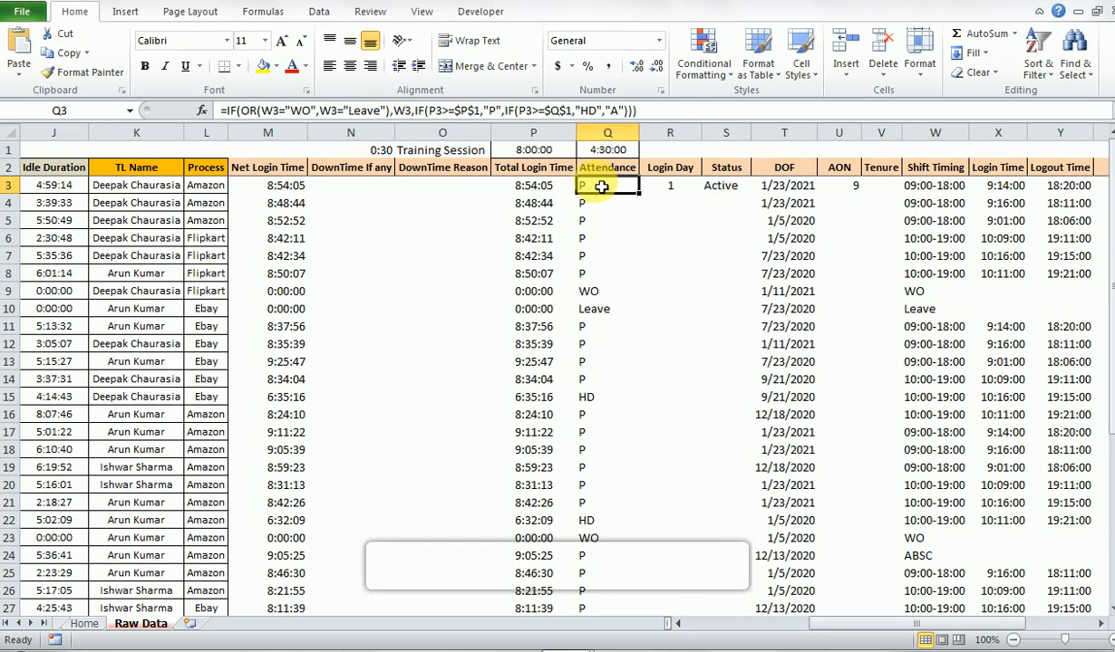
left_click(714, 188)
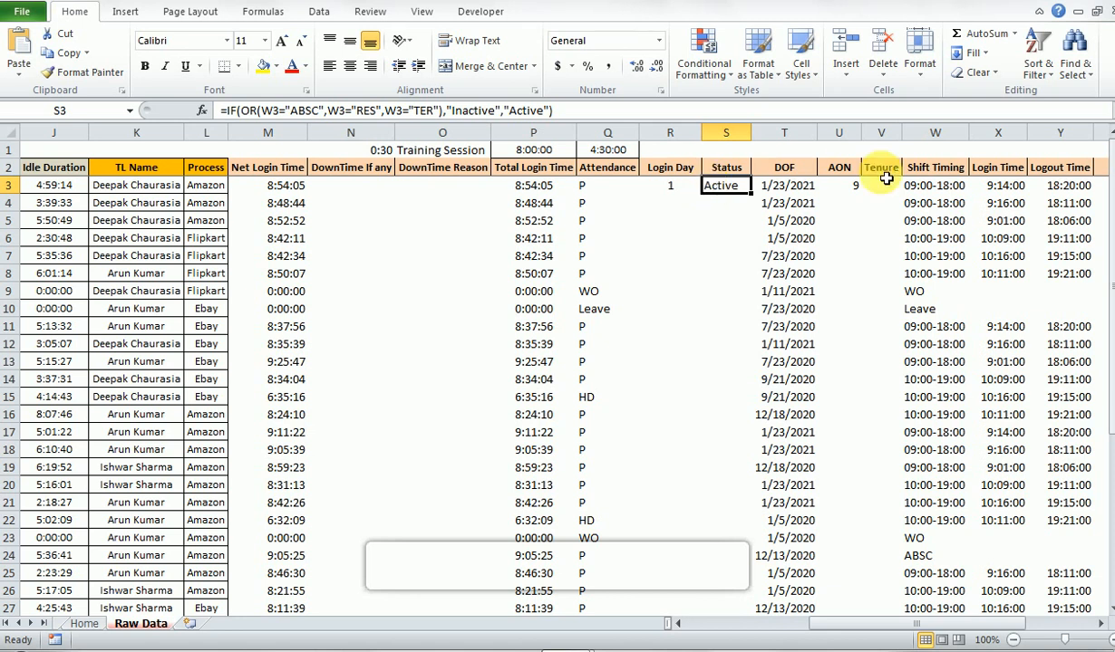
- Review the Shift Timing entries in column W, which the Status formula tests
left_click(937, 190)
key("ctrl+Down")
key("ctrl+Up")
key("Down")
key("Down")
key("Down")
key("Down")
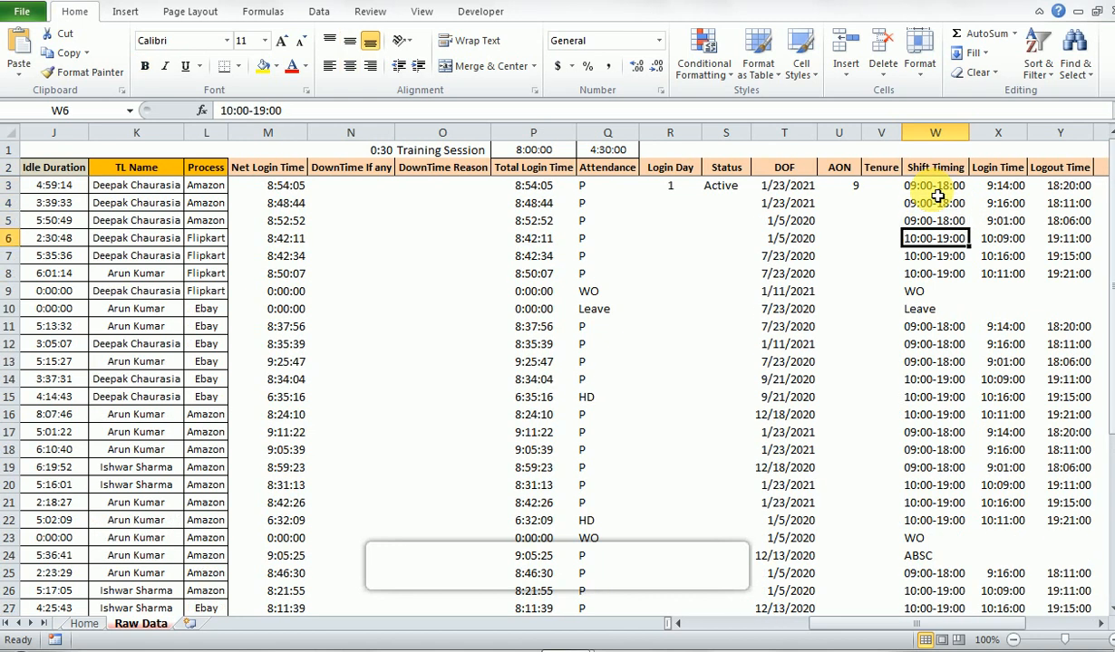
key("Down")
key("Down")
key("Down")
key("Down")
key("ctrl+Up")
key("Down")
- Examine the ABSC, RES and TER conditions and the Inactive/Active outcomes of the Status formula in S3
key("Left")
key("Left")
key("Left")
key("Left")
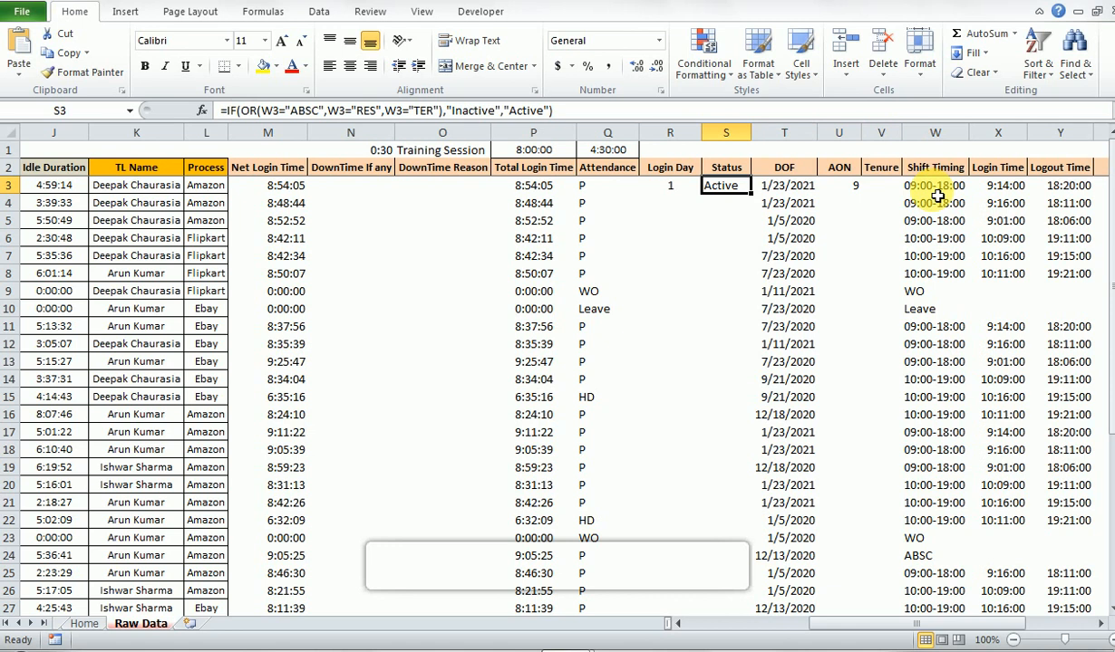
key("F2")
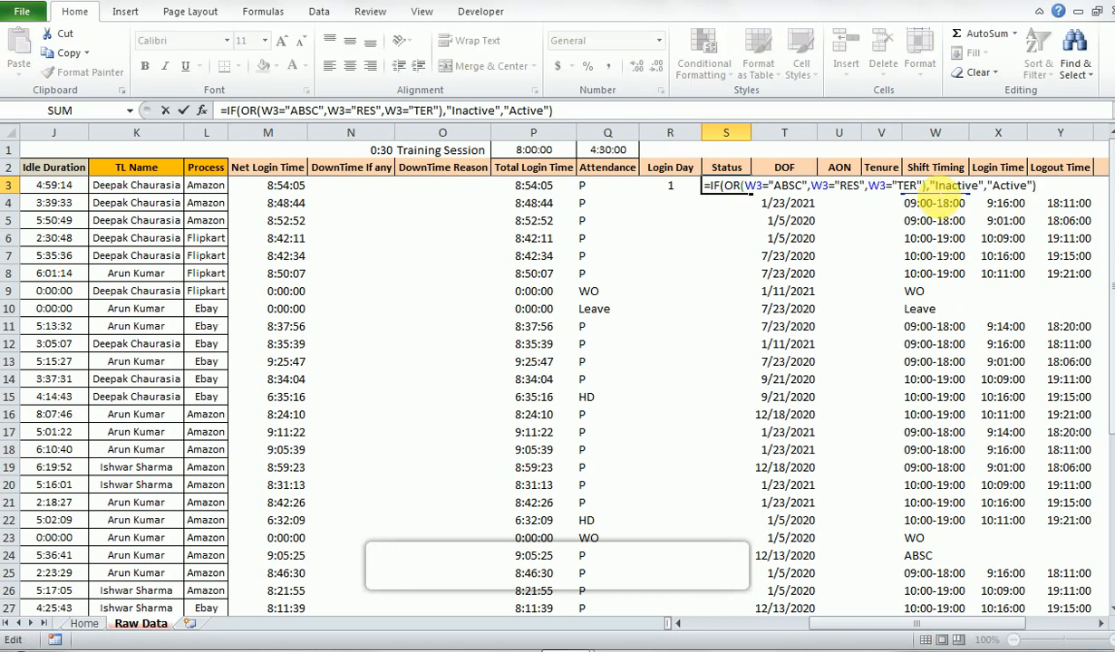
key("Escape")
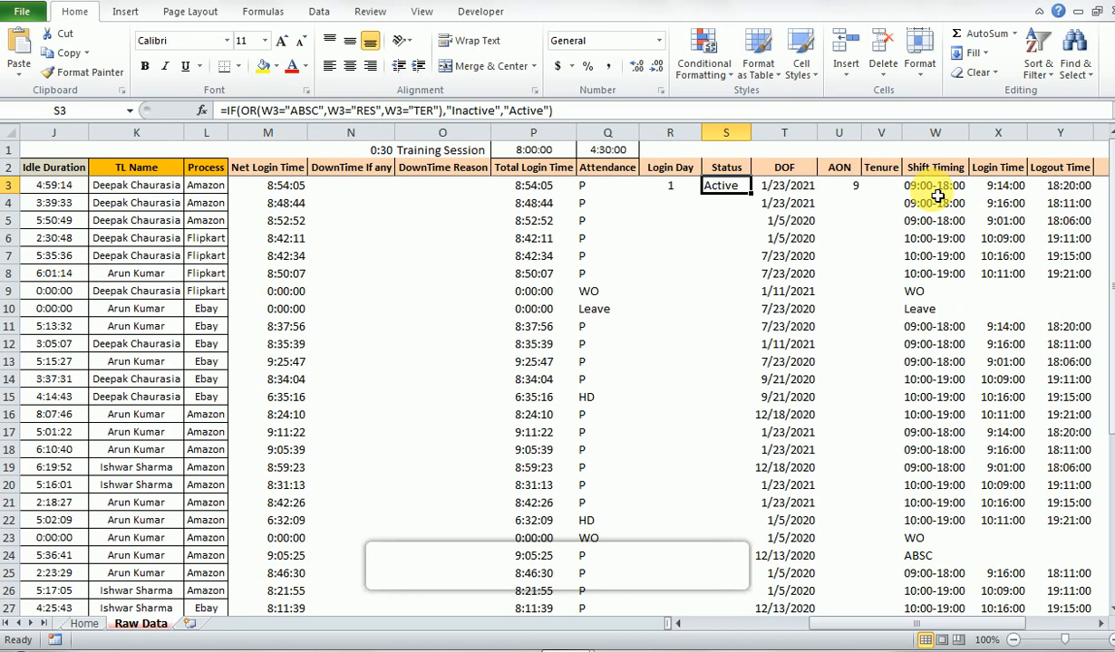
- Check the DOF date in T3 and the references used by the AON formula in U3
key("Right")
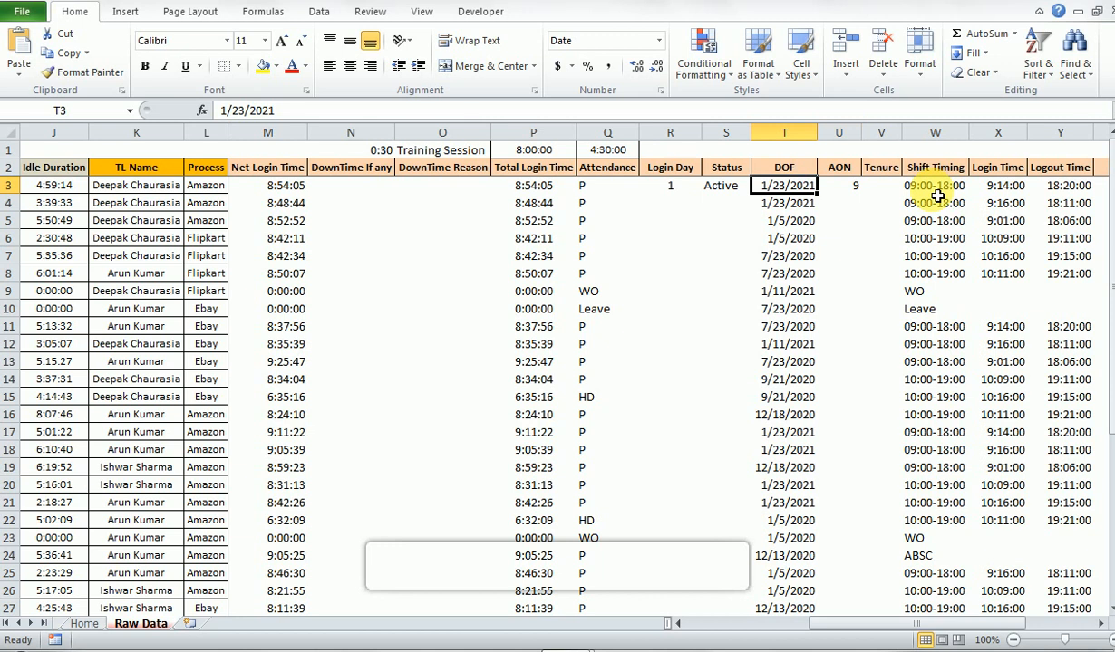
key("Right")
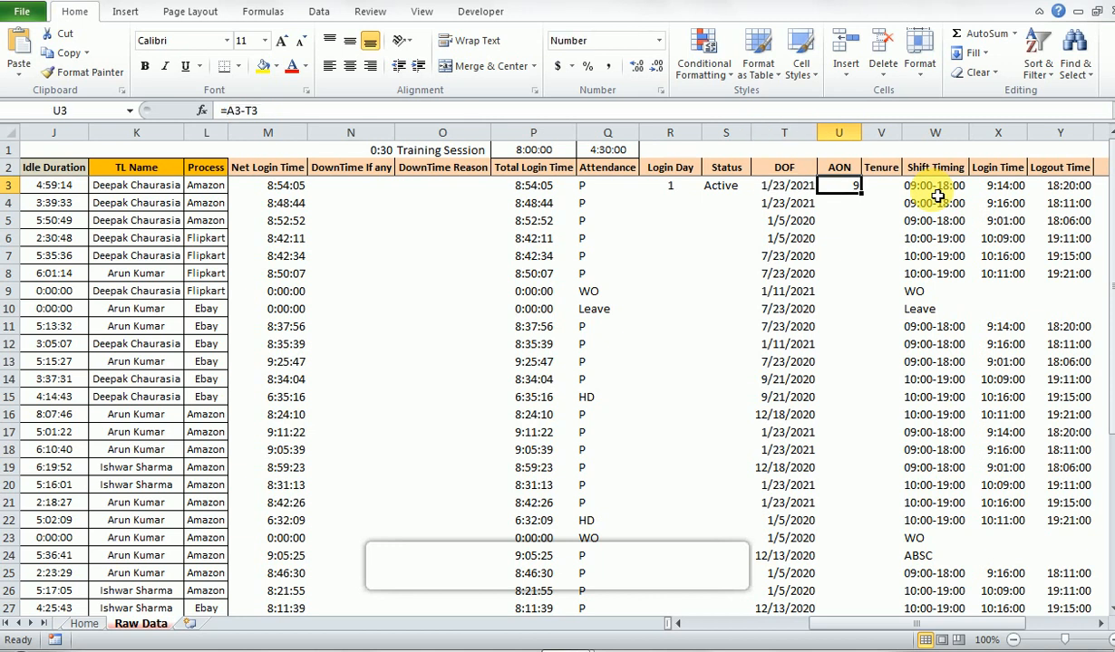
key("F2")
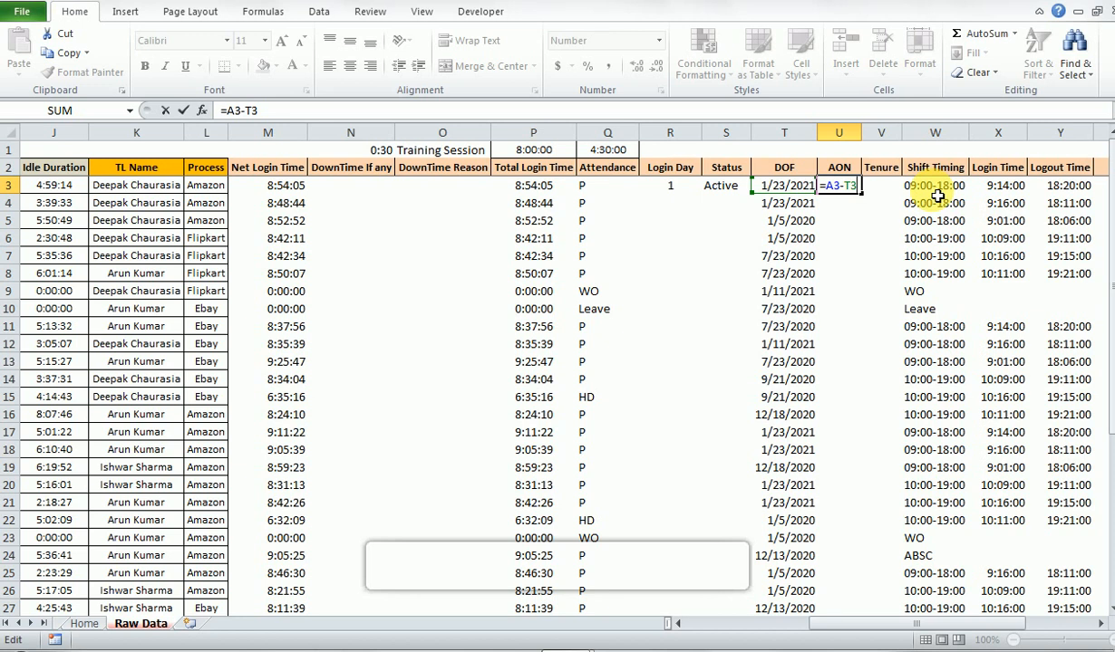
key("ctrl+Return")
key("Left")
key("Right")
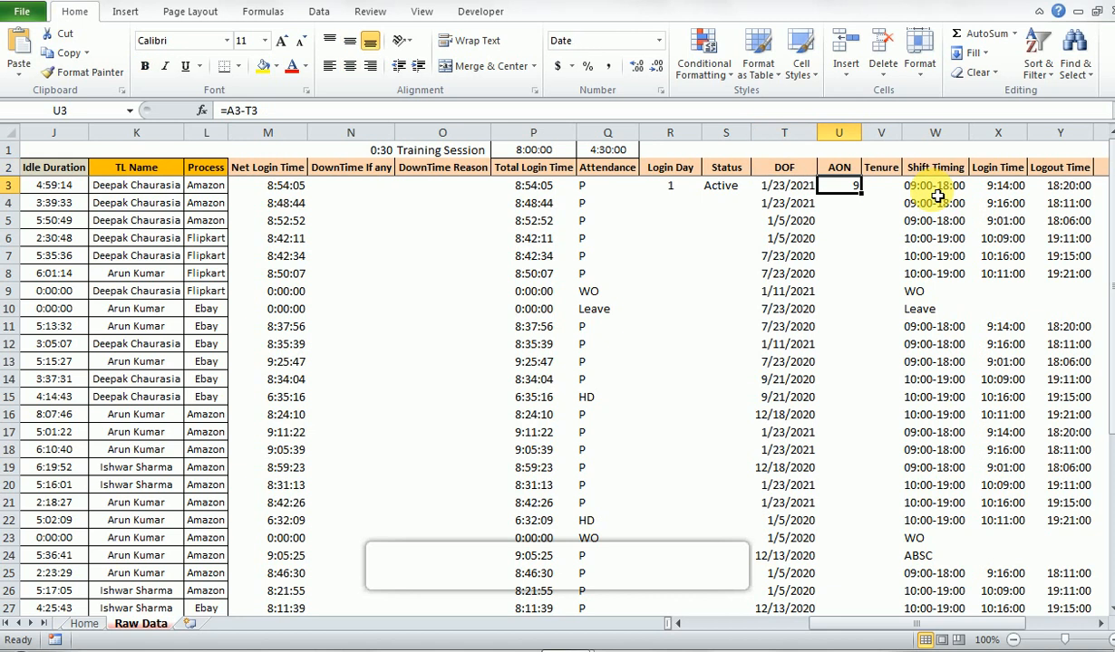
- Trace the AON formula =A3-T3 in U3 to the Date in A3, and recheck the formula
key("ctrl+Left")
key("ctrl+Left")
key("ctrl+Left")
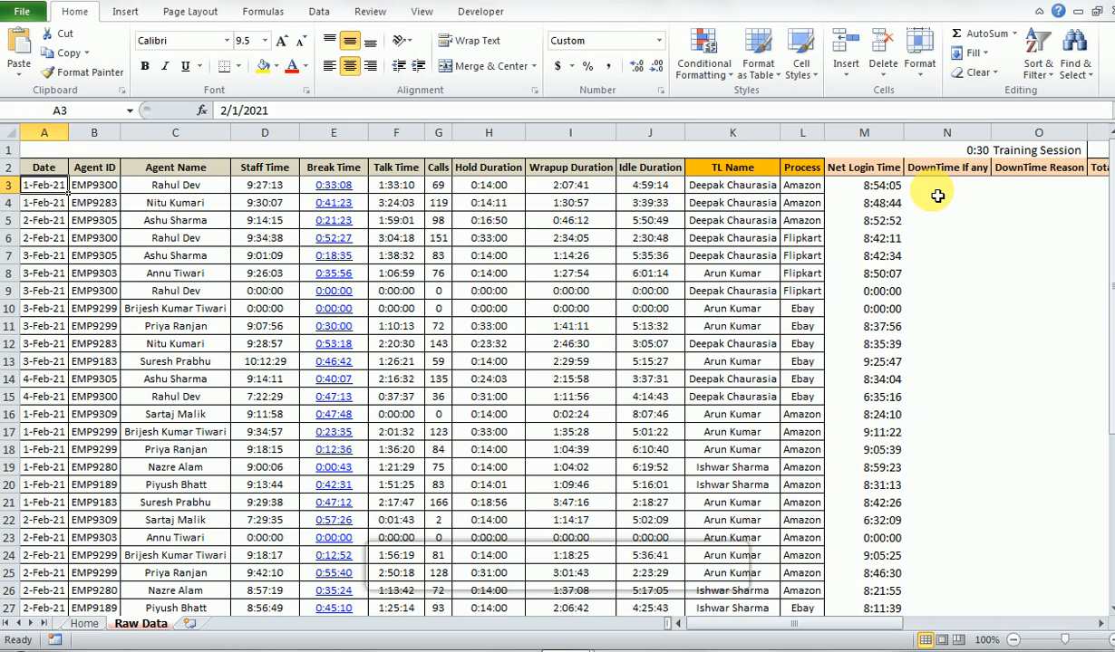
key("ctrl+Right")
key("Right")
key("Right")
key("Right")
key("Right")
key("Right")
key("Right")
key("Left")
key("Right")
key("Right")
key("Right")
key("Right")
key("Right")
key("Left")
key("Left")
type("=A3-T3")
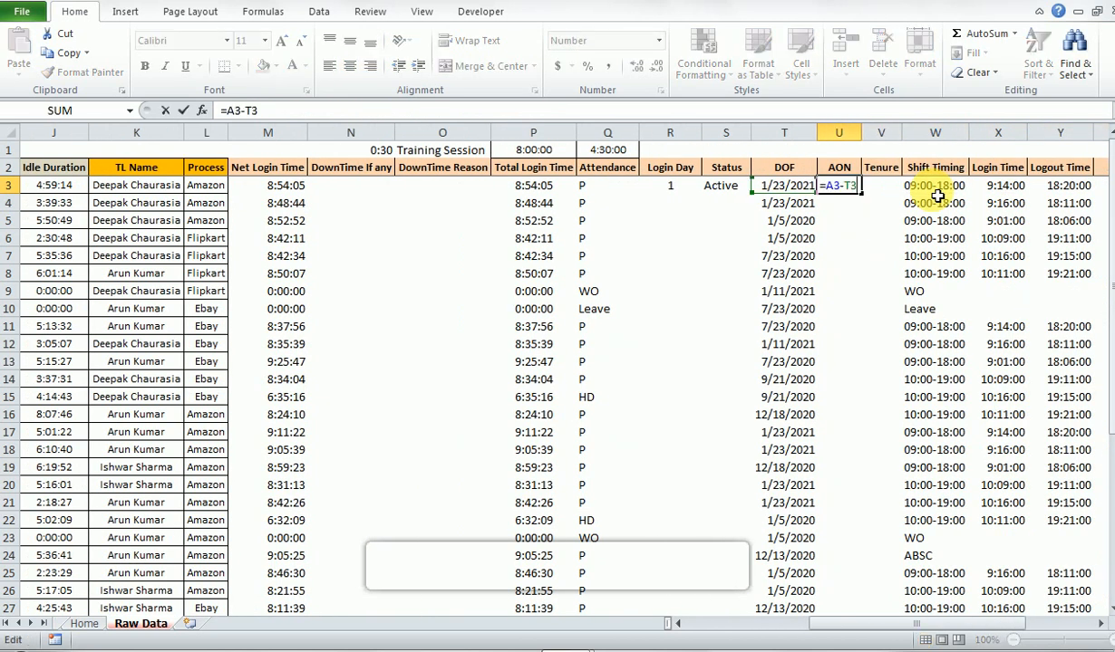
key("ctrl+Return")
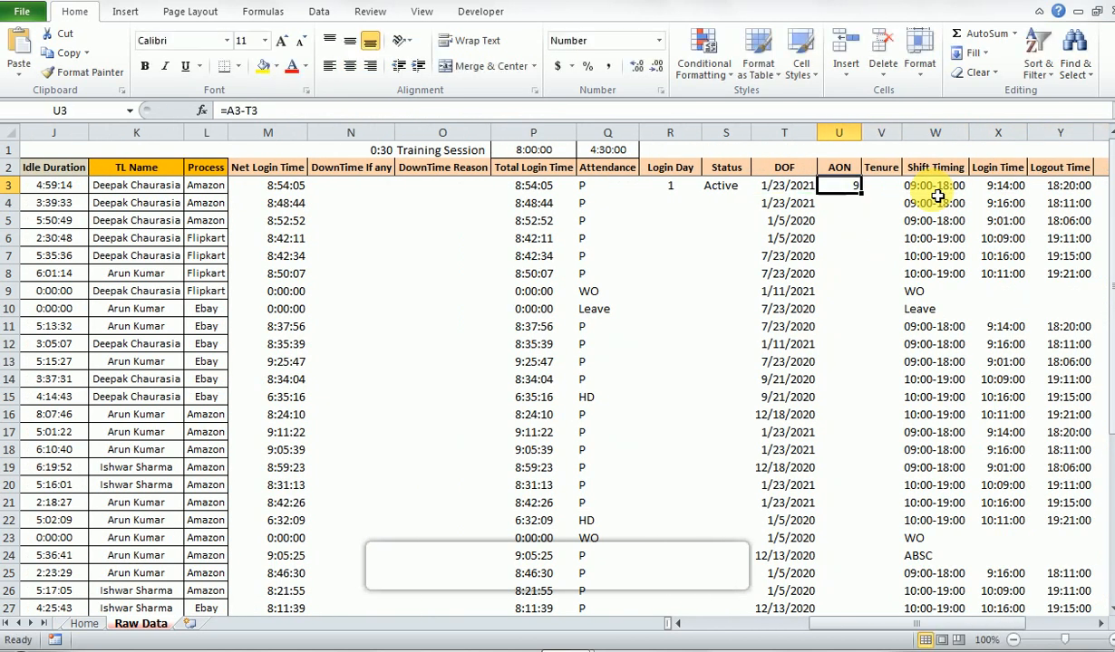
- Compare the DOF date in T3 with the Date in A3 for the first agent record
key("Left")
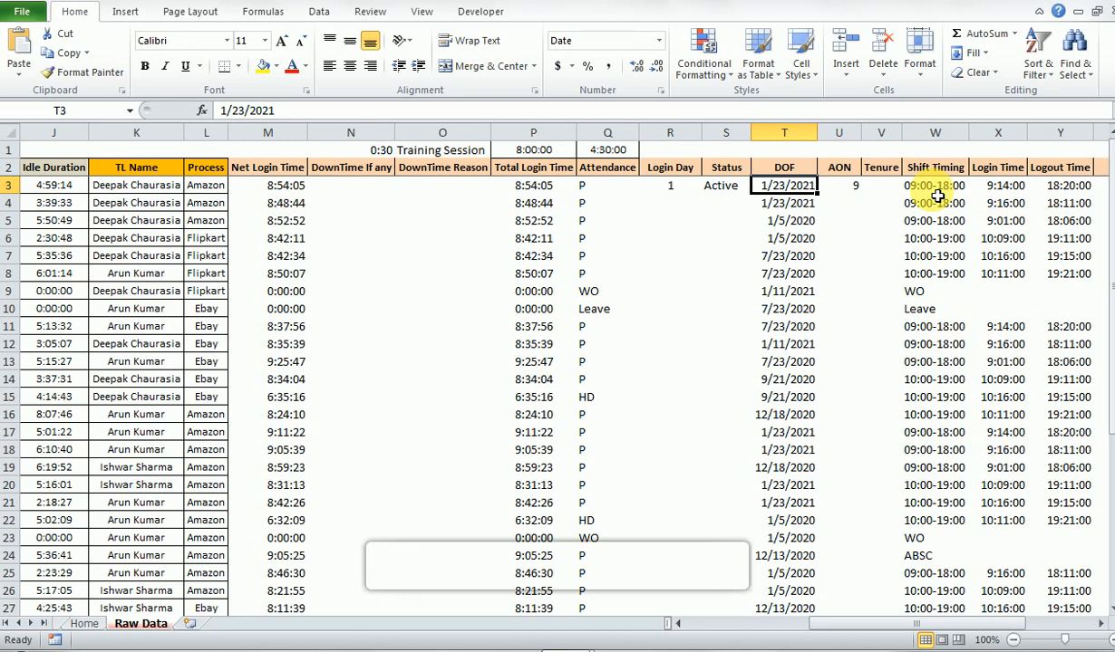
key("Up")
key("ctrl+Left")
key("Down")
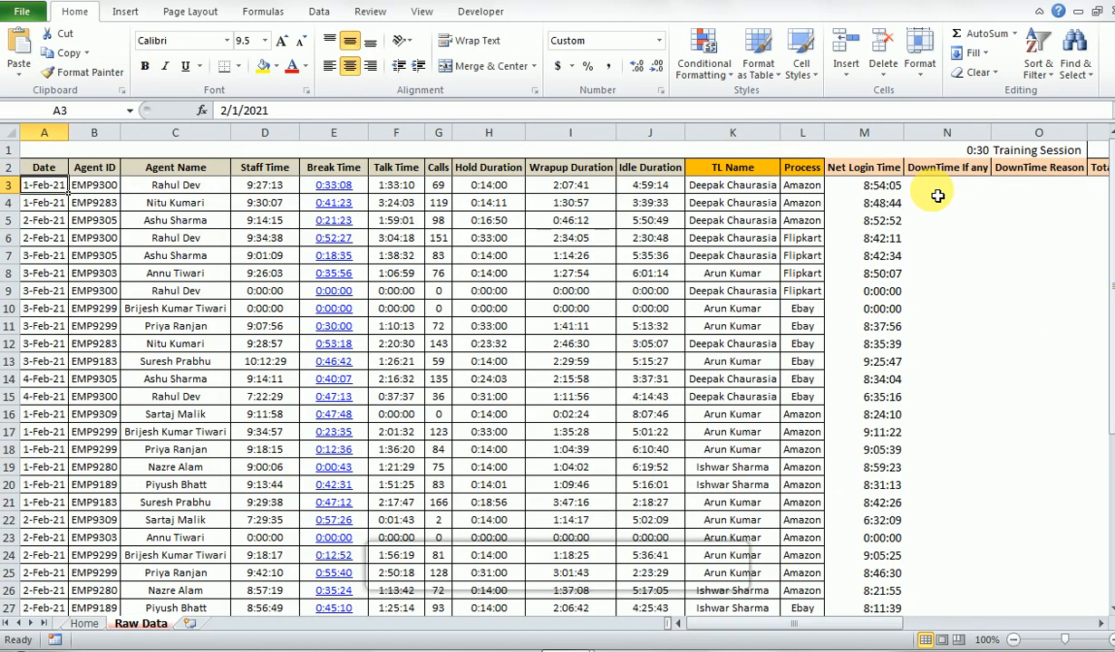
key("Right")
key("Right")
key("Right")
key("Right")
key("Right")
key("Right")
key("Right")
key("Right")
key("Right")
key("Right")
key("Right")
key("Right")
key("Right")
key("Right")
key("Right")
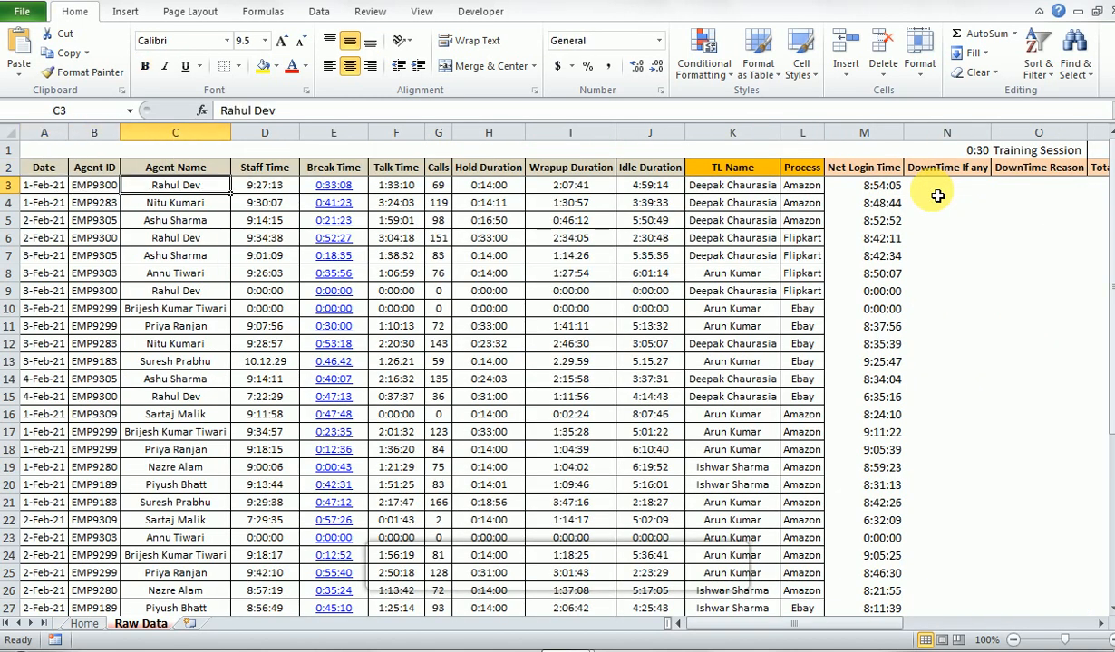
key("Right")
key("Right")
key("Right")
key("Right")
key("Right")
key("Right")
key("Right")
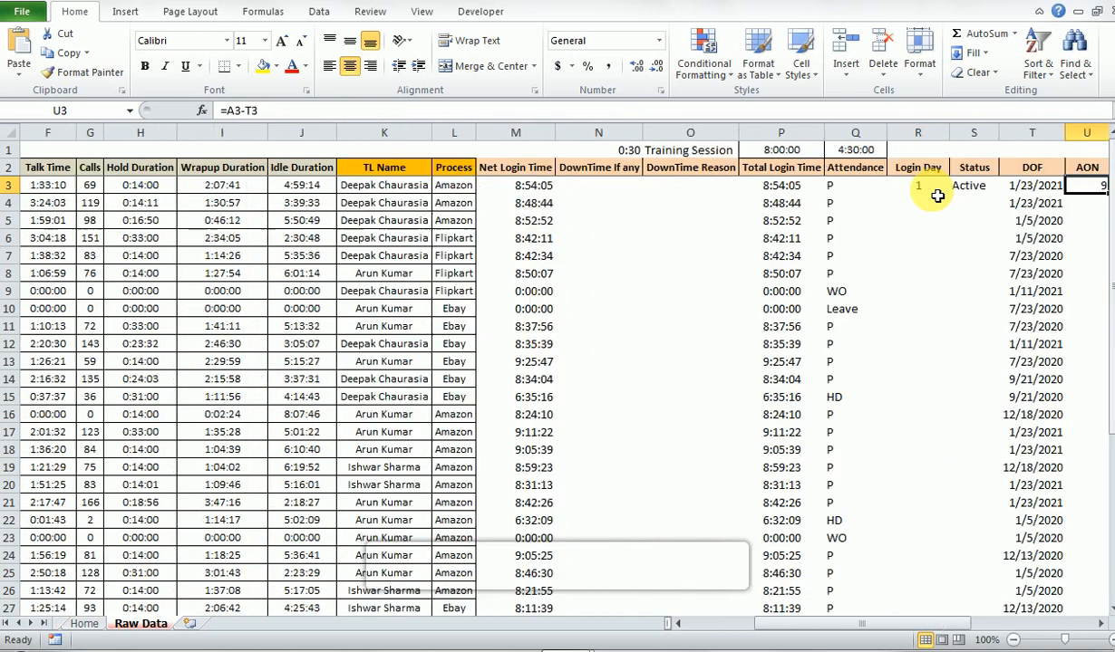
- Review the DOF entry in T3 beside the AON calculation in U3
key("Left")
key("Left")
key("Left")
key("Left")
key("Right")
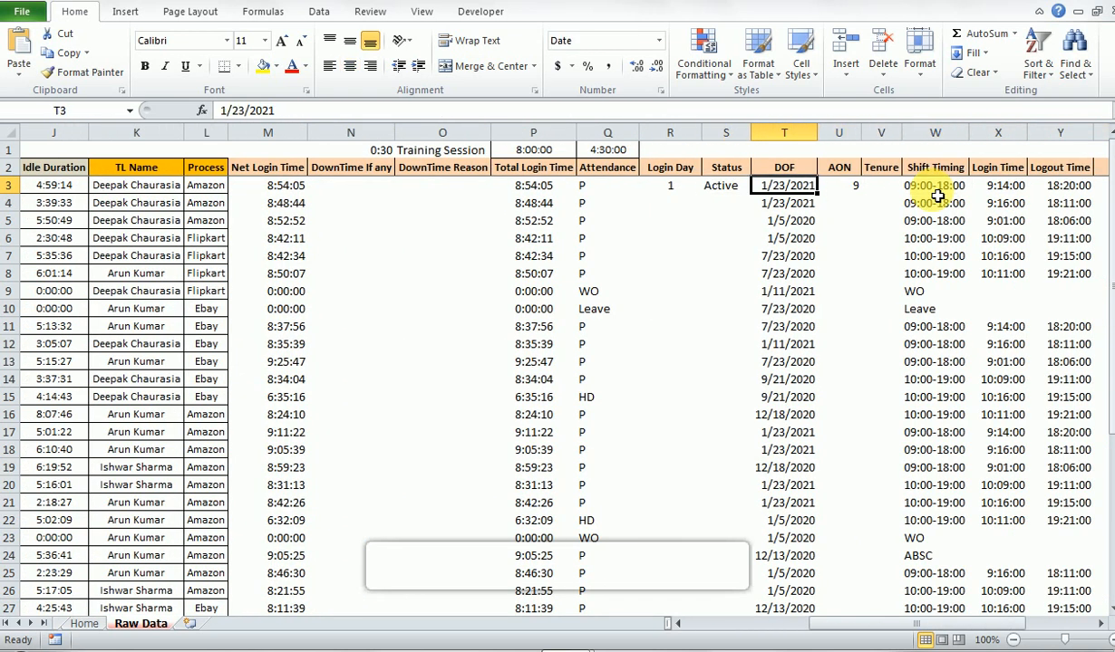
key("F2")
key("Escape")
key("Right")
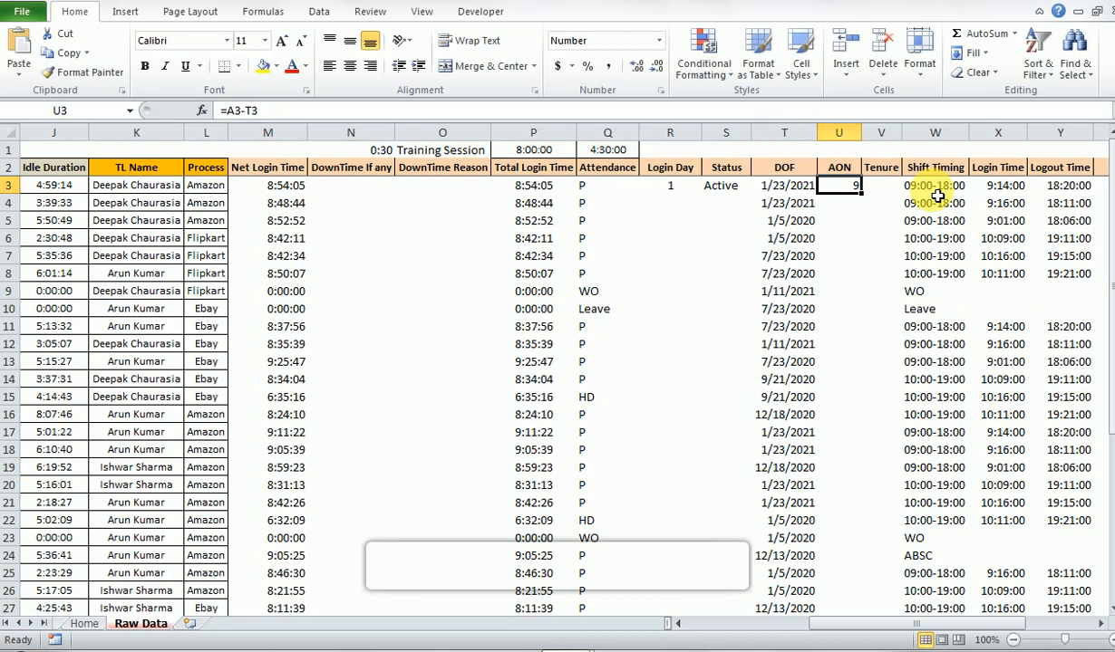
- Start a LOOKUP formula in the Tenure cell V3 of the first agent record
key("Right")
key("Right")
key("Right")
key("Right")
key("Right")
key("Right")
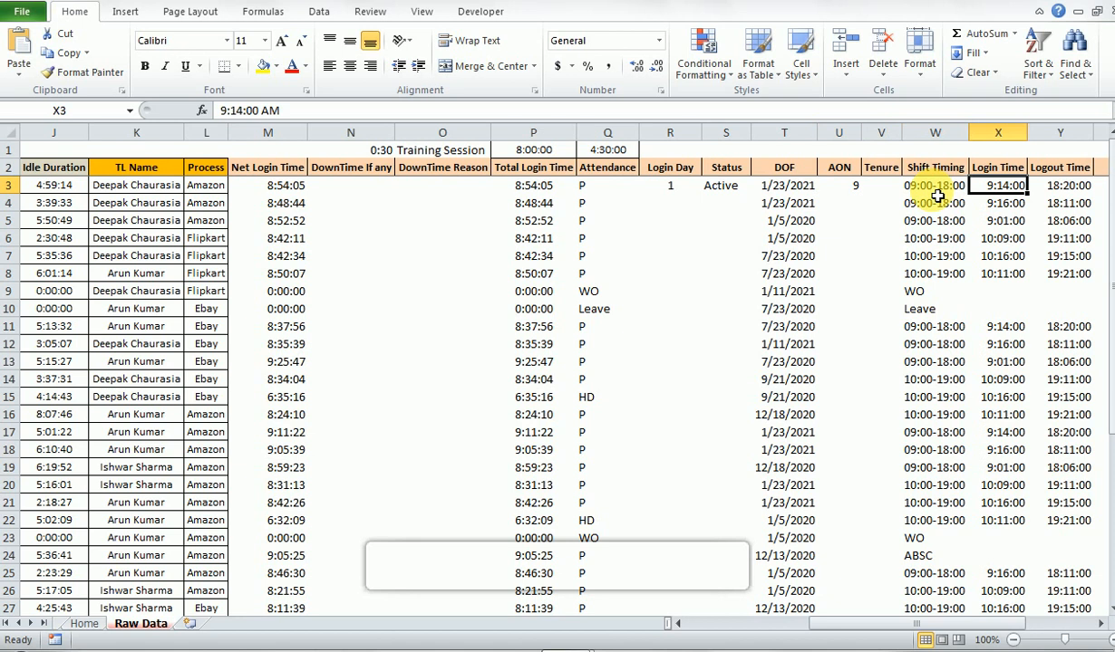
key("Left")
key("Left")
key("Left")
key("Left")
key("Left")
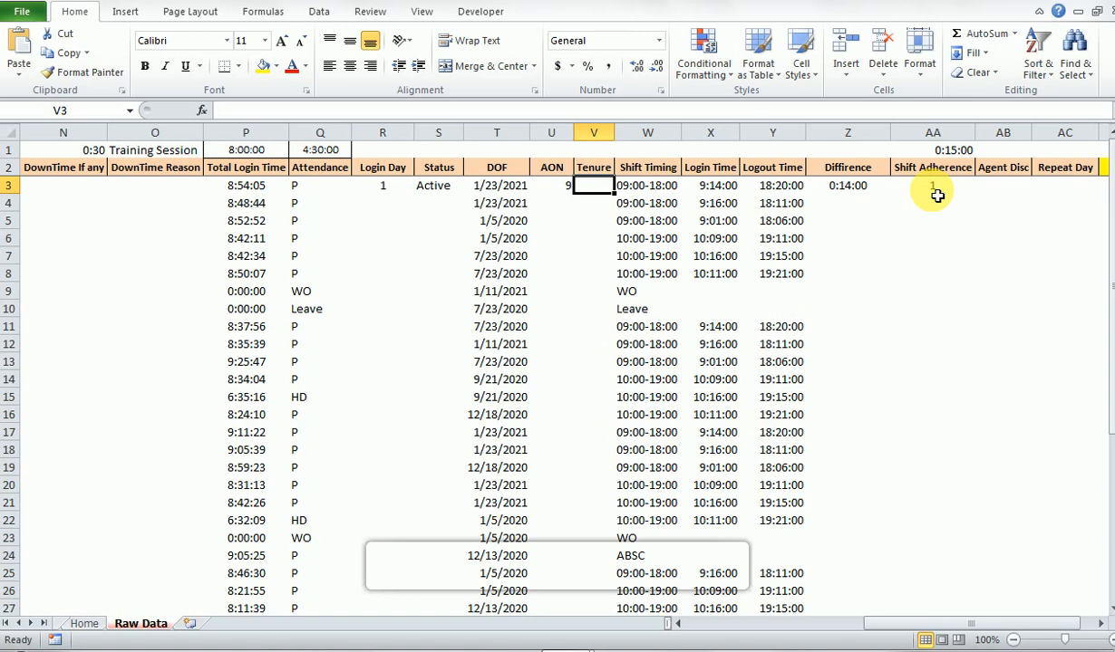
type("=")
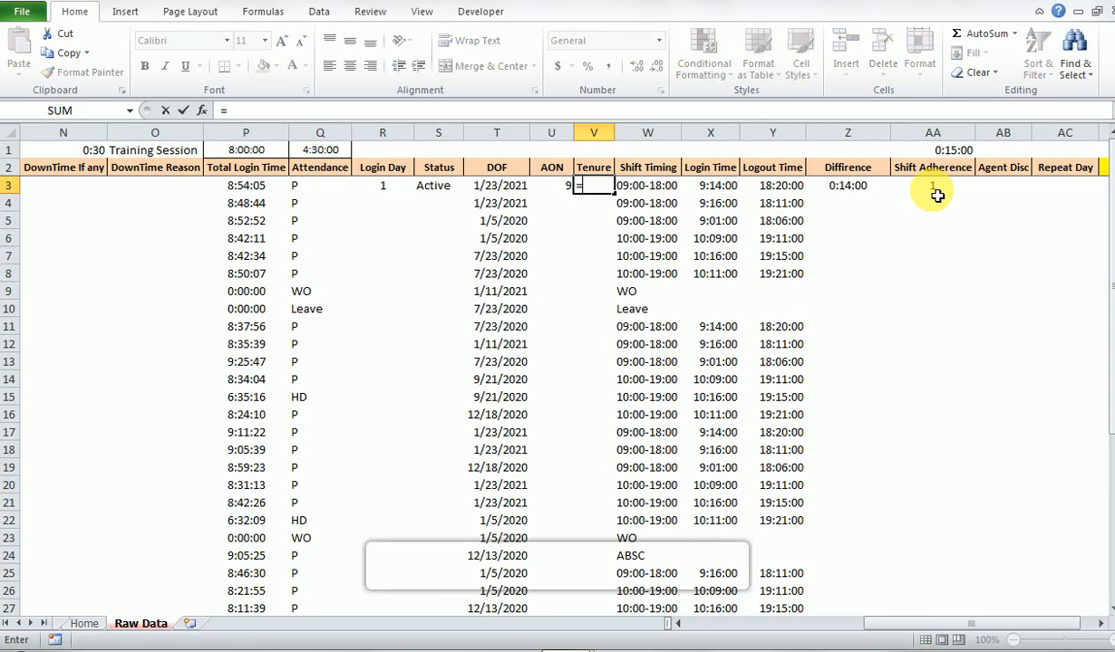
type("L")
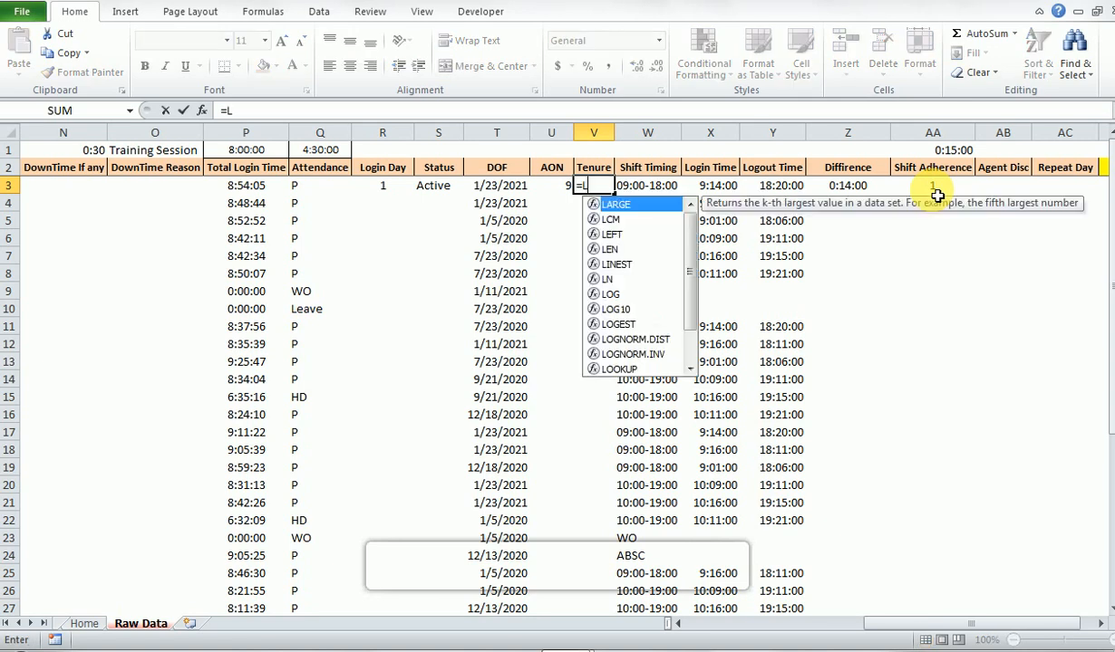
type("oo")
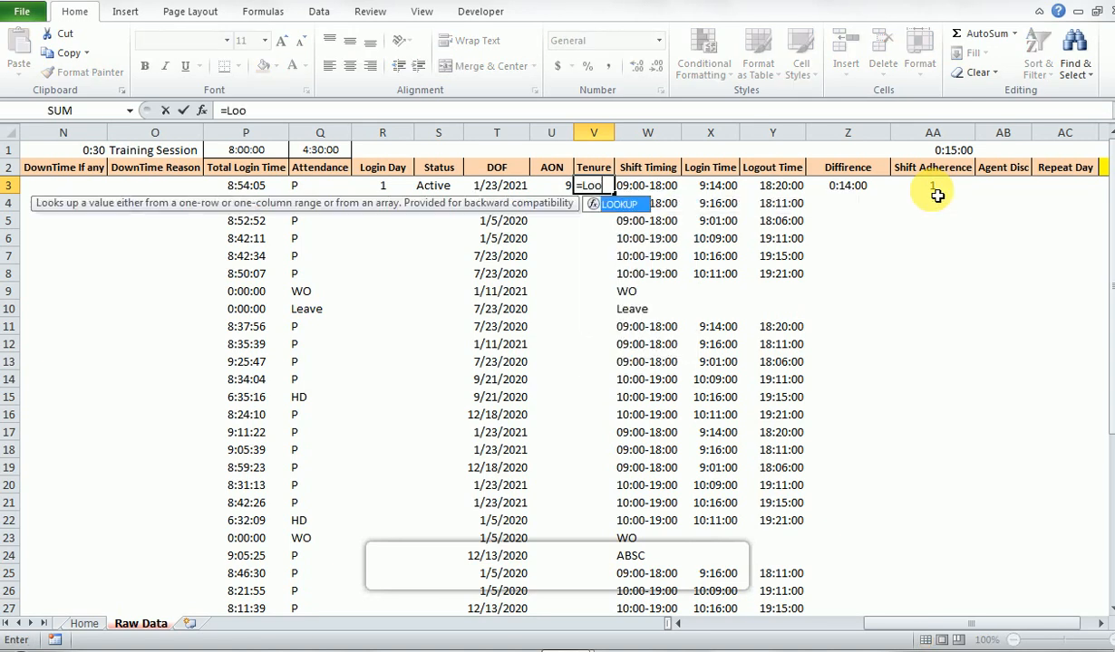
key("Tab")
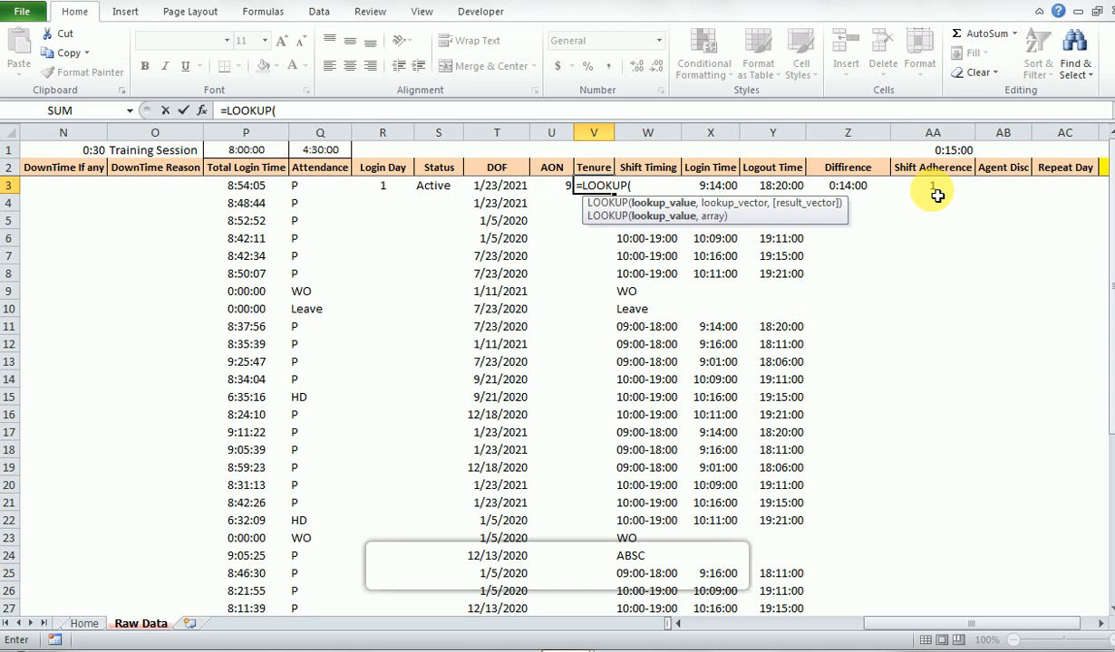
- Use VALUE(U3), the agent's AON, as the lookup value of the Tenure formula
type("va")
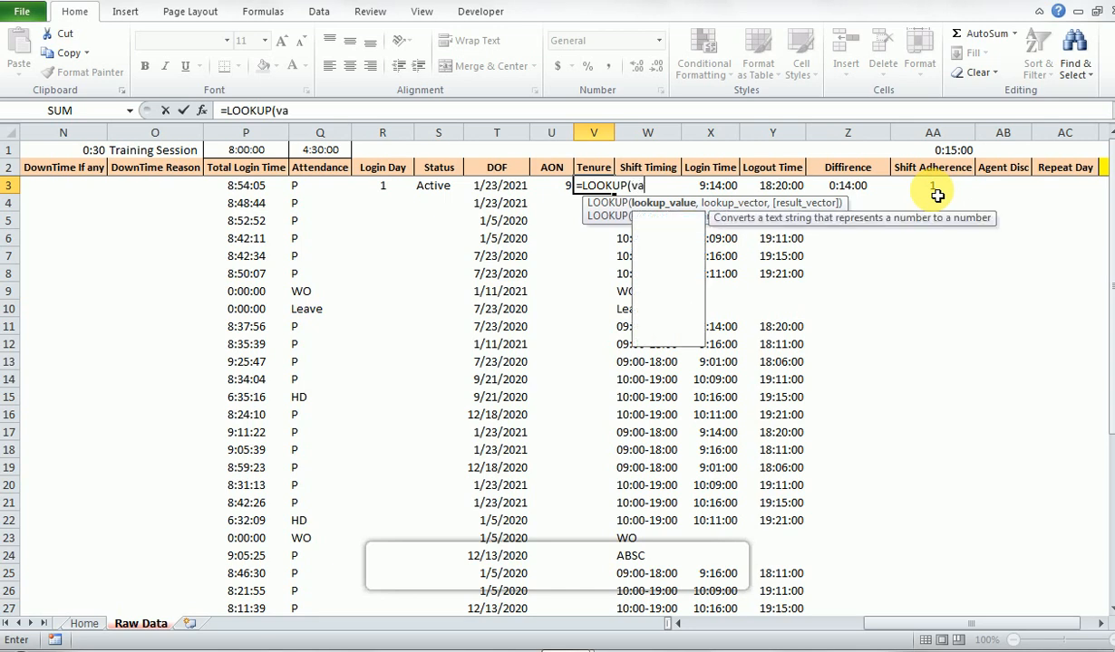
key("Tab")
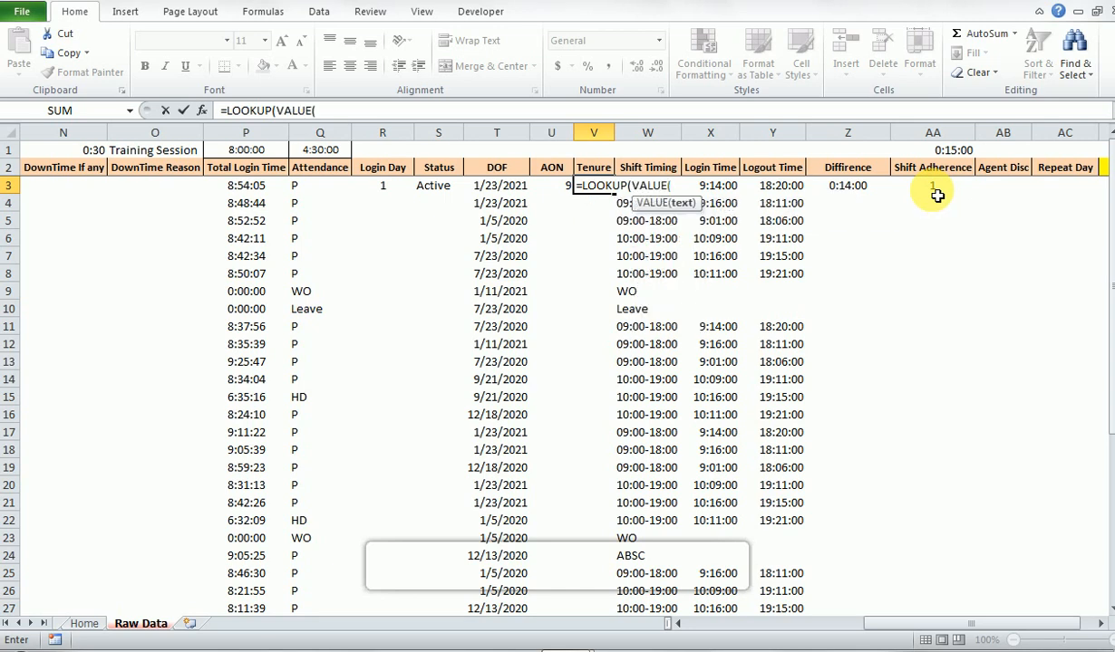
key("Left")
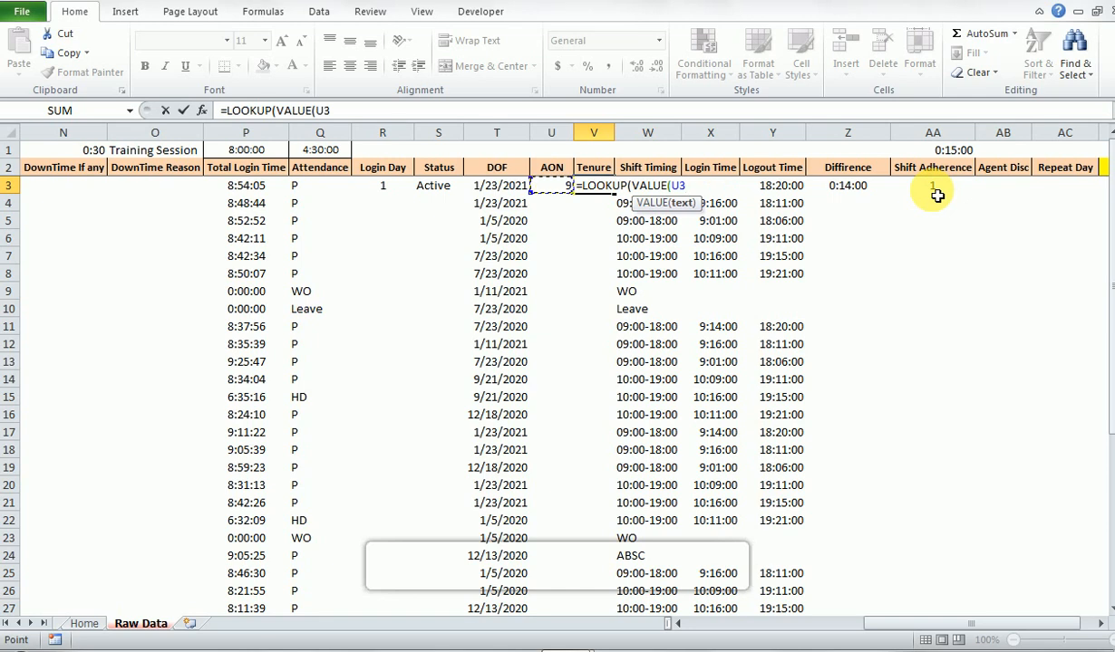
type(")")
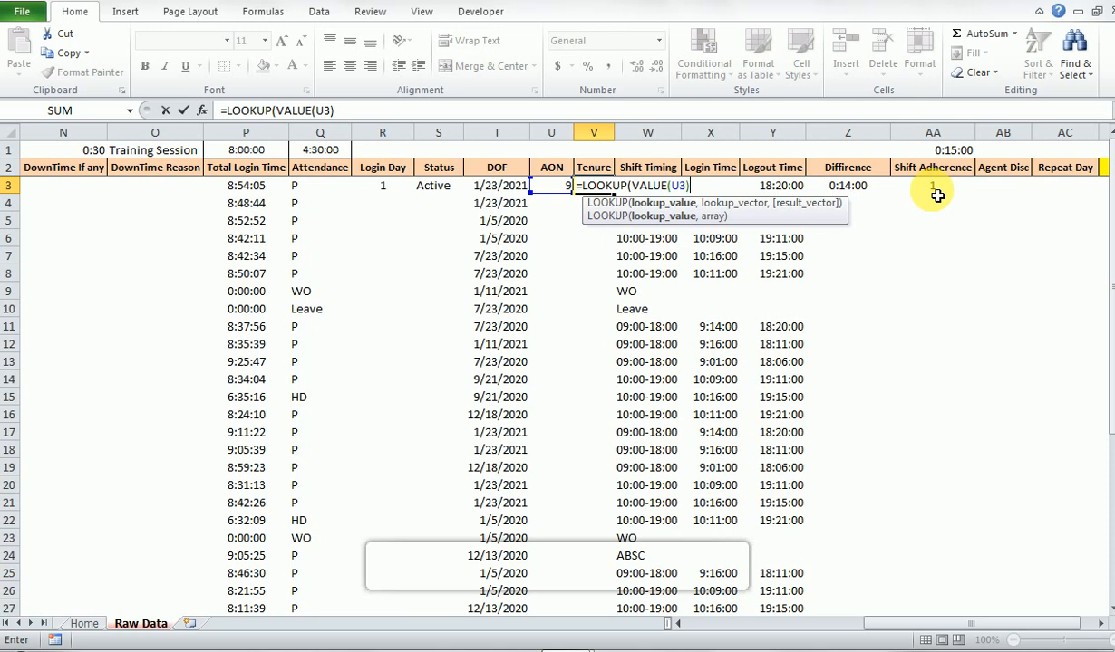
type(",")
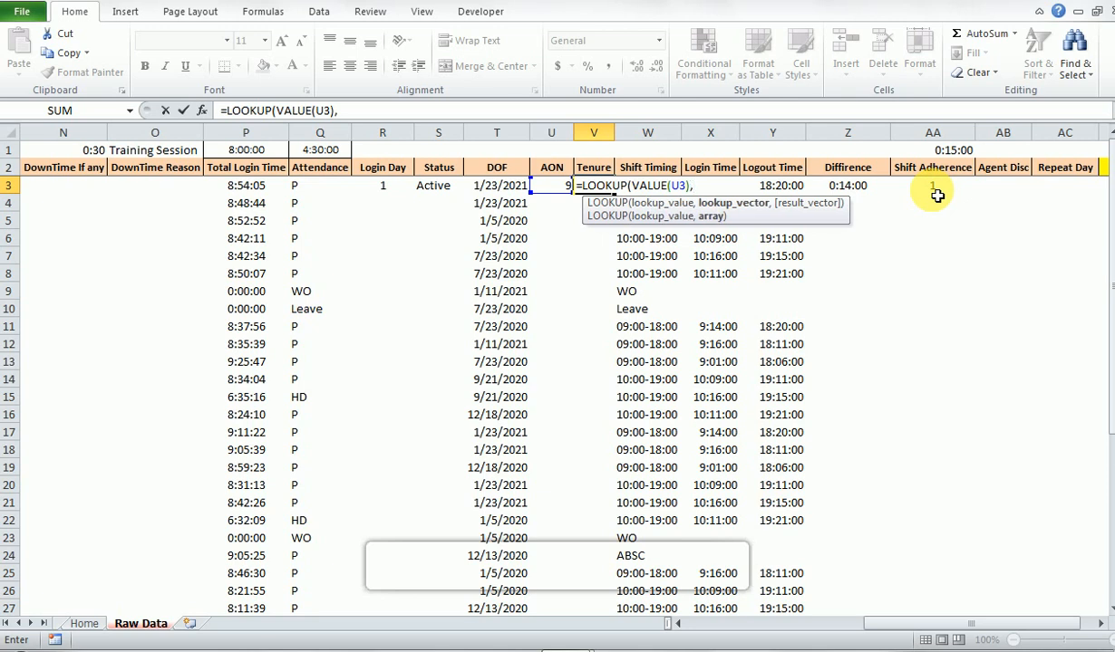
type("{0,31,61")
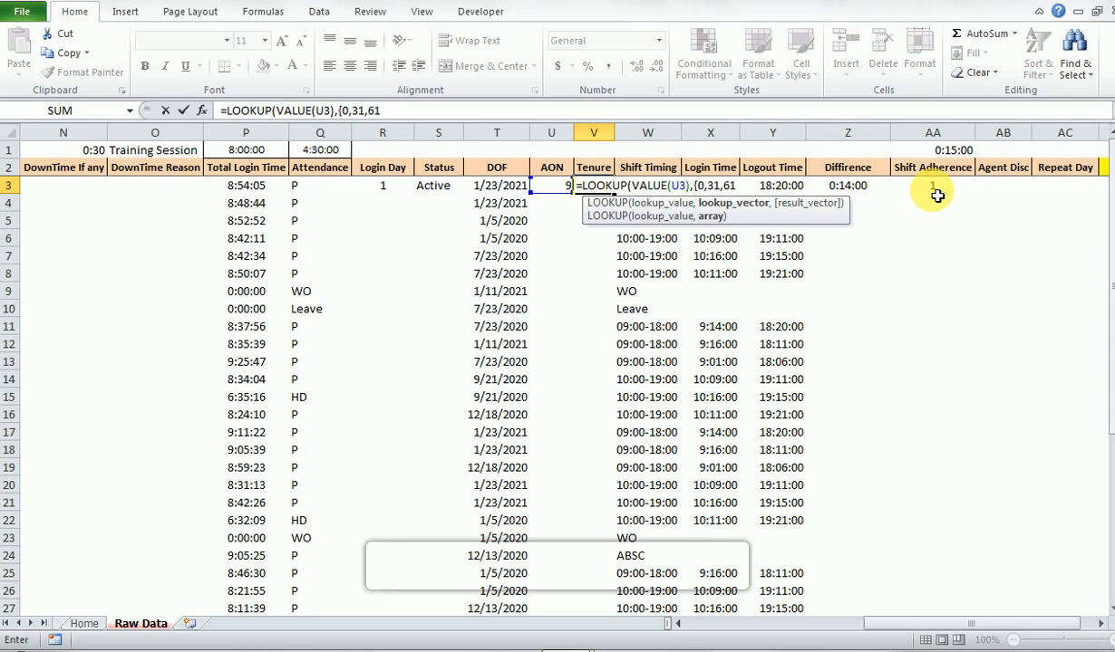
type(",")
- Add 181 as the last threshold and close the lookup vector as {0,31,61,181}
type("9")
type("0")
type(",")
key("BackSpace")
key("BackSpace")
type("1")
key("BackSpace")
key("BackSpace")
type("181")
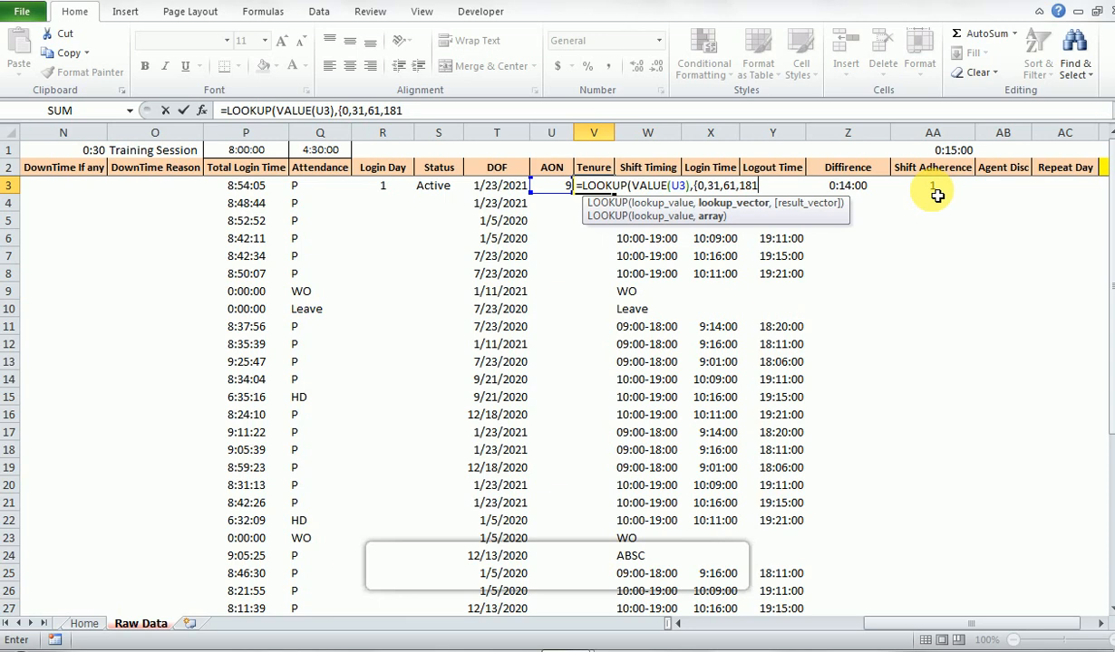
type("},")
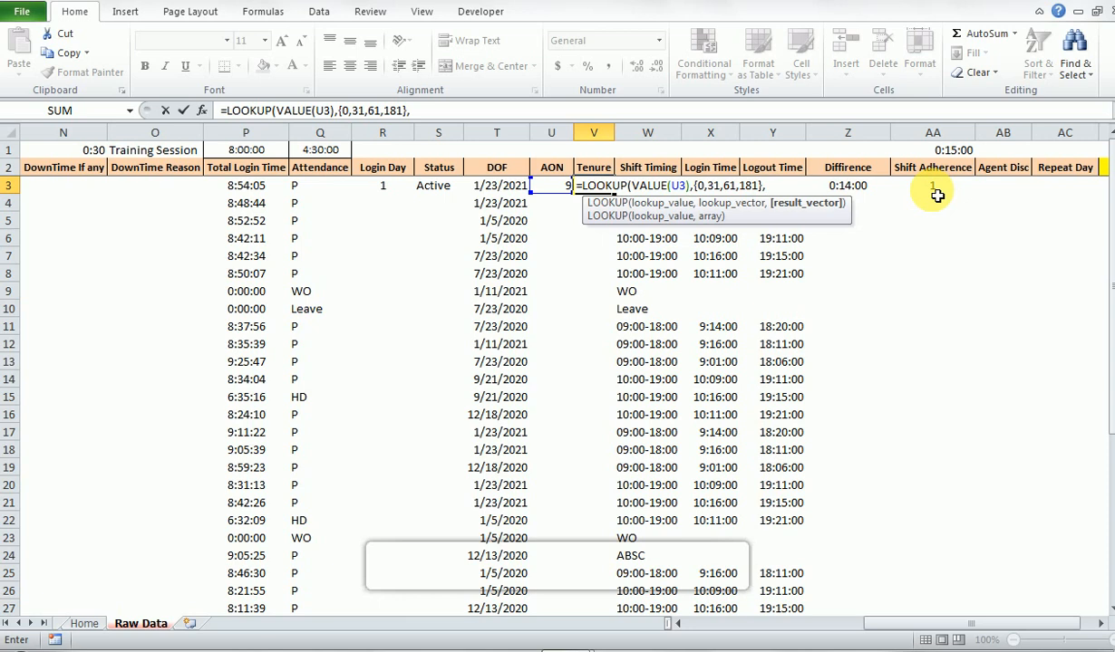
type("{\"0-30 Da")
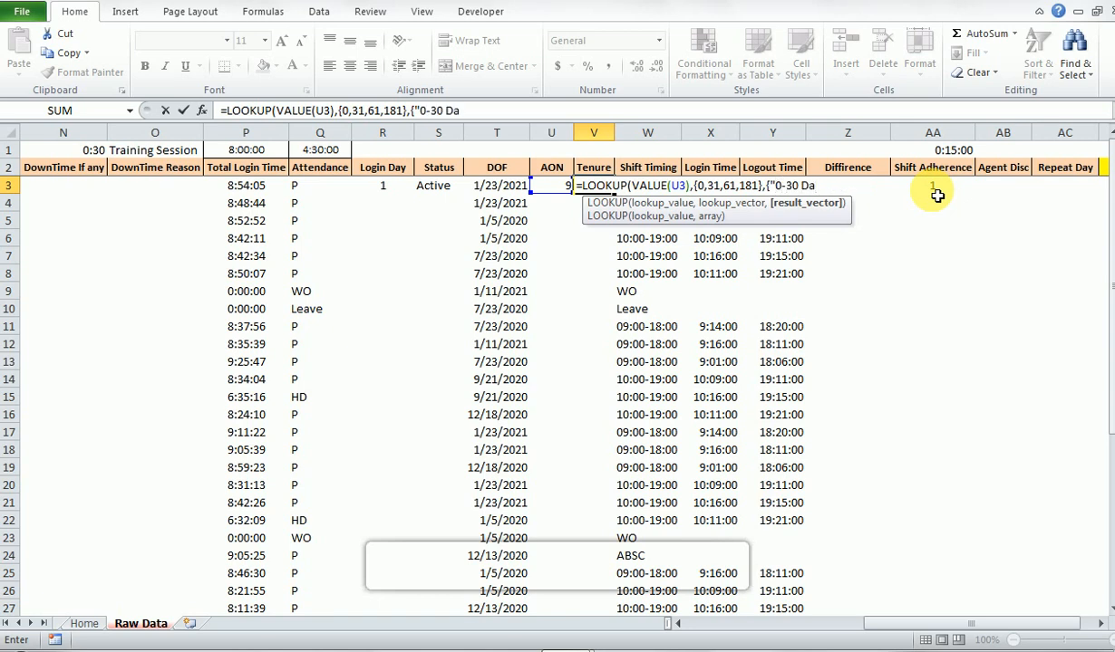
type("ys\",\"31-60 Days")
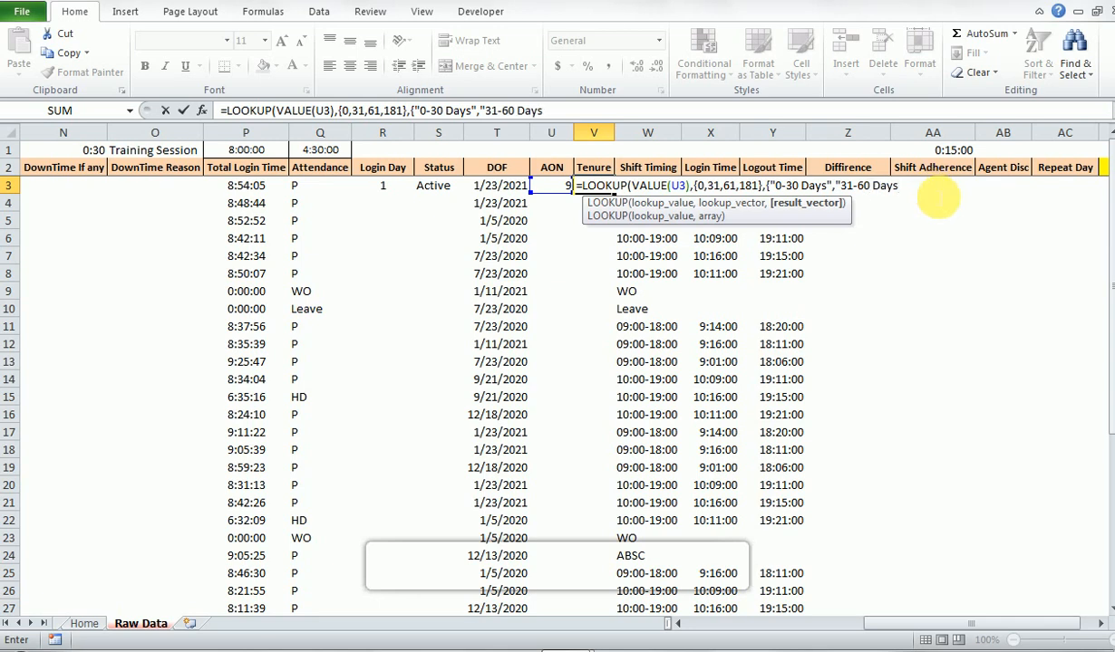
- Add "31-60 Days" as the second label in the result vector
type("\",\"61-90 Days")
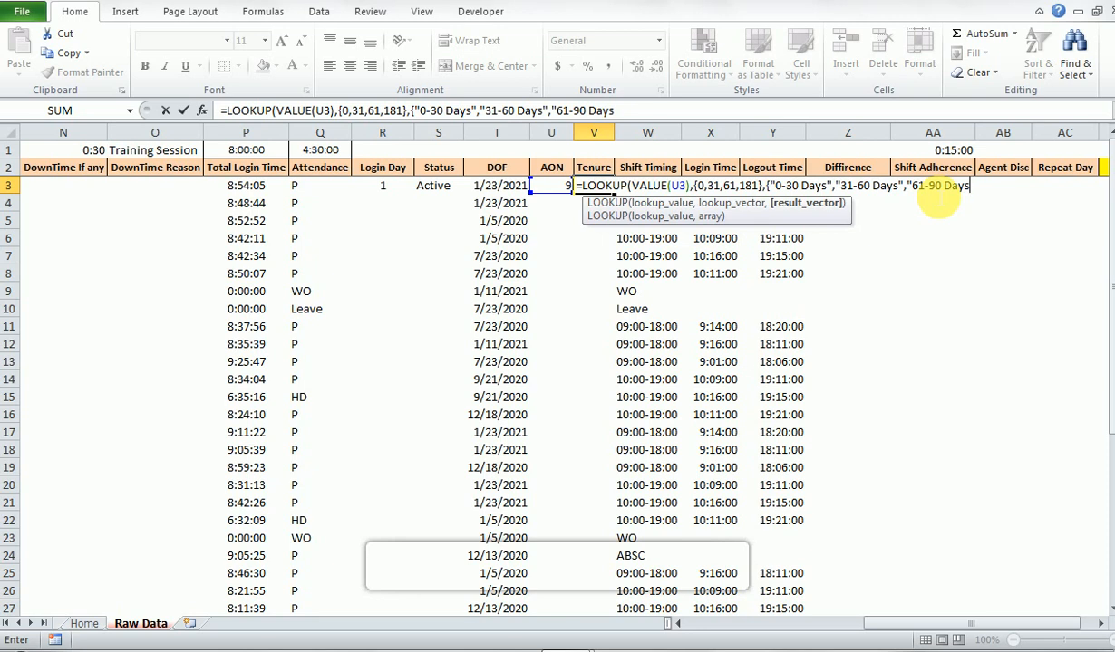
- Add "61-90 Days" as the third label in the result vector
type("\",\">180 Days")
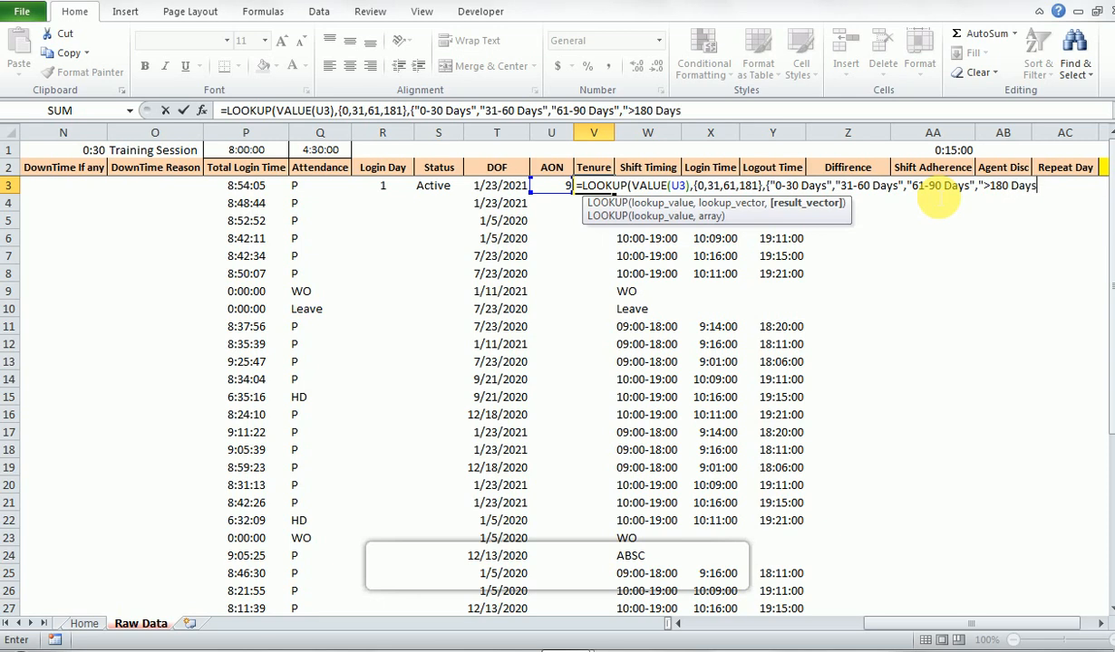
type("\"})")
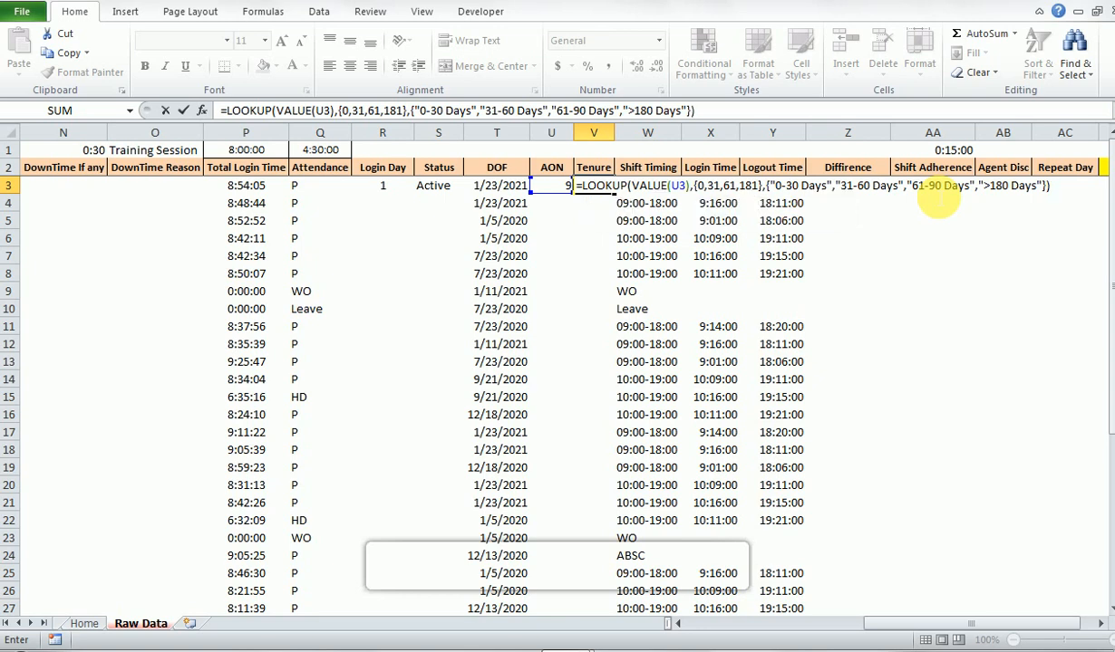
- Insert the threshold 91 before 181 and the label "91-180 Days" before ">180 Days" in the Tenure formula
left_click(716, 109)
type("\"91-180 Days\",")
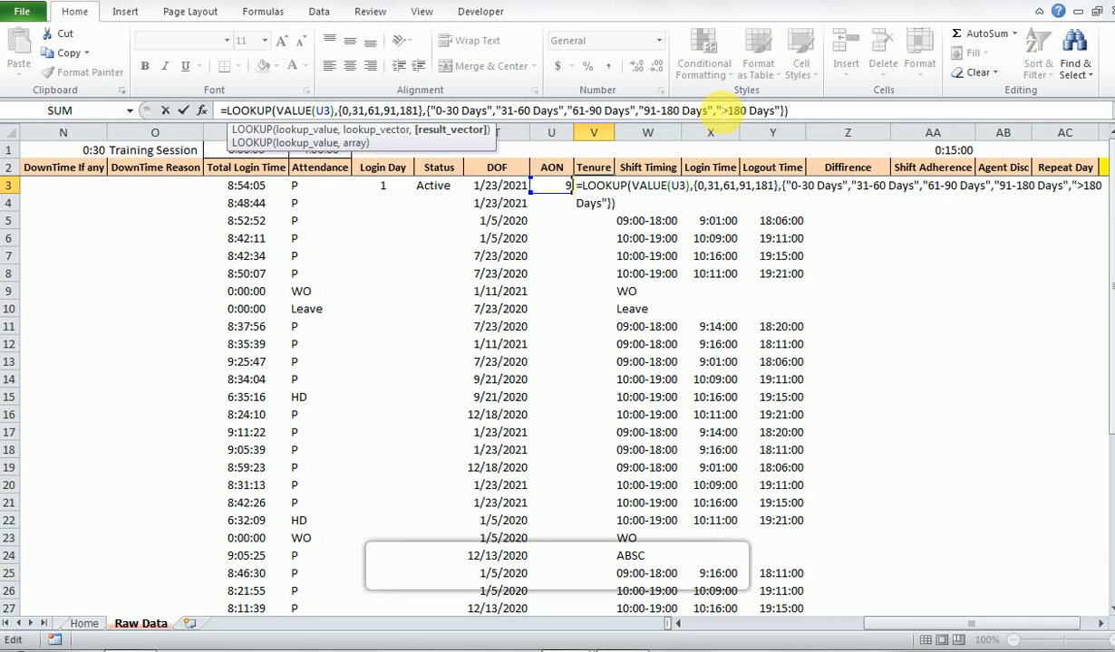
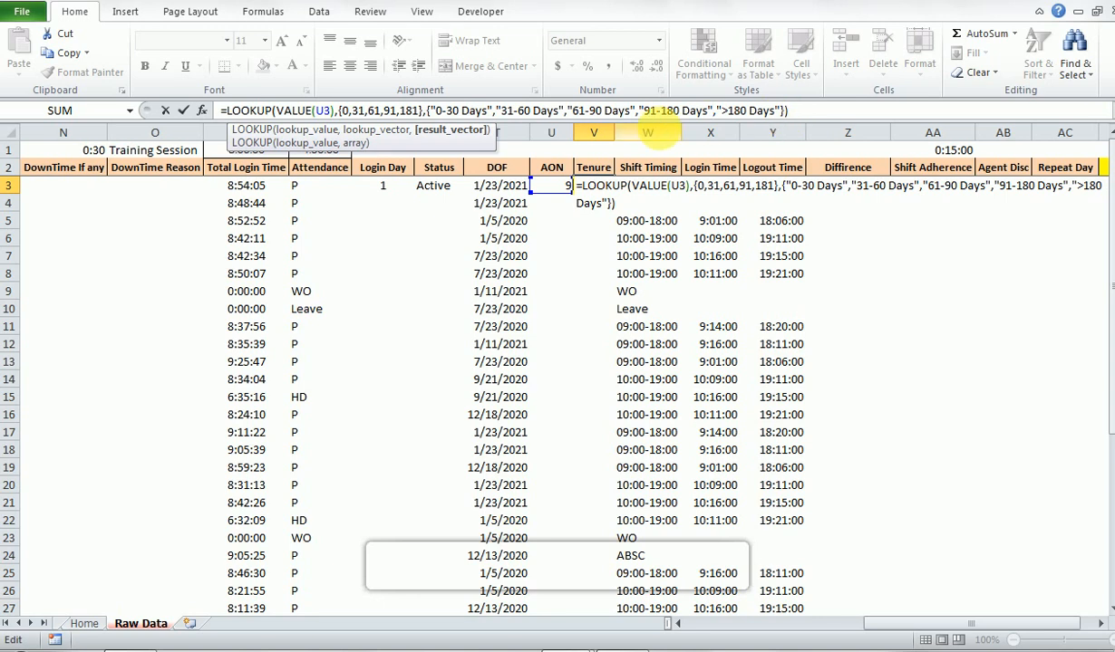
- Enter the completed LOOKUP formula in Tenure cell V3 and fill it down to V5
key("Return")
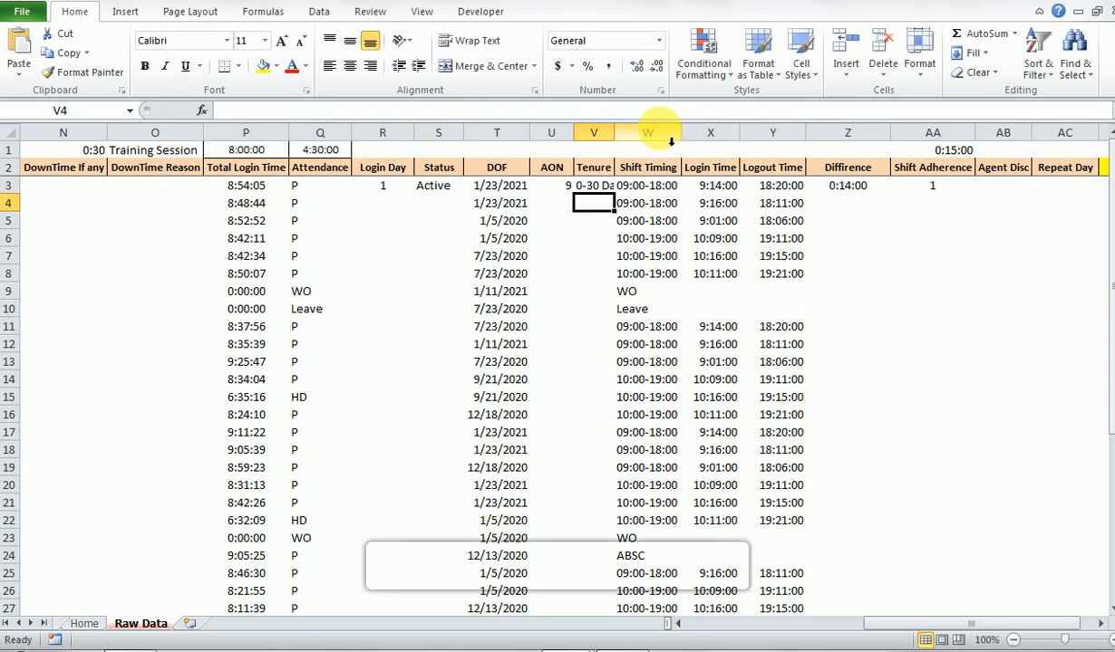
key("Up")
key("shift+Down")
key("shift+Down")
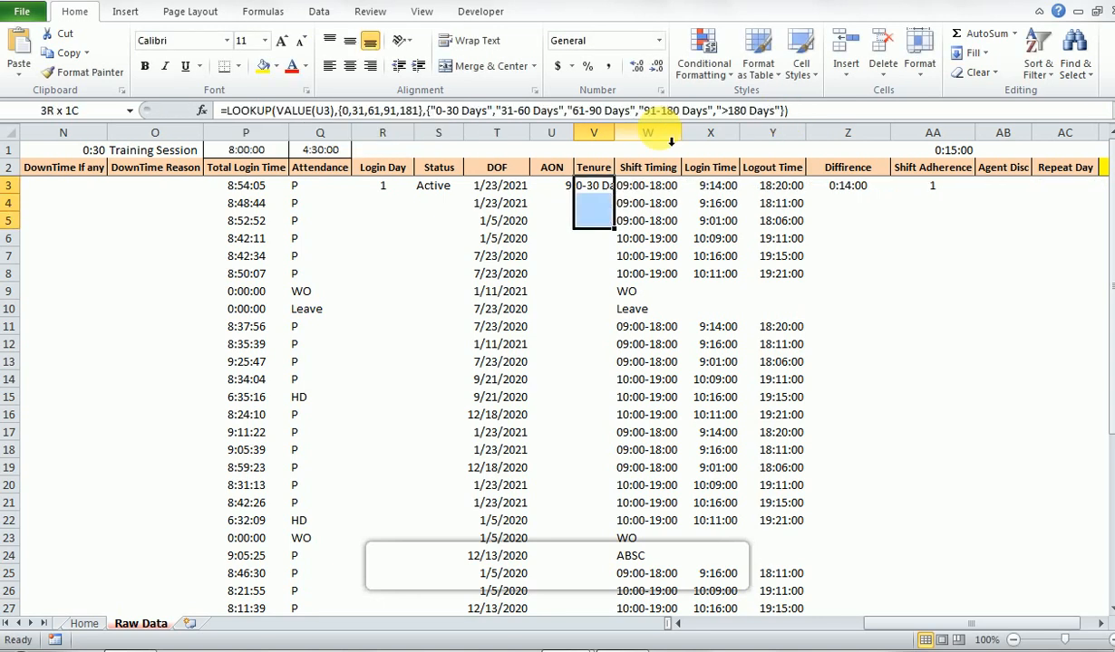
key("ctrl+d")
- Fill the Tenure formula from V3 down to the last data row
key("Down")
key("Right")
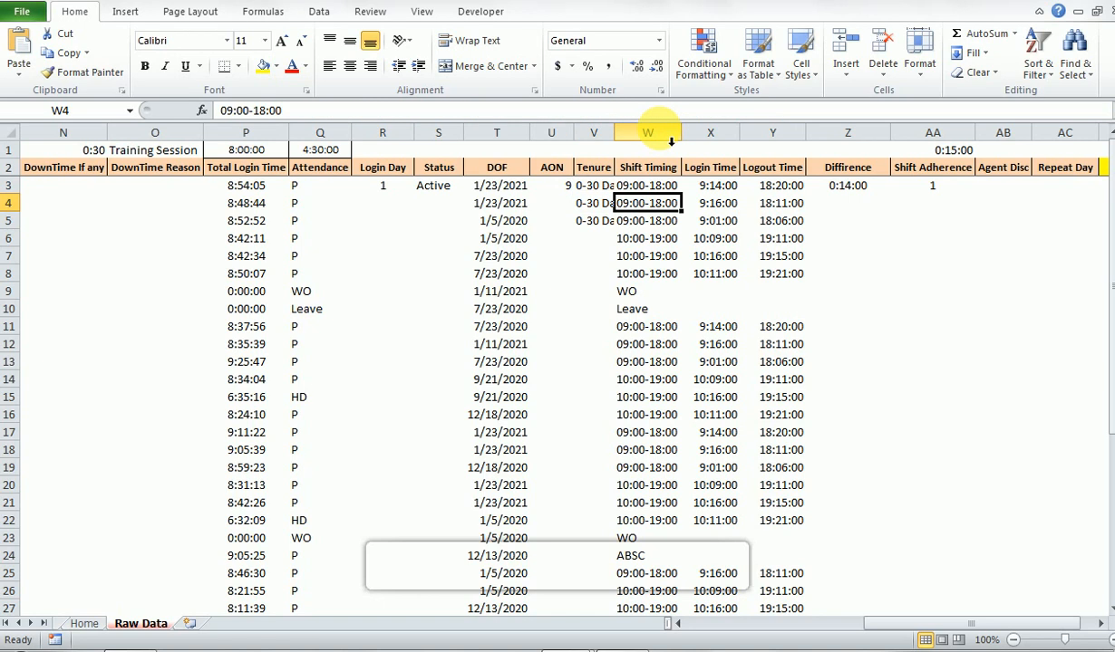
key("ctrl+Down")
key("Left")
key("ctrl+shift+Up")
key("ctrl+d")
key("ctrl+Up")
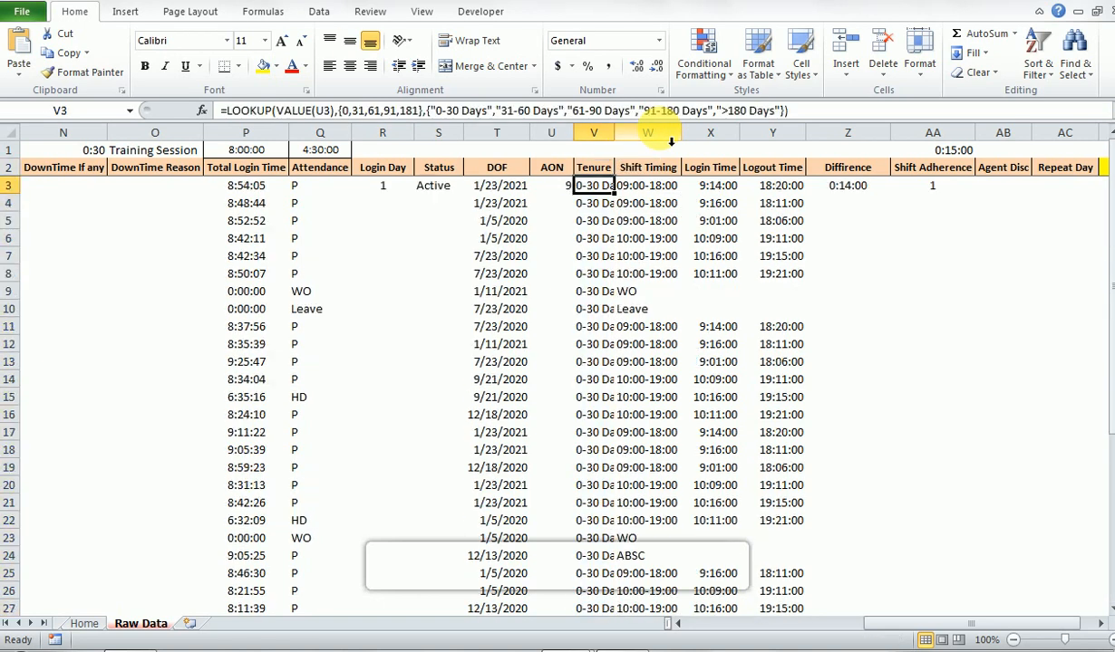
- AutoFit the width of the Tenure column to its V3 entry
key("alt+h")
key("o")
key("i")
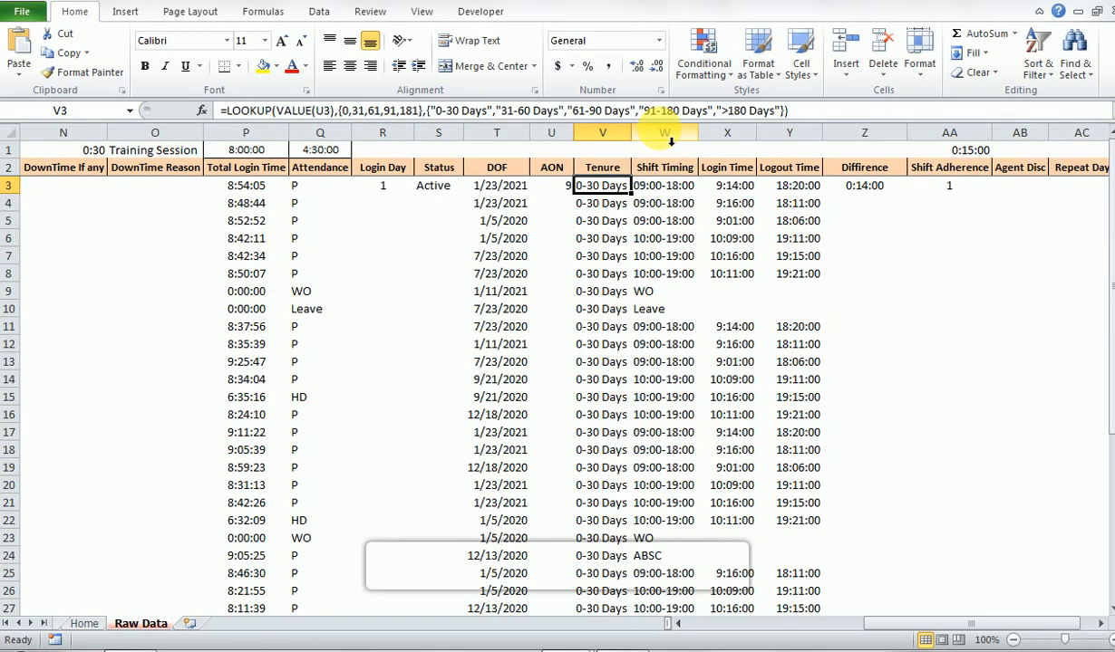
- Fill the AON formula =A3-T3 from U3 down to the last data row
key("Left")
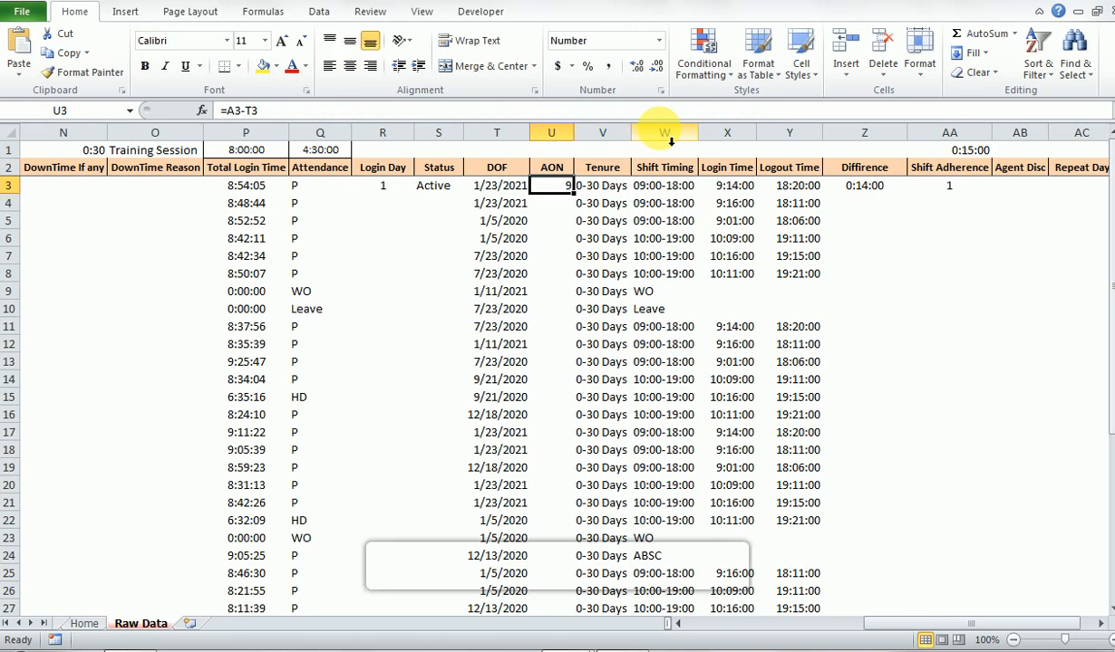
key("F2")
key("Tab")
key("ctrl+Down")
key("Left")
key("ctrl+shift+Up")
key("ctrl+d")
key("ctrl+Up")
- Compare the AON values with their Tenure labels row by row down the columns
key("Down")
key("Down")
key("Up")
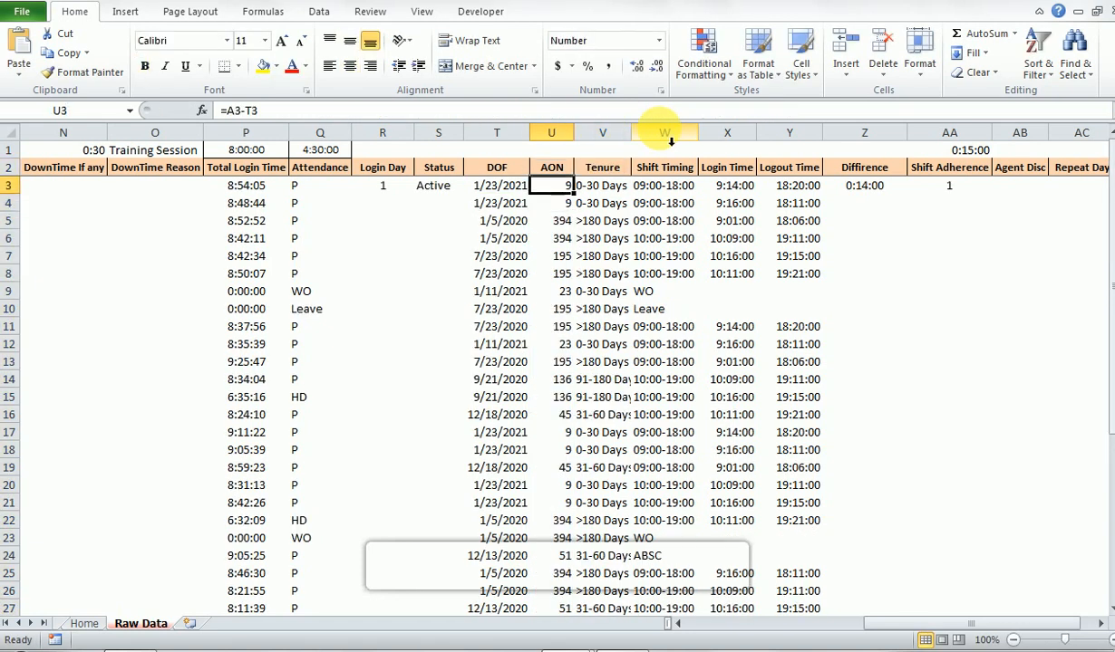
key("Right")
key("Left")
key("Down")
key("Down")
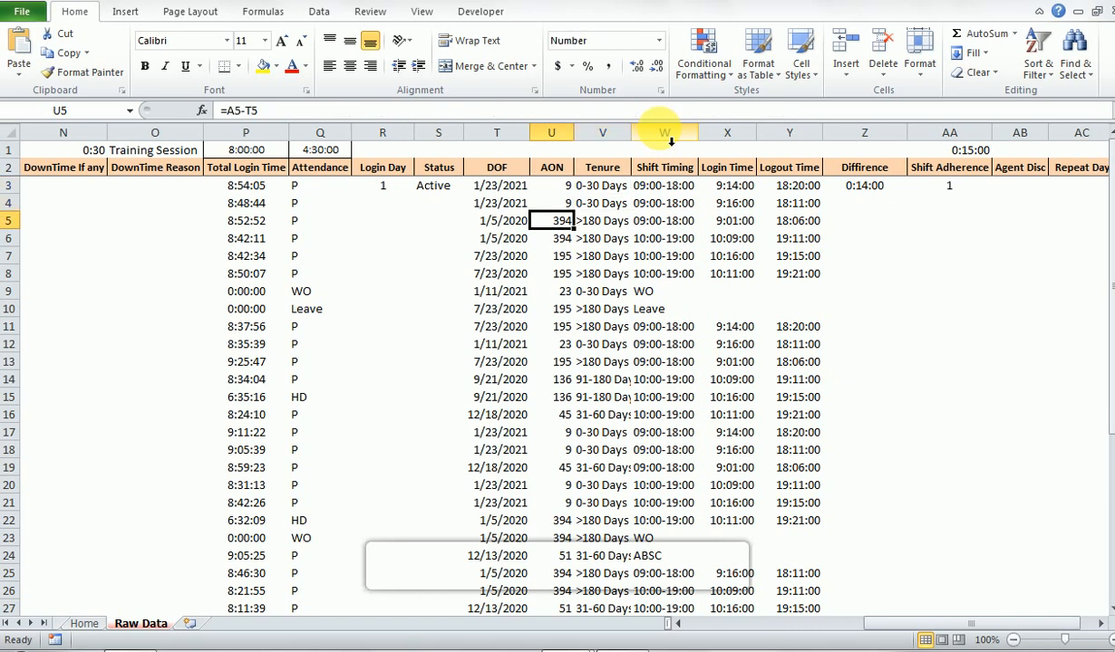
key("Right")
key("Down")
key("Left")
key("Down")
key("Down")
key("Down")
key("Right")
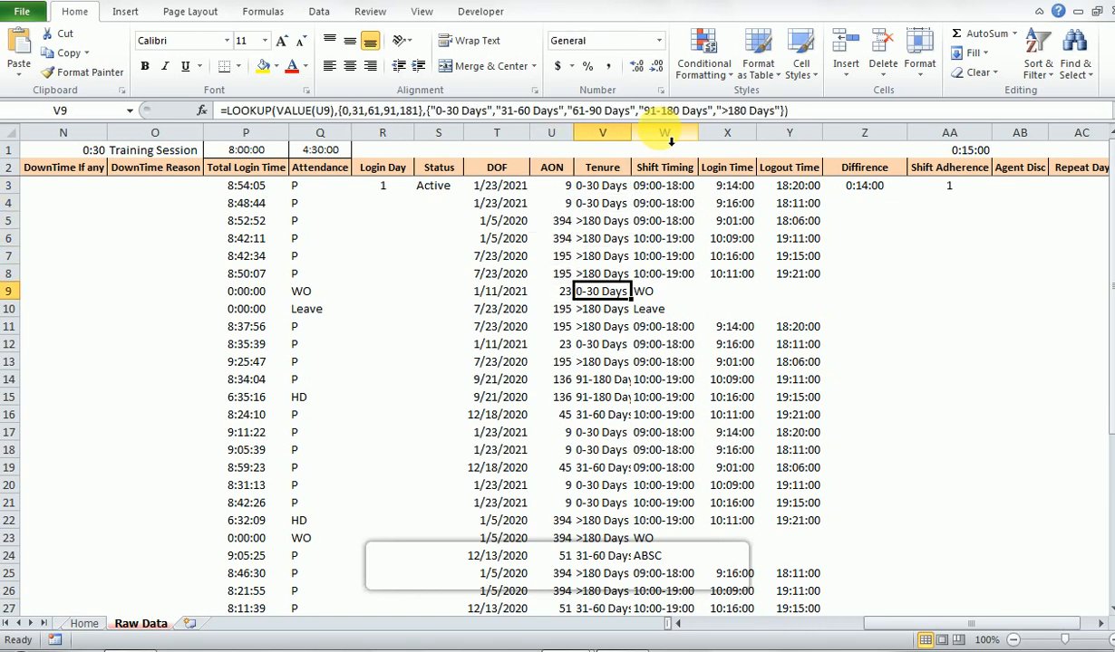
key("Left")
key("Down")
key("Down")
key("Down")
key("Right")
key("Down")
key("Left")
key("Down")
key("Down")
key("Down")
key("Down")
key("Down")
key("Down")
key("Right")
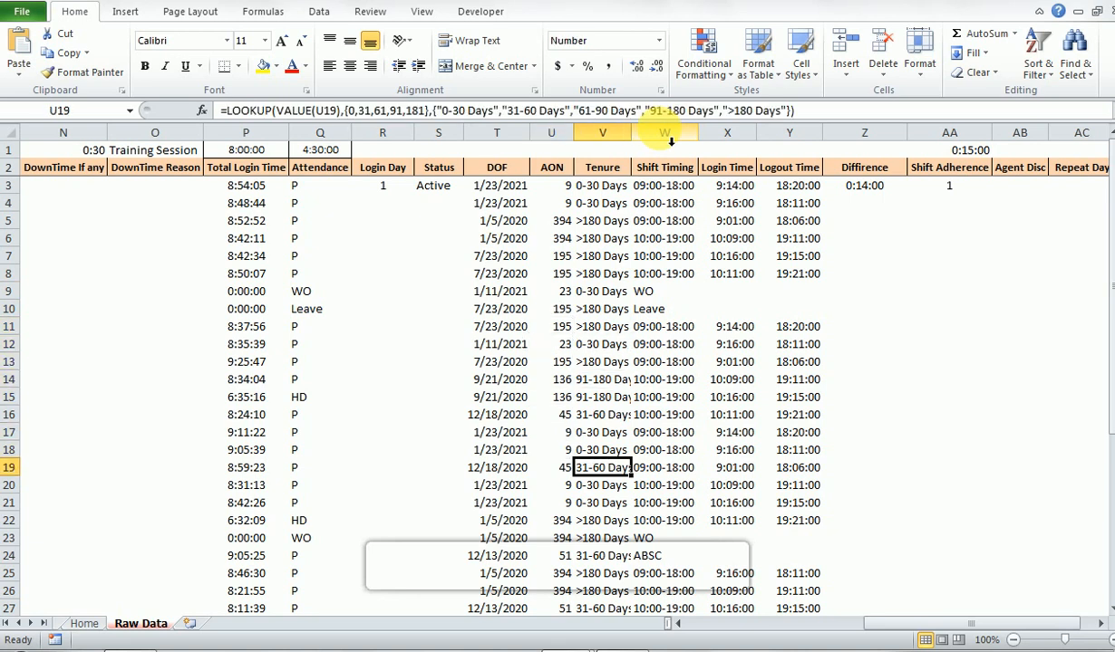
key("Down")
key("ctrl+Down")
key("ctrl+Up")
key("Down")
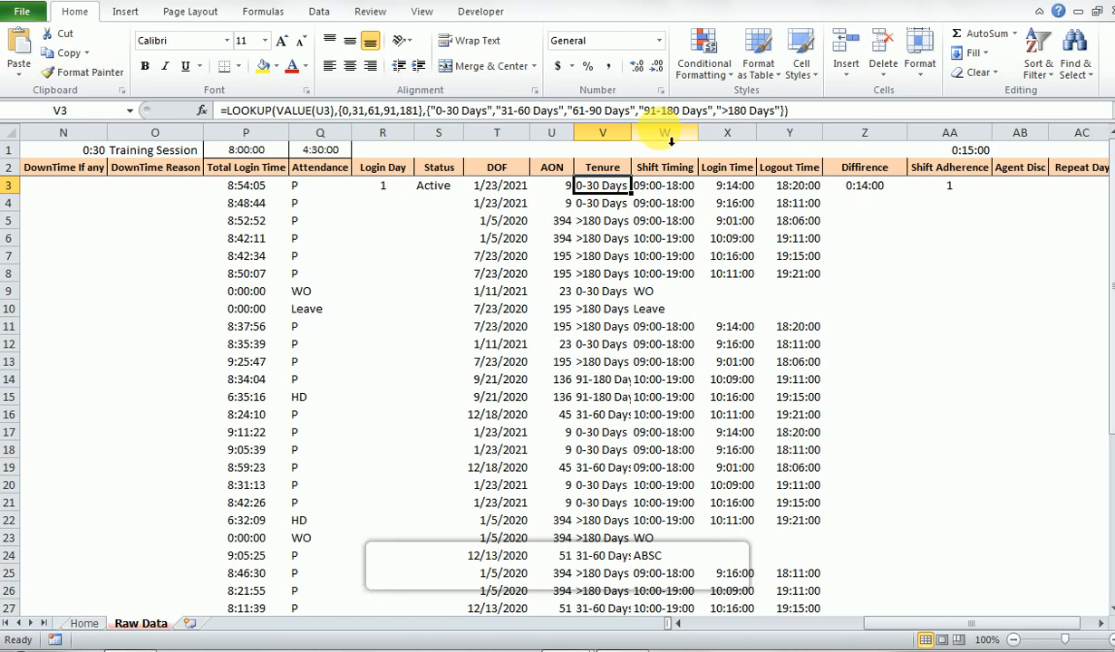
- Examine the login and logout times in row 3 and the Diffirence formula in Z3
key("Right")
key("Right")
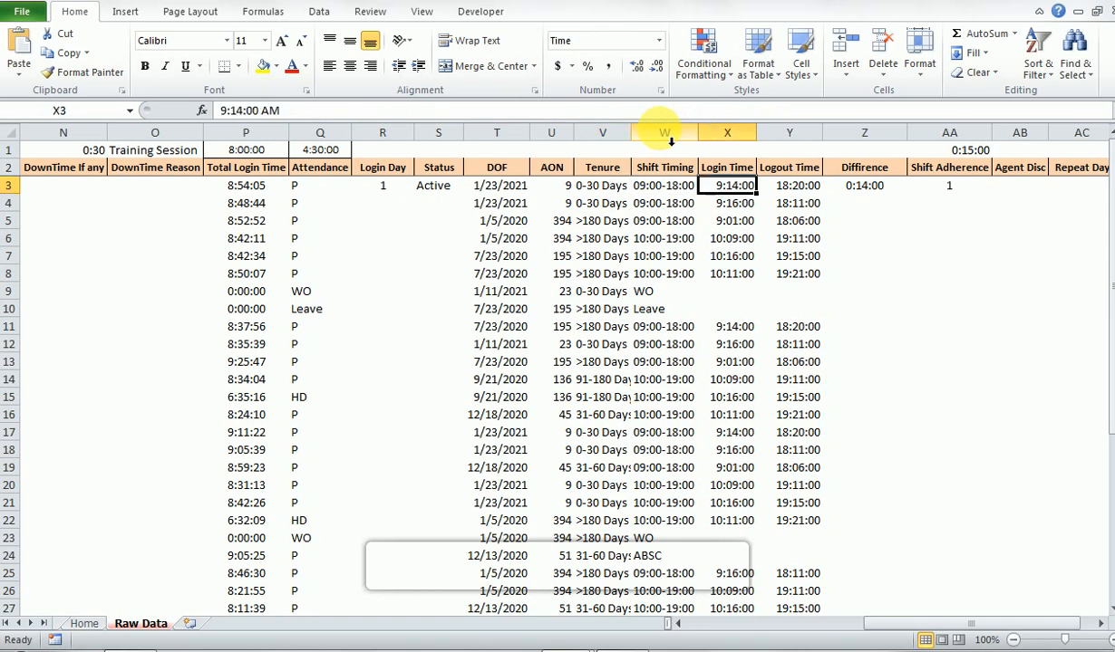
key("Right")
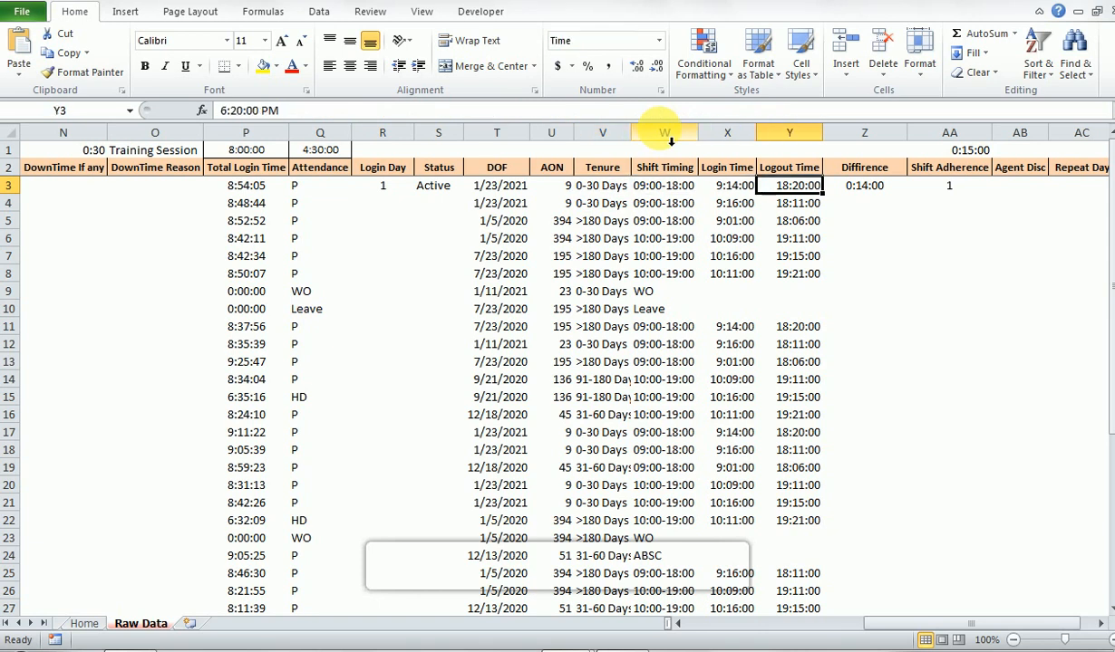
key("Right")
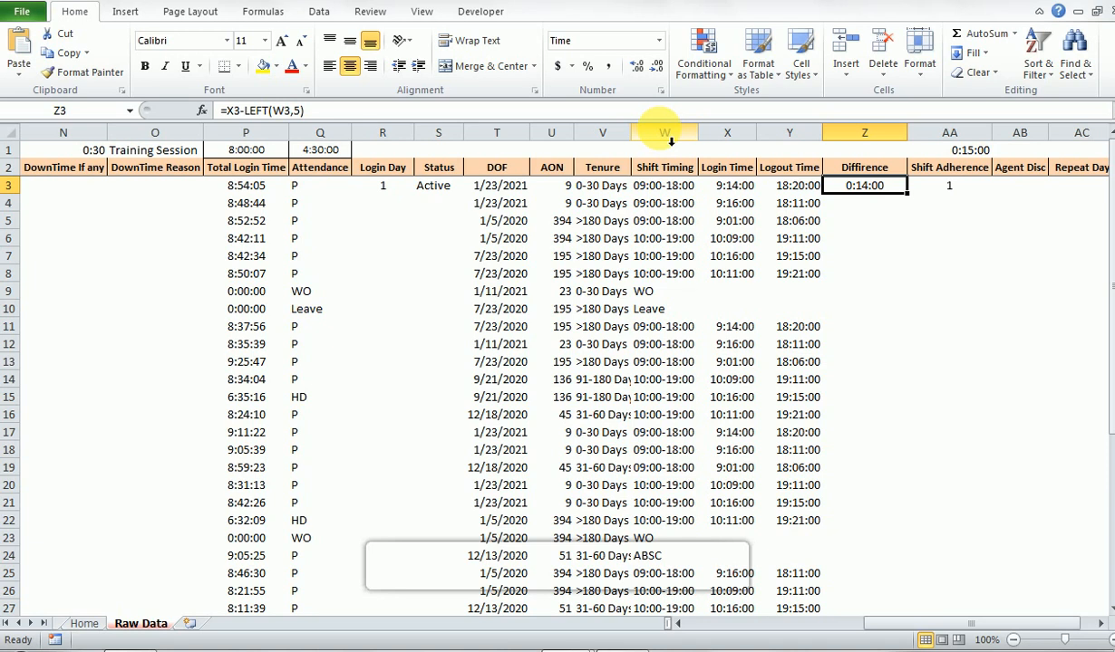
key("F2")
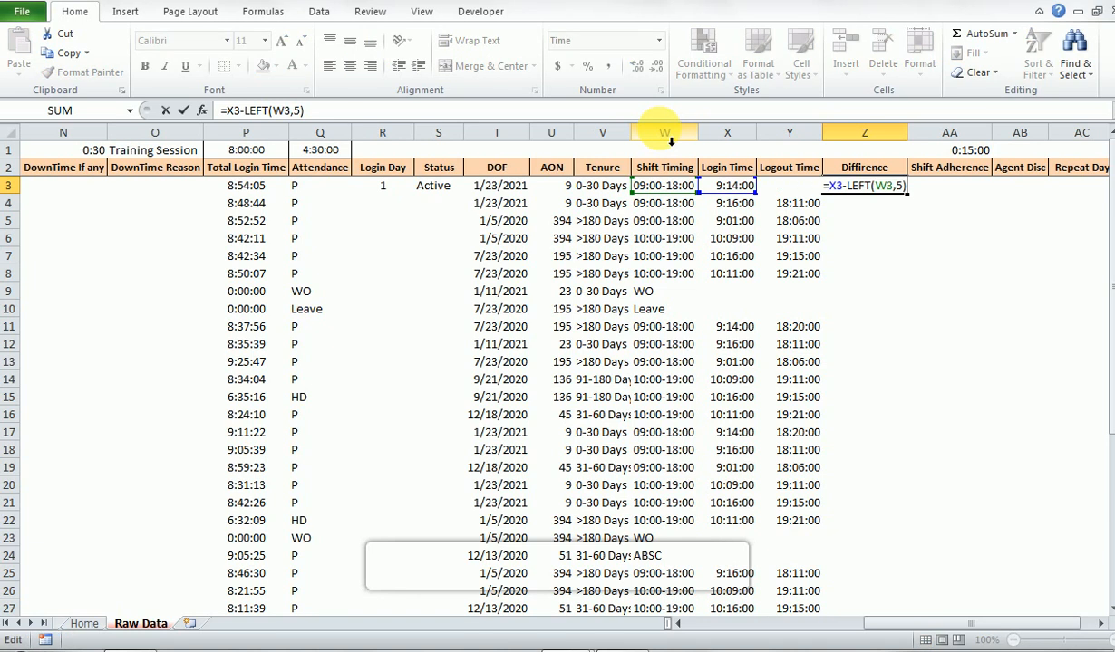
key("Left")
key("Left")
key("Left")
key("Left")
key("Left")
key("Left")
key("Left")
key("Left")
key("Left")
key("Left")
key("Left")
key("Right")
key("Right")
key("Right")
key("Right")
key("Right")
key("Right")
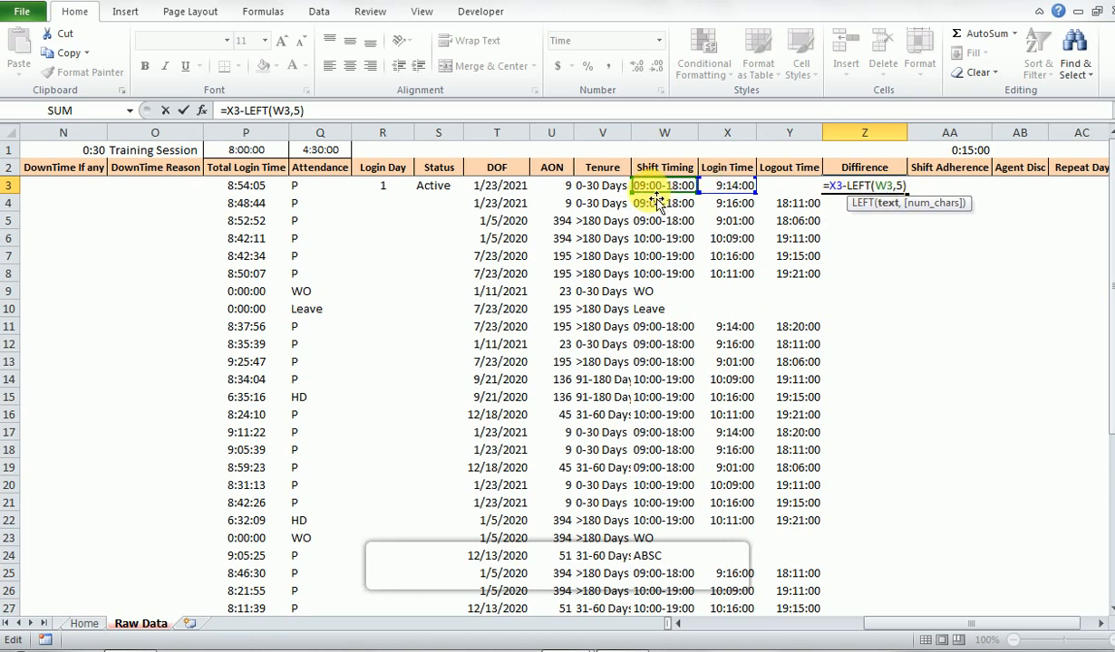
key("Escape")
- Select the Shift Timing entries from W3 downward to inspect their time format
key("Left")
key("Left")
key("Left")
key("shift+Down")
key("shift+Down")
key("shift+Down")
key("shift+Down")
key("shift+Down")
key("shift+Down")
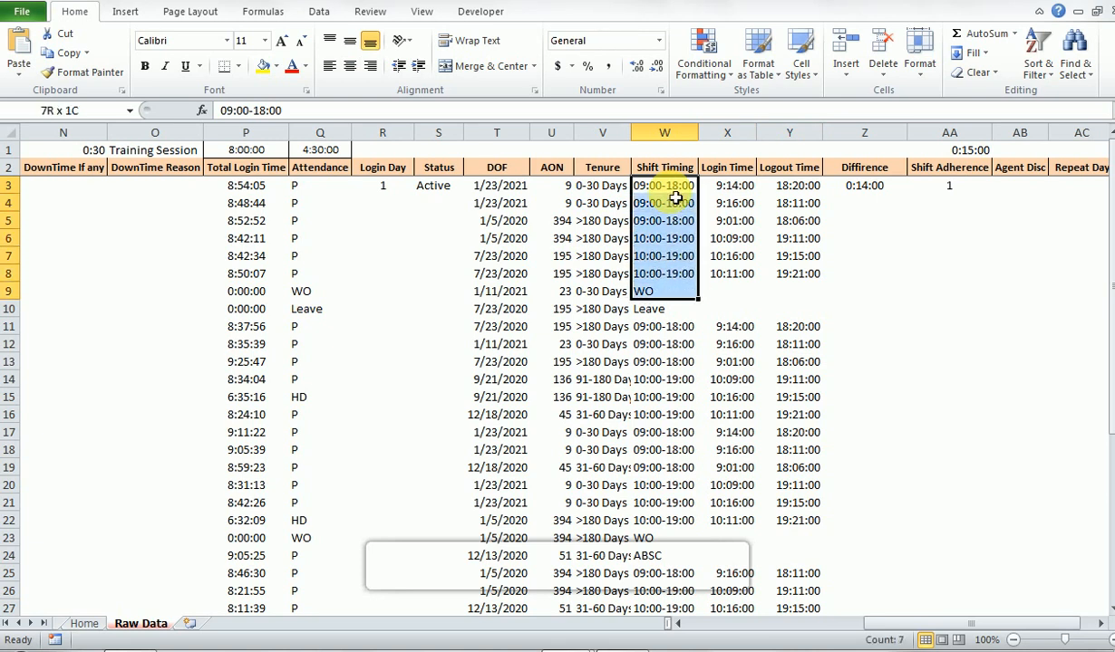
key("ctrl+shift+Down")
- Examine the nested IF formula for Shift Adherence in AA3
key("Right")
key("Right")
key("Right")
key("Right")
key("Left")
key("Right")
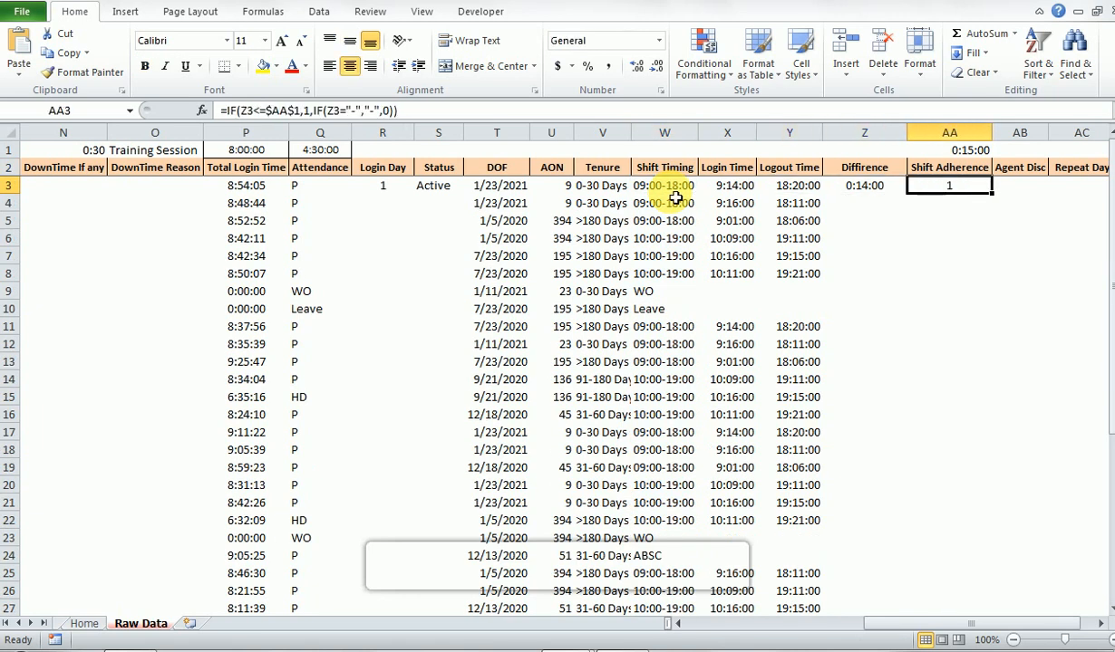
key("F2")
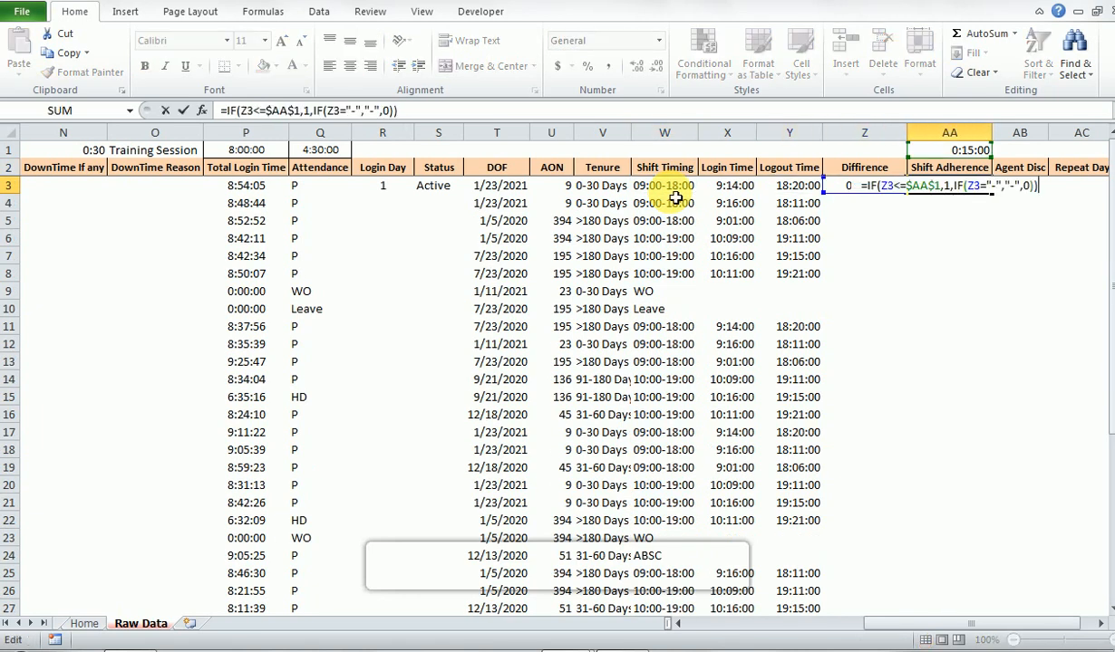
key("Escape")
key("F2")
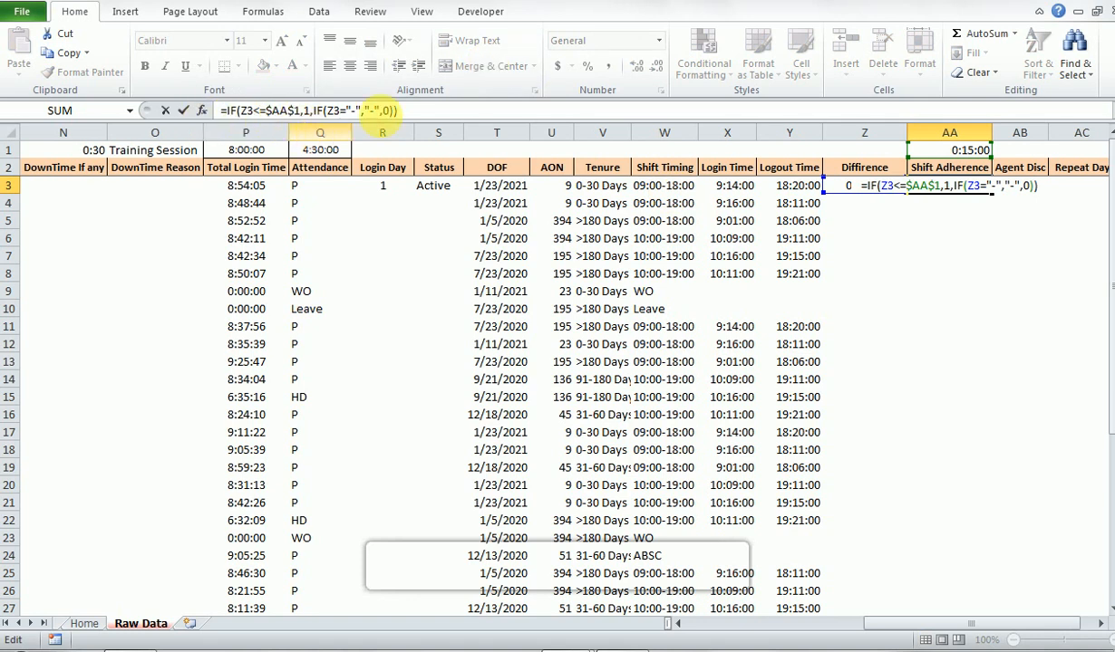
key("ctrl+Return")
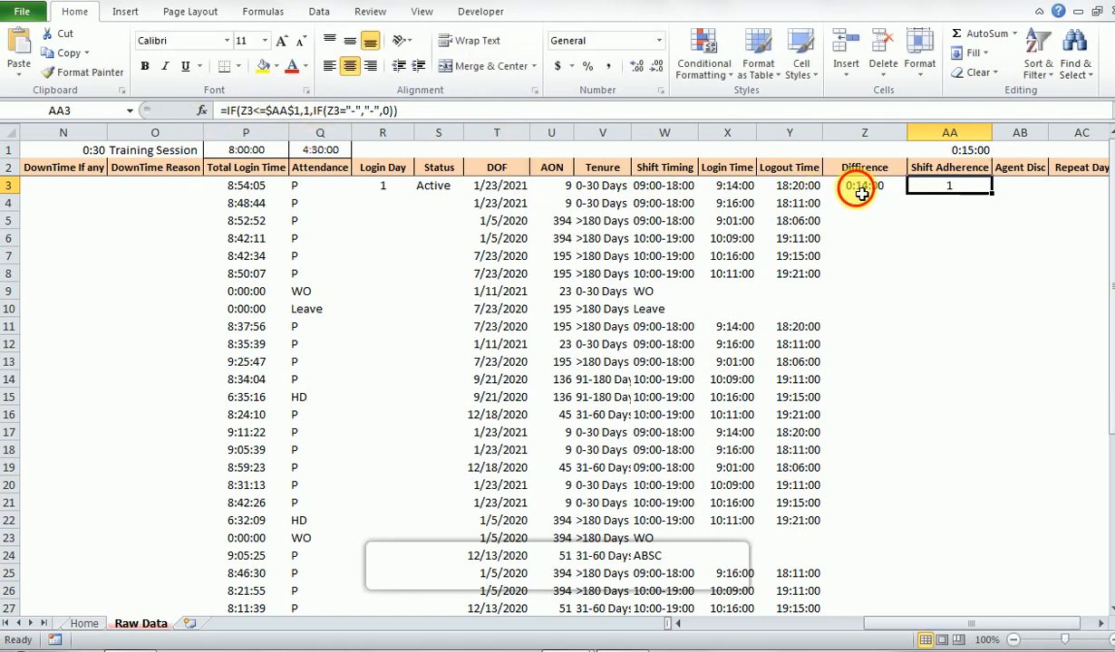
- Check the Diffirence formula in Z3 against the time limit in AA1 and the Shift Adherence formula in AA3
double_click(854, 188)
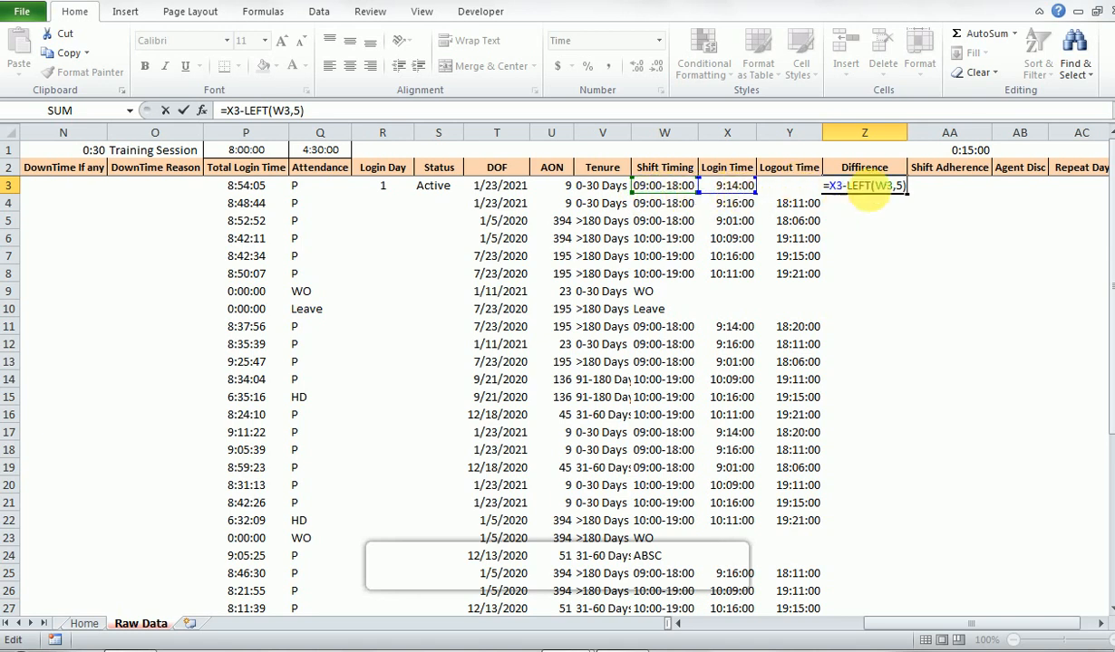
key("ctrl+Return")
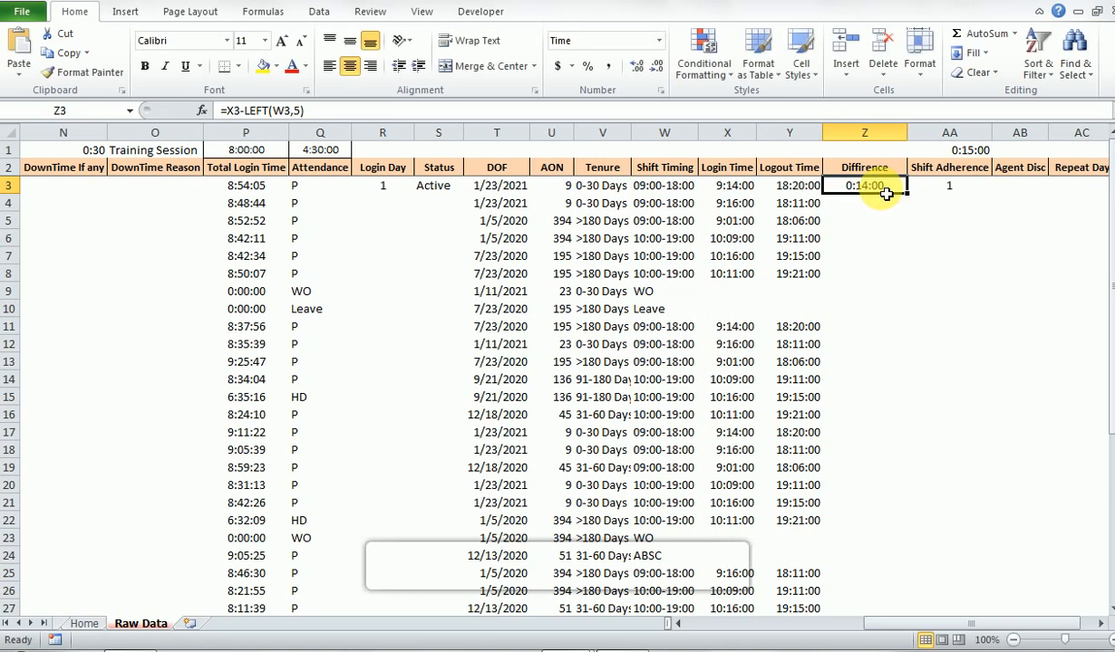
key("Right")
key("Up")
key("Up")
key("Down")
key("Down")
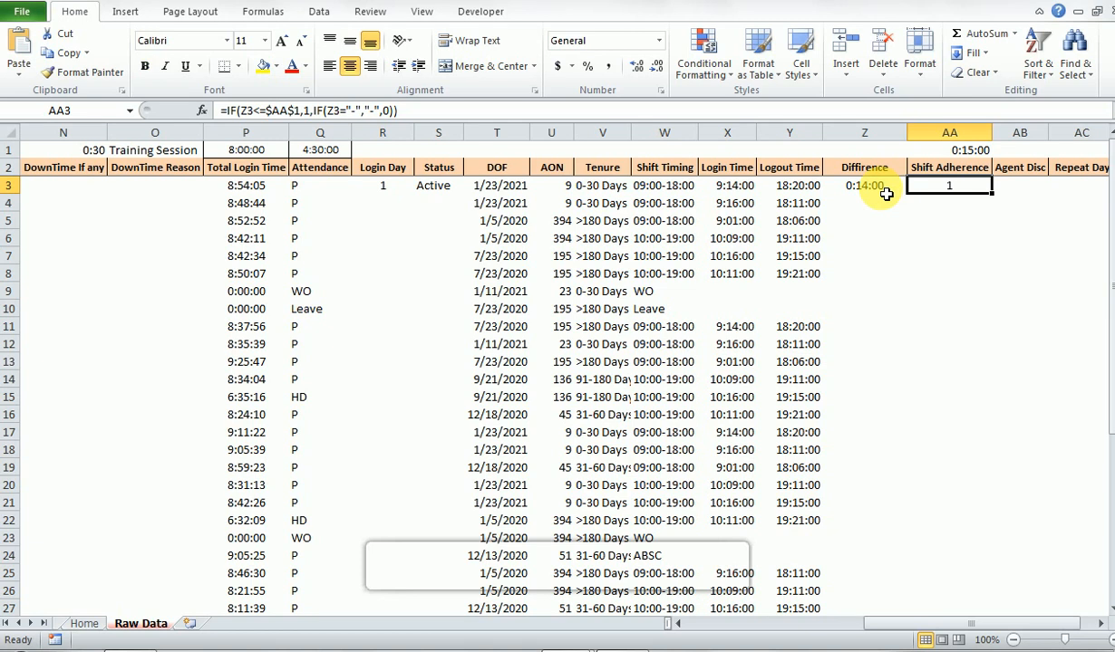
key("F2")
key("Escape")
- Fill the Diffirence formula from Z3 down to Z7
left_click(886, 193)
key("shift+Down")
key("shift+Down")
key("shift+Down")
key("shift+Down")
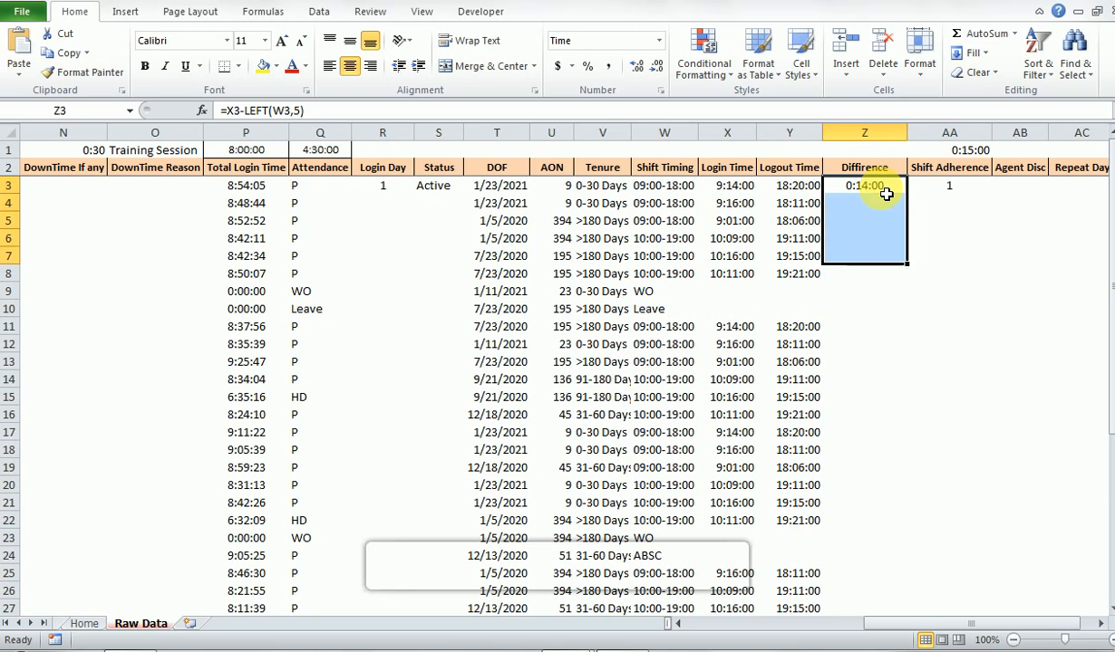
key("ctrl+d")
- Fill the Shift Adherence formula from AA3 down to AA7
key("Right")
key("shift+Down")
key("shift+Down")
key("shift+Down")
key("shift+Down")
key("ctrl+d")
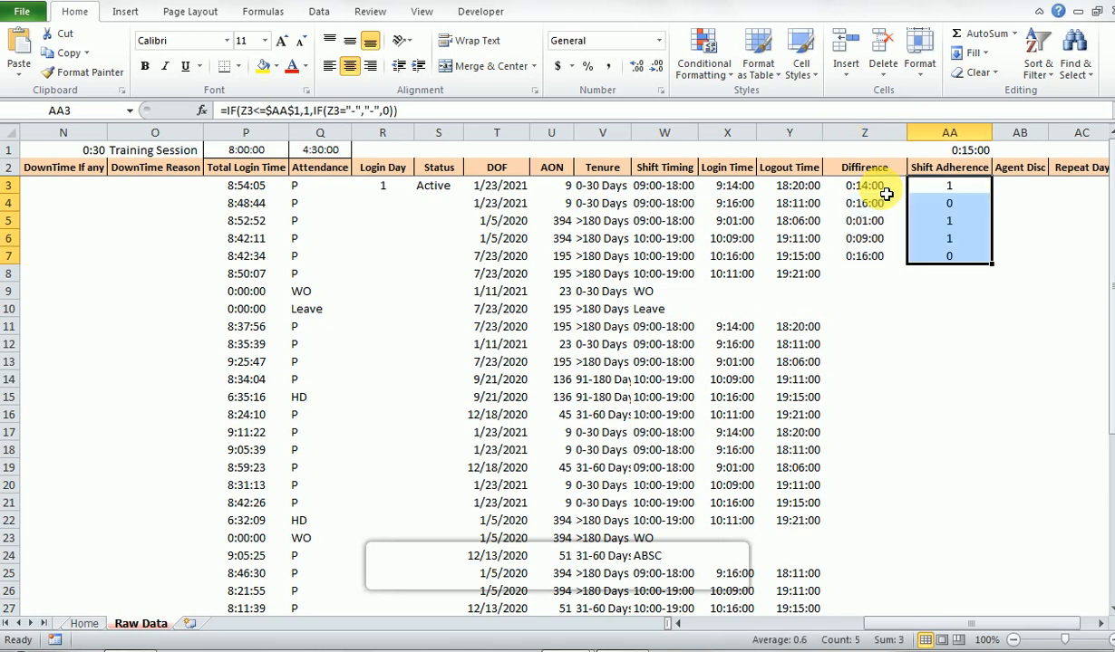
- Compare the Diffirence and Shift Adherence values in row 4 and view the Agent Disc, Repeat Day and Count columns
left_click(887, 196)
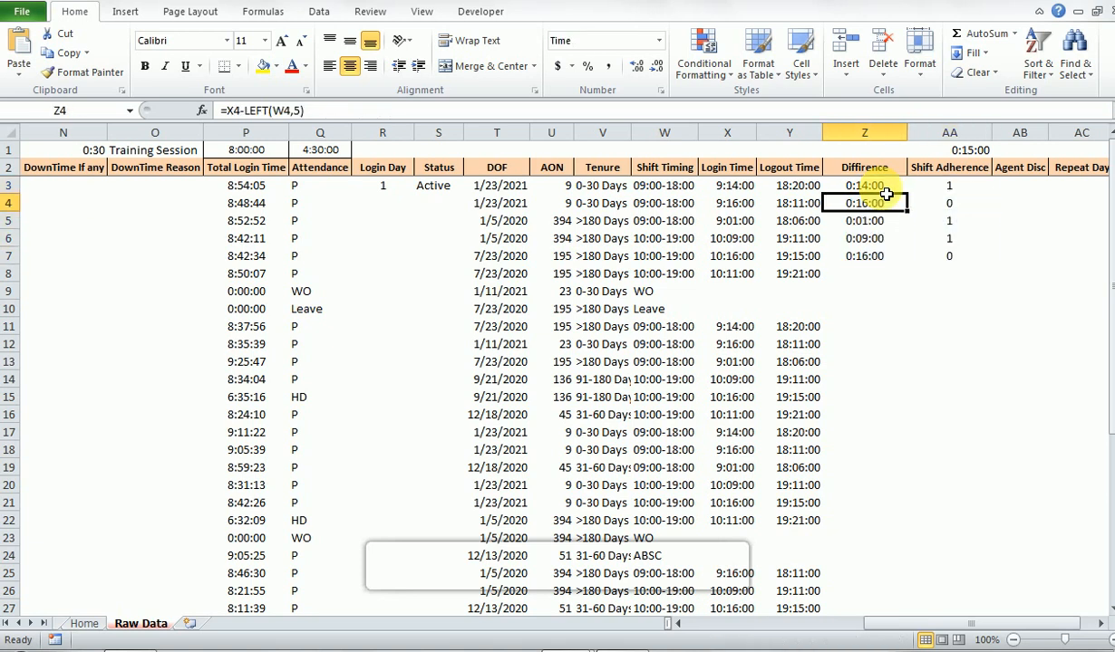
key("Right")
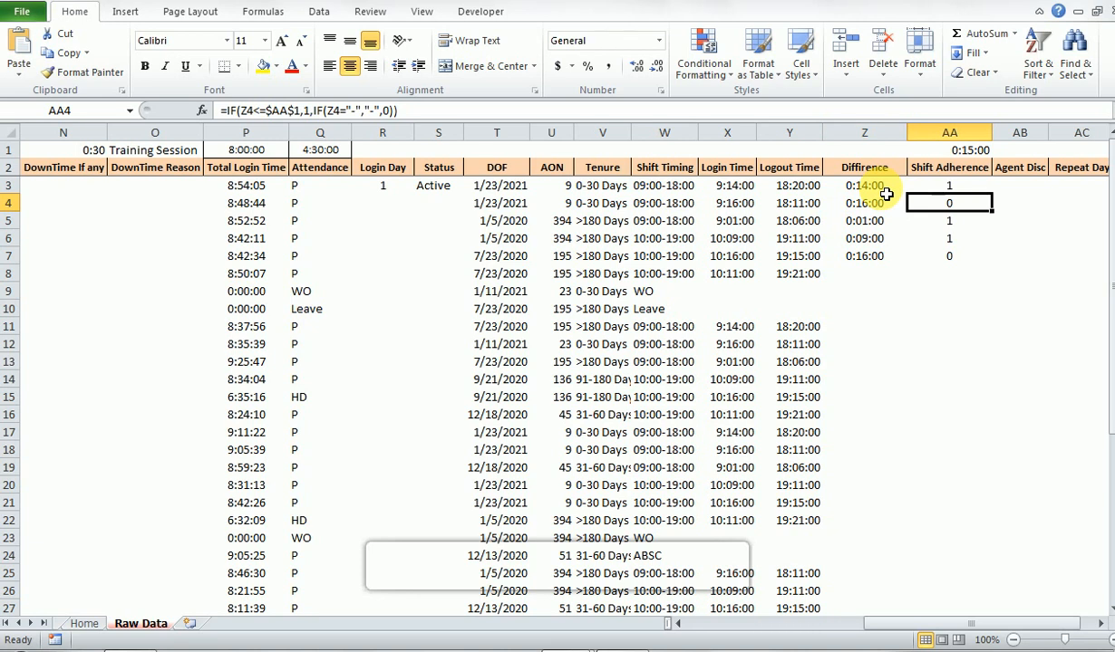
key("Right")
key("Right")
key("Right")
left_click(886, 195)
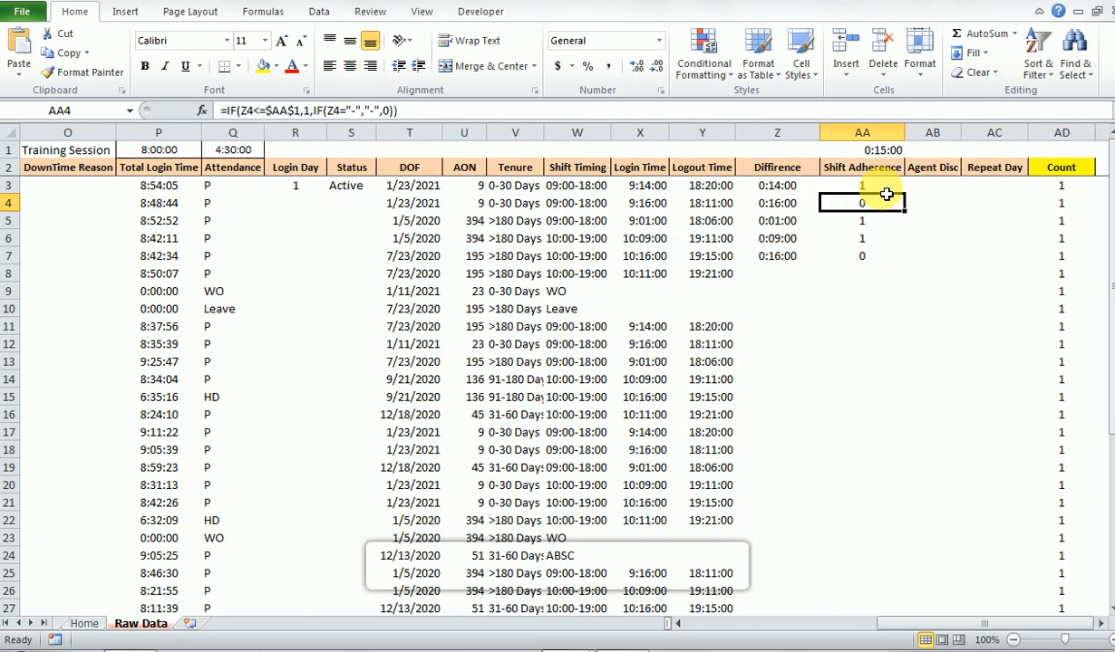
key("Right")
key("Right")
key("Right")
key("Up")
key("Up")
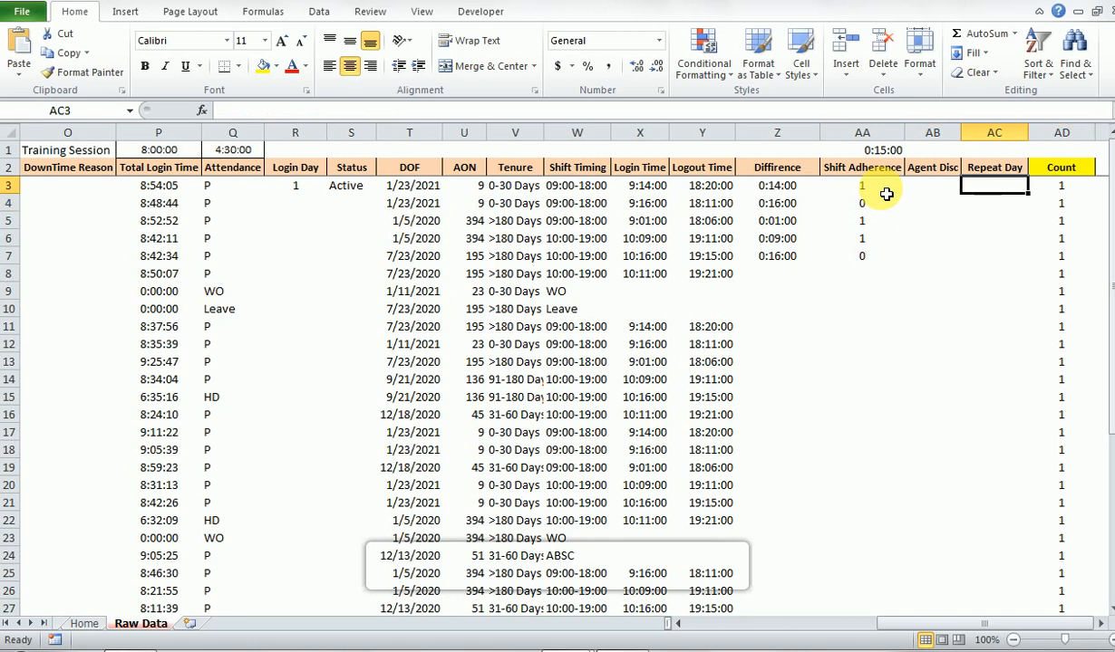
key("Left")
key("Left")
key("Left")
key("Left")
key("Right")
key("Down")
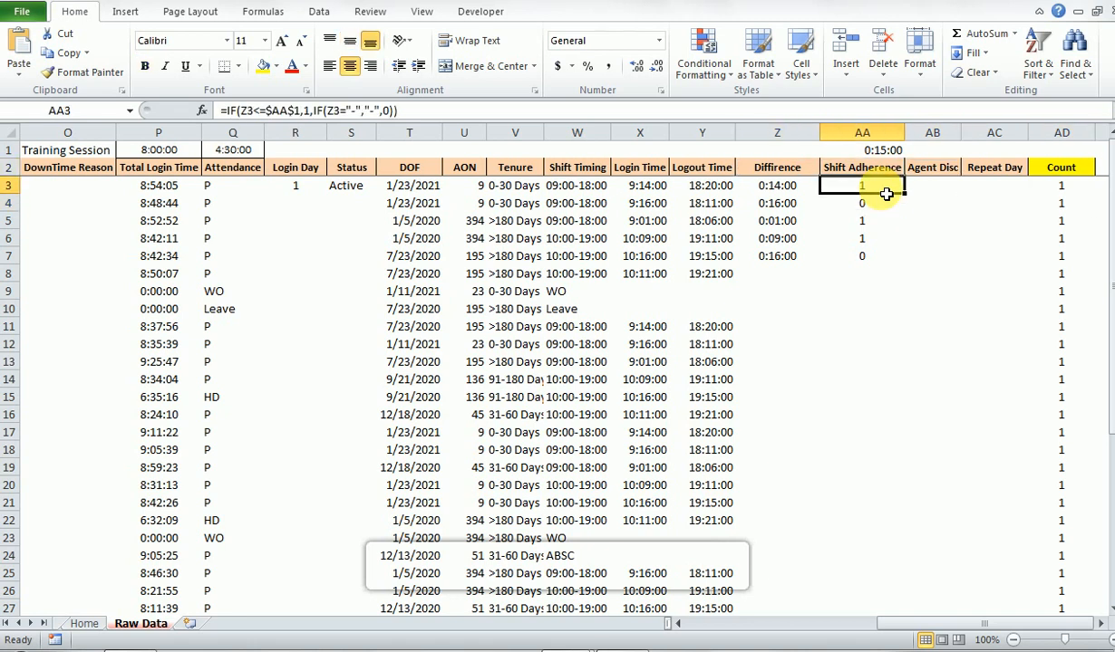
- Review the Shift Adherence formulas in AA3 and AA4 and the cells they reference
double_click(886, 193)
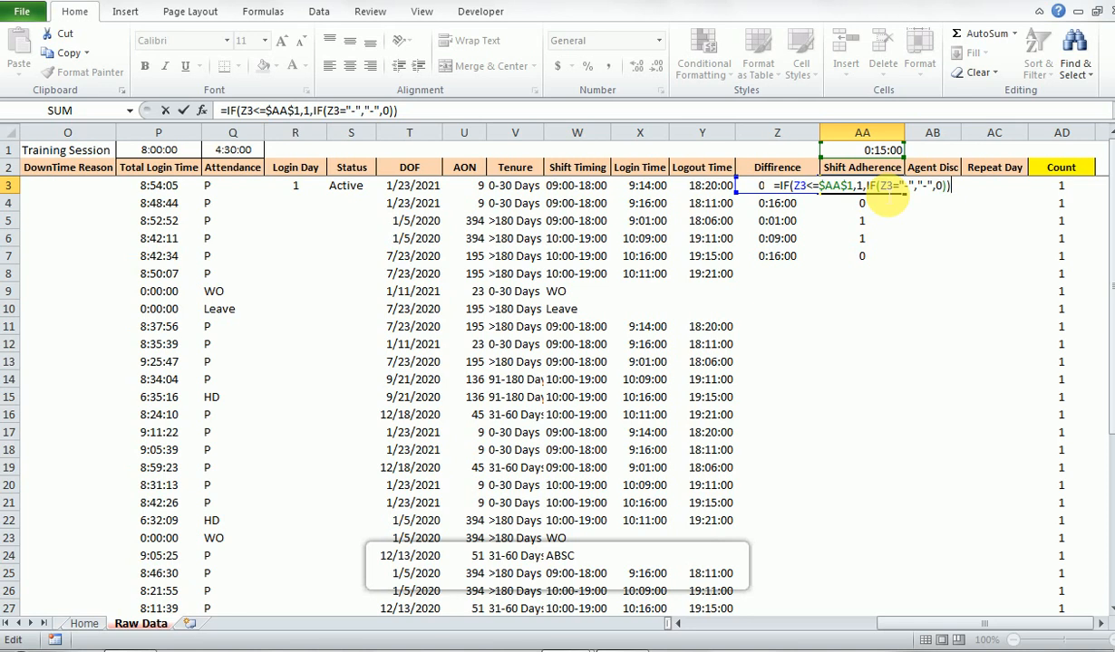
left_click(886, 193)
double_click(886, 195)
key("Return")
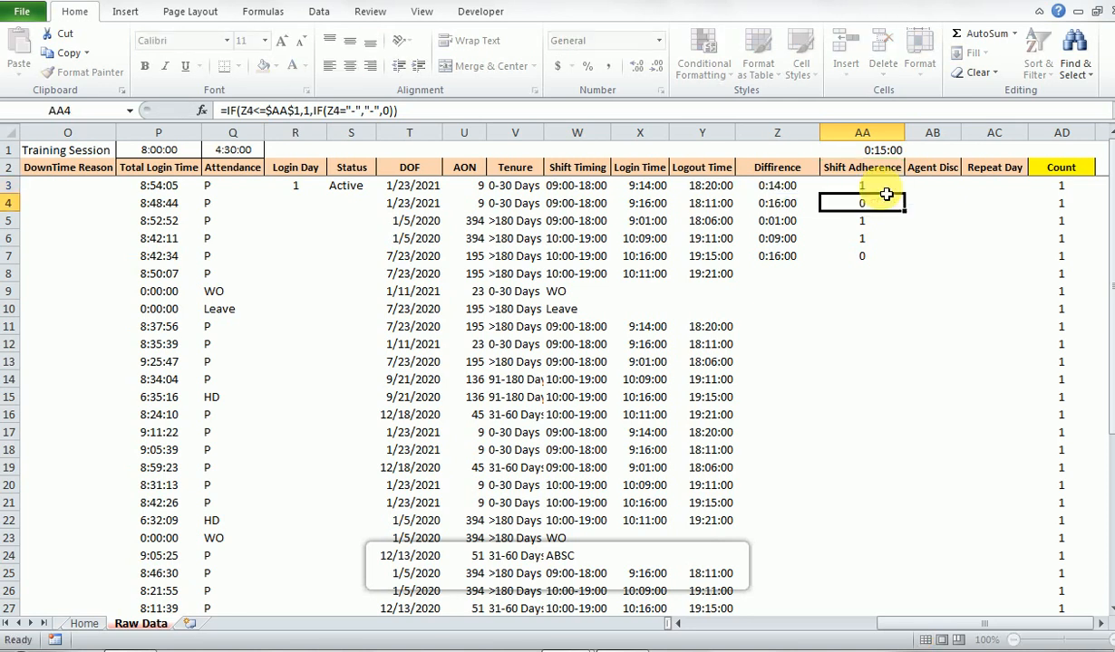
key("F2")
key("Return")
key("Return")
key("Up")
key("Up")
key("Up")
key("Up")
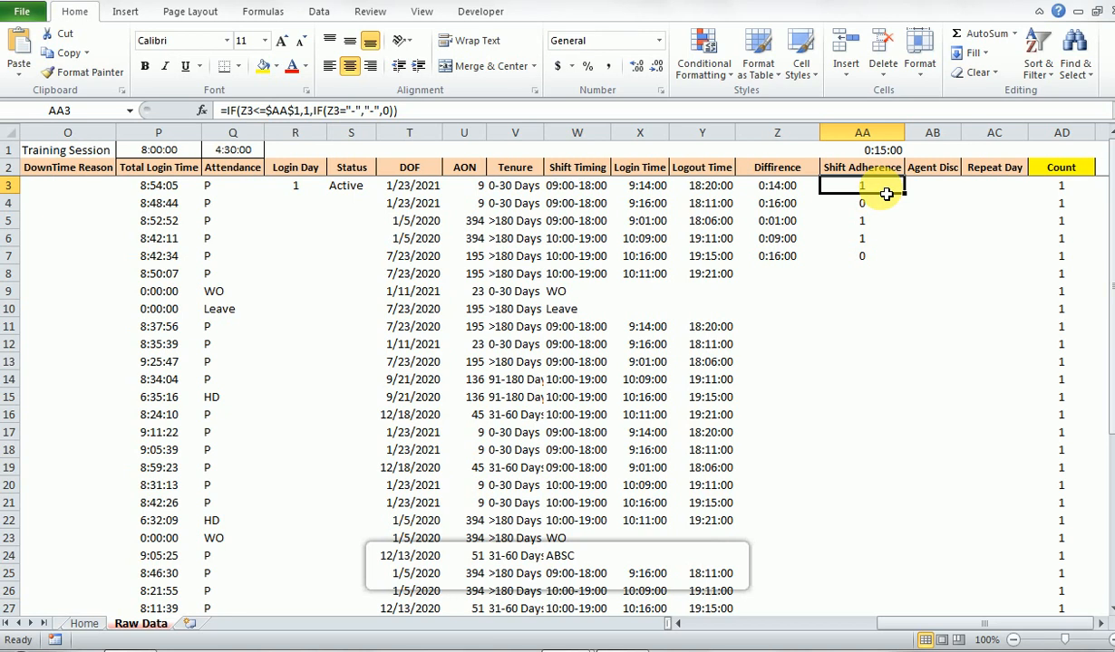
- Examine the empty Agent Disc and Repeat Day cells from row 3 down and the neighbouring Count column
key("Right")
key("Right")
key("Right")
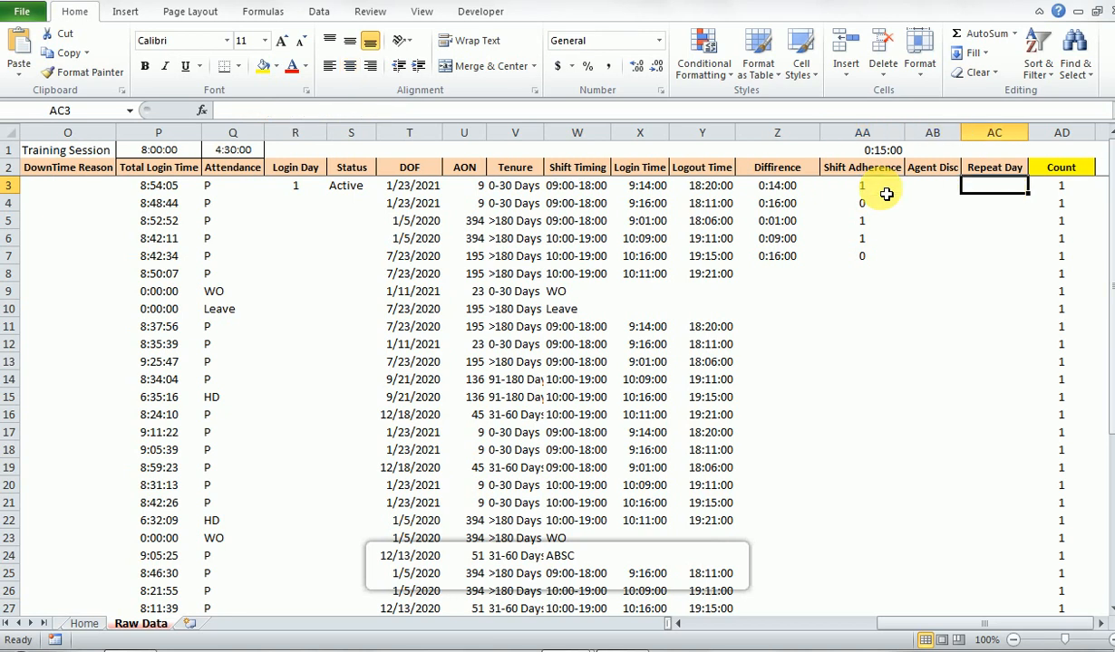
key("Right")
key("Left")
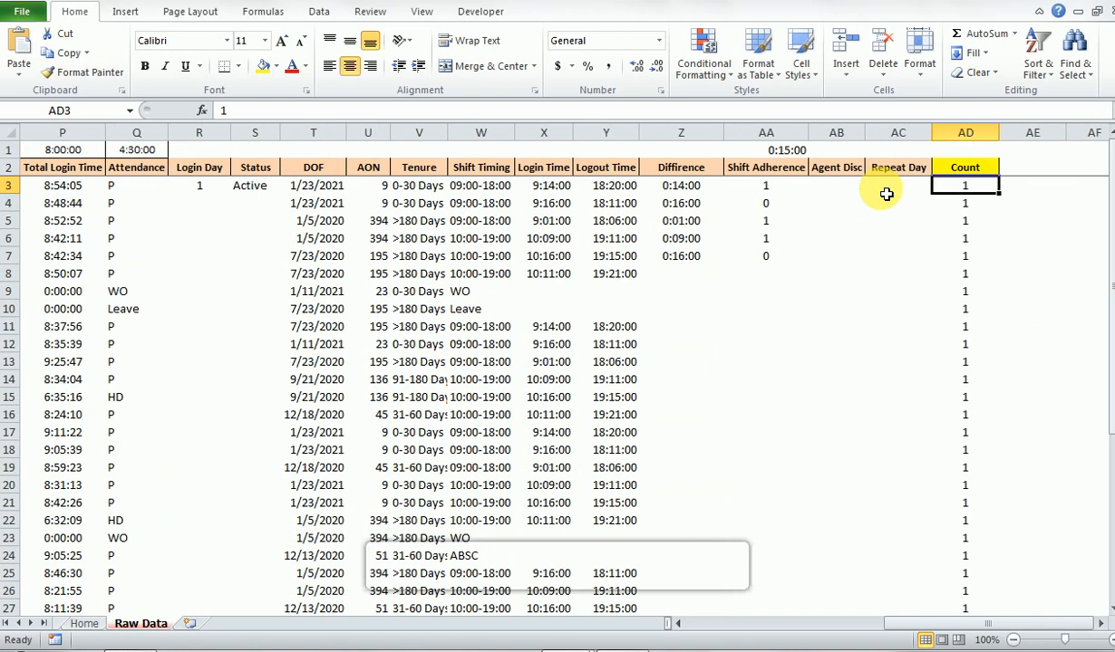
key("Left")
key("Left")
key("shift+Down")
key("shift+Down")
key("shift+Down")
key("shift+Down")
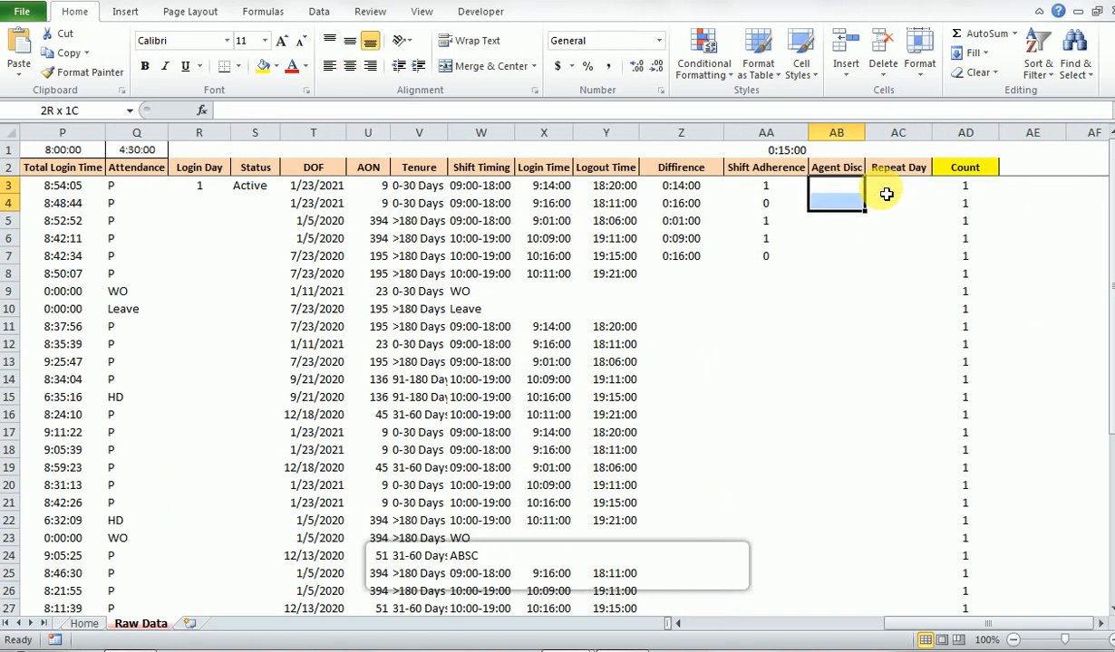
key("Right")
key("shift+Down")
key("shift+Down")
key("shift+Down")
key("shift+Down")
key("Left")
key("shift+Down")
key("shift+Down")
key("shift+Down")
key("shift+Down")
- Review the Agent Disc and Repeat Day headers in AB2 and AC2
key("Up")
key("shift+Right")
key("shift+Left")
key("Right")
key("Left")
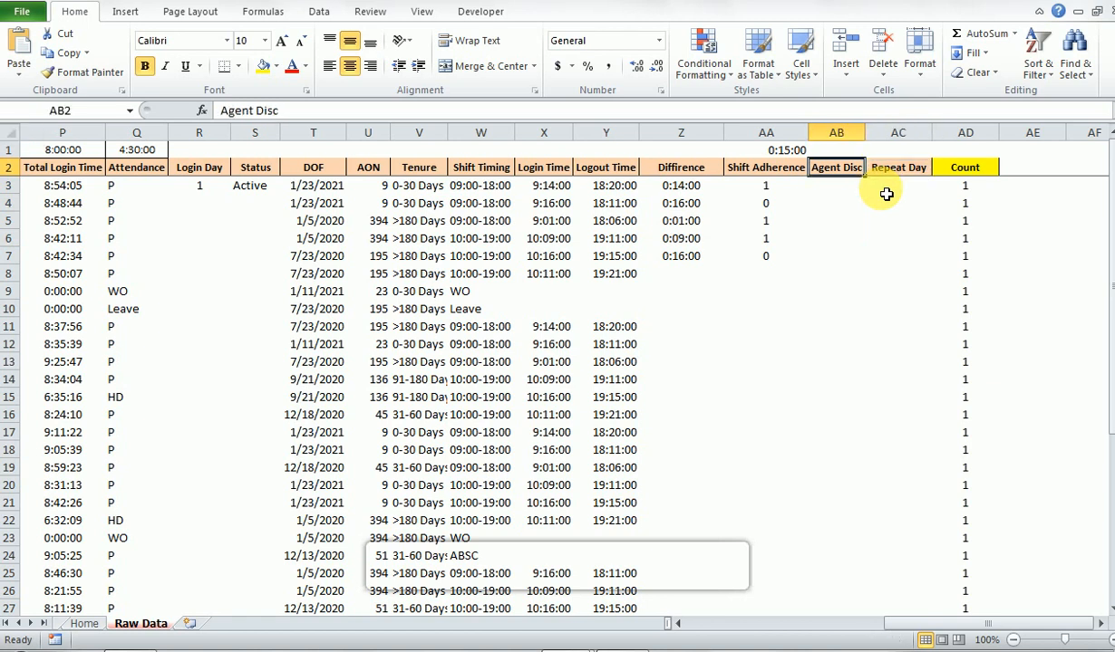
key("Right")
key("Down")
key("Up")
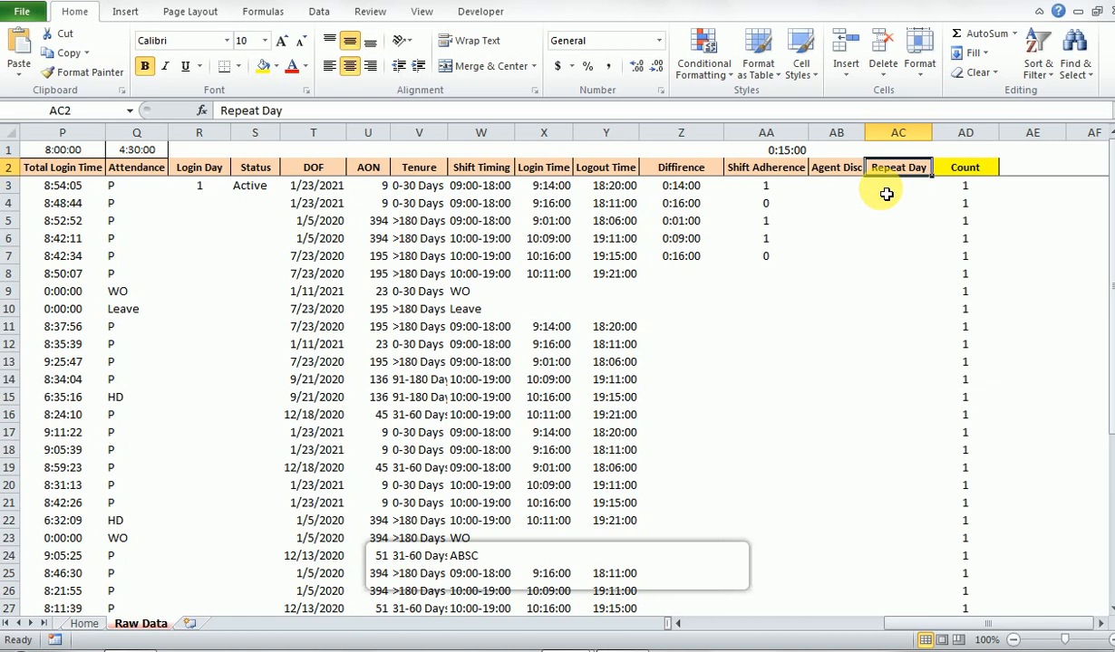
key("Right")
key("Left")
key("Down")
key("Up")
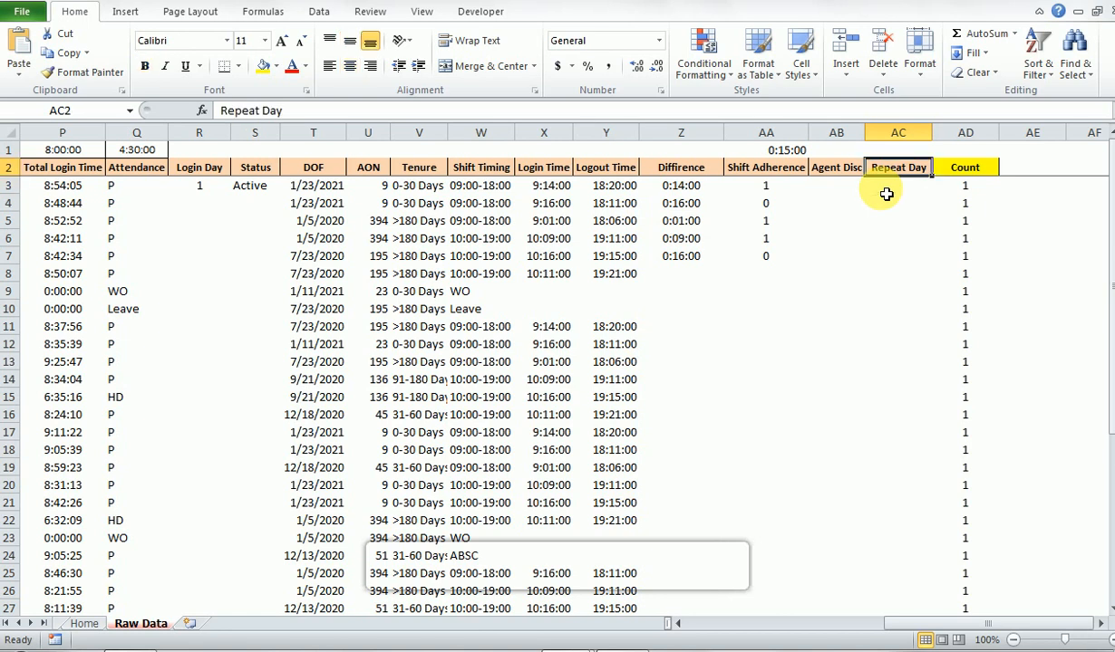
- Examine the Count header in AD2 and the values down the Count column
key("Right")
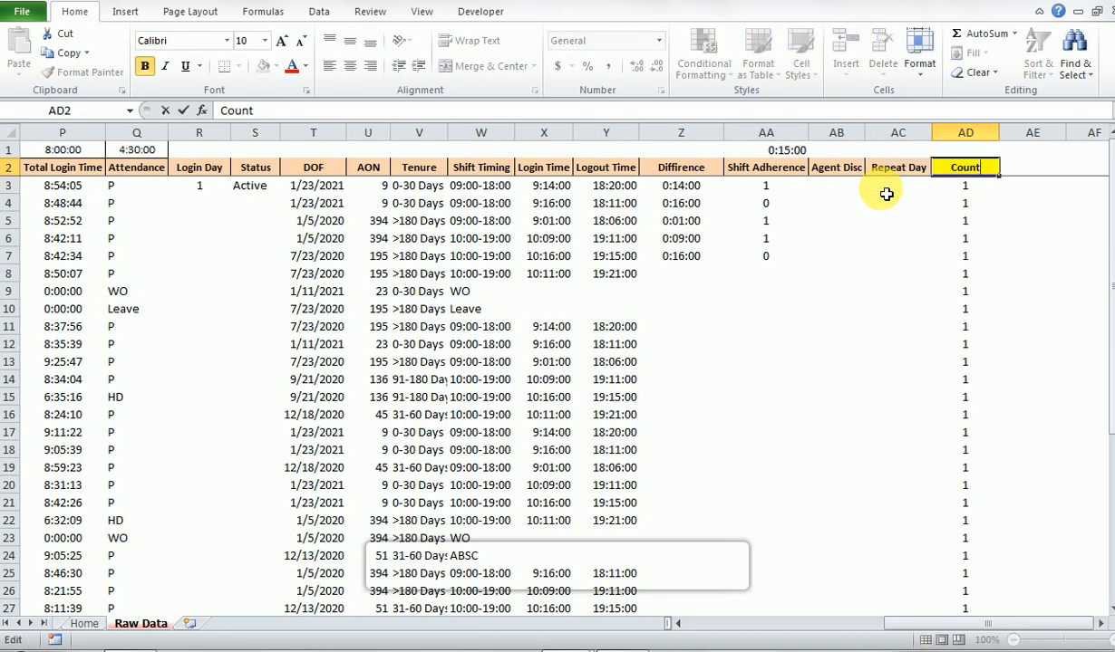
key("F2")
key("Return")
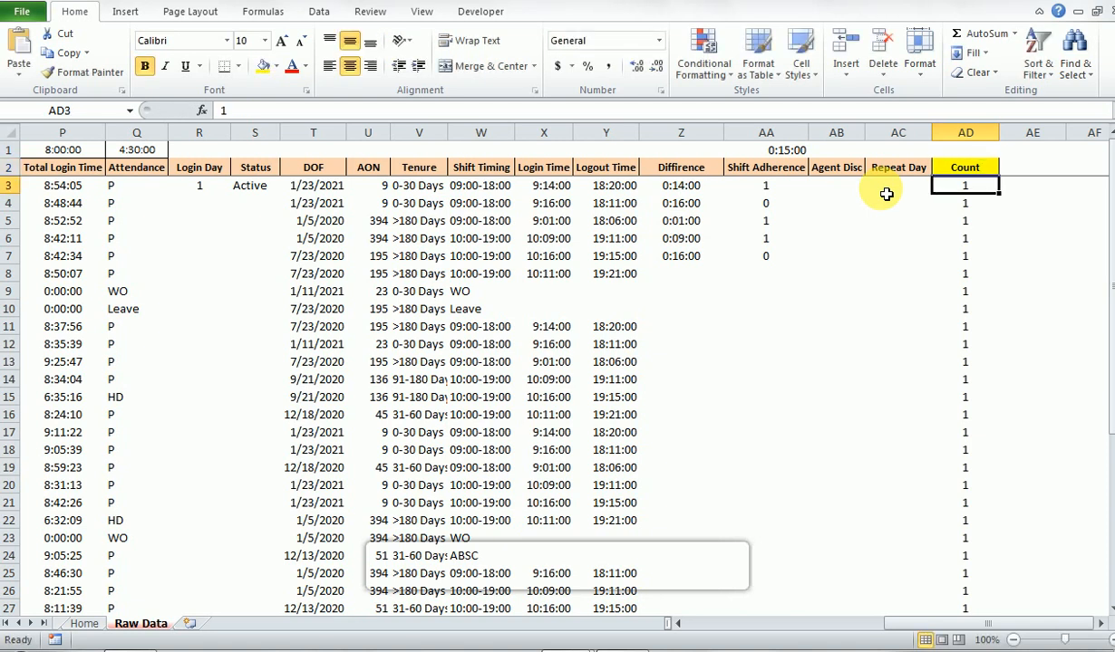
key("shift+Down")
key("shift+Down")
key("shift+Down")
key("shift+Down")
key("shift+Down")
key("shift+Down")
key("shift+Down")
key("shift+Down")
key("shift+Down")
key("shift+Down")
key("shift+Down")
key("shift+Down")
key("shift+Down")
key("shift+Down")
key("shift+Down")
key("shift+Down")
key("shift+Down")
key("shift+Down")
key("shift+Down")
key("shift+Down")
key("Up")
key("Down")
key("ctrl+shift+Down")
key("Up")
scroll(886, 194, "up", 5)
- Review the header row of the raw data from Agent ID across to AON
key("ctrl+Left")
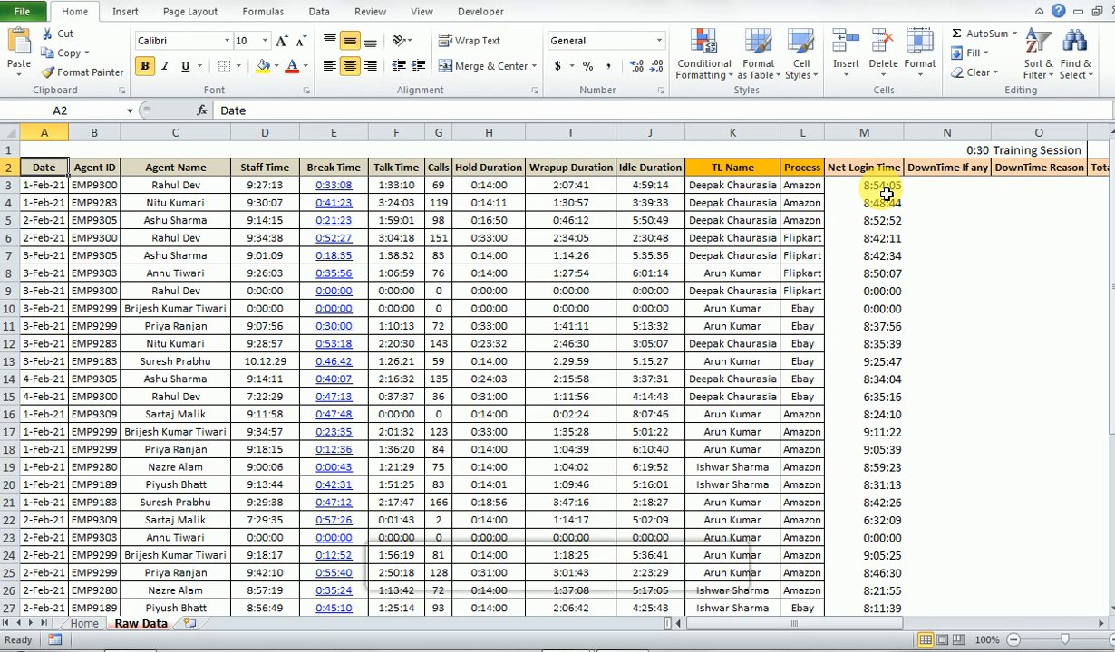
key("Right")
key("shift+Right")
key("shift+Right")
key("shift+Right")
key("shift+Right")
key("shift+Right")
key("shift+Right")
key("shift+Right")
key("shift+Right")
key("shift+Right")
key("shift+Right")
key("shift+Right")
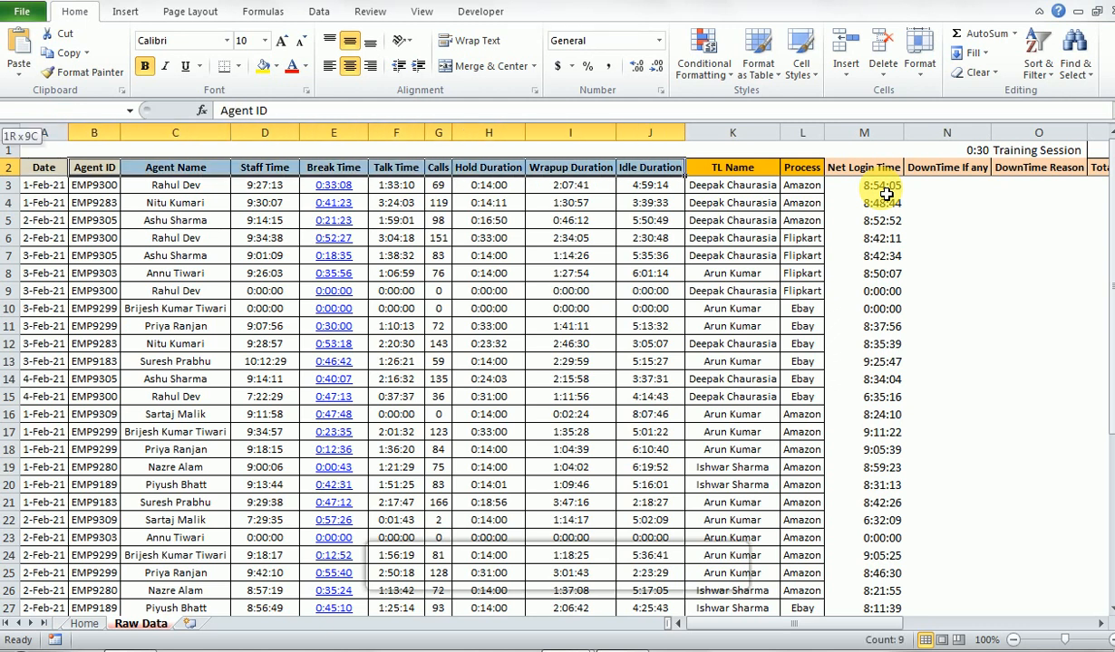
key("shift+Right")
key("shift+Right")
key("shift+Right")
key("shift+Right")
key("shift+Right")
key("shift+Right")
key("shift+Right")
key("shift+Right")
key("shift+Right")
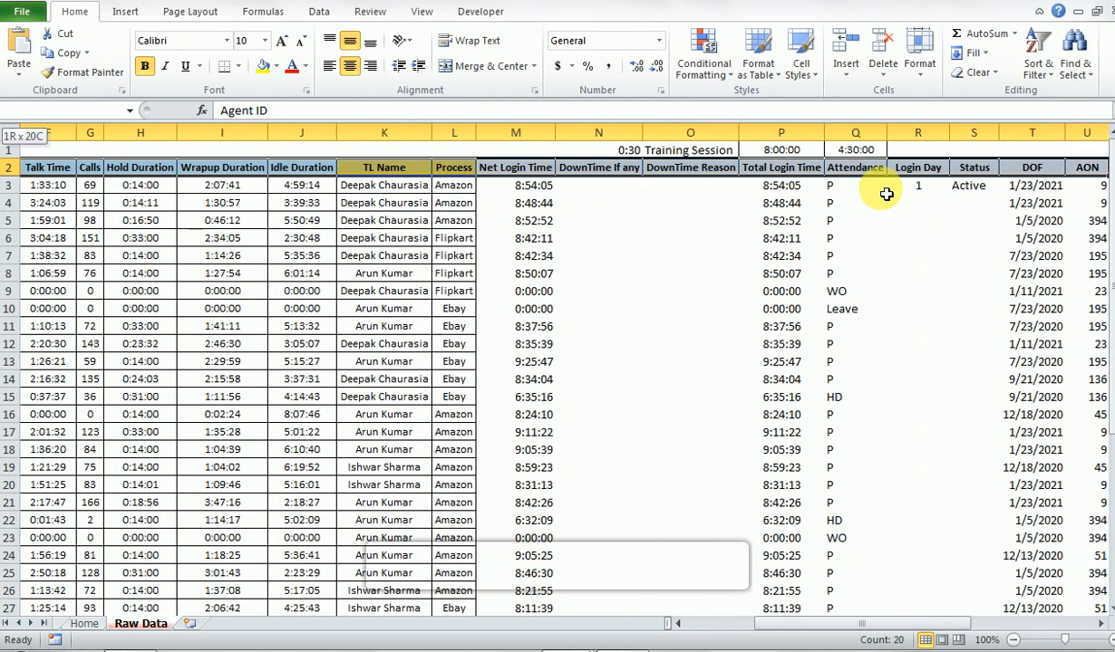
key("ctrl+Home")
- Examine the Total Login Time values and formulas in column P down to row 22
key("Right")
key("Right")
key("Right")
key("Right")
key("Right")
key("Right")
key("Right")
key("Right")
key("Right")
key("Right")
key("Right")
key("Right")
key("Right")
key("Right")
key("Right")
key("Right")
key("Right")
key("Right")
key("Left")
key("Left")
key("Left")
key("Down")
key("Down")
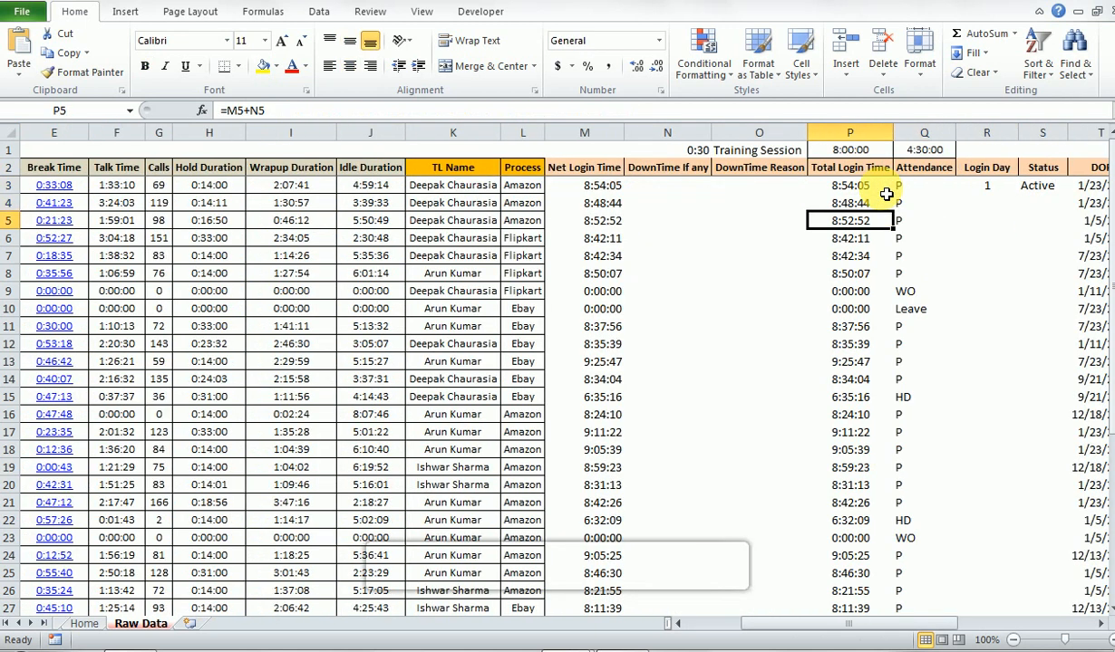
key("Down")
key("Down")
key("Down")
key("Down")
key("Down")
key("Down")
key("Down")
key("Down")
key("Down")
key("Down")
key("Down")
key("Down")
key("Down")
key("Down")
key("Down")
key("Down")
key("Down")
key("Down")
key("Down")
key("Up")
key("Up")
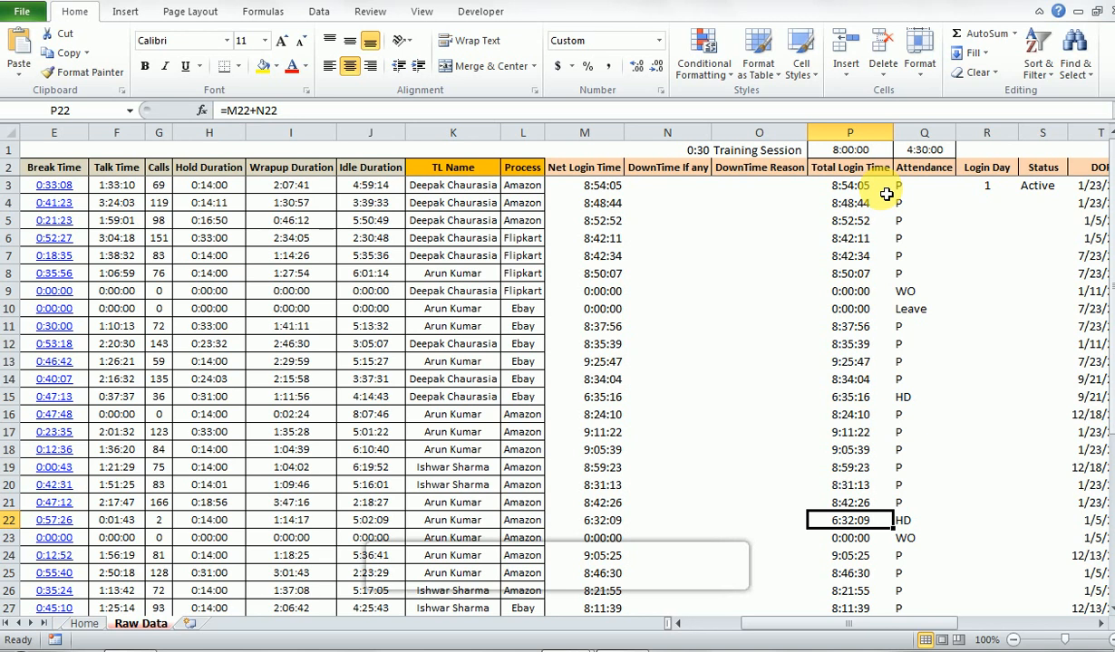
- Examine the Attendance formula in Q22 and the cells it references
key("Right")
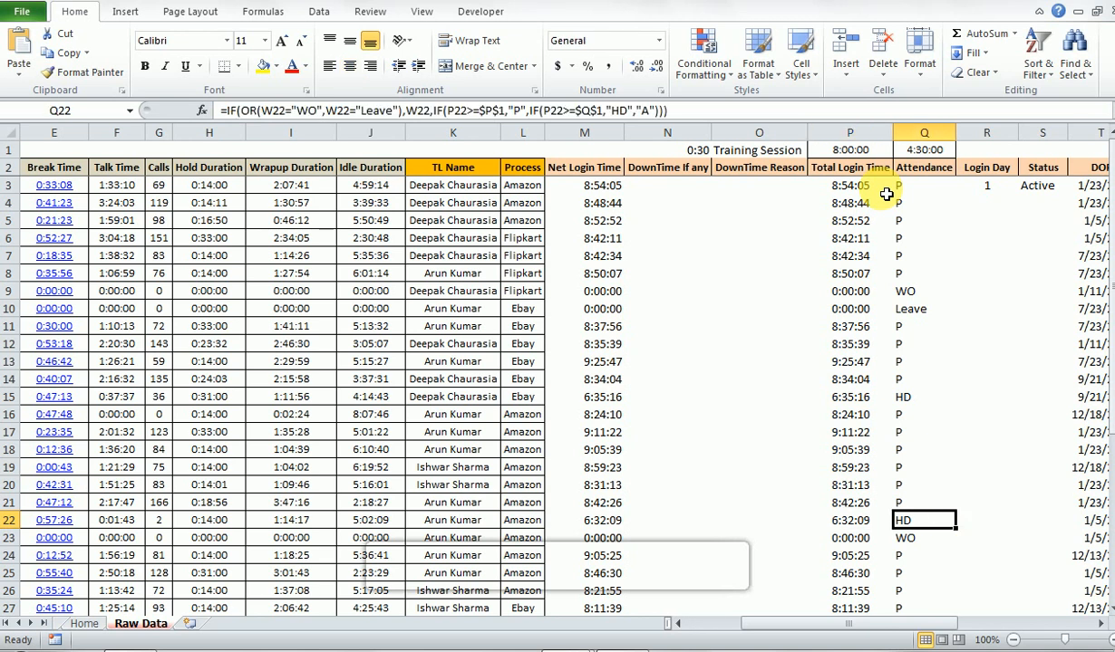
key("F2")
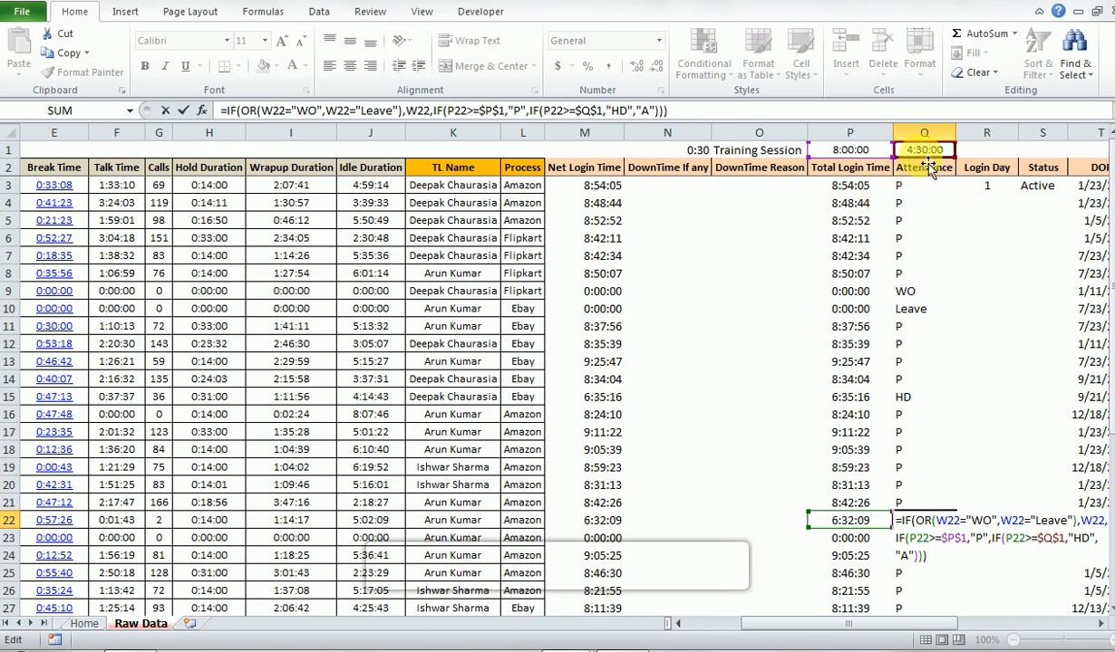
key("ctrl+Return")
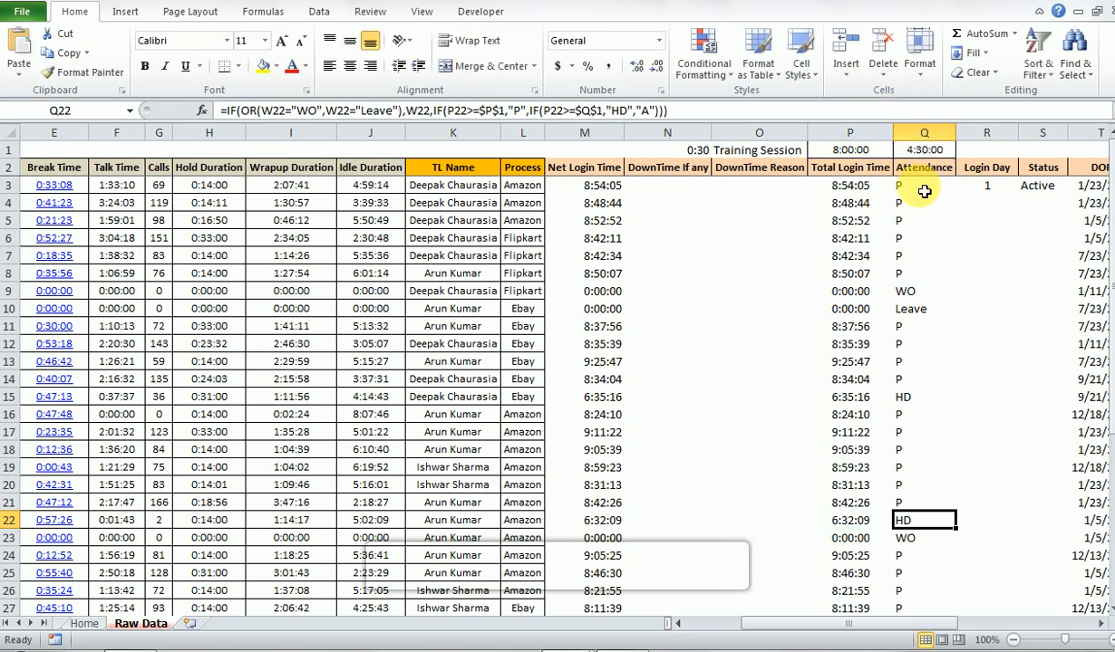
- Enter a downtime of 01:30 in the DownTime If any cell N22
key("Left")
key("Left")
key("Left")
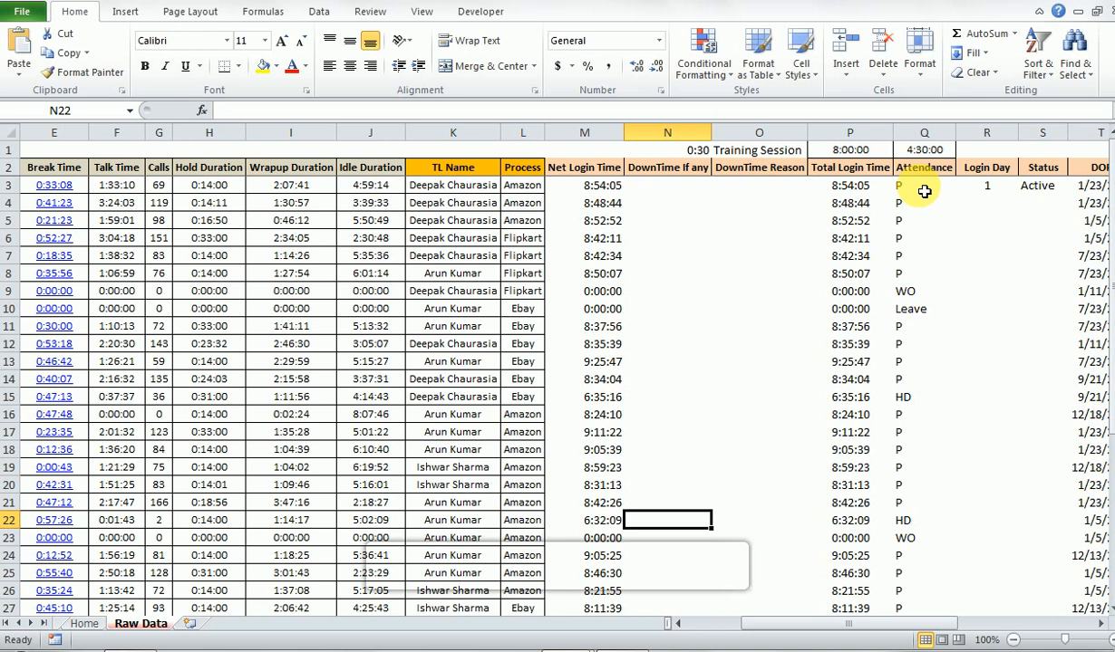
type(":1:")
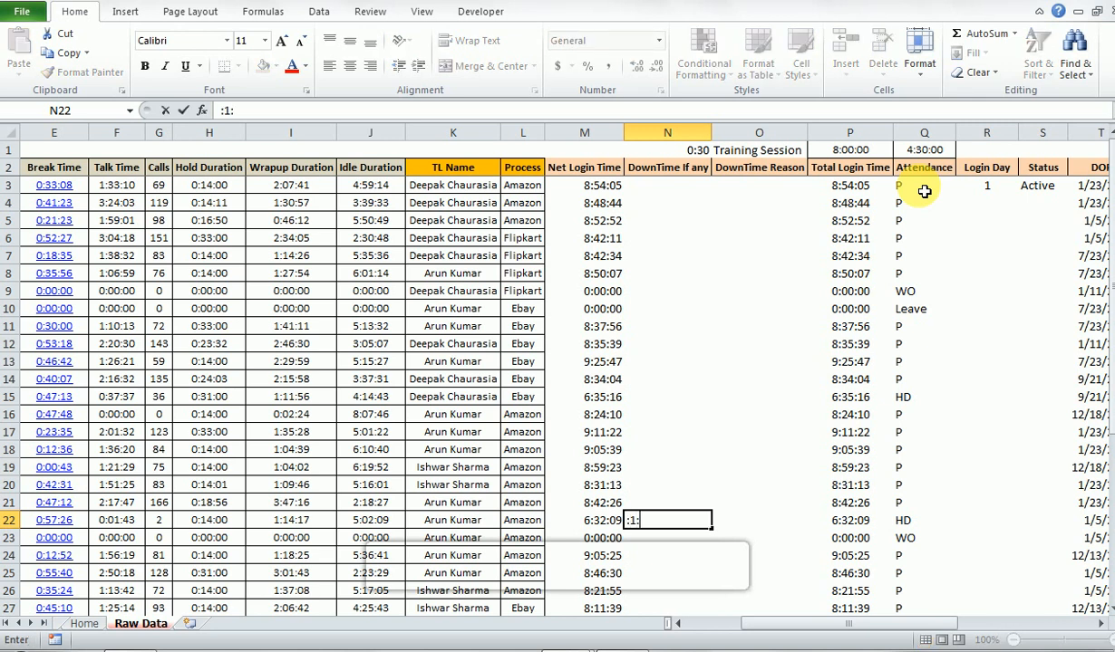
key("BackSpace")
key("BackSpace")
key("BackSpace")
type("01")
type(":3")
type("0")
key("Return")
- Check the Total Login Time and Attendance cells in row 22 with the downtime included
key("Up")
key("Right")
key("Right")
key("Right")
key("Left")
key("F2")
key("Escape")
- Enter HR Activity as the DownTime Reason in O22
key("Left")
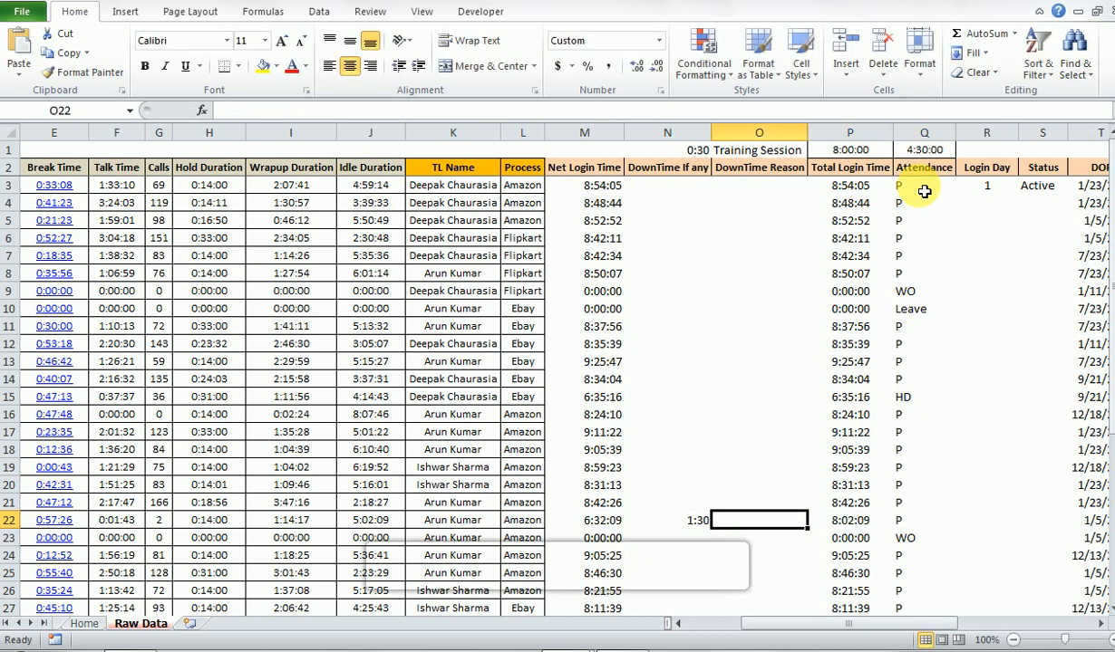
type("HR A")
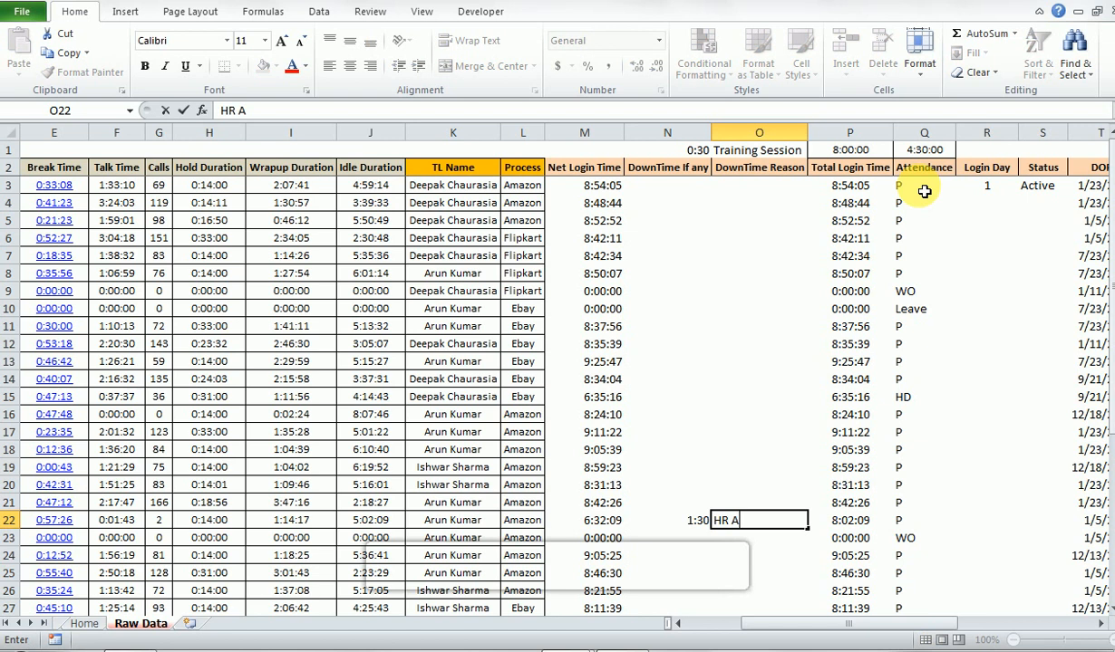
type("ctivity")
key("Return")
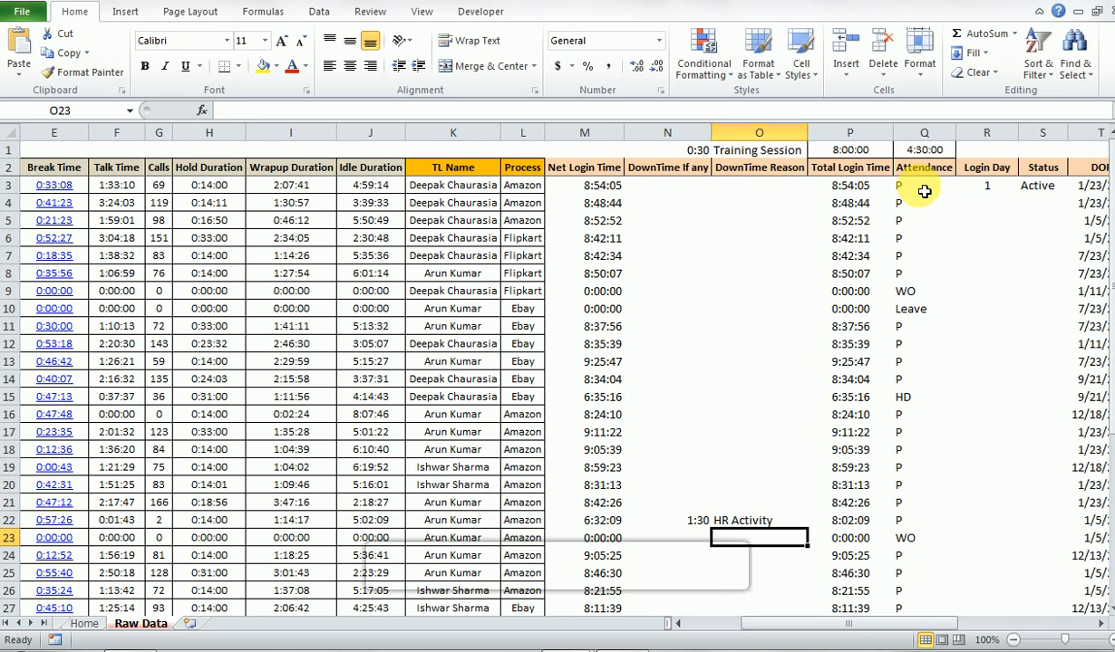
- Clear the downtime duration and reason from N22:O22
key("Right")
key("Right")
key("Right")
key("Up")
key("Left")
key("Left")
key("Left")
key("Left")
key("shift+Right")
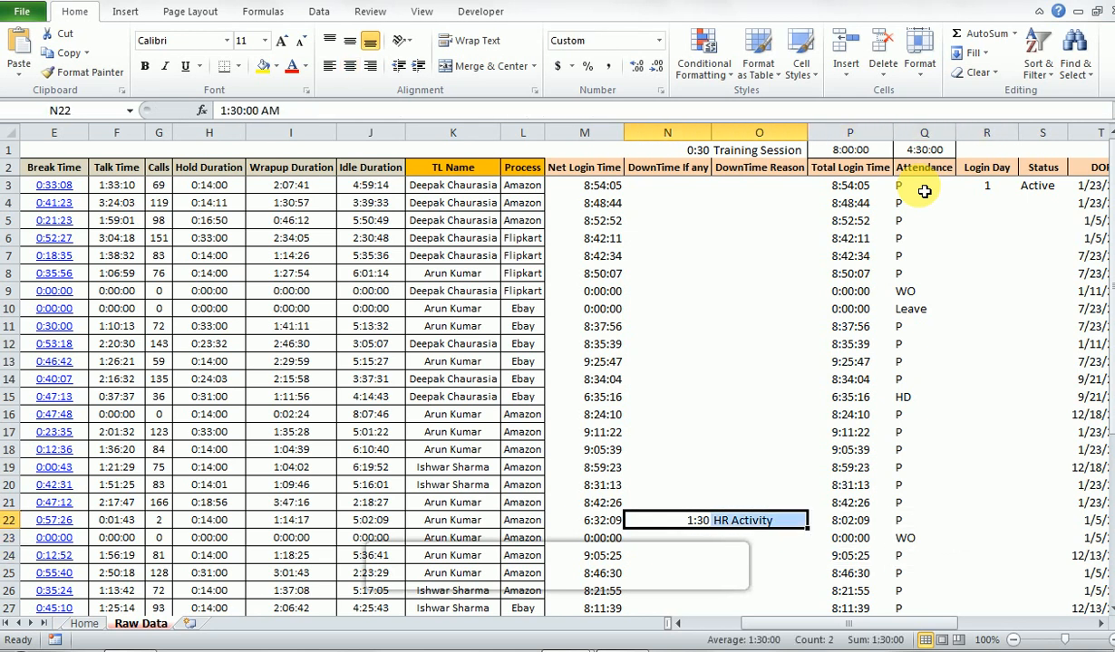
key("Delete")
- Fill the Login Day formula from R3 down to the last data row, R41
key("Right")
key("Right")
key("Down")
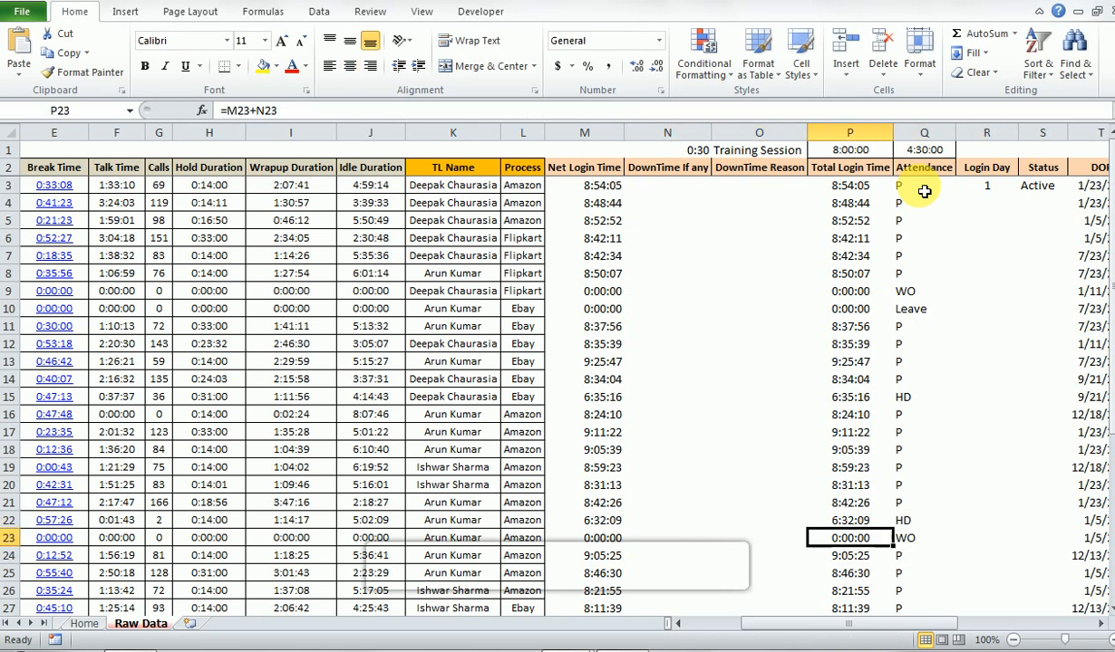
key("ctrl+Down")
key("ctrl+Up")
key("Right")
key("Down")
key("Down")
key("Right")
key("Right")
key("Right")
key("Left")
key("Left")
key("Left")
key("Left")
key("ctrl+Down")
key("Right")
key("Right")
key("ctrl+shift+Up")
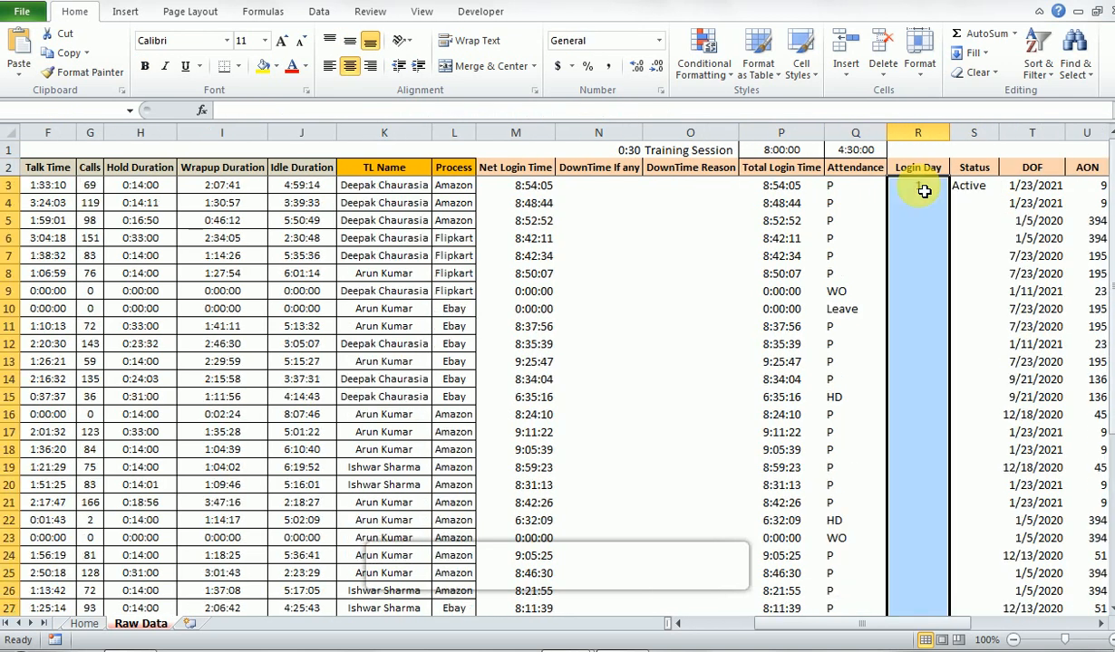
key("ctrl+d")
- Compare the Login Day values with the Attendance statuses down to row 22
key("Up")
key("Down")
key("Down")
key("Down")
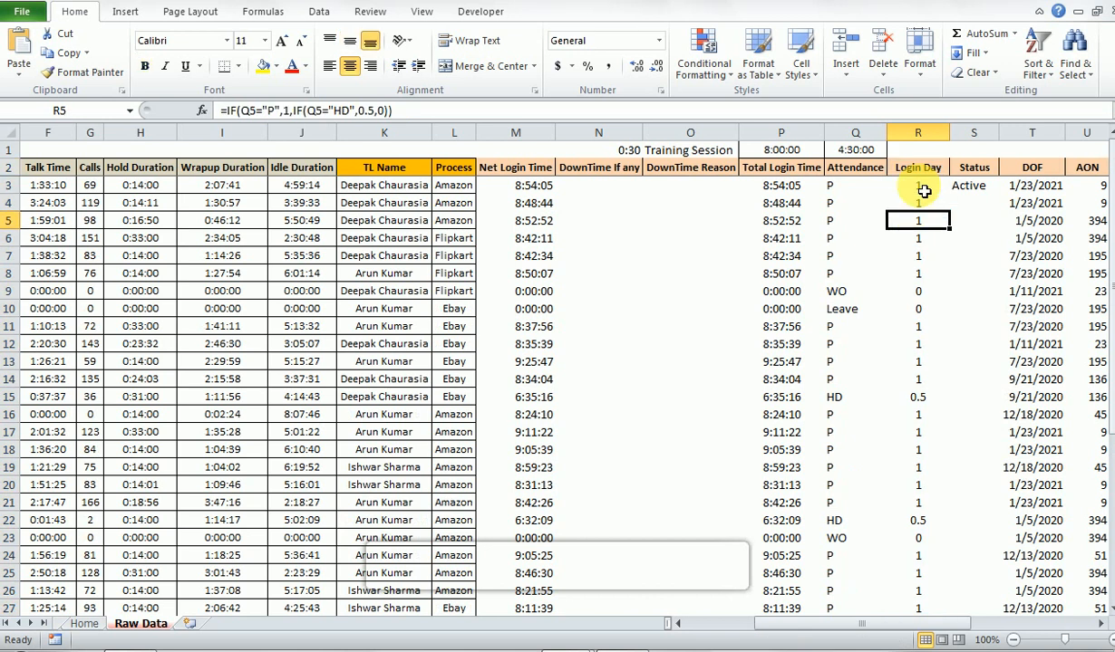
key("Down")
key("Down")
key("Down")
key("Down")
key("Down")
key("Down")
key("Down")
key("Down")
key("Down")
key("Down")
key("Down")
key("Down")
key("Down")
key("Down")
key("Down")
key("Down")
key("Down")
key("Left")
key("Left")
key("Right")
key("Right")
key("Left")
key("Right")
key("Right")
key("Left")
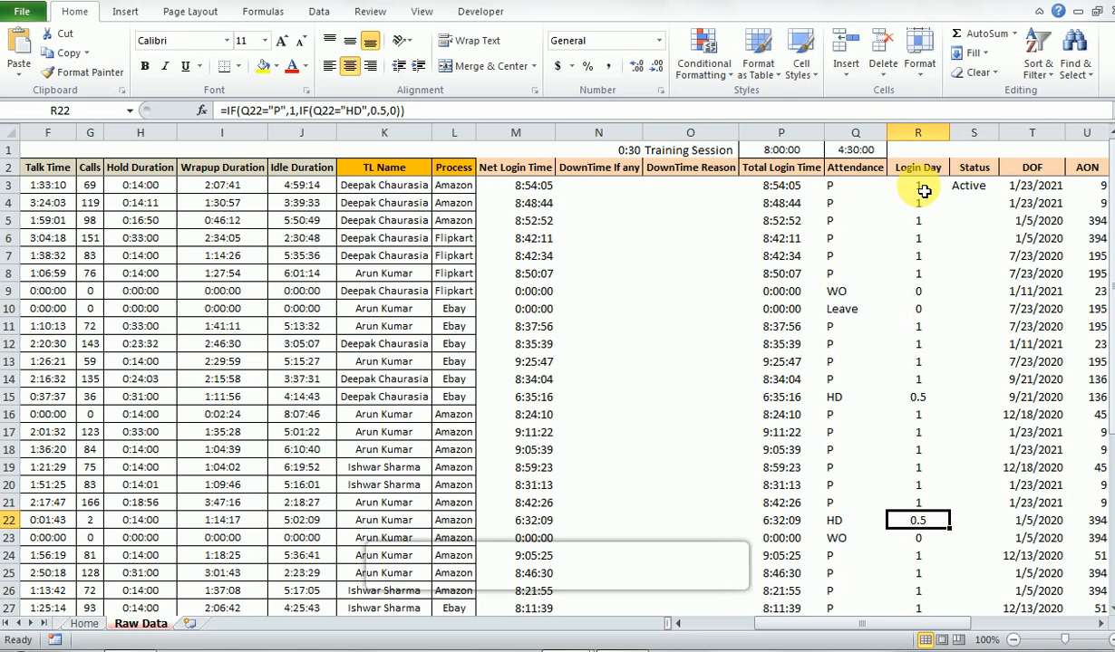
- Check the filled Login Day formulas for the WO, Leave and HD rows through the end of the data
key("ctrl+Up")
key("Down")
key("Down")
key("Down")
key("Down")
key("Down")
key("Down")
key("Down")
key("Down")
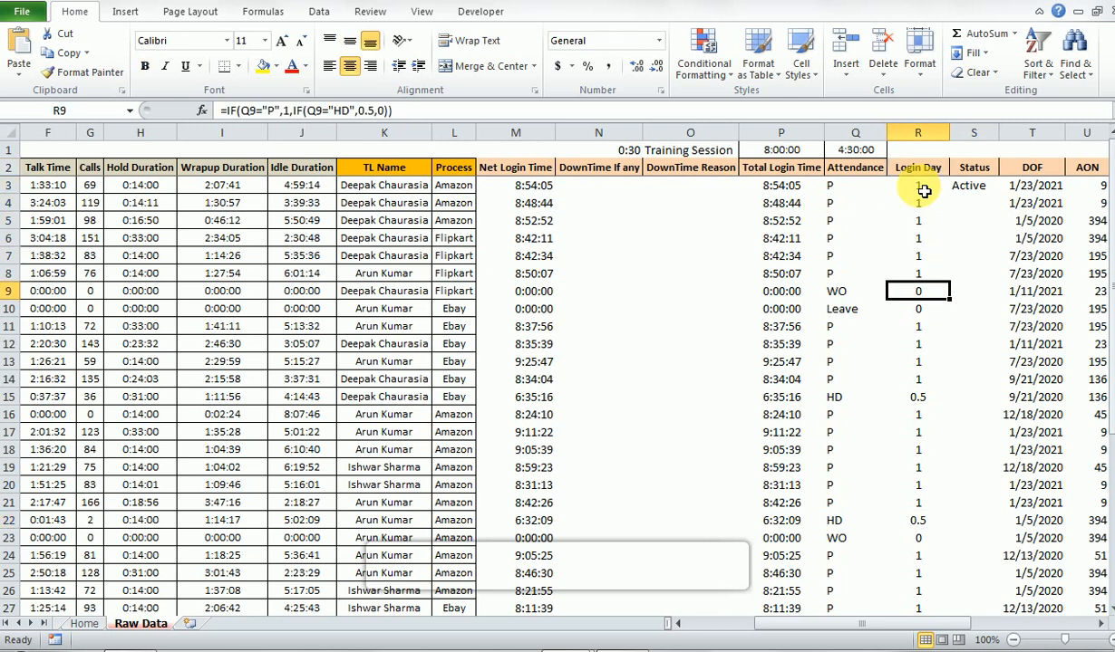
key("Down")
key("Down")
key("Down")
key("Down")
key("Down")
key("Down")
key("Down")
key("Down")
key("Down")
key("Down")
key("Down")
key("Down")
key("Down")
key("Down")
key("Down")
key("Down")
key("Down")
key("Down")
key("Down")
key("Down")
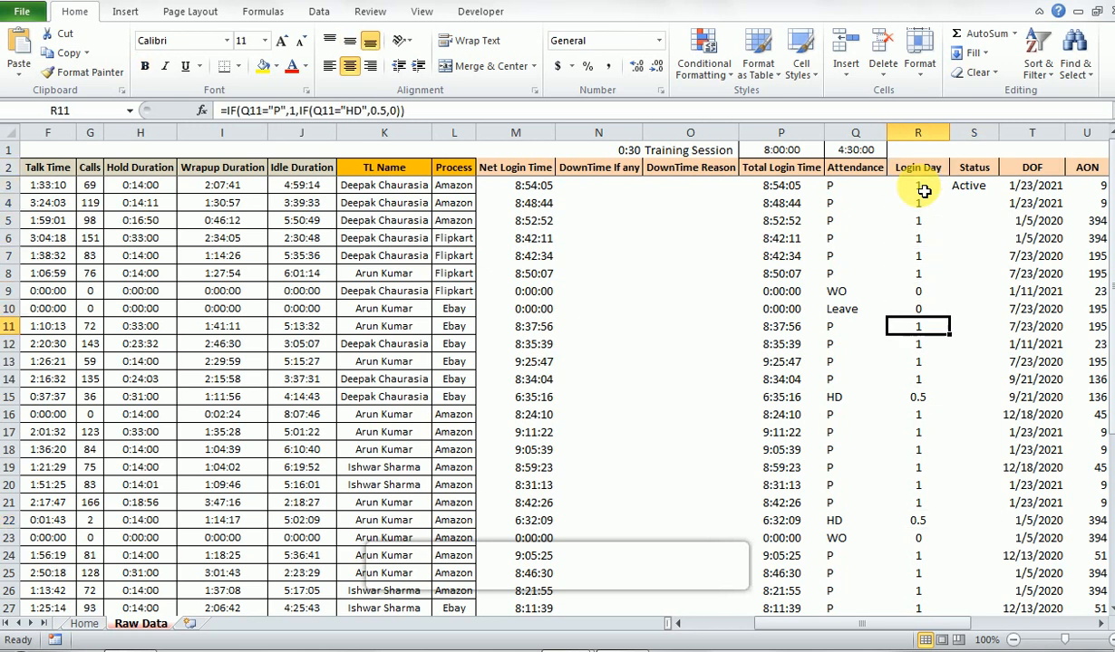
key("Down")
key("Down")
key("Down")
key("Down")
key("Down")
key("Down")
key("Down")
key("Down")
key("Down")
key("Down")
key("Down")
key("Down")
key("Down")
key("Down")
key("Down")
key("Down")
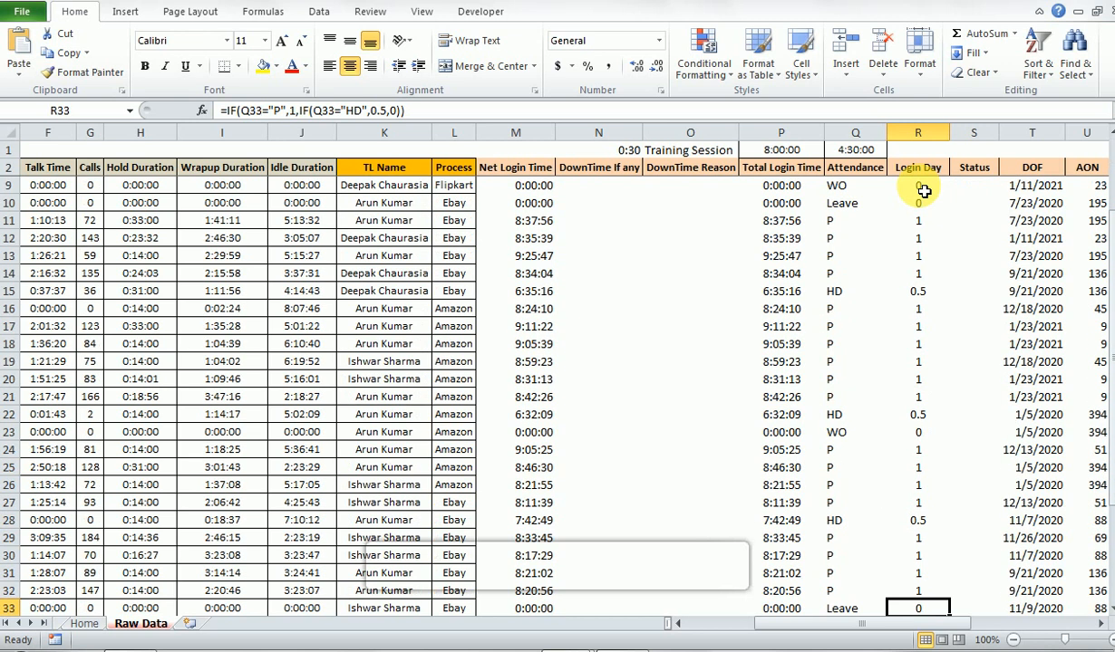
key("Up")
key("Up")
key("Up")
key("Up")
key("Up")
key("Up")
key("Up")
key("Up")
key("Up")
key("Up")
key("Up")
key("Up")
key("Up")
key("Up")
key("Up")
key("Up")
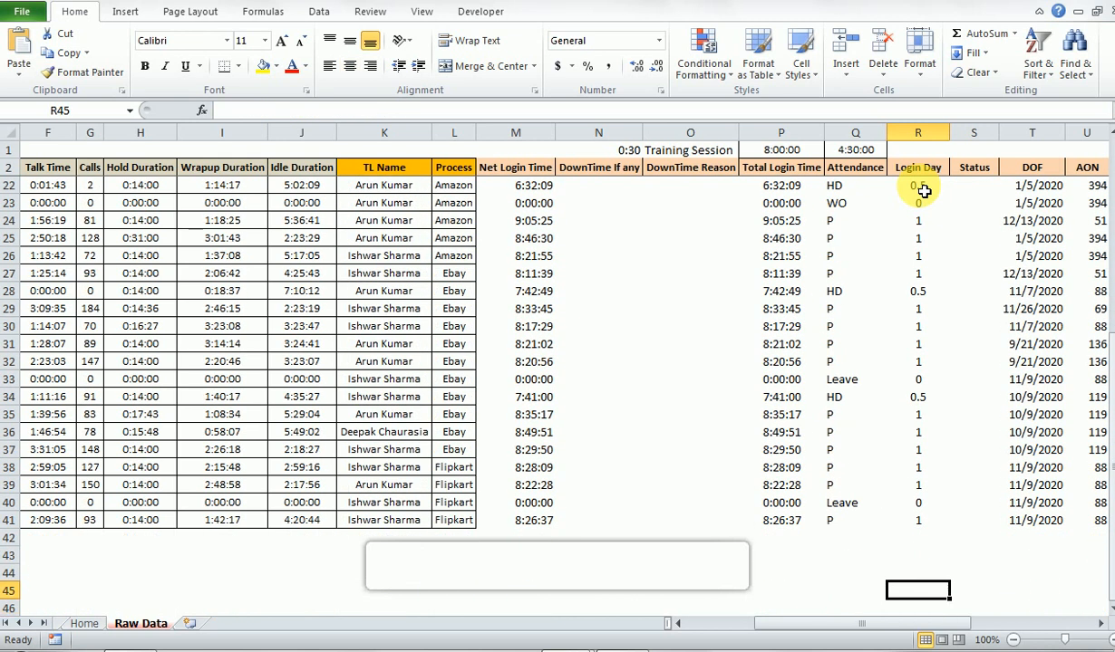
- Fill the Status formula from S3 down to the last data row, S41
key("ctrl+Up")
key("Down")
key("Right")
key("Left")
key("ctrl+Down")
key("Right")
key("ctrl+shift+Up")
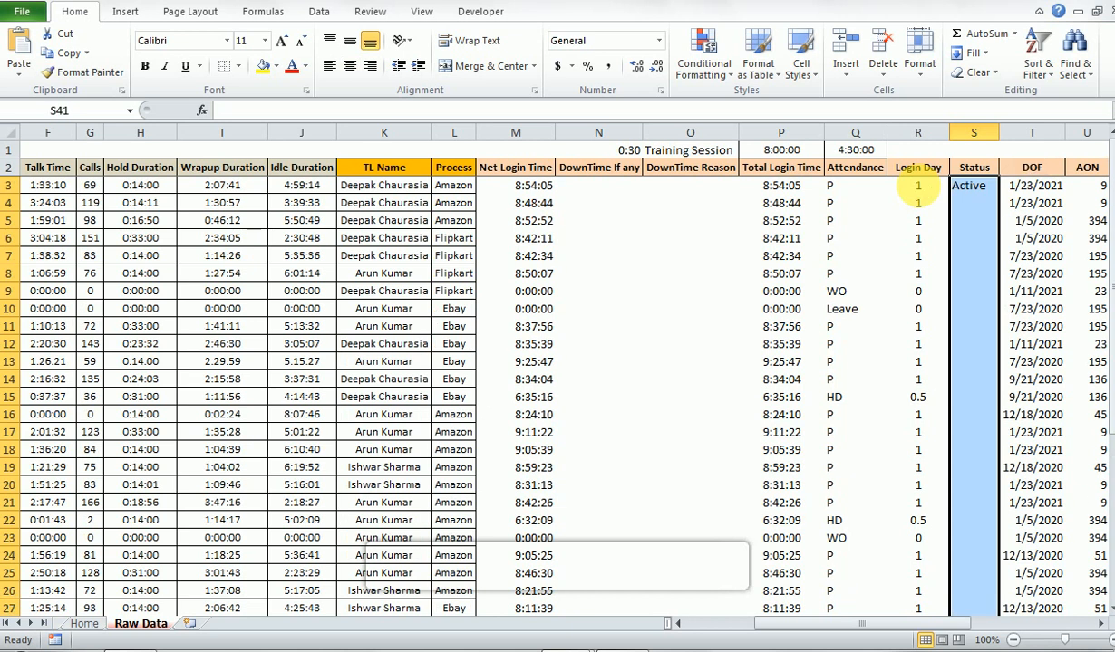
key("ctrl+d")
- Review the filled Status column through the end of the data
key("ctrl+Up")
key("Down")
key("ctrl+Down")
key("Up")
key("Up")
key("Up")
key("Up")
key("Up")
key("Up")
key("Up")
key("Up")
key("Up")
key("Up")
key("Down")
key("Down")
key("Down")
key("Down")
key("Down")
key("Down")
- Compare the Status, Login Day, Attendance and Total Login Time entries in the last data row, row 41
key("Down")
key("Down")
key("Down")
key("Up")
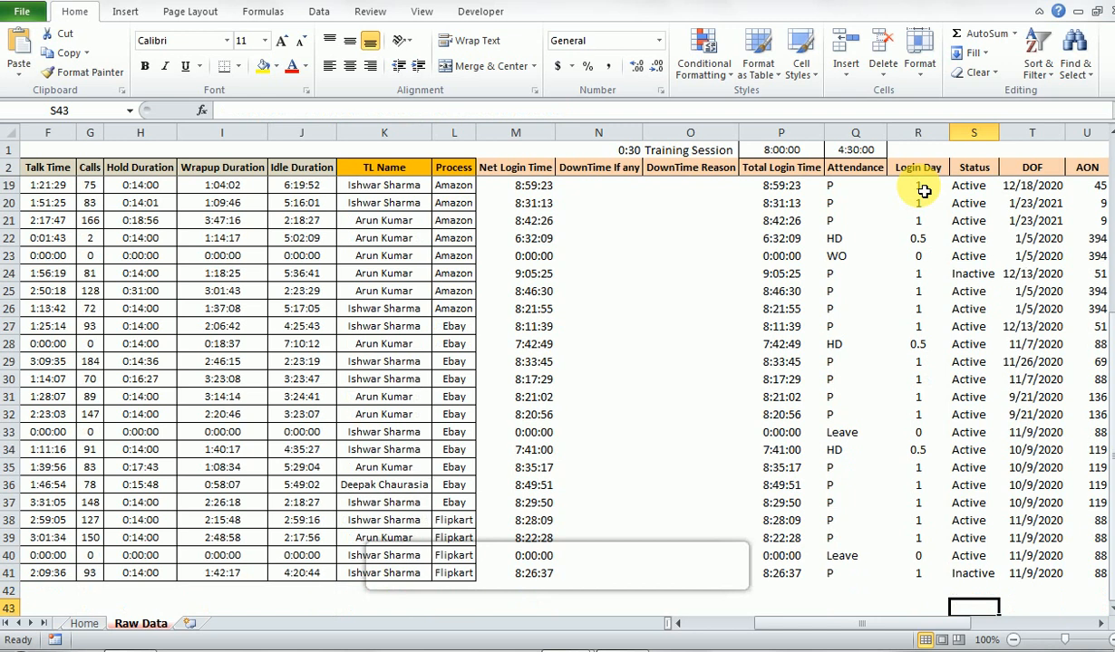
key("Left")
key("Up")
key("Right")
key("Down")
key("Left")
key("Left")
key("Right")
key("Right")
key("Left")
key("Right")
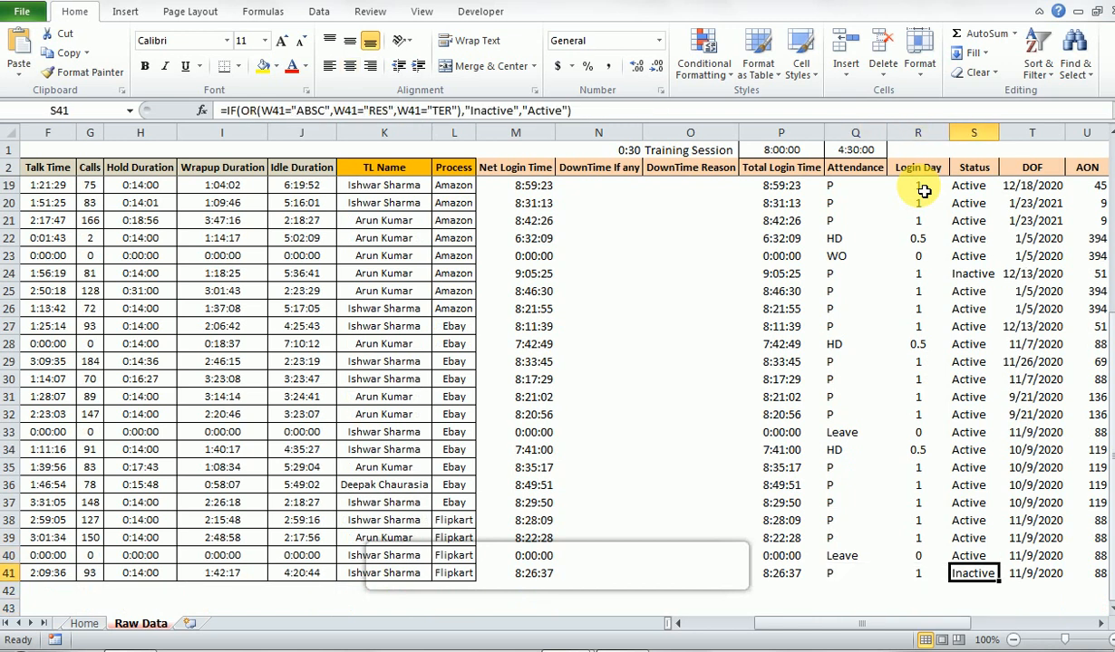
key("Left")
key("Left")
key("Left")
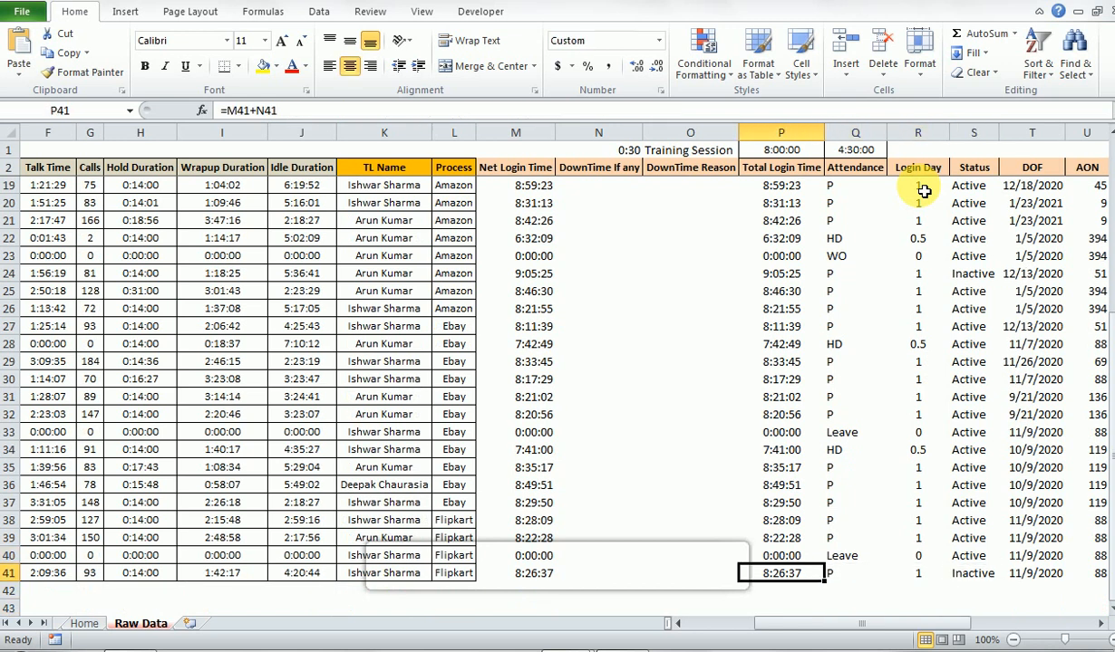
key("Right")
key("Right")
key("Right")
key("Left")
key("Left")
key("Left")
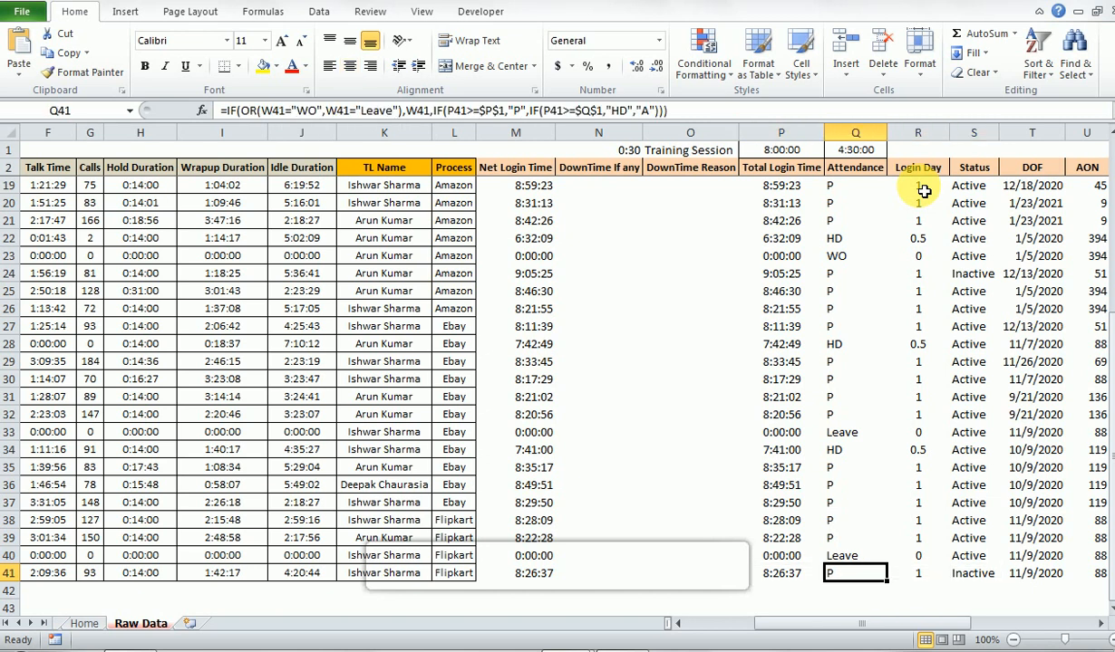
- Clear the Staff Time through Idle Duration values in D41:J41
key("Home")
key("Right")
key("Right")
key("Right")
key("Right")
key("Right")
key("Right")
key("Right")
key("Left")
key("Left")
key("Left")
key("Left")
key("shift+Right")
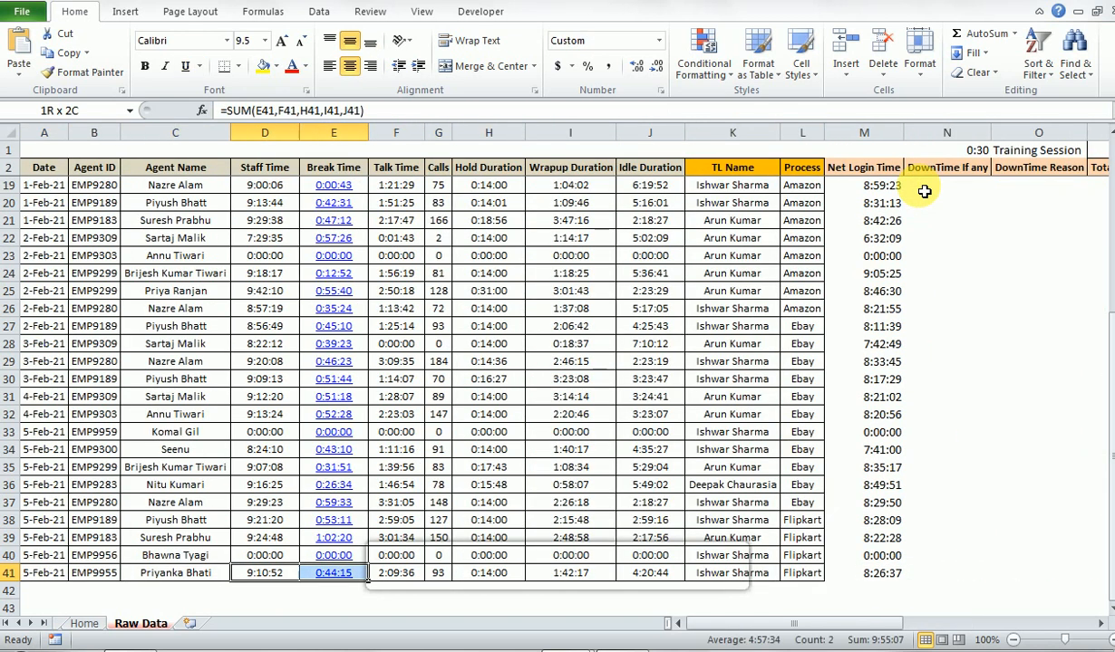
key("shift+Right")
key("shift+Right")
key("shift+Right")
key("shift+Right")
key("shift+Right")
key("shift+Right")
key("shift+Left")
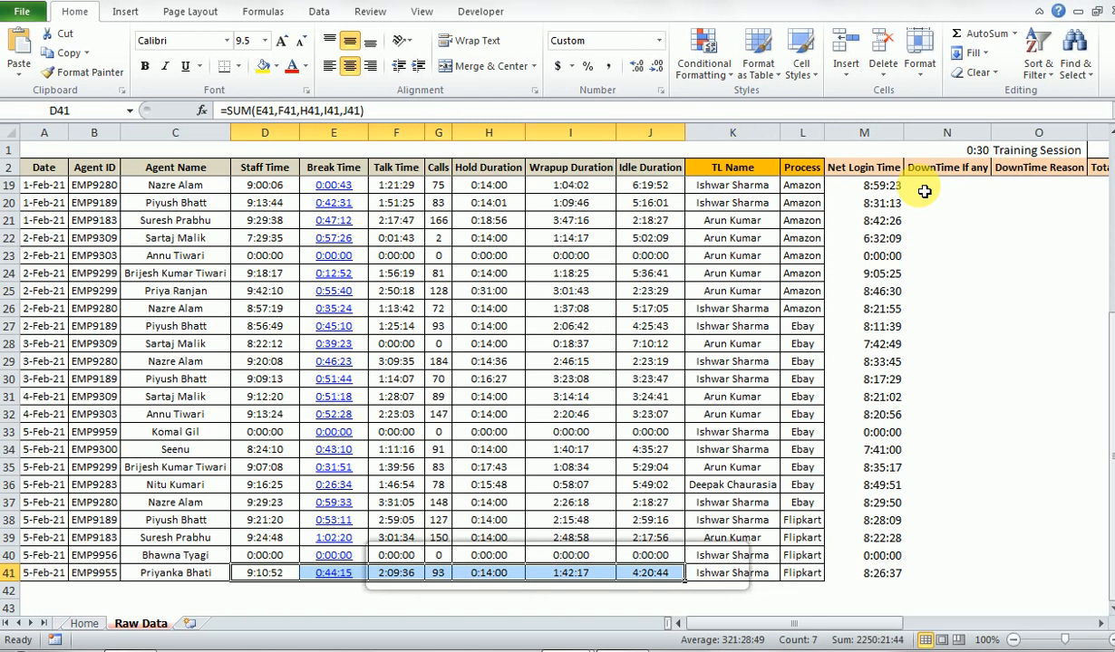
key("Delete")
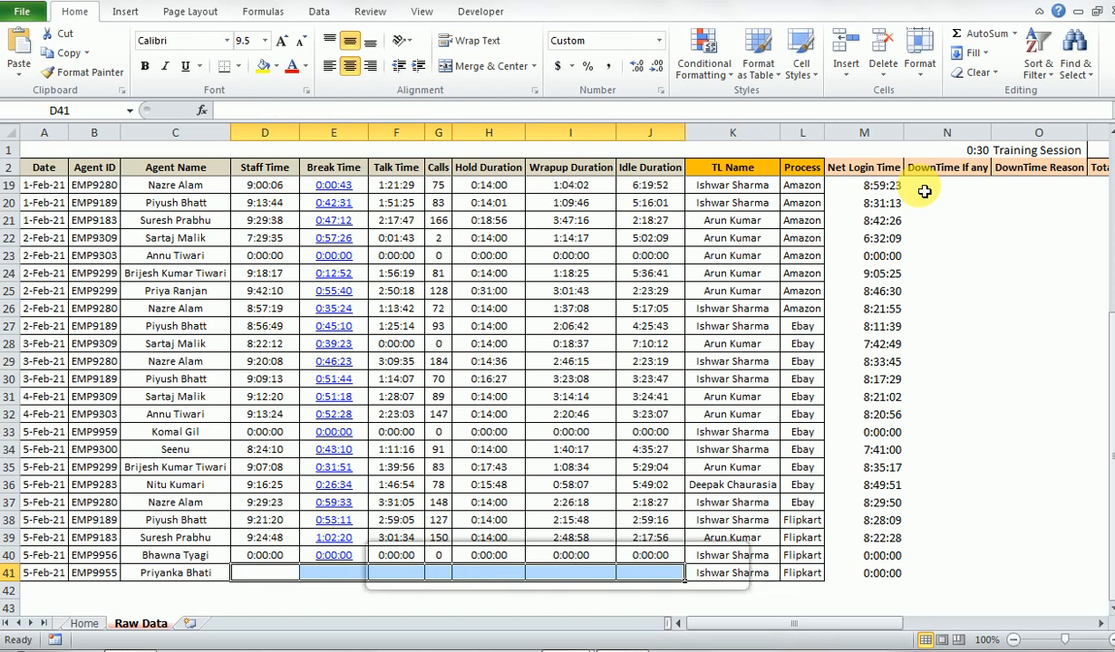
- Copy the zero Staff Time through Idle Duration entries from D40:J40 into D41:J41
key("Up")
key("shift+Right")
key("shift+Right")
key("shift+Right")
key("shift+Right")
key("shift+Right")
key("shift+Right")
key("ctrl+c")
key("Down")
key("ctrl+v")
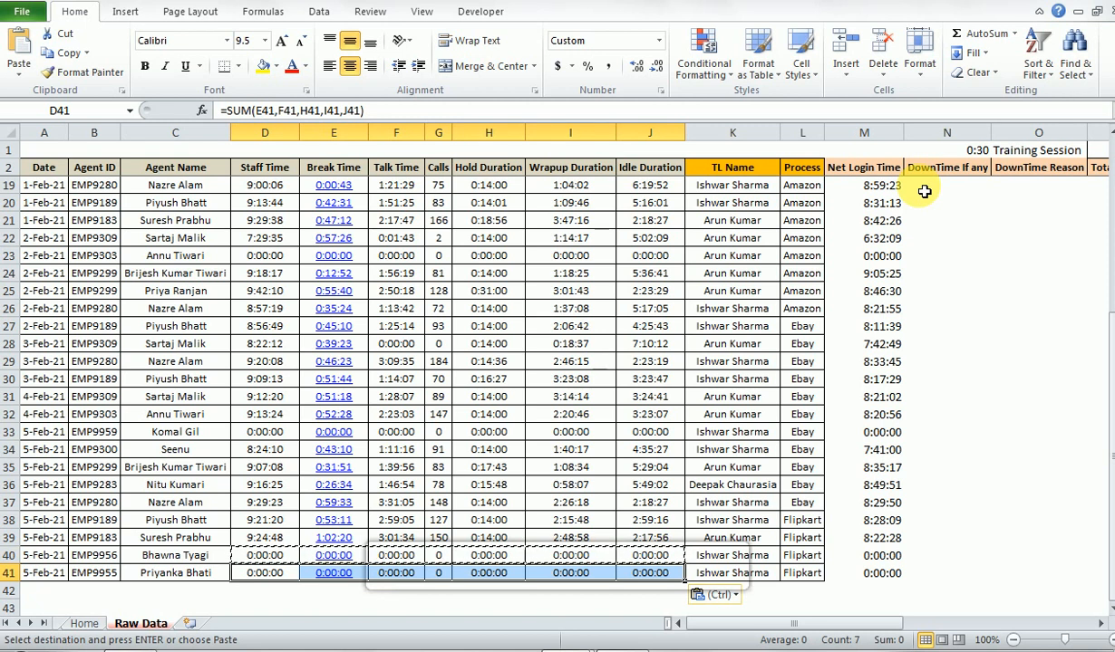
- Check the Attendance, Login Day and Status results in row 41 against the Leave row above it
key("Right")
key("Right")
key("Right")
key("Right")
key("Right")
key("Right")
key("Right")
key("Right")
key("Right")
key("Right")
key("Right")
key("Right")
key("Right")
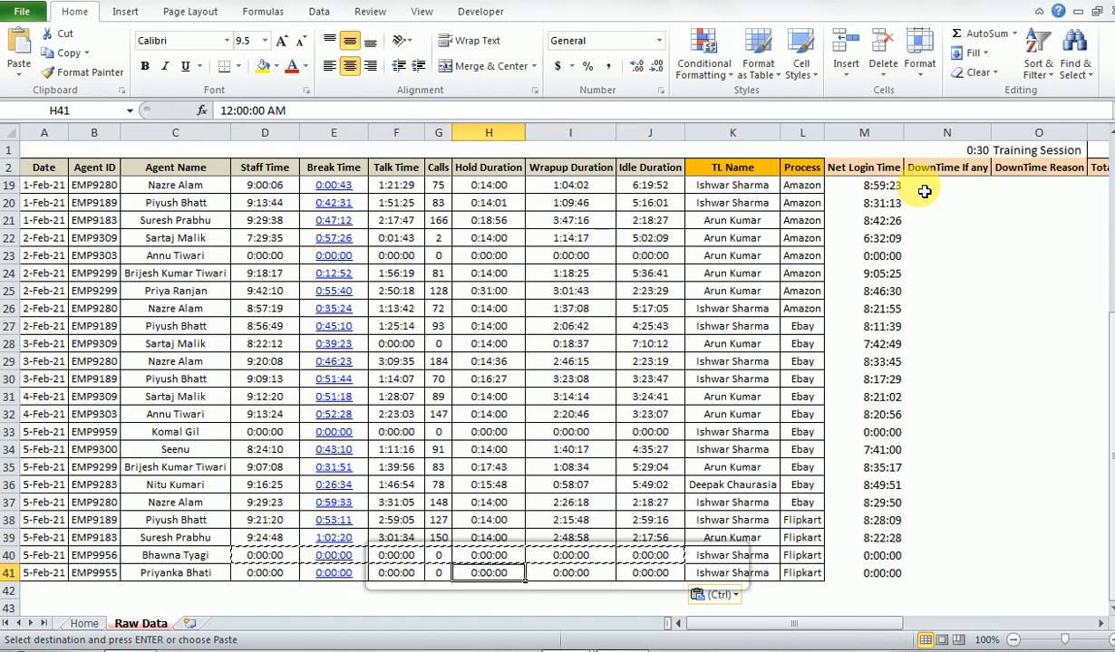
key("Right")
key("Right")
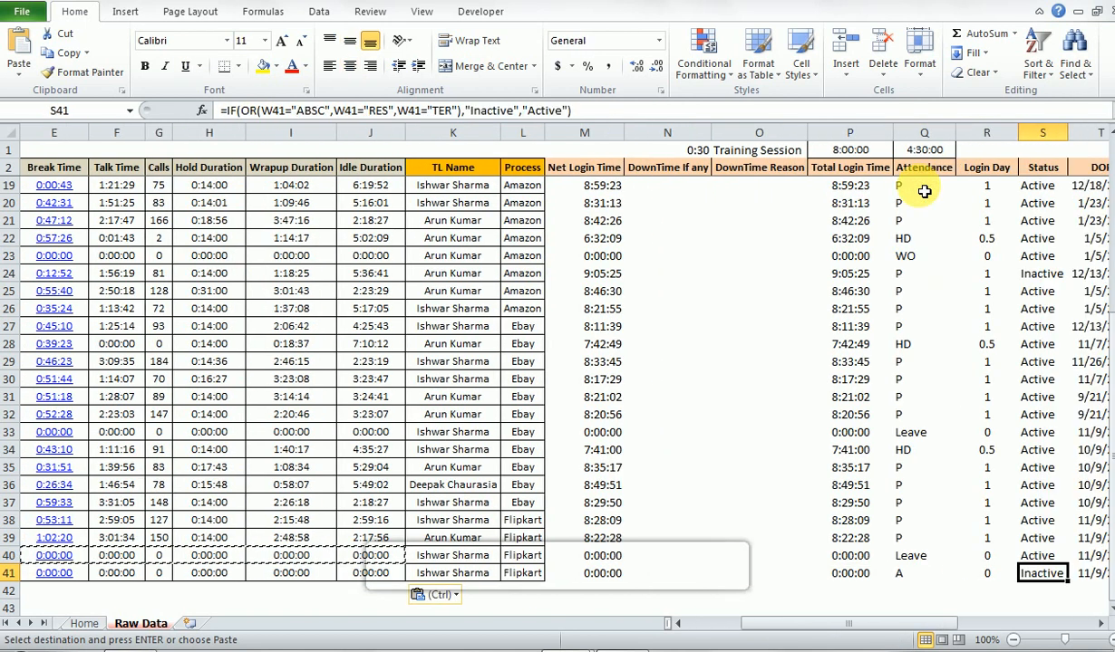
key("Left")
key("Left")
key("Left")
key("Right")
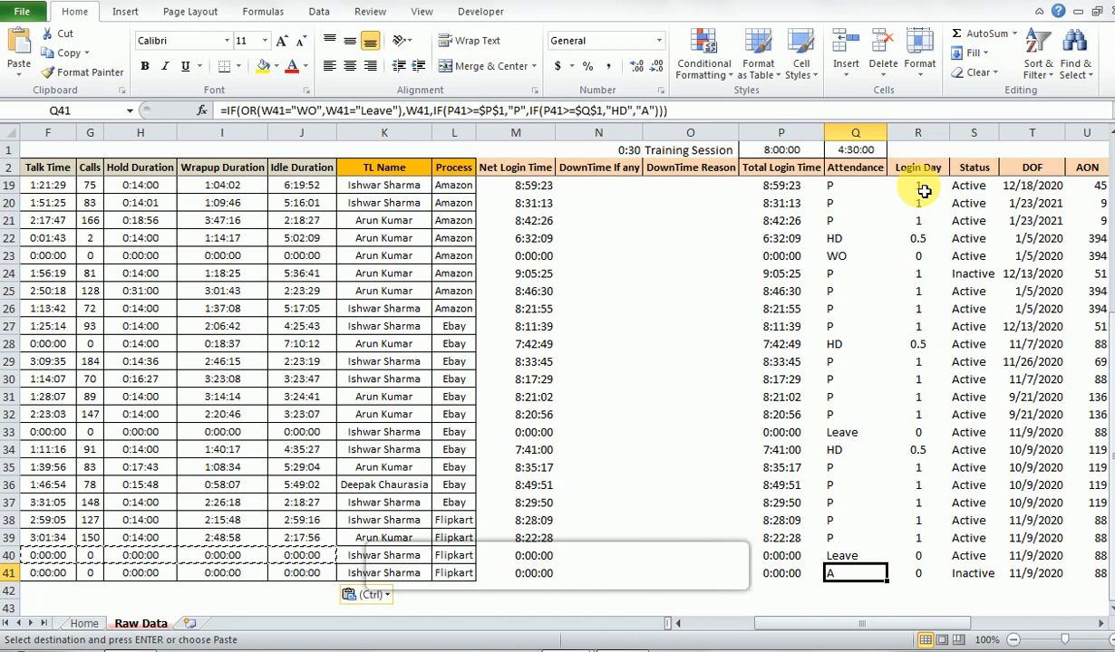
key("Left")
key("Right")
key("Right")
key("Right")
key("Left")
key("Left")
key("Up")
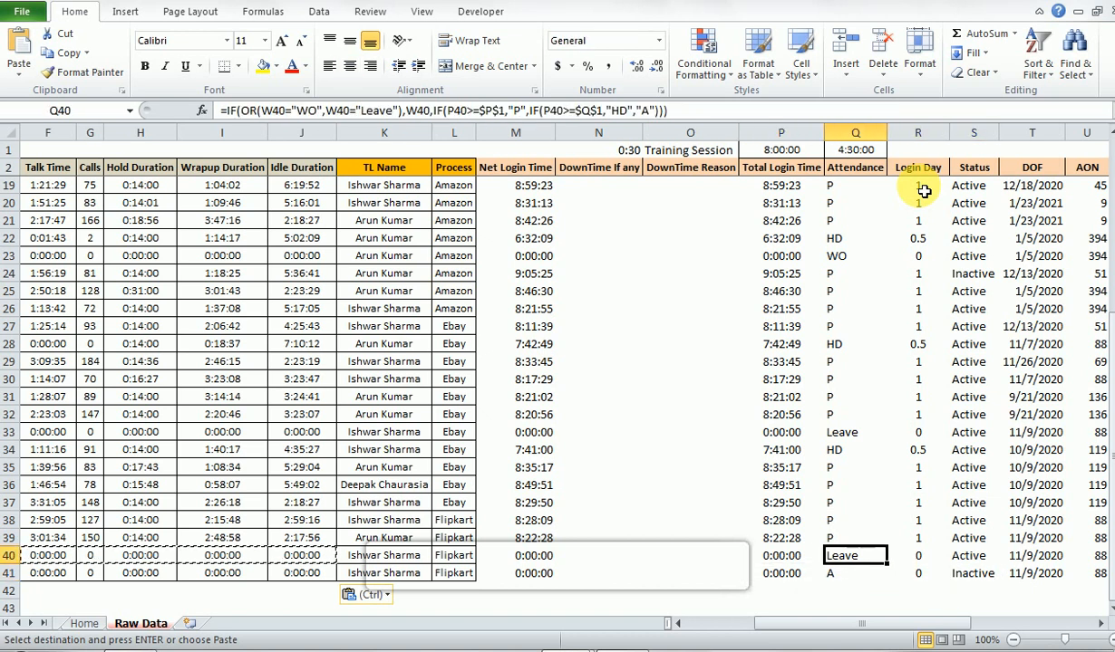
- Replace the inactive agent's Staff Time through Idle Duration values in D24:J24 with a copy of D23:J23
key("Up")
key("Up")
key("Up")
key("Up")
key("Up")
key("Up")
key("Up")
key("Up")
key("Up")
key("Up")
key("Up")
key("Up")
key("Up")
key("Up")
key("Up")
key("Up")
key("Left")
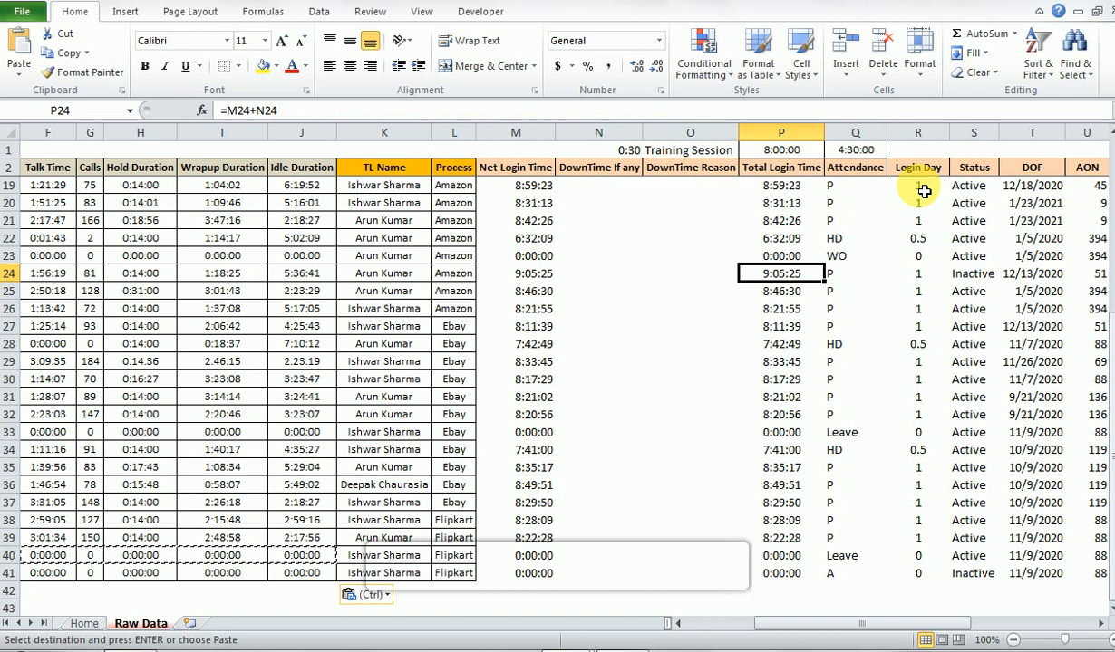
key("Home")
key("Right")
key("Right")
key("Right")
key("Right")
key("Left")
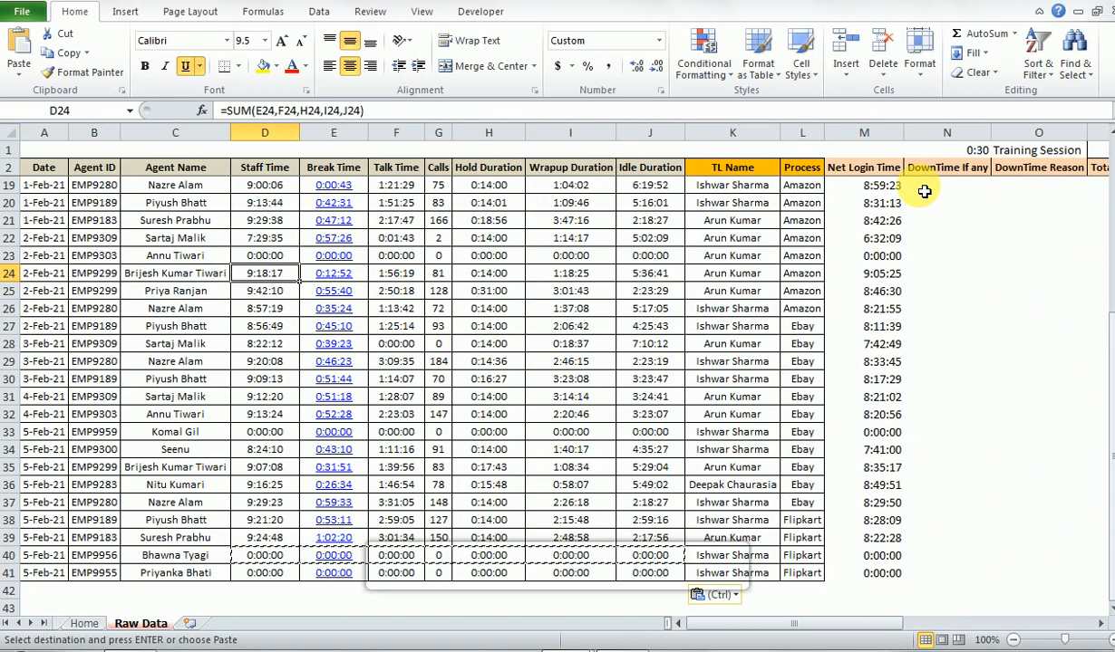
key("Up")
key("shift+Right")
key("shift+Right")
key("shift+Right")
key("shift+Right")
key("shift+Right")
key("shift+Right")
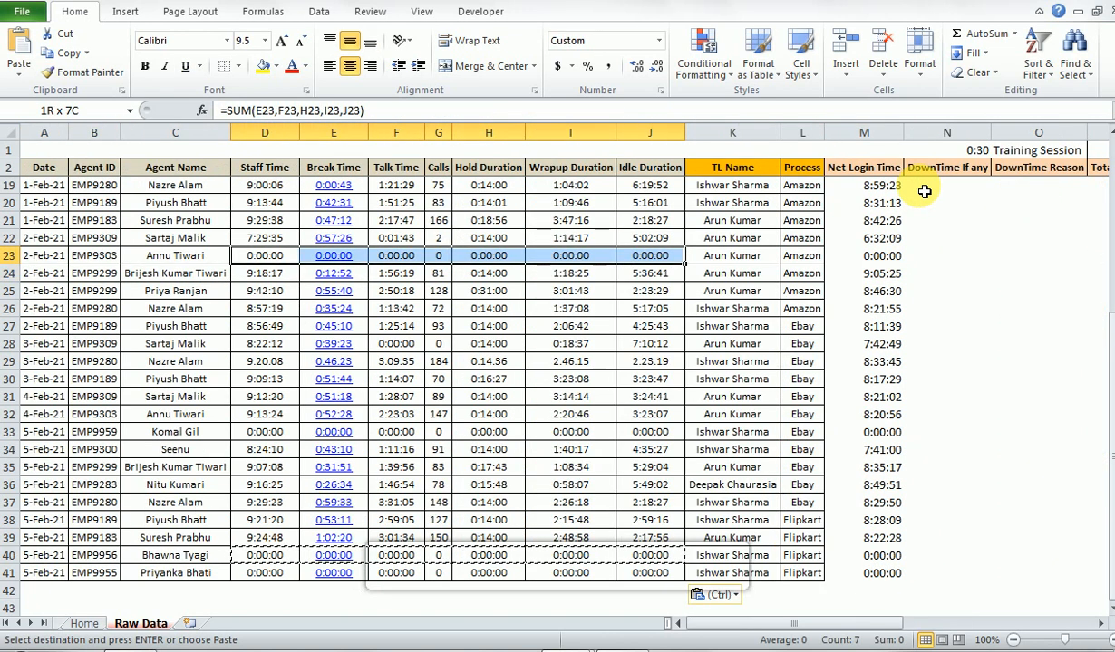
key("ctrl+c")
key("Down")
key("ctrl+v")
- Check the Total Login Time, Attendance, Login Day and Status results in row 24
key("ctrl+Right")
key("ctrl+Right")
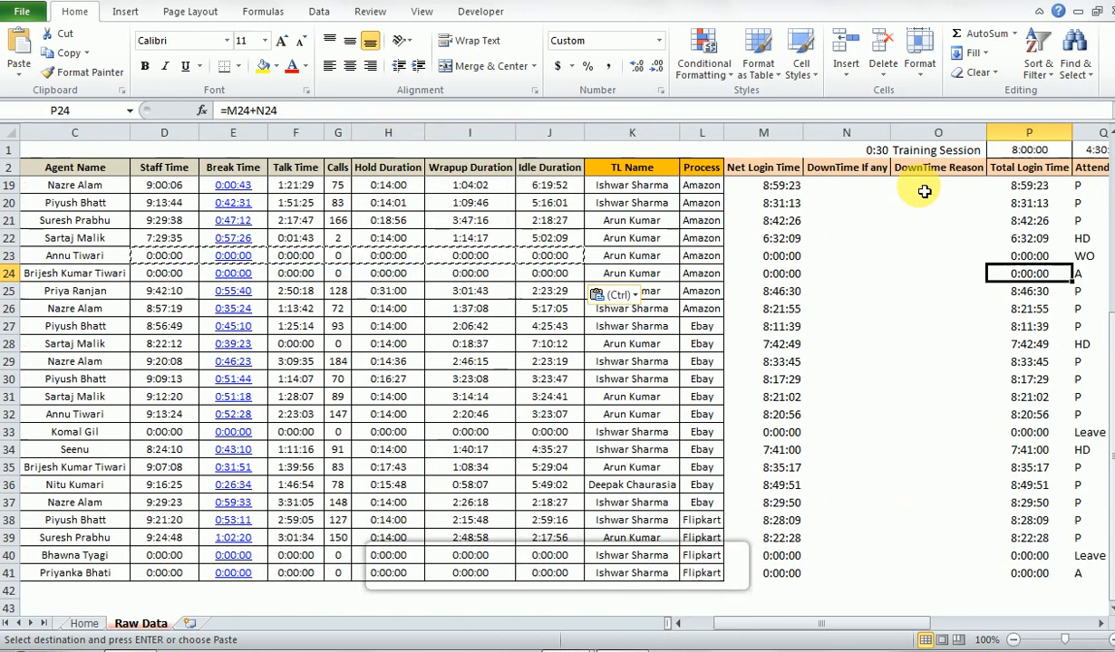
key("Right")
key("Right")
key("Right")
key("Right")
key("Left")
key("Left")
key("Left")
key("Left")
key("Right")
key("Right")
key("Right")
- Insert a PivotTable on a new worksheet from the raw data range A2:AD41
key("Left")
key("Up")
key("Up")
key("Up")
key("Left")
key("Up")
key("Left")
key("Left")
key("Up")
key("Up")
key("ctrl+Left")
key("ctrl+Left")
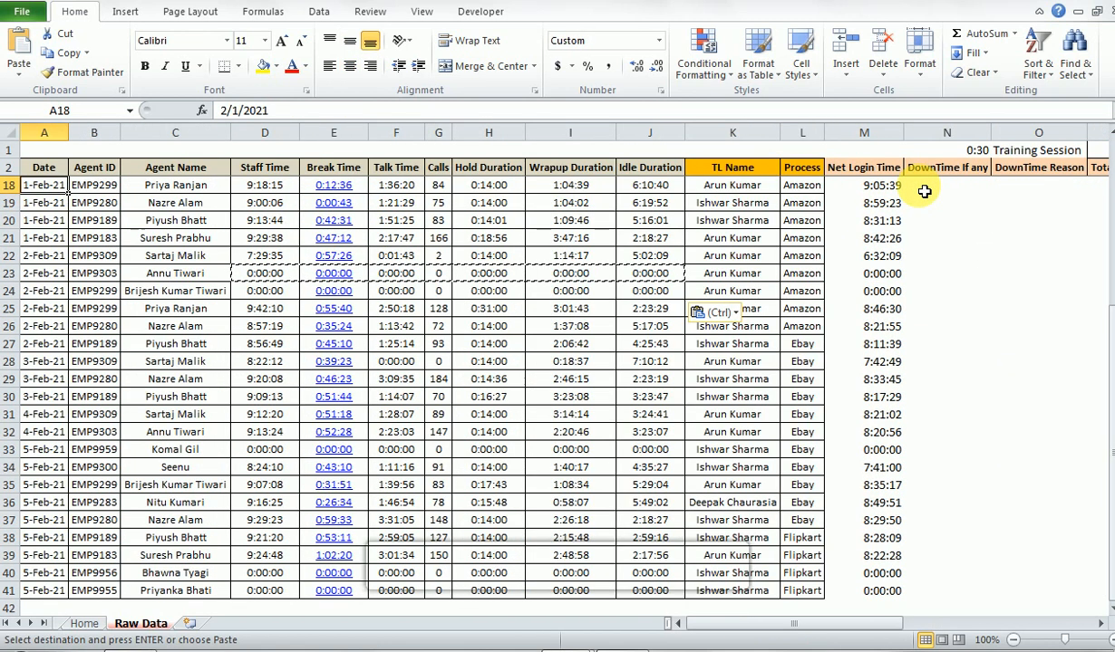
key("Up")
key("ctrl+Up")
key("Right")
key("Left")
key("ctrl+Right")
key("ctrl+Left")
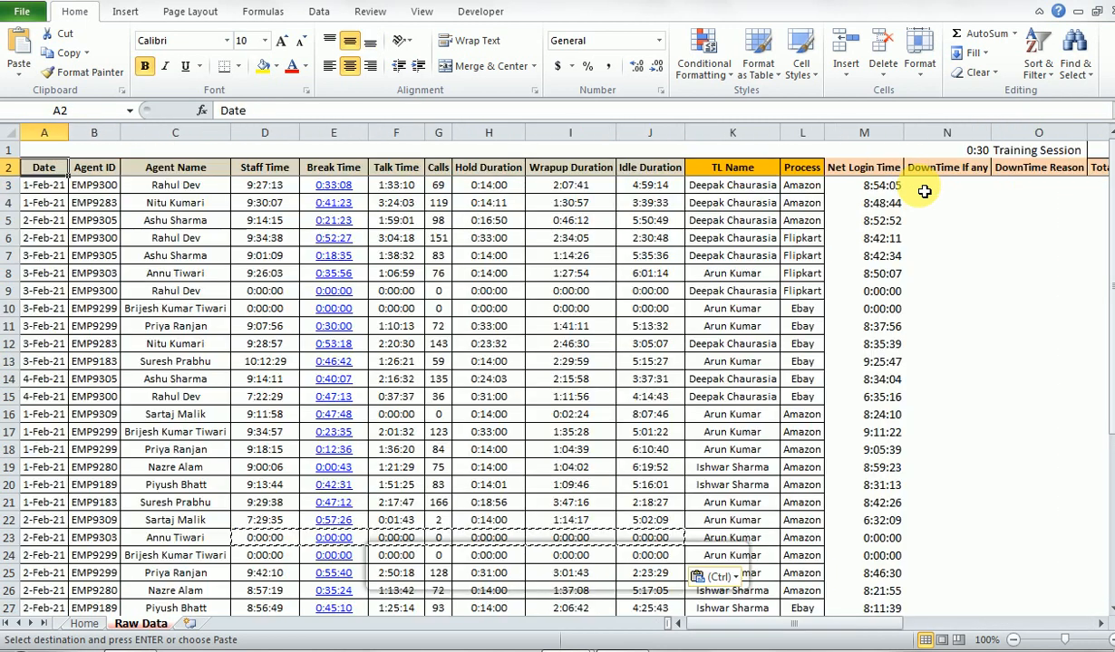
key("ctrl+Right")
key("ctrl+Left")
key("ctrl+shift+Right")
key("shift+Down")
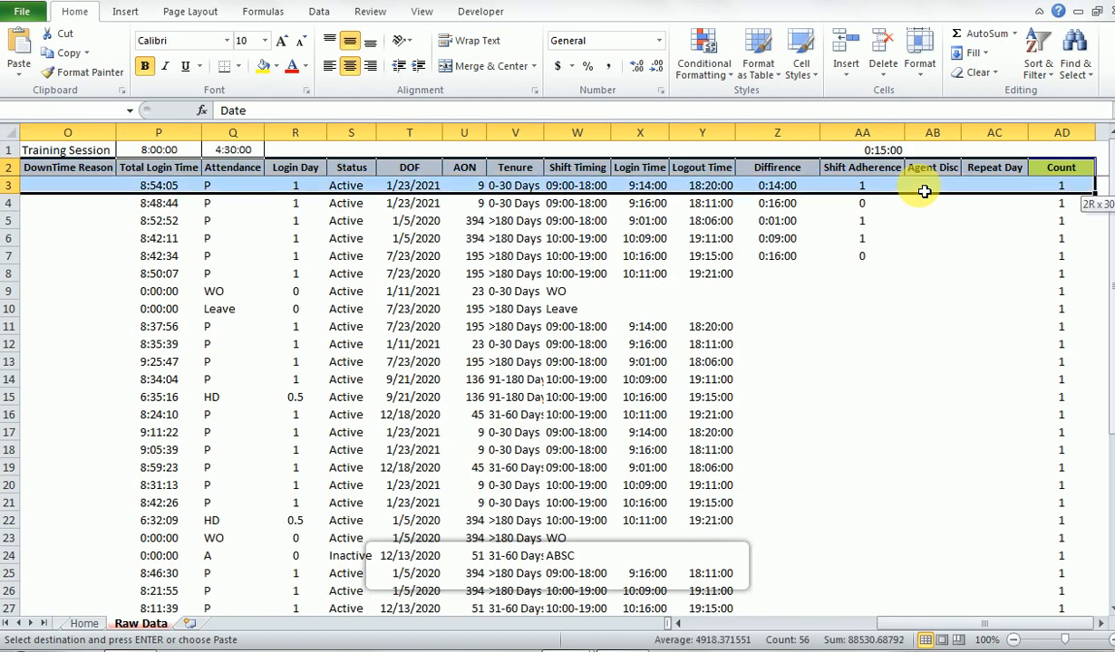
key("shift+Down")
key("shift+Down")
key("shift+Down")
key("shift+Down")
key("shift+Down")
key("shift+Down")
key("shift+Down")
key("shift+Down")
key("shift+Down")
key("shift+Down")
key("shift+Down")
key("shift+Down")
key("shift+Down")
key("shift+Down")
key("shift+Down")
key("shift+Down")
key("shift+Down")
key("shift+Down")
key("shift+Down")
key("shift+Down")
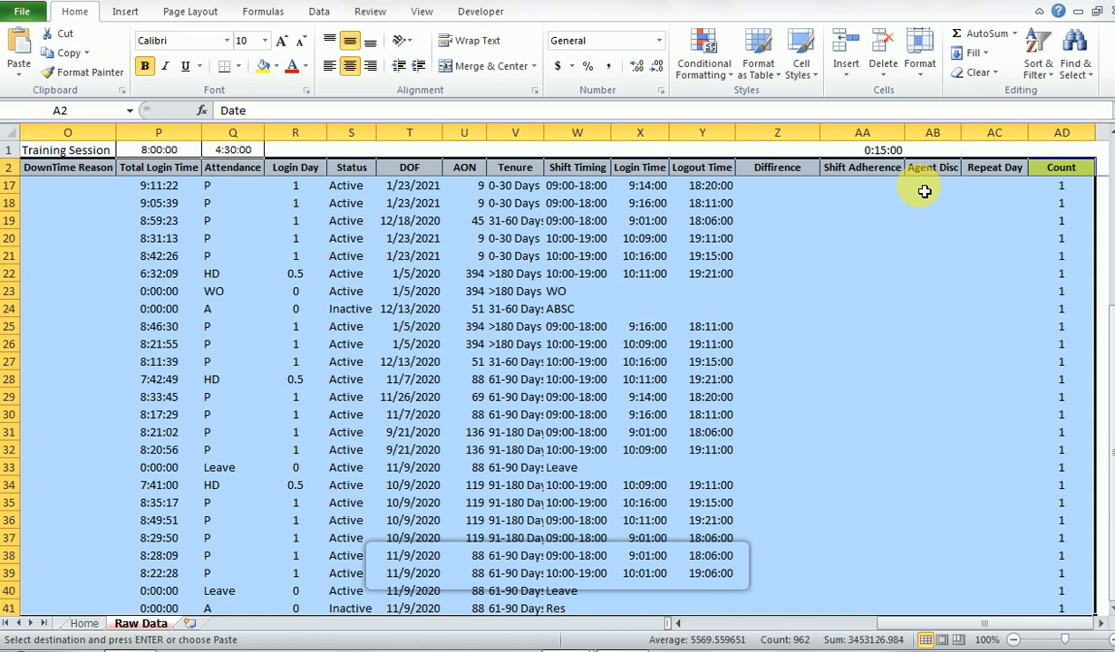
key("alt")
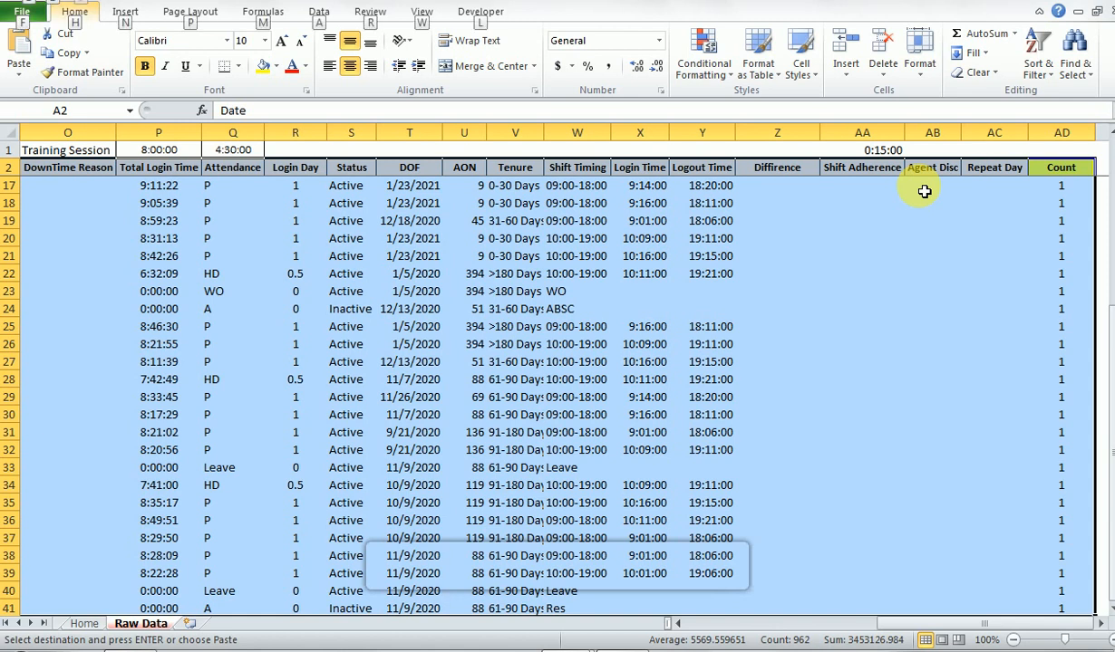
key("n")
key("v")
key("t")
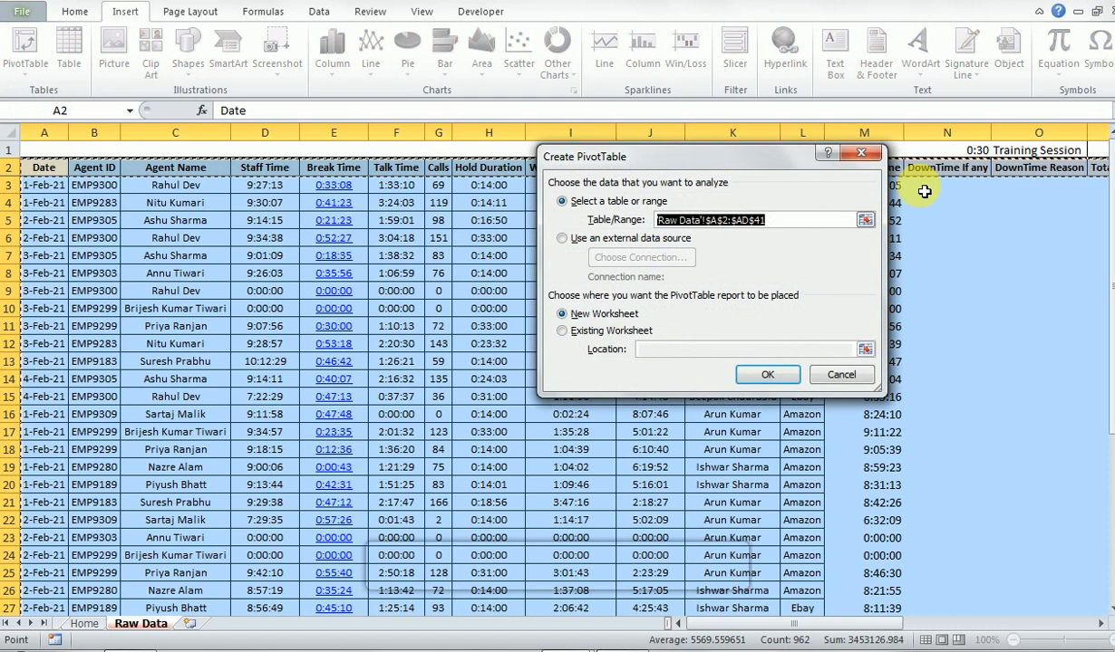
key("Return")
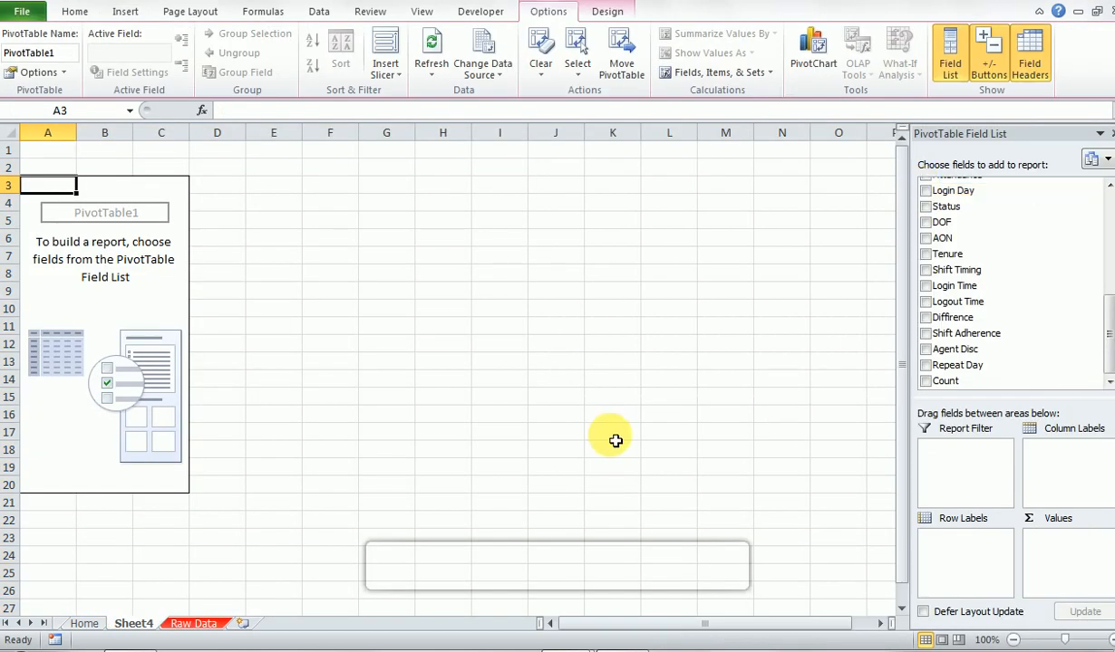
- Add the Date field to the PivotTable's row labels
left_click(1107, 190)
left_click(1107, 190)
left_click(1107, 190)
left_click(1107, 190)
left_click(1108, 190)
left_click(1108, 190)
left_click(1108, 191)
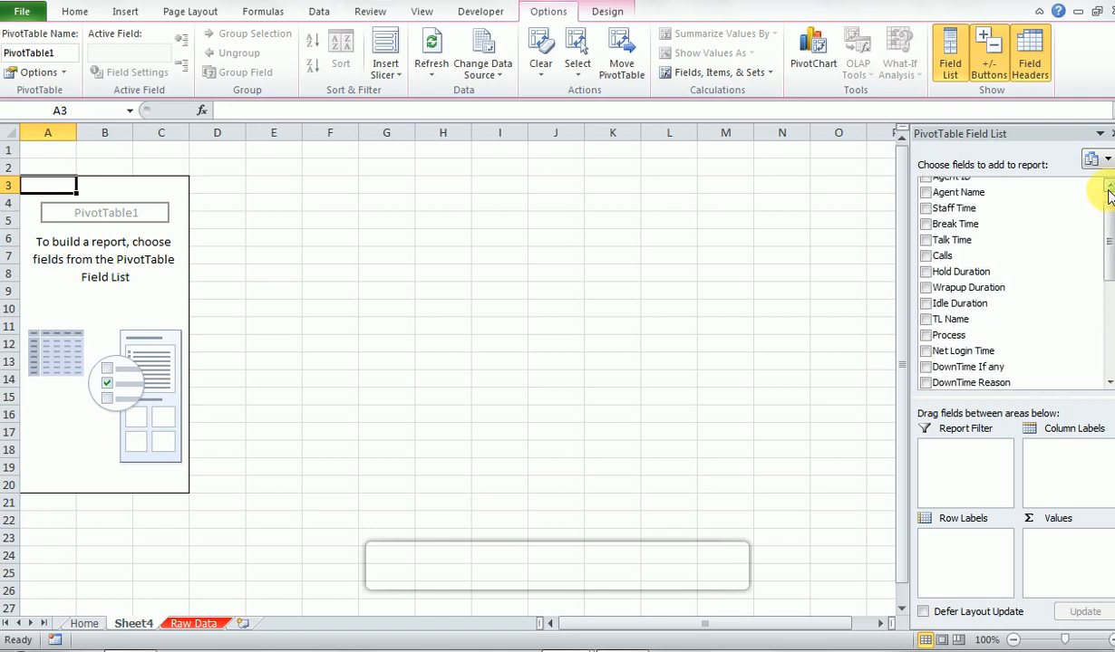
left_click(1107, 190)
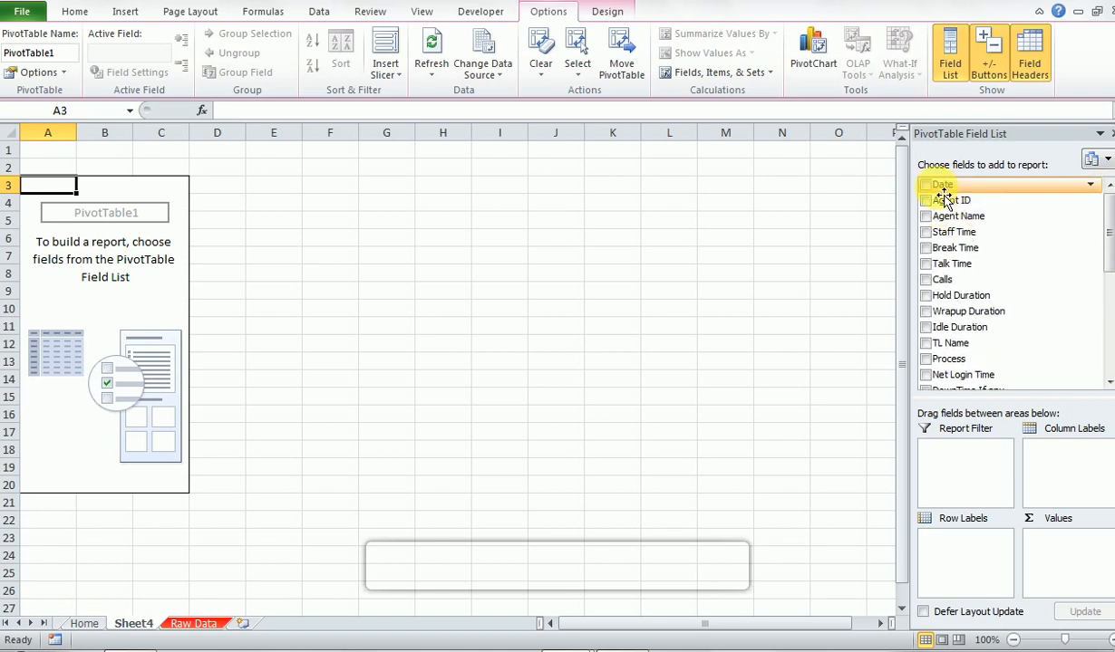
left_click_drag(942, 195, 954, 541)
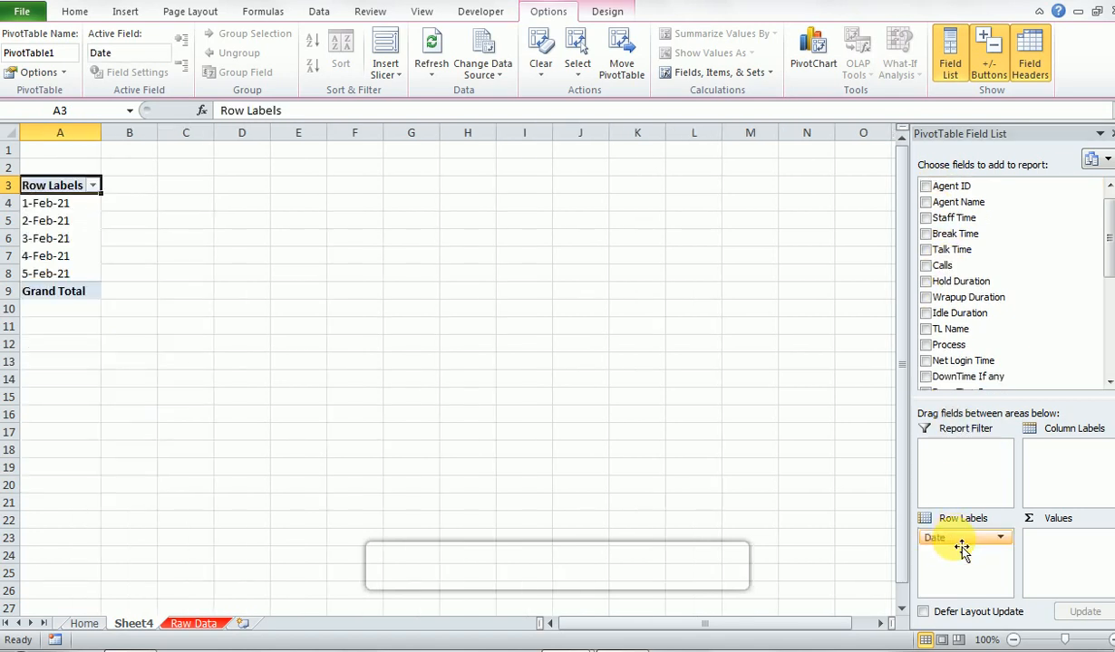
scroll(1107, 244, "up", 1)
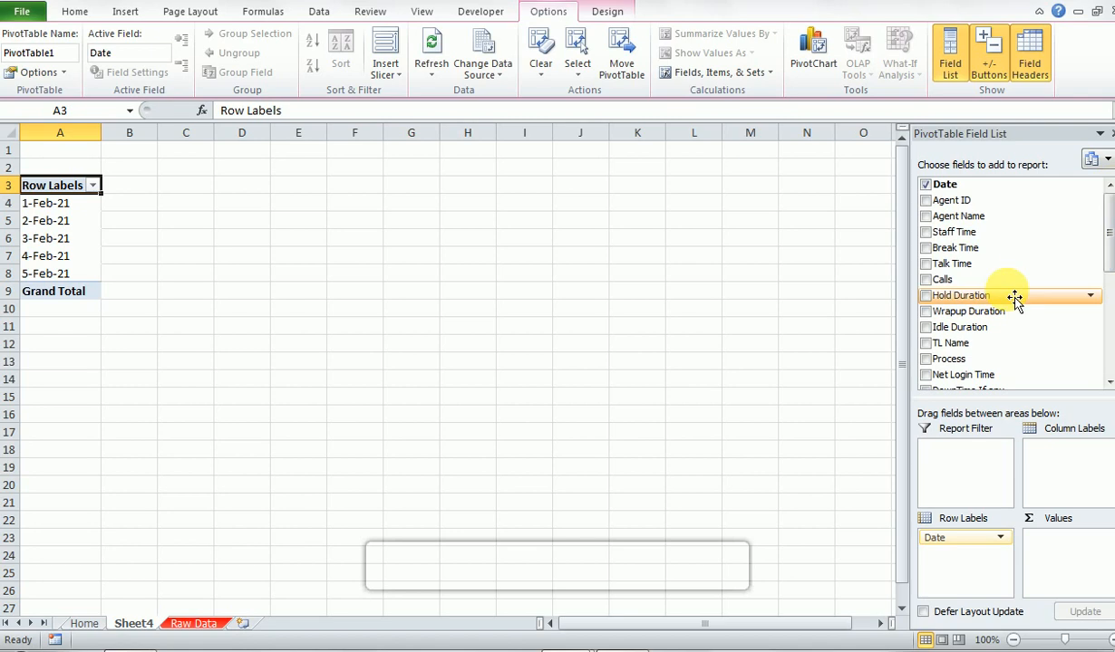
left_click_drag(970, 216, 970, 569)
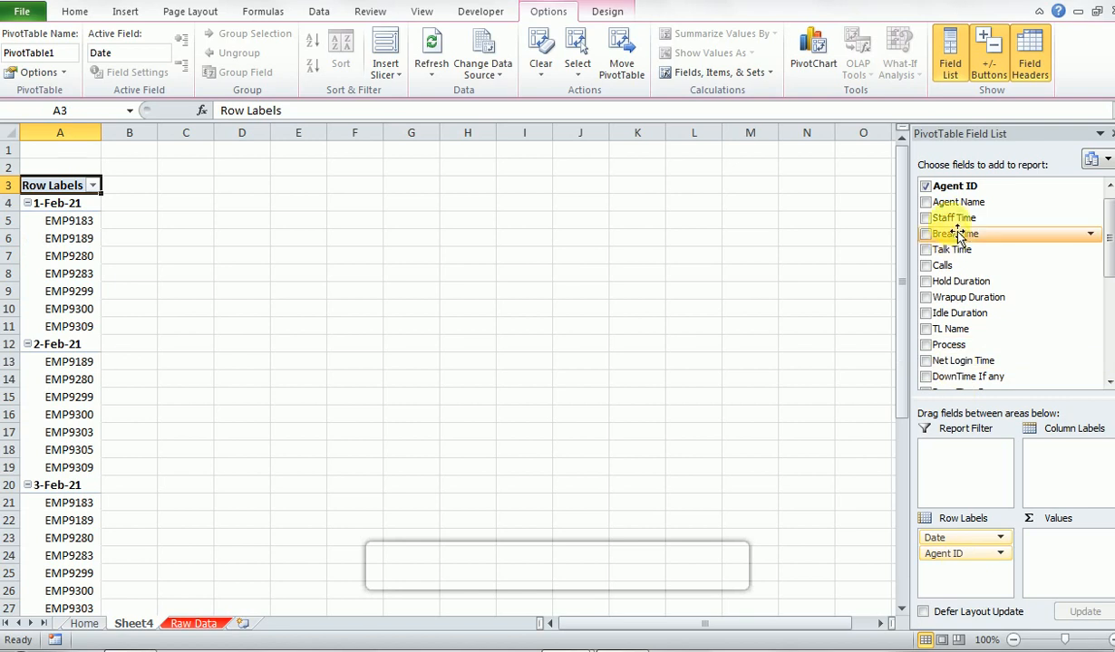
left_click_drag(962, 203, 985, 276)
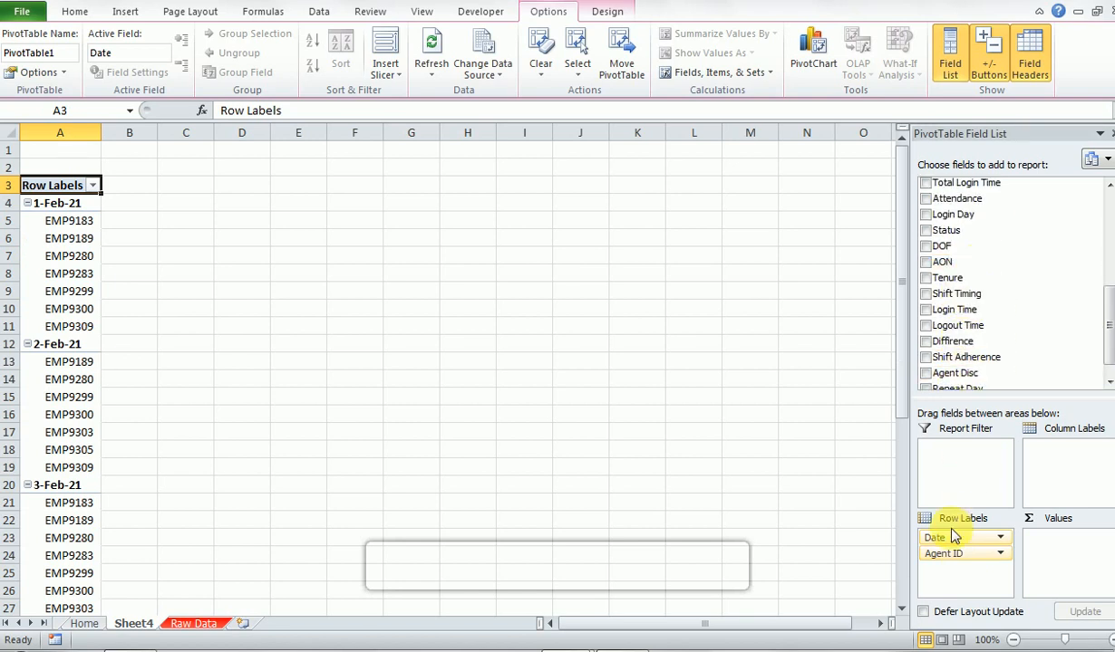
left_click_drag(947, 552, 973, 304)
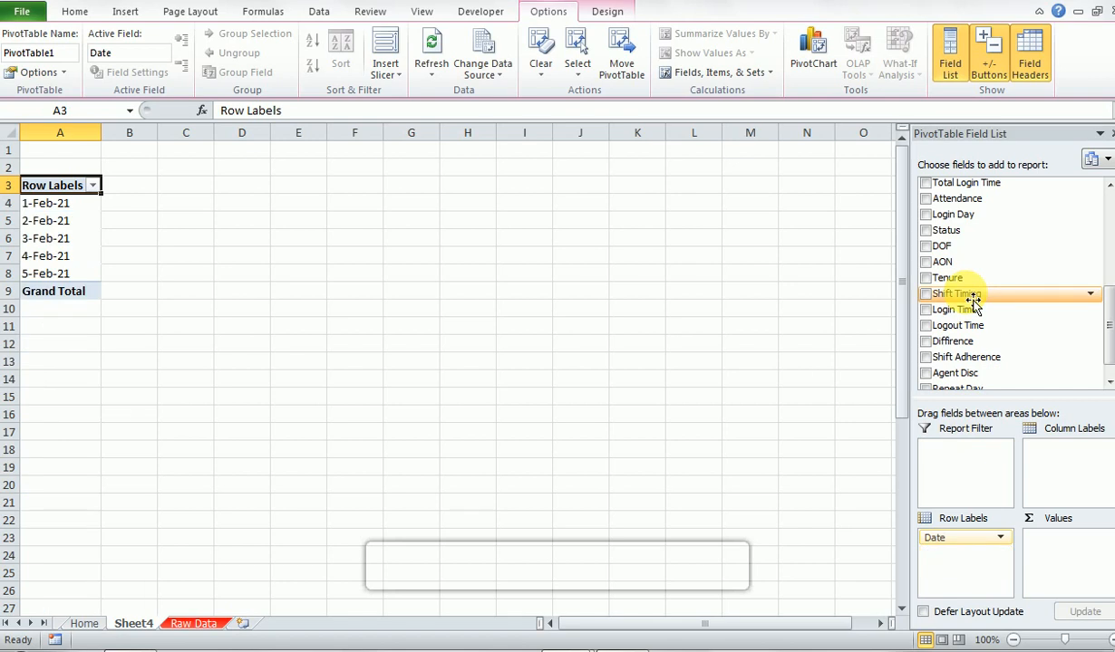
- Add Staff Time to the PivotTable's values, summarized by Average and formatted as the 37:30:55 time type
left_click_drag(1106, 303, 1108, 194)
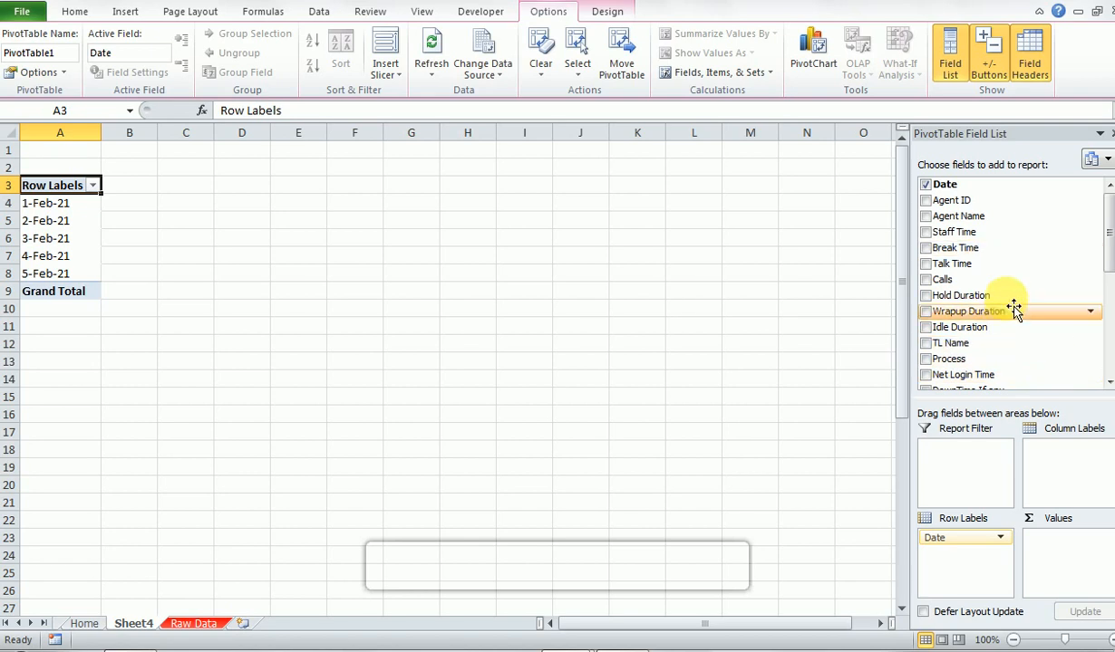
left_click_drag(1040, 238, 1071, 573)
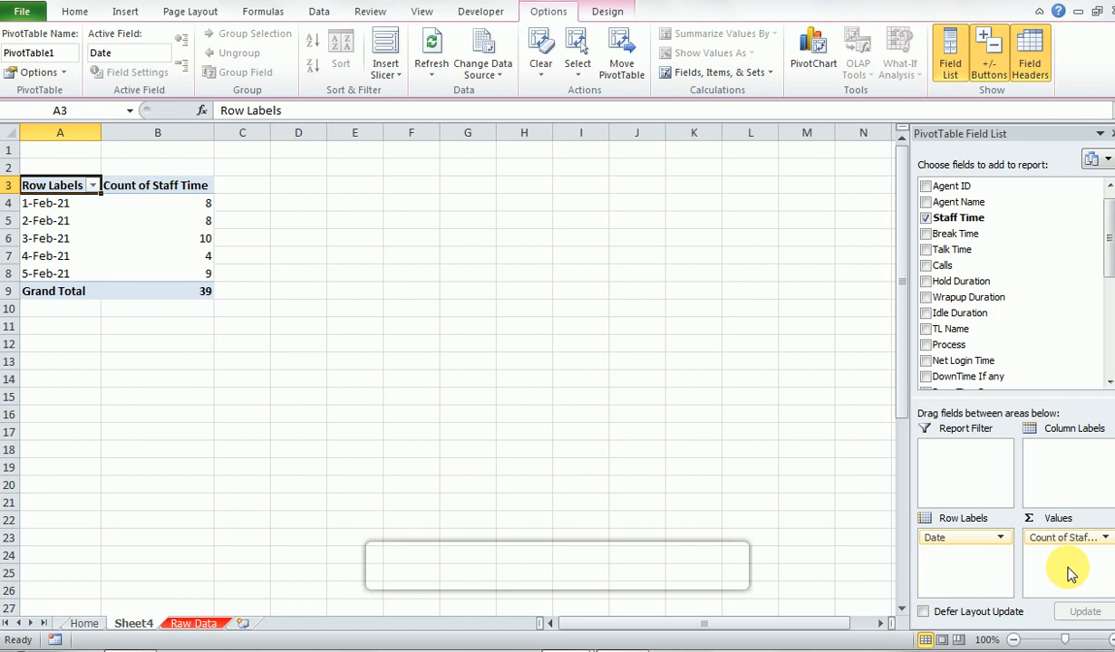
left_click(1065, 538)
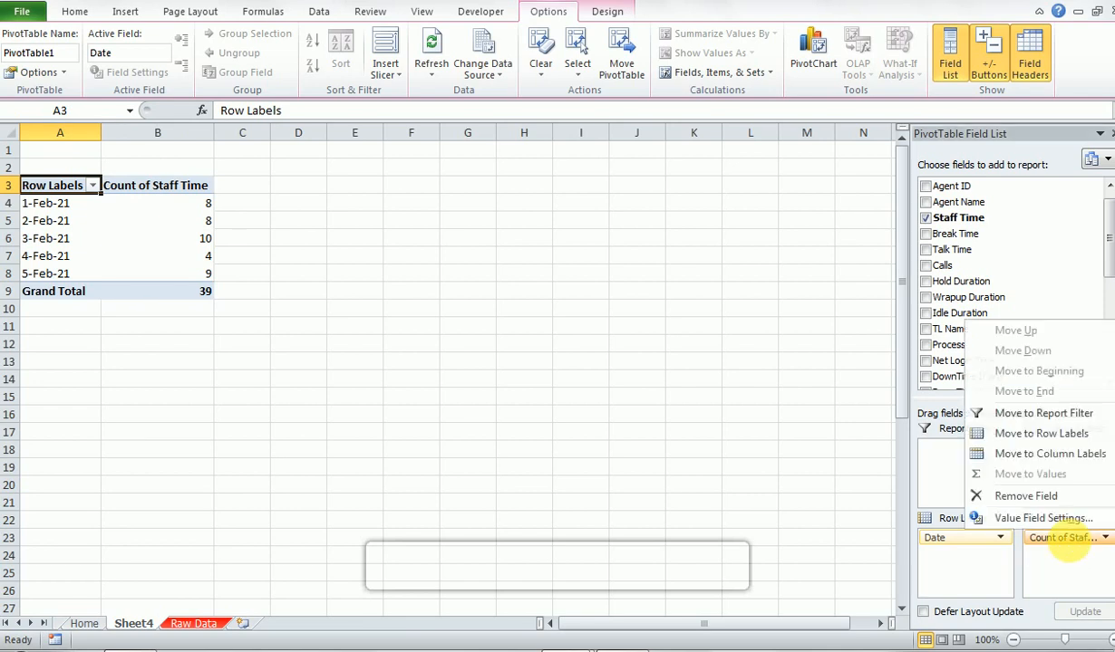
left_click(1060, 518)
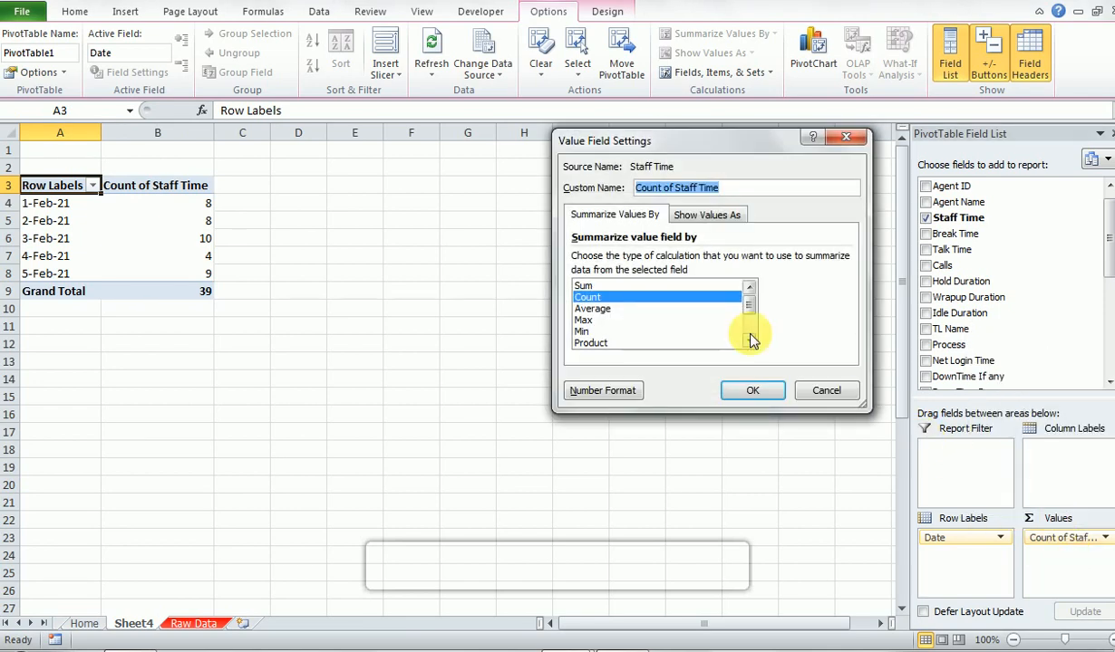
left_click(594, 309)
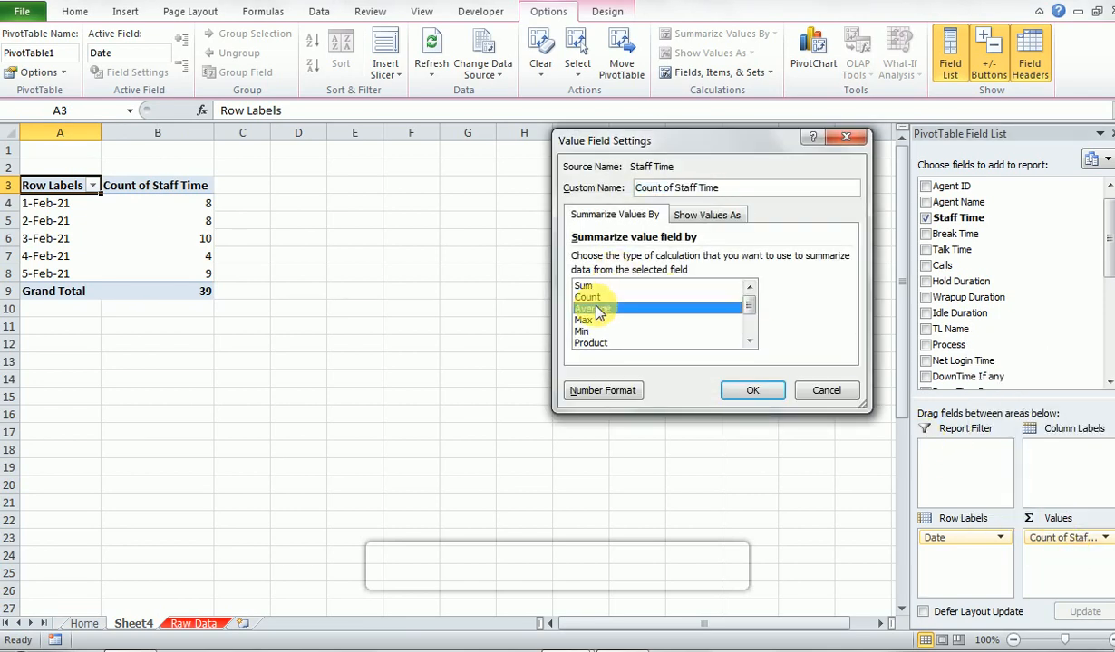
left_click(589, 391)
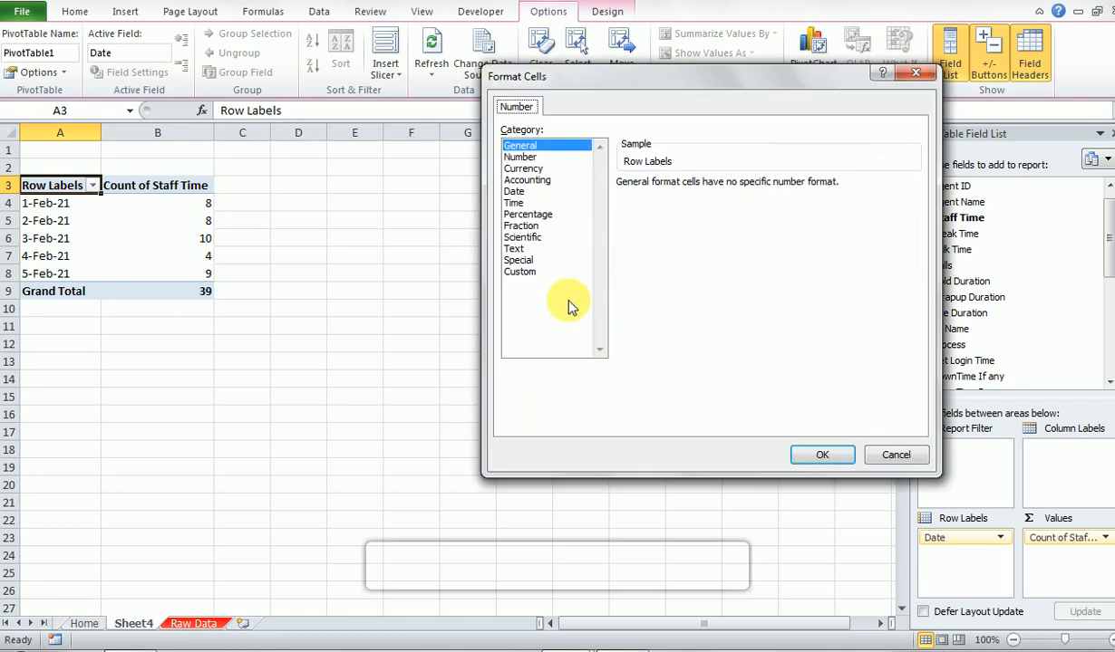
left_click(515, 203)
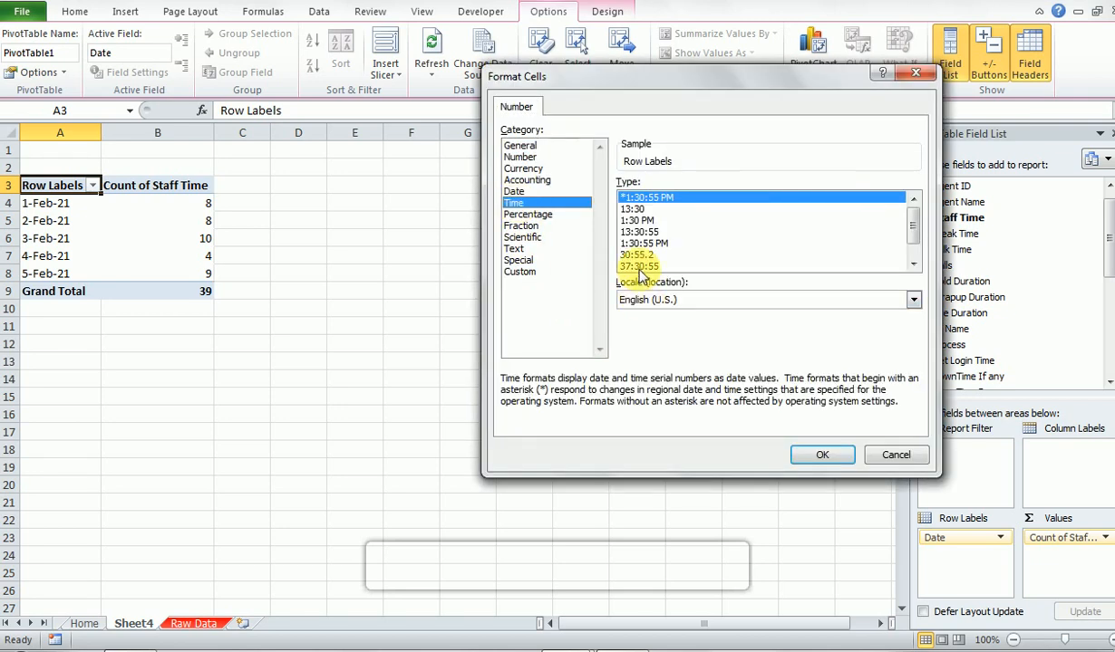
left_click(640, 267)
left_click(815, 458)
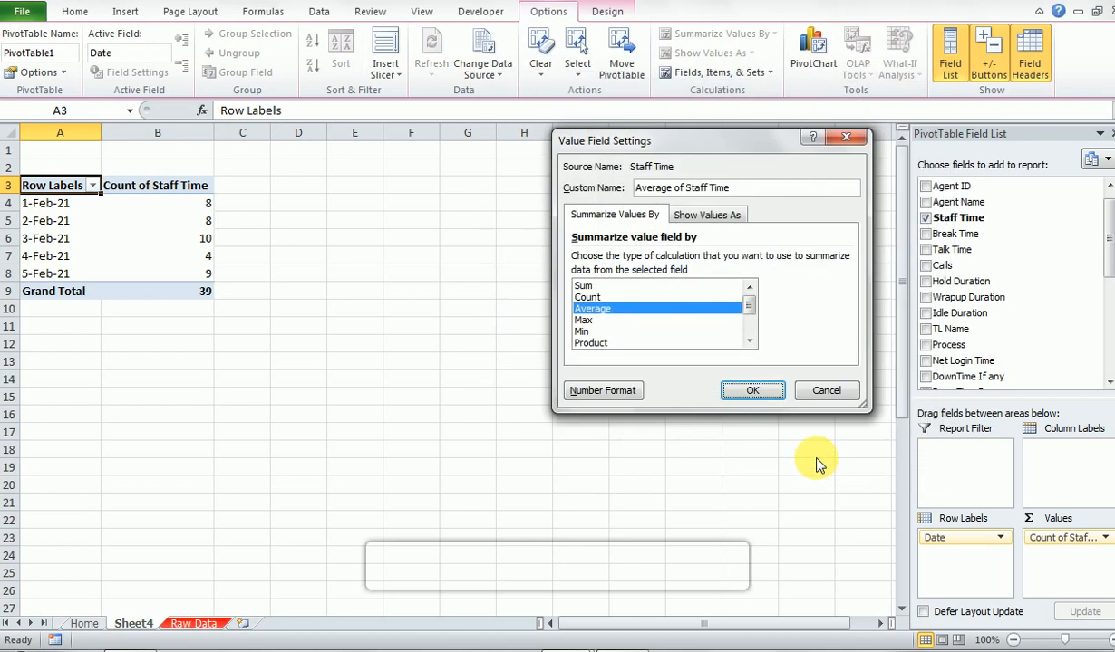
left_click(752, 390)
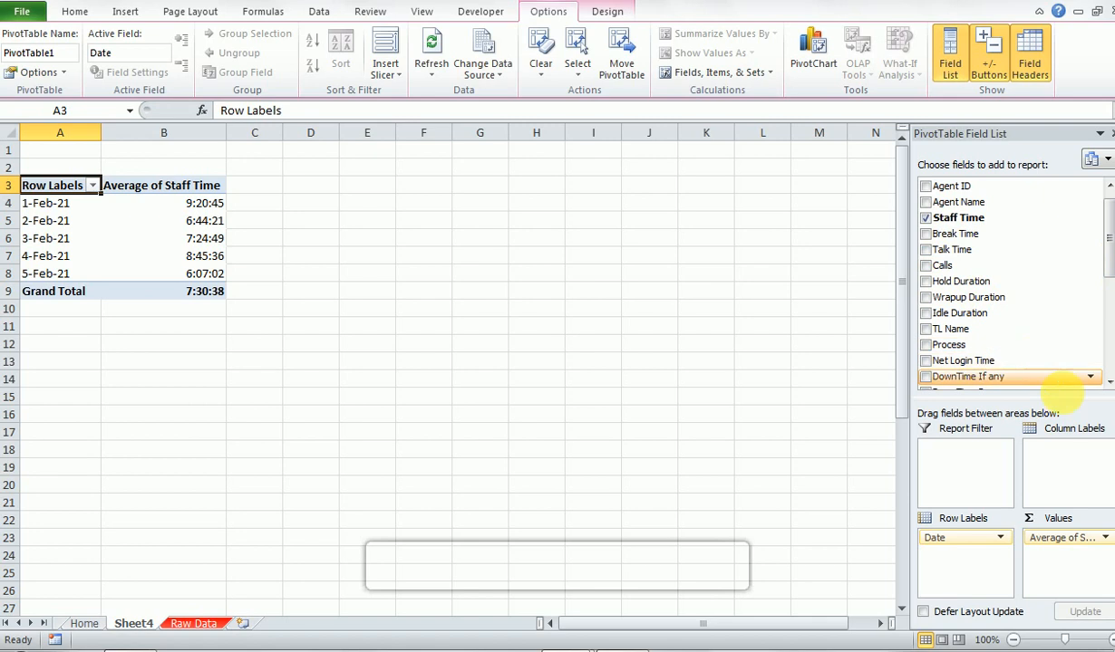
- Add the Status field as a report filter and filter the PivotTable to Active
scroll(1100, 381, "down", 3)
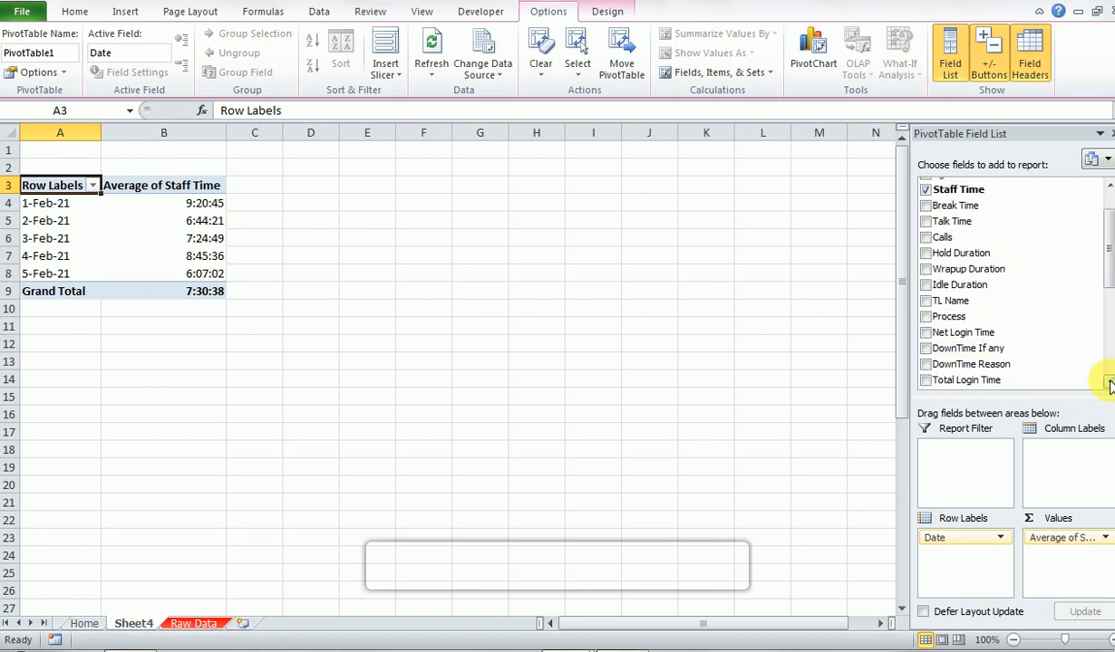
left_click(1109, 385)
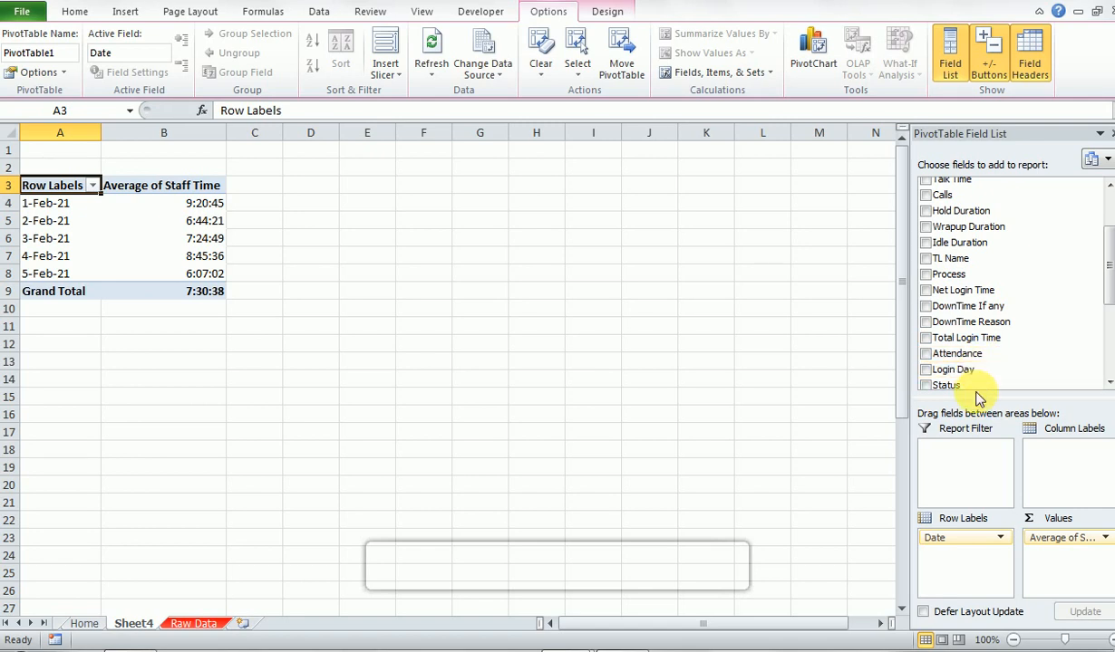
left_click_drag(987, 392, 960, 471)
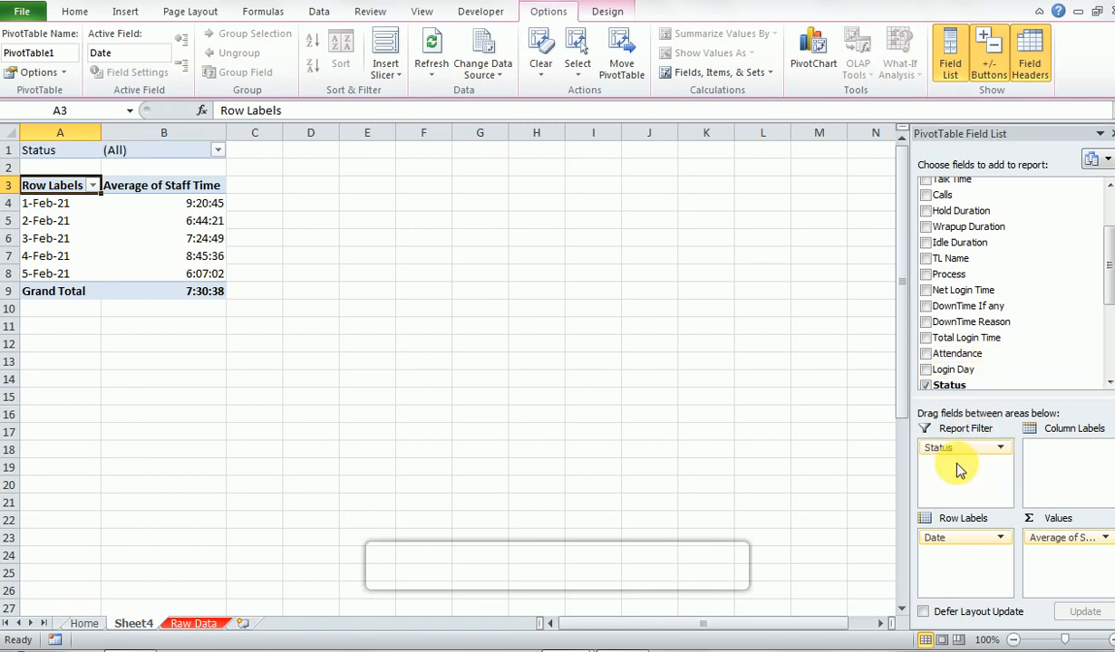
left_click(217, 150)
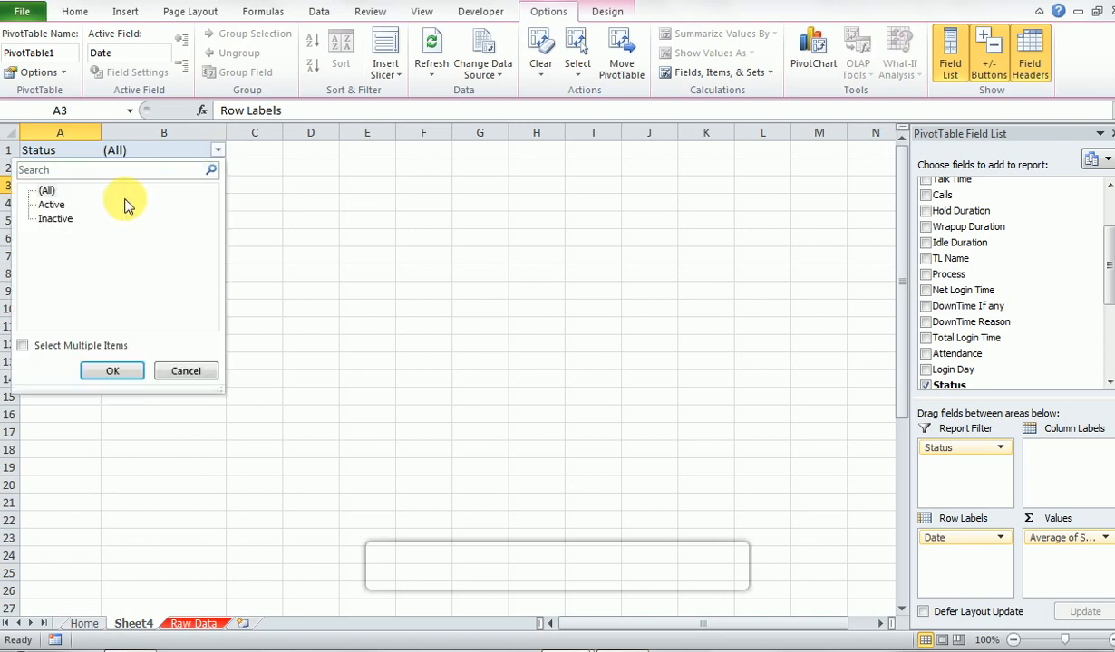
left_click(49, 204)
left_click(116, 368)
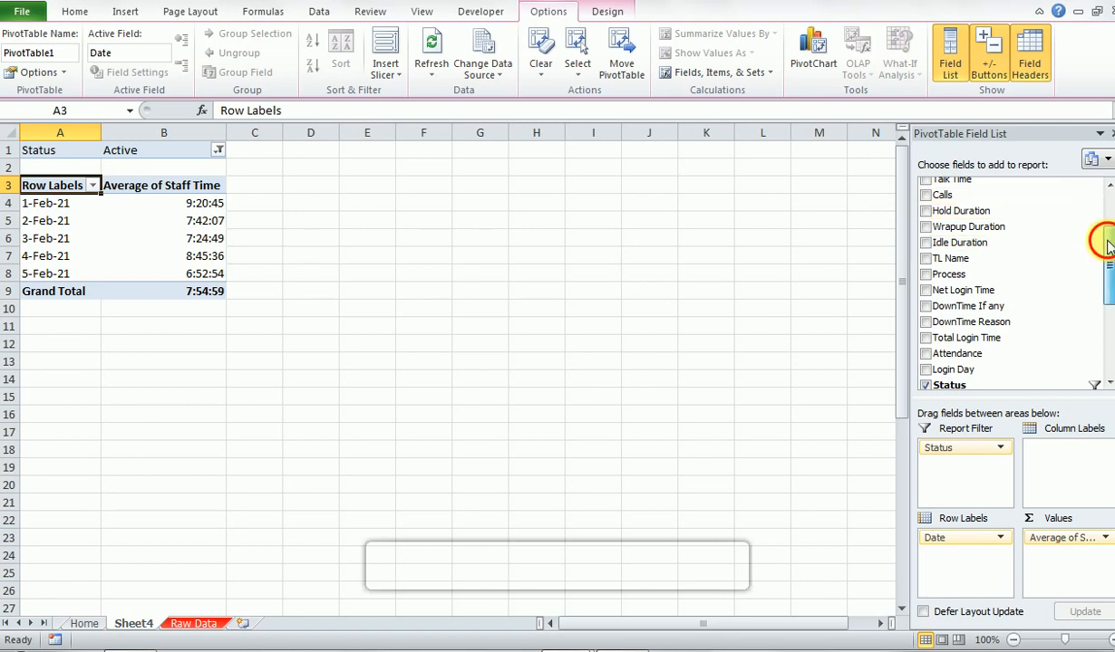
- Add Calls to the PivotTable's values, summarized by Average in Number format with 0 decimal places
left_click_drag(1105, 241, 1106, 195)
left_click_drag(961, 284, 1059, 554)
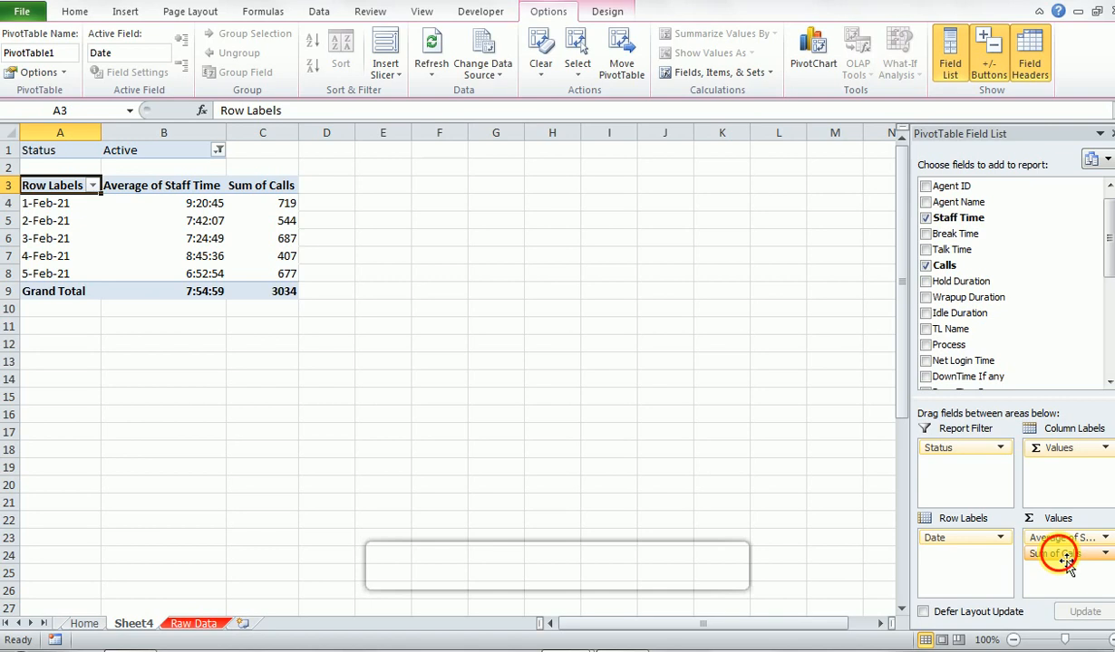
left_click(1065, 555)
left_click(1001, 516)
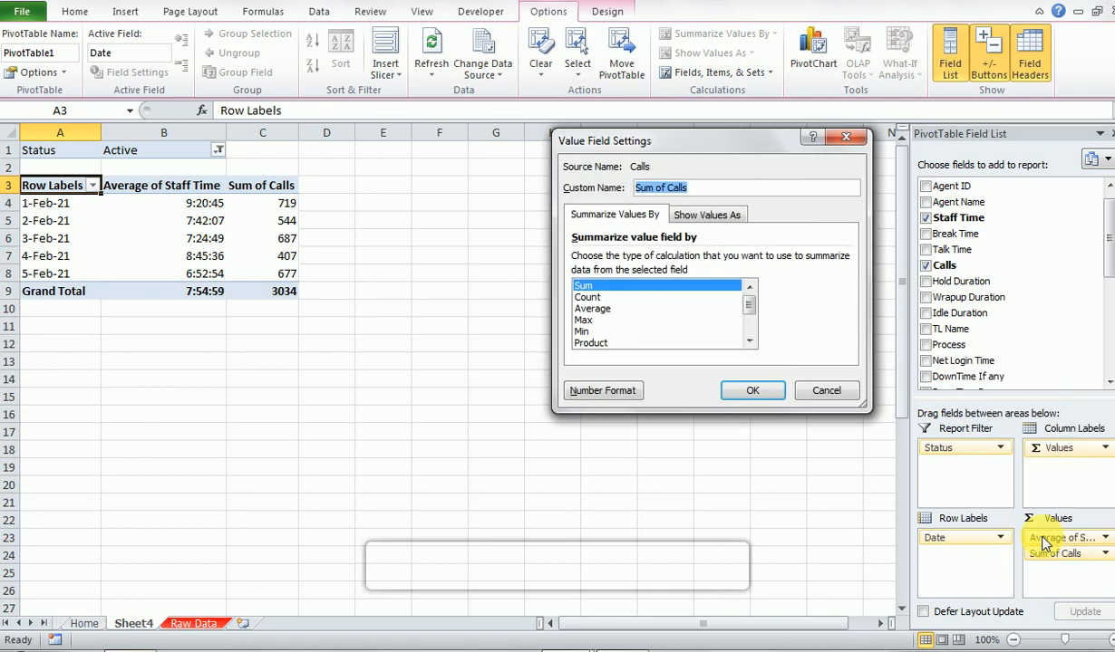
left_click(605, 310)
left_click(598, 391)
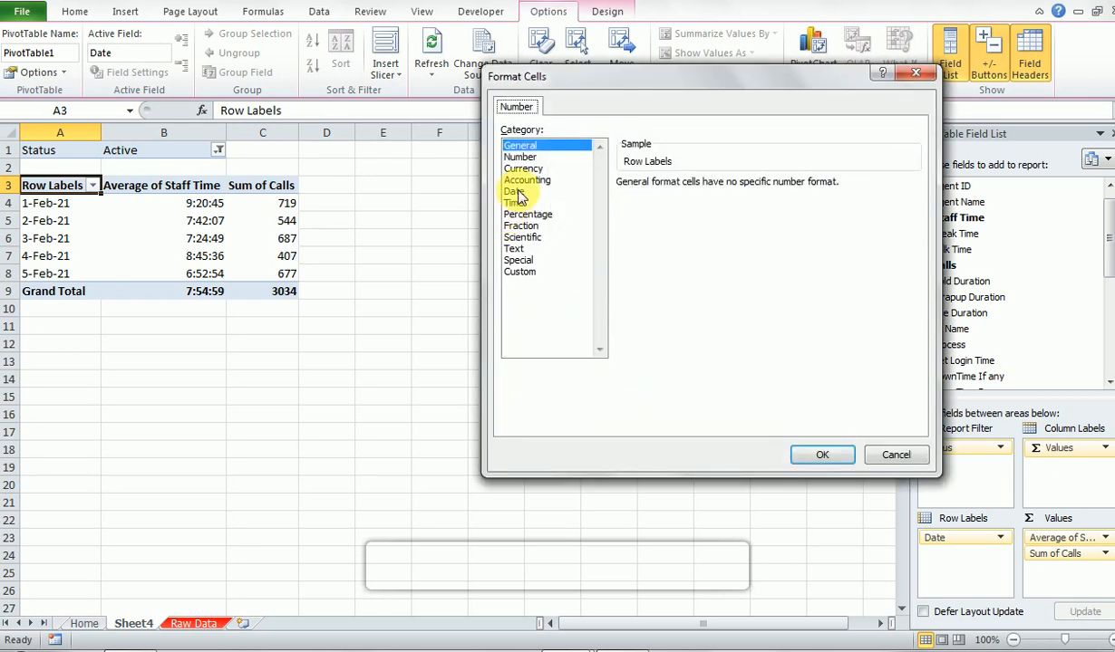
left_click(519, 159)
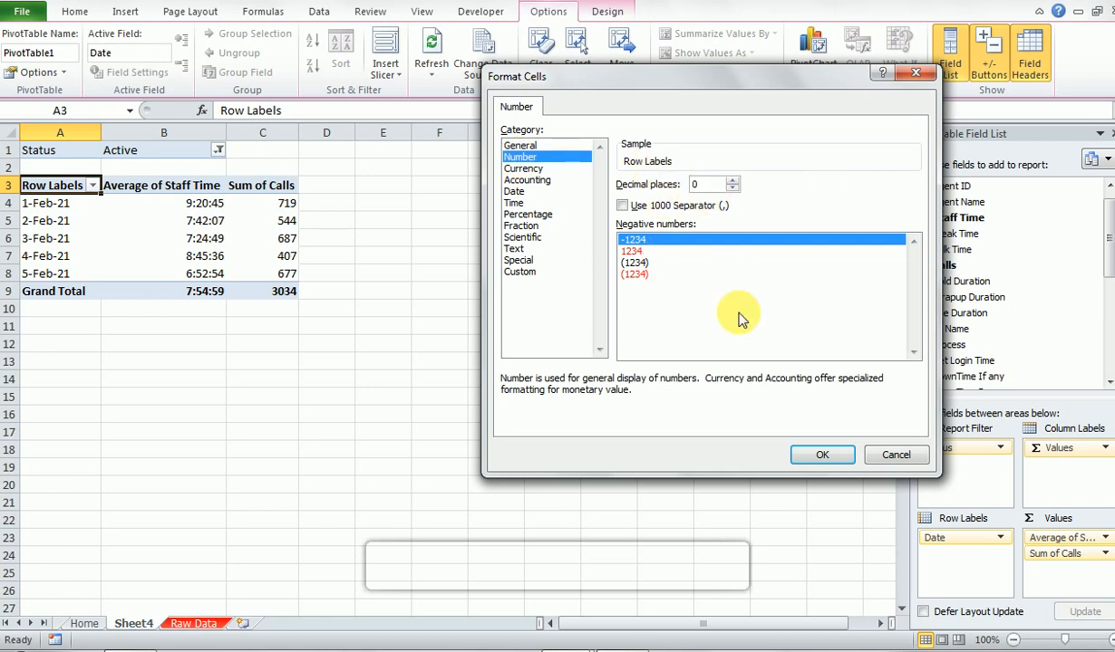
left_click(803, 457)
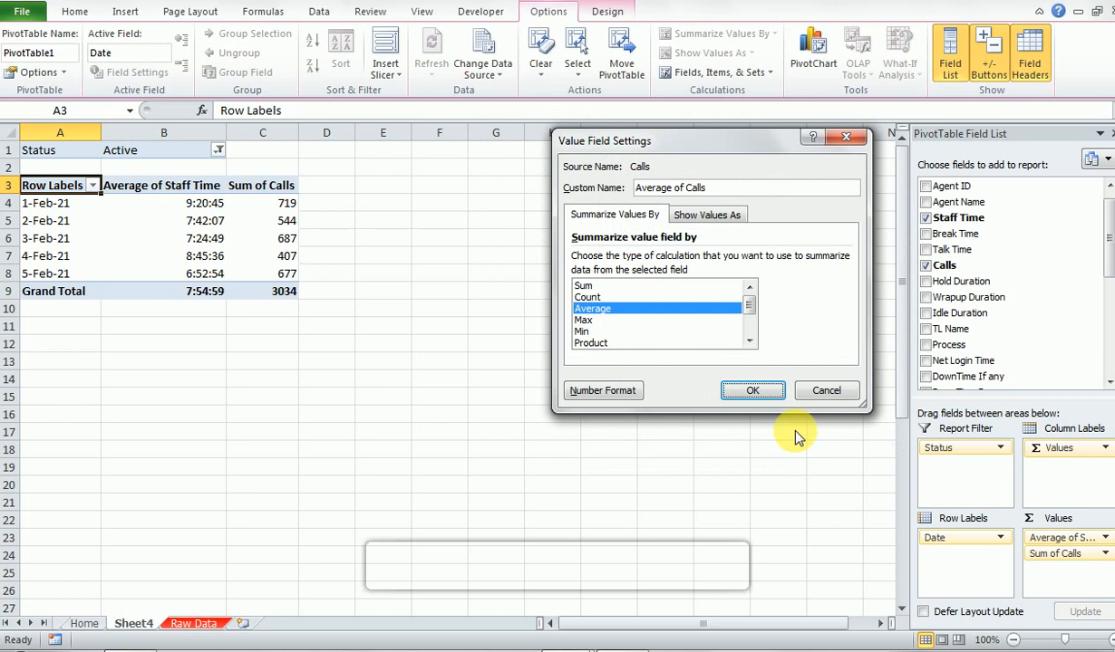
left_click(767, 395)
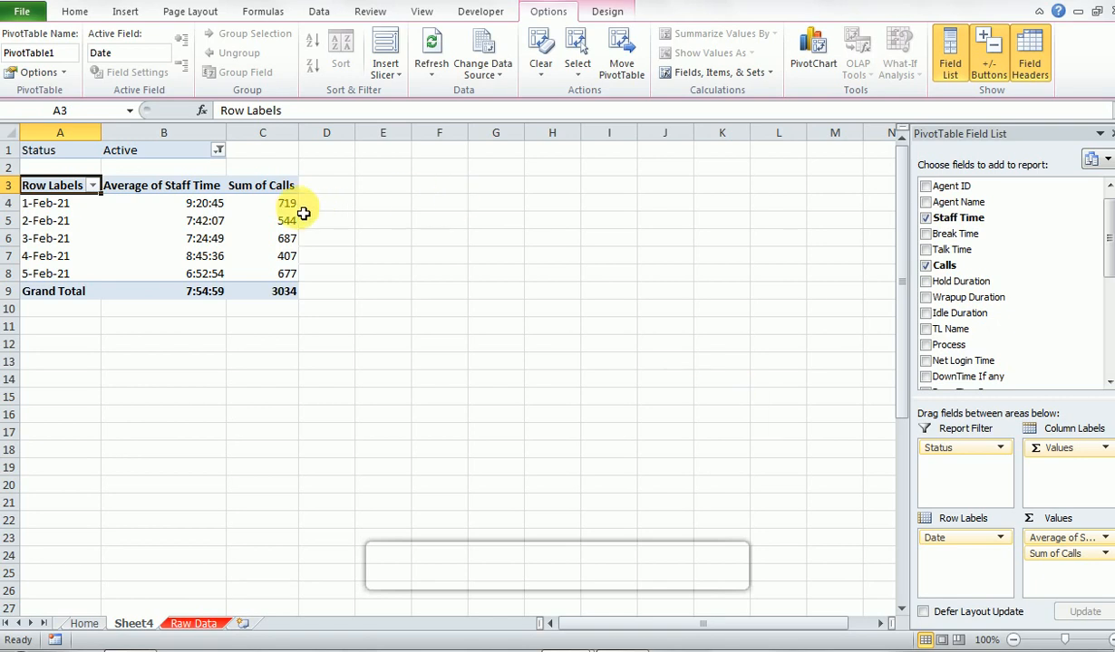
mouse_move(301, 212)
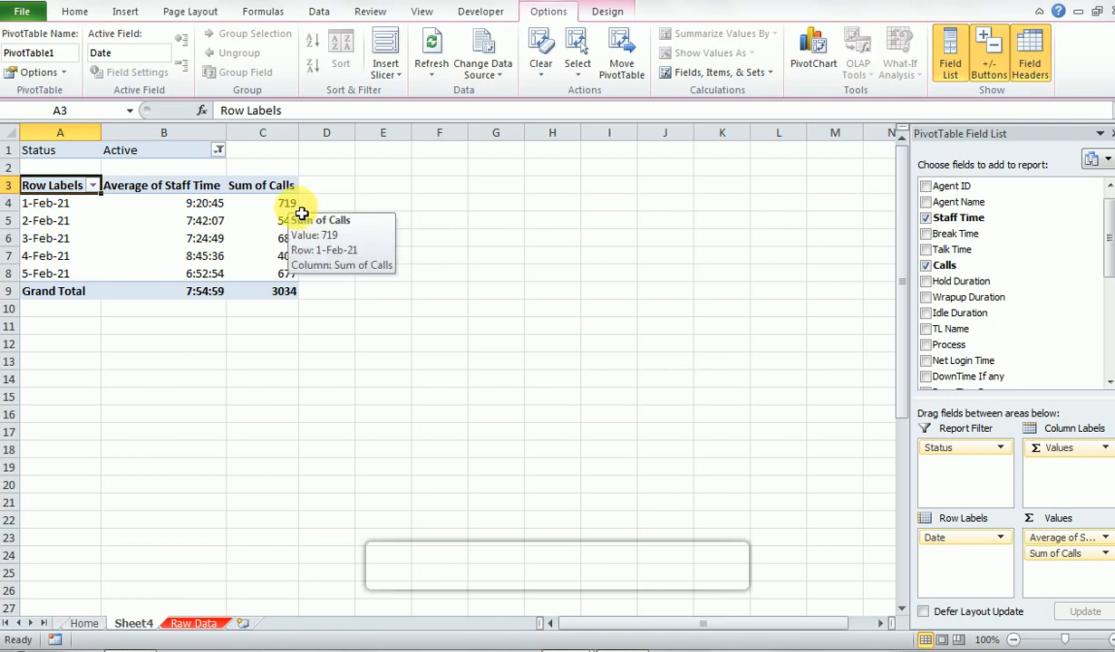
key("ctrl+z")
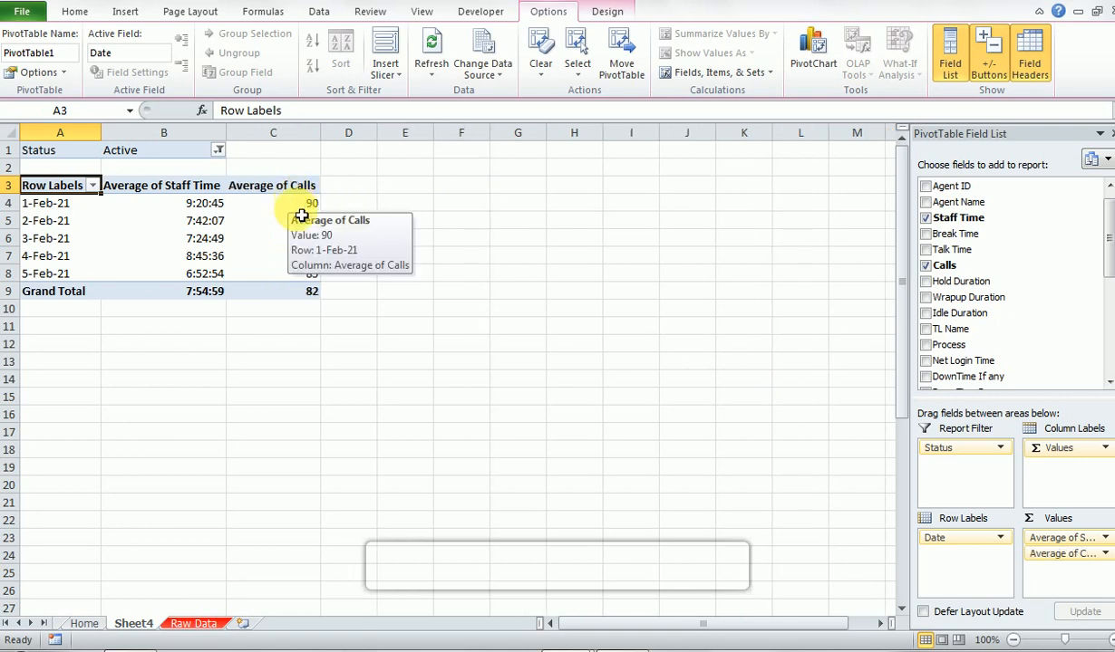
mouse_move(302, 236)
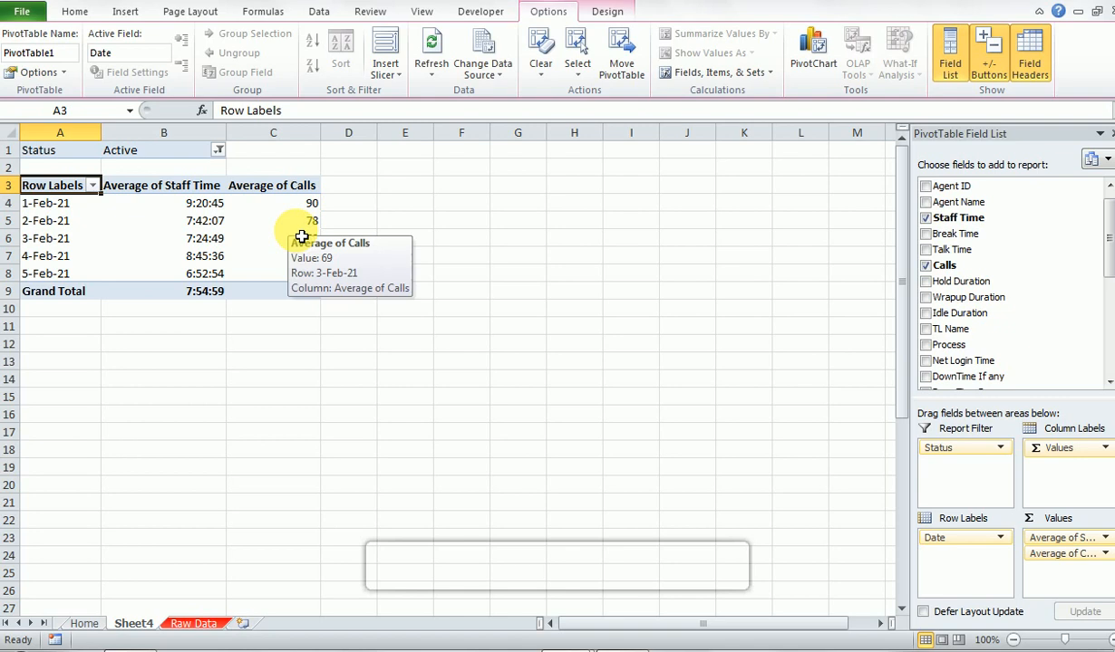
key("Right")
key("Right")
key("Right")
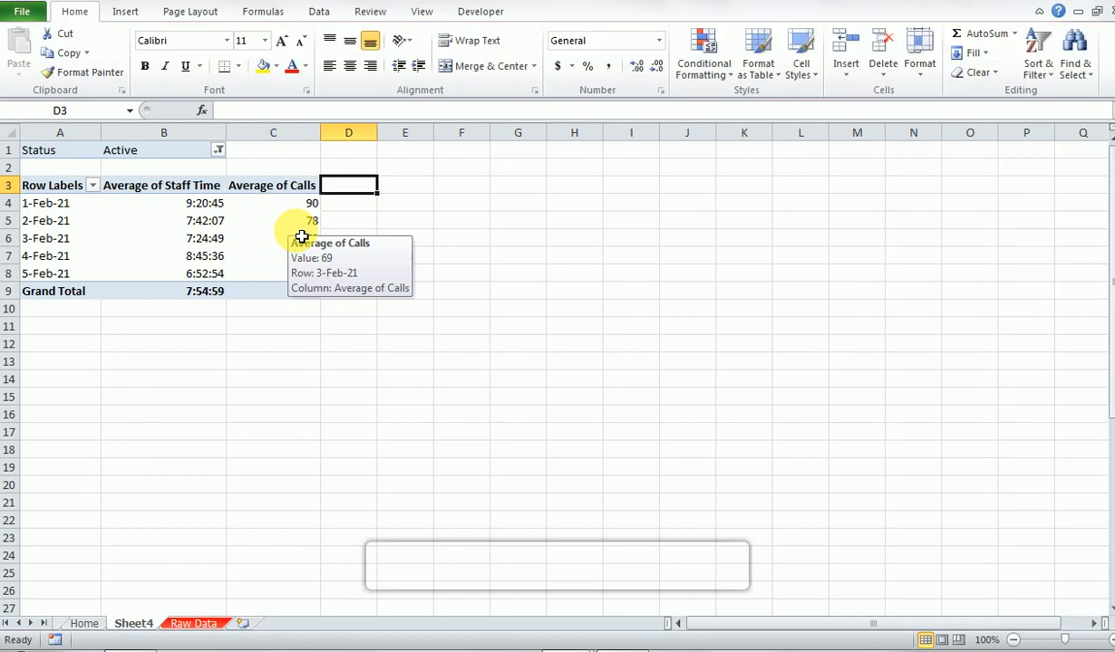
- Add a calculated field named AHT to the PivotTable
left_click(189, 275)
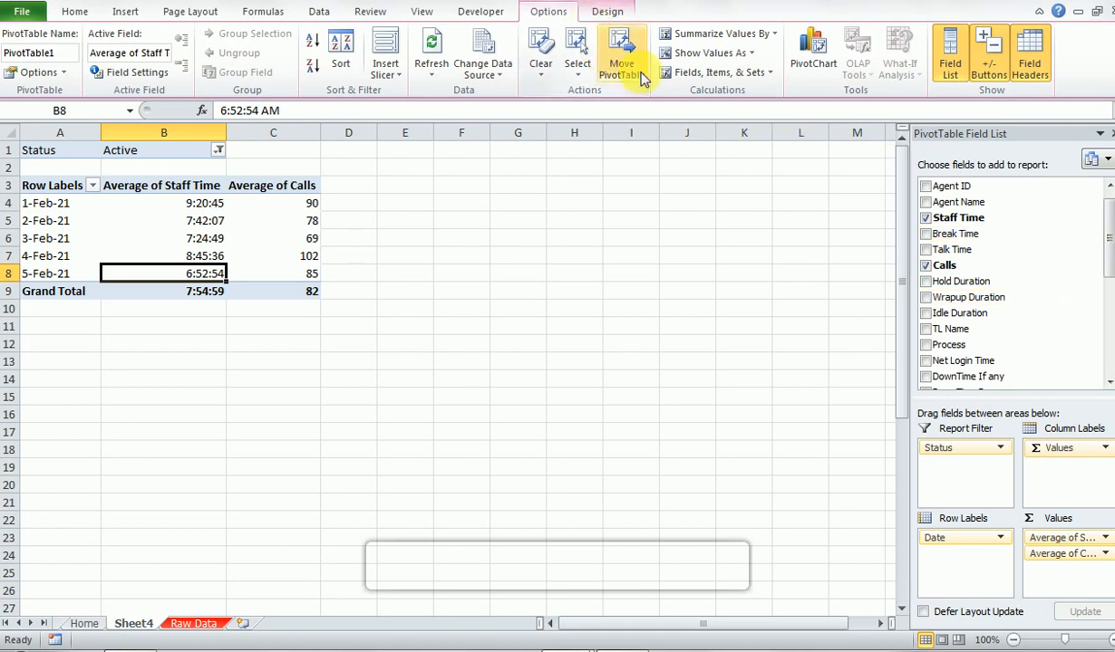
left_click(675, 74)
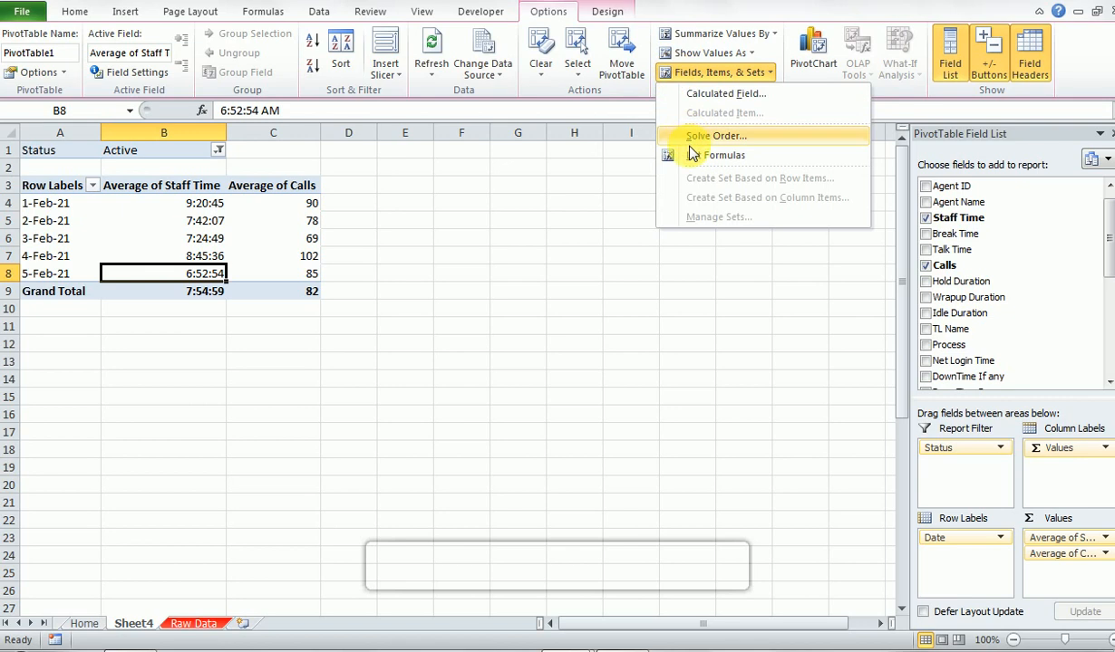
left_click(700, 95)
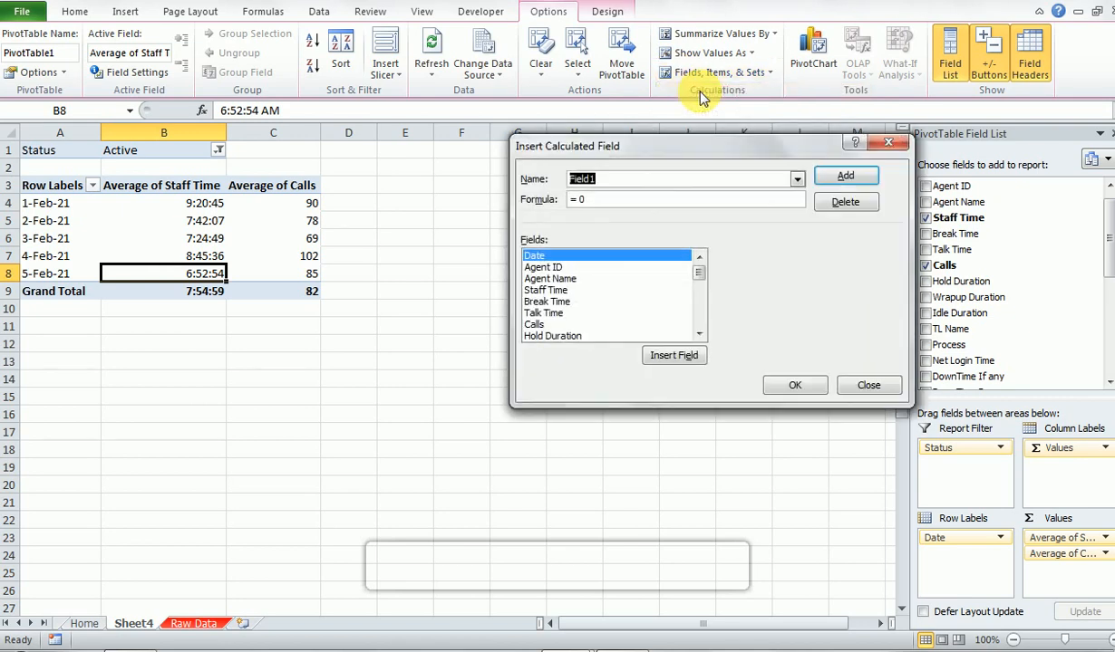
key("BackSpace")
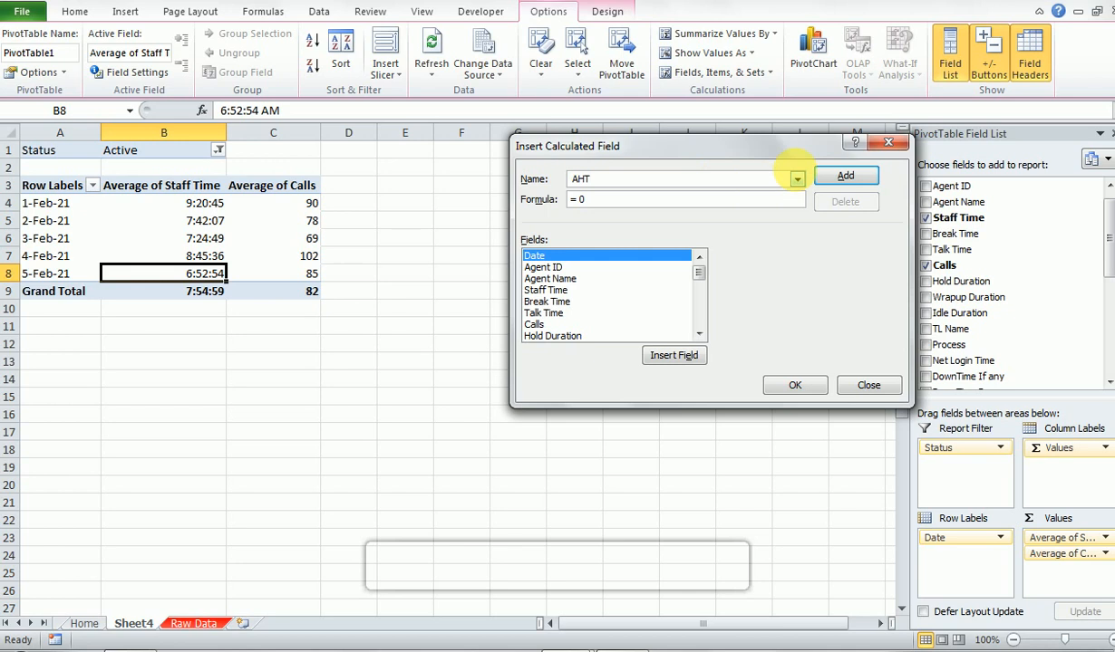
left_click(844, 175)
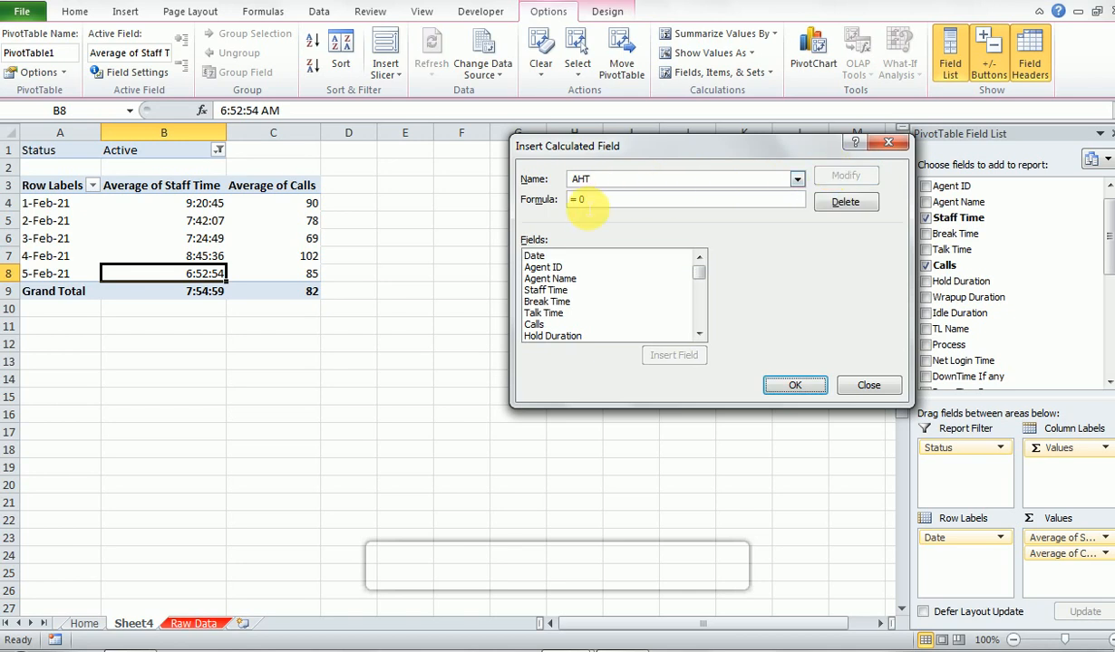
- Start the AHT formula as the Sum of the Talk Time, Hold Duration and Wrapup Duration fields
left_click(586, 207)
key("BackSpace")
key("BackSpace")
type("Sum")
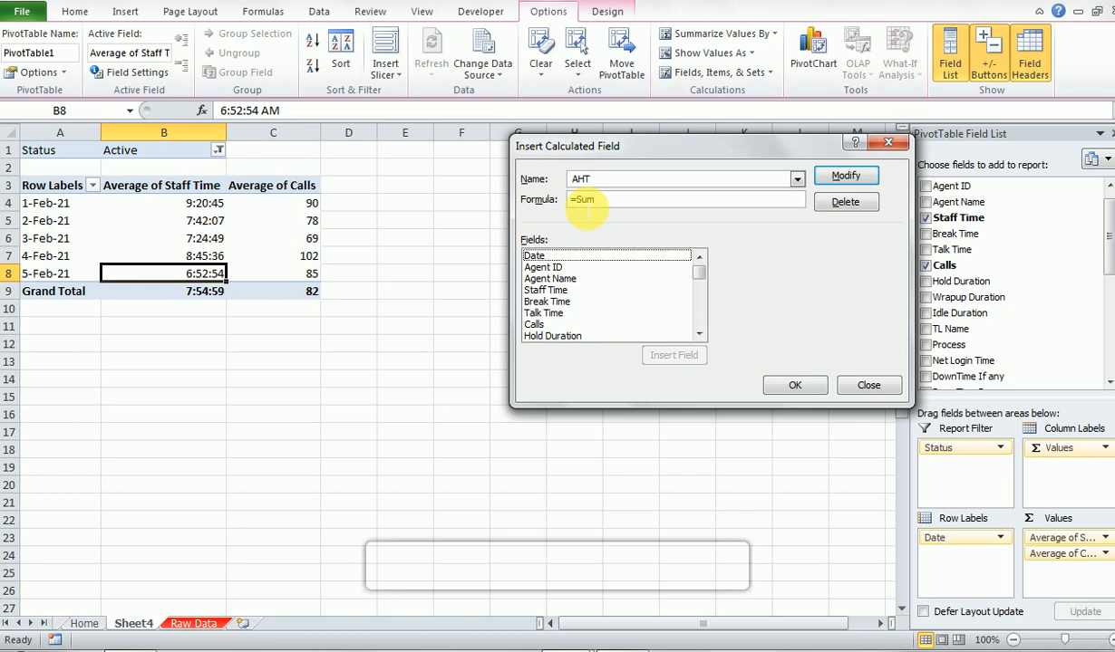
left_click(613, 203)
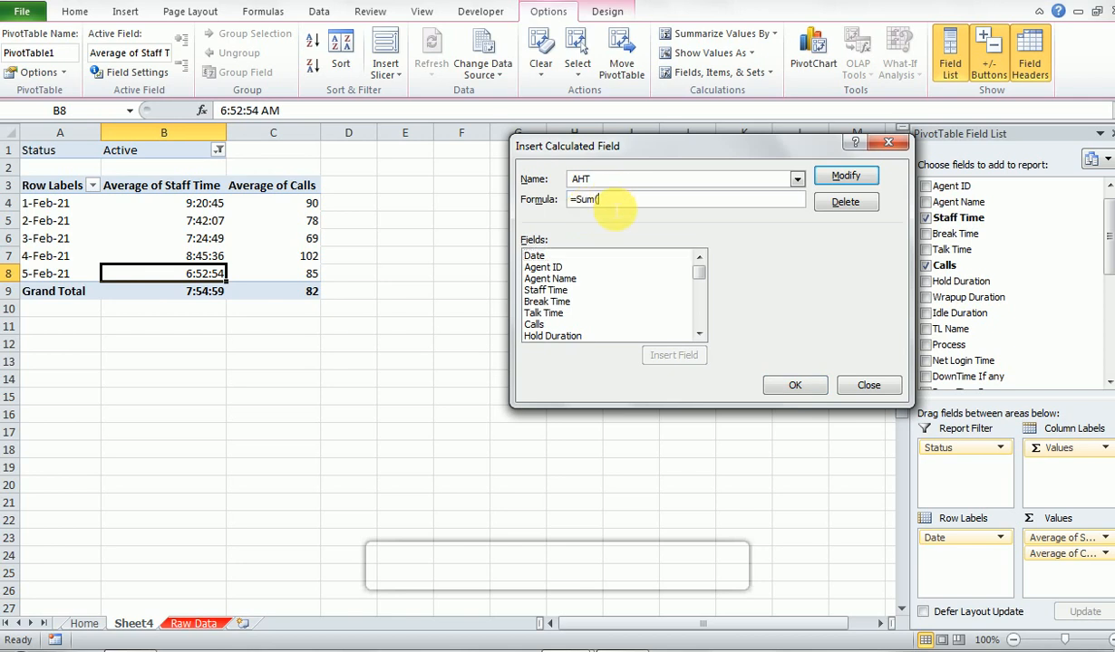
left_click(532, 314)
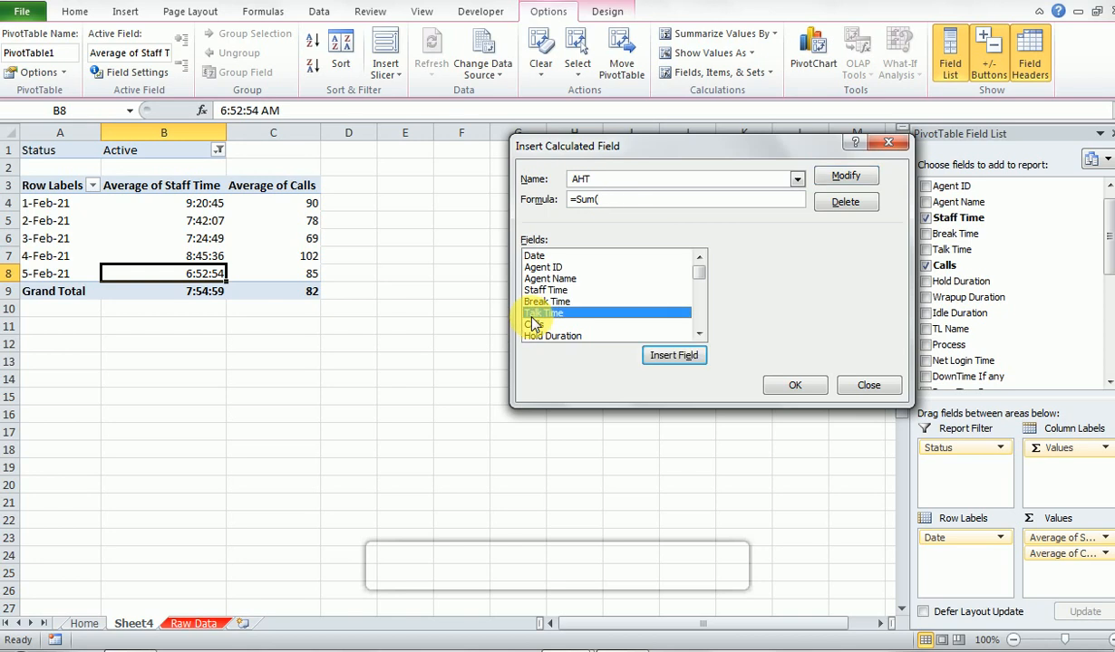
left_click(656, 359)
type(",")
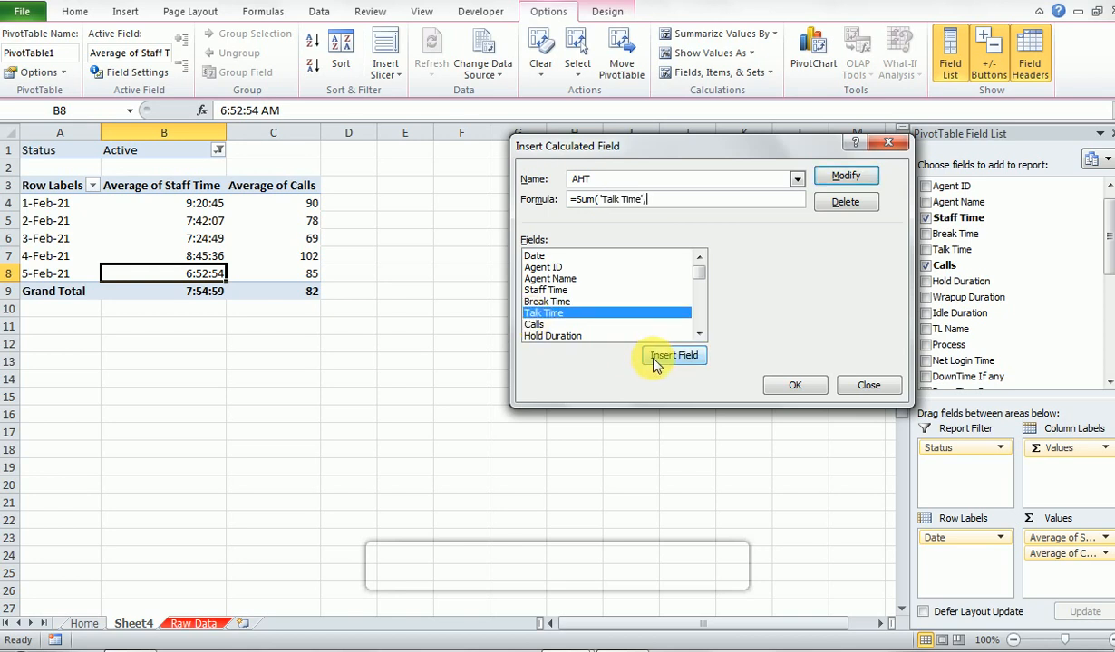
left_click(555, 336)
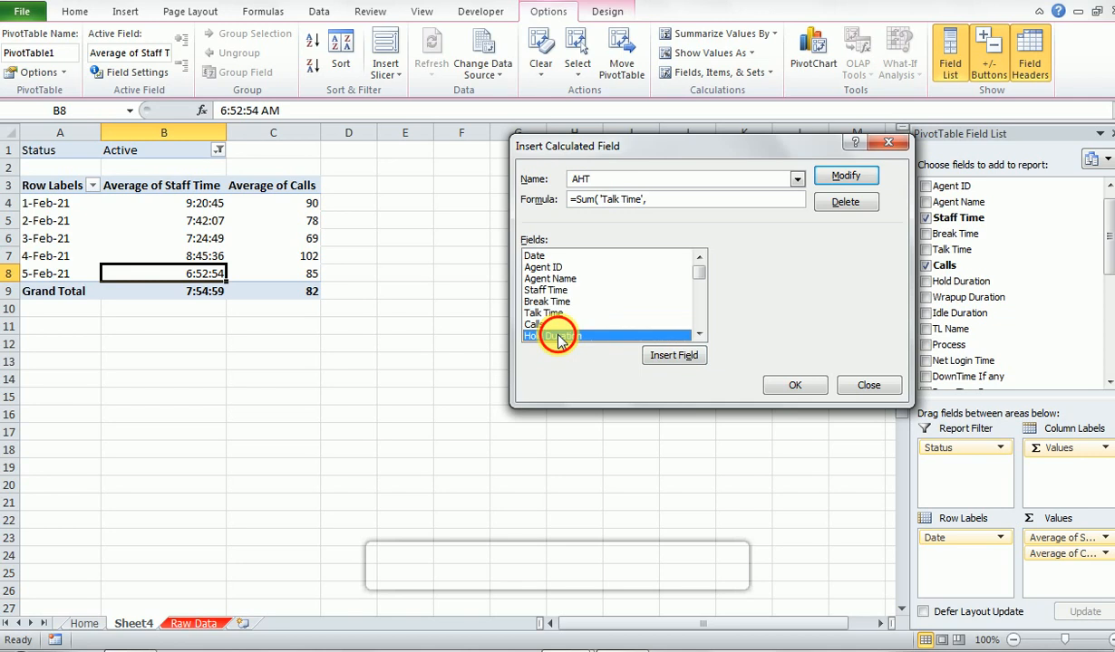
left_click(674, 355)
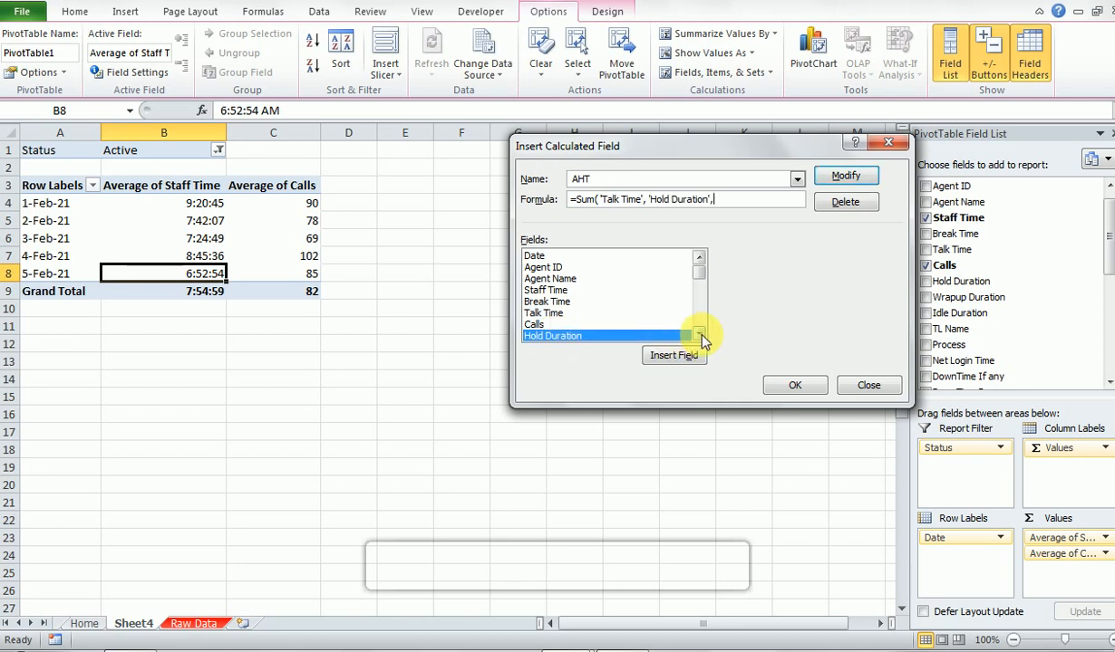
left_click(698, 334)
left_click(698, 335)
left_click(569, 304)
left_click(569, 314)
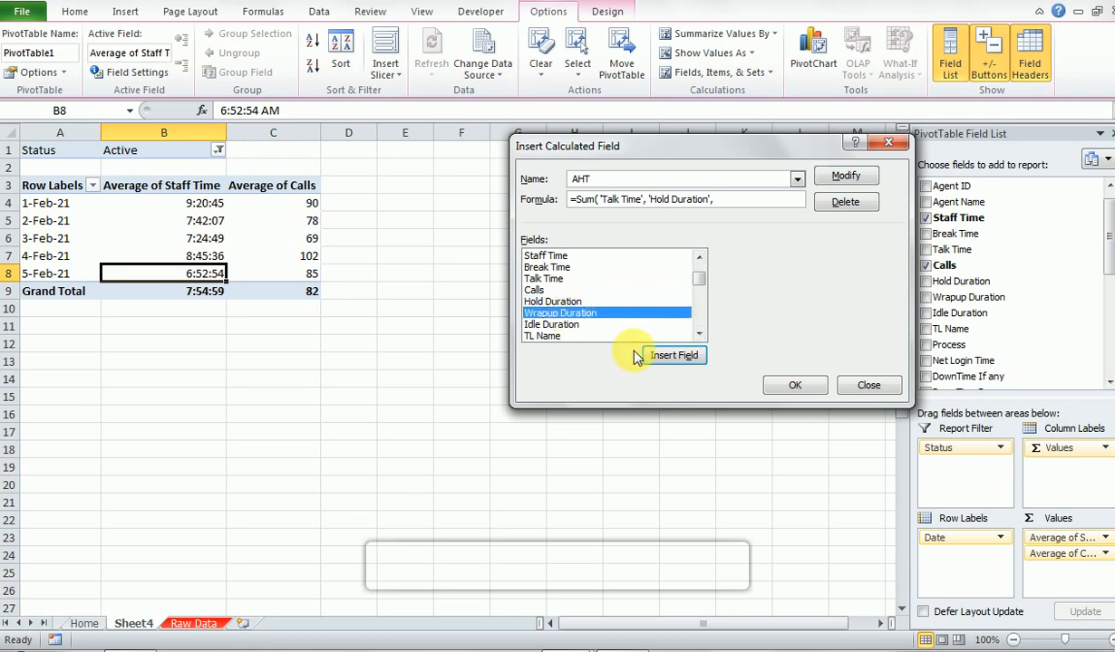
left_click(659, 359)
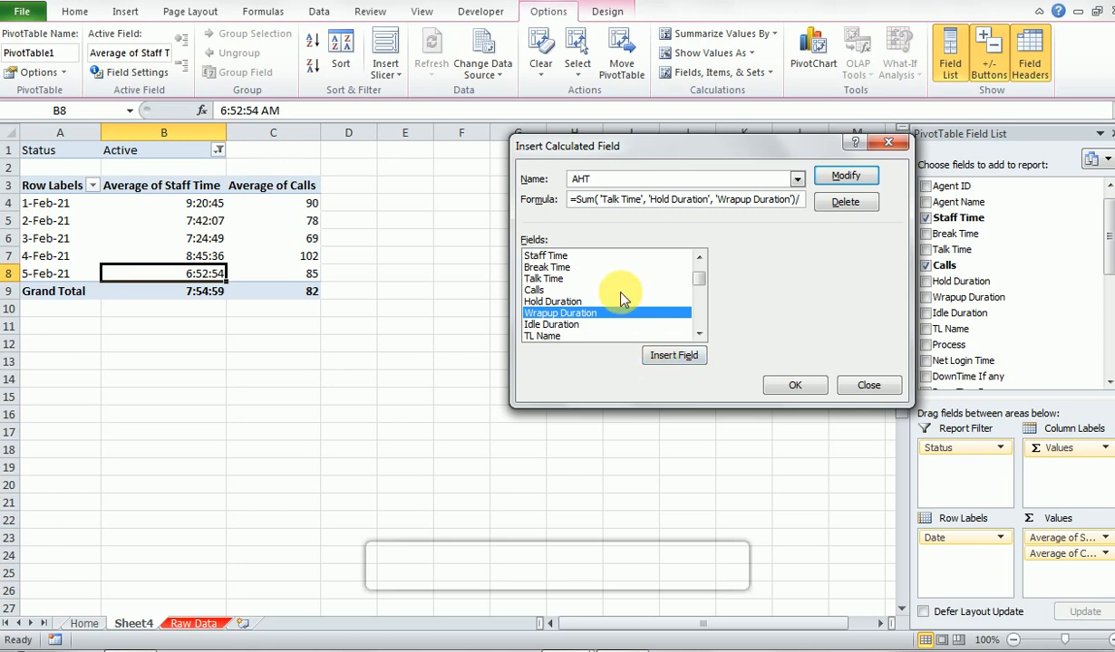
- Divide the AHT formula's sum by the Calls field and add the calculated field to the PivotTable
left_click(537, 290)
left_click(651, 355)
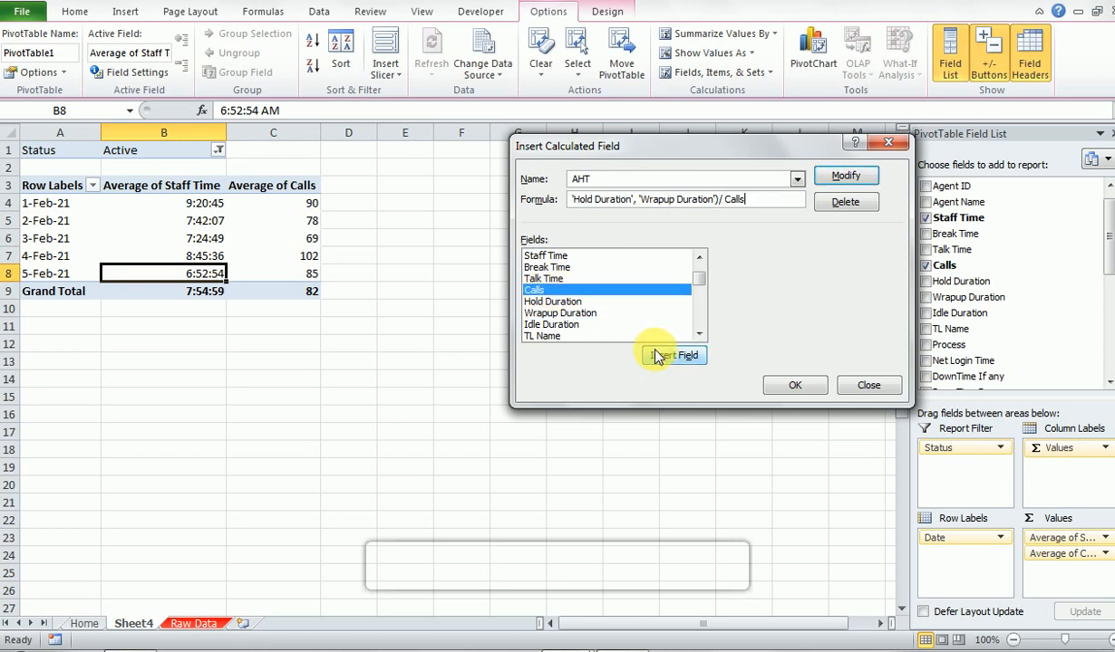
left_click(796, 387)
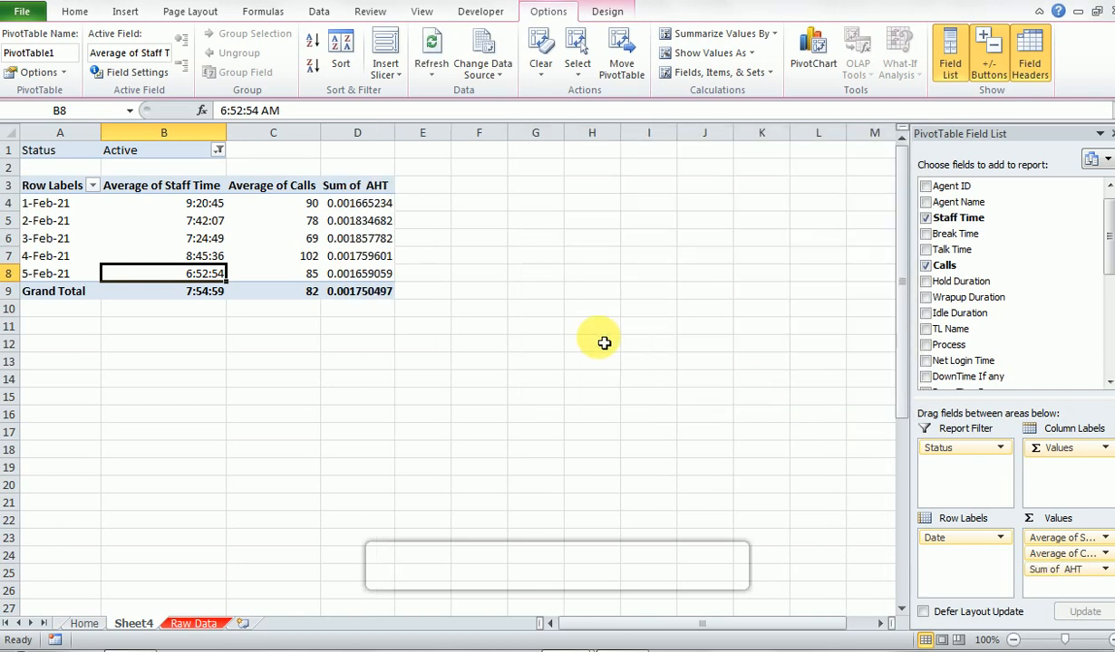
- Summarize the AHT value field by Average and format it as the 37:30:55 time type
left_click(1105, 571)
left_click(1074, 498)
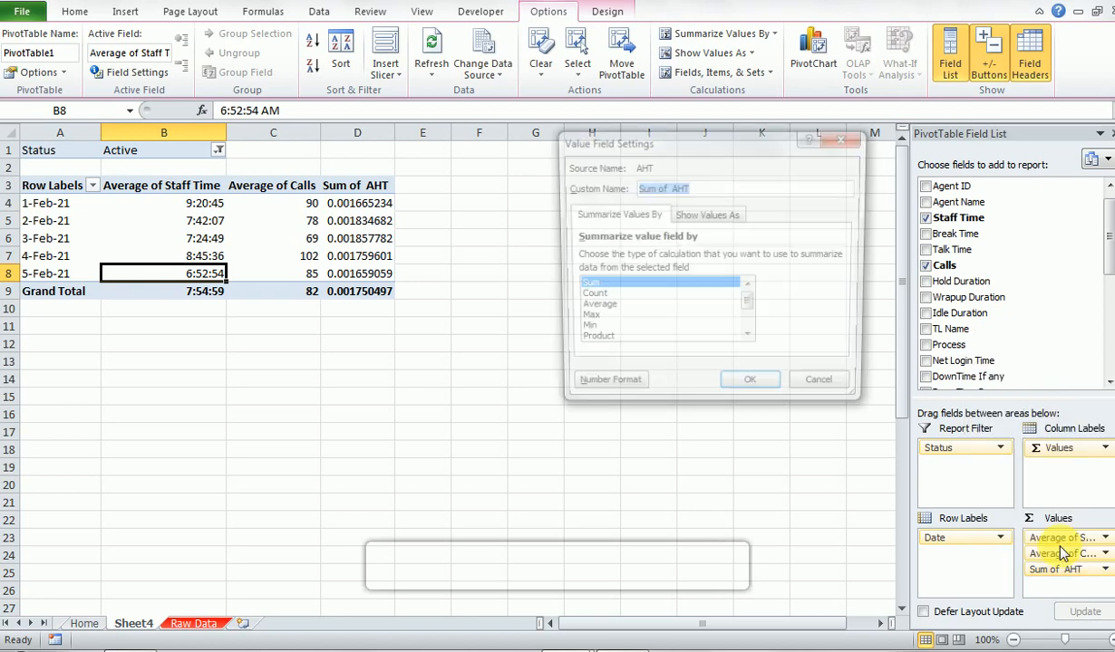
left_click(600, 309)
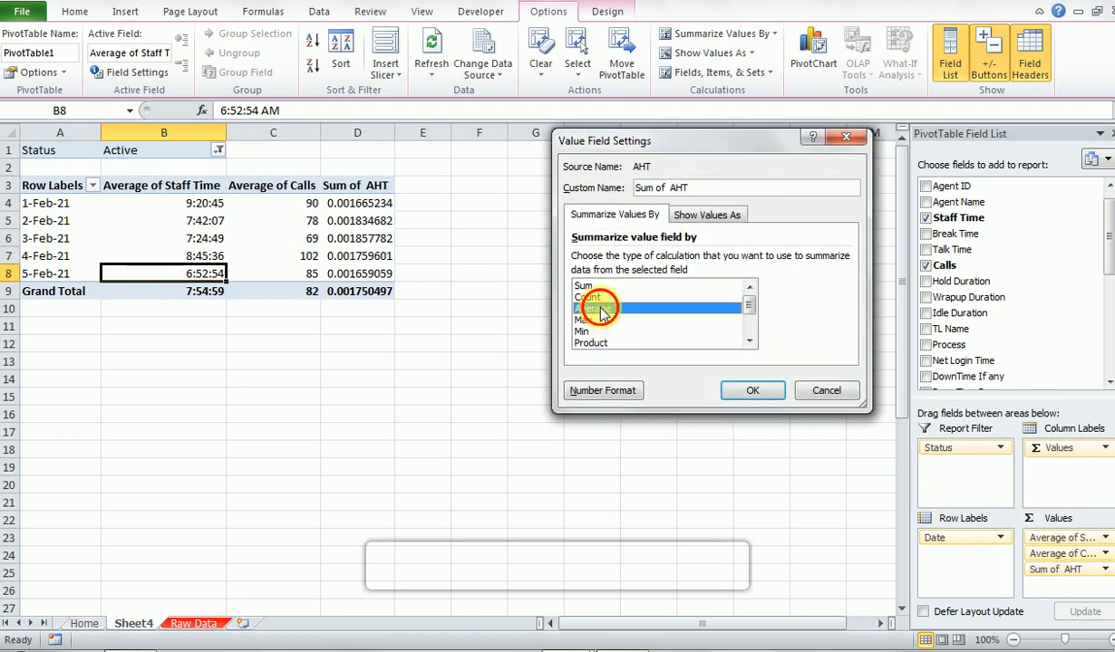
left_click(602, 391)
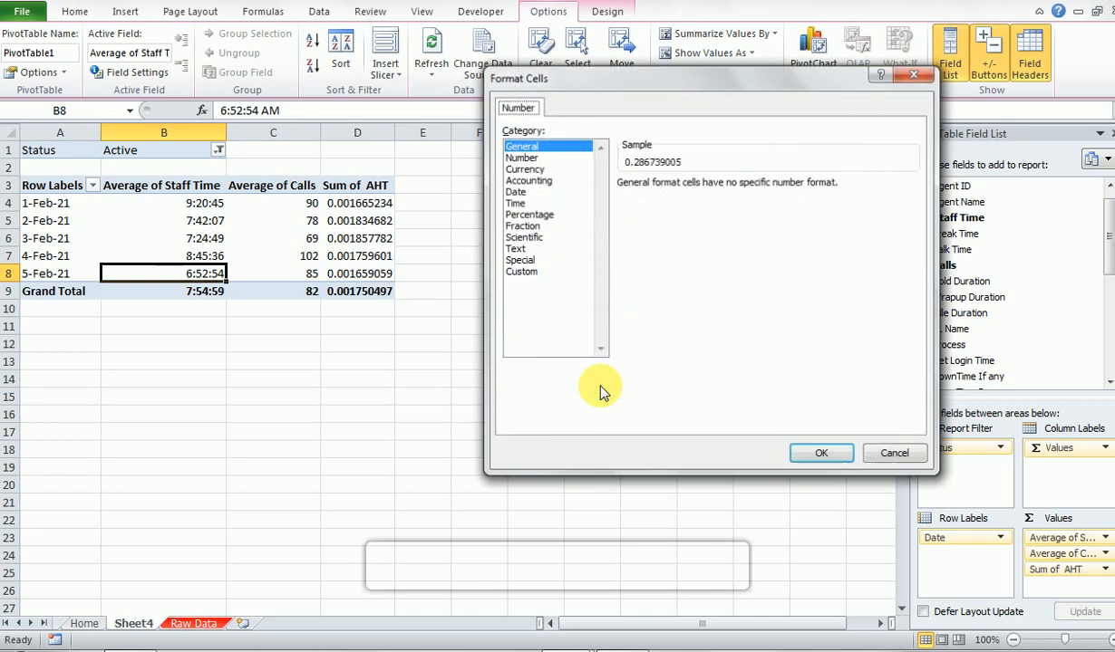
left_click(514, 203)
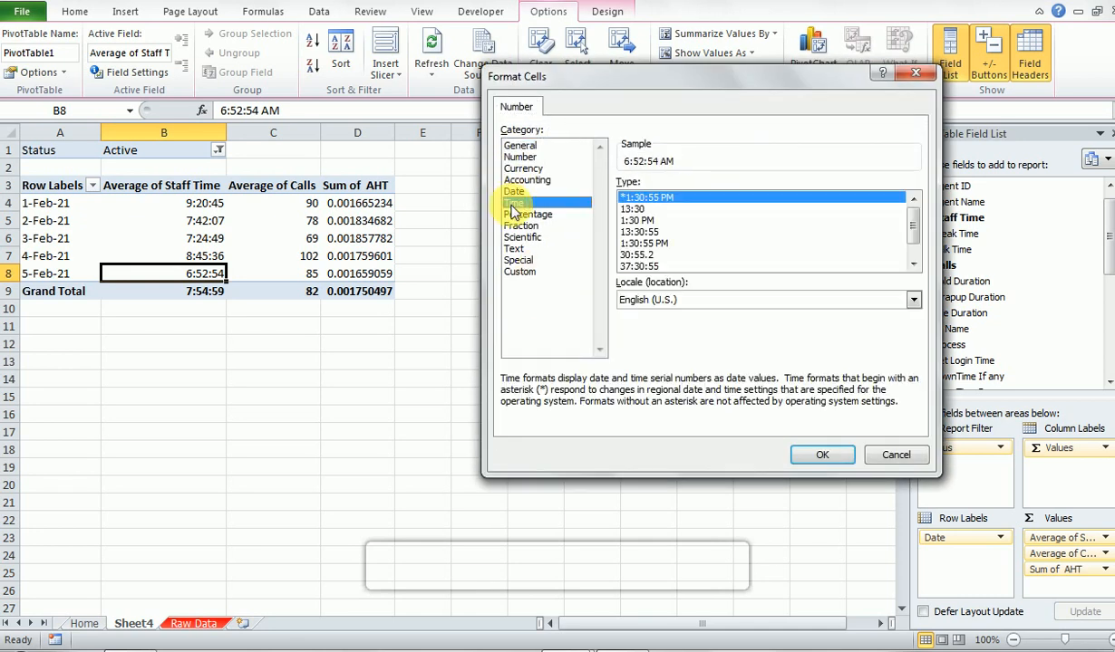
left_click(641, 264)
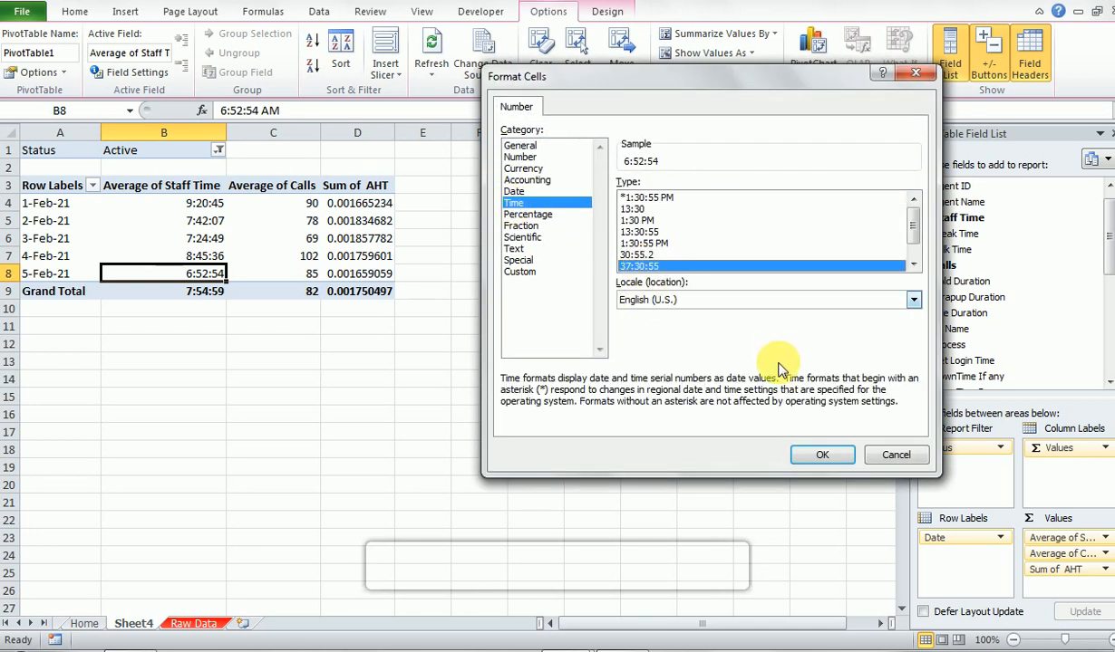
left_click(821, 455)
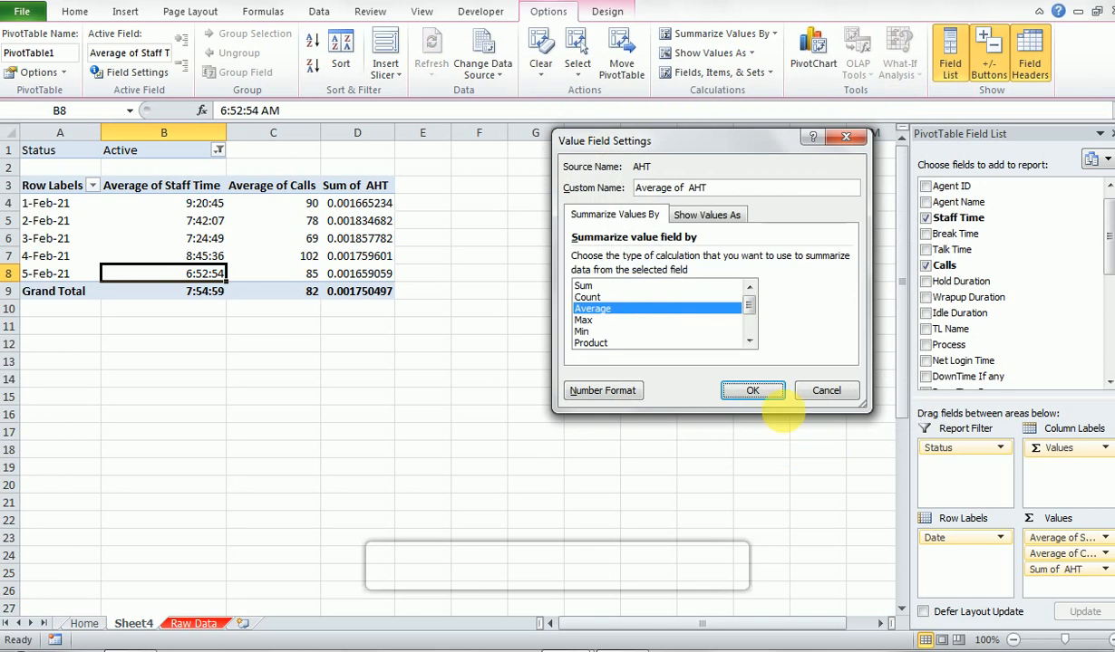
left_click(760, 392)
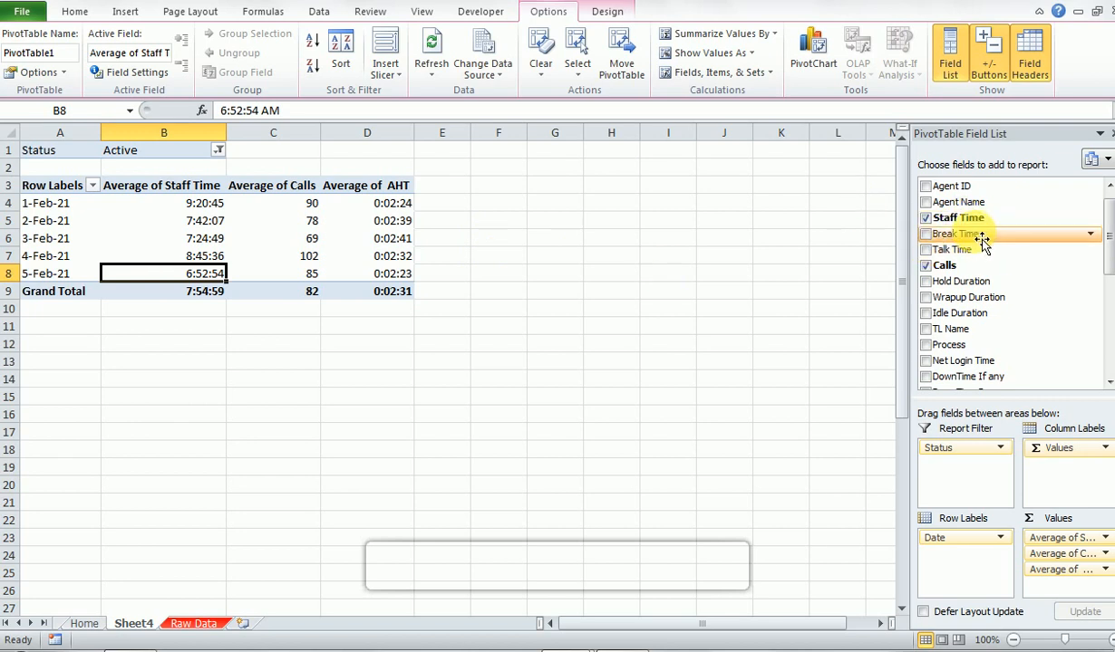
- Add Talk Time to the PivotTable's values, summarized by Average and formatted as the 37:30:55 time type
left_click_drag(1109, 252, 1109, 268)
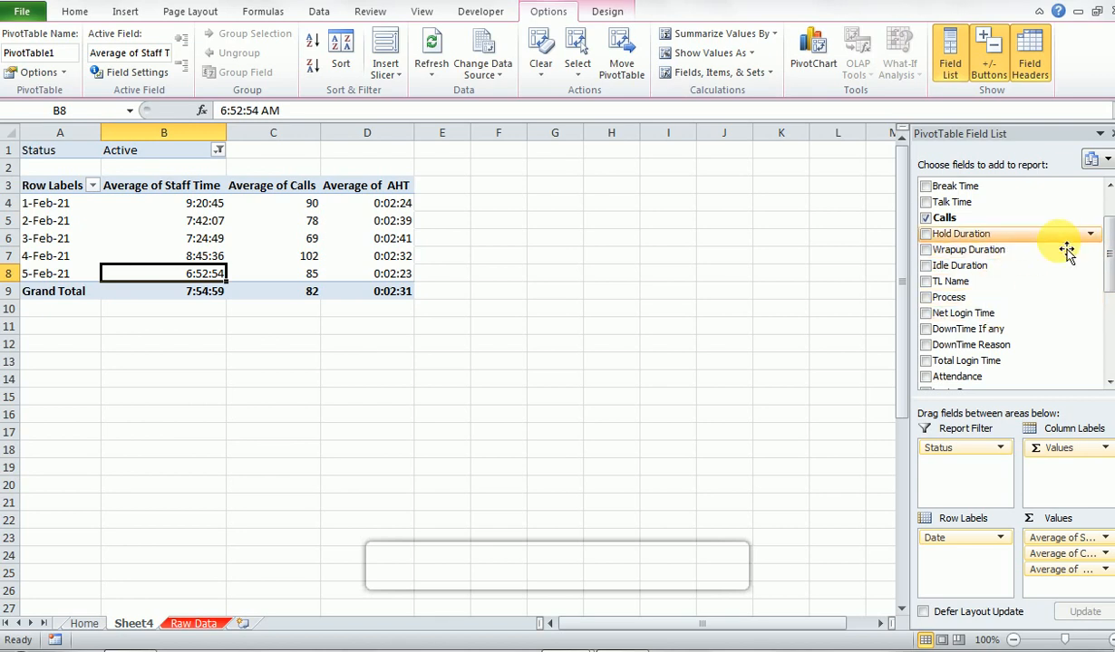
left_click_drag(1109, 270, 1105, 159)
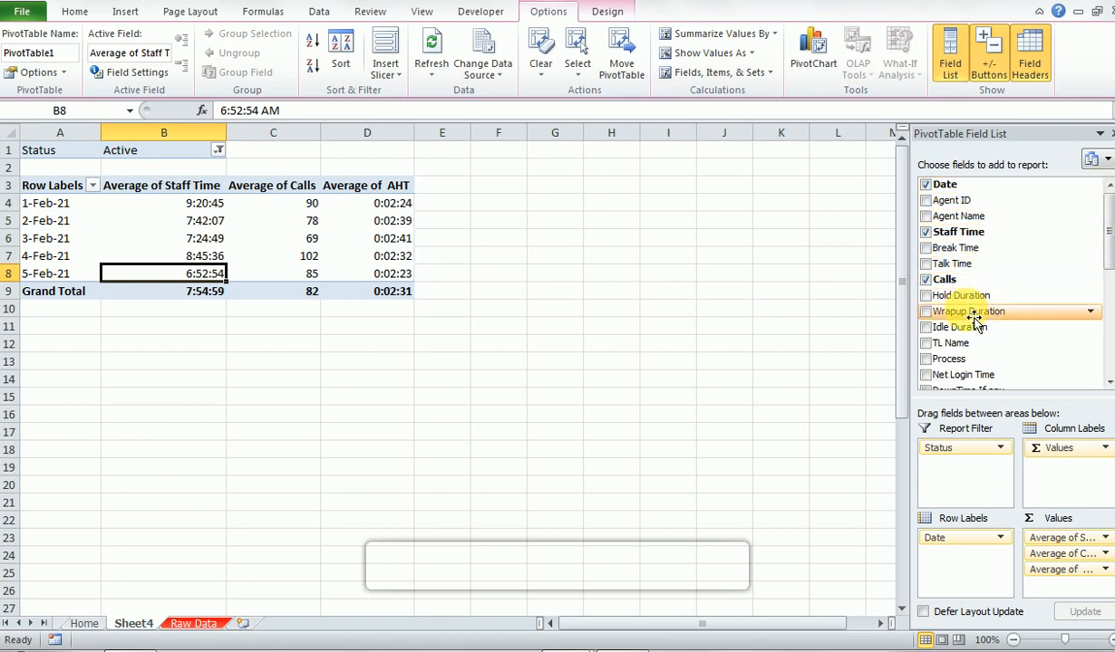
left_click_drag(952, 264, 1078, 585)
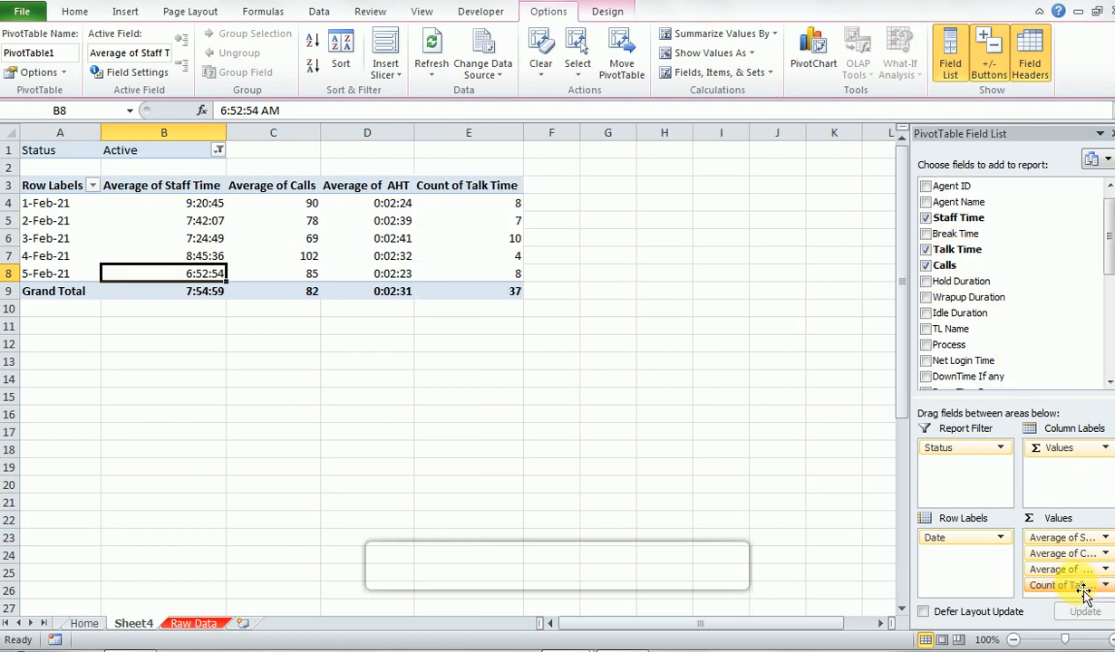
left_click(1082, 589)
left_click(1058, 566)
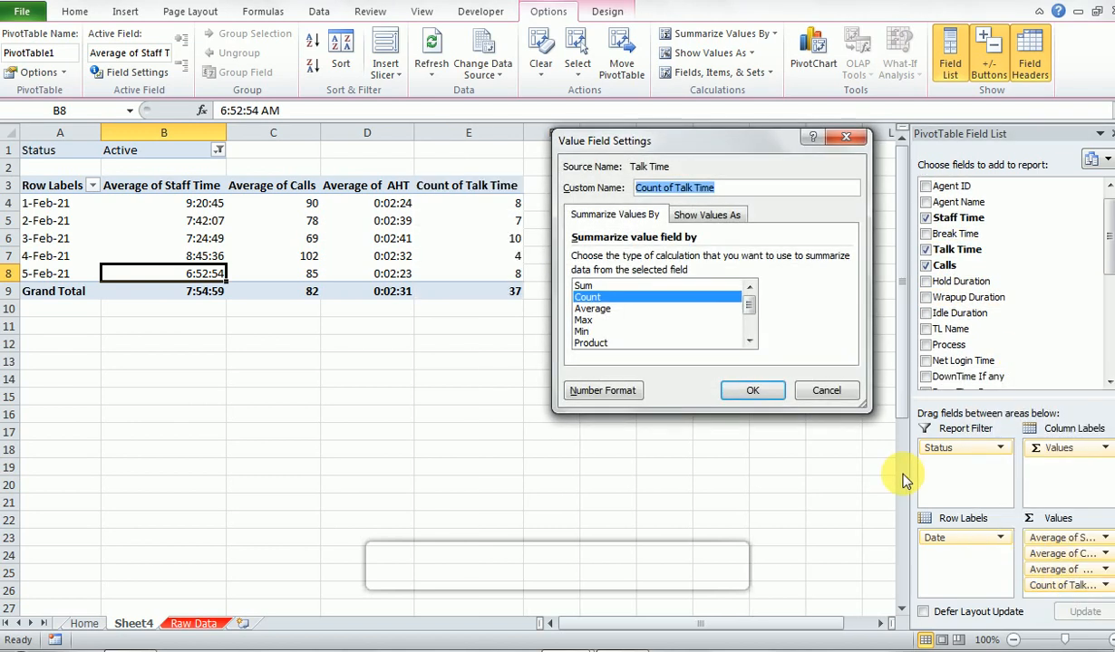
left_click(596, 321)
left_click(591, 309)
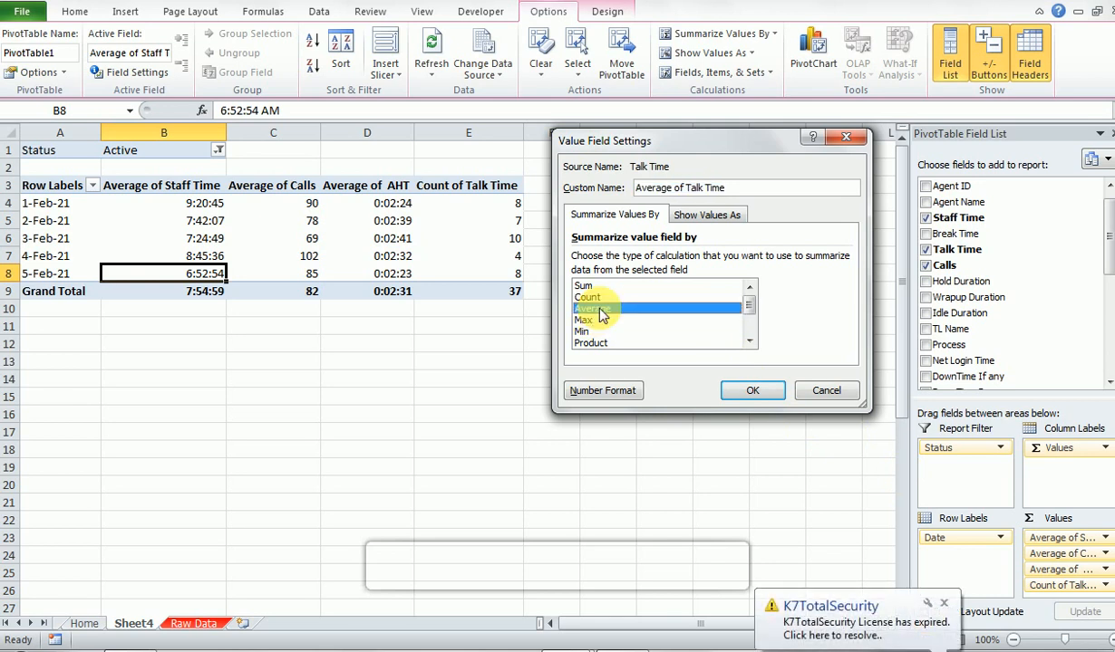
left_click(588, 401)
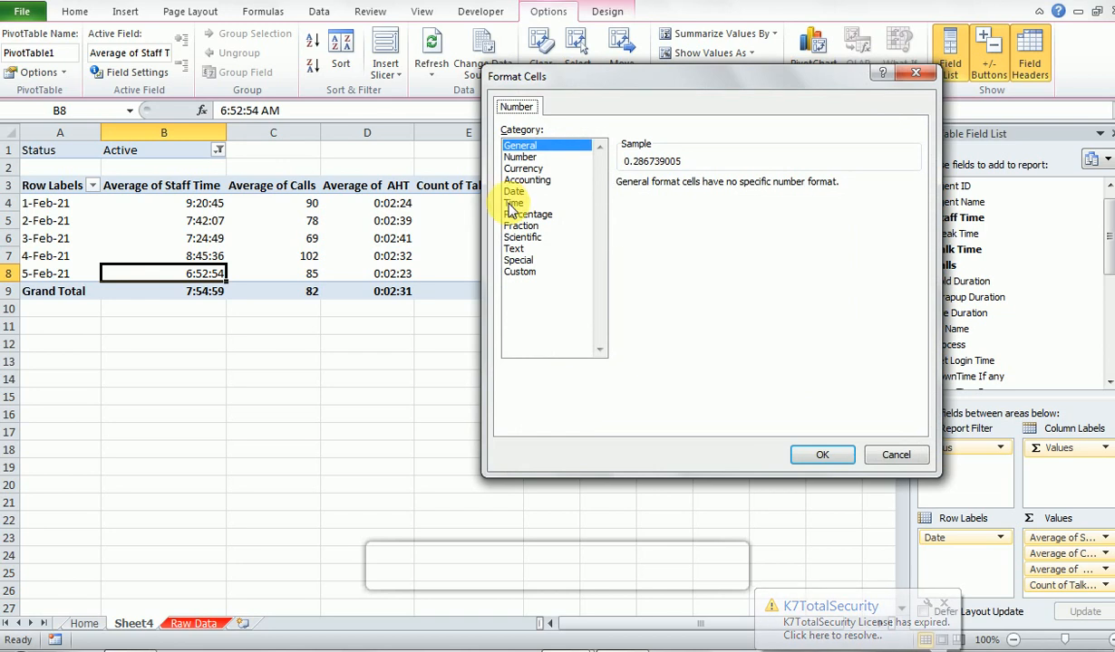
left_click(513, 203)
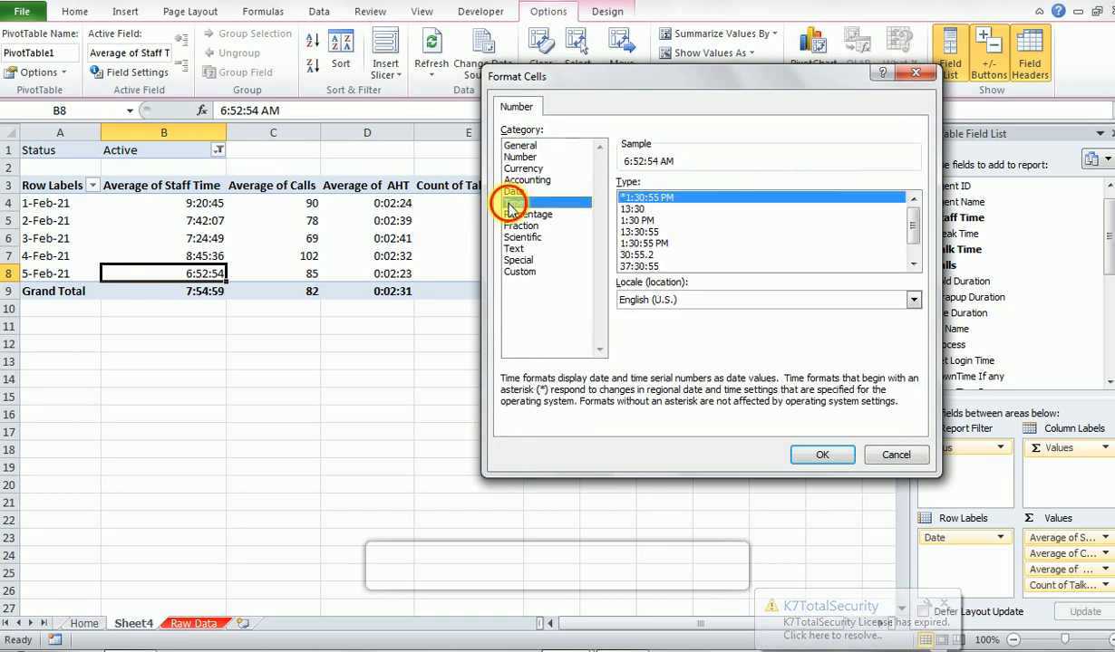
left_click(638, 267)
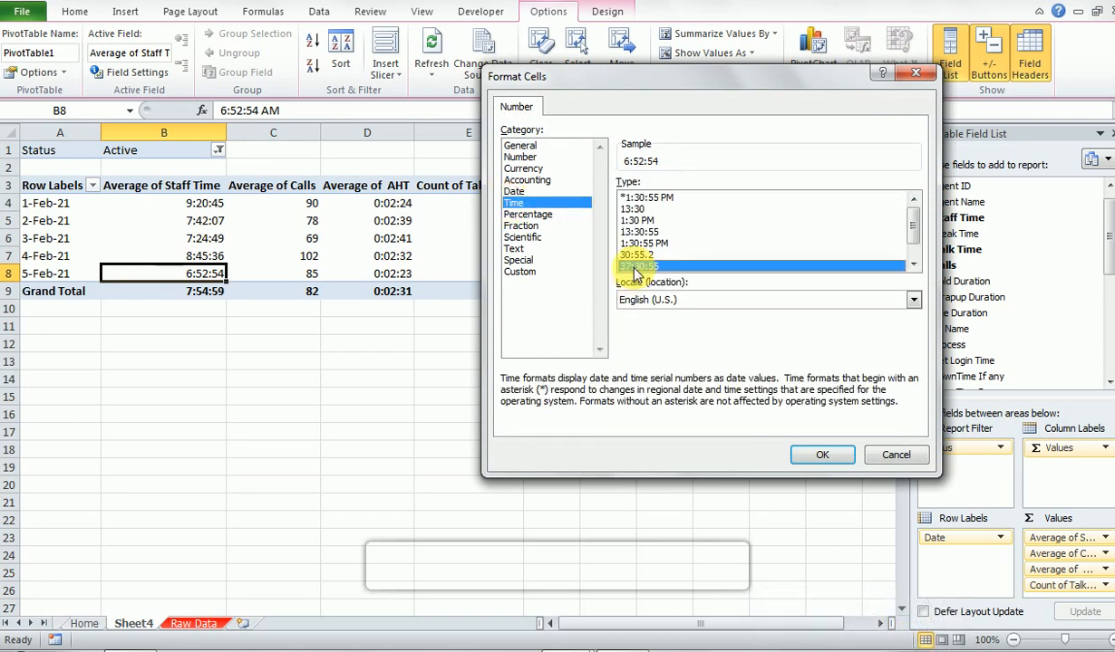
left_click(822, 455)
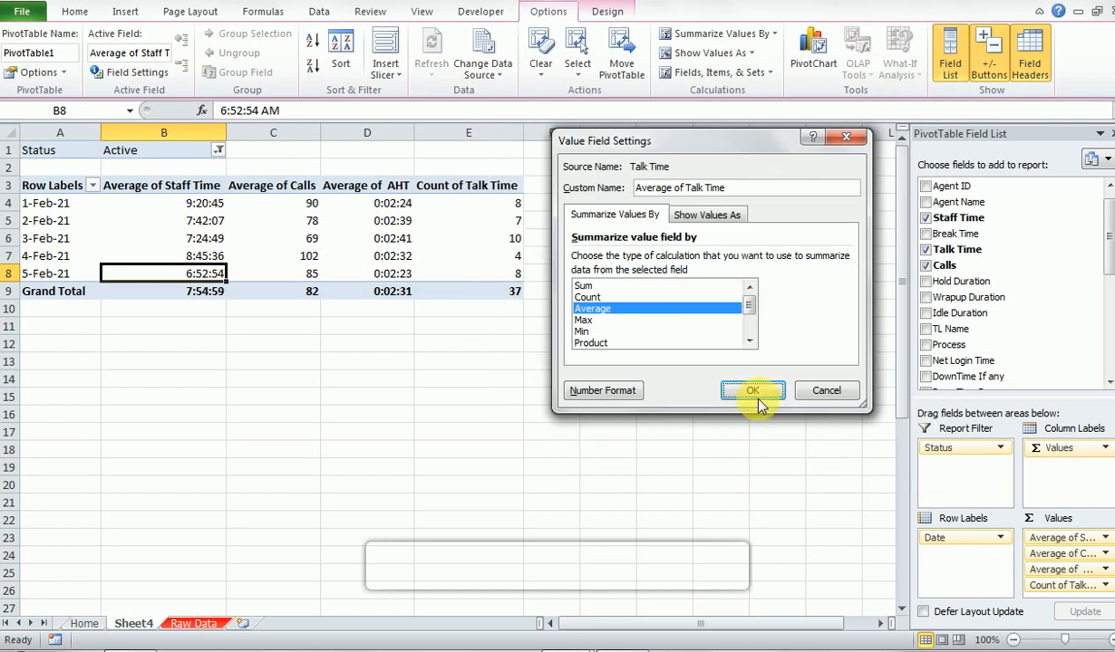
left_click(753, 394)
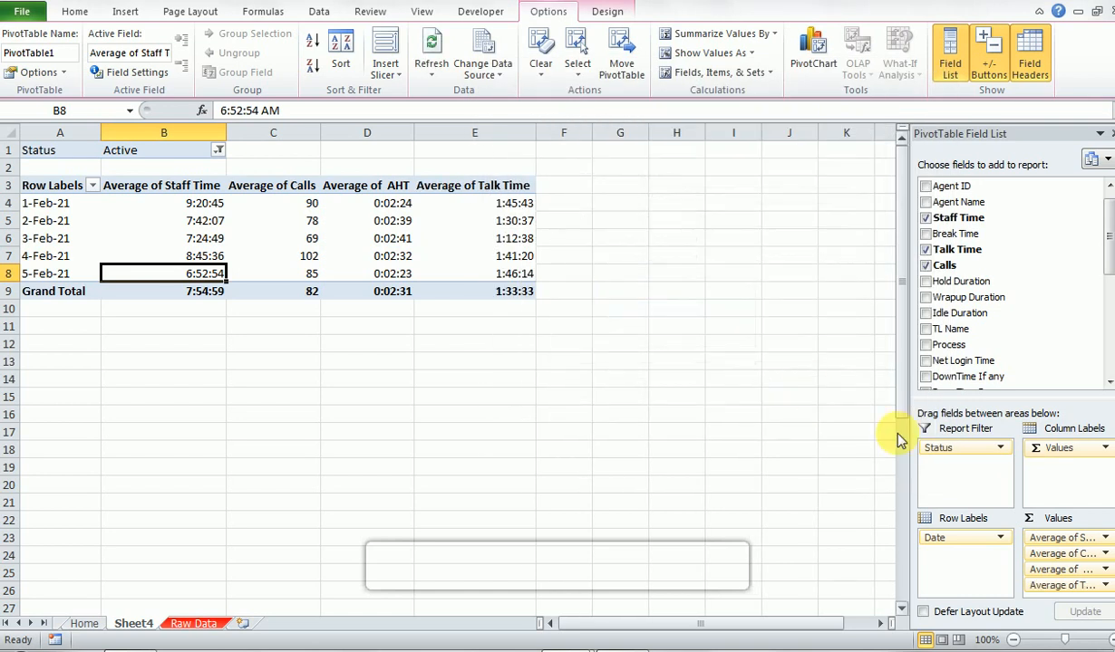
- Add Hold Duration to the PivotTable's values, summarized by Average and formatted as the 37:30:55 time type
left_click_drag(961, 281, 1094, 587)
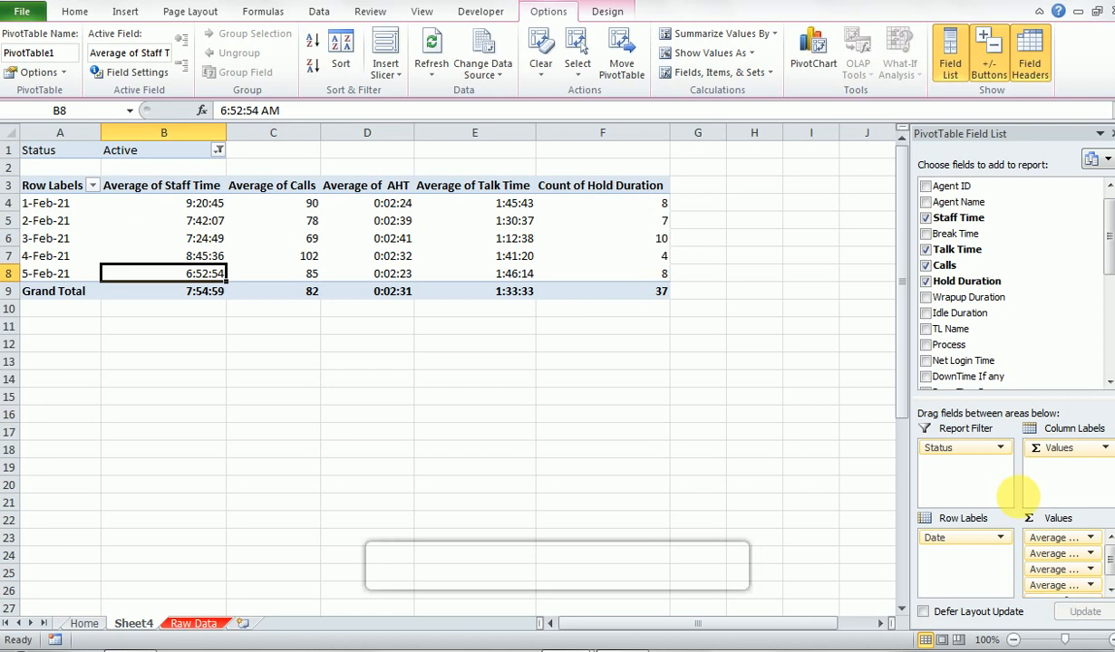
left_click(1111, 594)
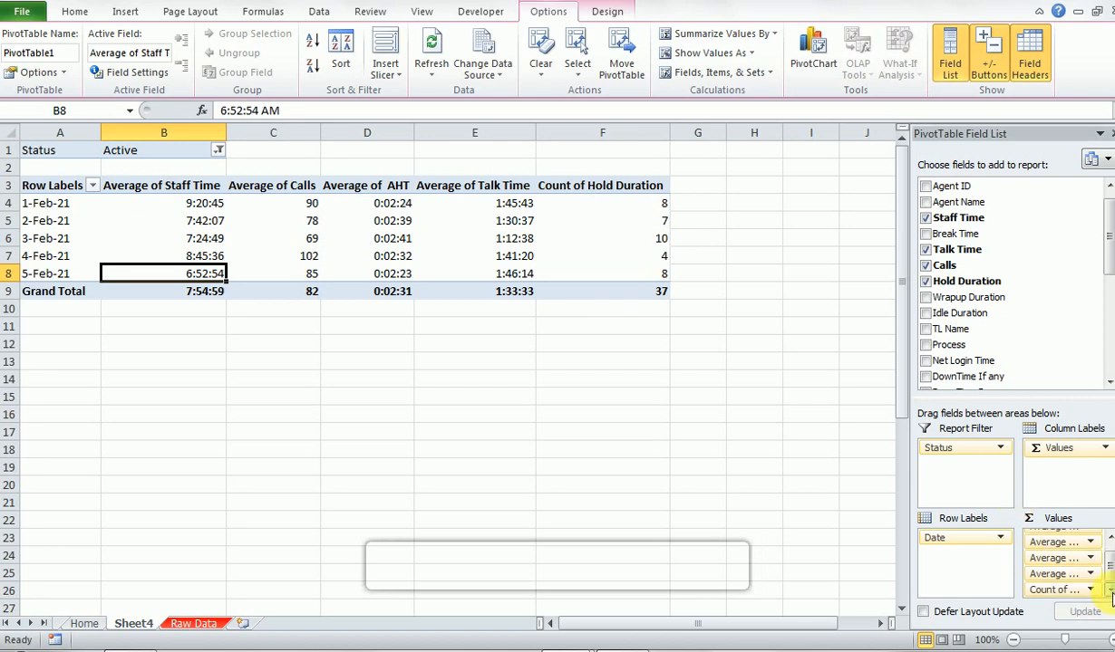
left_click(1087, 590)
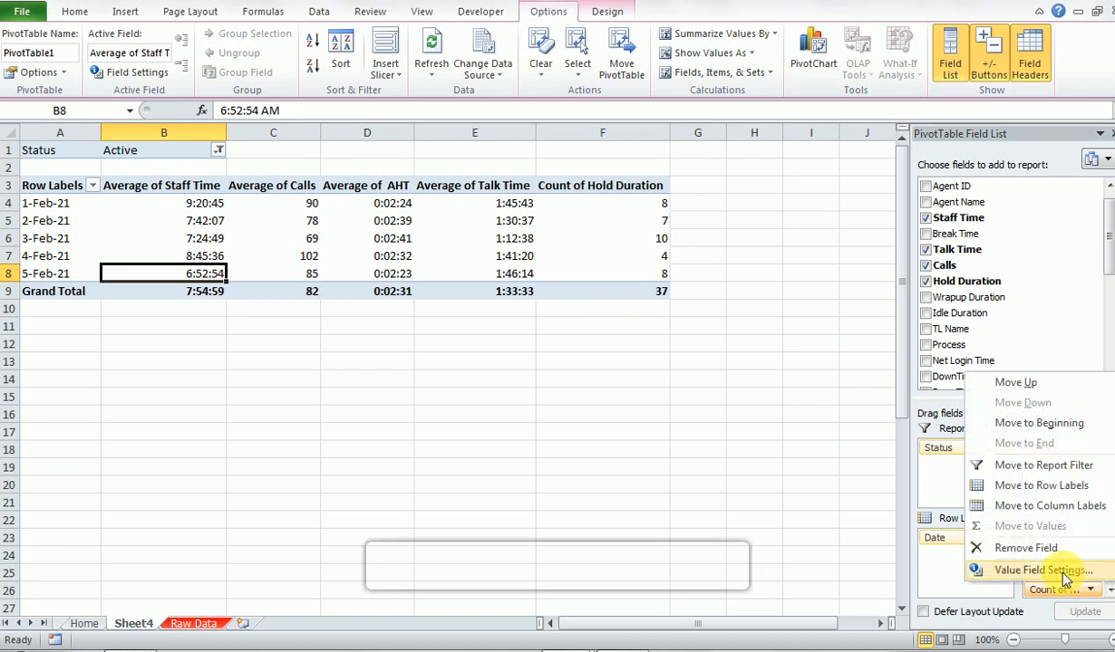
left_click(1066, 578)
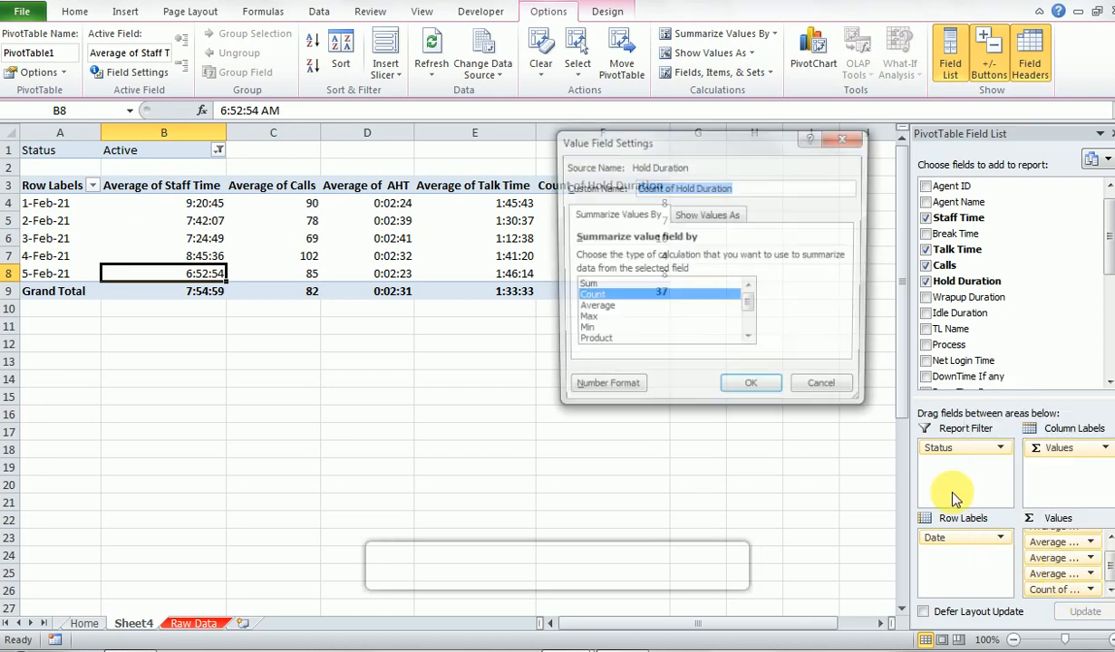
left_click(593, 308)
left_click(599, 391)
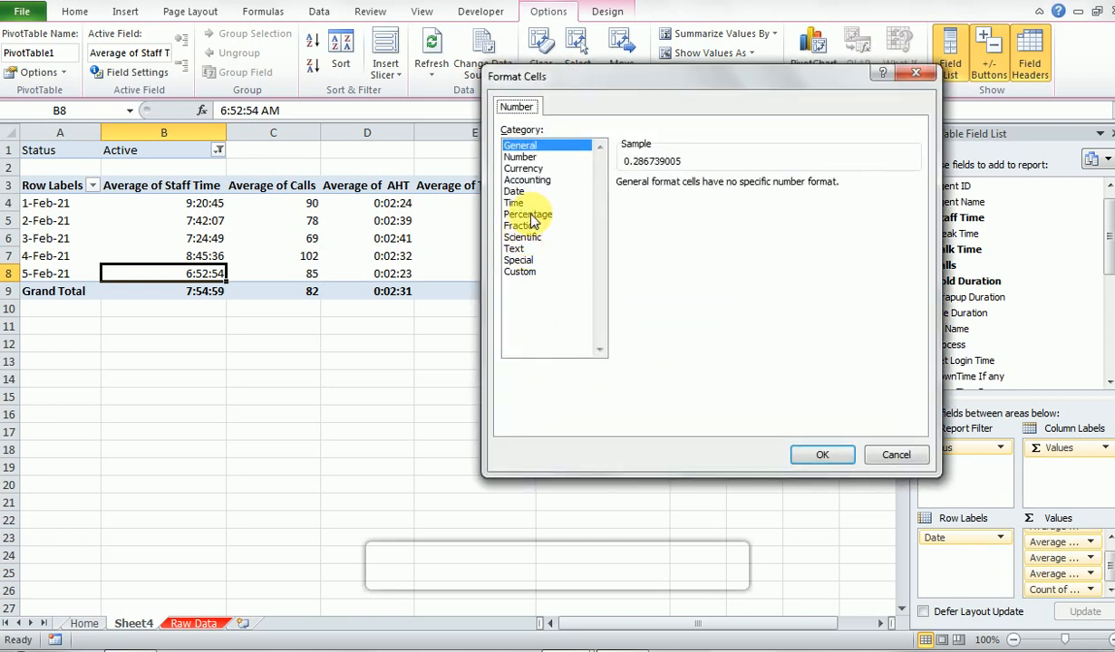
left_click(513, 203)
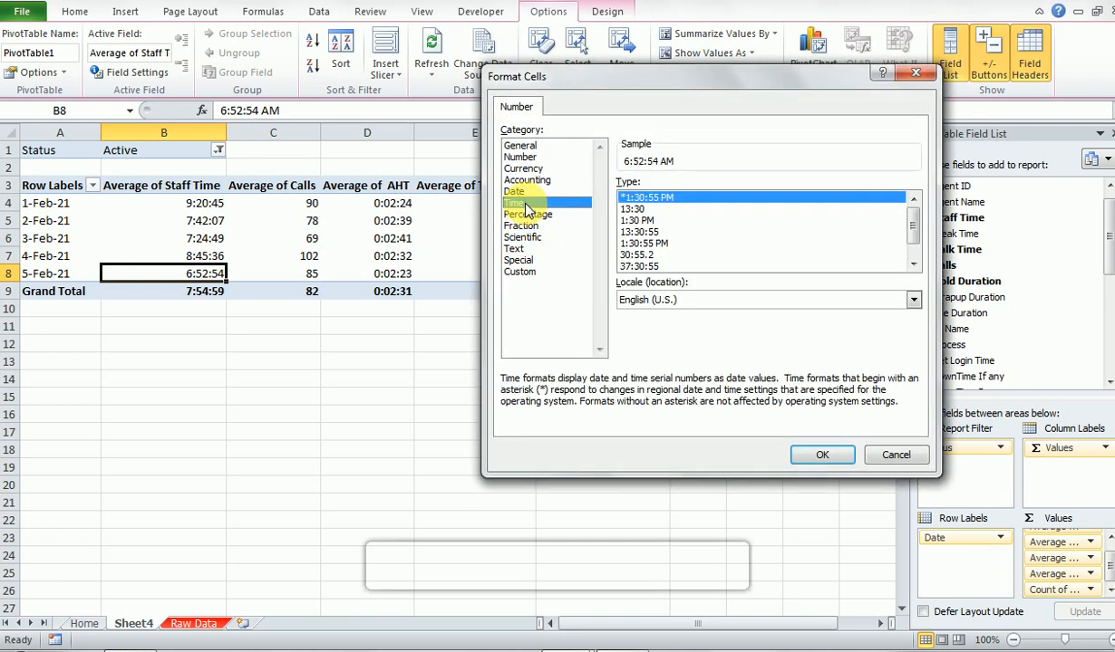
left_click(635, 266)
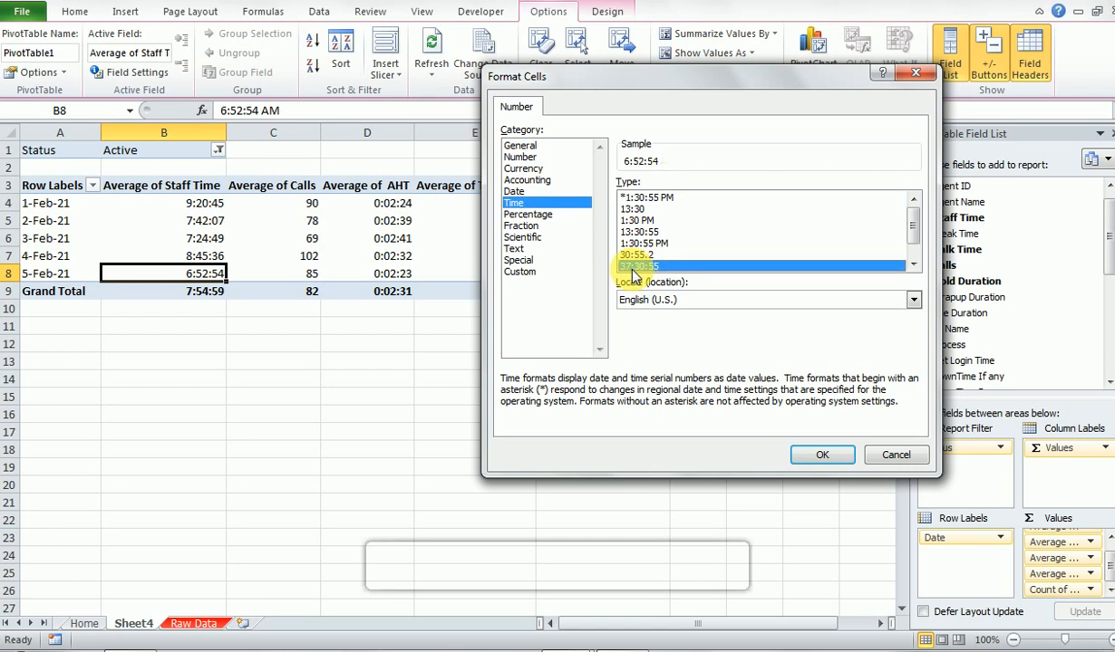
left_click(825, 455)
left_click(756, 391)
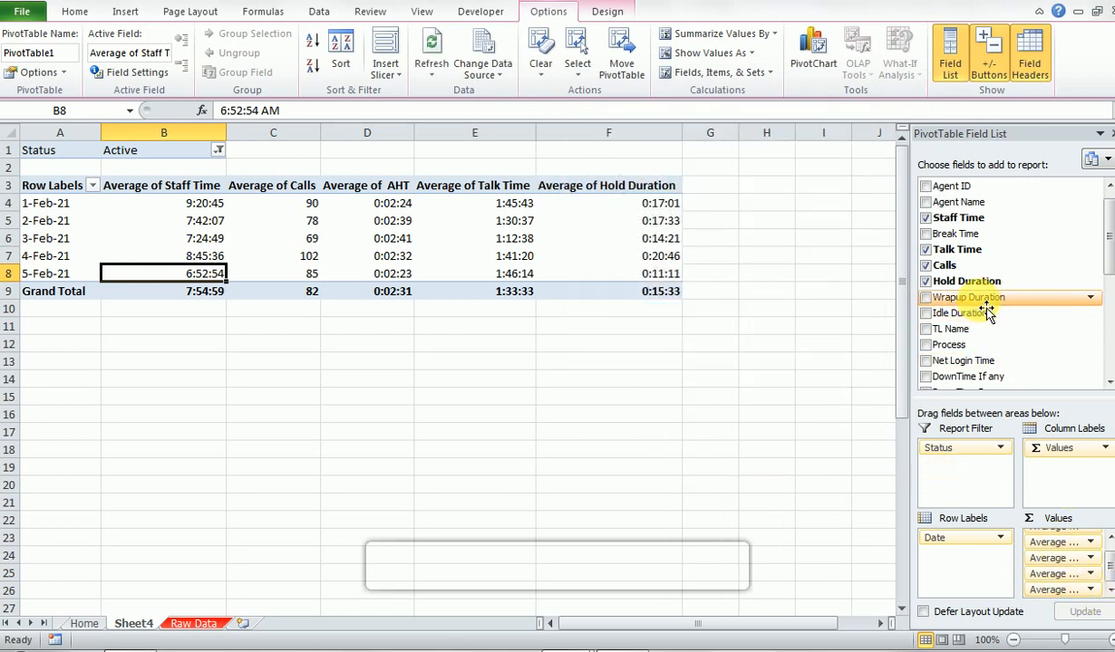
- Add Wrapup Duration to the PivotTable's values, summarized by Average and formatted as the 37:30:55 time type
left_click_drag(986, 311, 1087, 594)
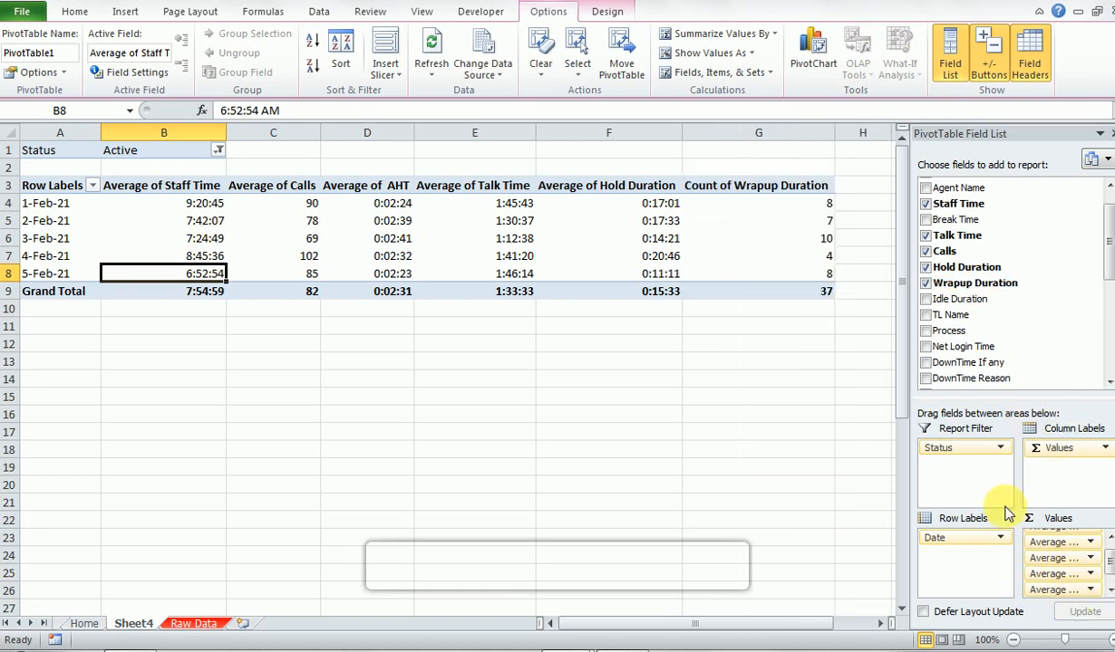
left_click(1111, 598)
left_click(1087, 590)
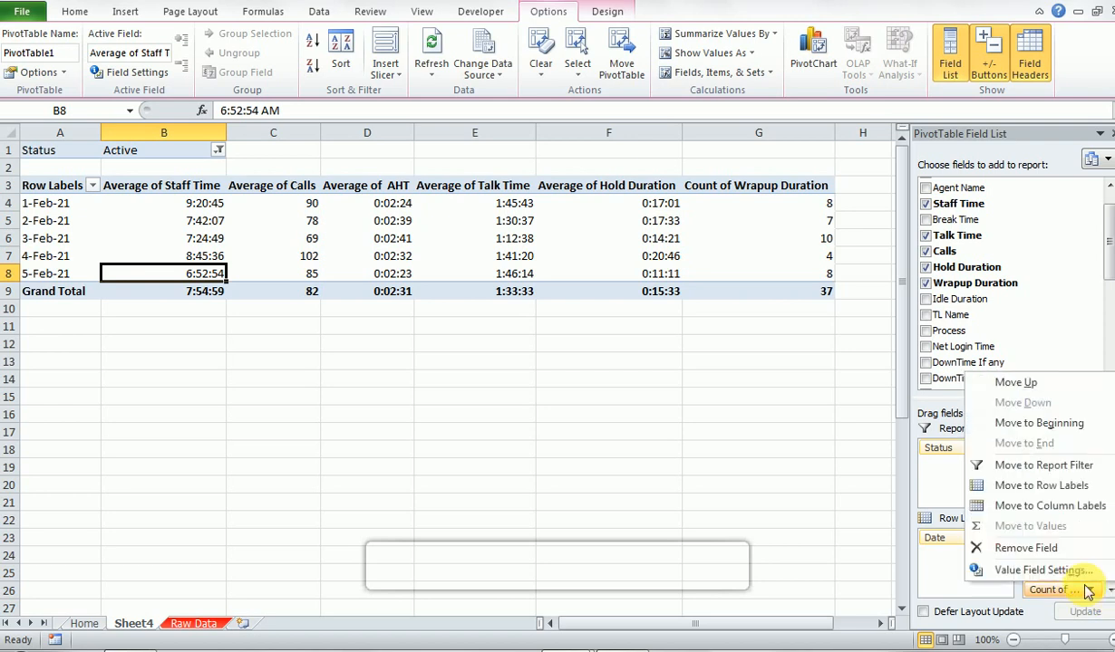
left_click(1070, 570)
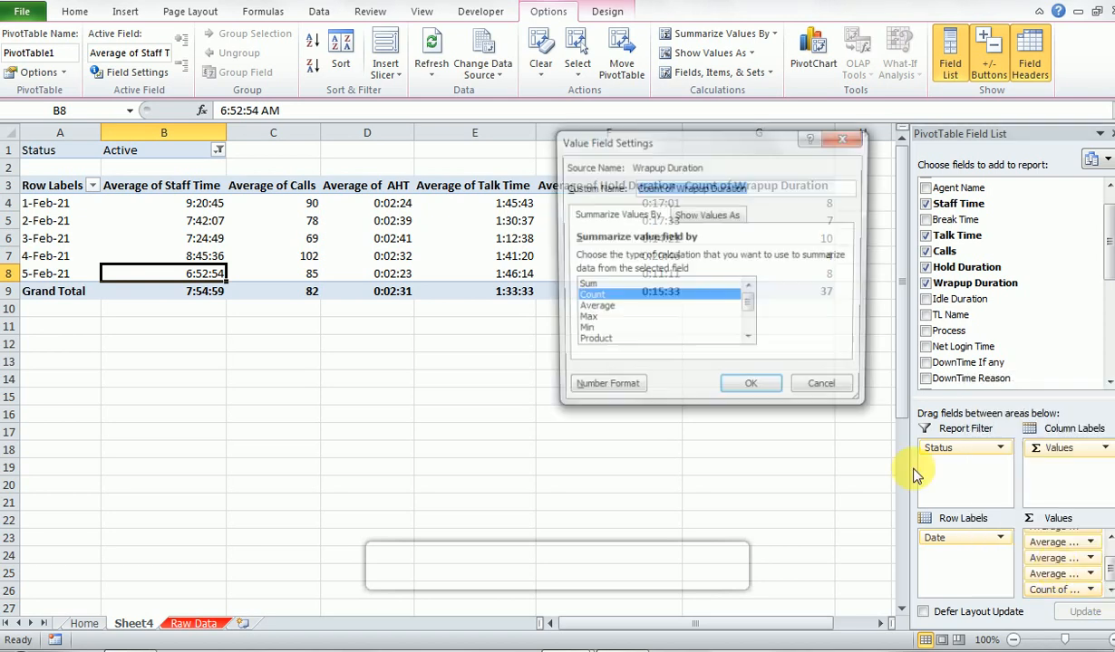
left_click(627, 309)
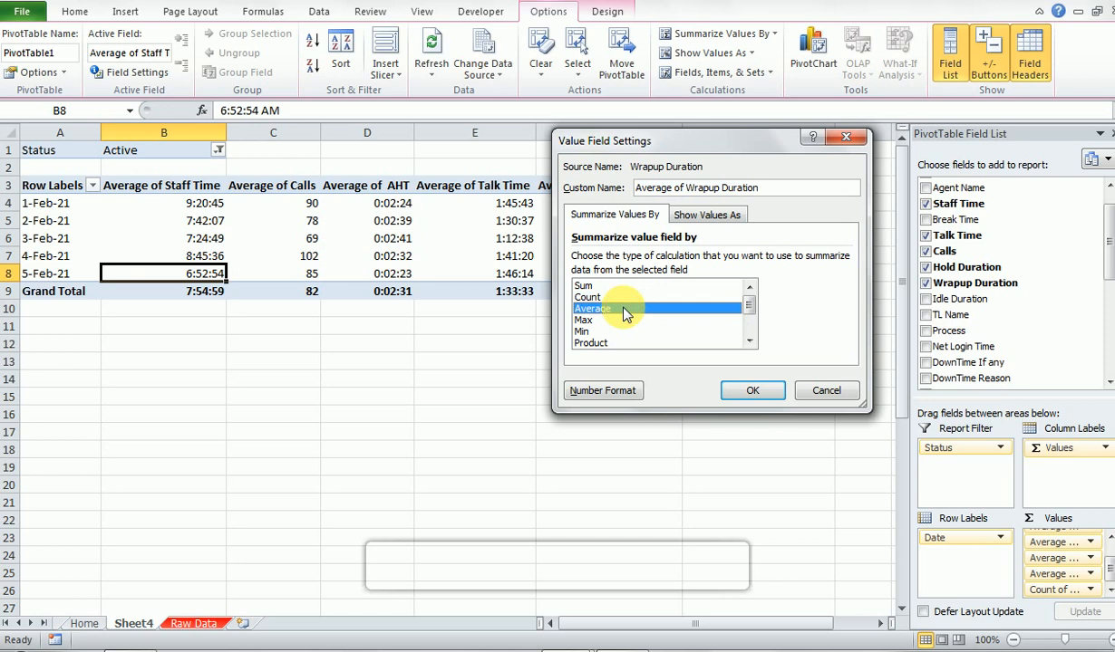
left_click(604, 392)
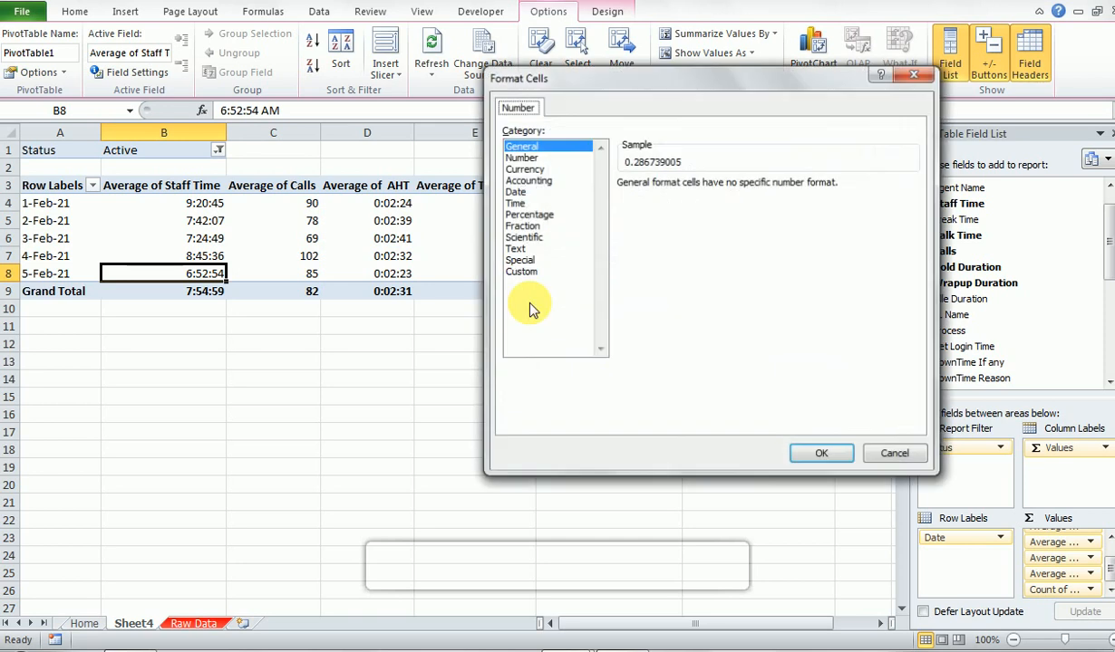
left_click(516, 204)
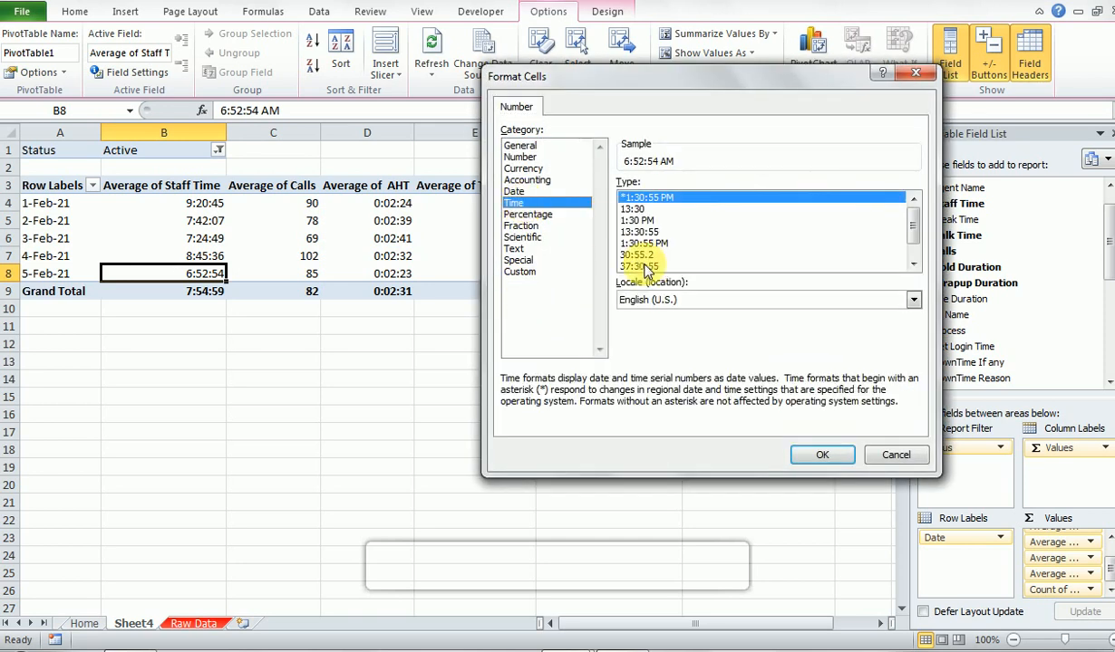
left_click(640, 266)
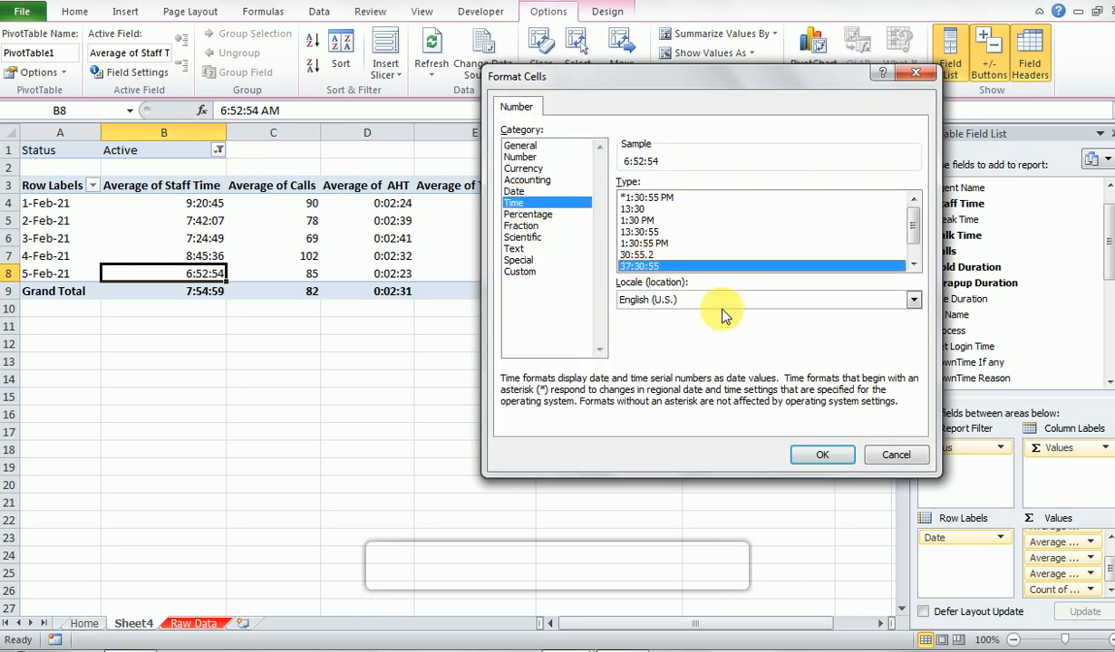
left_click(821, 454)
left_click(752, 391)
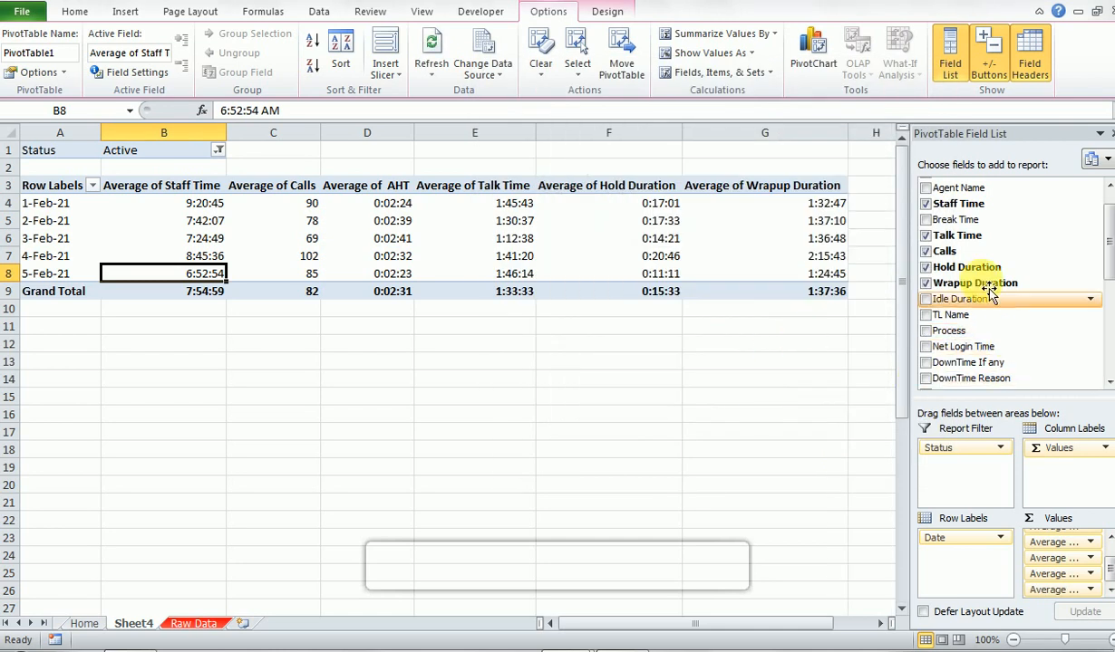
- Look through the remaining available PivotTable fields below Wrapup Duration, including the login time and shift adherence fields
left_click(1108, 383)
left_click(1107, 382)
left_click(1107, 383)
left_click(1107, 383)
left_click(1108, 383)
left_click(1108, 382)
left_click(1107, 384)
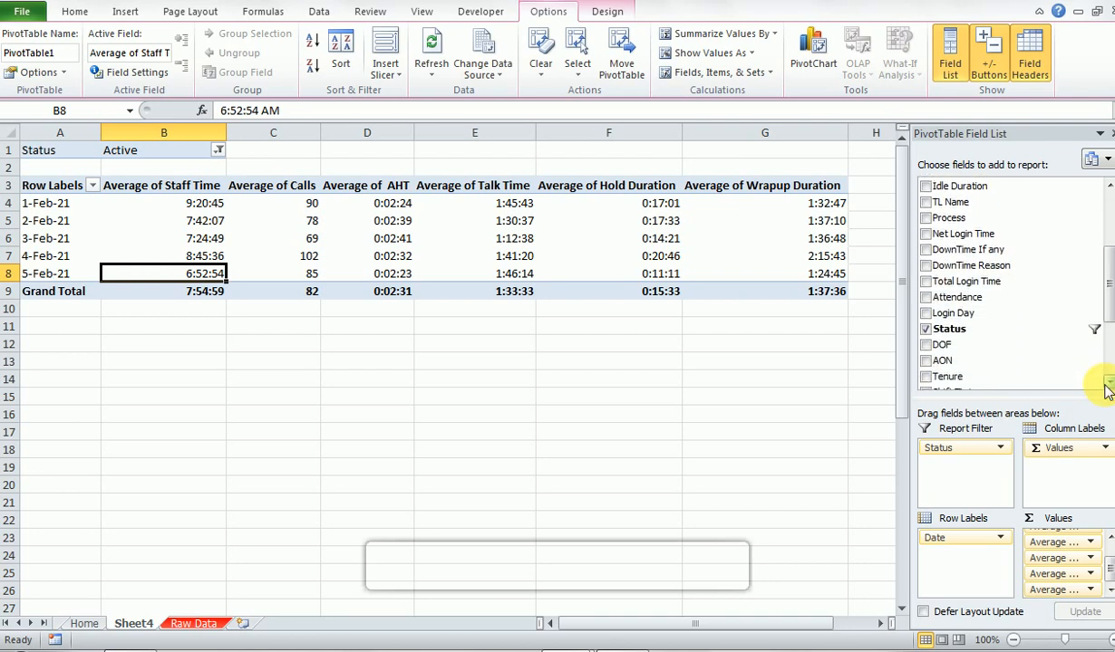
left_click(1107, 382)
left_click(1107, 382)
left_click(1108, 382)
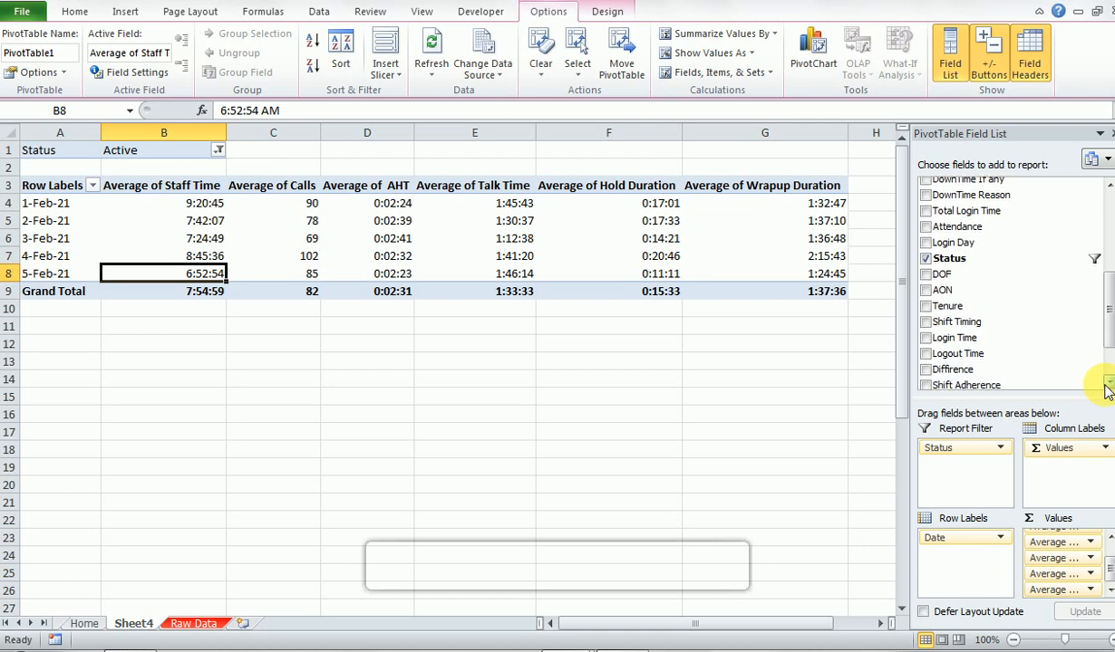
left_click(1107, 382)
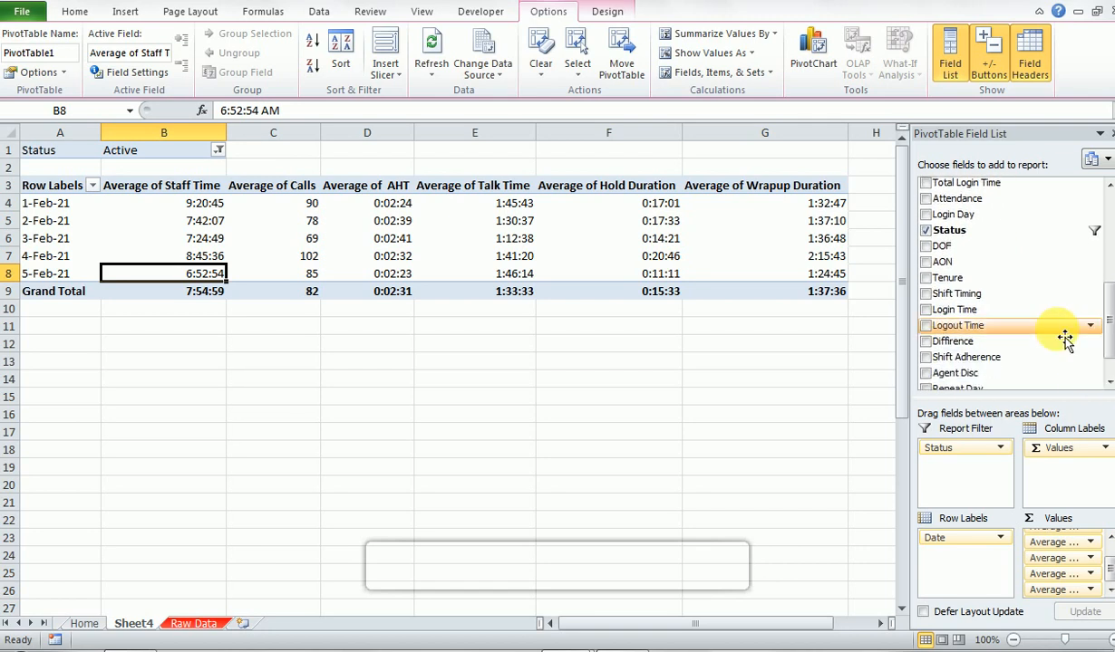
left_click_drag(1019, 358, 926, 348)
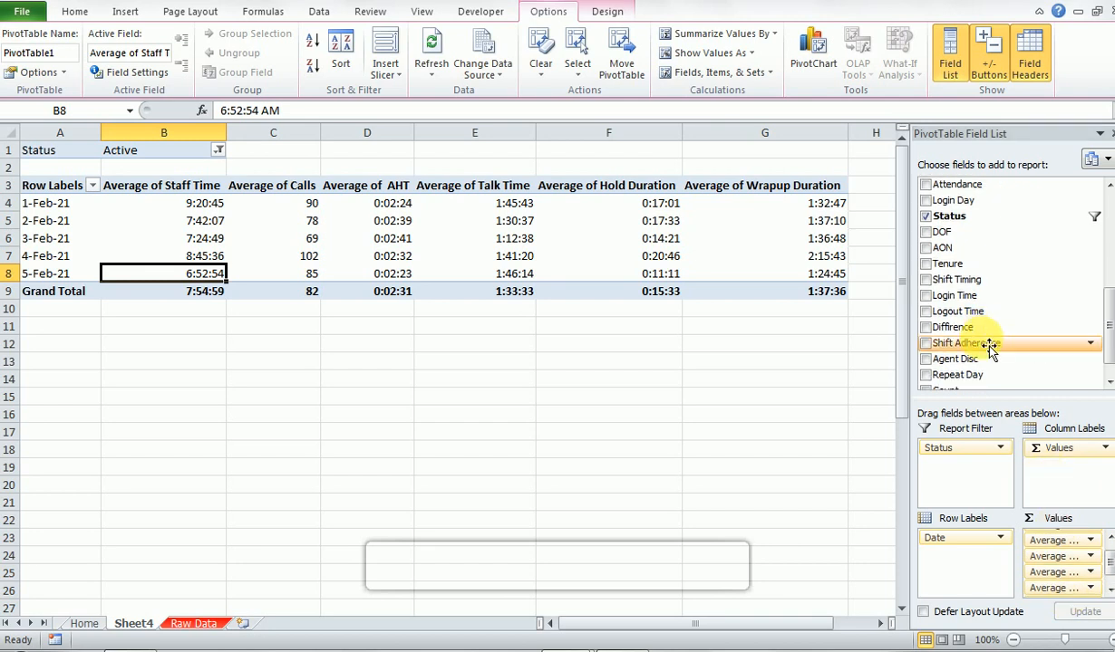
- Start a new calculated field for the PivotTable and name it Total Login Hrs
left_click(729, 78)
left_click(727, 100)
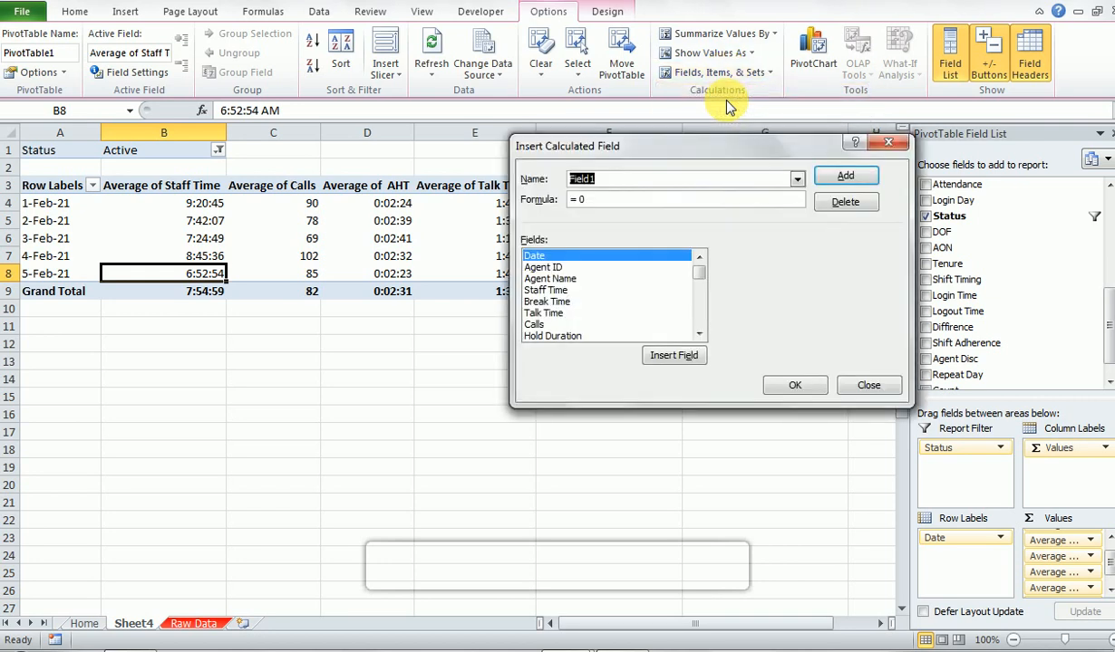
type("Ti")
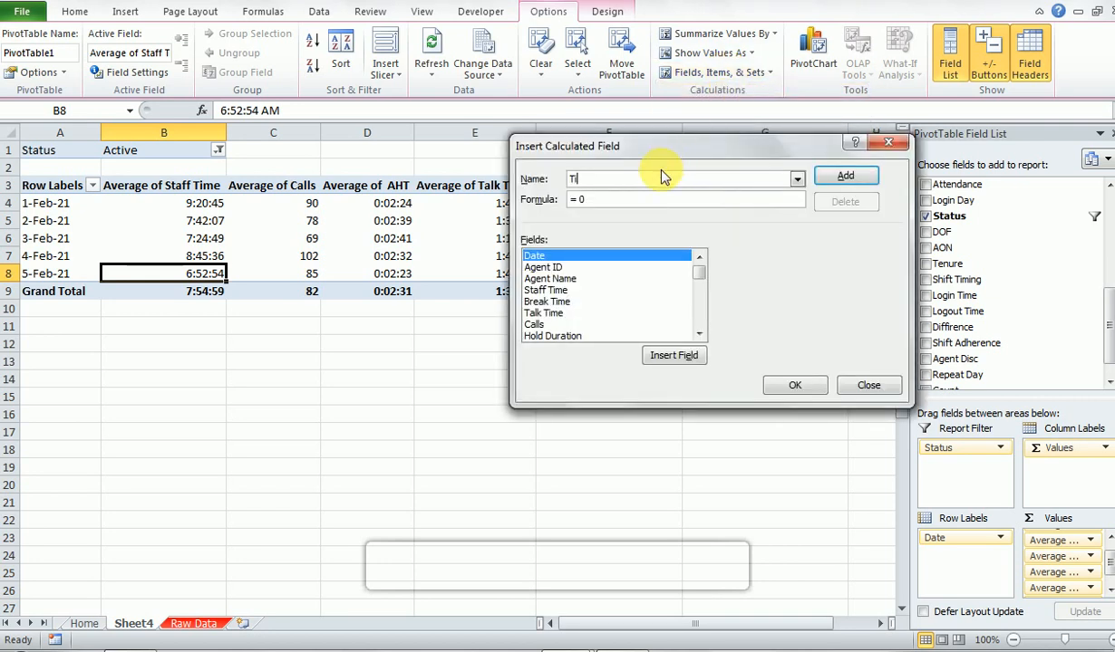
key("BackSpace")
key("BackSpace")
type("Tpo")
key("BackSpace")
key("BackSpace")
type("otal Login Hrs")
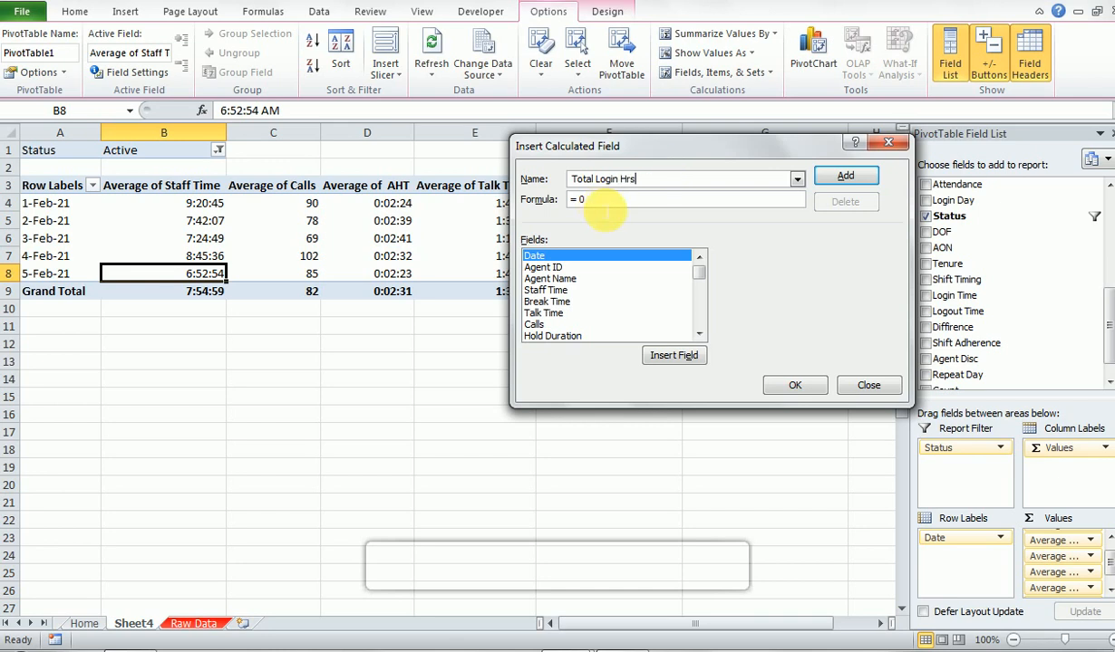
- Clear the default zero from the Total Login Hrs formula and insert the Total Login Time field
left_click(605, 212)
key("BackSpace")
key("BackSpace")
left_click(697, 334)
left_click(696, 333)
left_click(697, 334)
left_click(697, 334)
left_click(697, 334)
left_click(697, 334)
left_click(697, 334)
left_click(697, 333)
left_click(697, 334)
left_click(697, 334)
left_click(697, 334)
left_click(697, 333)
left_click(697, 333)
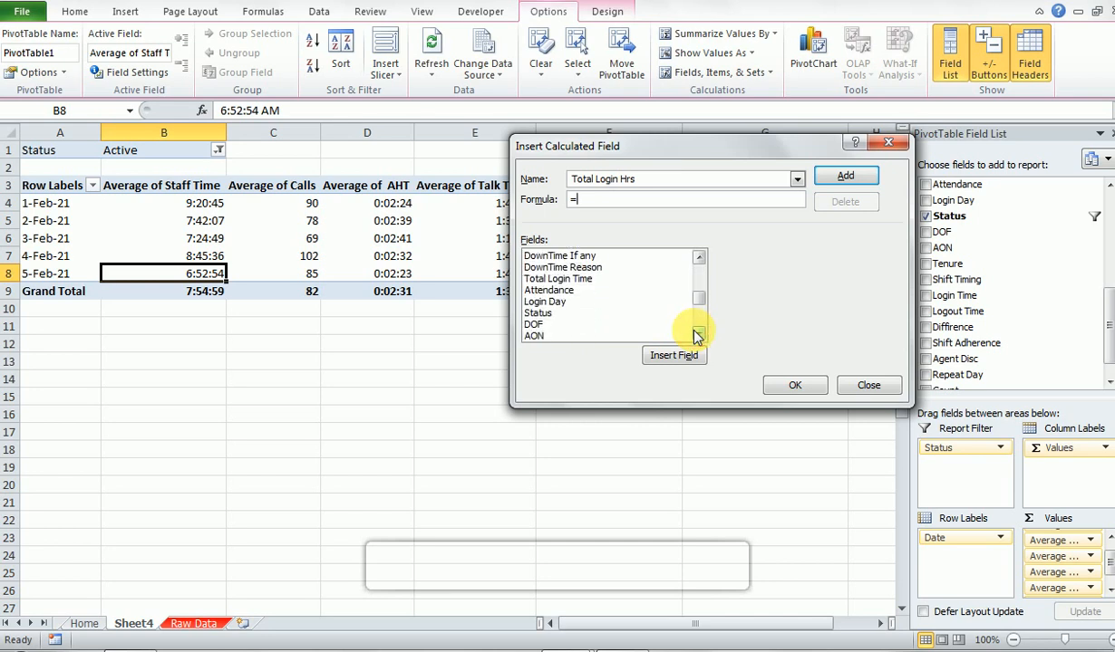
left_click(697, 333)
left_click(697, 333)
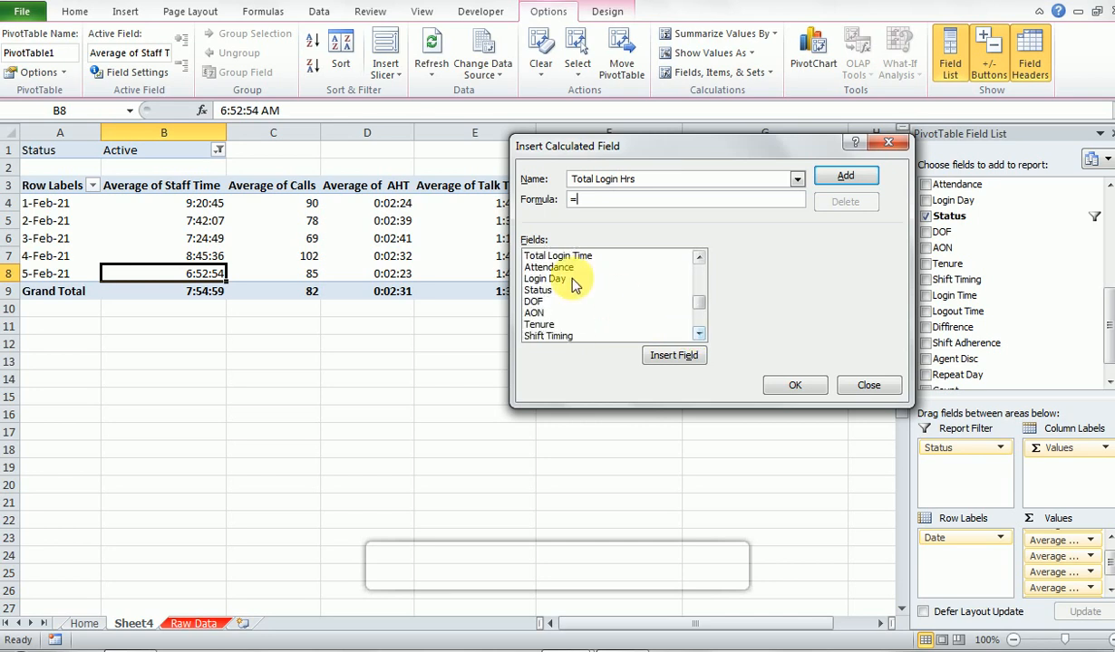
left_click(699, 335)
left_click(698, 335)
left_click(699, 334)
left_click(699, 334)
left_click(699, 334)
left_click(699, 334)
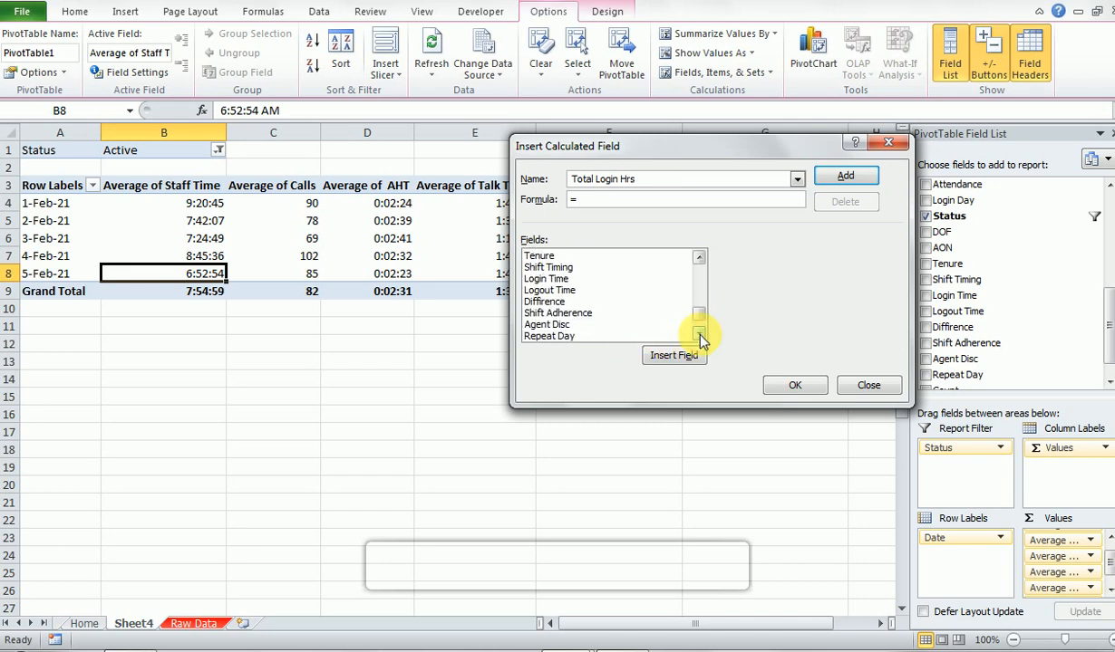
left_click(698, 334)
left_click(698, 334)
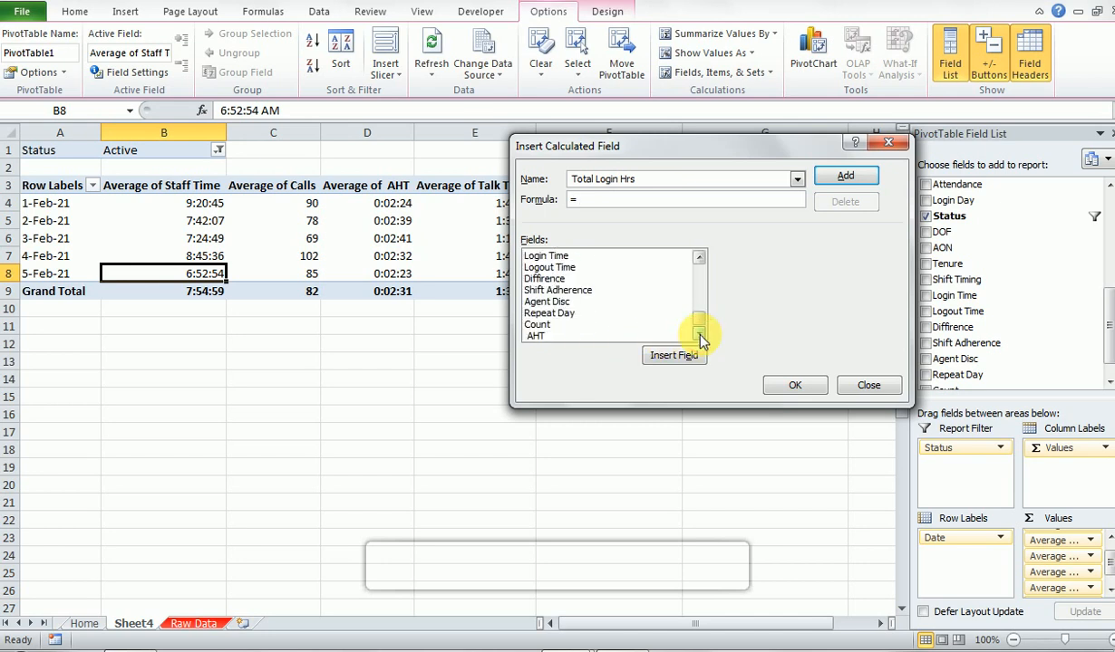
left_click_drag(699, 316, 699, 299)
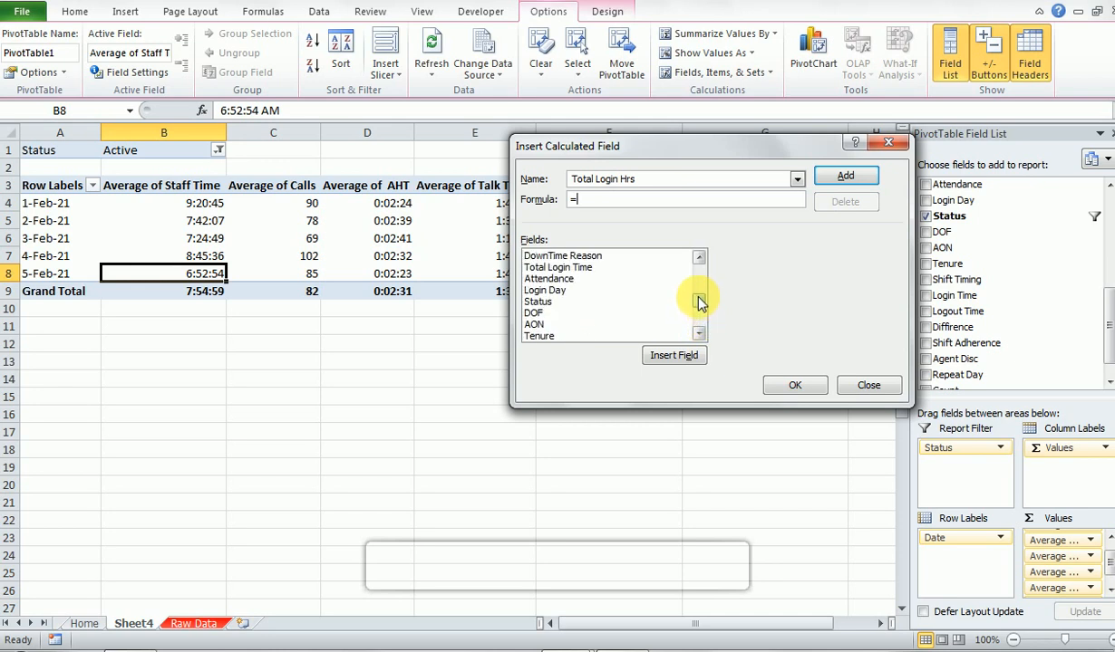
left_click(562, 268)
left_click(666, 358)
- Divide Total Login Time by the Login Day field in the formula and add the calculated field to the PivotTable
type("/")
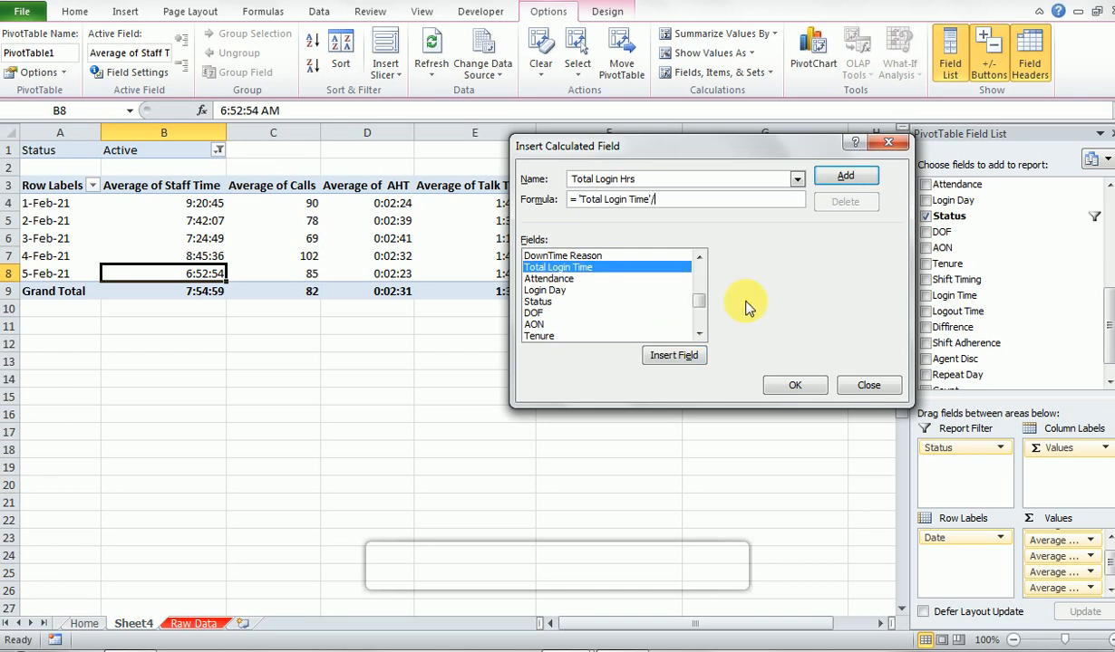
left_click(699, 334)
left_click(698, 334)
left_click(698, 335)
left_click(698, 334)
left_click(699, 334)
left_click(698, 334)
left_click(698, 334)
left_click(699, 334)
left_click(699, 334)
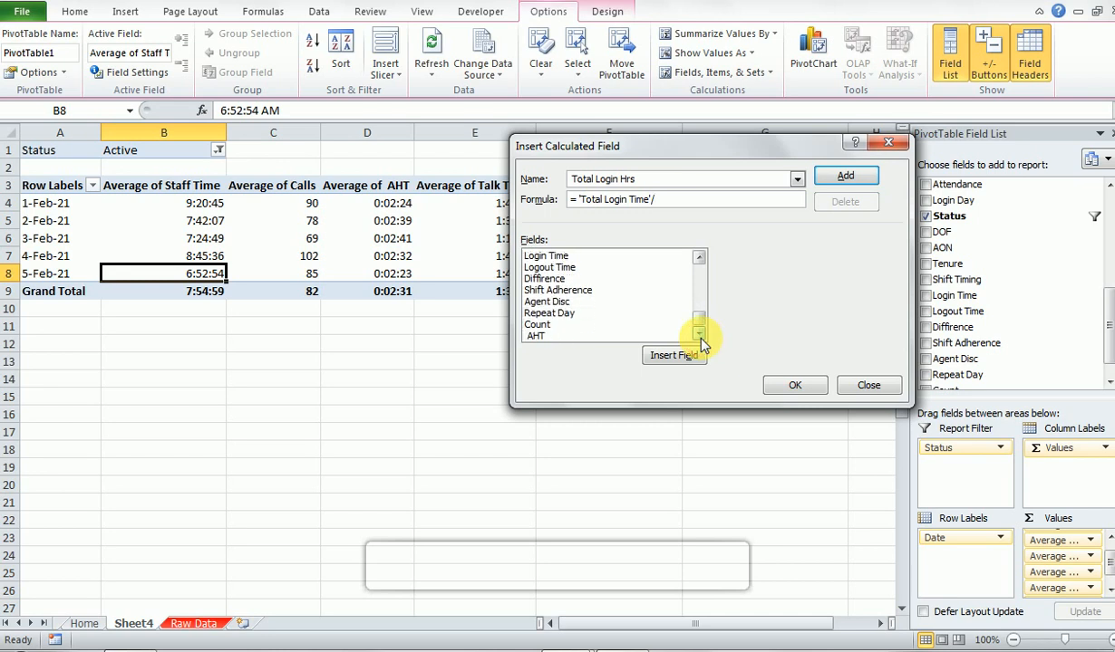
left_click(699, 258)
left_click(698, 258)
left_click(698, 258)
left_click(699, 258)
left_click(699, 258)
left_click(699, 258)
left_click(698, 258)
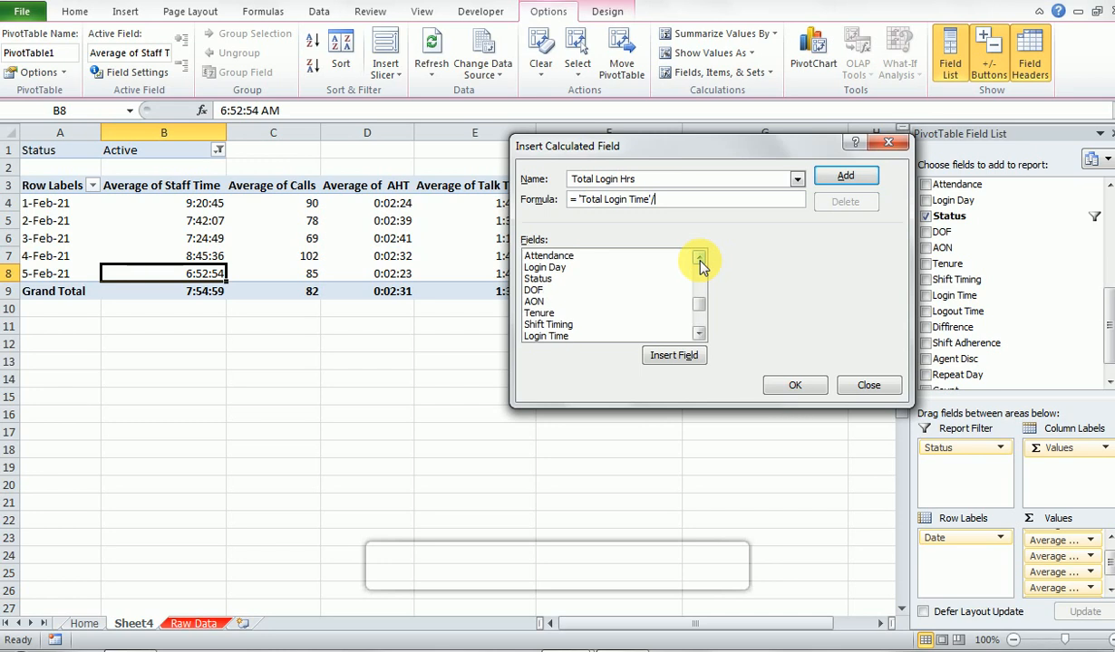
left_click(698, 258)
left_click(689, 258)
left_click(545, 278)
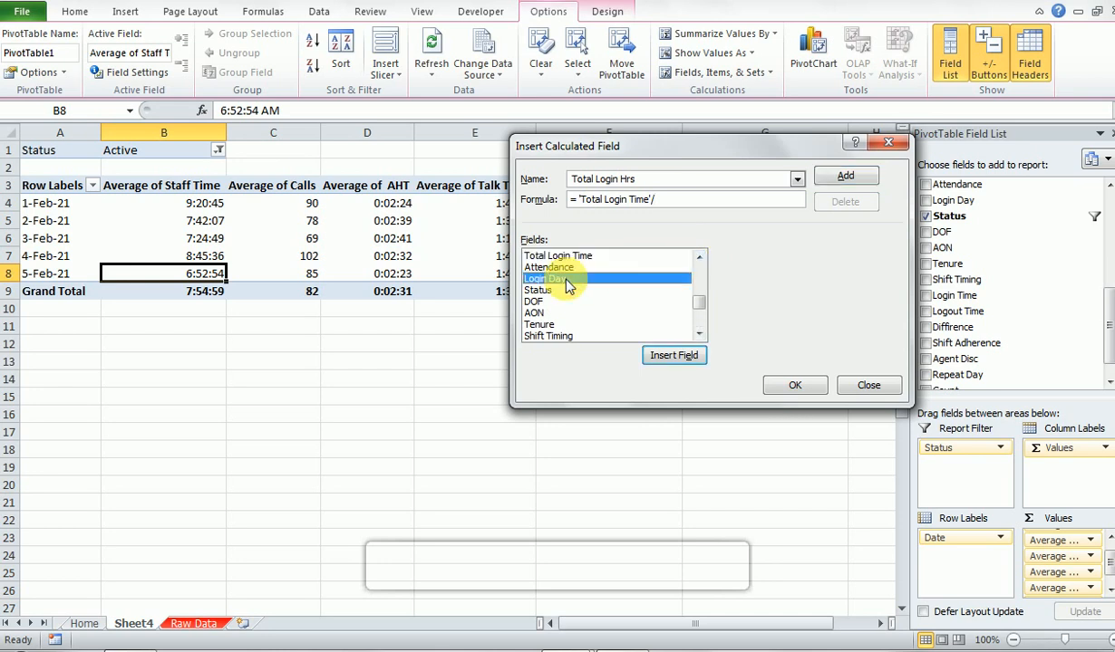
left_click(662, 353)
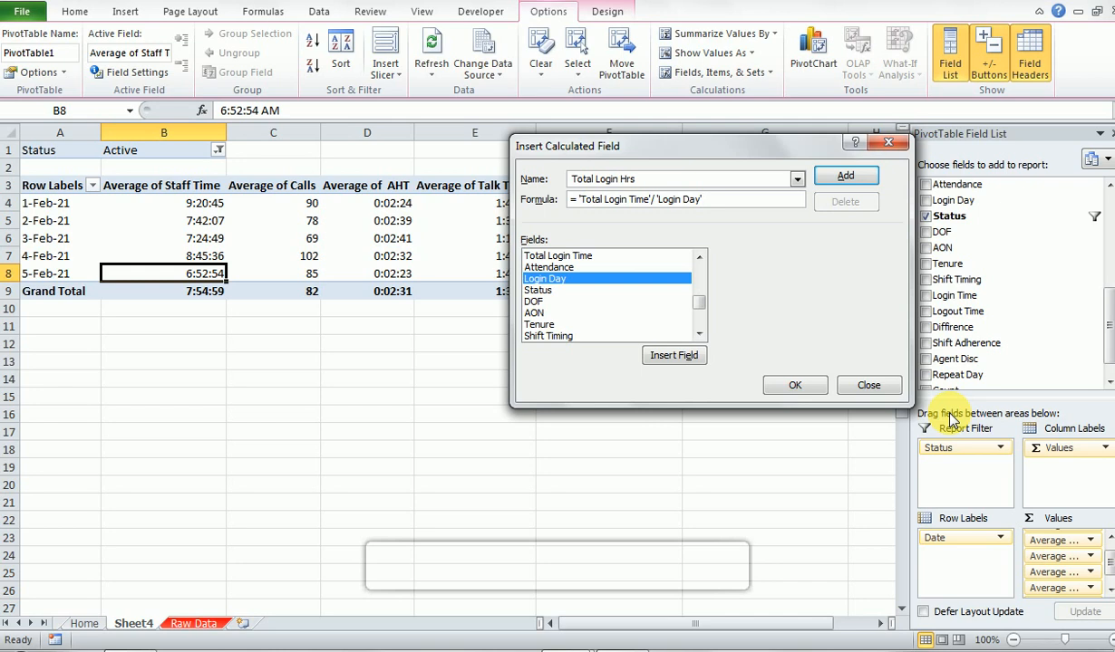
key("Return")
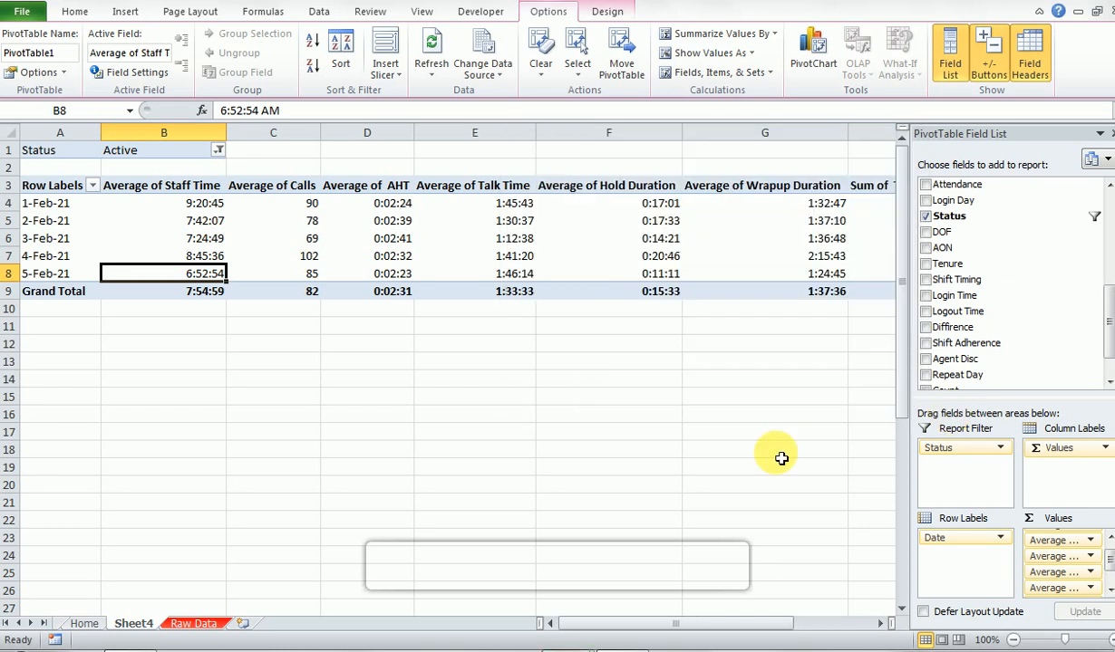
left_click(779, 456)
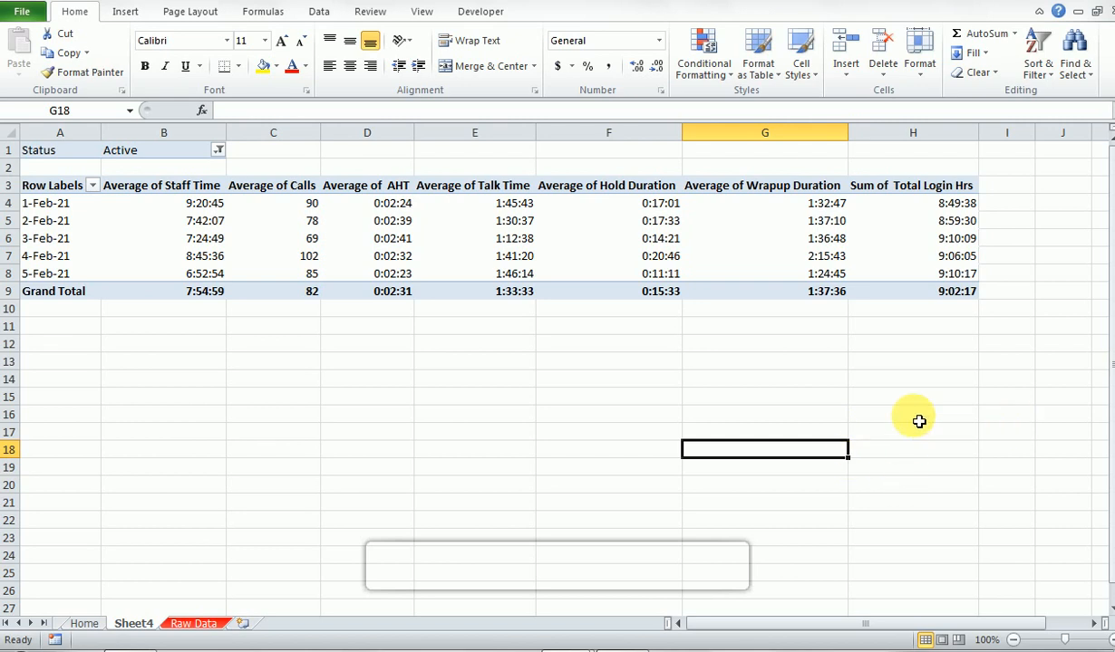
- Switch the Total Login Hrs value field in the PivotTable to summarize by Average
left_click(944, 290)
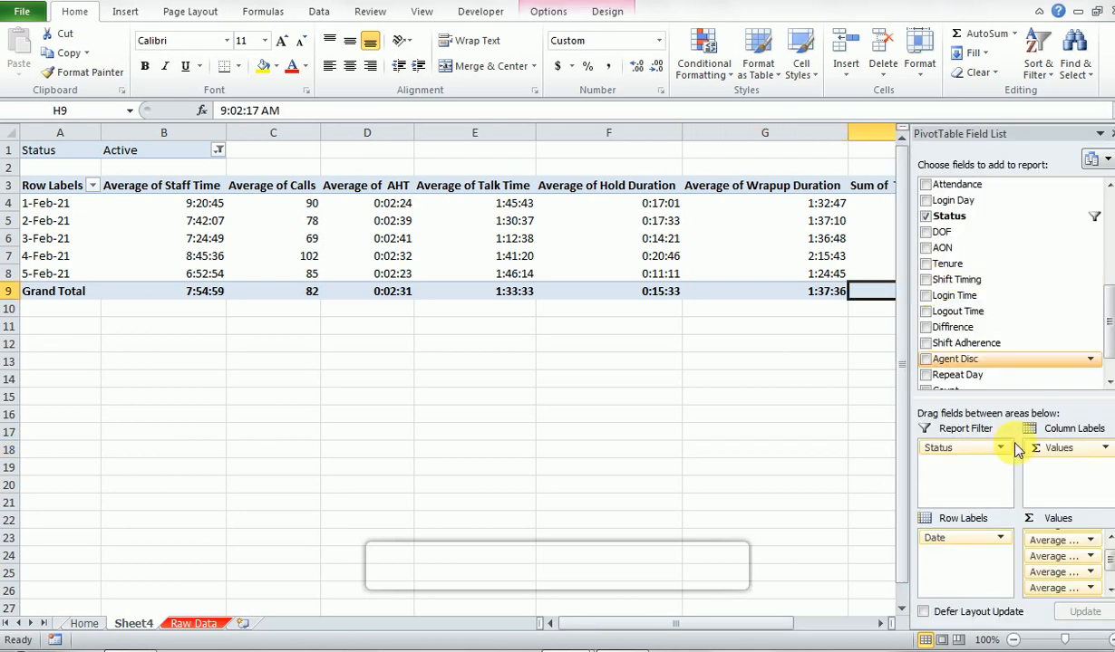
left_click(1110, 598)
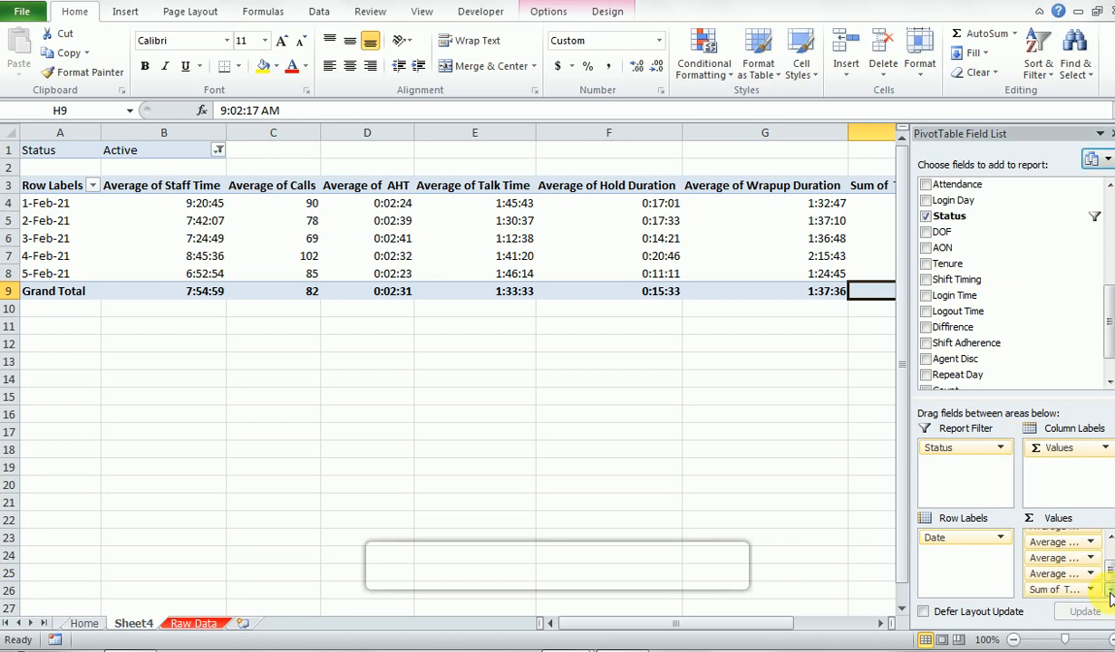
left_click(1087, 590)
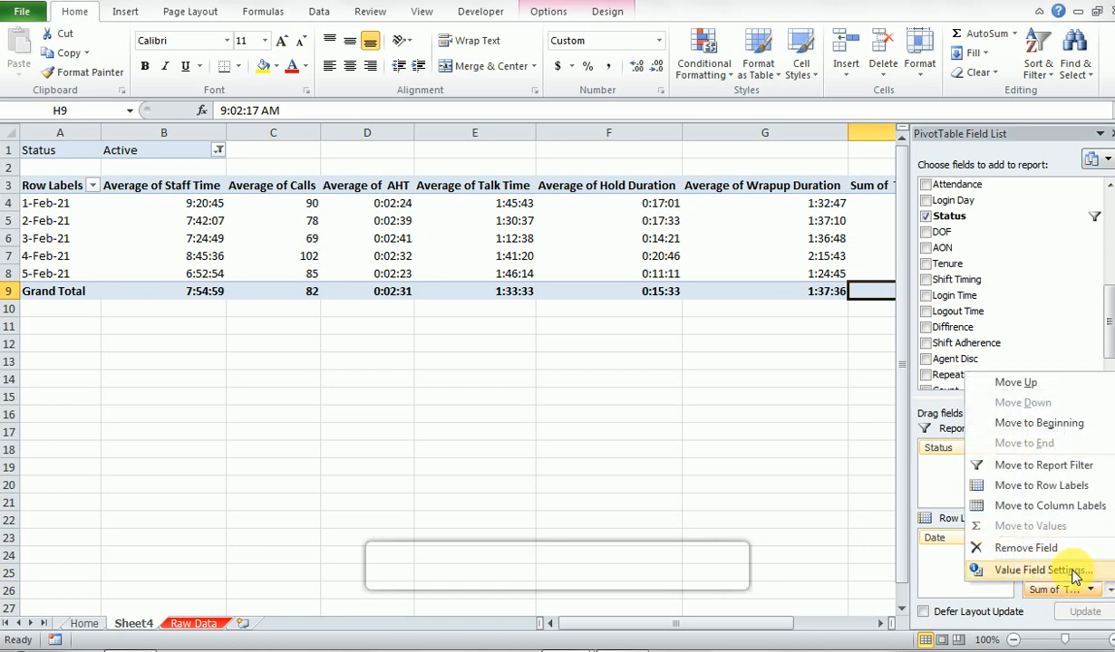
left_click(1065, 571)
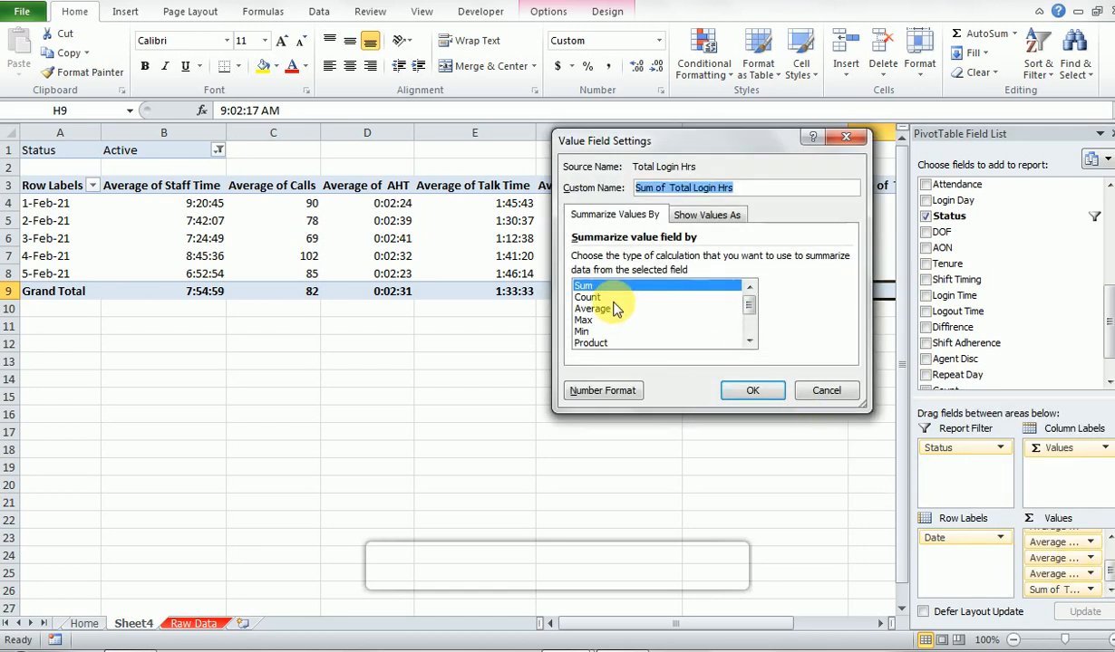
left_click(593, 309)
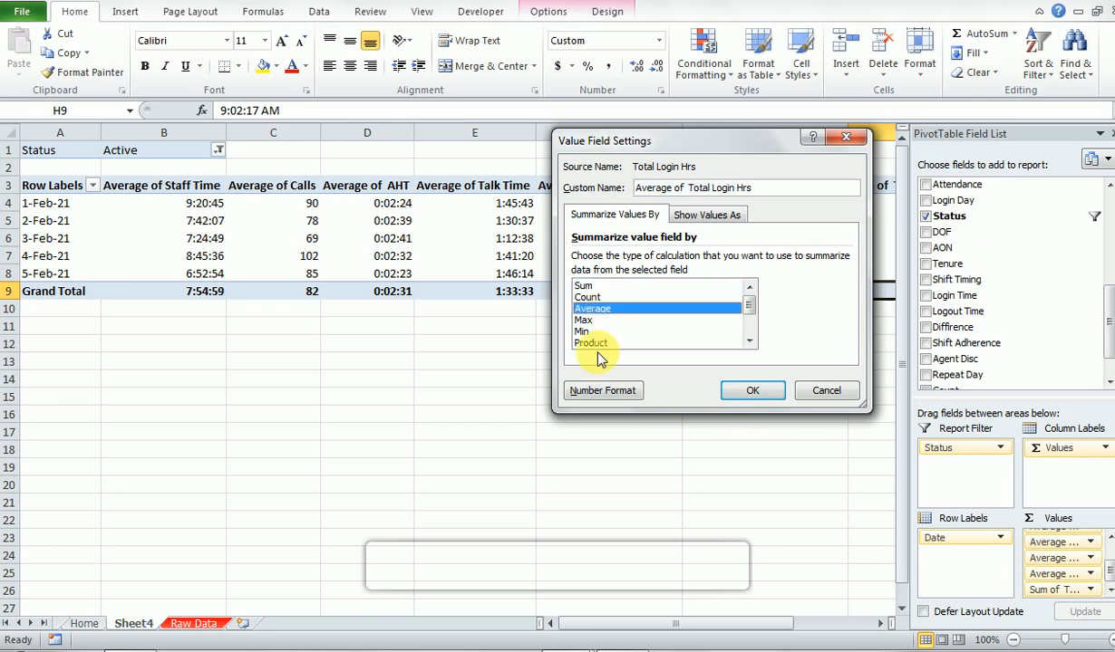
- Format the Total Login Hrs value field with the Time format 37:30:55 and apply the field settings
left_click(600, 391)
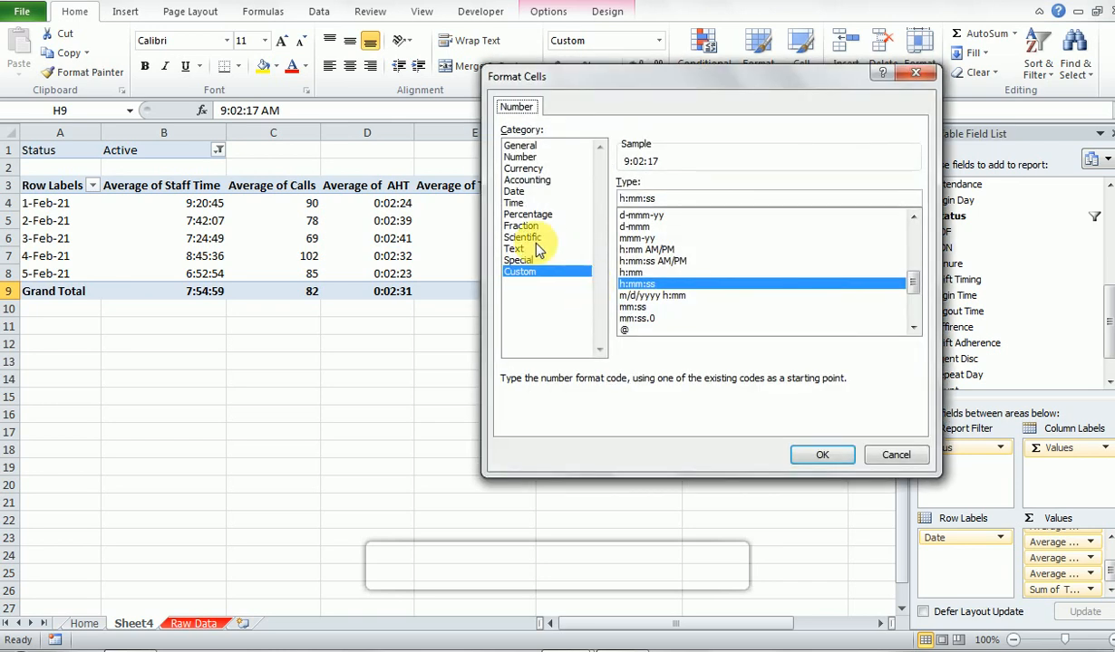
left_click(523, 204)
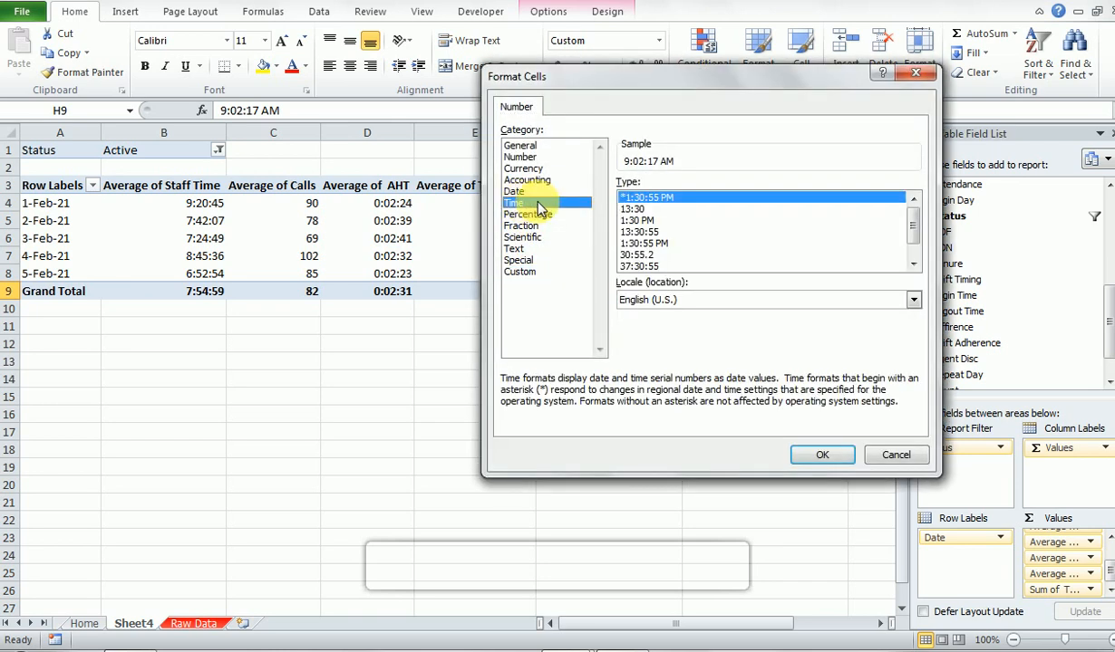
left_click(642, 266)
left_click(825, 462)
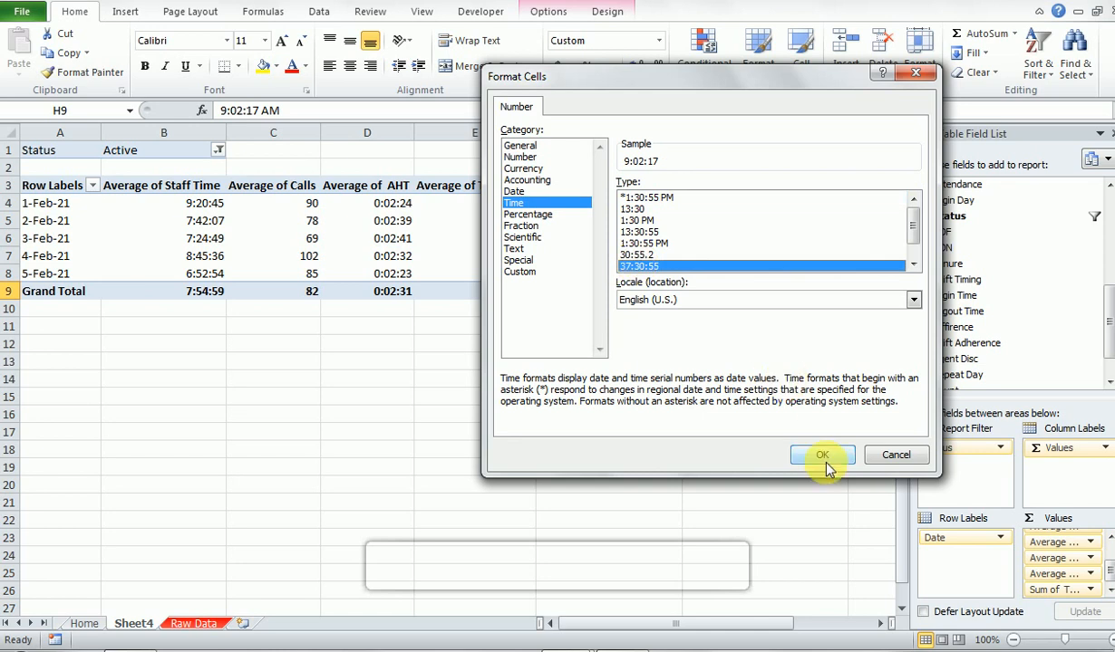
left_click(775, 392)
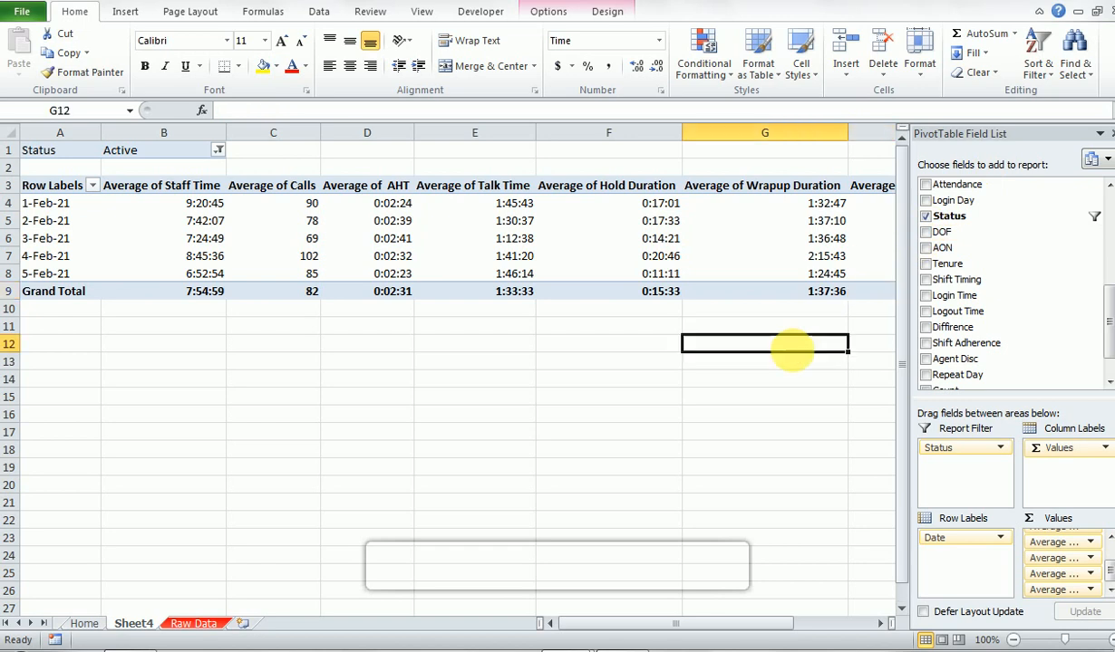
left_click(785, 346)
left_click(880, 277)
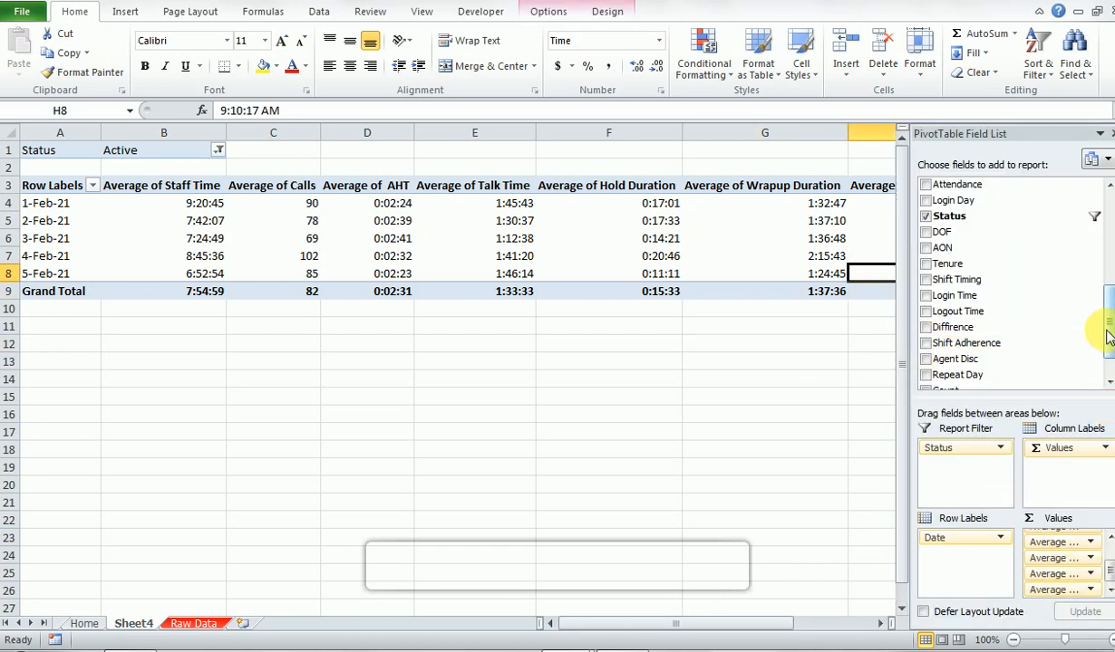
left_click_drag(1105, 342, 1104, 380)
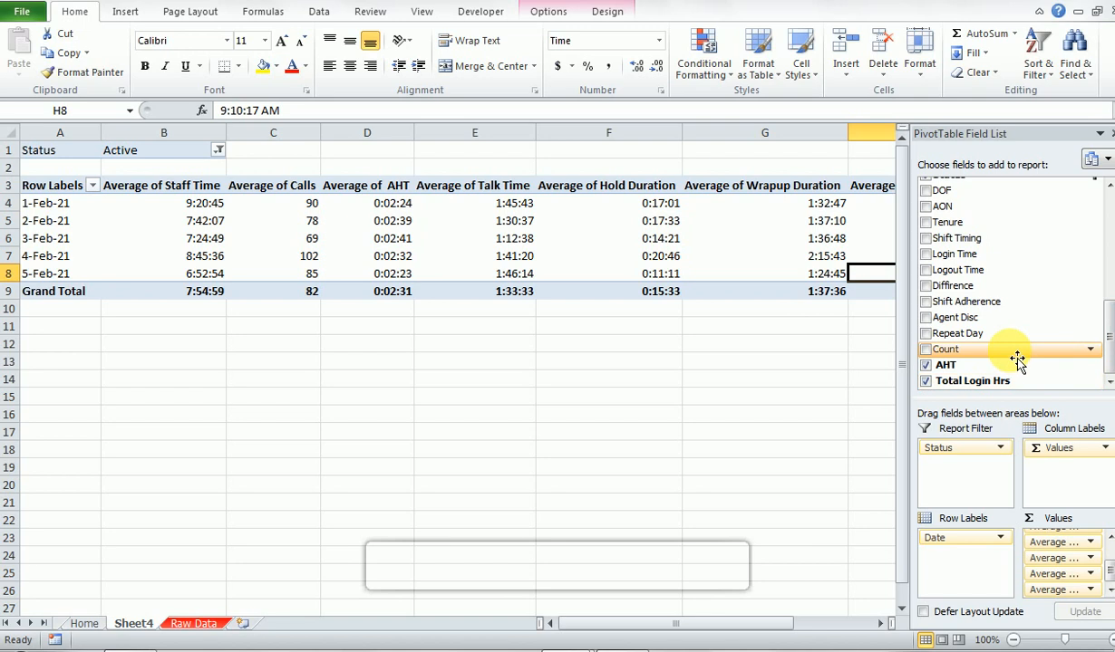
left_click(839, 361)
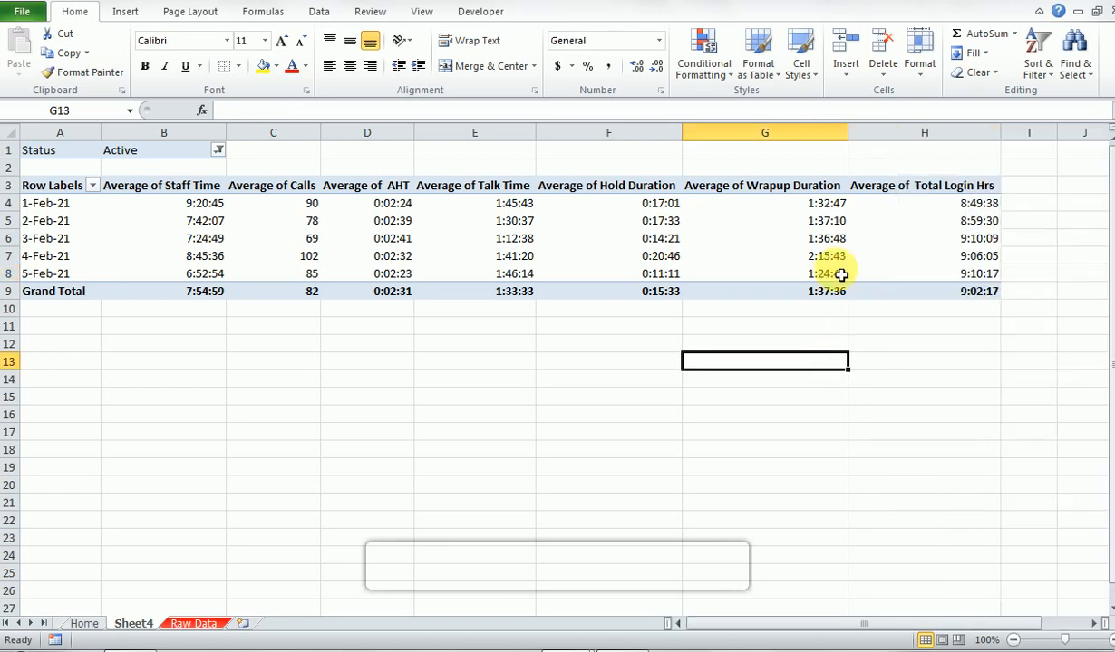
- Move the Average of Total Login Hrs column to directly after Average of Staff Time in the PivotTable
left_click(915, 195)
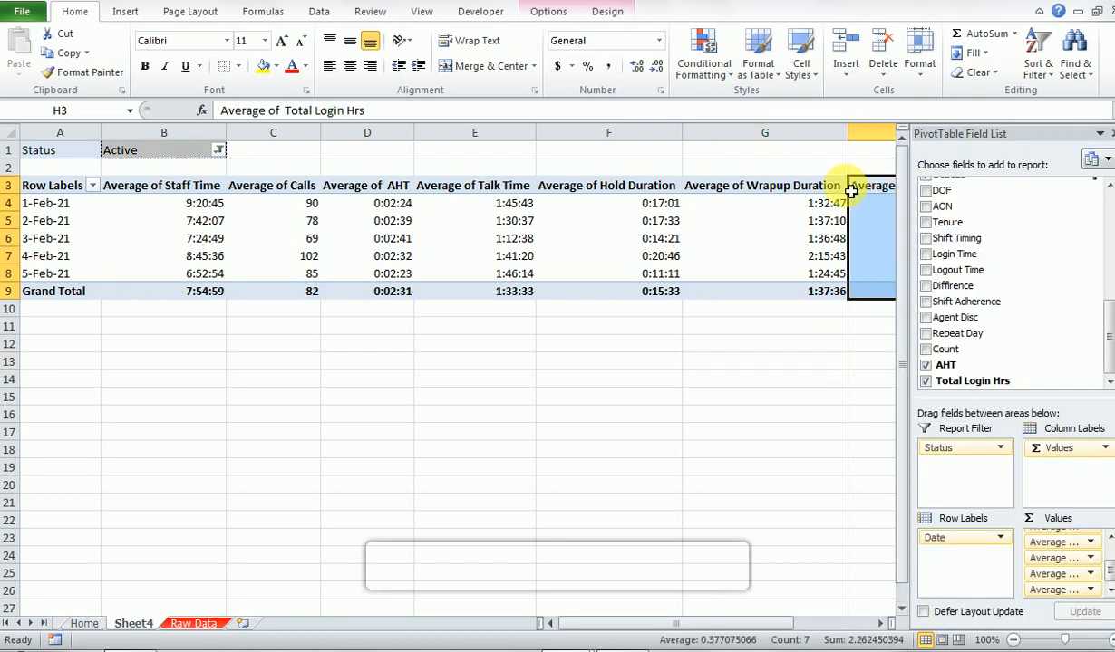
left_click_drag(853, 195, 242, 221)
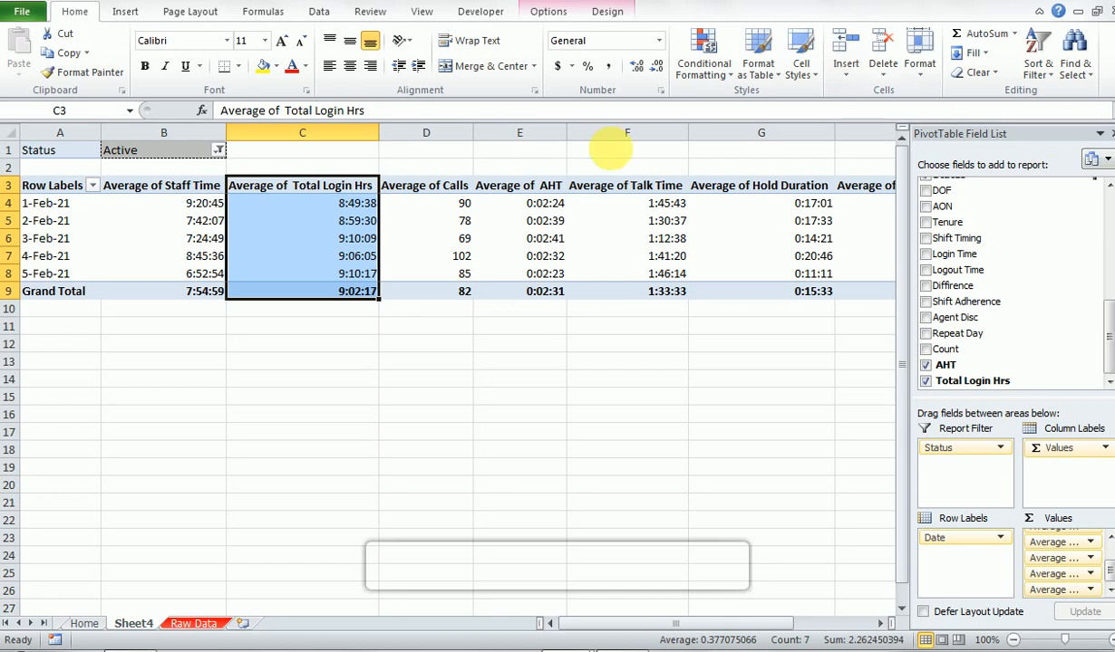
left_click(554, 221)
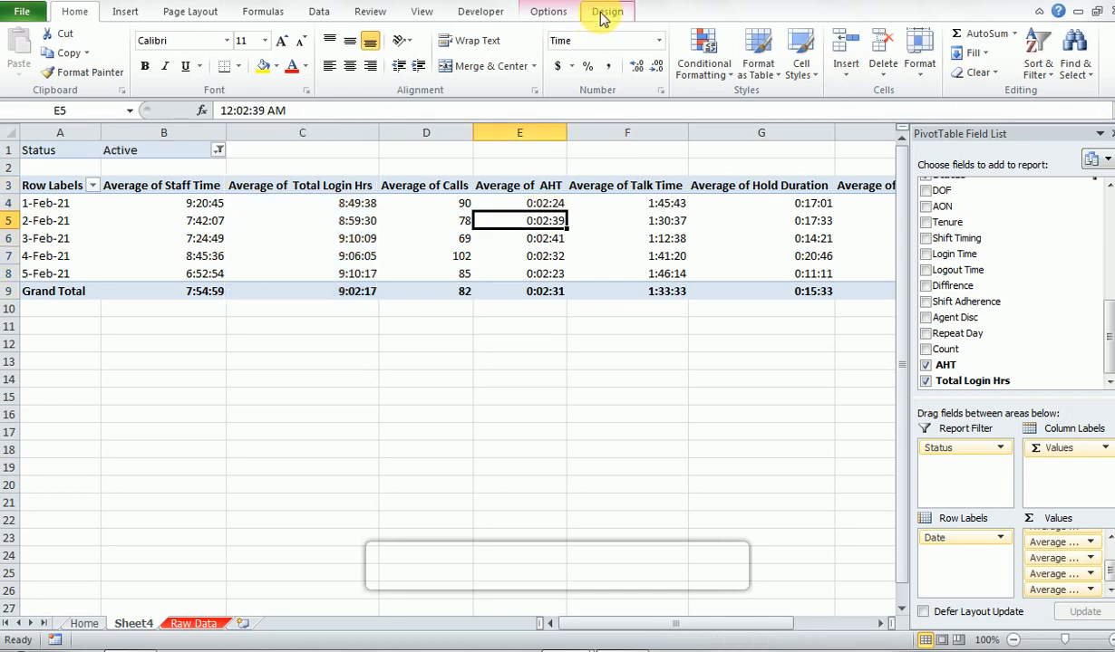
- Start a new calculated field for the PivotTable and name it Shift Adhere%
left_click(559, 16)
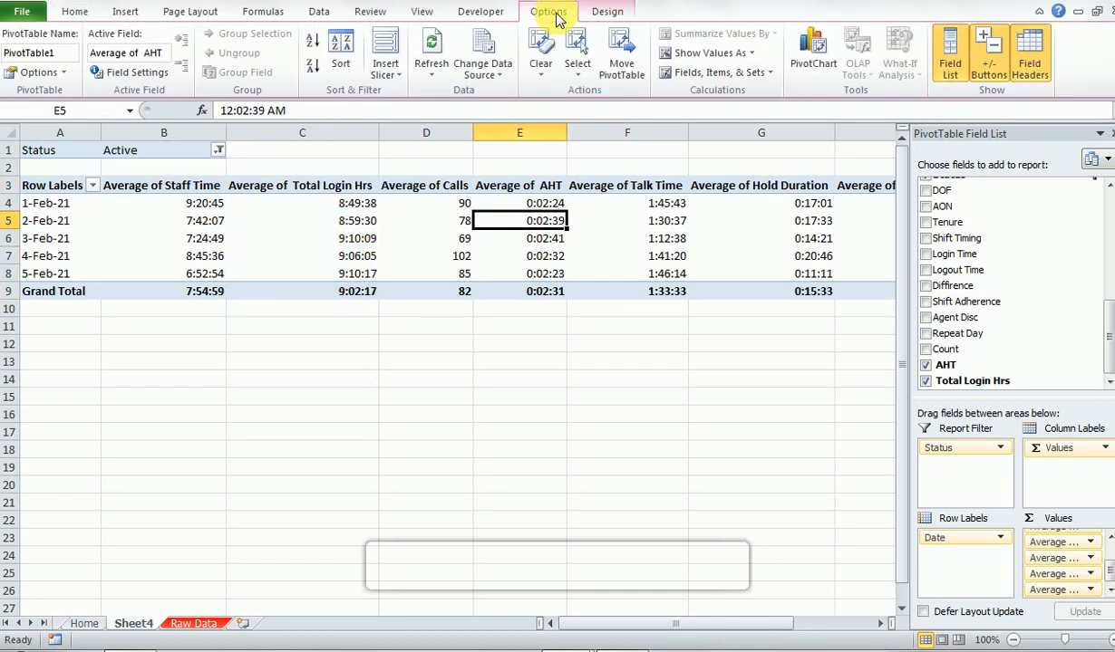
left_click(681, 73)
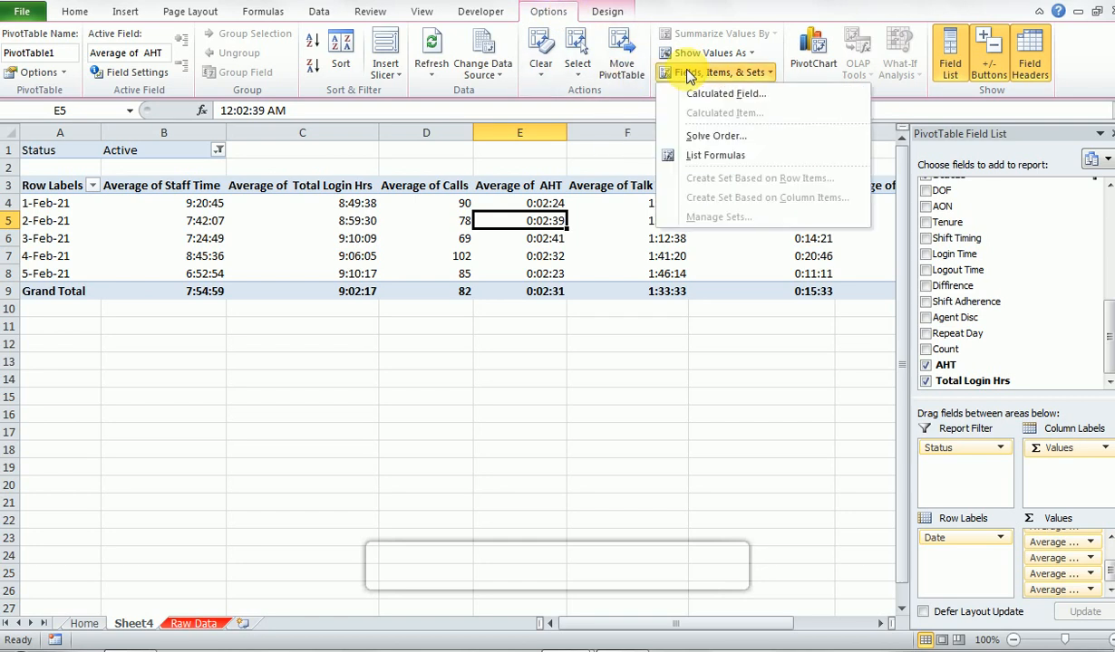
left_click(725, 94)
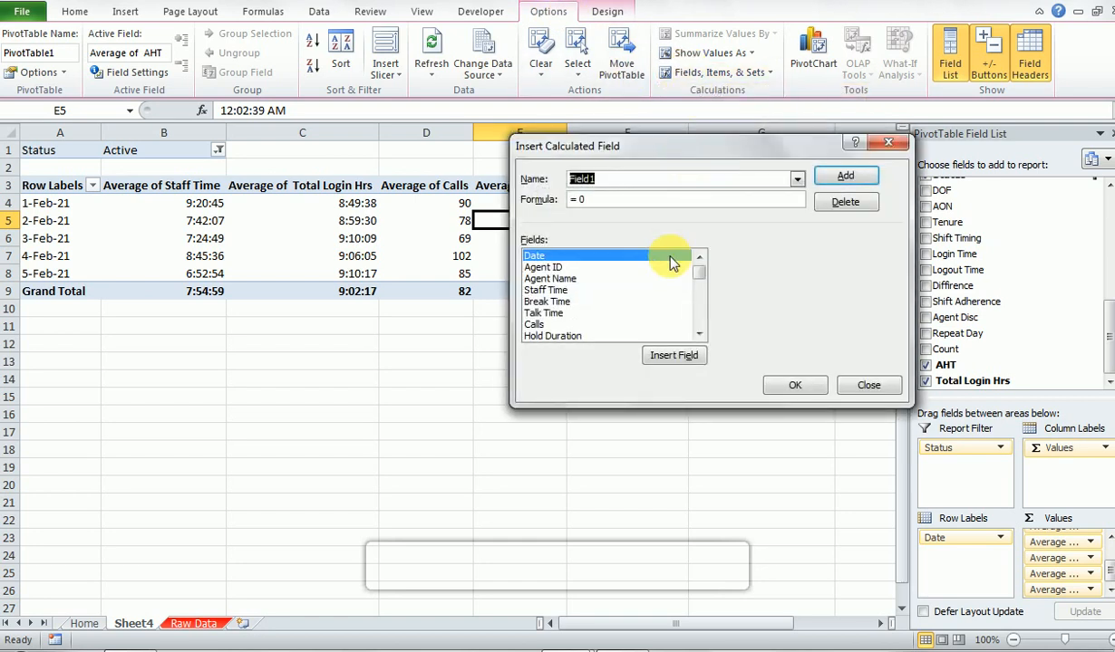
scroll(697, 290, "down", 5)
scroll(698, 272, "up", 5)
type("Shir")
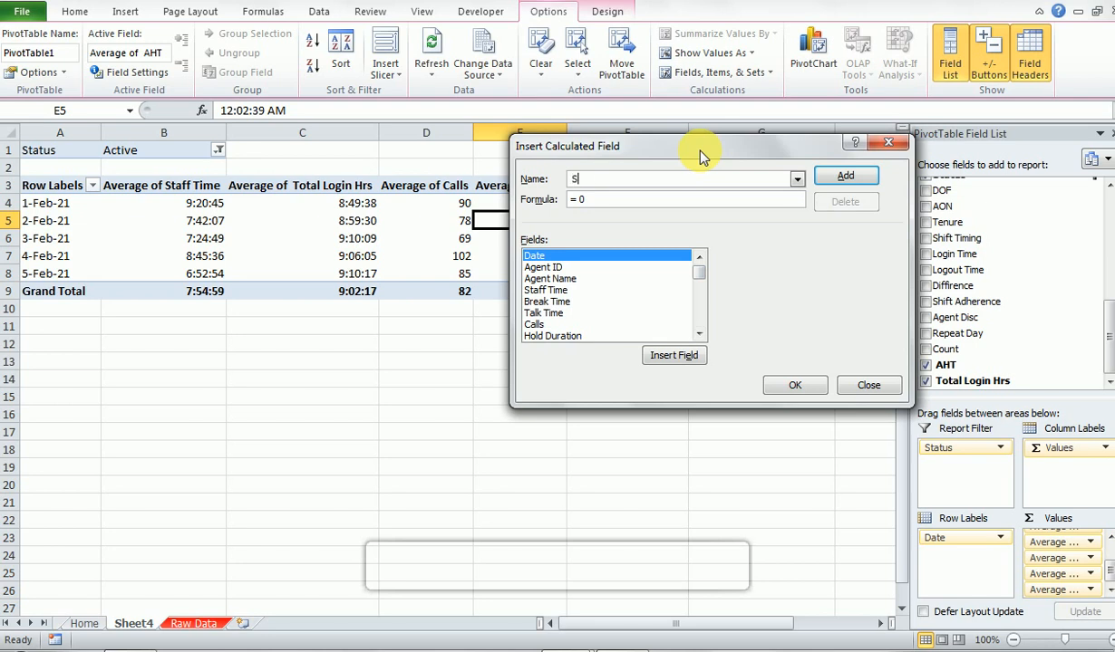
key("BackSpace")
type("ft Ajd")
key("BackSpace")
key("BackSpace")
key("BackSpace")
type("Ahj")
key("BackSpace")
key("BackSpace")
type("dhere%")
- Set the Shift Adhere% formula to Shift Adherence divided by Count and add the calculated field to the PivotTable
left_click_drag(697, 268, 696, 323)
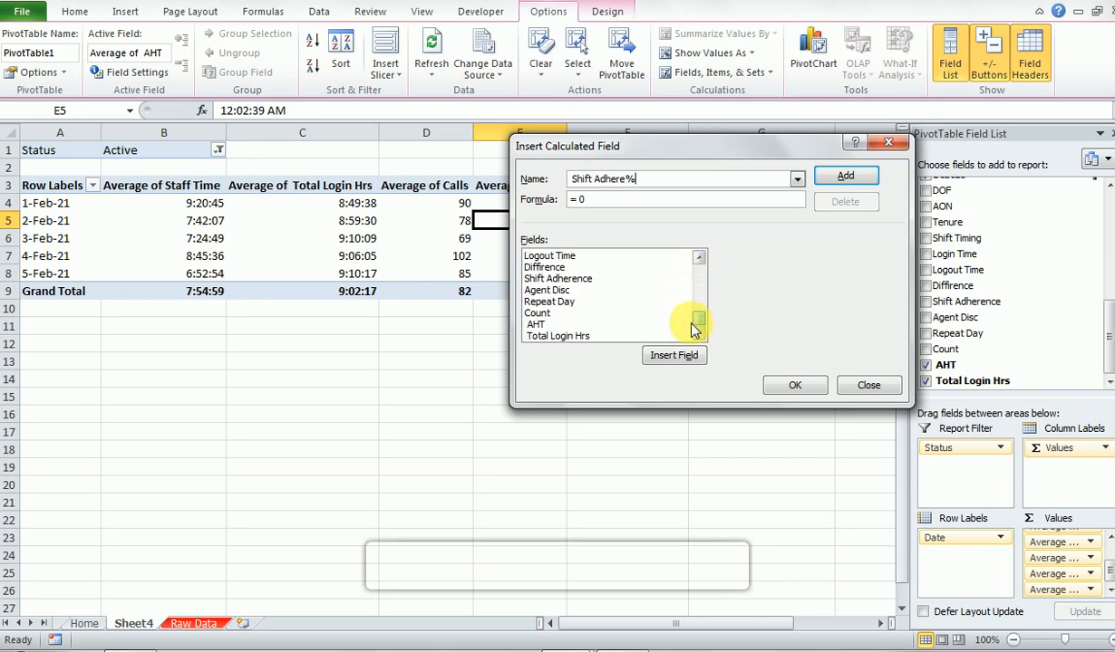
left_click(571, 280)
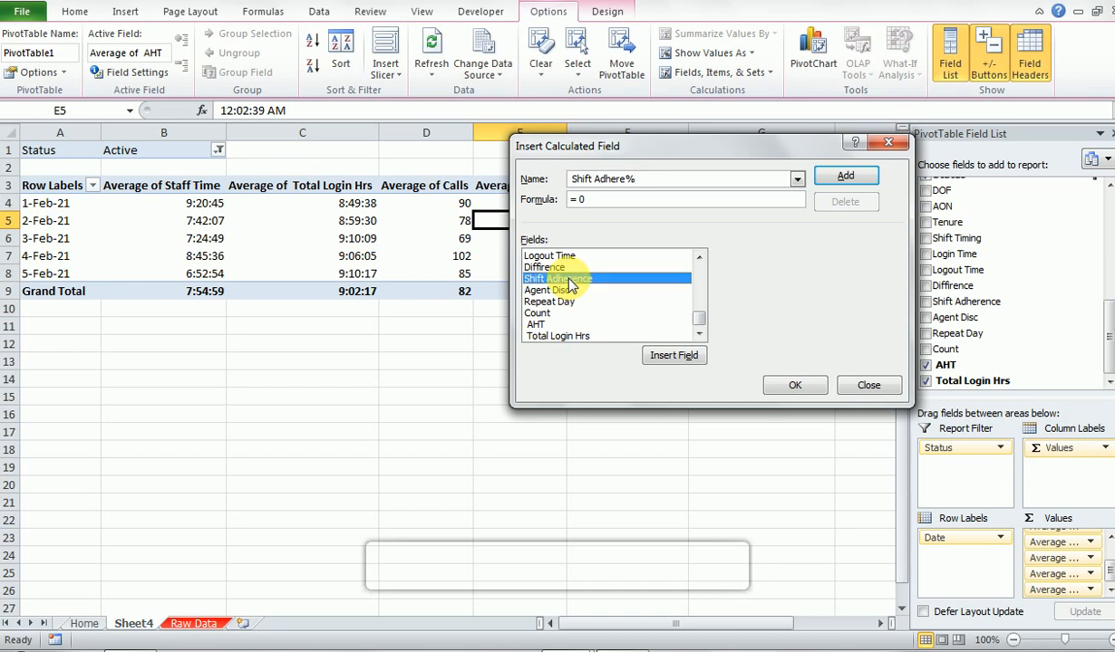
left_click(664, 355)
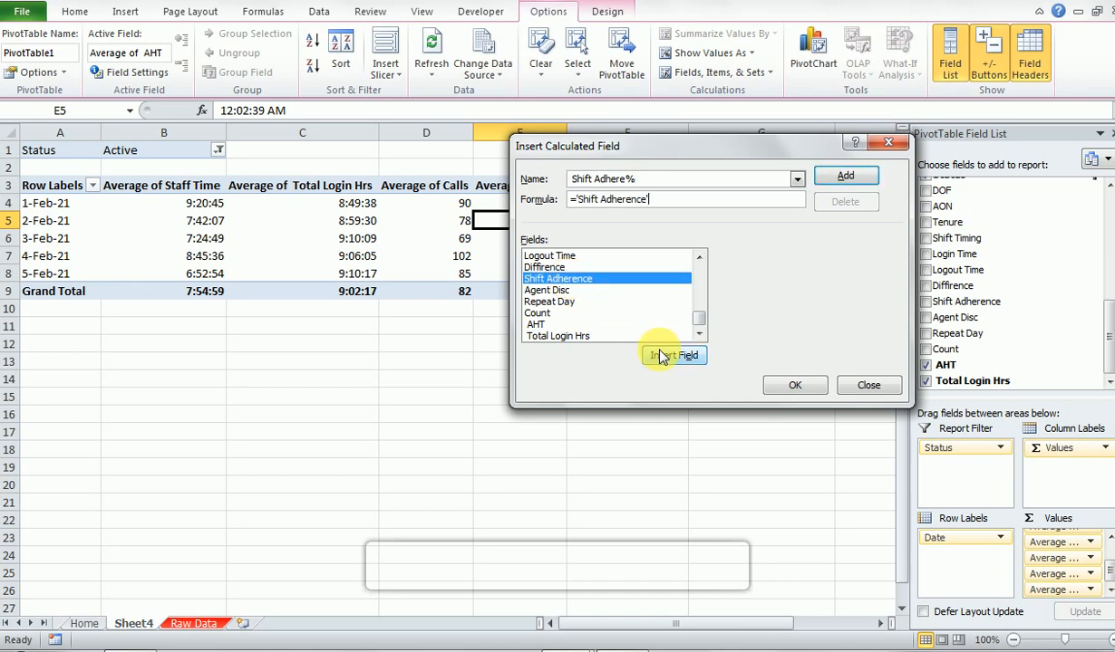
type("/")
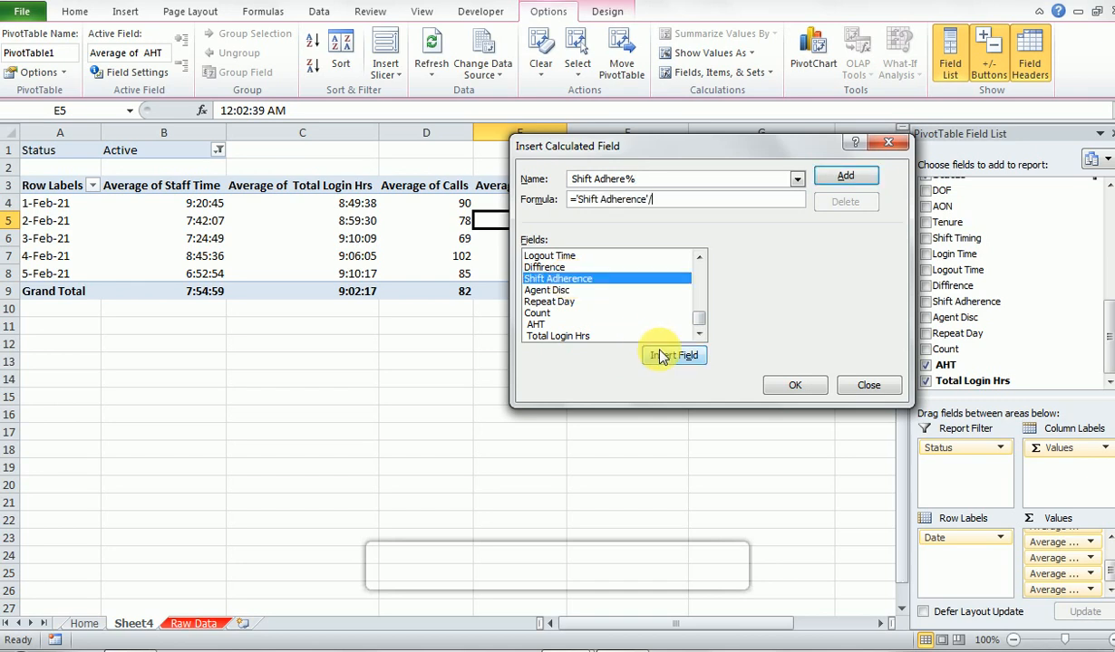
left_click(572, 313)
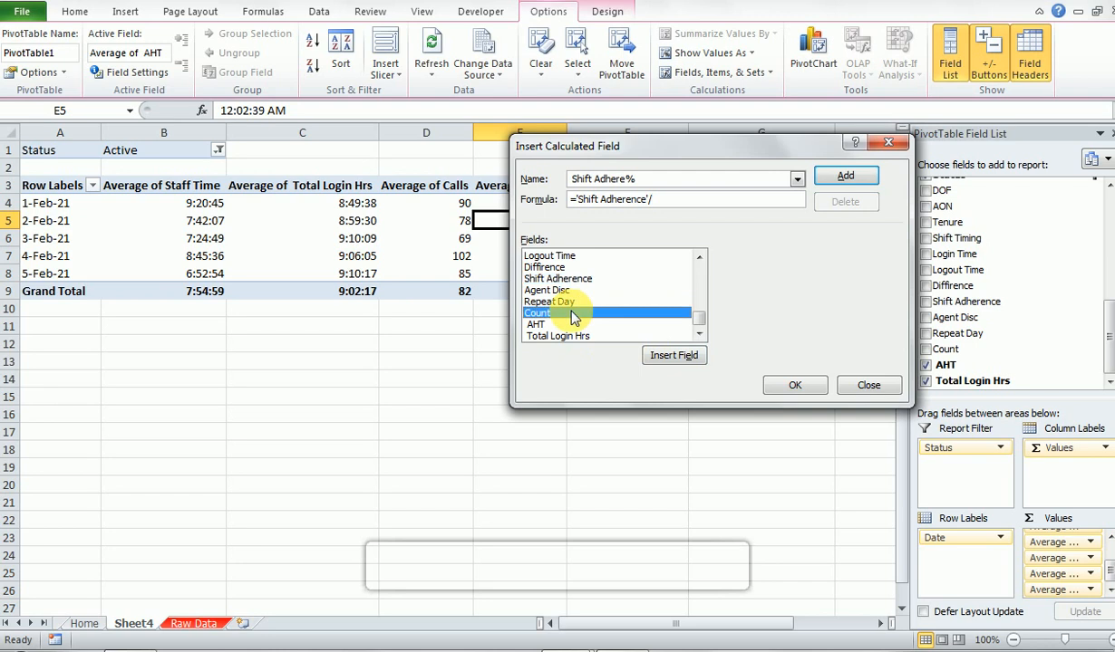
left_click(658, 357)
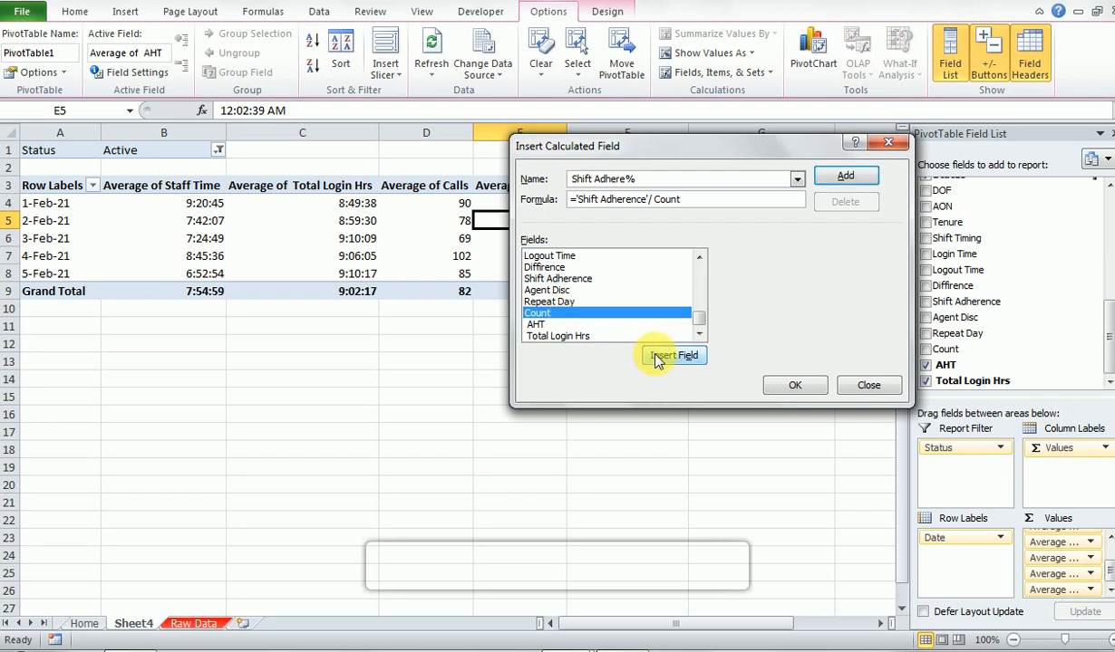
left_click(786, 387)
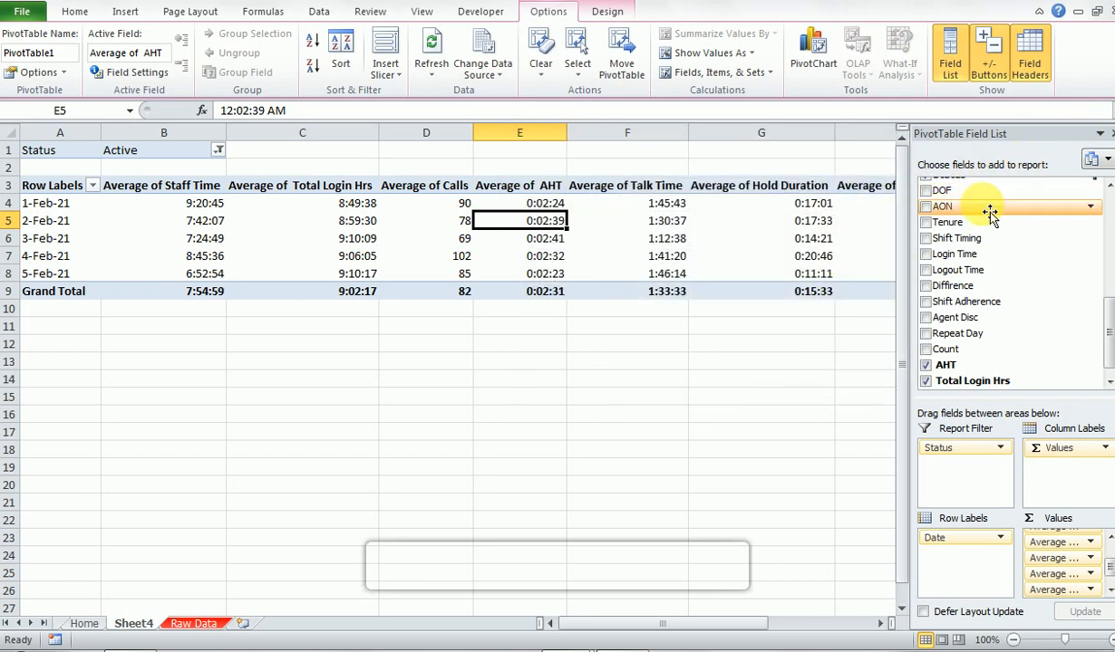
- Switch the Shift Adhere% value field to summarize by Average
left_click(1111, 589)
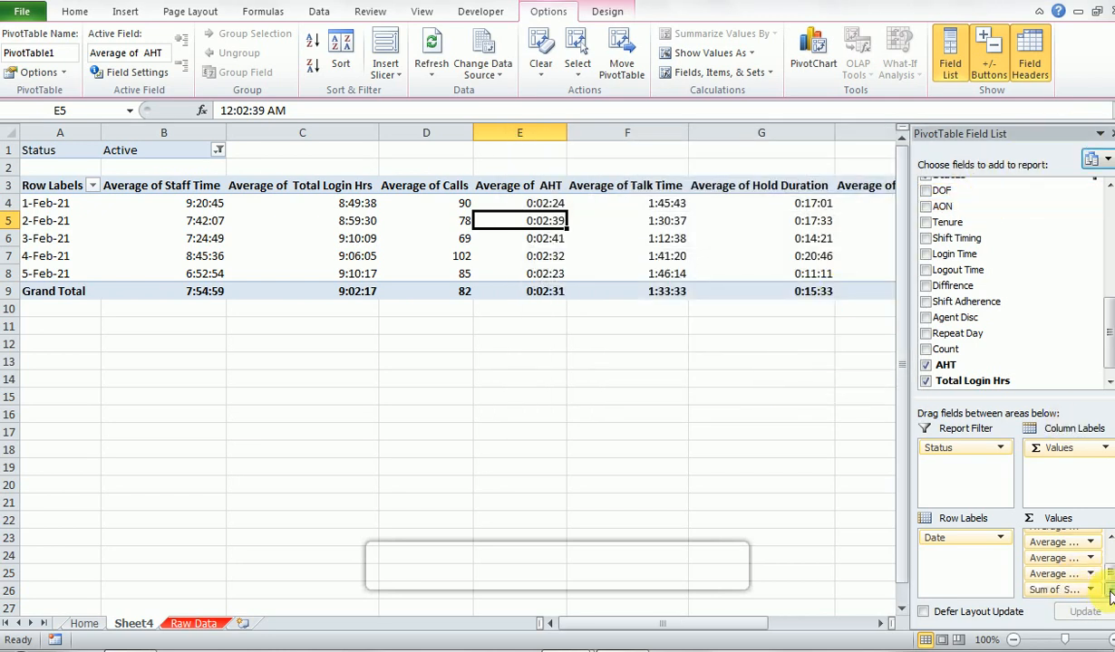
left_click(1076, 591)
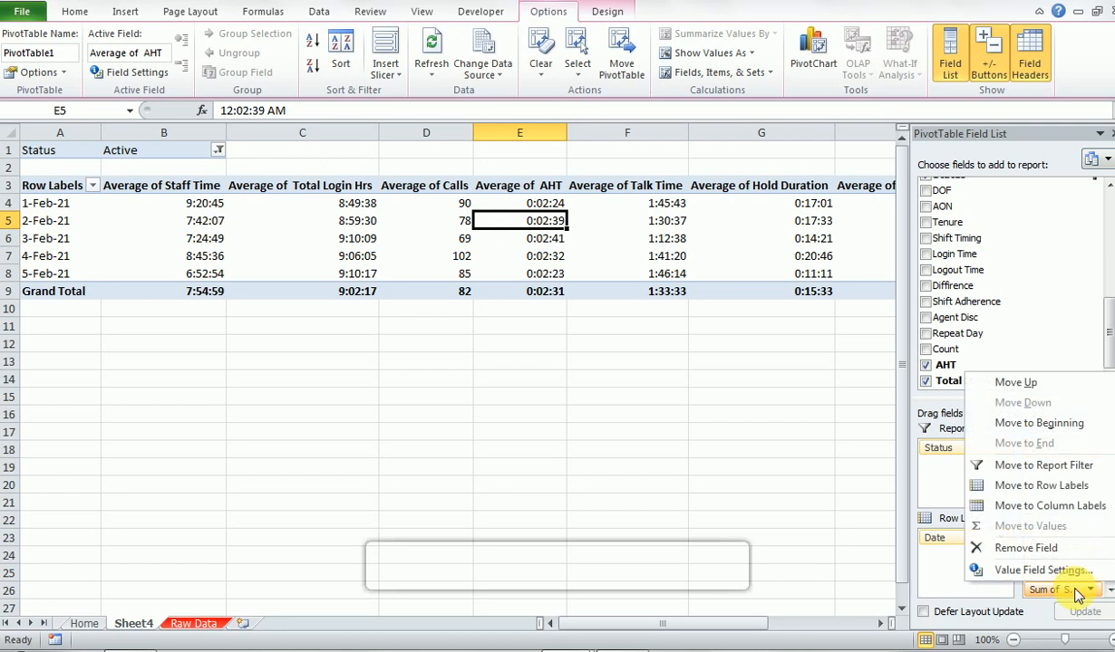
left_click(1029, 569)
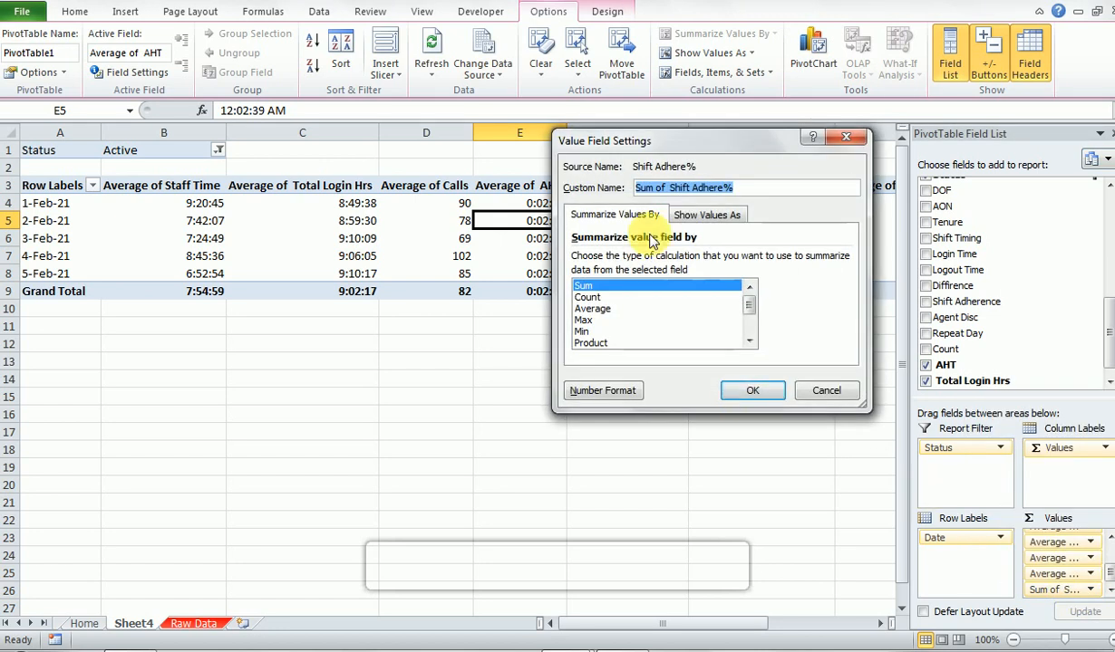
left_click(592, 308)
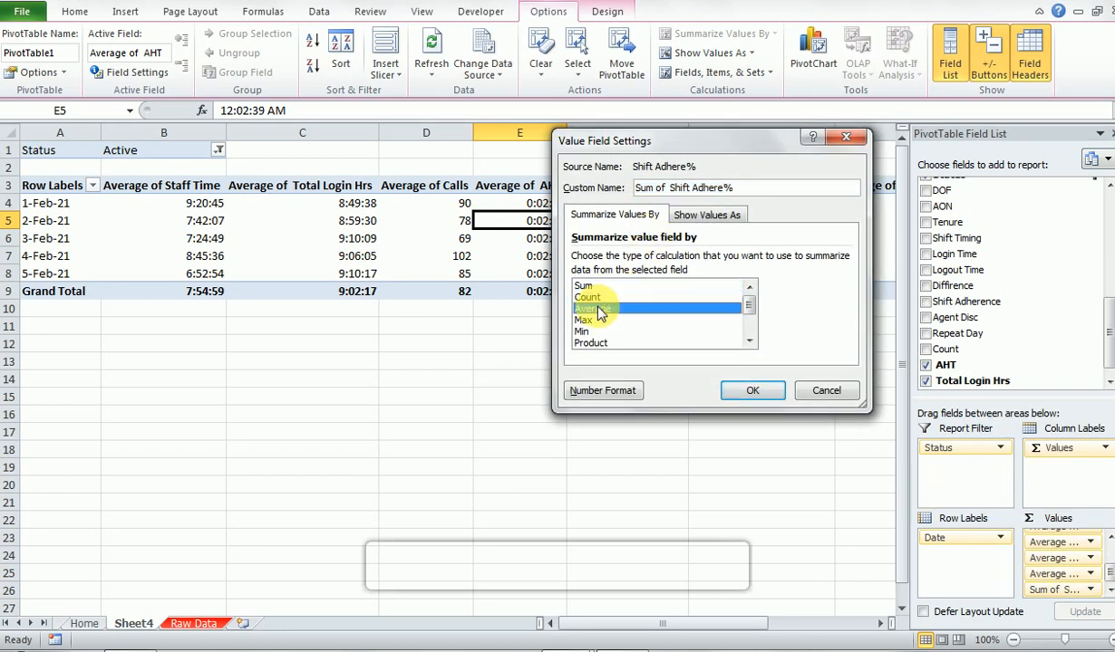
- Format the Shift Adhere% values as Percentage with 0 decimal places, apply the settings and close the PivotTable Field List
left_click(600, 390)
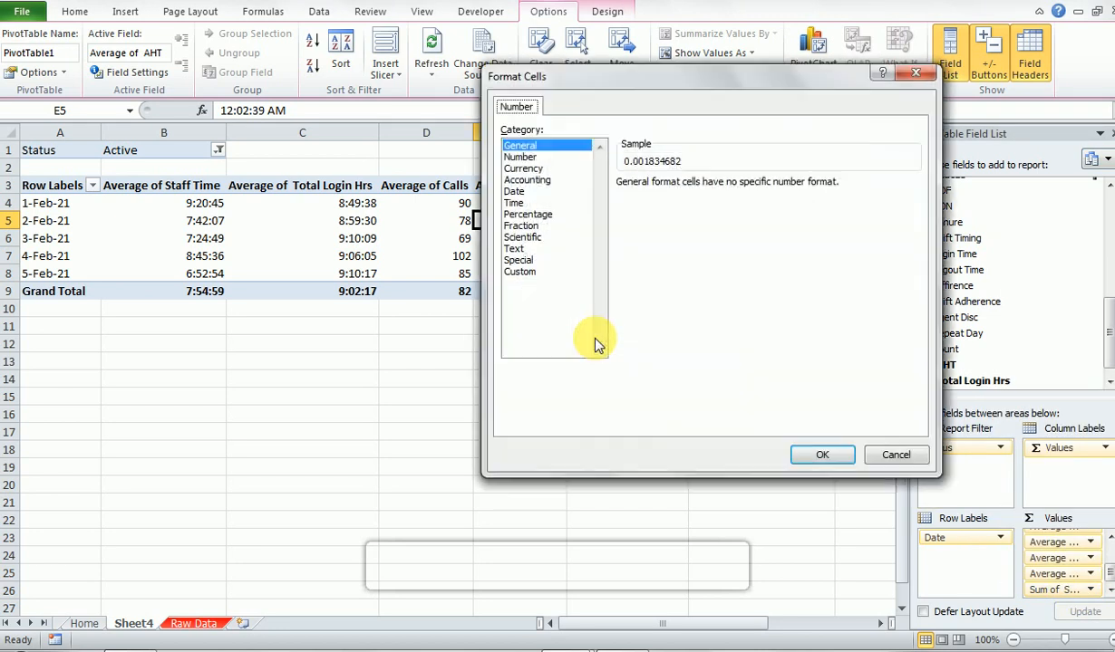
left_click(528, 214)
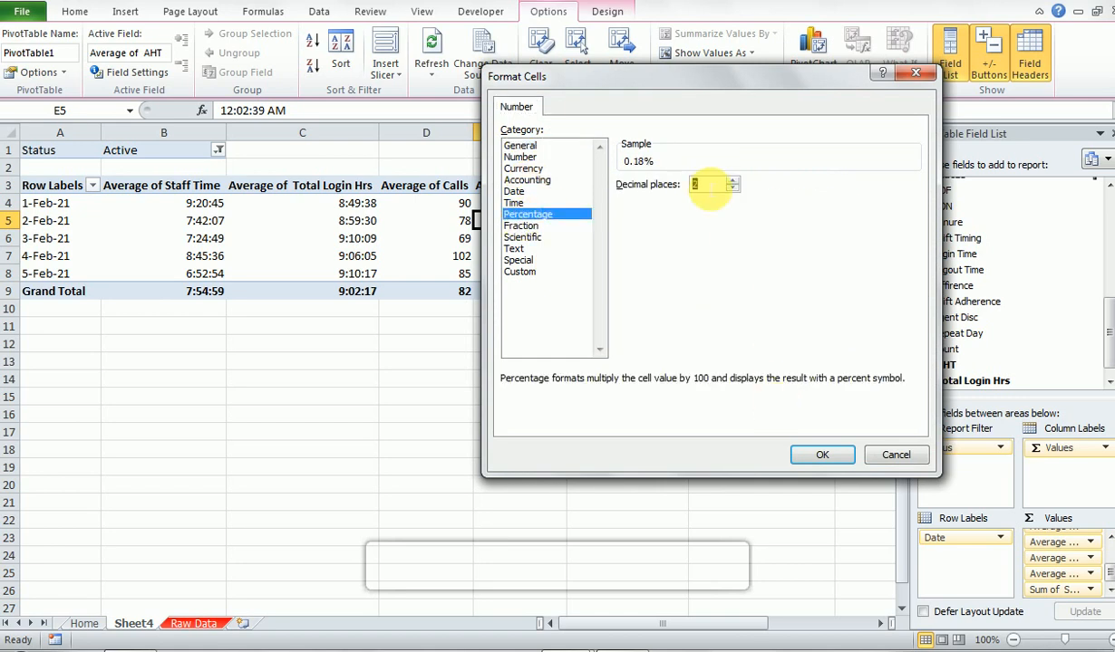
type("0")
left_click(826, 456)
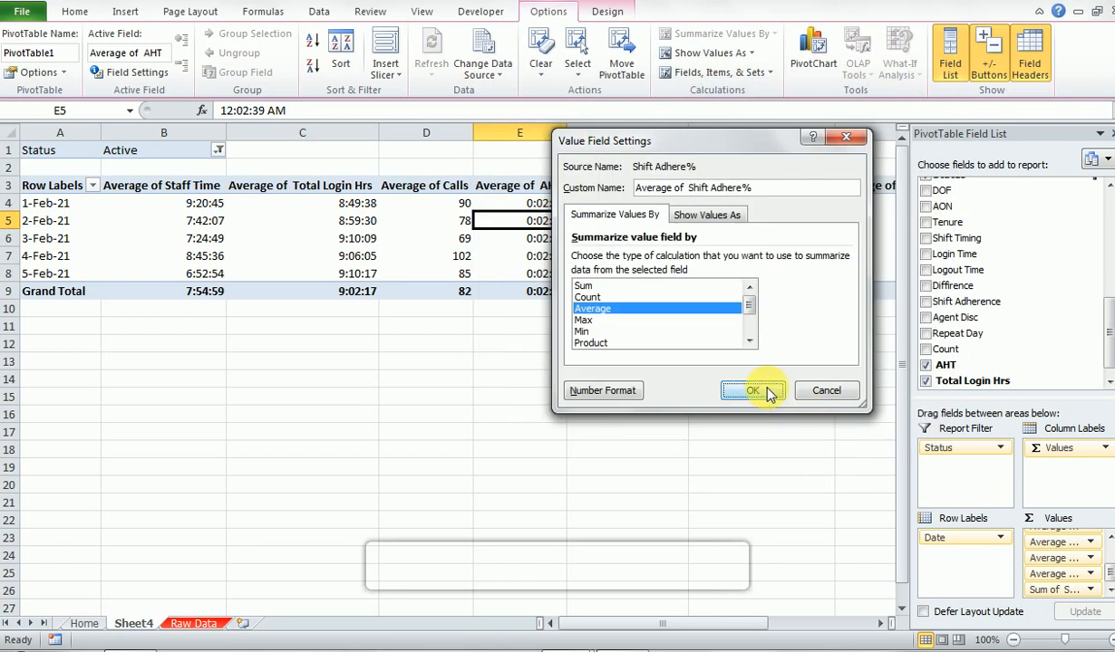
left_click(761, 392)
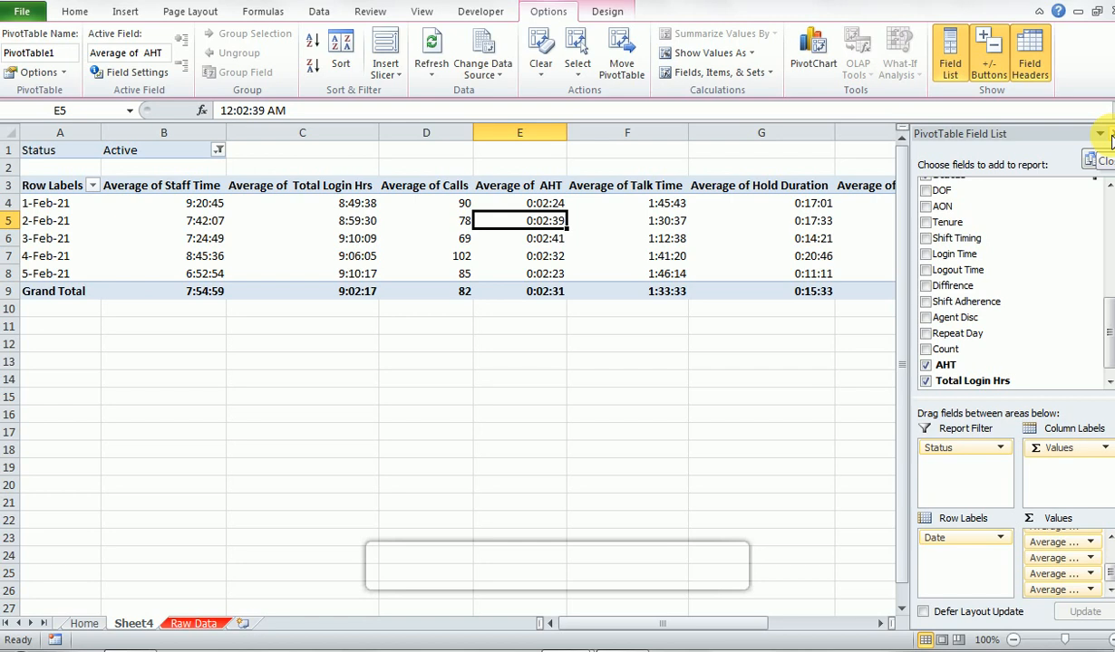
left_click(1111, 135)
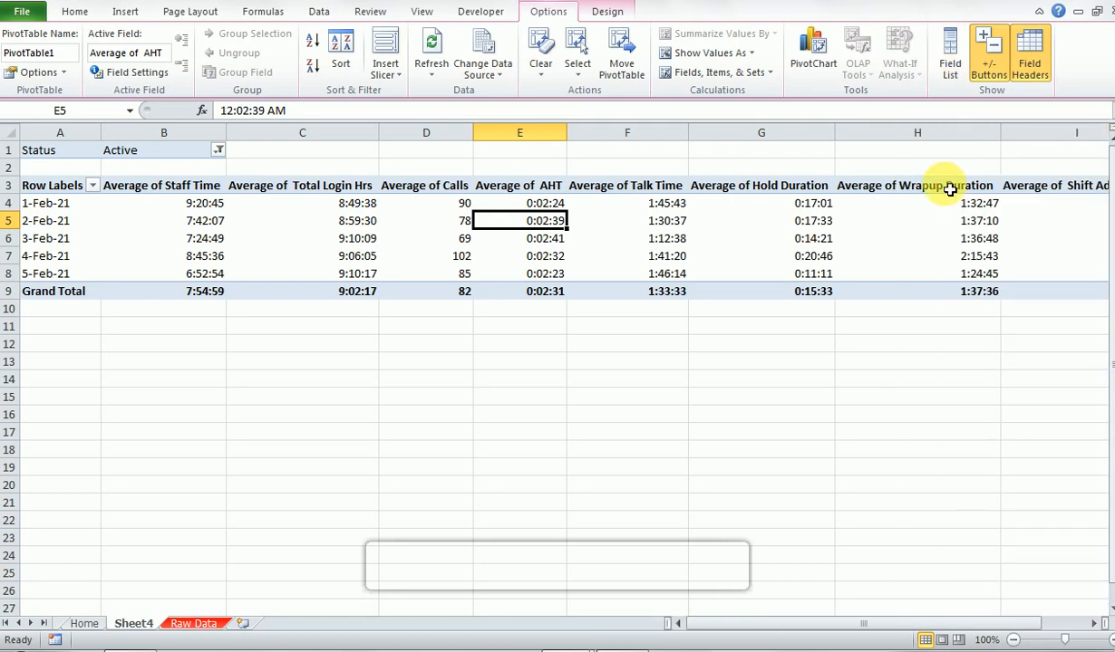
- Copy the "Average of" prefix from the Average of Staff Time header in B3
left_click(923, 207)
key("Up")
key("Home")
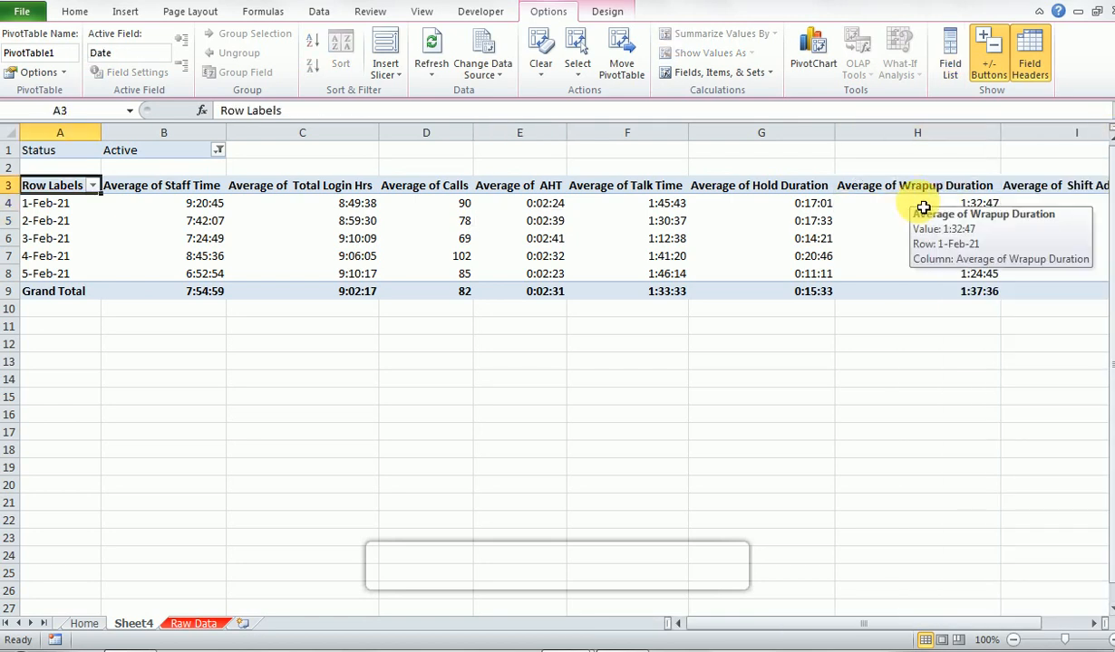
key("Right")
key("Left")
key("Right")
key("ctrl+shift+Right")
key("Left")
key("Right")
key("F2")
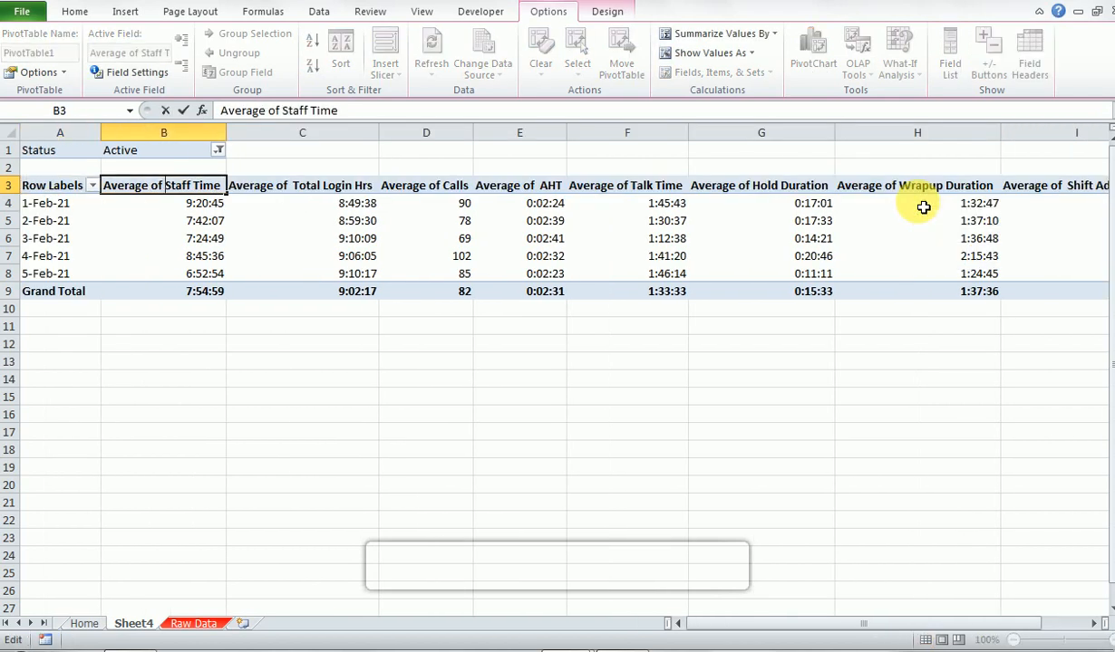
key("ctrl+shift+Left")
key("ctrl+shift+Left")
key("ctrl+c")
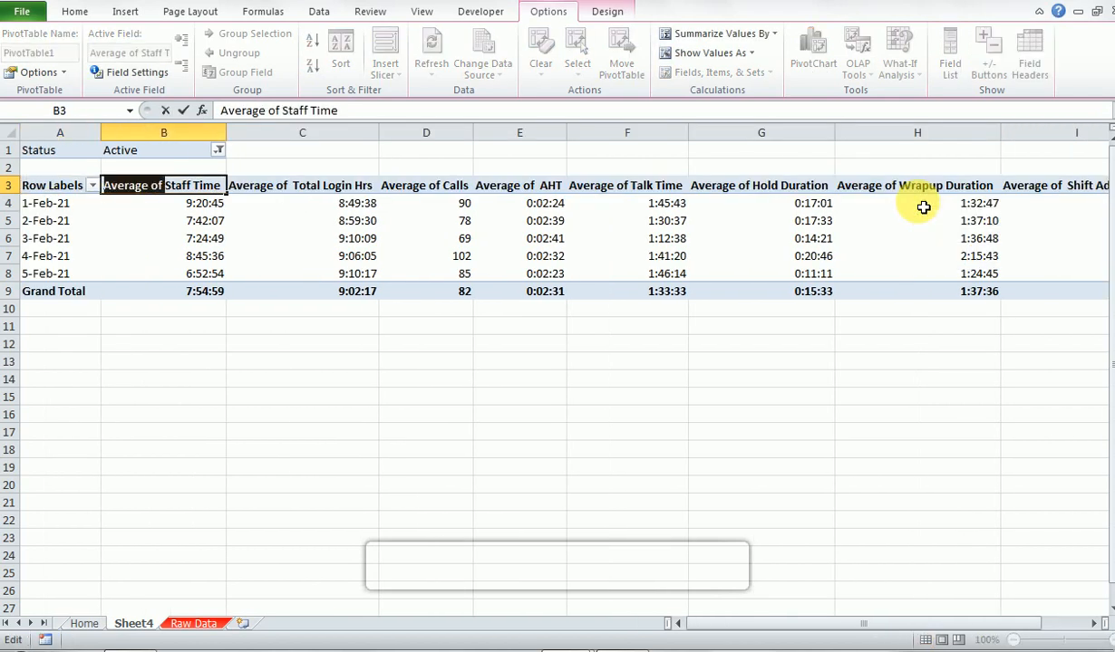
key("Return")
- Replace every "Average of" with nothing across the PivotTable's value headers in row 3
key("Up")
key("ctrl+shift+Right")
key("ctrl+h")
key("ctrl+v")
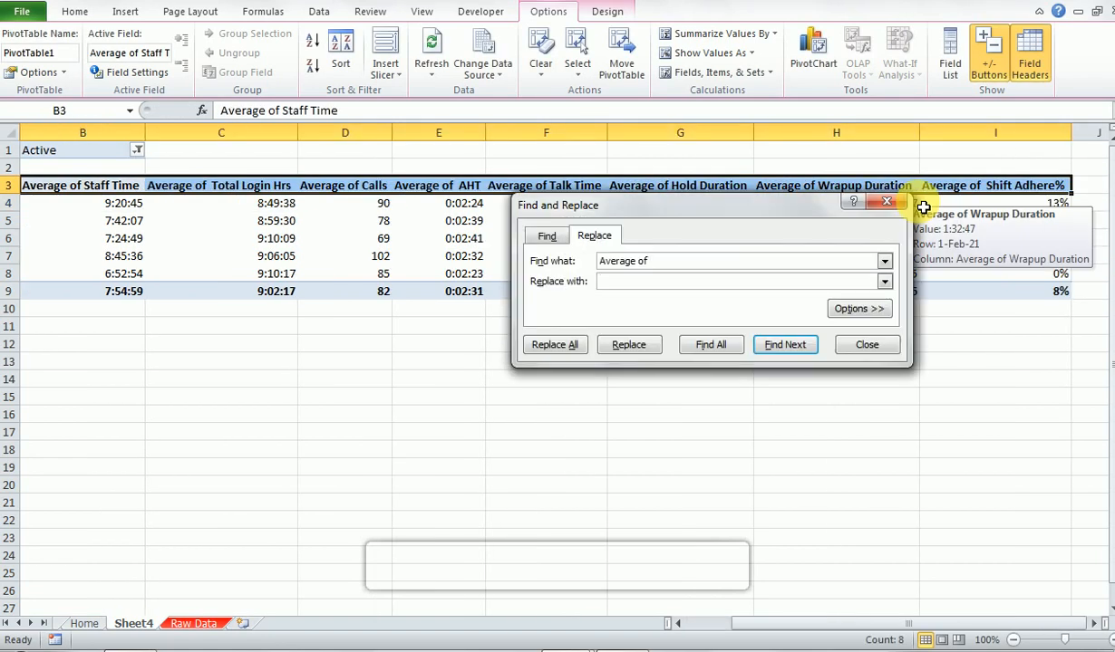
key("alt+a")
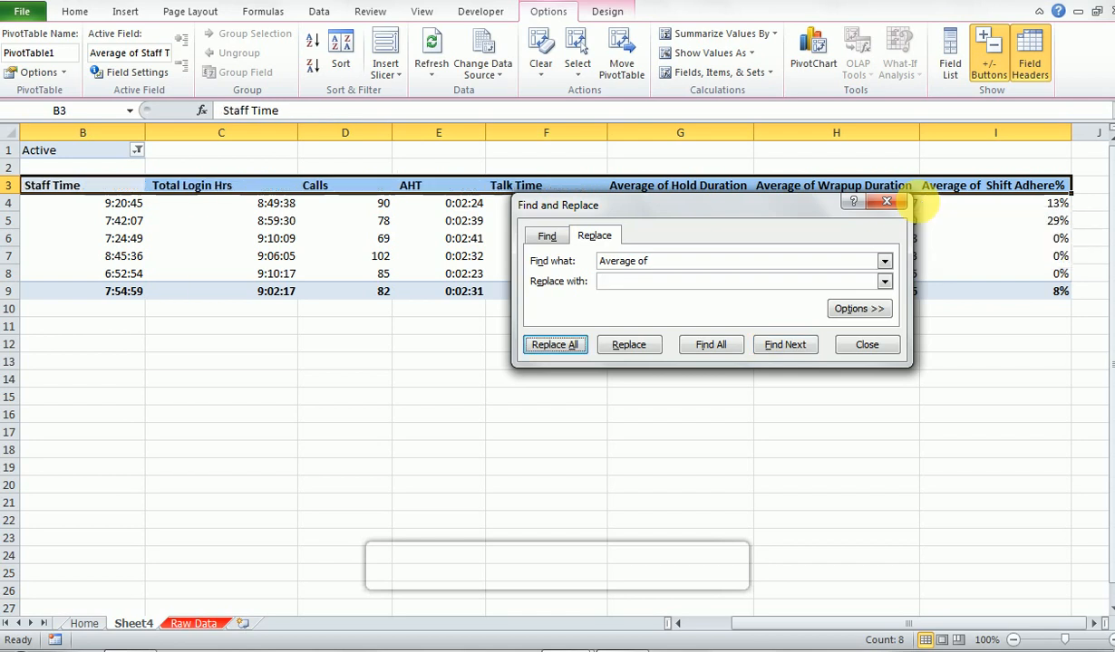
key("Return")
key("Escape")
- AutoFit the widths of the PivotTable's value columns, covering both the headers and all data rows
key("Right")
key("ctrl+shift+Right")
key("alt")
key("h")
key("o")
key("i")
key("Left")
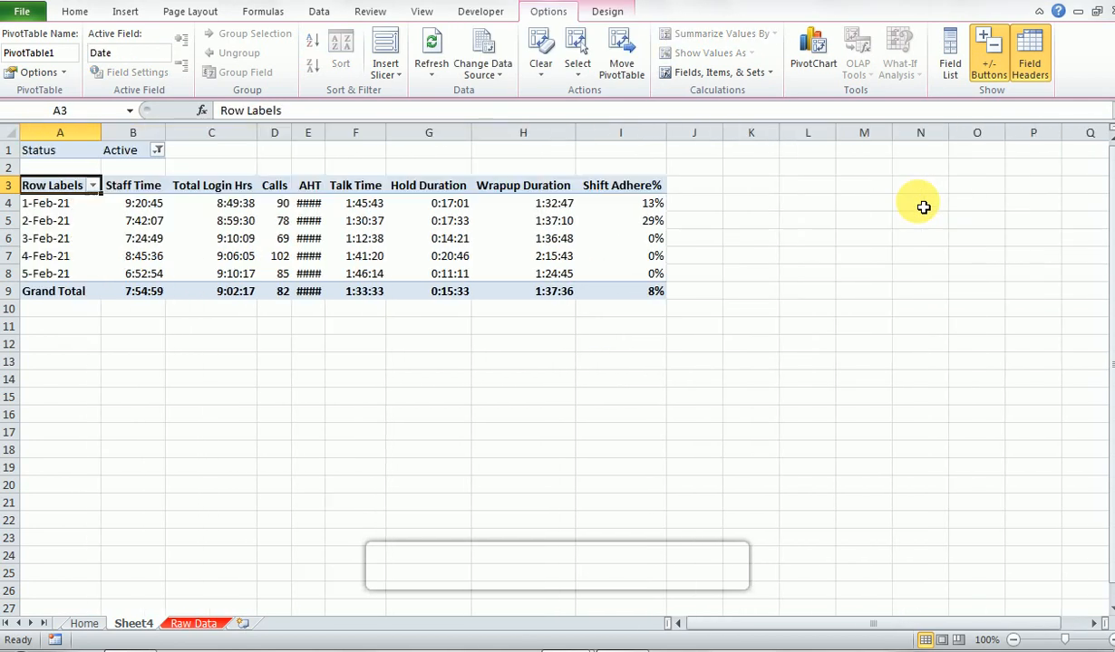
key("Right")
key("ctrl+shift+Right")
key("ctrl+shift+Down")
key("alt+o")
key("c")
key("a")
key("Left")
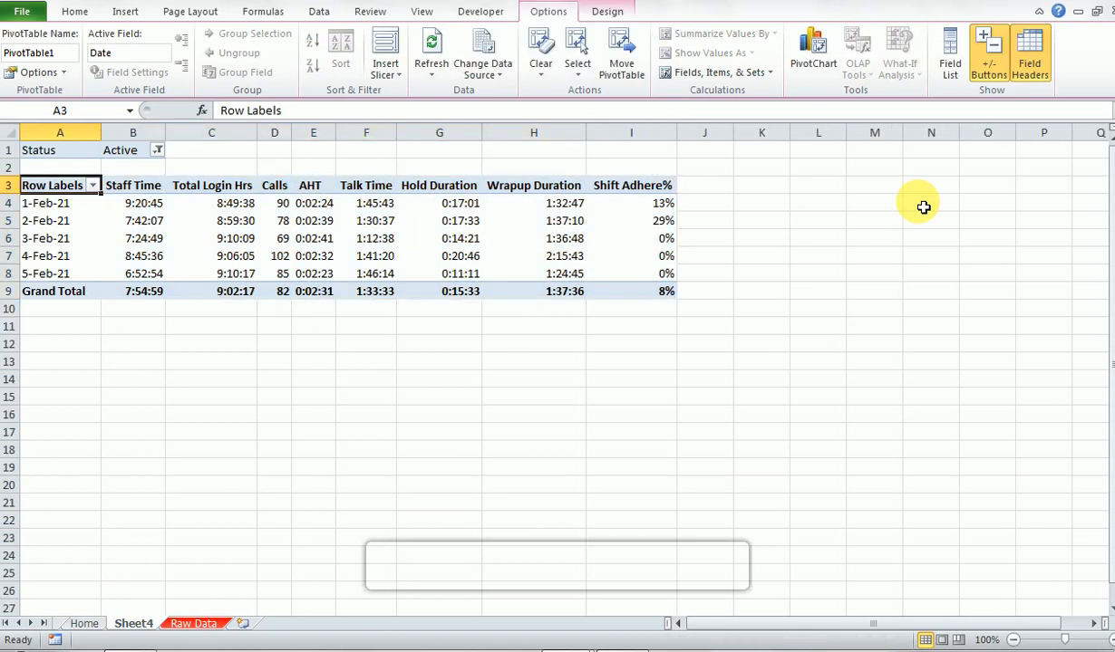
- Center-align the whole PivotTable, from the header row through the Grand Total row
key("ctrl+shift+Right")
key("ctrl+shift+Down")
key("alt")
key("alt")
key("alt+h")
key("a")
key("c")
key("Left")
- Rename the Row Labels header in A3 as Date
key("Right")
key("Left")
type("Date")
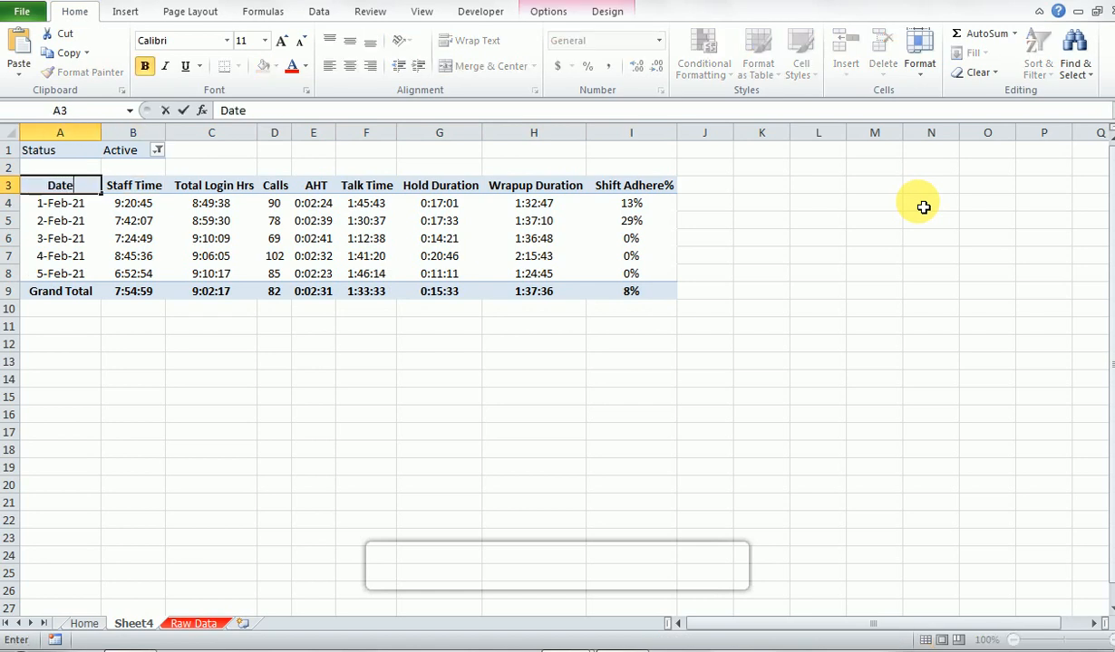
key("Return")
- Set the PivotTable's Status filter to Inactive and go to the first Total Login Hrs value
key("Up")
key("Up")
key("Up")
key("Right")
key("alt+Down")
key("Down")
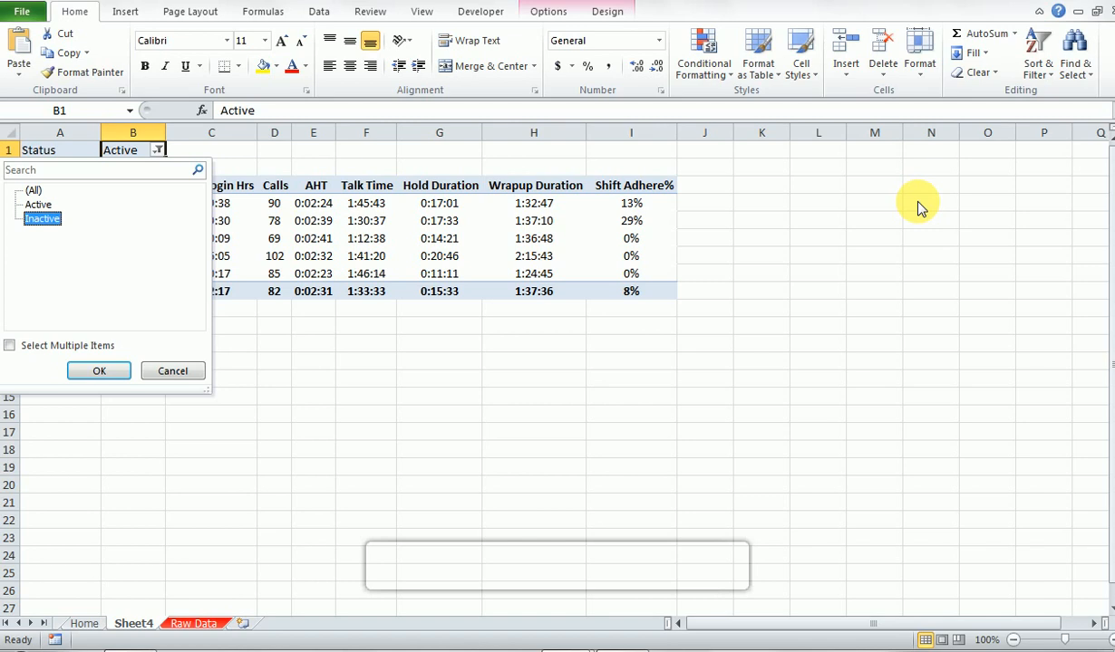
key("Return")
key("Down")
key("Down")
key("Down")
key("Right")
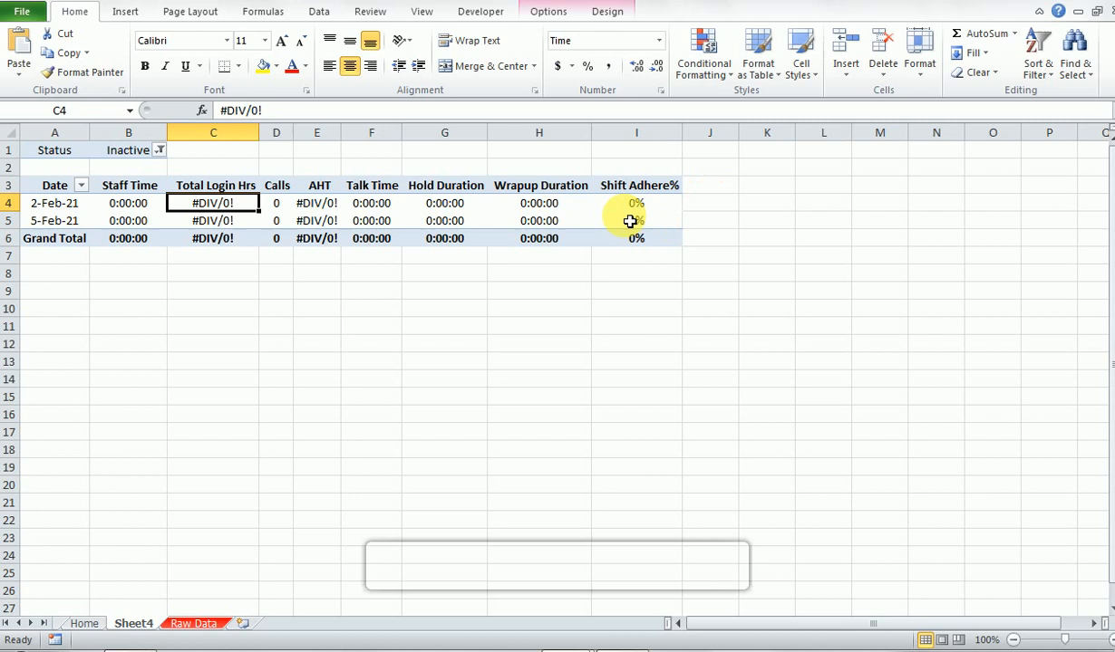
- Set the PivotTable options to show error values as blank cells
mouse_move(562, 231)
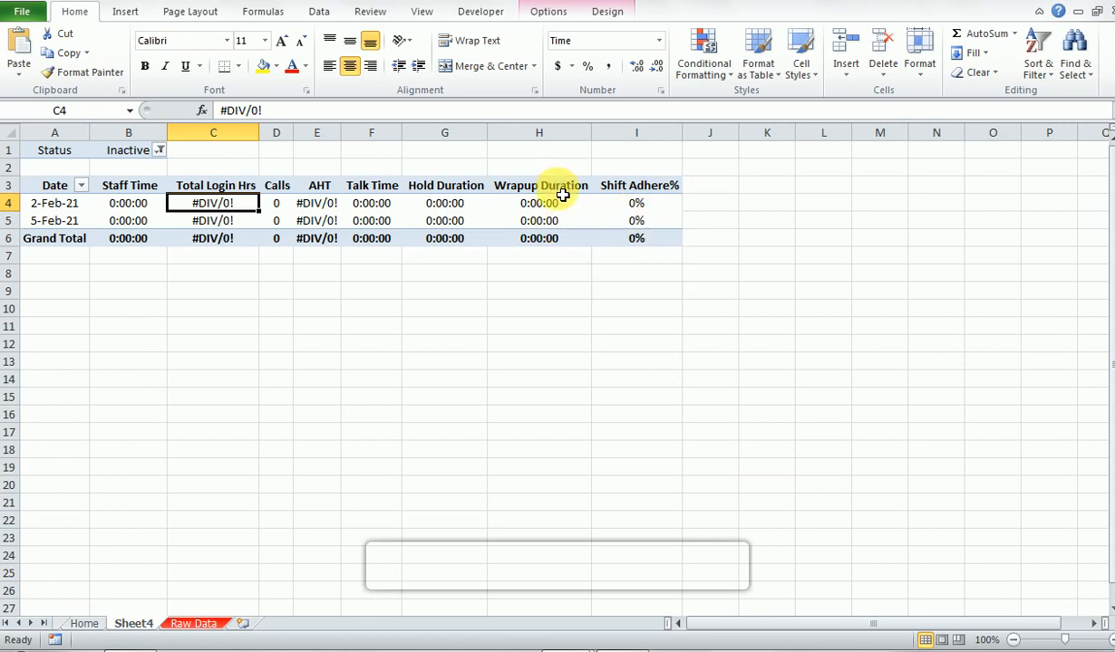
right_click(550, 206)
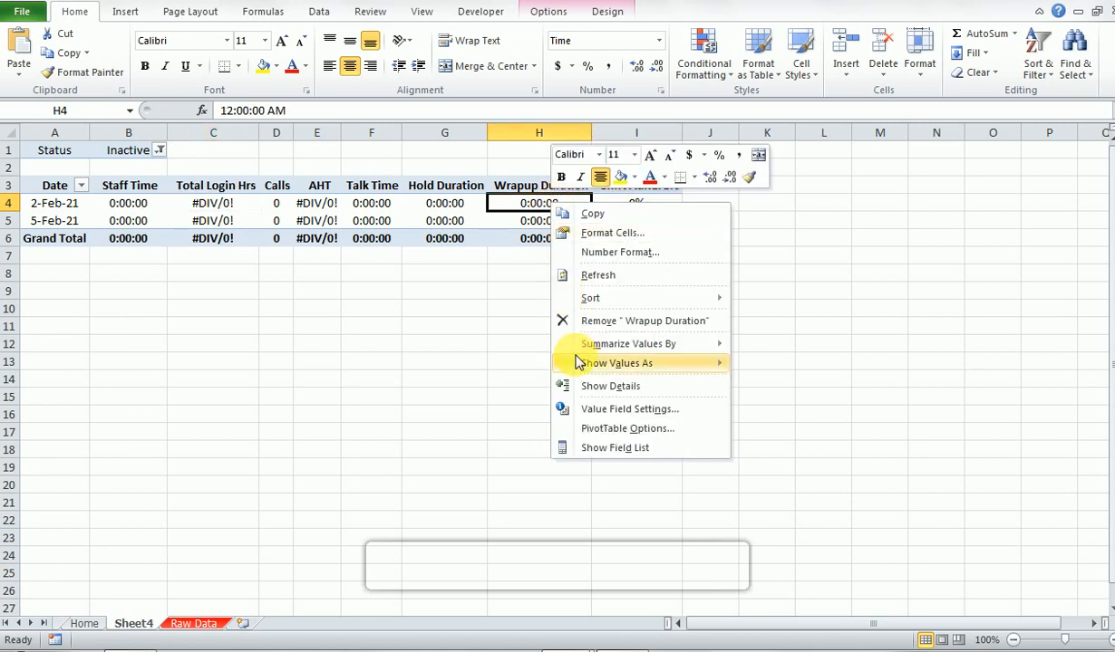
left_click(598, 434)
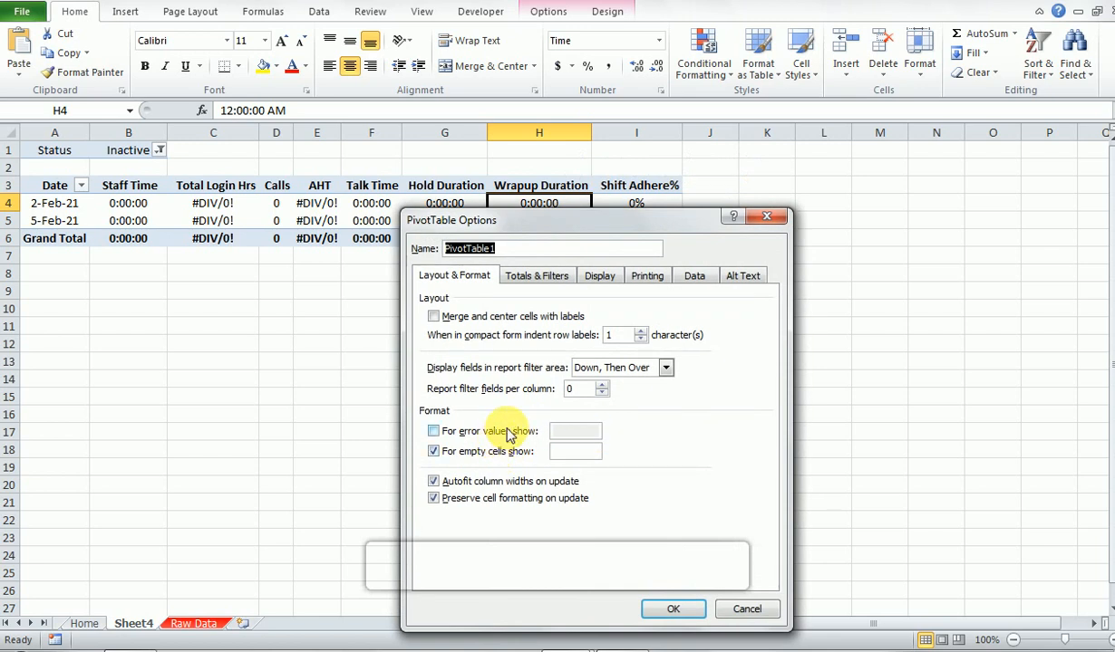
left_click(510, 433)
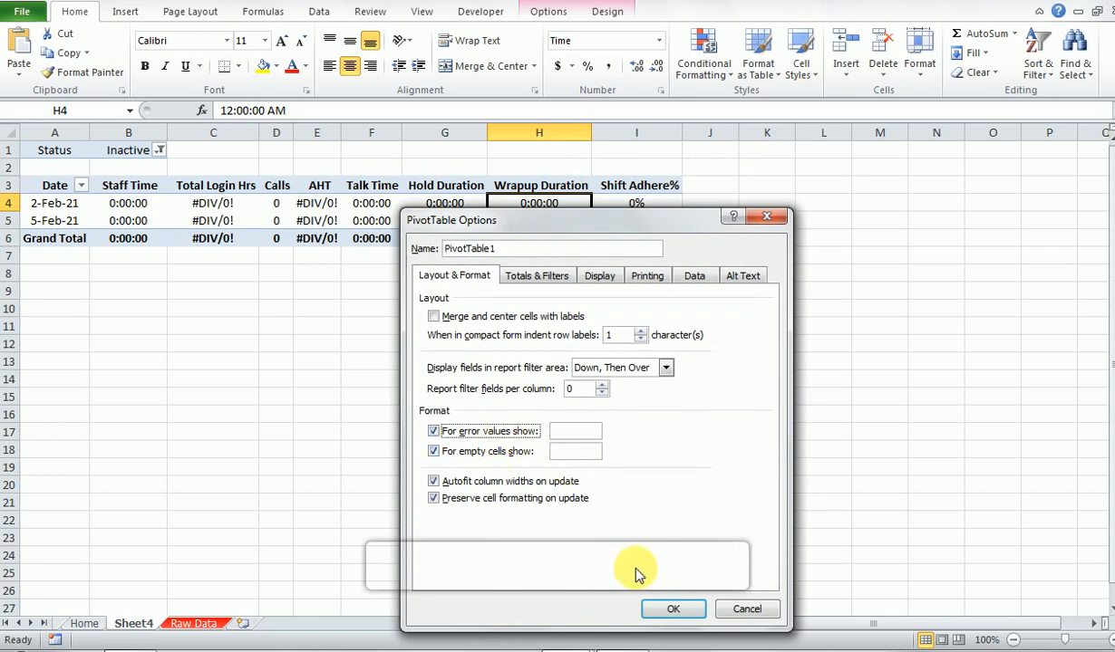
left_click(668, 610)
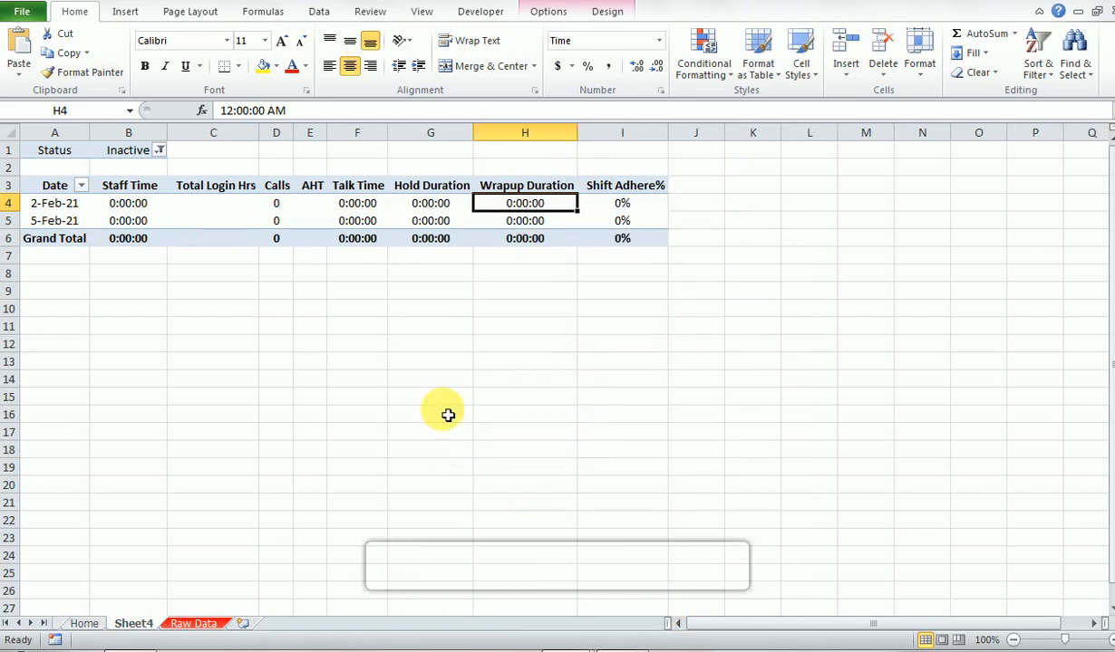
- Set the PivotTable's Status filter back to Active
mouse_move(313, 216)
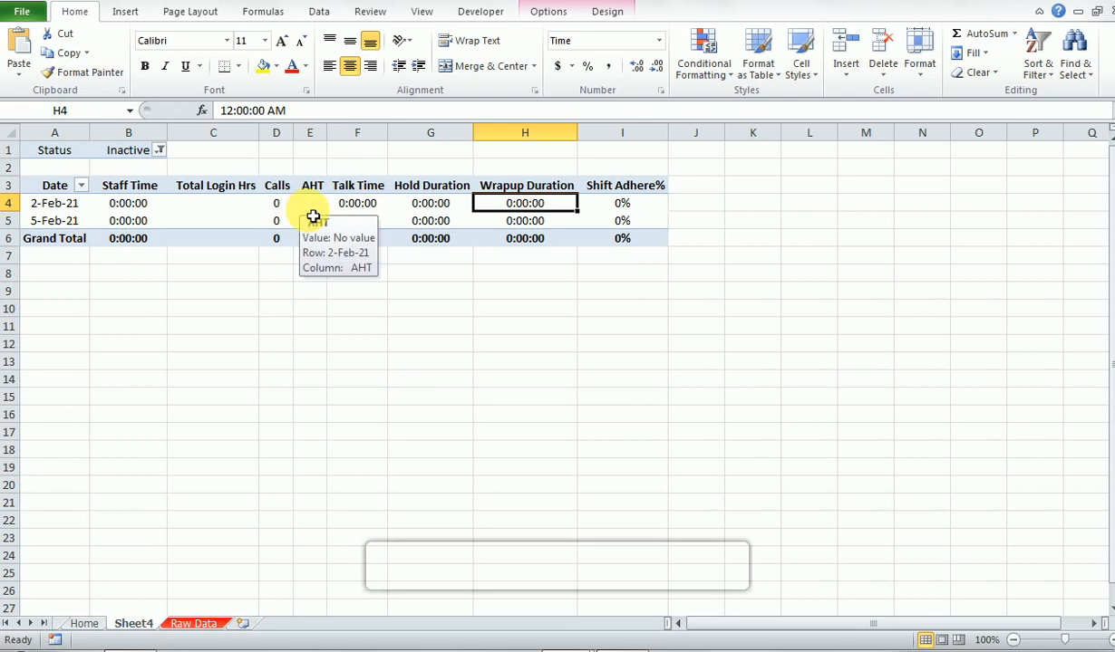
left_click(159, 150)
left_click(38, 205)
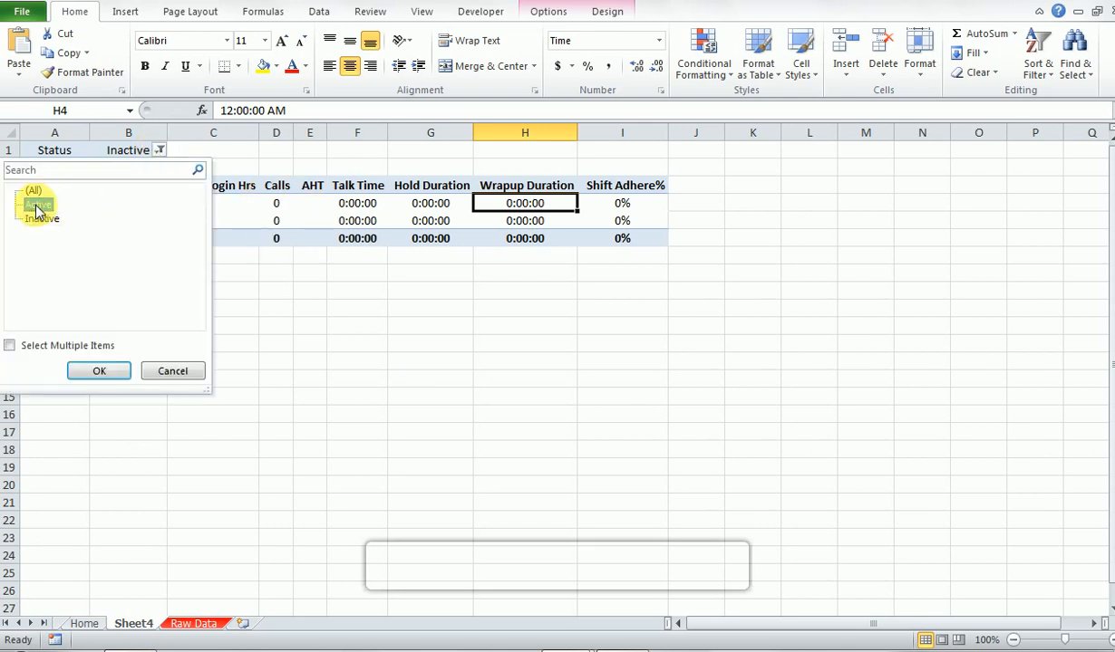
left_click(98, 371)
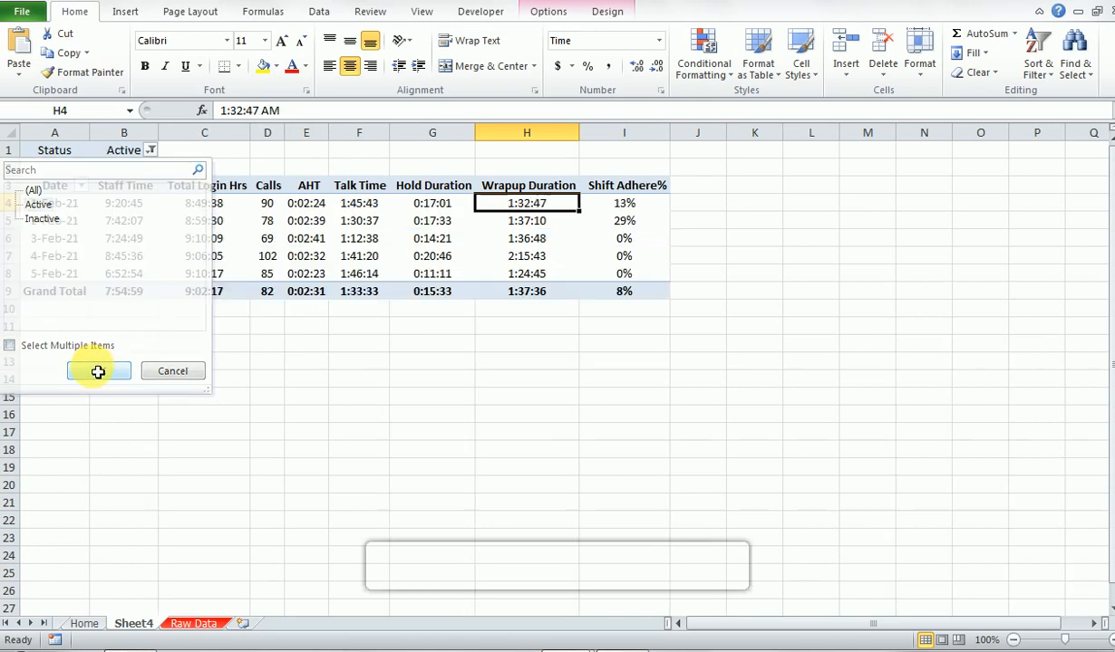
- Turn off the gridlines on the PivotTable's worksheet
key("Left")
key("Up")
key("Home")
key("alt+w")
key("v")
key("g")
key("Up")
key("Down")
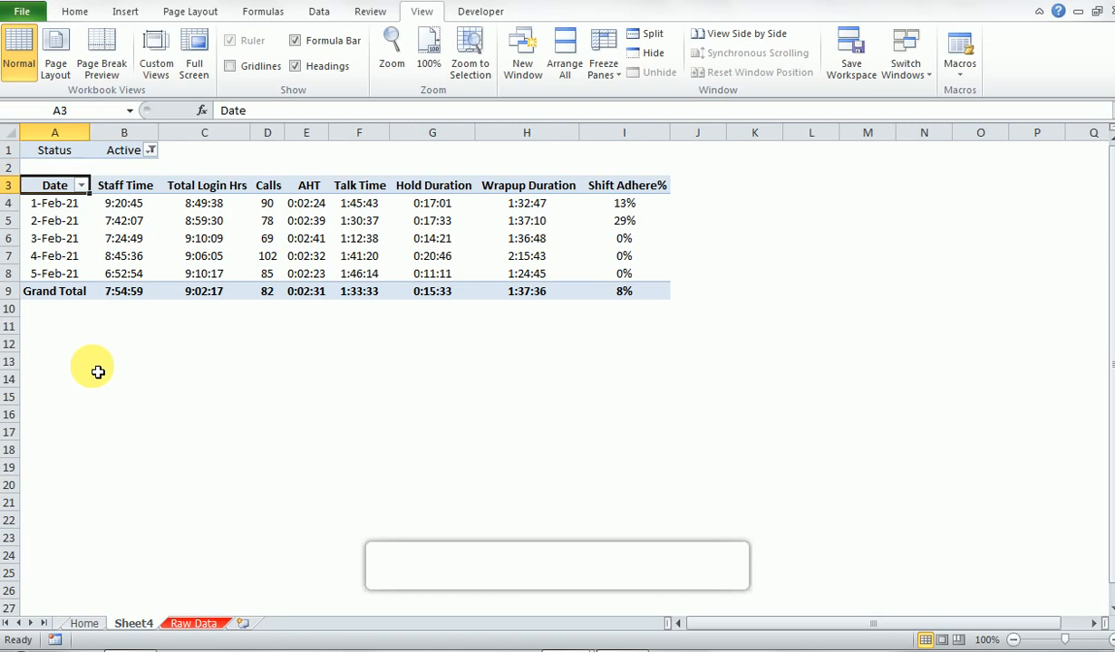
- Apply the red PivotTable style from the second row of the Medium styles to the PivotTable
key("Down")
key("Right")
key("Right")
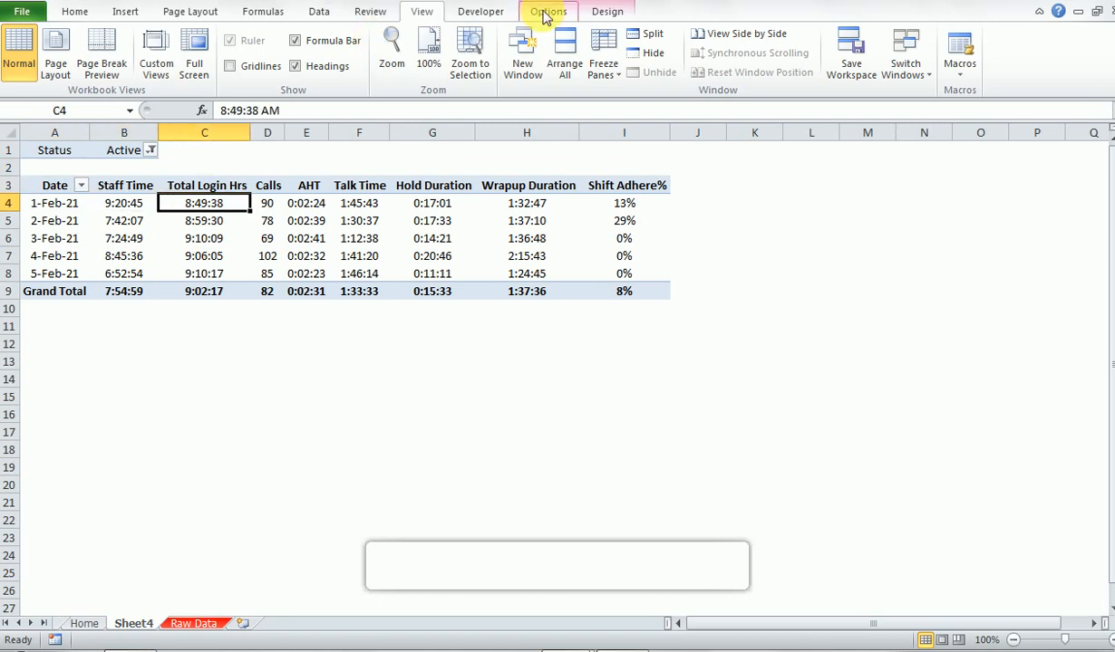
left_click(621, 11)
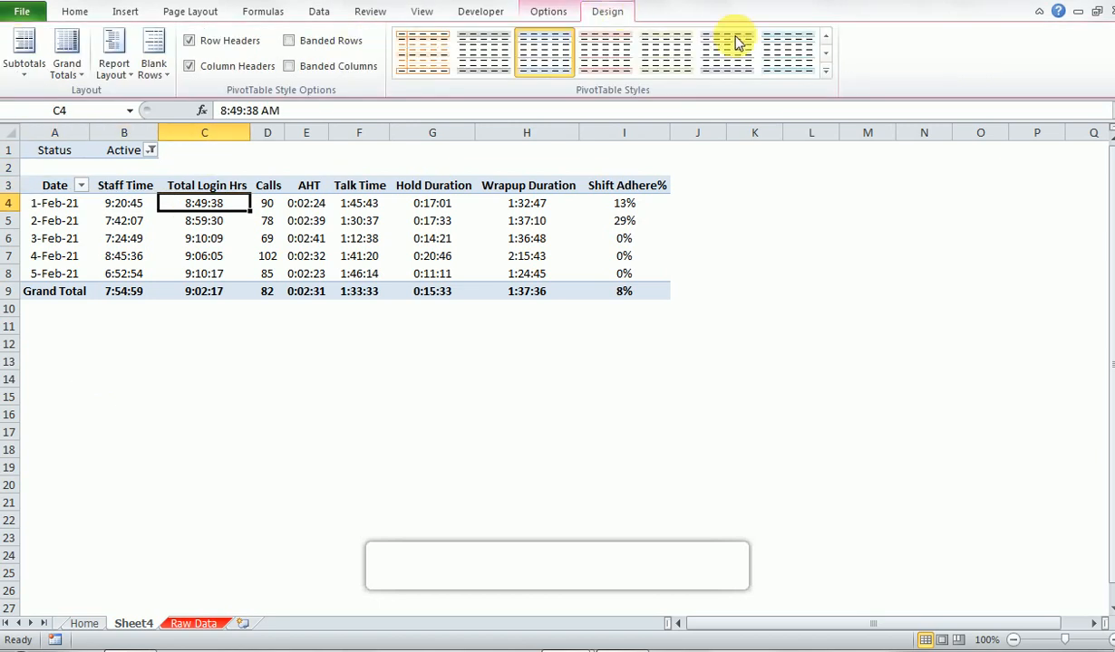
left_click(823, 72)
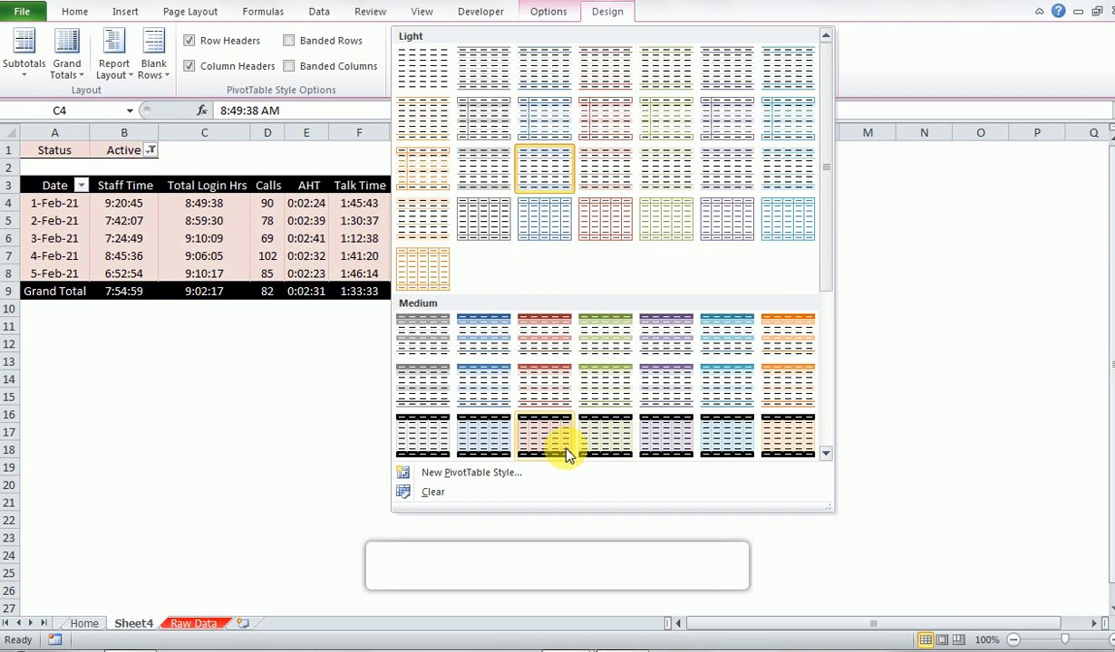
left_click(553, 381)
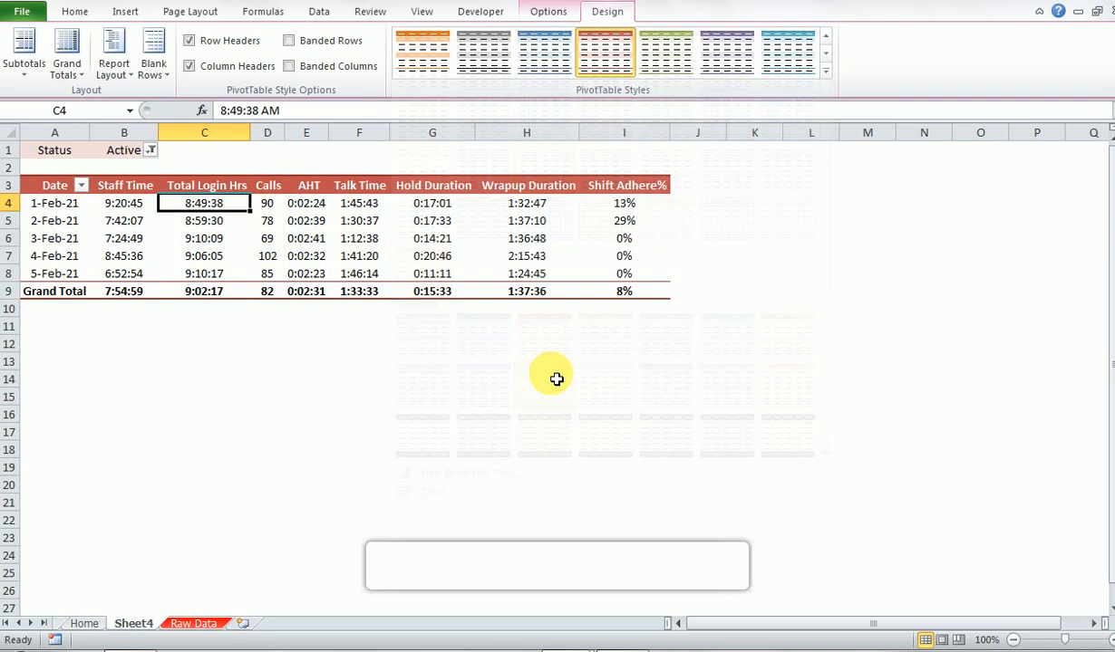
- Review the formatted PivotTable, going across the columns to the daily Shift Adhere% values
key("Left")
key("Left")
key("Up")
key("Right")
key("Down")
key("Left")
key("Up")
key("Right")
key("Right")
key("Right")
key("Right")
key("Right")
key("Right")
key("Down")
key("Right")
key("Right")
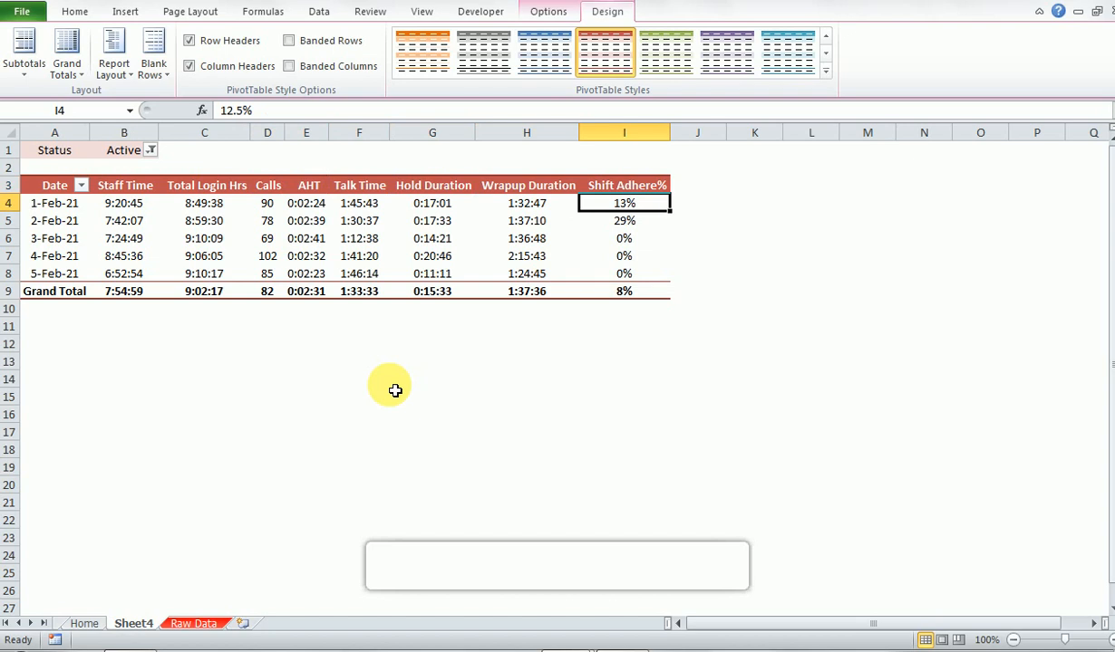
key("Down")
key("Down")
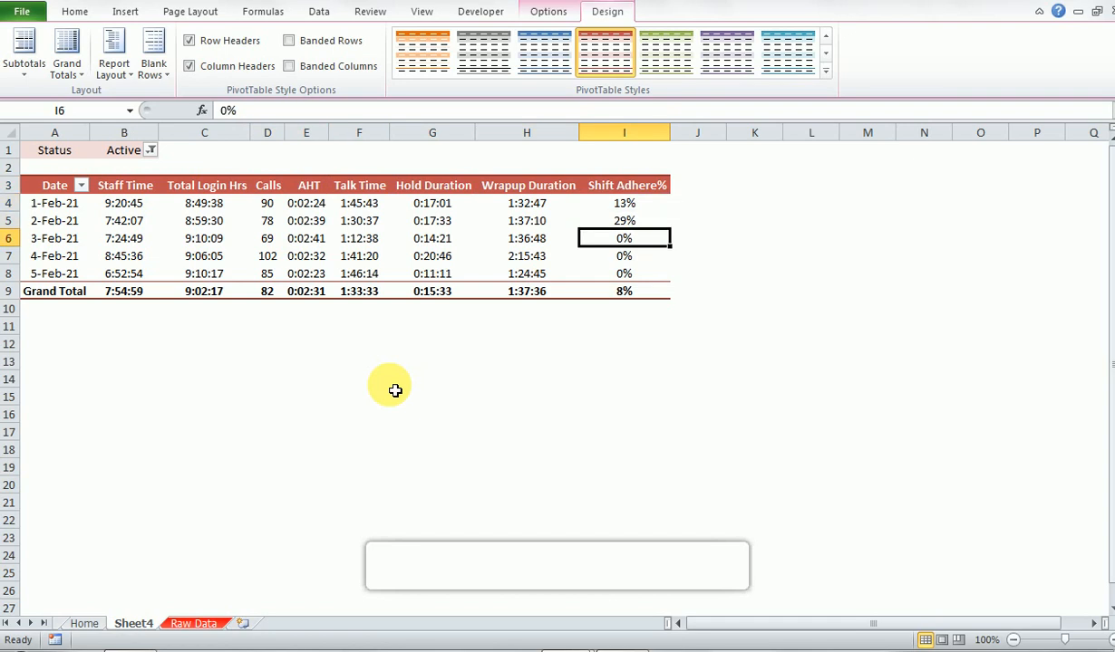
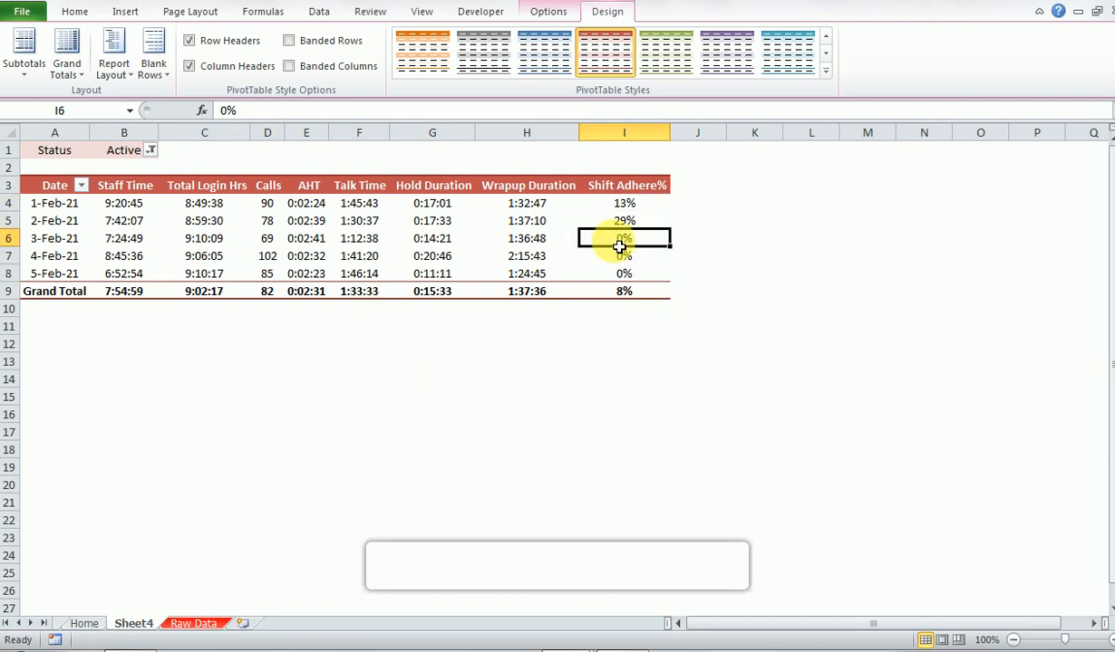
- Refresh the PivotTable and select its Shift Adhere% grand total
right_click(620, 246)
left_click(640, 317)
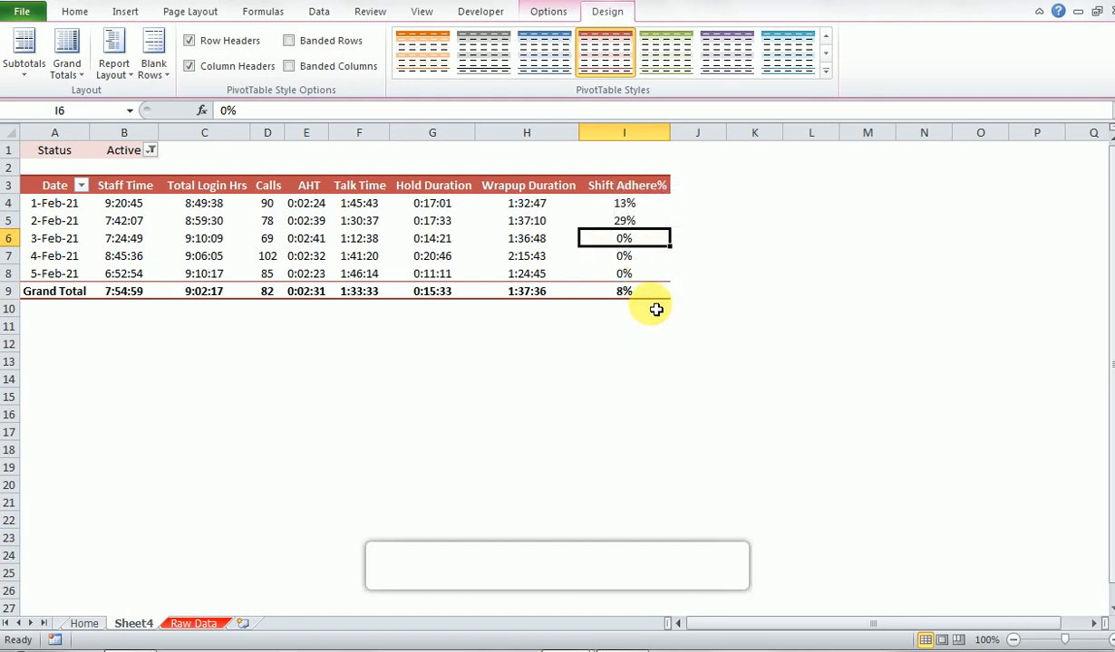
left_click(655, 296)
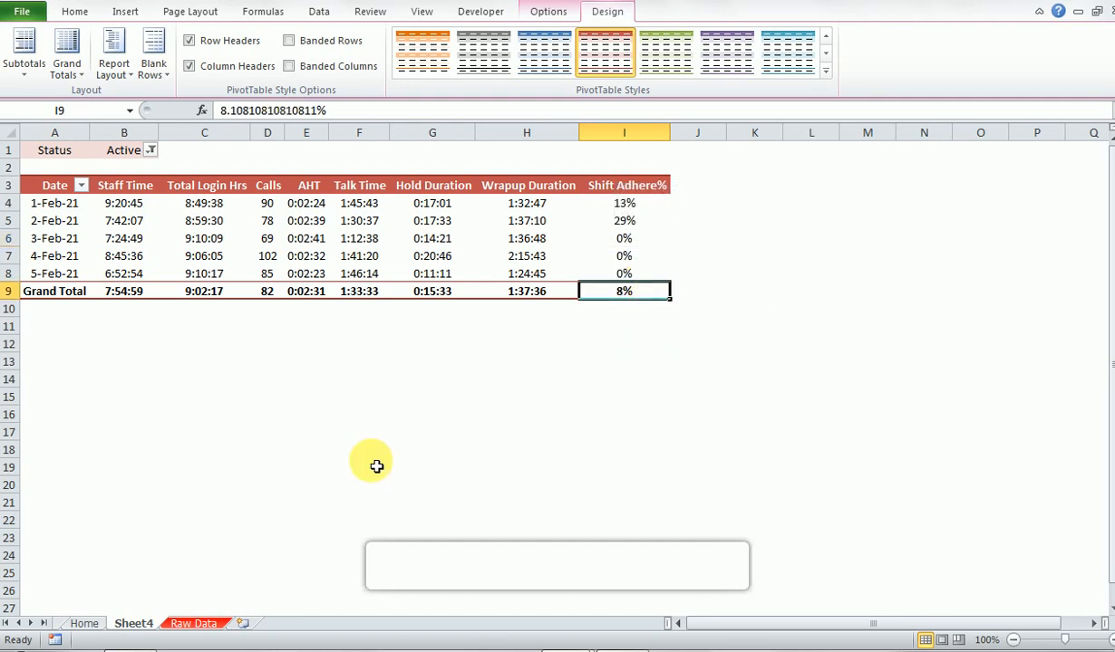
- Examine the Raw Data sheet's Login Time, Diffirence and Shift Adherence columns for rows without formulas
left_click(186, 624)
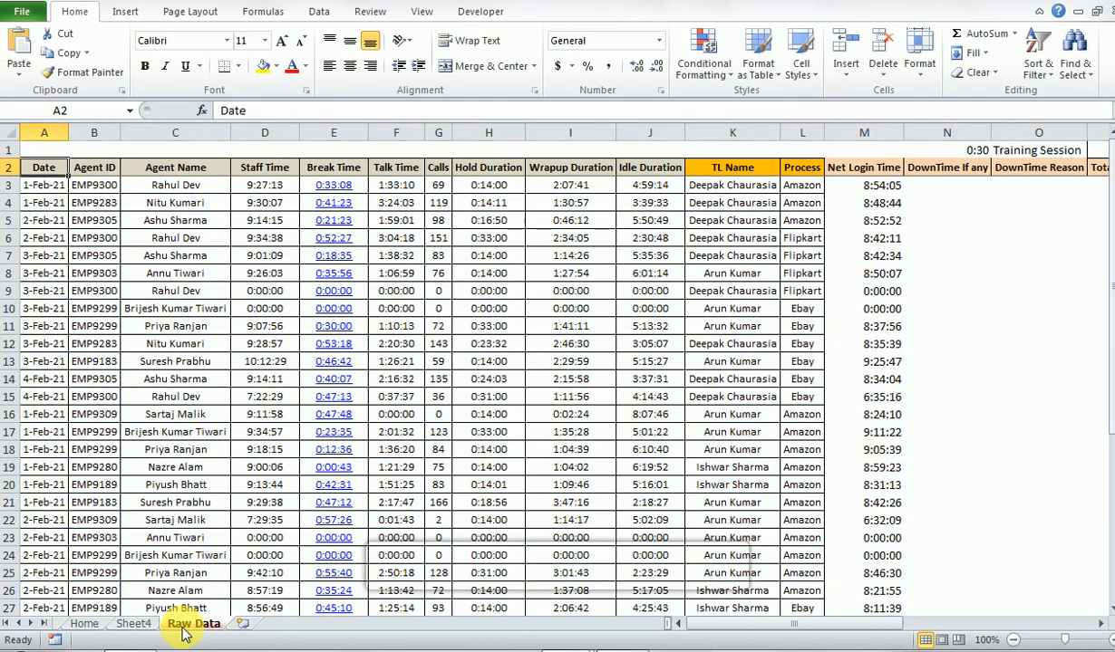
key("ctrl+Right")
key("Down")
key("Left")
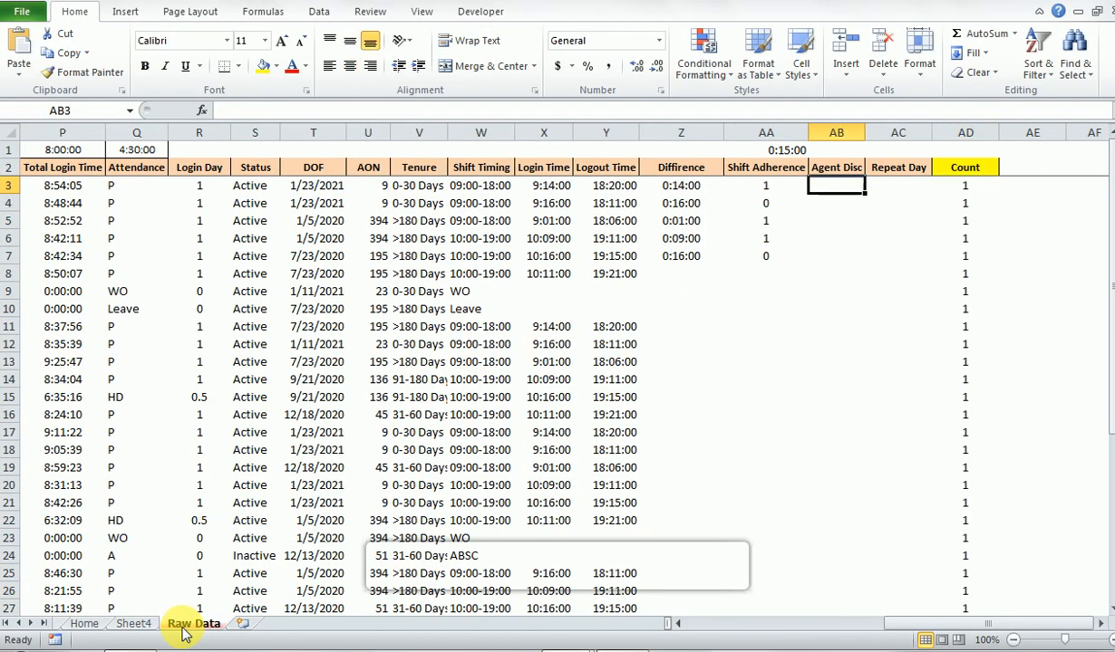
key("Left")
key("Left")
key("Left")
key("Right")
key("Down")
key("Down")
key("Down")
key("Down")
key("Left")
key("Right")
key("Down")
key("Left")
key("Left")
key("Left")
- Fill the Diffirence and Shift Adherence formulas from row 7 down to row 41 of the raw data
key("Down")
key("Down")
key("Down")
key("Down")
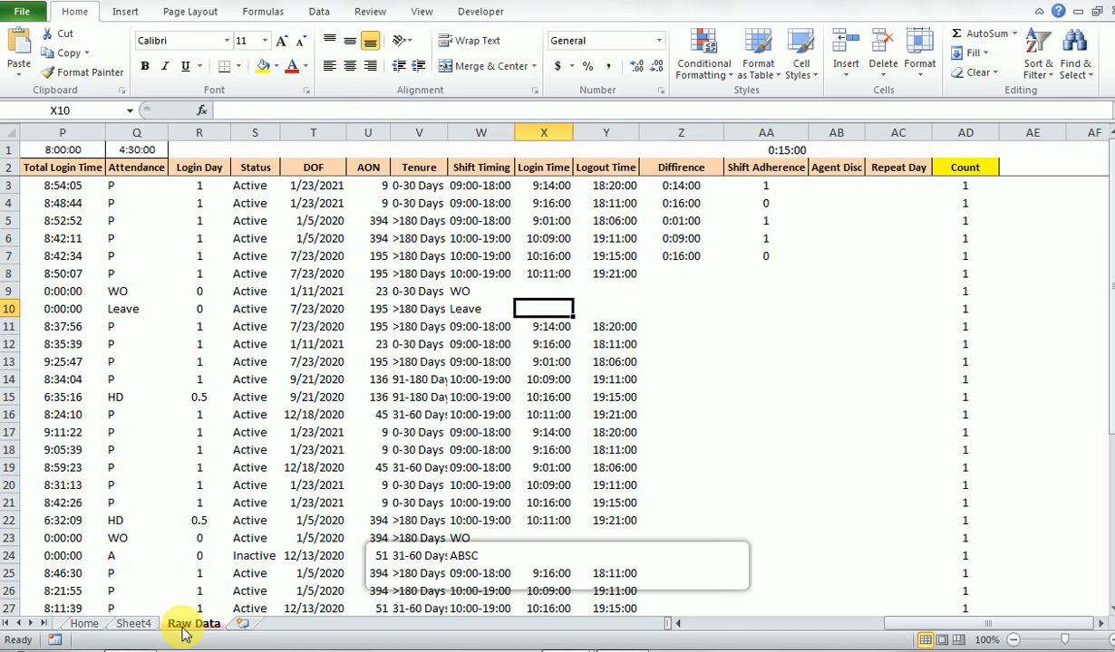
key("Right")
key("Right")
key("Right")
key("Right")
key("Right")
key("Right")
key("Left")
key("Down")
key("Down")
key("Down")
key("Down")
key("Down")
key("Down")
key("Down")
key("Down")
key("Down")
key("Down")
key("Down")
key("Down")
key("Down")
key("Down")
key("Down")
key("Down")
key("Down")
key("Down")
key("Down")
key("Down")
key("Left")
key("Left")
key("Left")
key("Down")
key("Up")
key("shift+Up")
key("shift+Right")
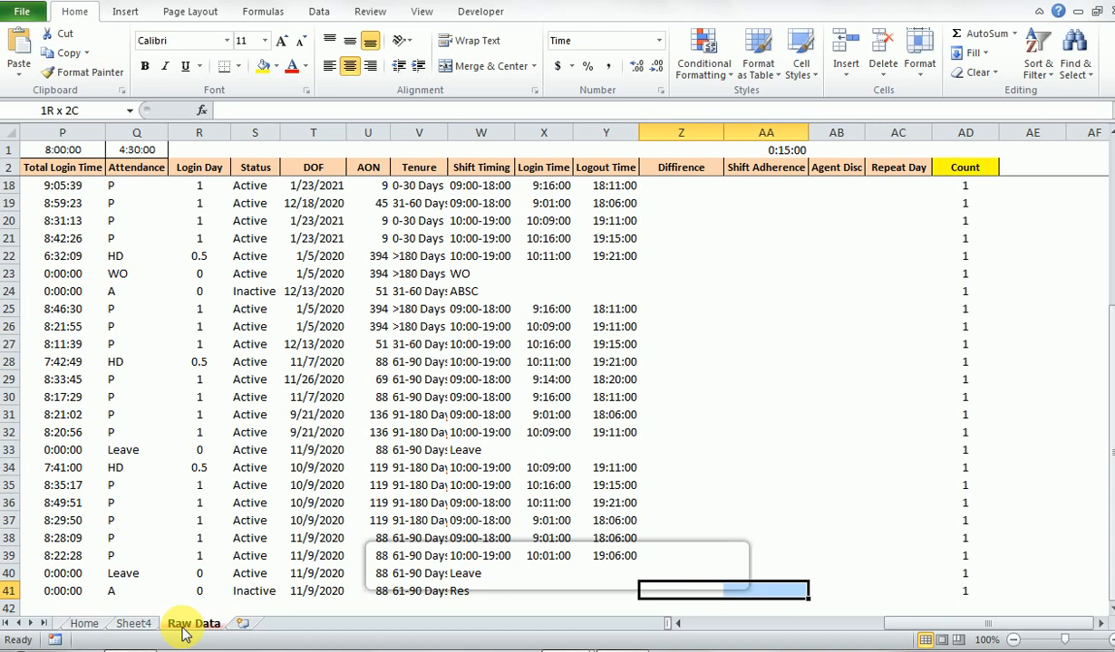
key("ctrl+shift+Up")
key("ctrl+d")
key("ctrl+Up")
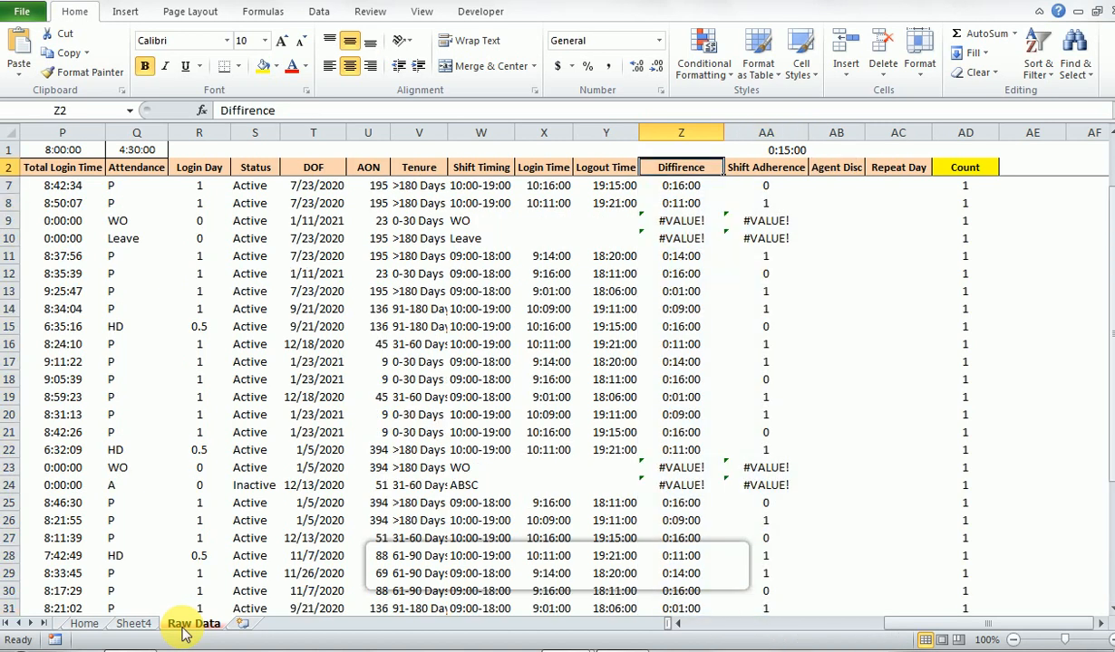
- Inspect the Diffirence formula in row 9, the WO row, along with its Shift Timing and Login Time cells
key("Down")
key("Down")
key("Down")
key("Down")
key("Down")
key("Down")
key("Down")
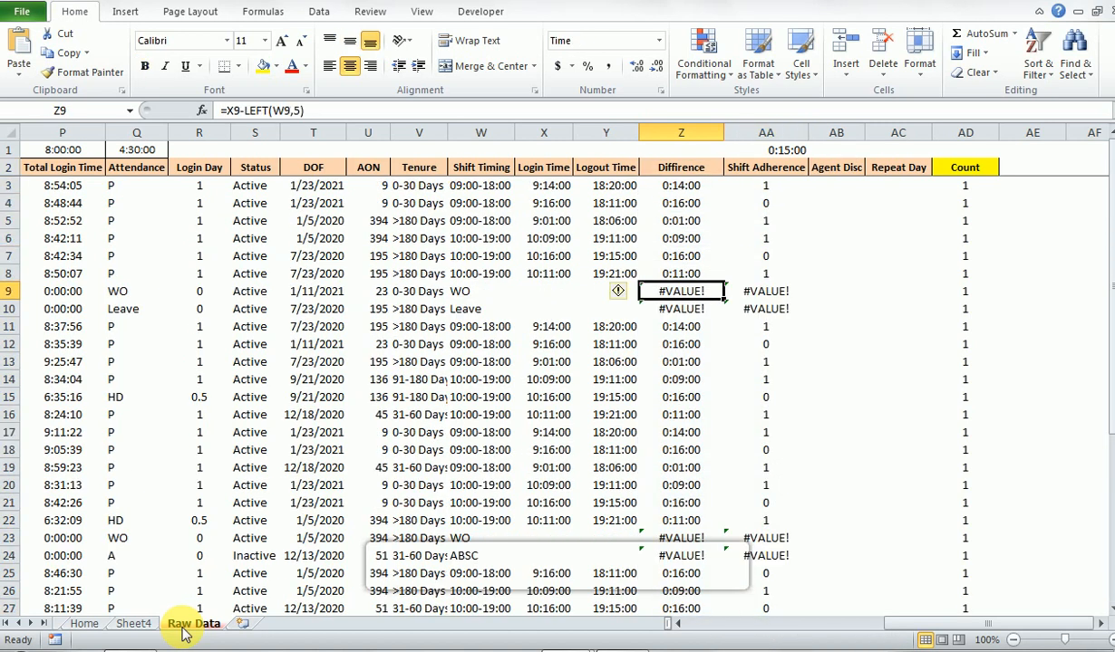
key("F2")
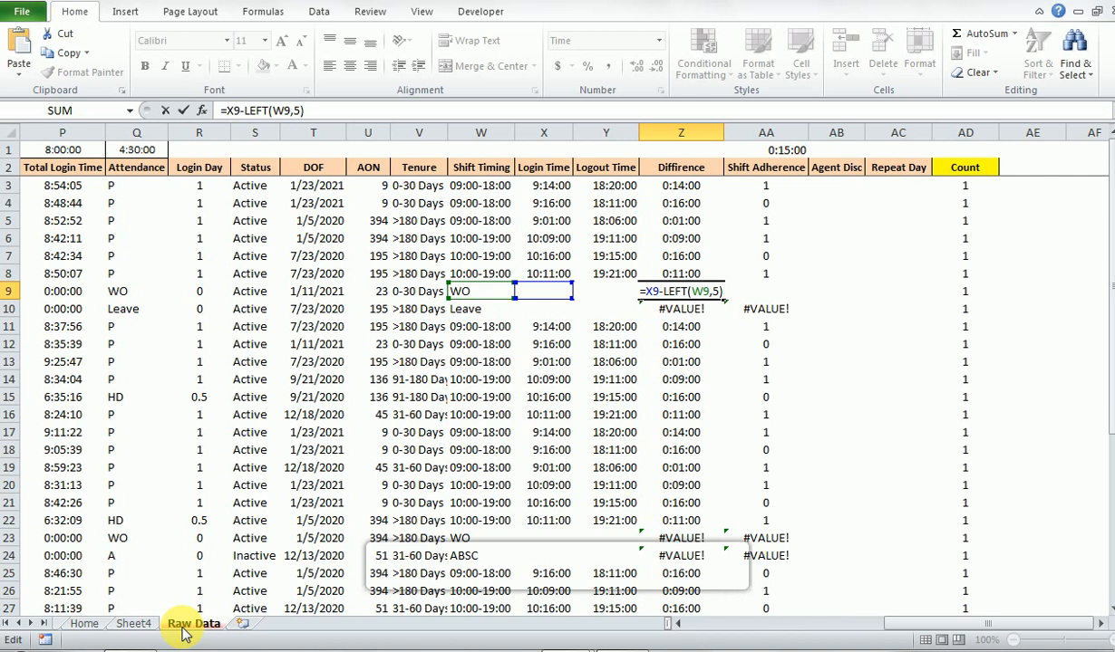
key("Escape")
key("Left")
key("Left")
key("Left")
key("Right")
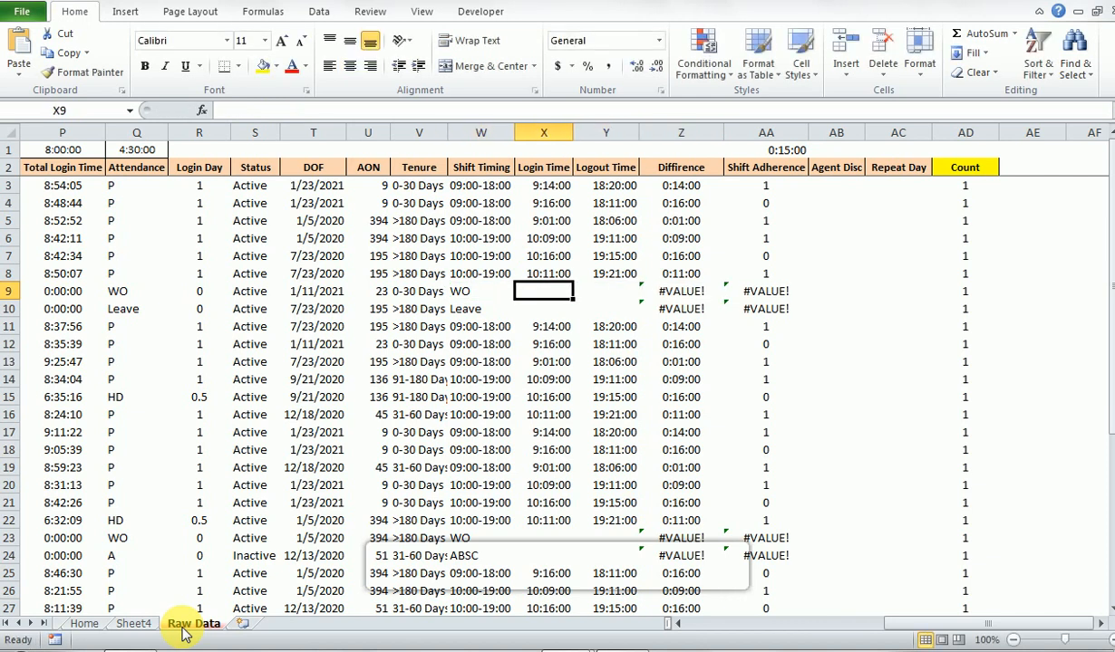
type("-")
key("Return")
- Wrap the Diffirence formula in Z3 in IFERROR with "-" as the error value: =IFERROR(X3-LEFT(W3,5),"-")
key("Up")
key("Up")
key("Right")
key("Right")
key("Up")
key("Up")
key("Up")
key("Up")
key("Up")
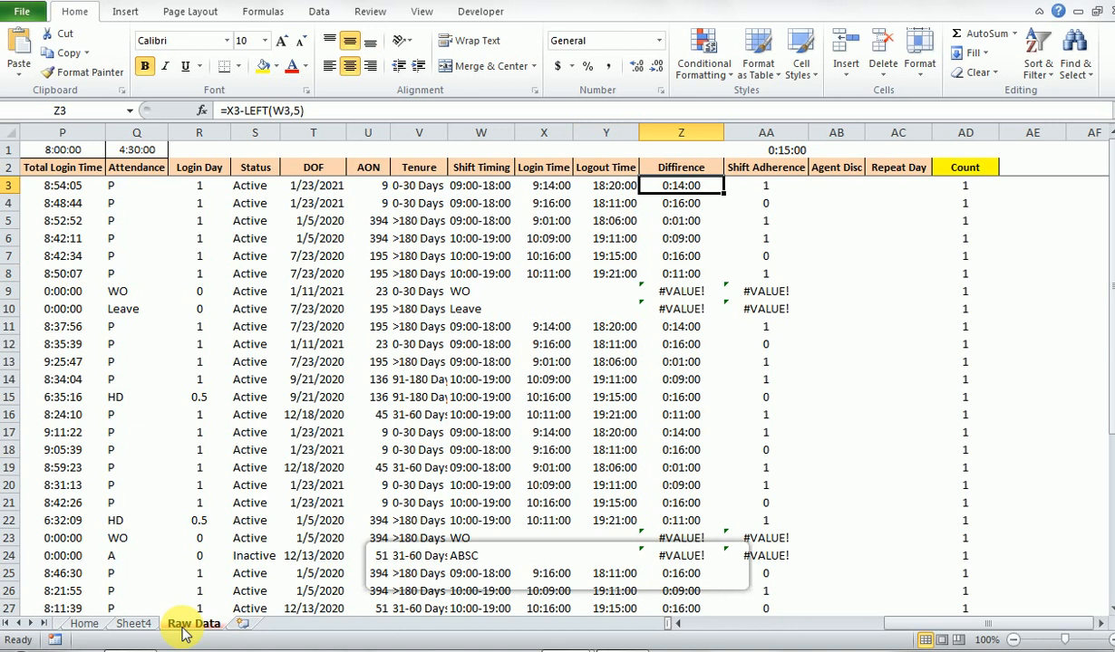
key("F2")
key("Left")
key("Left")
key("Left")
key("Left")
key("Left")
key("Left")
key("Left")
key("Left")
key("Left")
key("Left")
key("Left")
key("Left")
key("Left")
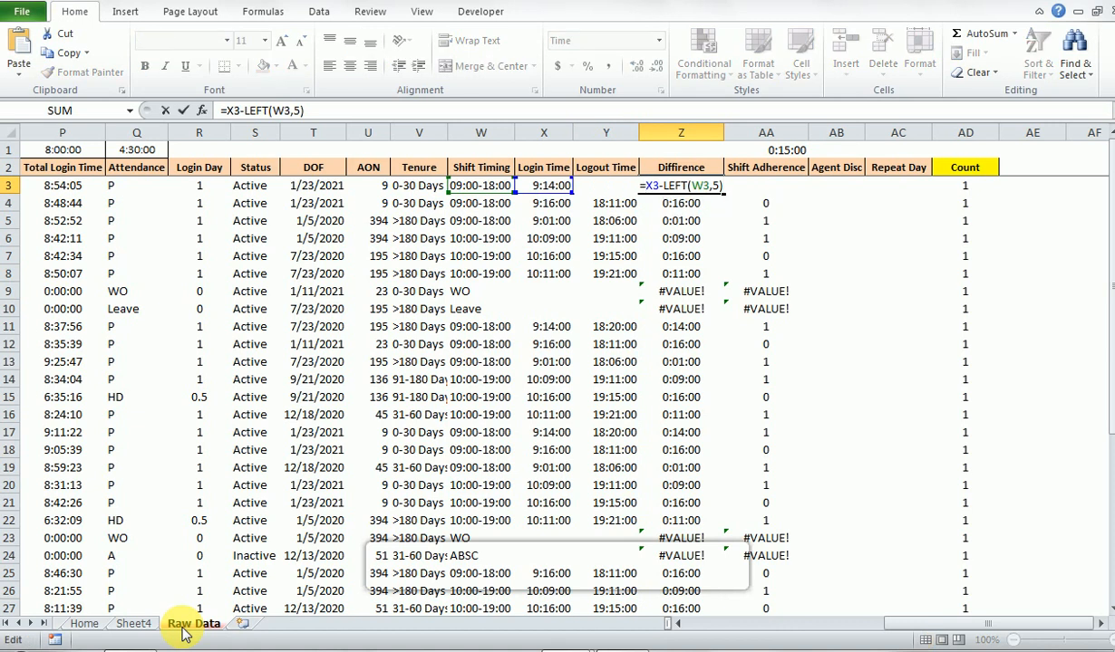
type("if")
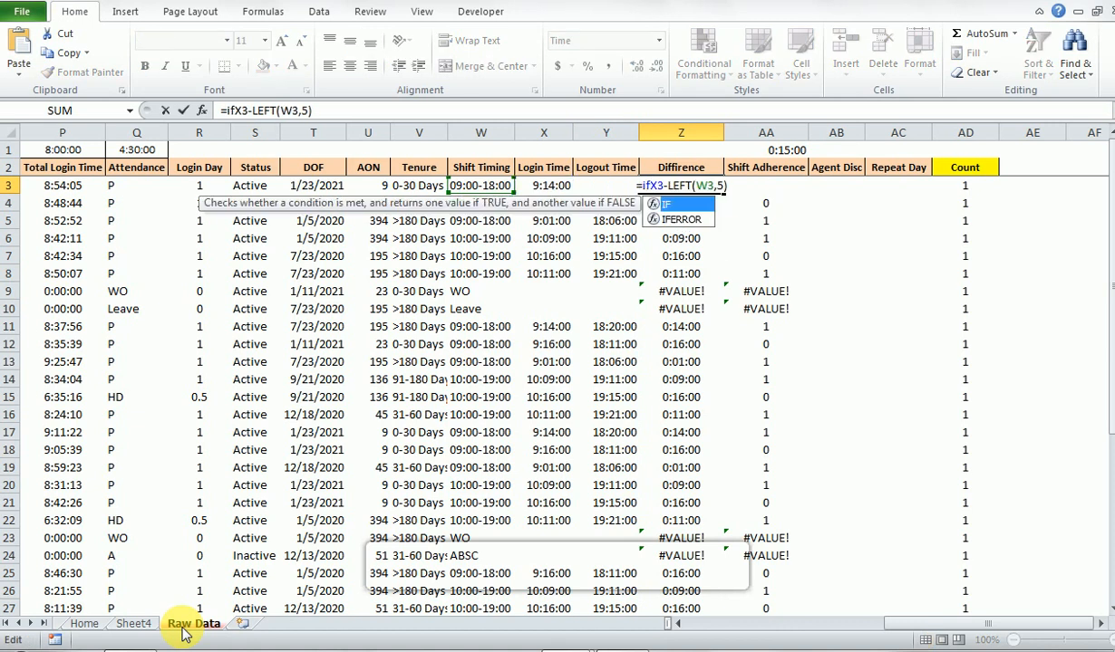
key("Down")
key("Tab")
key("Right")
key("Right")
key("Right")
key("Right")
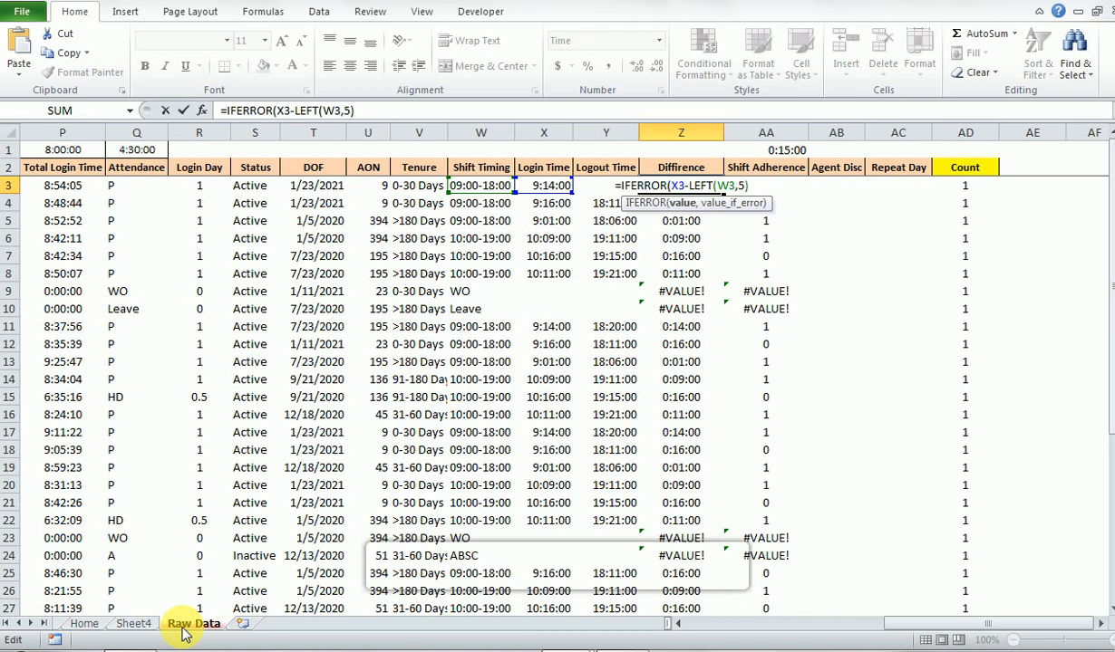
type(",\"-\")")
key("ctrl+Return")
- Fill the IFERROR formula in Z3 down the Diffirence column to row 41 and check the first rows
key("ctrl+shift+Down")
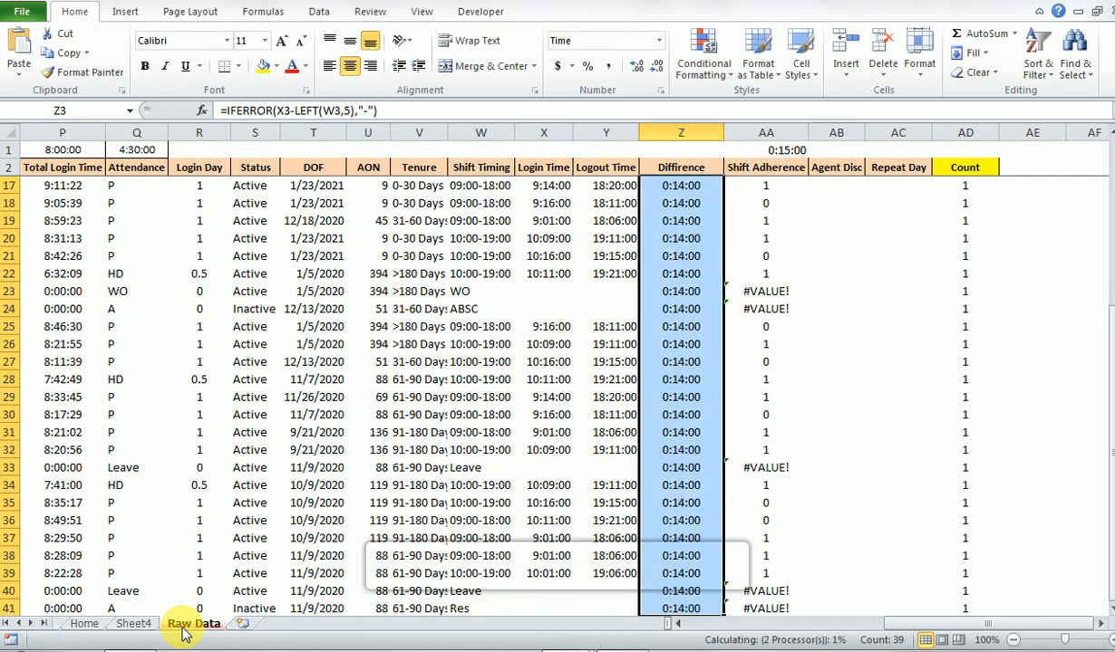
key("ctrl+d")
key("Up")
key("Down")
key("Down")
key("Down")
key("Down")
key("Down")
key("Down")
key("Up")
key("Up")
key("Up")
key("Up")
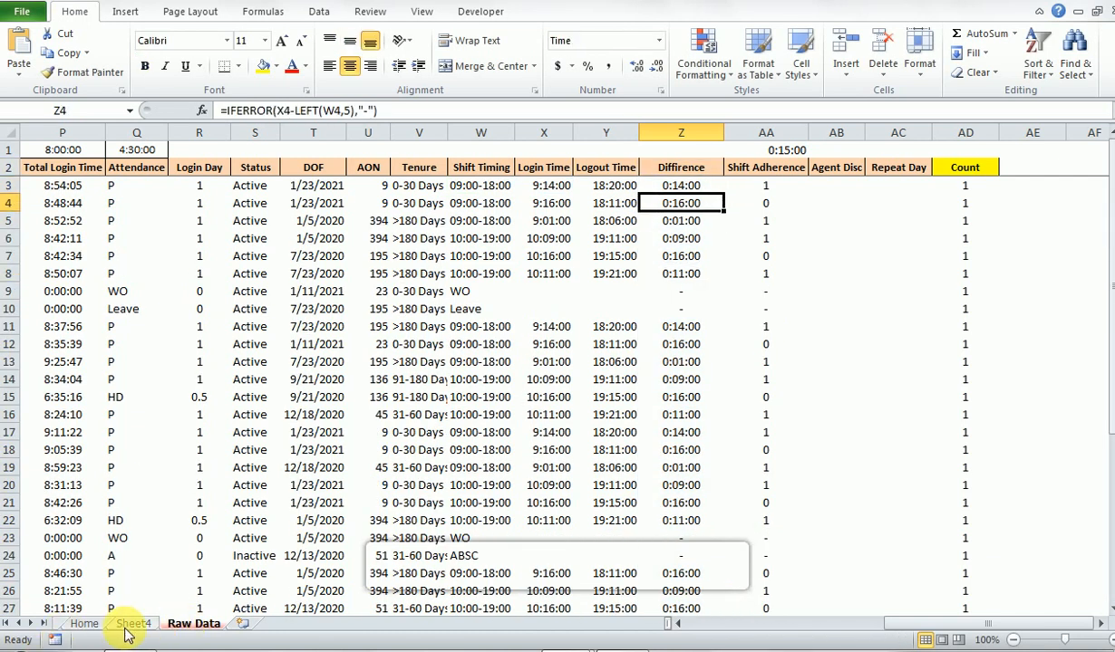
- Refresh the PivotTable on Sheet4 and select its Shift Adhere% grand total
left_click(133, 625)
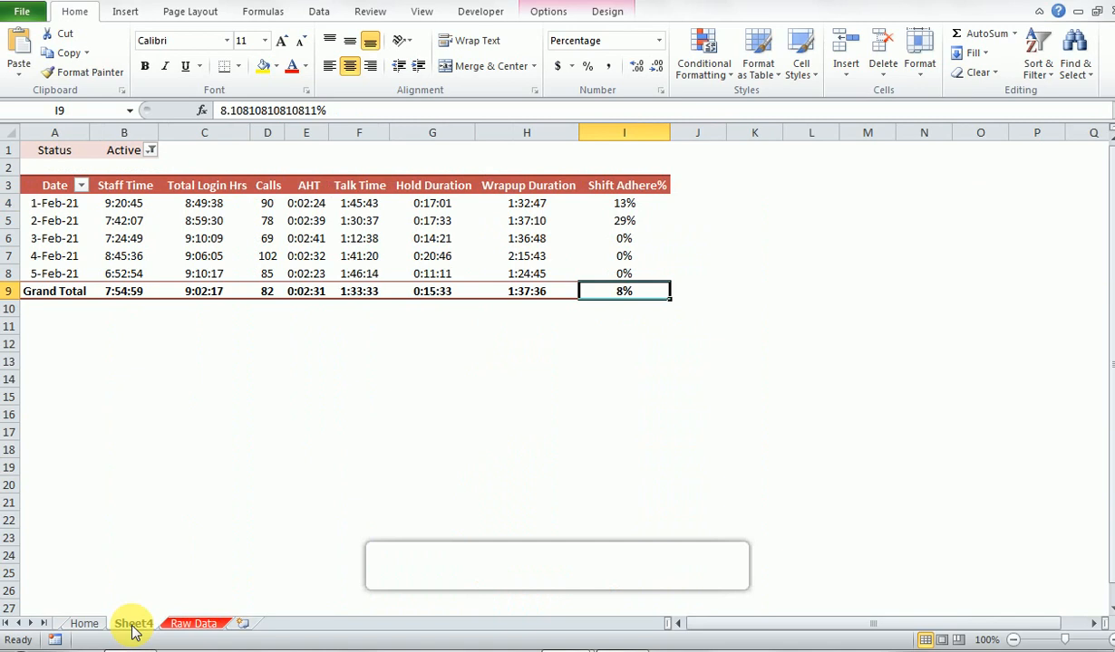
right_click(424, 279)
left_click(450, 355)
left_click(626, 293)
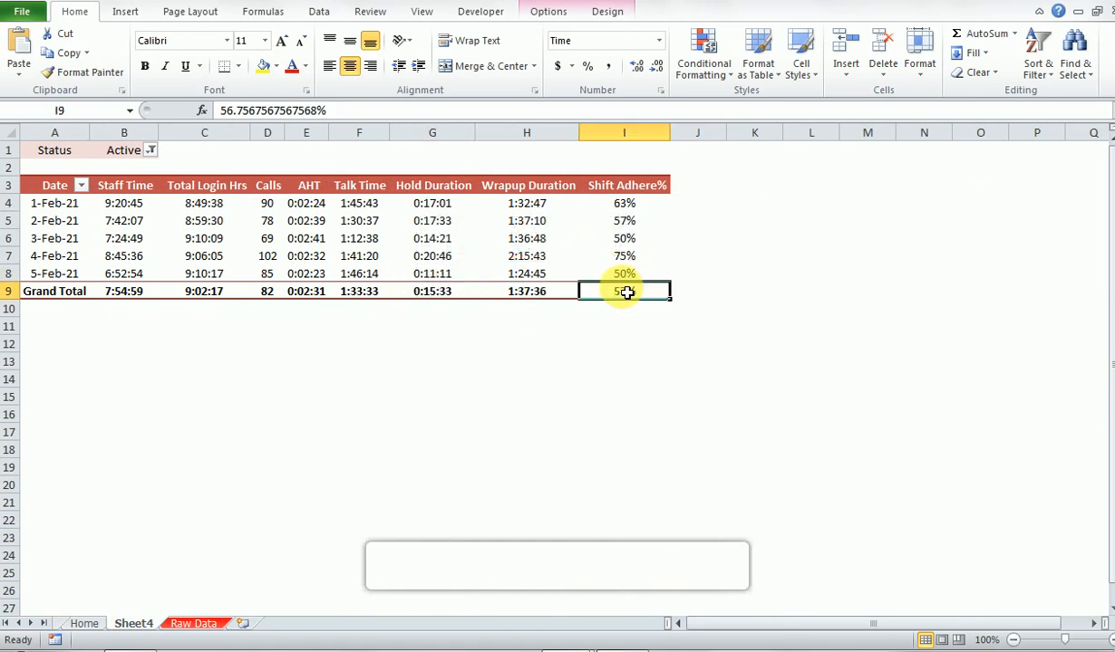
- Review the PivotTable's headers and the 1-Feb-21 averages from Staff Time across to Shift Adhere%
key("ctrl+Up")
key("ctrl+Left")
key("Down")
key("Right")
key("Up")
key("Left")
key("Right")
key("Left")
key("ctrl+shift+Right")
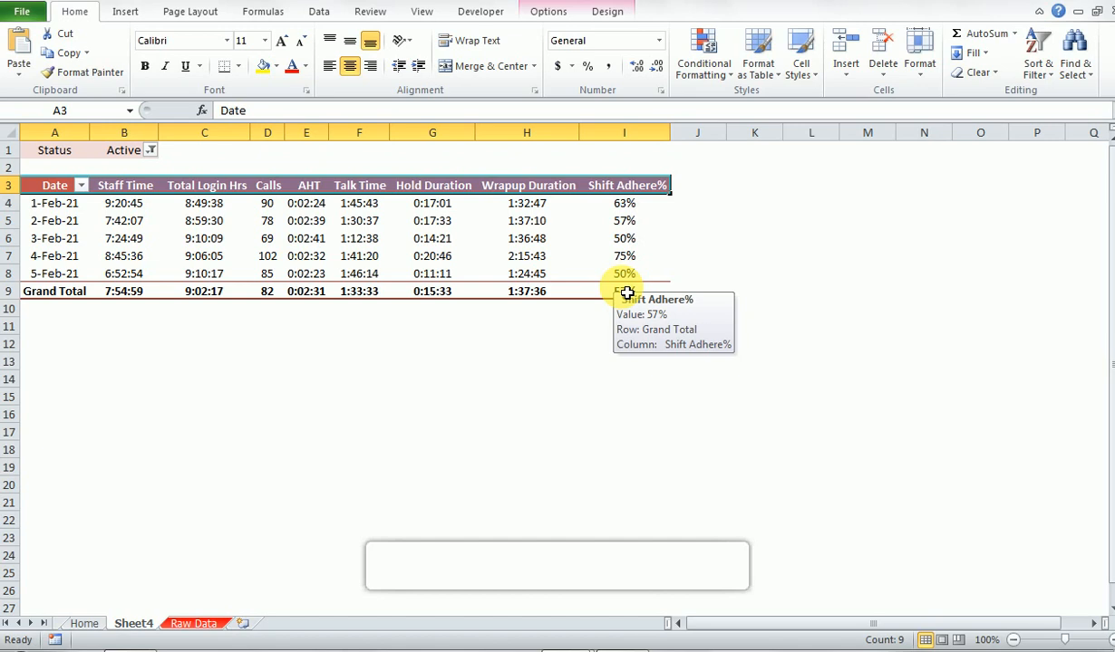
key("Right")
key("Down")
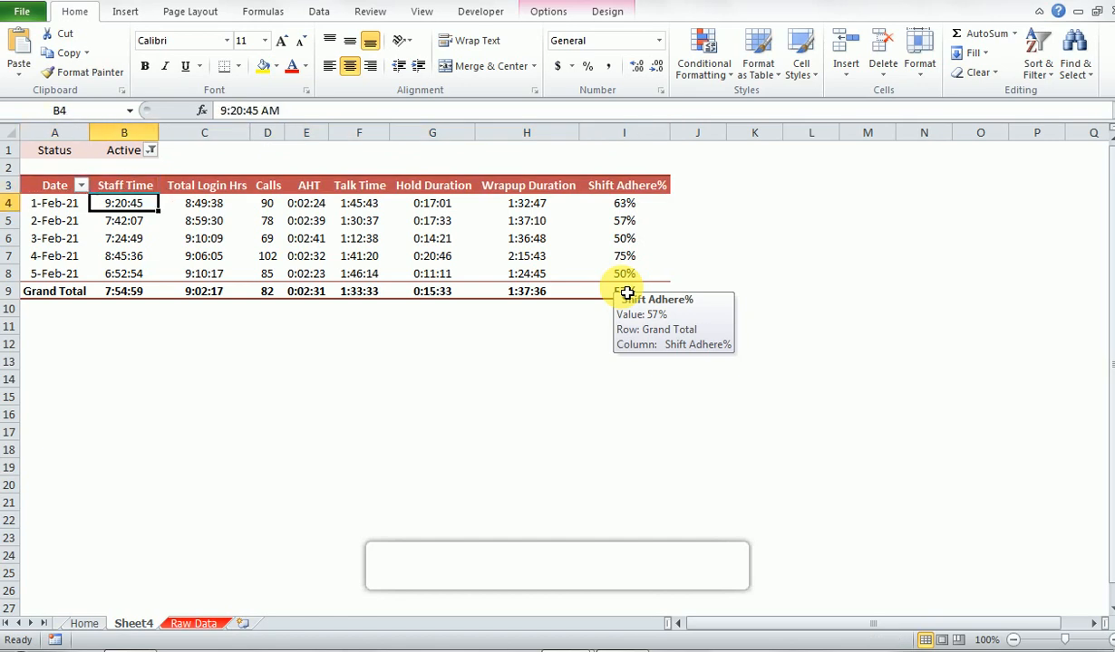
key("Right")
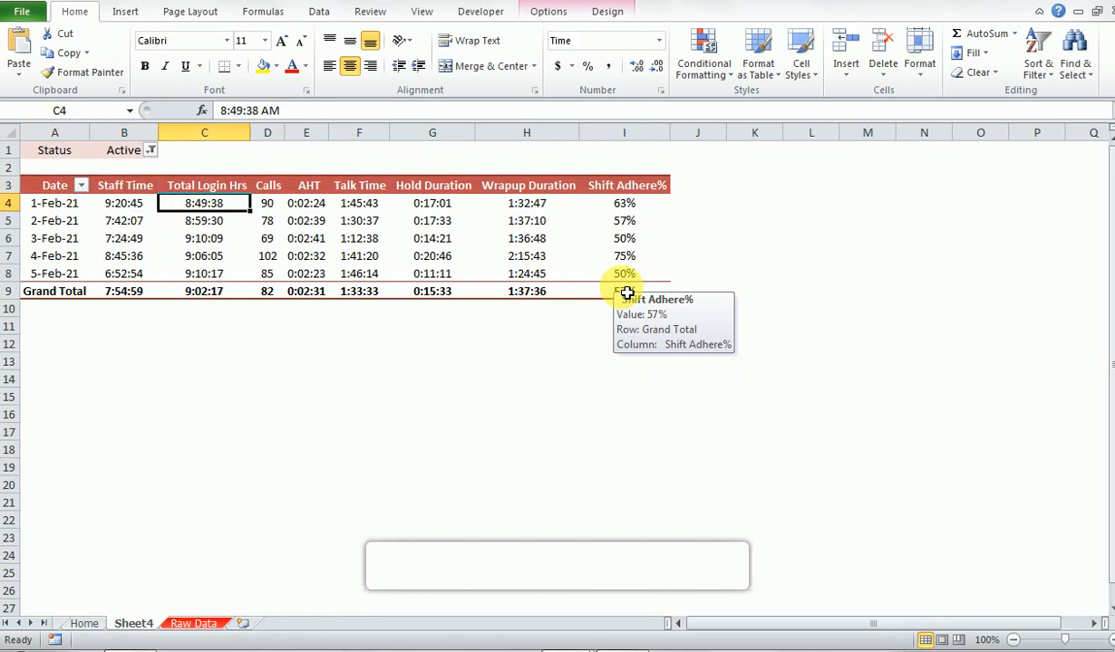
key("Right")
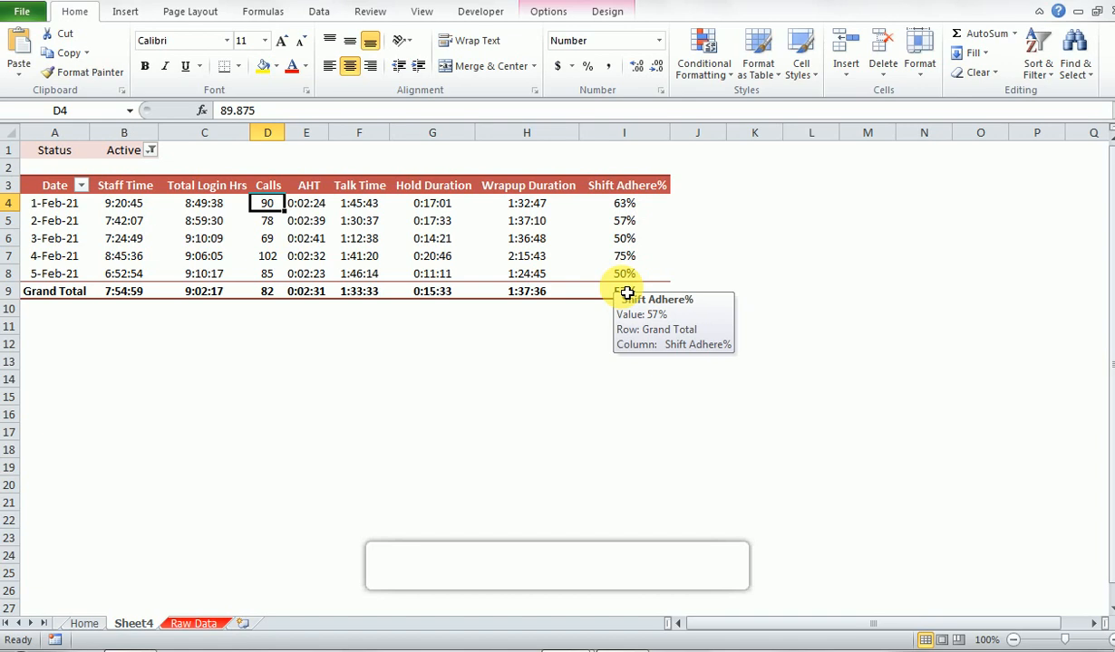
key("Right")
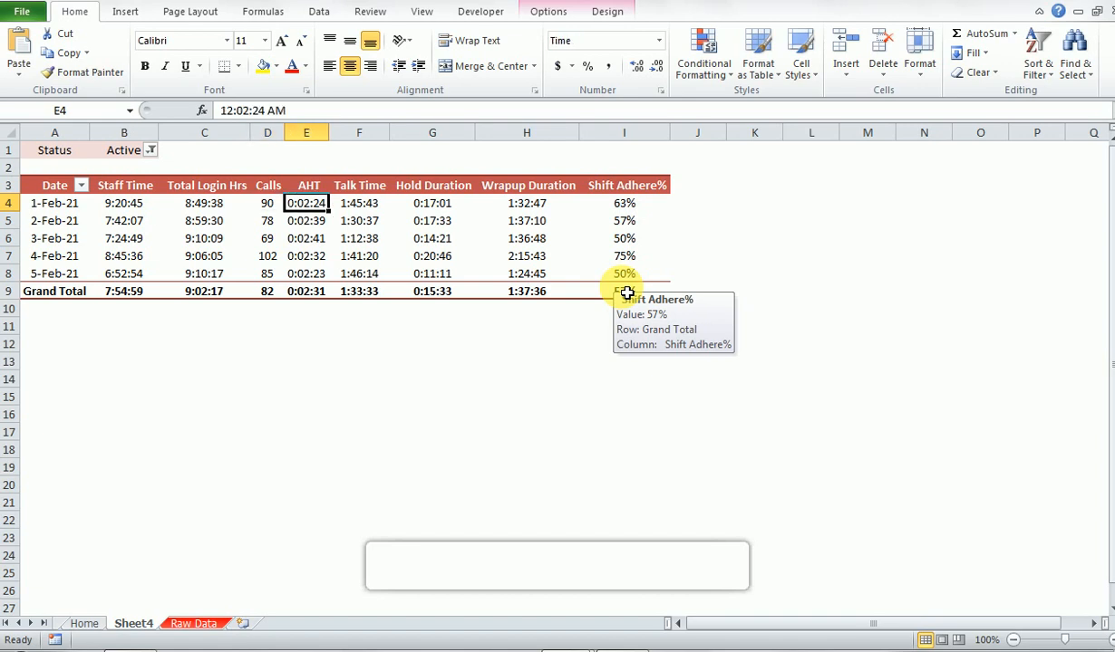
key("Right")
key("Right")
key("Right")
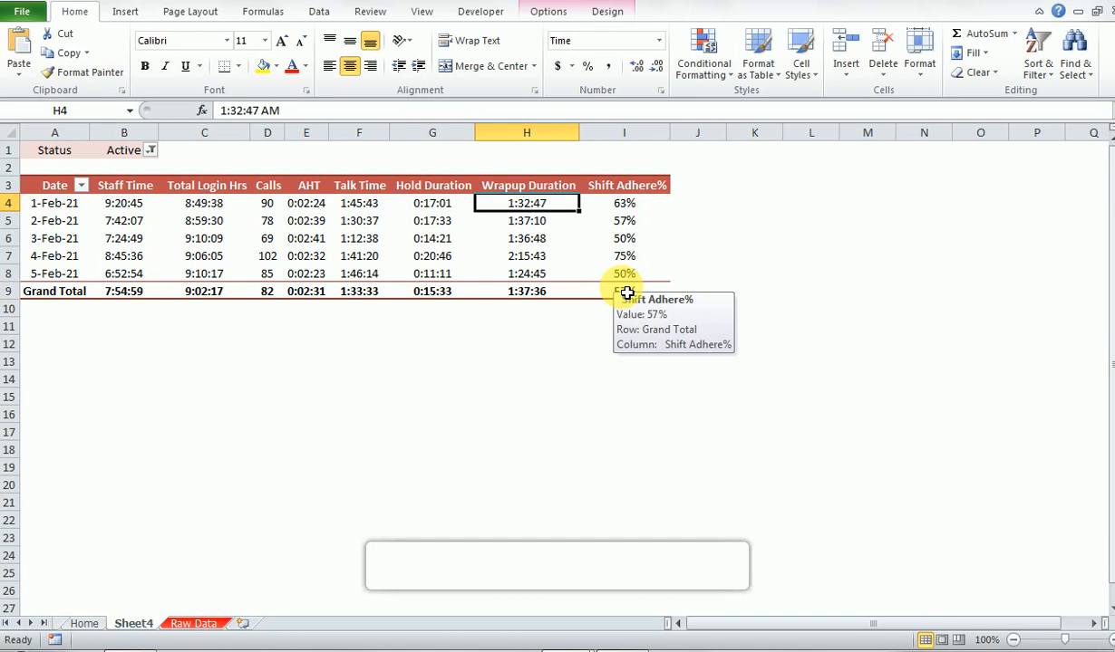
key("Right")
- Examine the Grand Total values for Talk Time, Hold Duration and Wrapup Duration
key("Down")
key("Down")
key("Left")
key("Down")
key("Down")
key("Down")
key("shift+Left")
key("shift+Left")
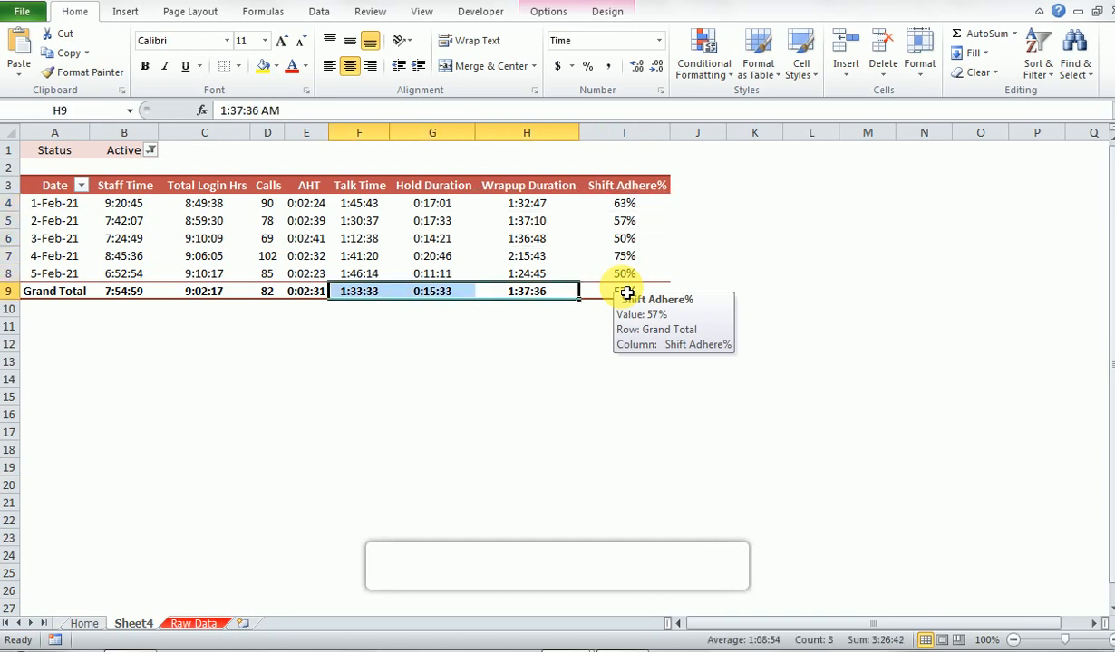
- Look over the whole PivotTable by selecting it from the Date header through the Grand Total row
key("Right")
key("Up")
key("Up")
key("Up")
key("Up")
key("Up")
key("Up")
key("ctrl+Left")
key("Right")
key("Left")
key("ctrl+shift+Right")
key("ctrl+shift+Down")
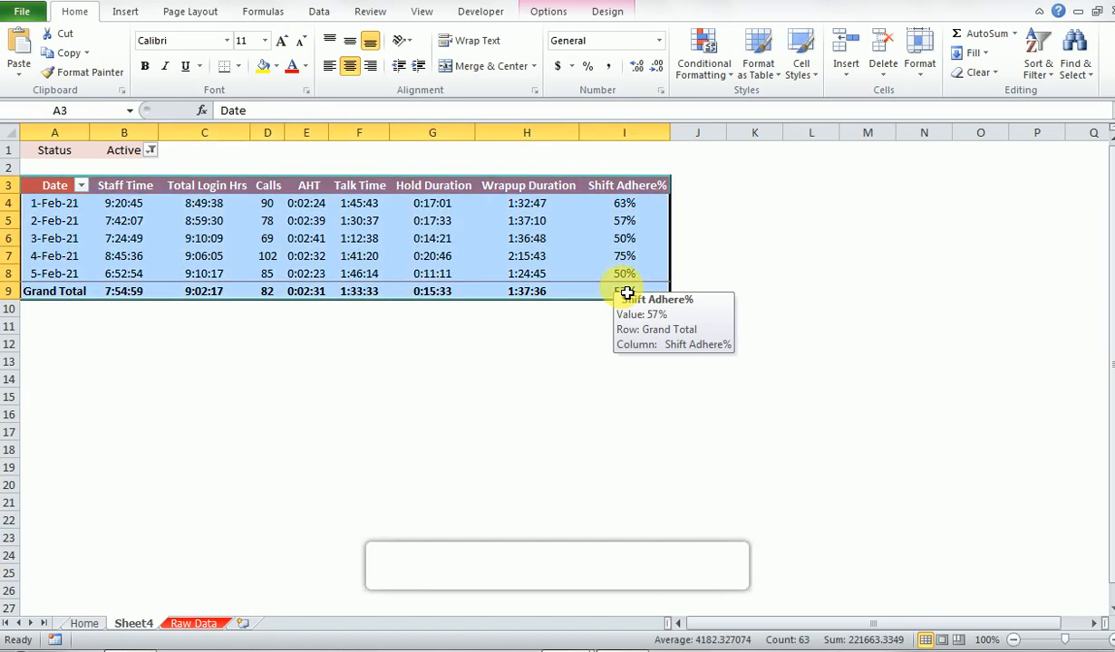
- Select the range A1:I9, covering the Status filter and the complete PivotTable
key("ctrl+Up")
key("shift+Down")
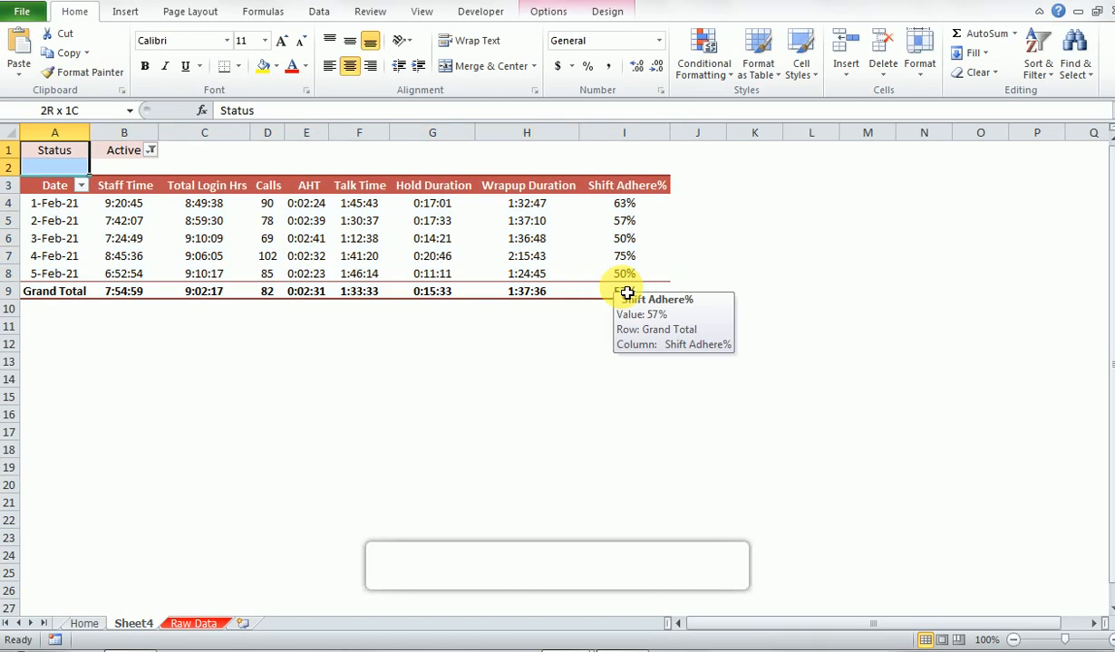
key("shift+Down")
key("shift+Down")
key("shift+Down")
key("shift+Down")
key("shift+Down")
key("shift+Right")
key("shift+Right")
key("shift+Right")
key("shift+Down")
key("shift+Right")
key("shift+Right")
key("shift+Right")
key("shift+Right")
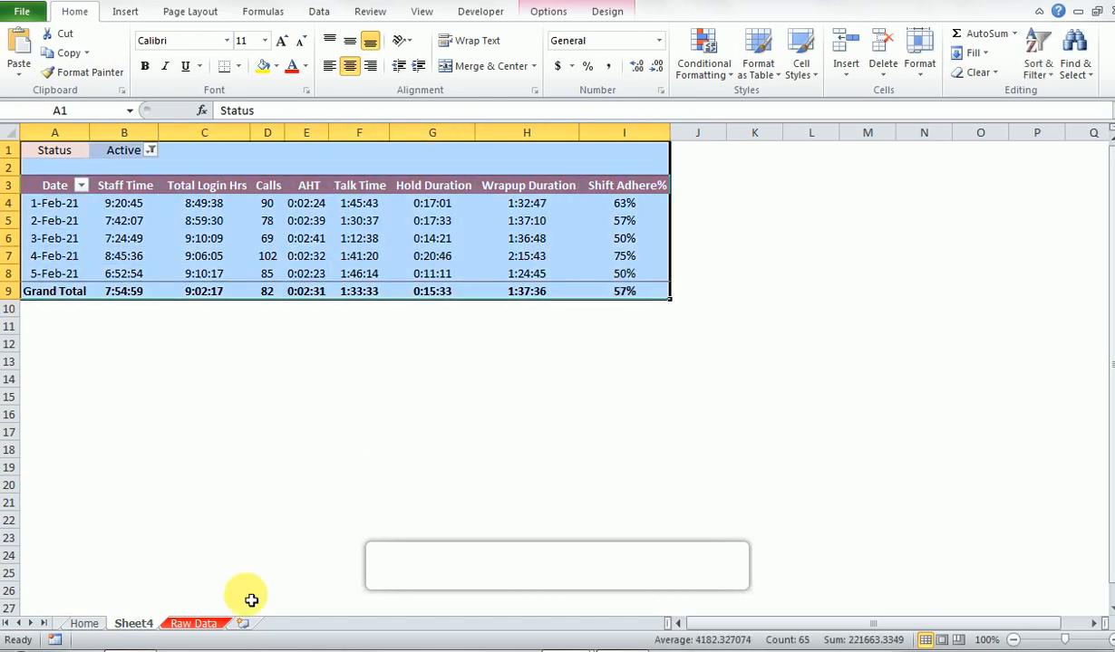
- Create a copy of Sheet4 in APR Report.xlsx, placed before Sheet4
right_click(152, 623)
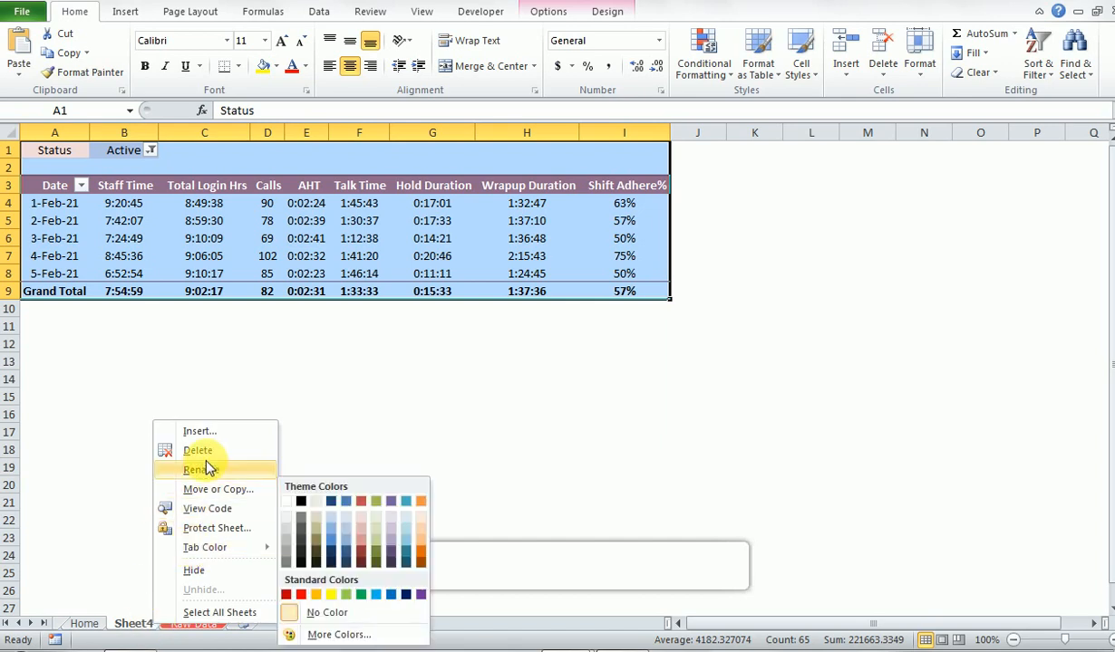
left_click(216, 492)
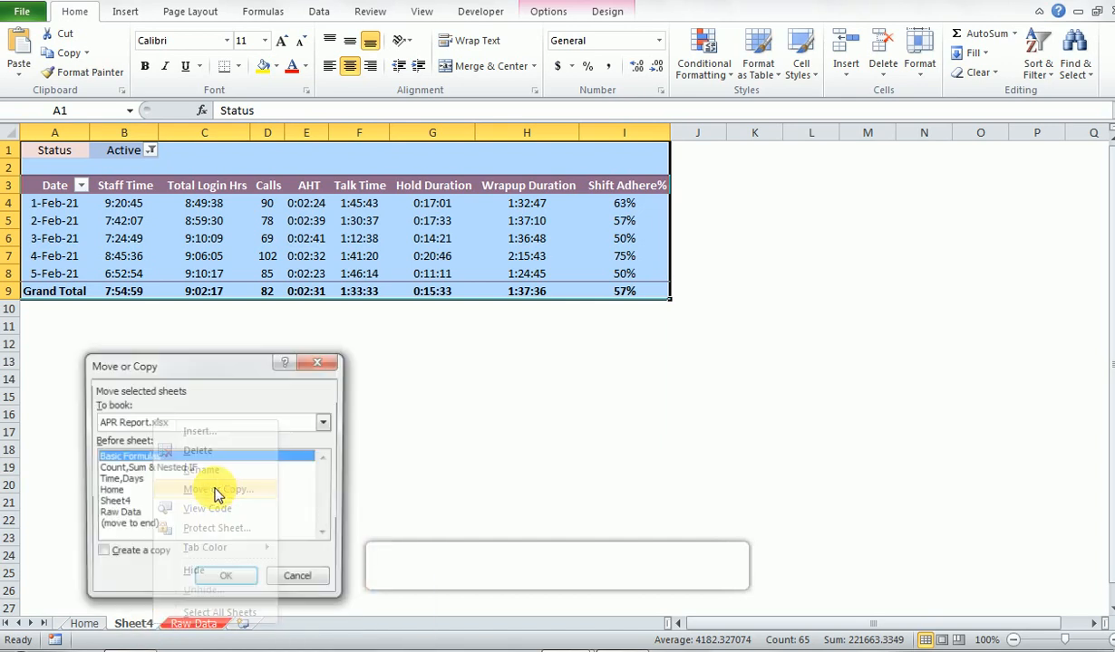
left_click(114, 556)
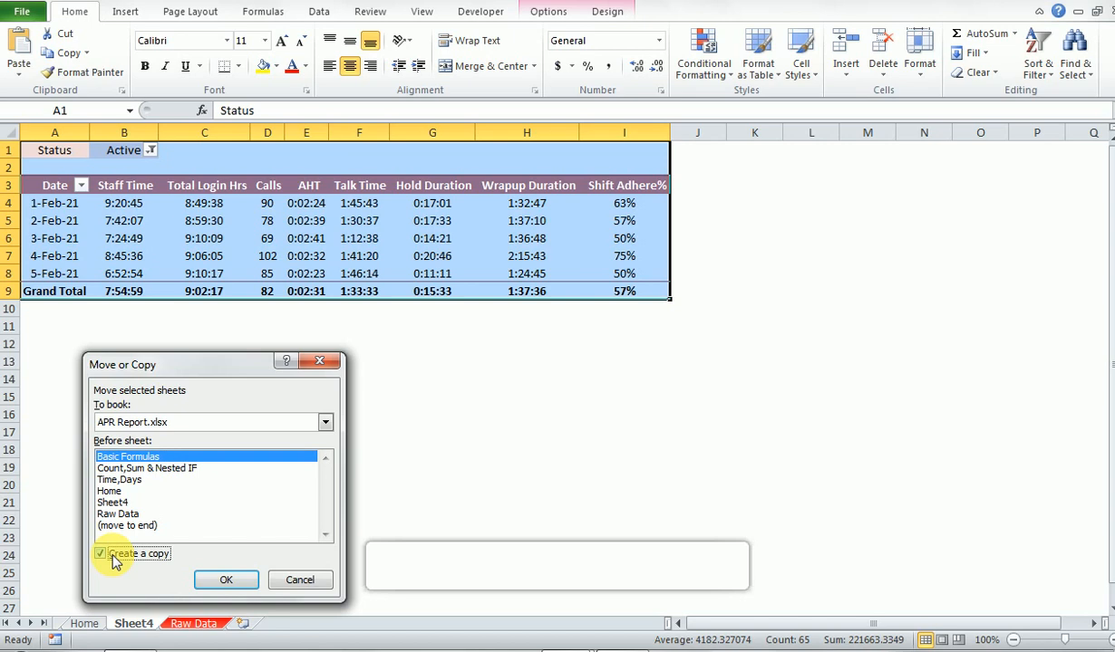
left_click(146, 469)
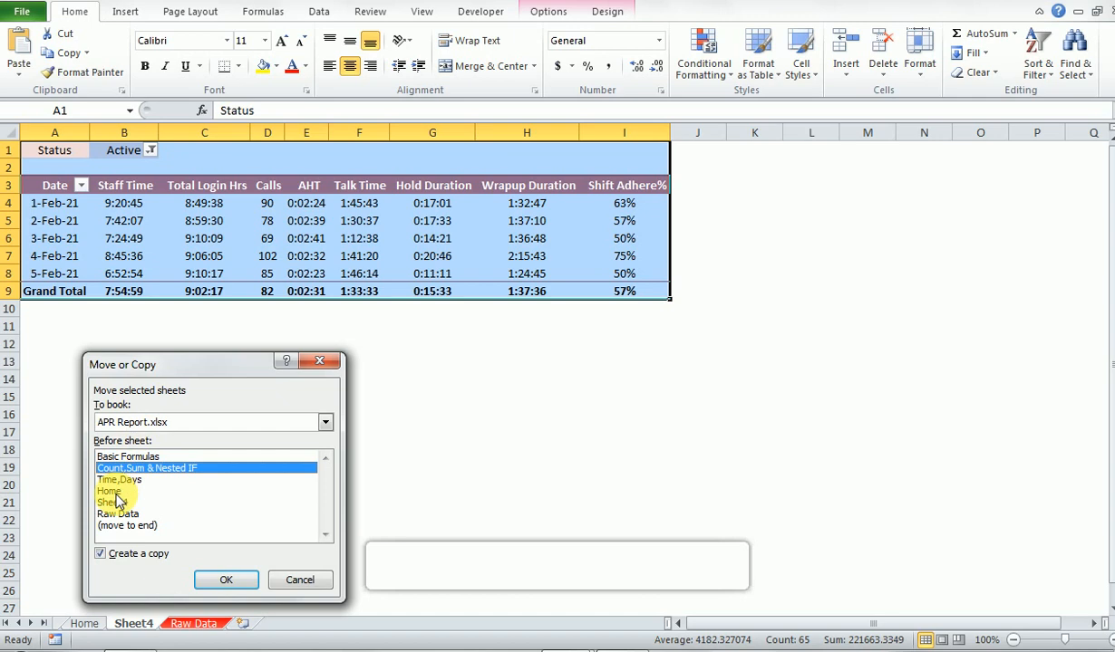
left_click(113, 492)
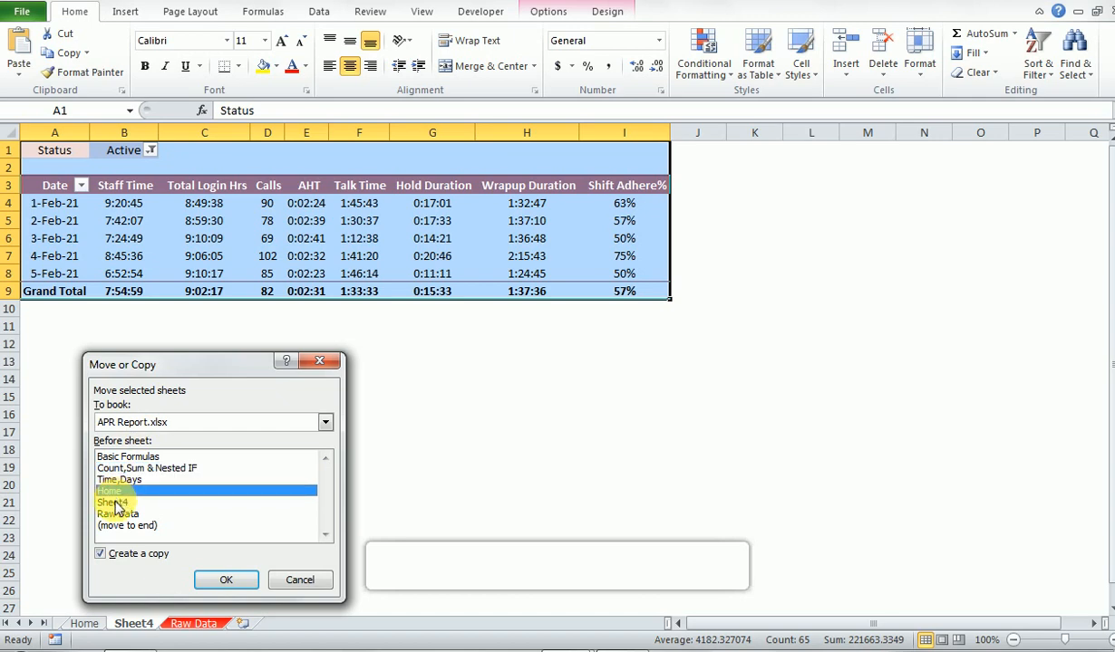
left_click(115, 504)
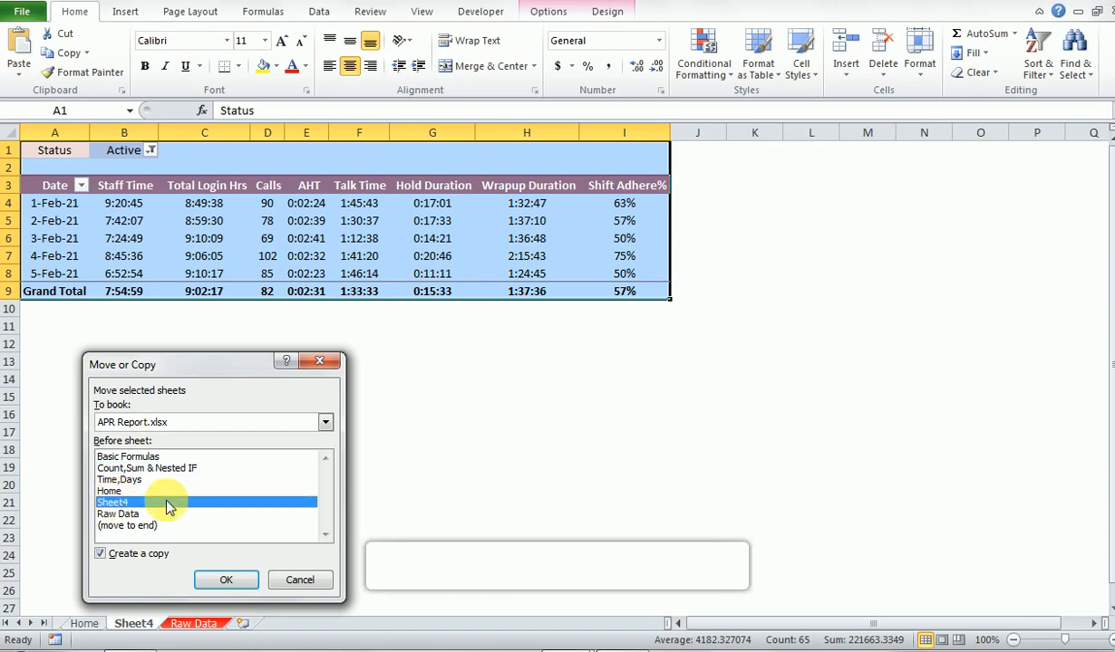
left_click(225, 580)
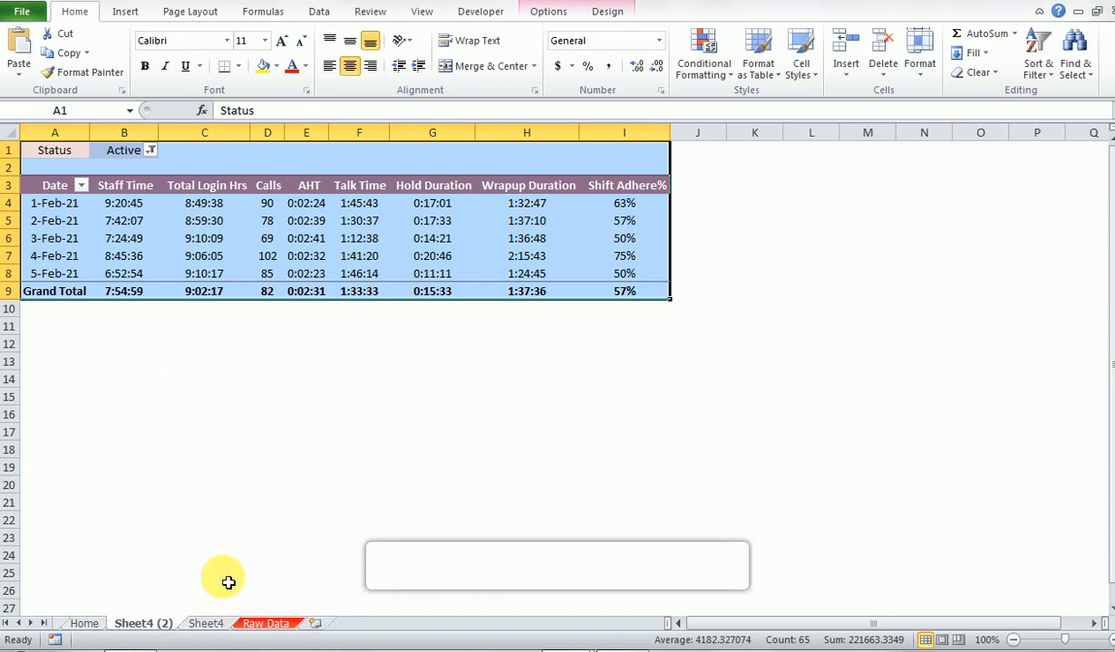
- Rename the copied sheet Sheet4 (2) as Agent Wise
double_click(141, 624)
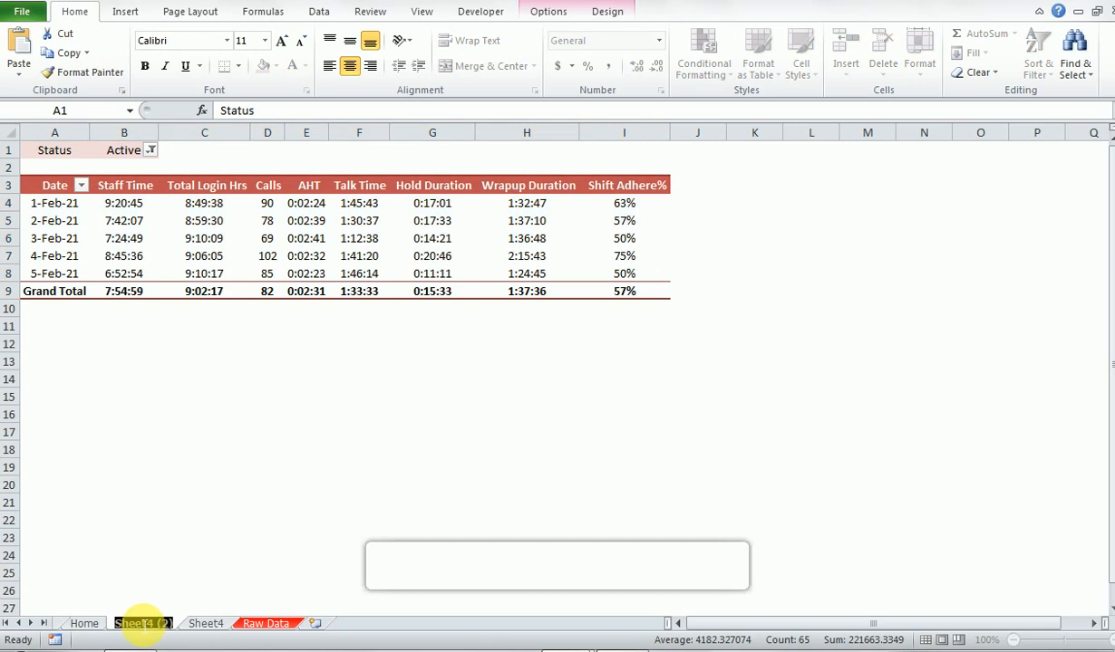
type("Age")
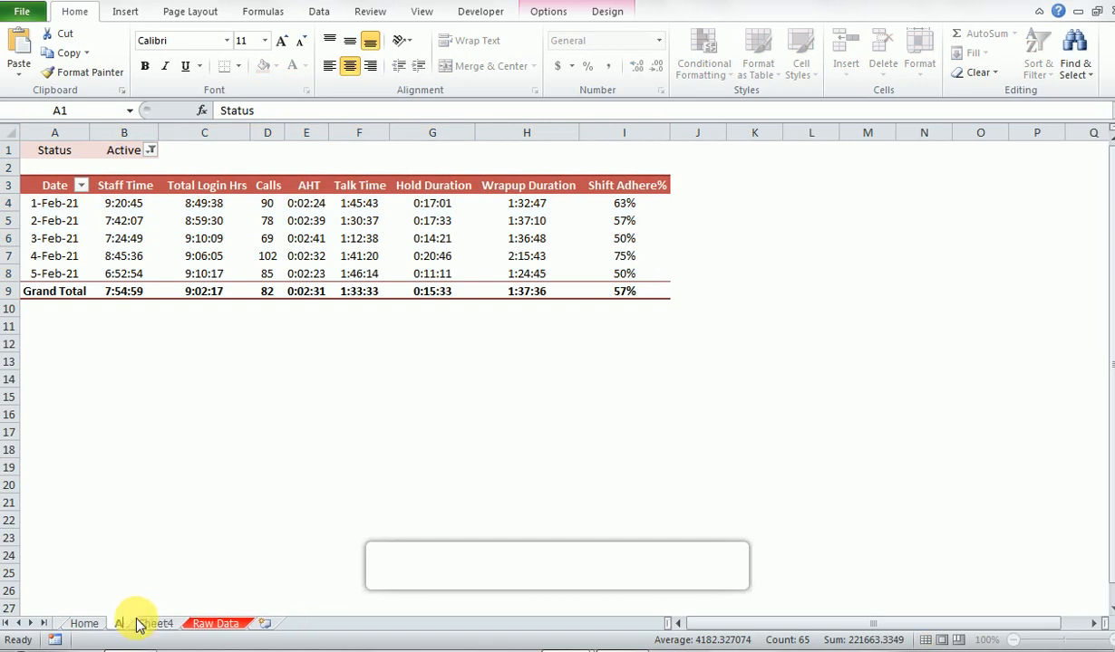
type("nt Wise")
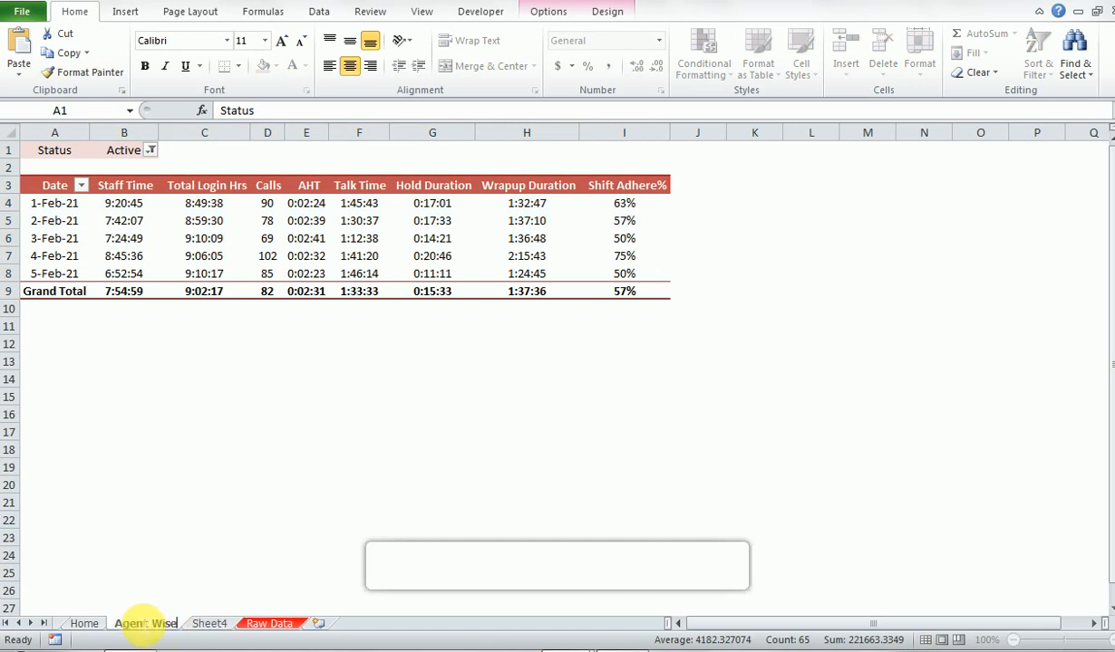
key("Return")
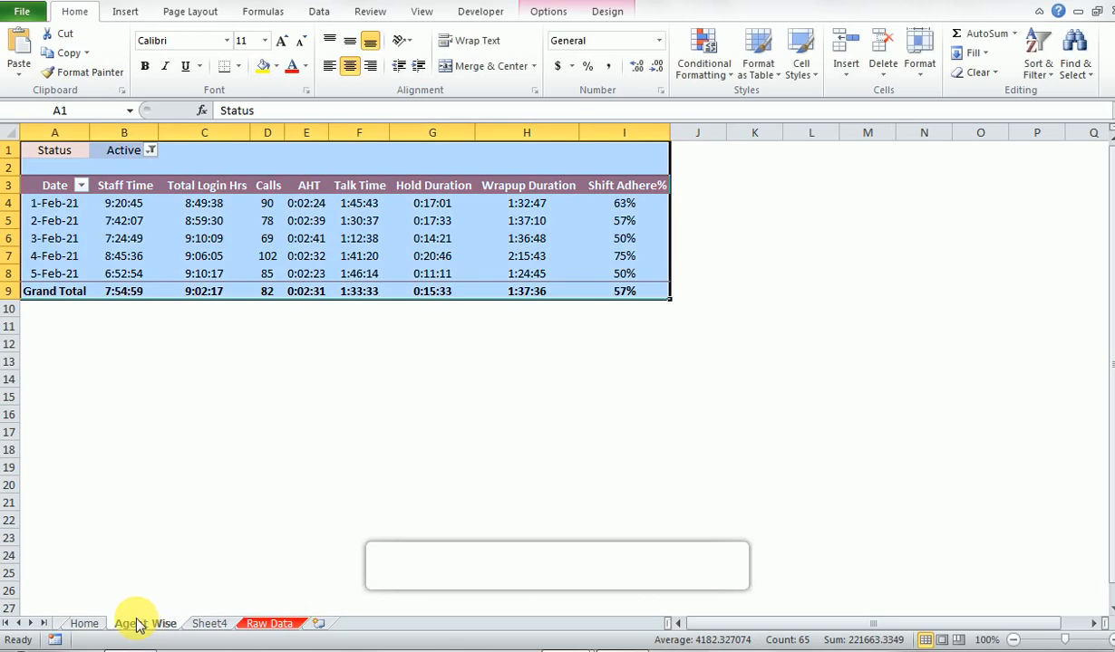
- Rename the original Sheet4 as Date Wise
left_click(210, 625)
double_click(215, 626)
type("Date Wise")
key("Return")
- On the Agent Wise sheet, examine the AHT and Calls values for the individual dates and the Grand Total
left_click(159, 625)
key("Down")
key("Down")
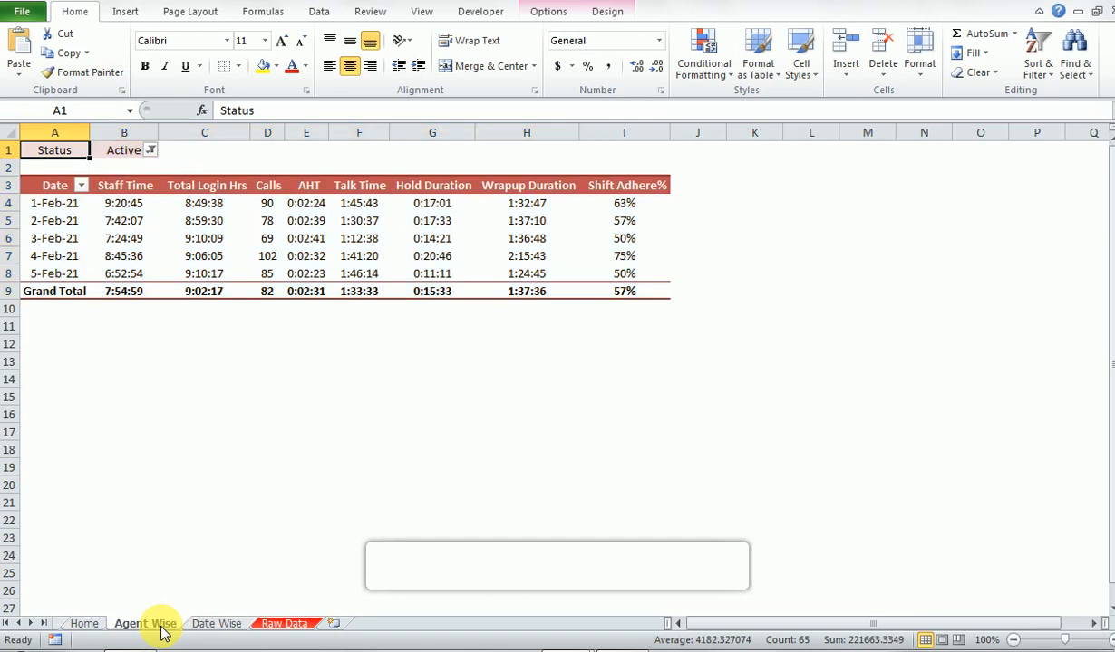
left_click(317, 292)
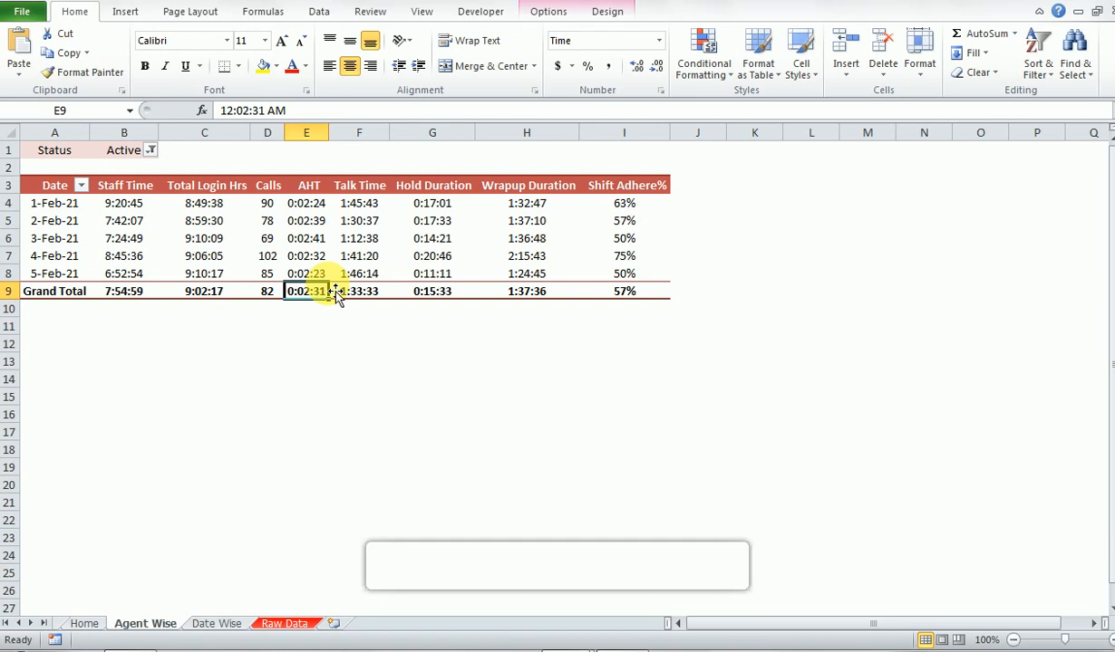
left_click(335, 294)
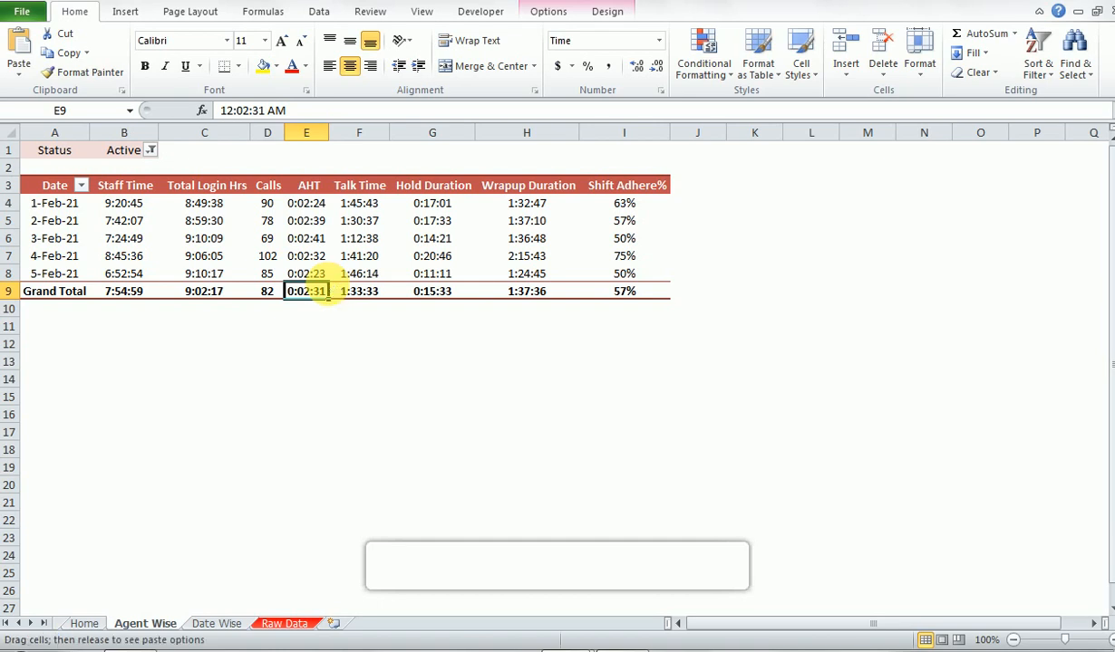
left_click(335, 295)
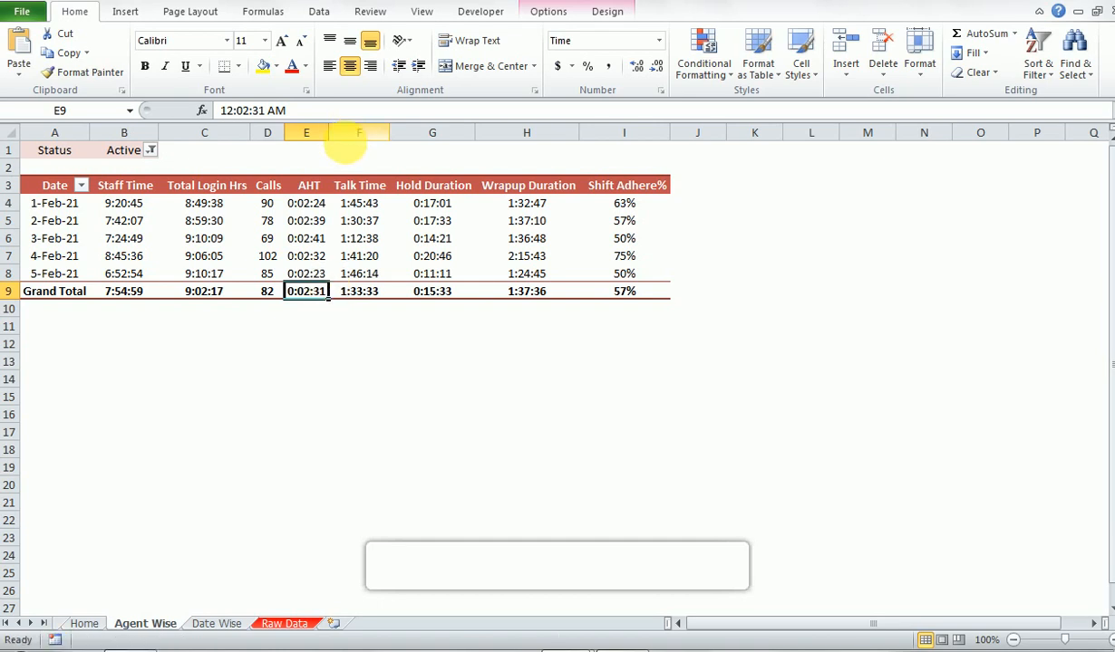
left_click(332, 221)
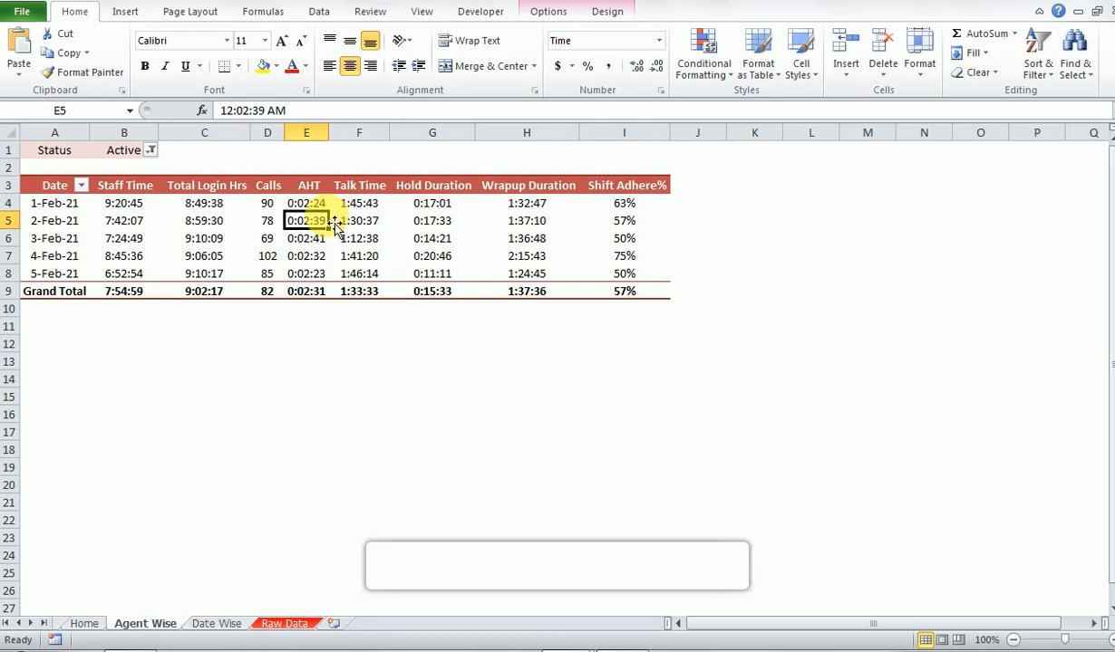
left_click(269, 295)
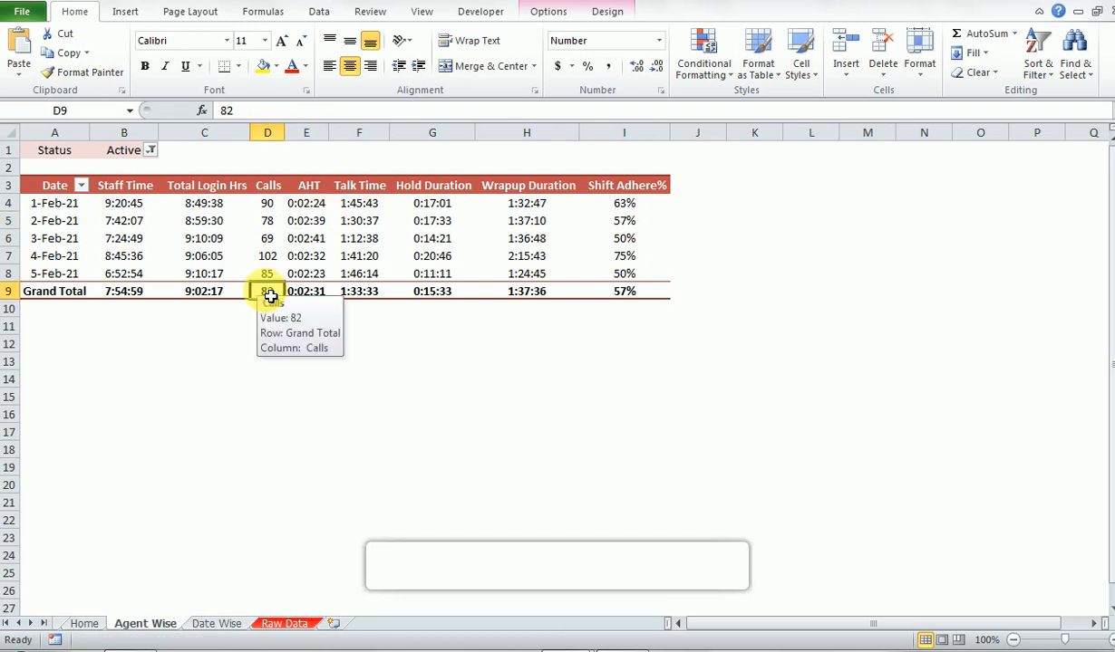
key("ctrl+Up")
key("Down")
key("Down")
key("Down")
key("Left")
key("ctrl+Up")
key("ctrl+Left")
key("Down")
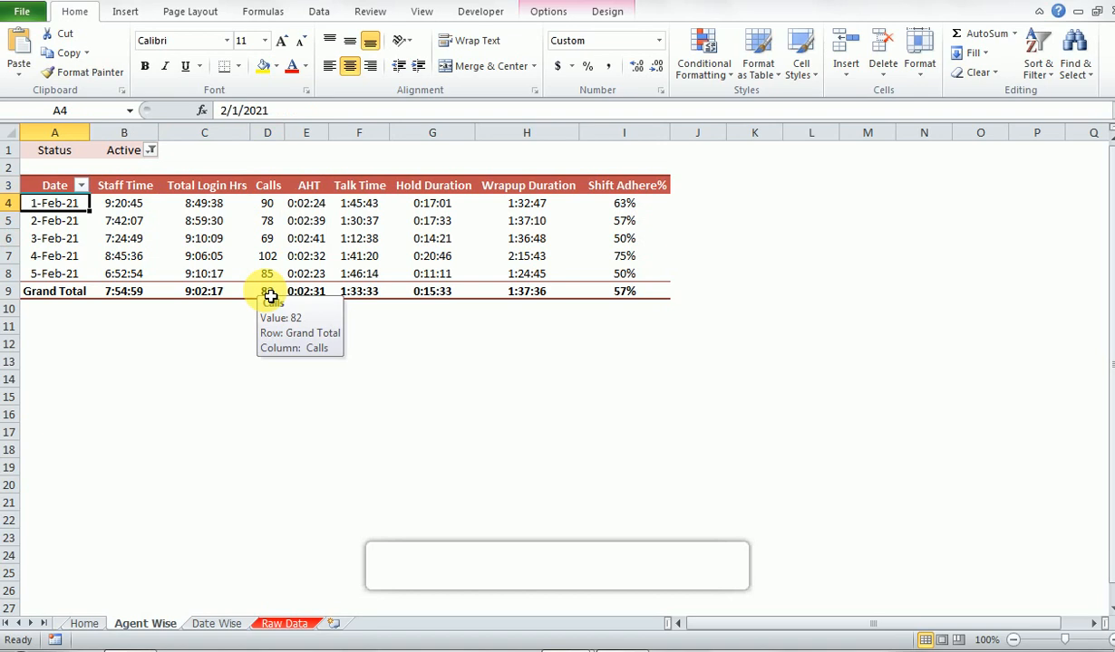
key("Right")
key("Right")
key("Right")
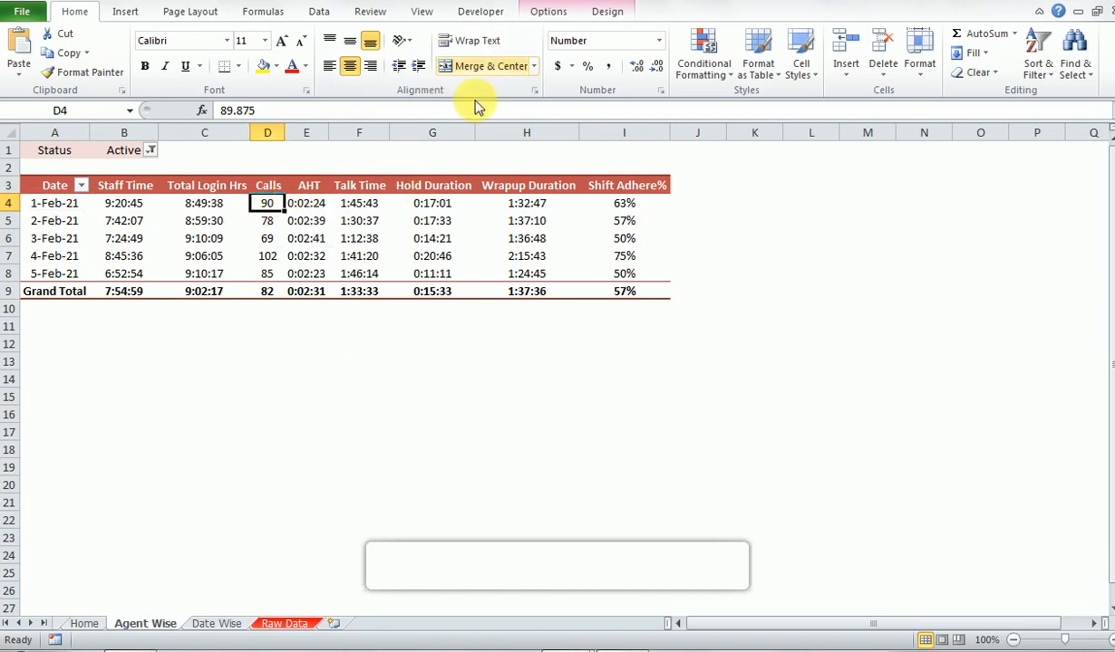
- Show the PivotTable field list and move the Date field from the row labels to the report filter
right_click(412, 241)
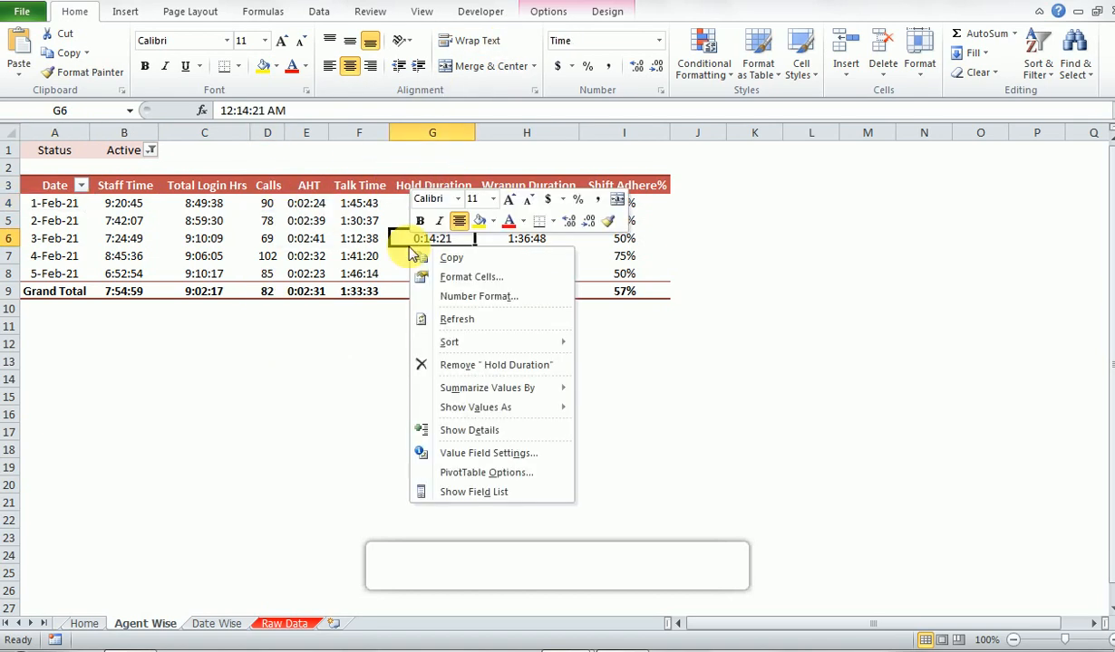
left_click(466, 491)
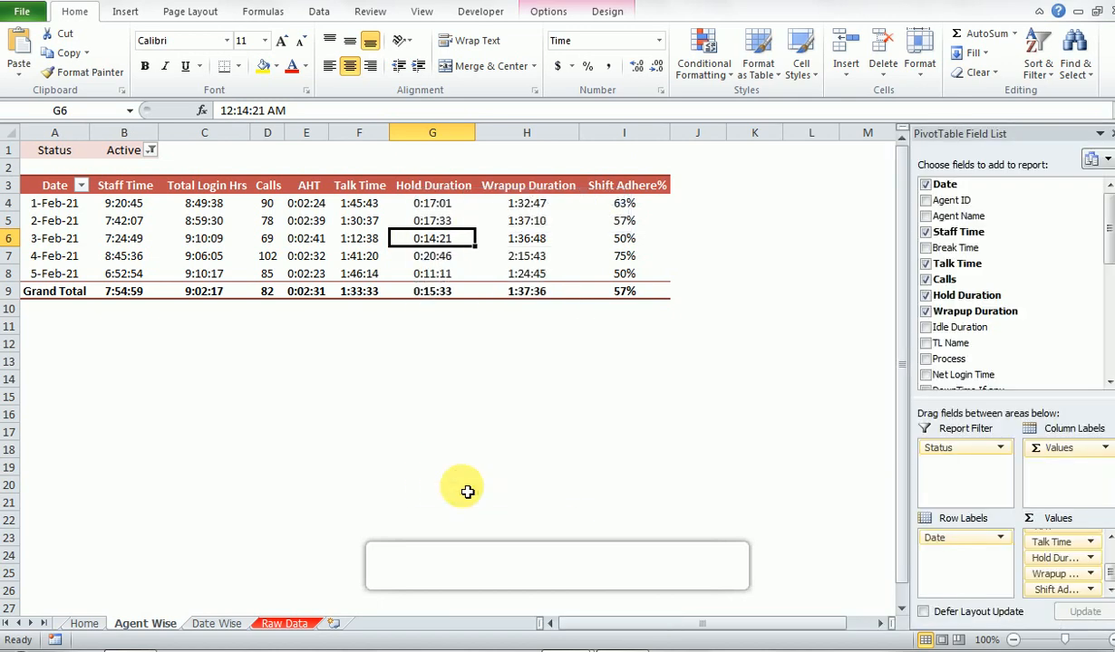
left_click_drag(939, 536, 953, 467)
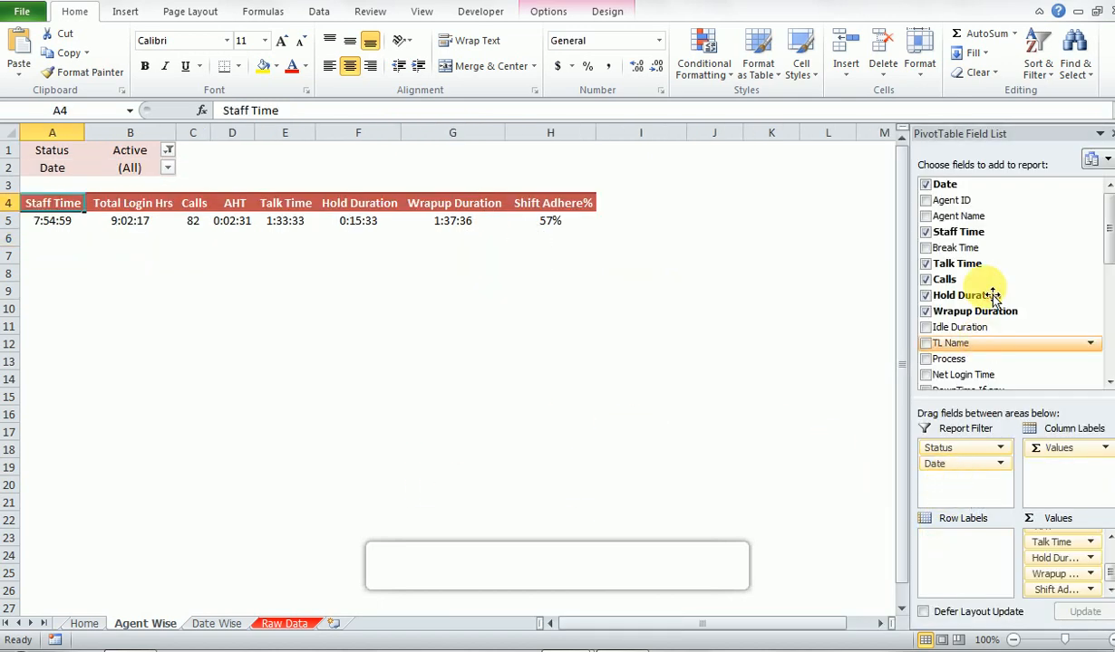
- Add the Agent Name field to the PivotTable's row labels
left_click_drag(969, 231, 958, 563)
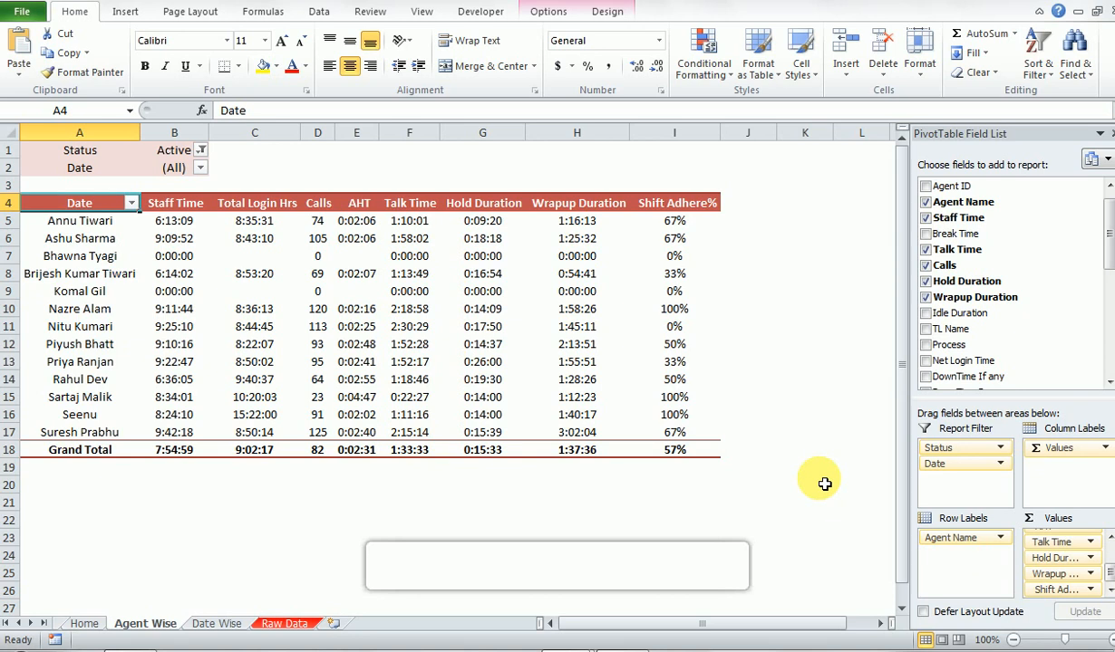
key("Down")
key("Up")
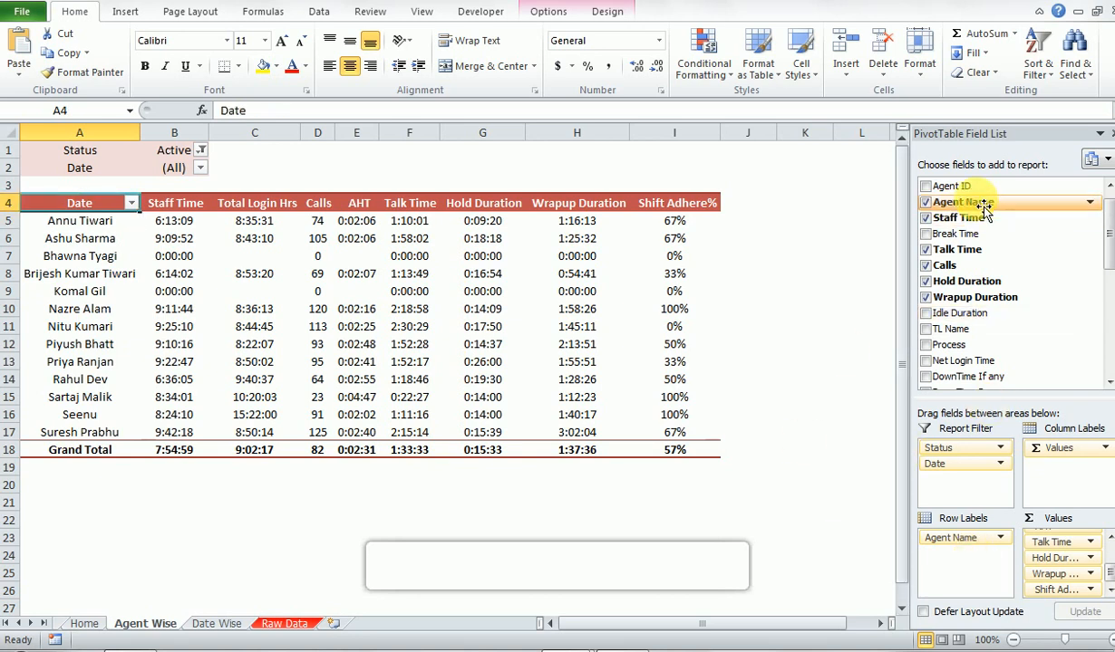
- Add Agent ID to the row labels and remove Agent Name, leaving one row per agent ID
mouse_move(979, 185)
left_mouse_down()
mouse_move(943, 279)
mouse_move(954, 536)
mouse_move(978, 547)
mouse_move(961, 538)
left_mouse_up()
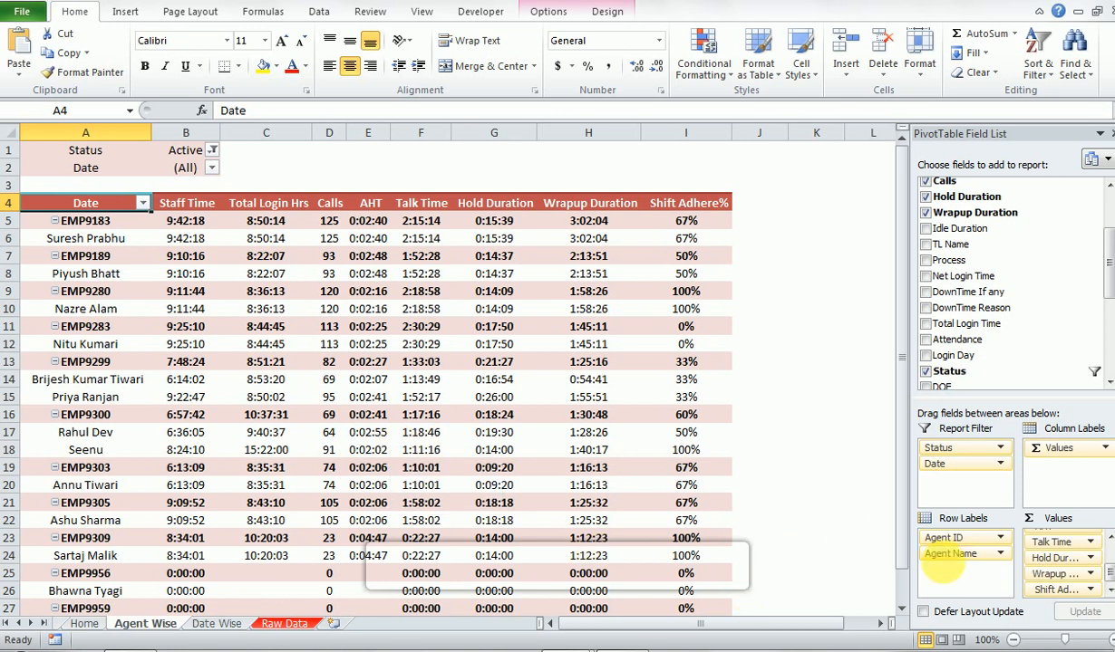
left_click_drag(947, 568, 976, 334)
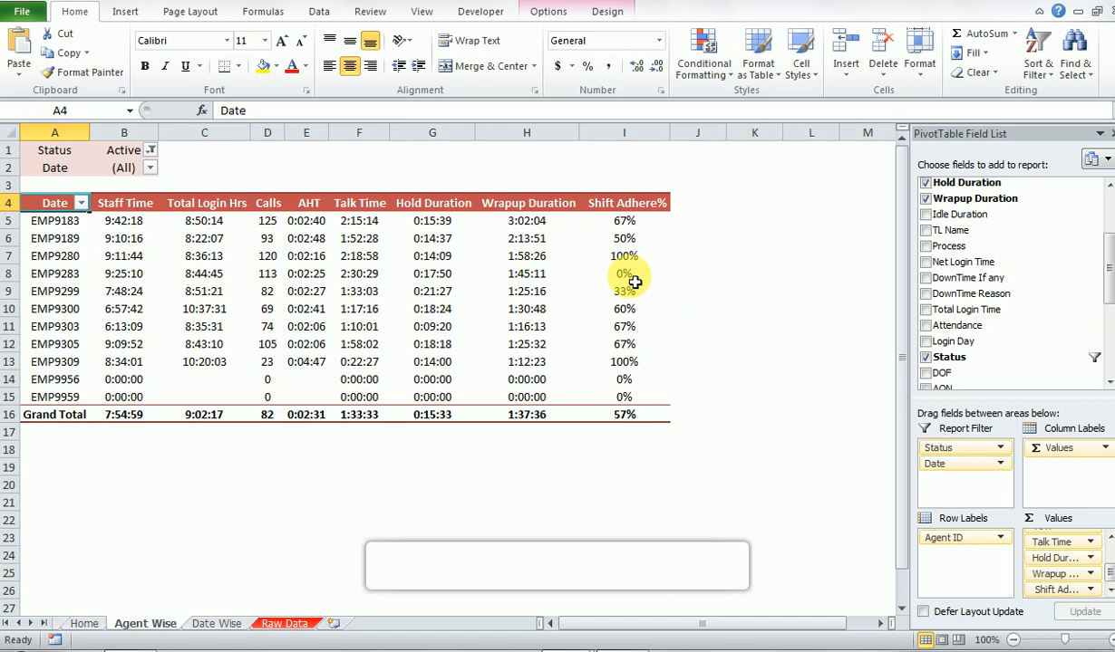
key("Down")
key("Down")
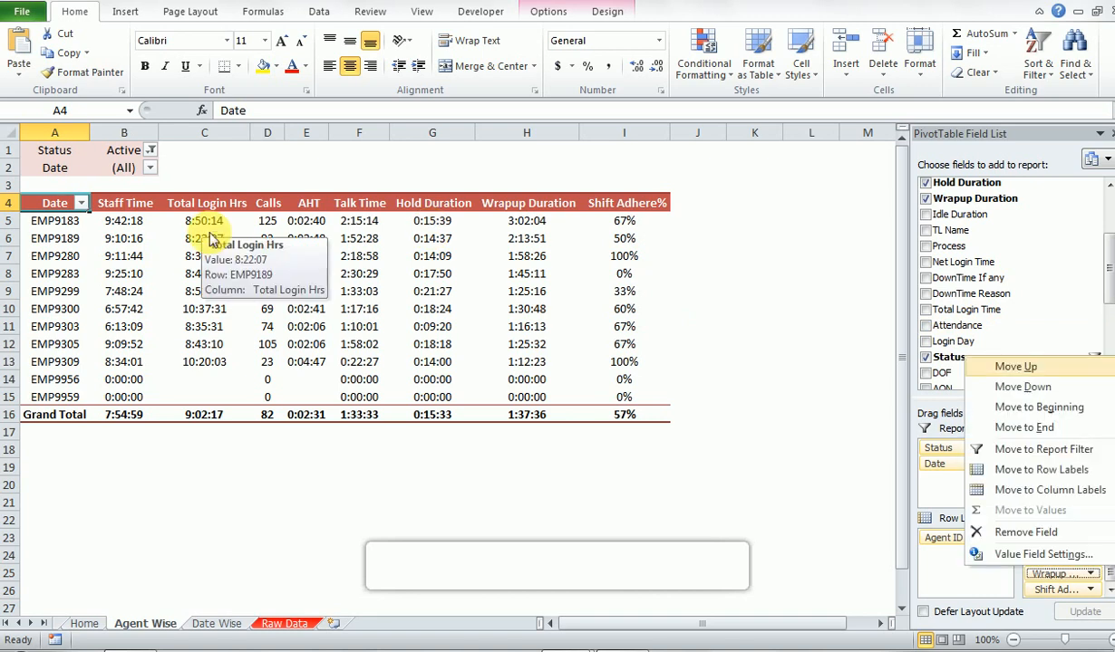
key("Escape")
- Filter the PivotTable's Date report filter to 1-Feb-21
key("Down")
key("Escape")
key("Up")
key("Up")
key("Right")
key("alt+Down")
key("Down")
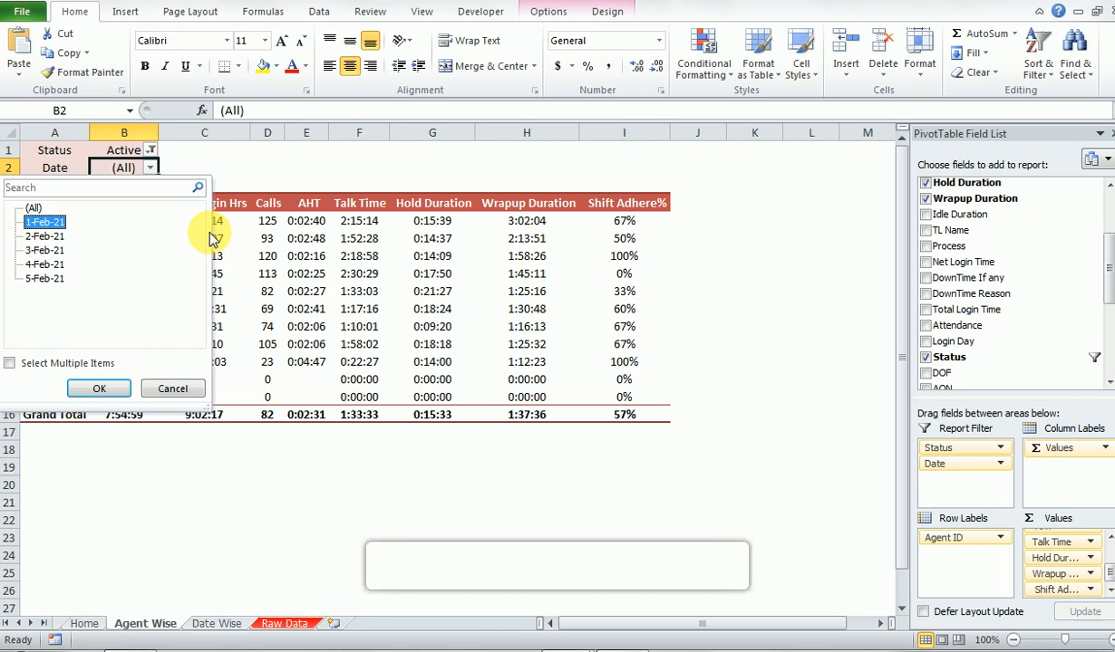
key("Return")
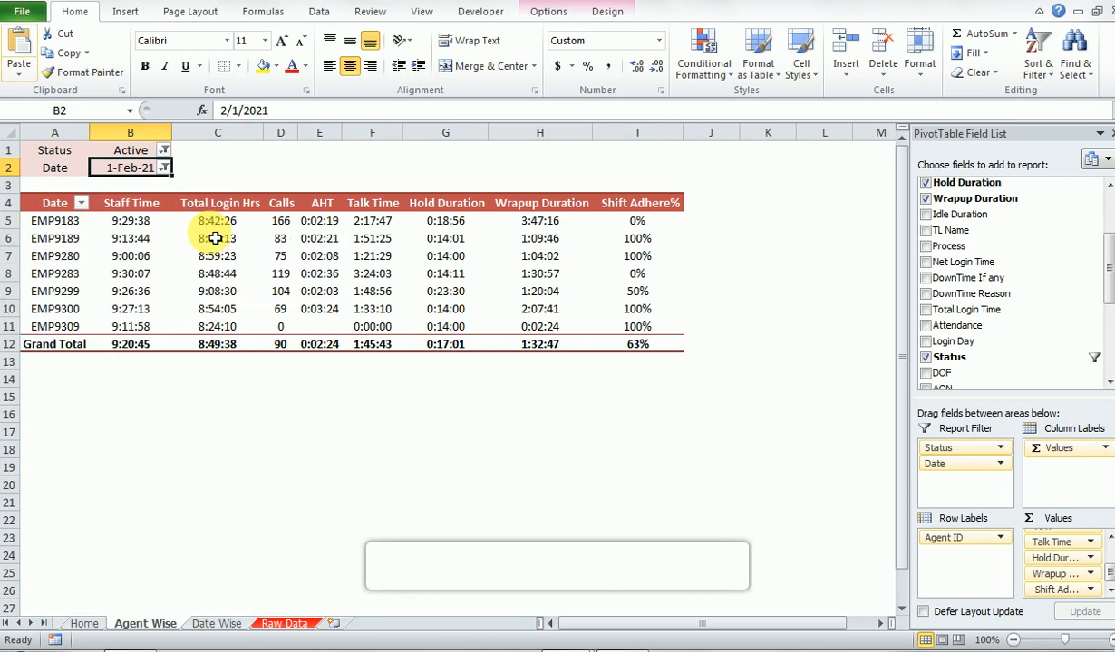
- Change the Date report filter to 3-Feb-21
key("alt+Down")
key("Down")
key("Down")
key("Return")
key("Down")
key("Left")
- Switch the Date report filter back to 1-Feb-21
key("Up")
key("Right")
key("alt+Down")
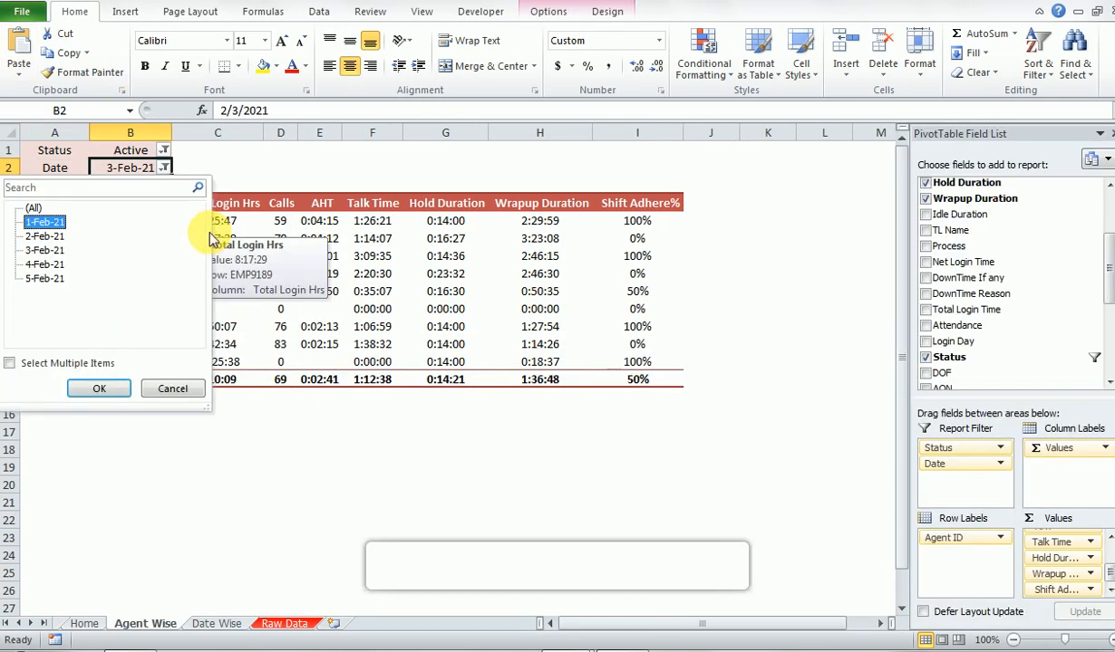
key("Return")
key("Left")
key("Down")
key("Down")
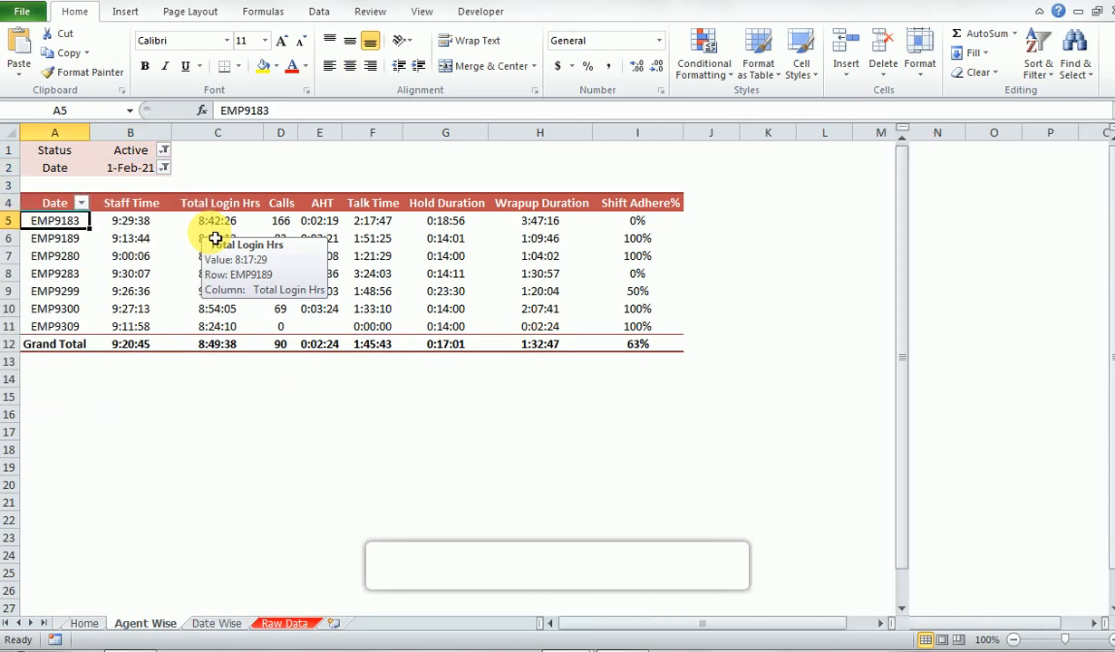
key("Down")
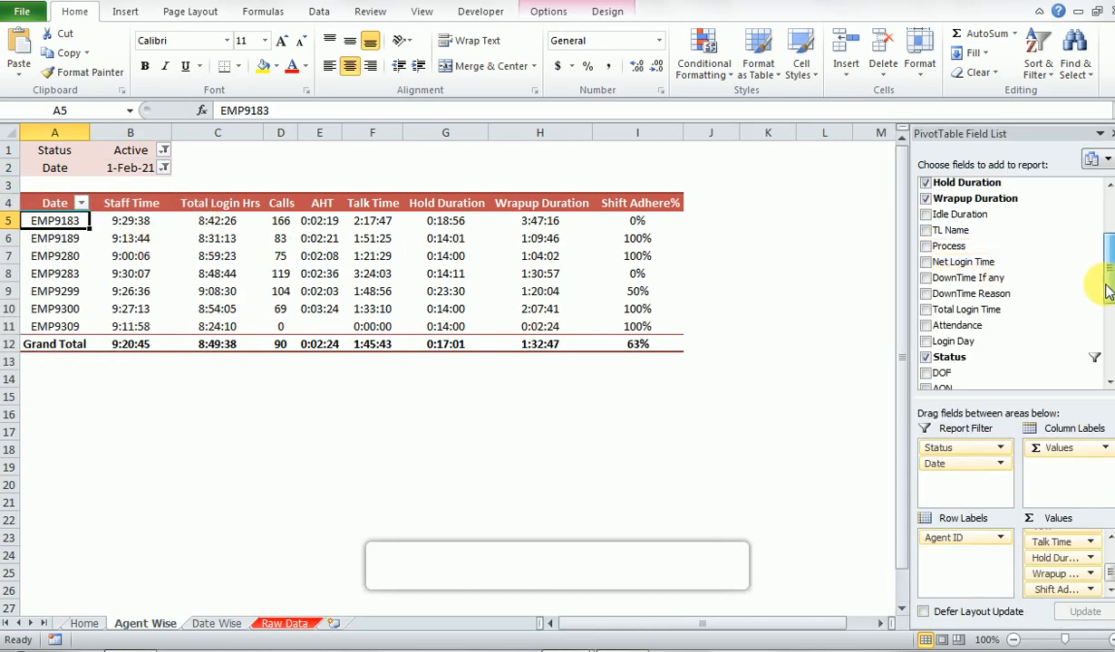
- Replace Agent ID with the Process field in the PivotTable's row labels
left_click_drag(1106, 287, 1107, 254)
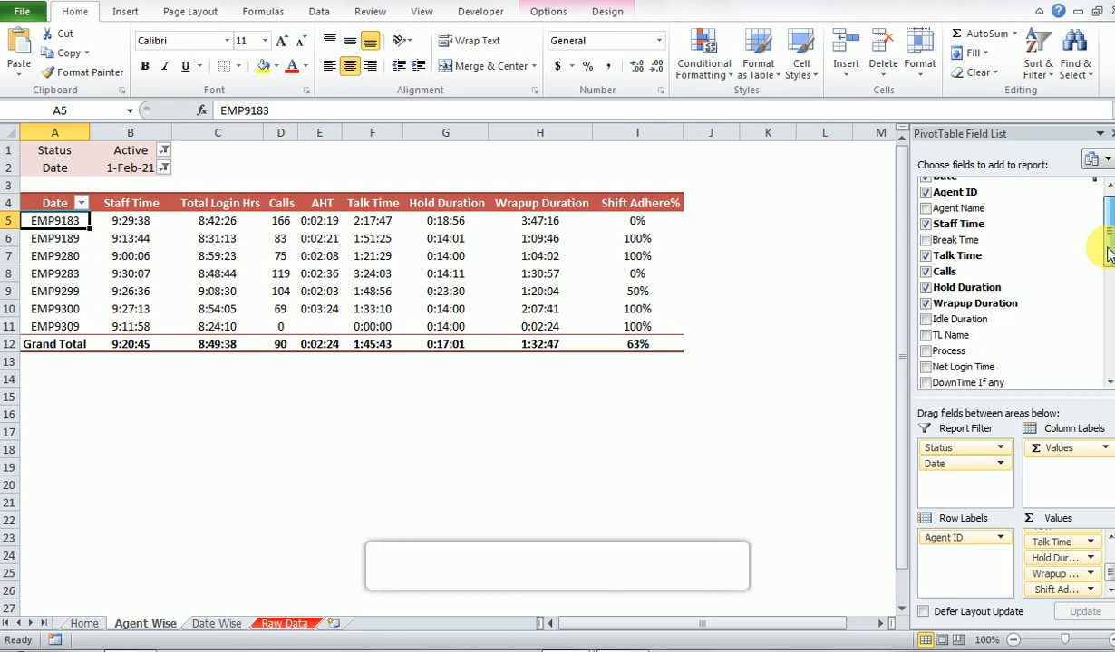
left_click_drag(1107, 254, 1097, 294)
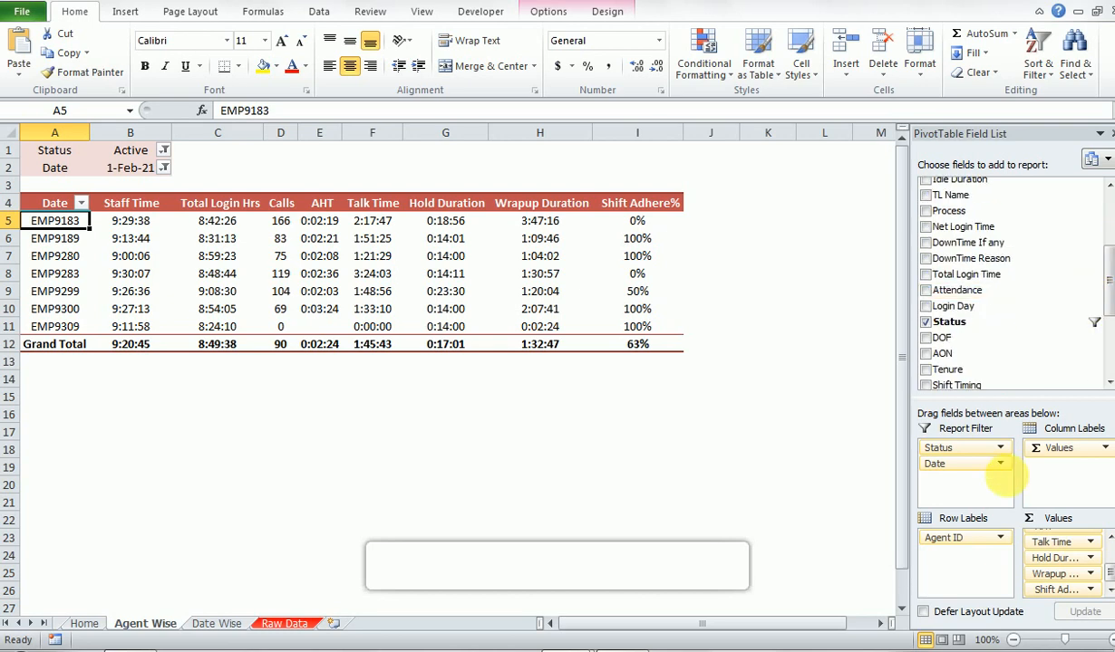
left_click_drag(985, 547, 1015, 308)
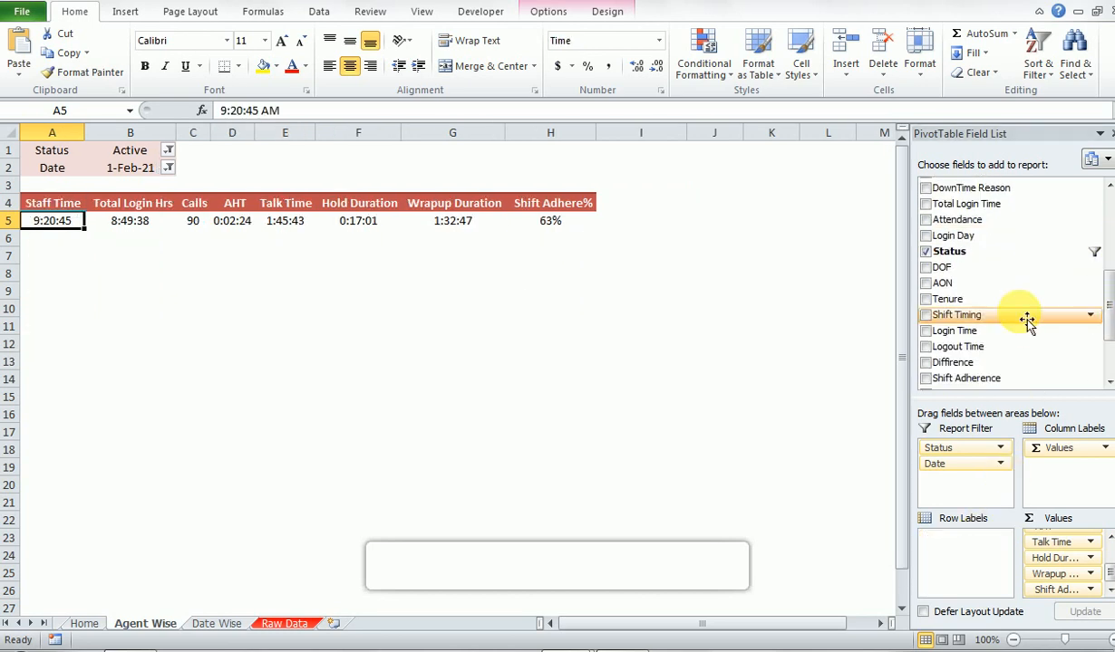
left_click_drag(1102, 304, 1098, 172)
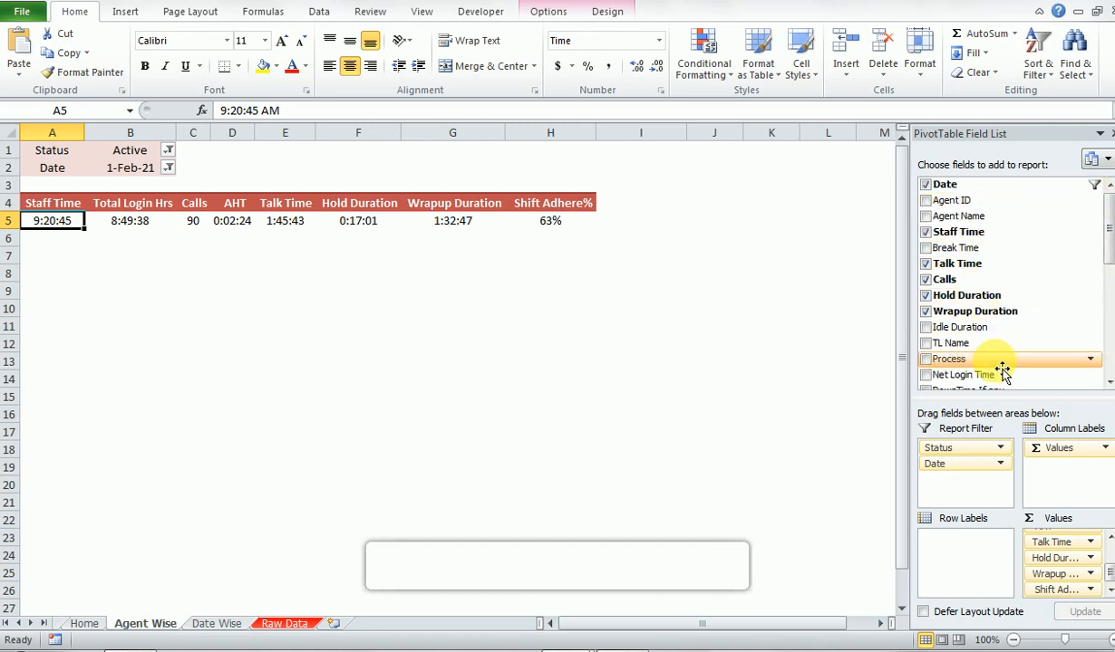
left_click_drag(1001, 372, 965, 577)
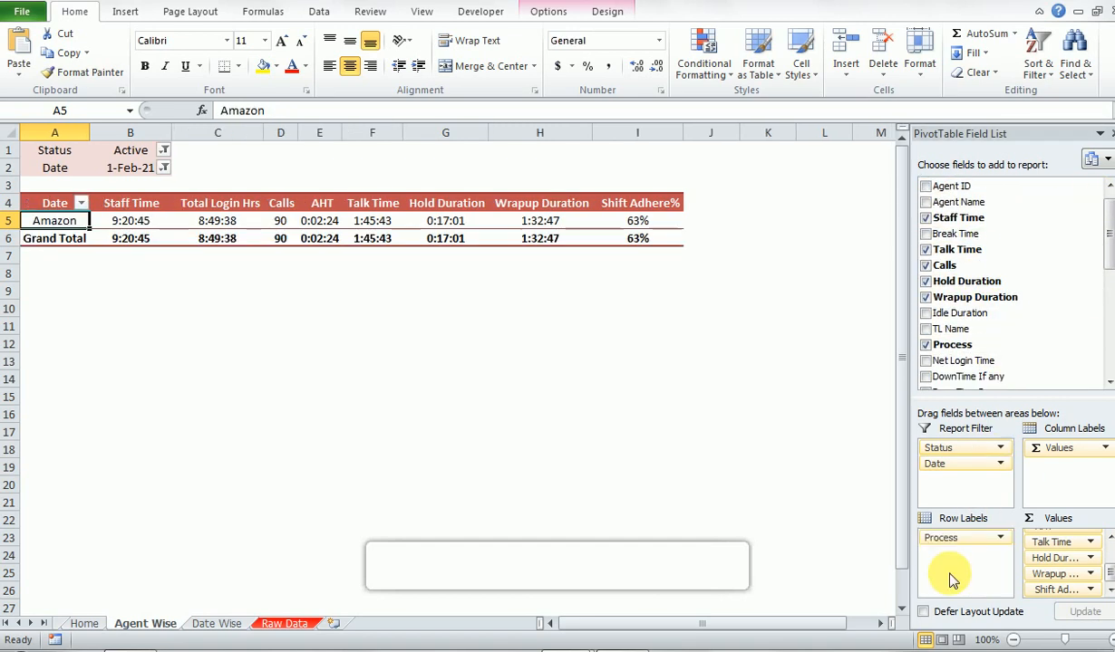
- Reset the Date report filter to (All) so the process rows cover every date
key("Up")
key("Up")
key("Up")
key("Right")
key("alt+Down")
key("Down")
key("Up")
key("Up")
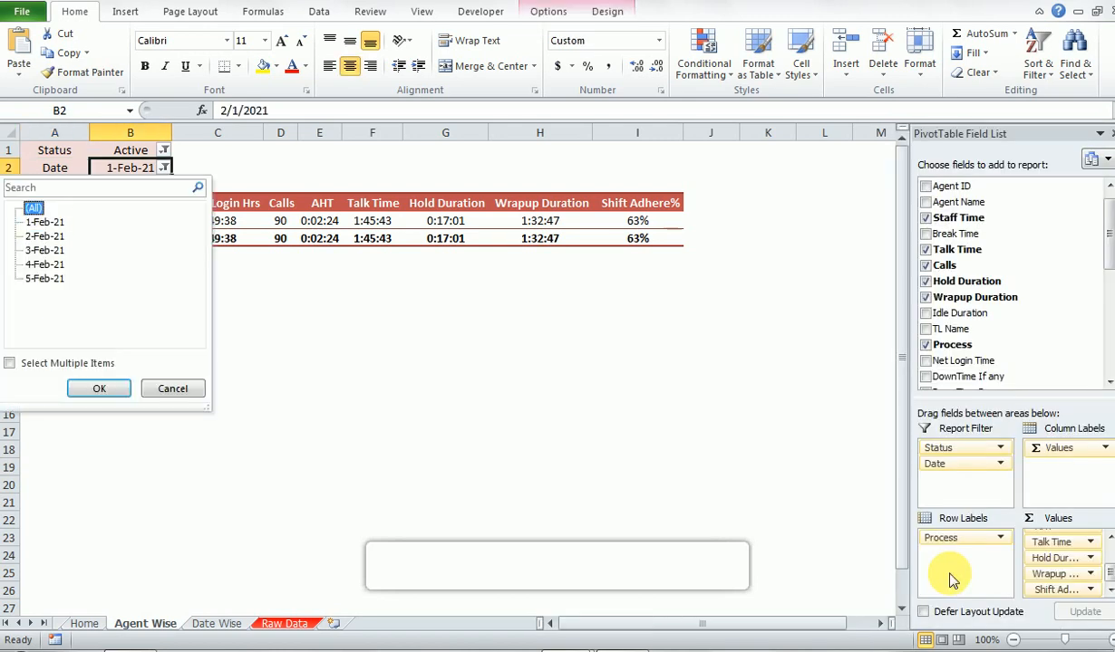
key("Return")
- Examine the averages of the Amazon, Ebay and Flipkart process rows across the PivotTable's columns
key("Down")
key("Down")
key("Down")
key("Down")
key("Right")
key("Right")
key("Left")
key("Left")
key("Left")
key("Up")
key("Down")
key("Down")
key("Right")
key("Right")
key("Right")
key("Right")
key("Right")
key("Right")
key("Right")
key("Right")
key("Up")
key("Up")
key("Left")
key("Left")
key("Up")
key("Home")
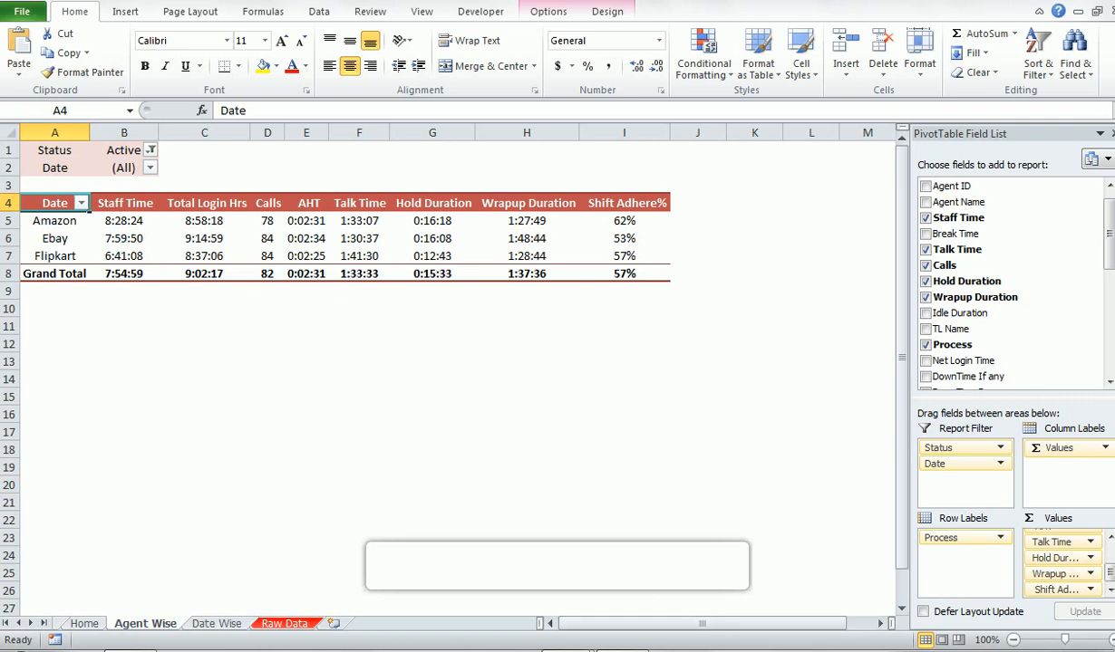
- Leave the PivotTable and go back to the Home sheet of the workbook
left_click(269, 539)
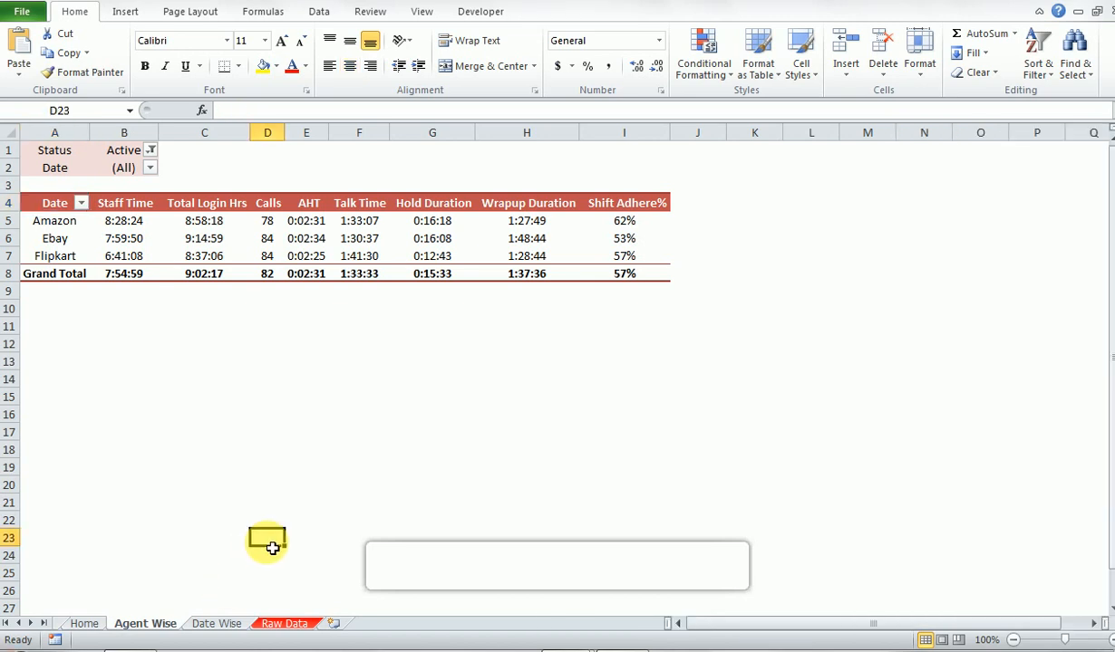
left_click(84, 624)
left_click(293, 310)
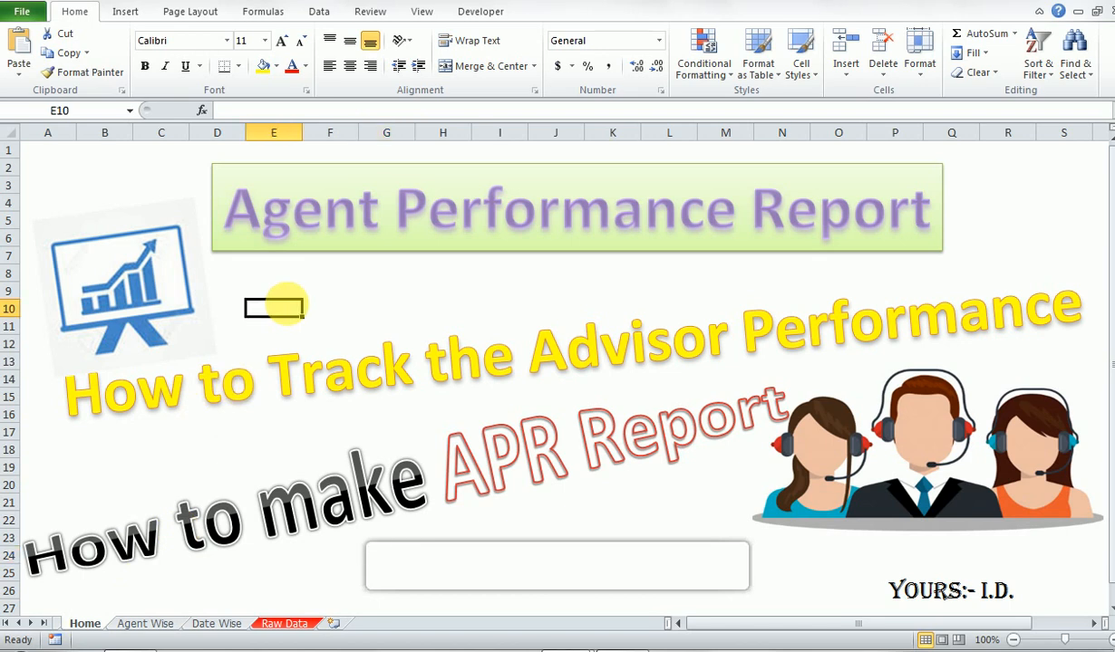